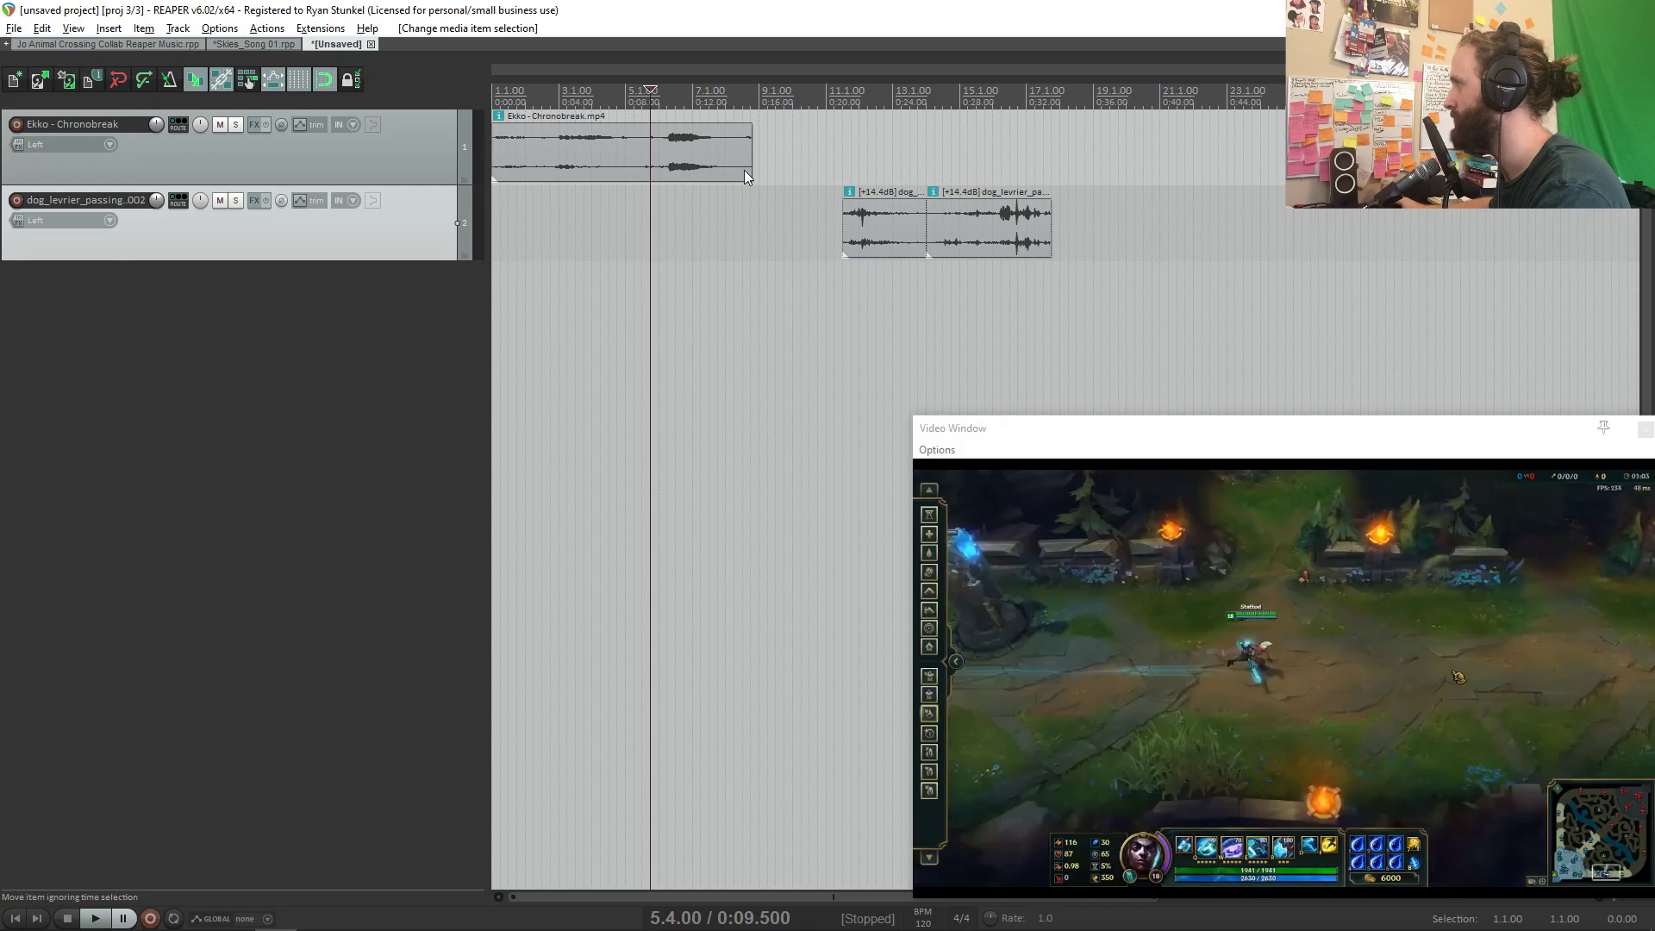
Step: Play the reference video and insert electricity_tazer_001.wav on a new third track at 4.1.00
{"action": "key", "text": "space"}
{"action": "scroll", "coordinate": [533, 159], "scroll_direction": "up", "scroll_amount": 4}
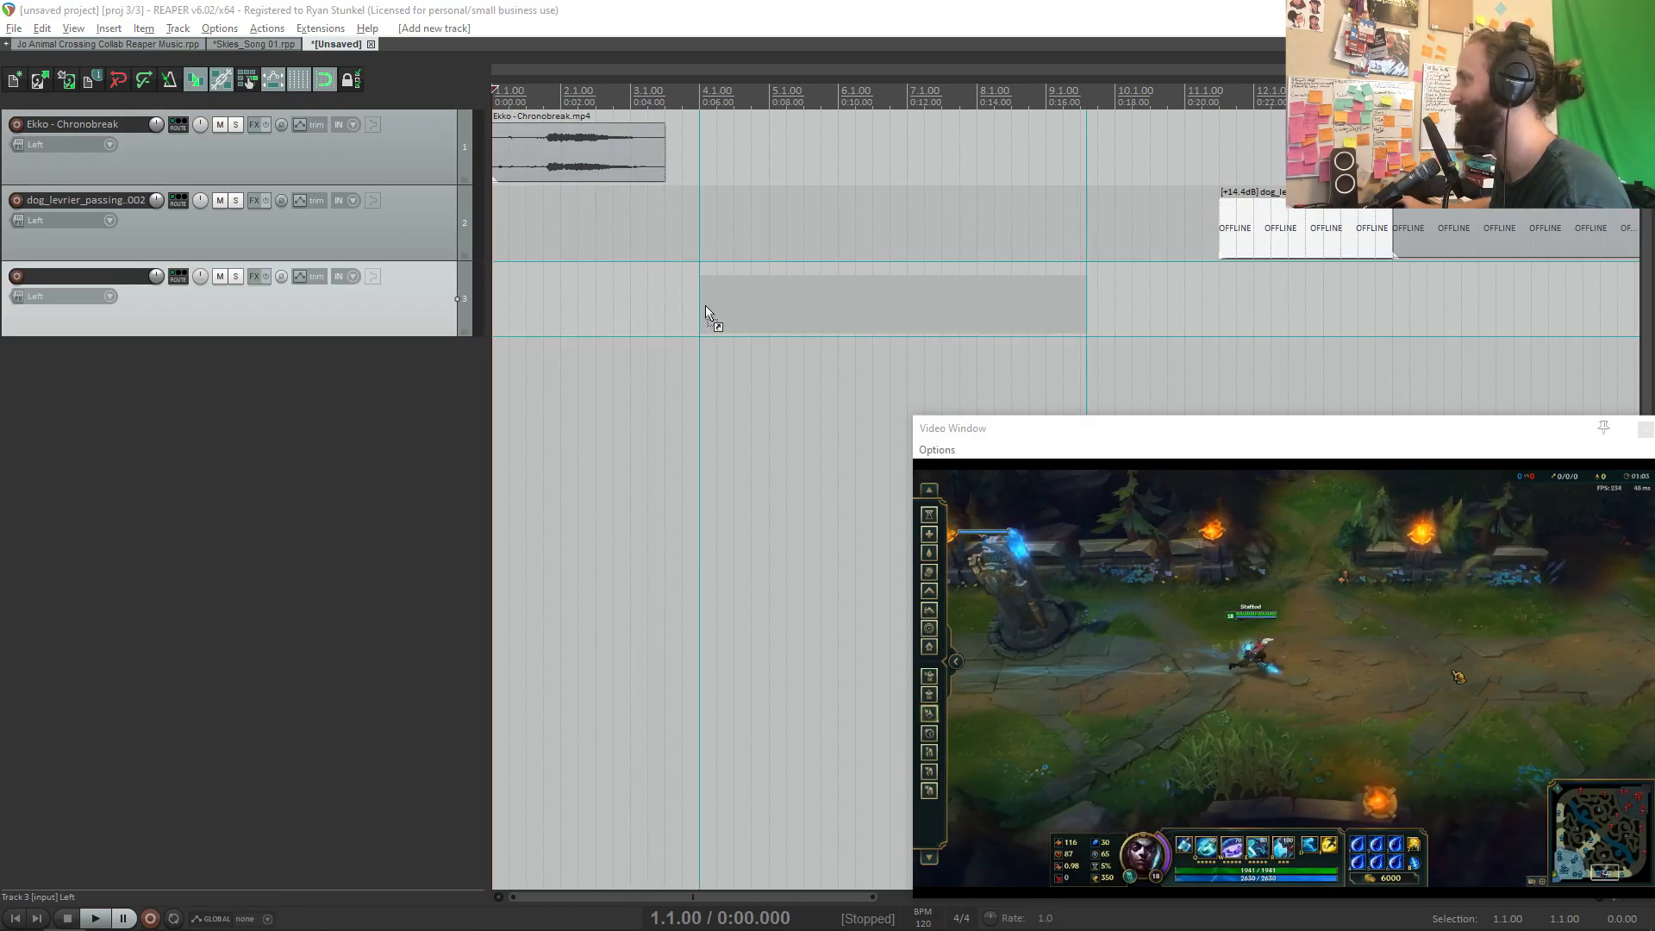
{"action": "left_click_drag", "start_coordinate": [705, 306], "coordinate": [706, 305]}
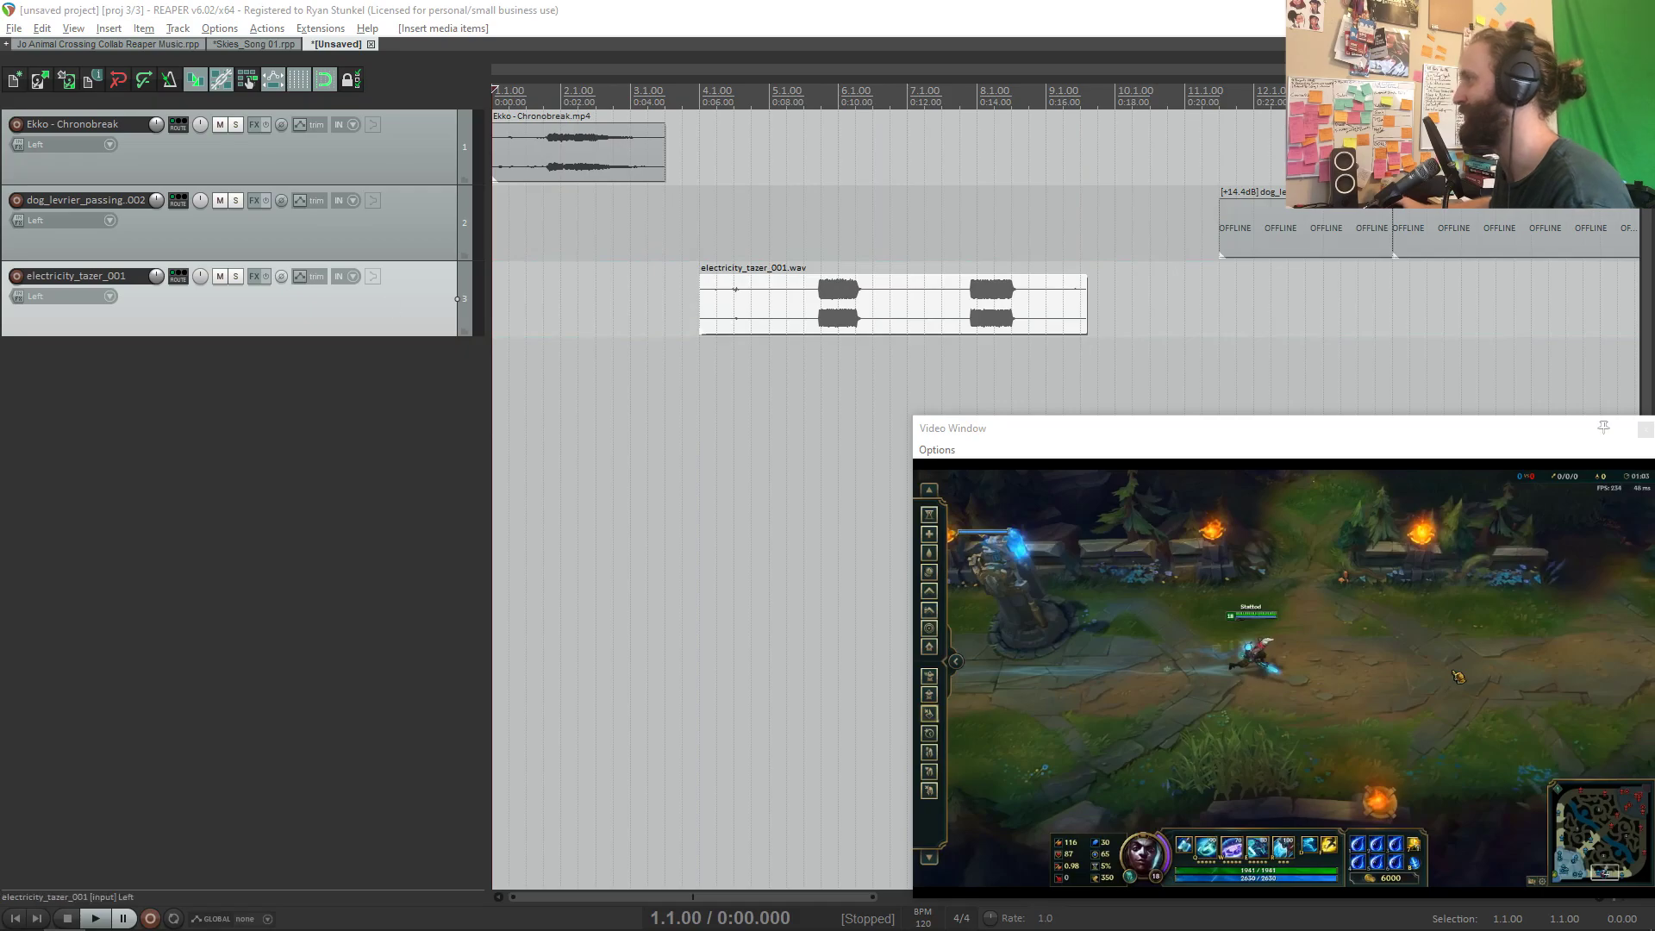
Step: Cut the electricity_tazer_001 recording down to its two loud bursts and move the first burst to the project start
{"action": "left_click", "coordinate": [821, 304]}
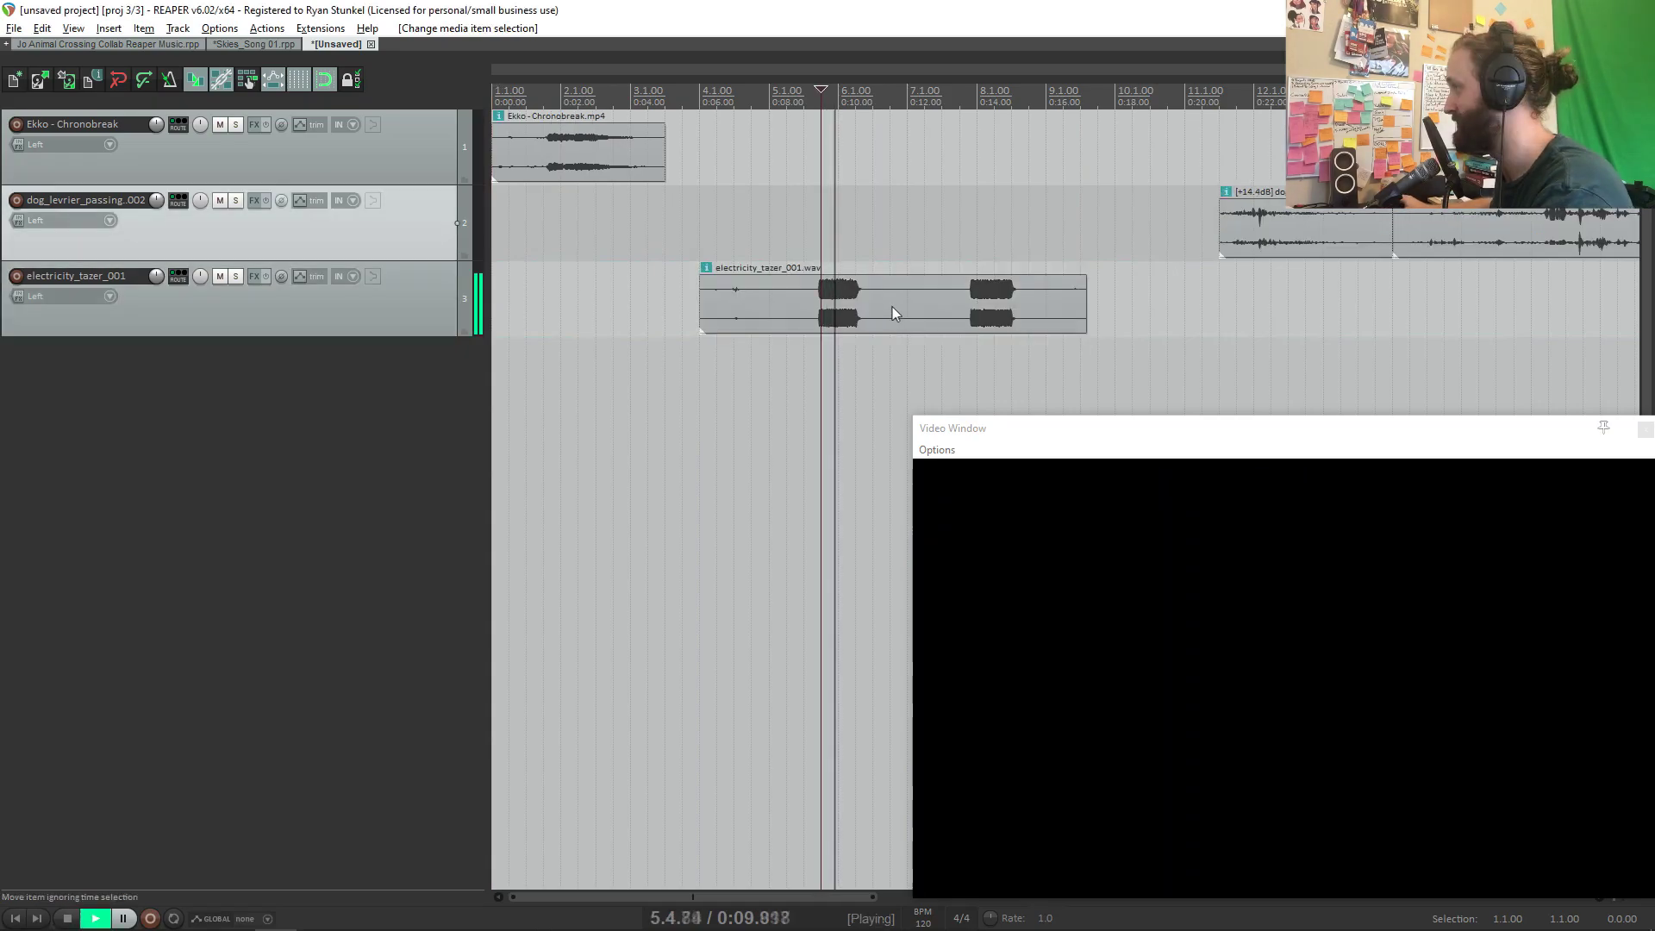
{"action": "left_click", "coordinate": [812, 296]}
{"action": "key", "text": "s"}
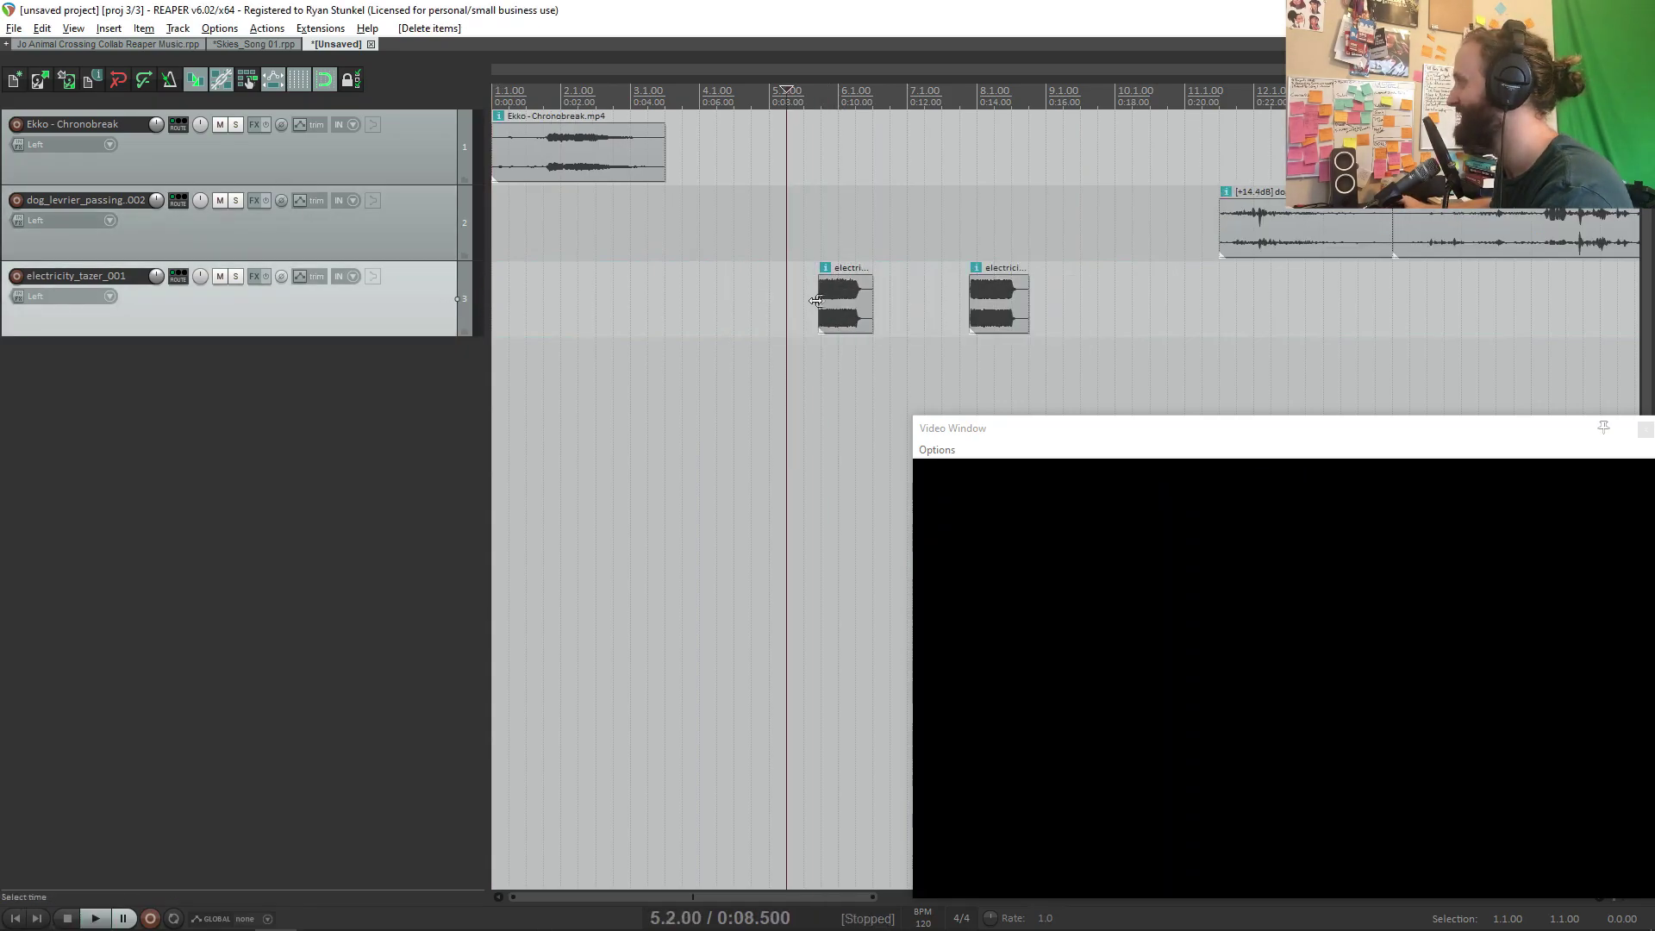
{"action": "left_click_drag", "start_coordinate": [844, 301], "coordinate": [516, 302]}
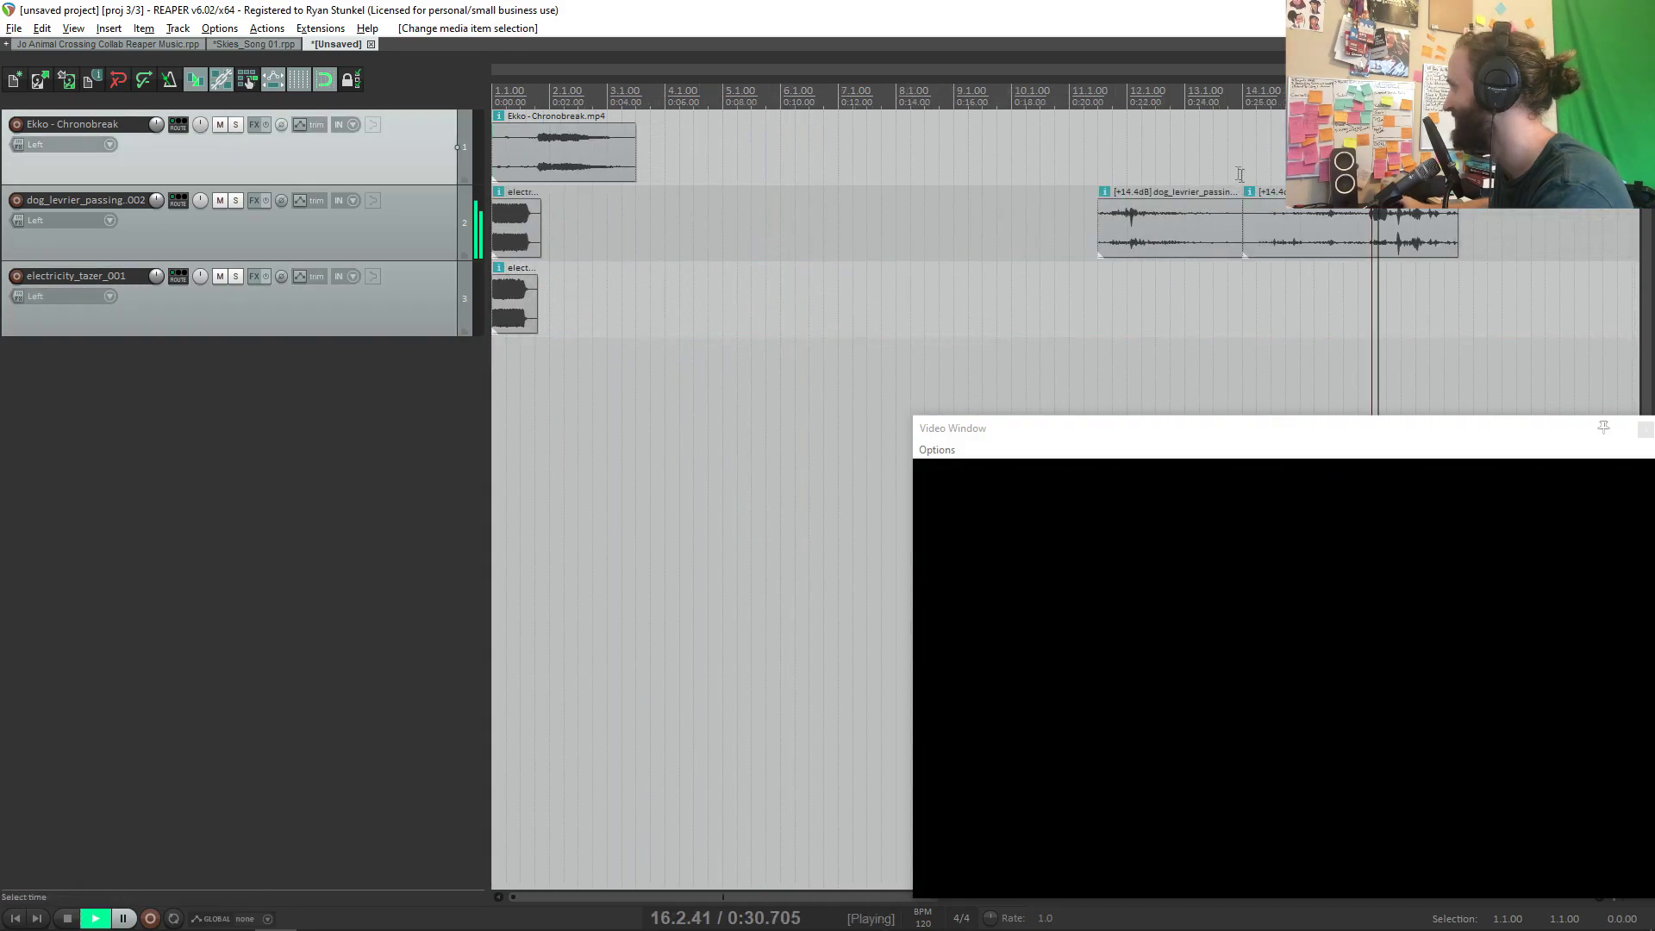
Step: Audition the second dog_levrier_passing clip and split it at 15.3.00
{"action": "scroll", "coordinate": [1276, 217], "scroll_direction": "up", "scroll_amount": 1}
{"action": "left_click", "coordinate": [954, 211]}
{"action": "key", "text": "space"}
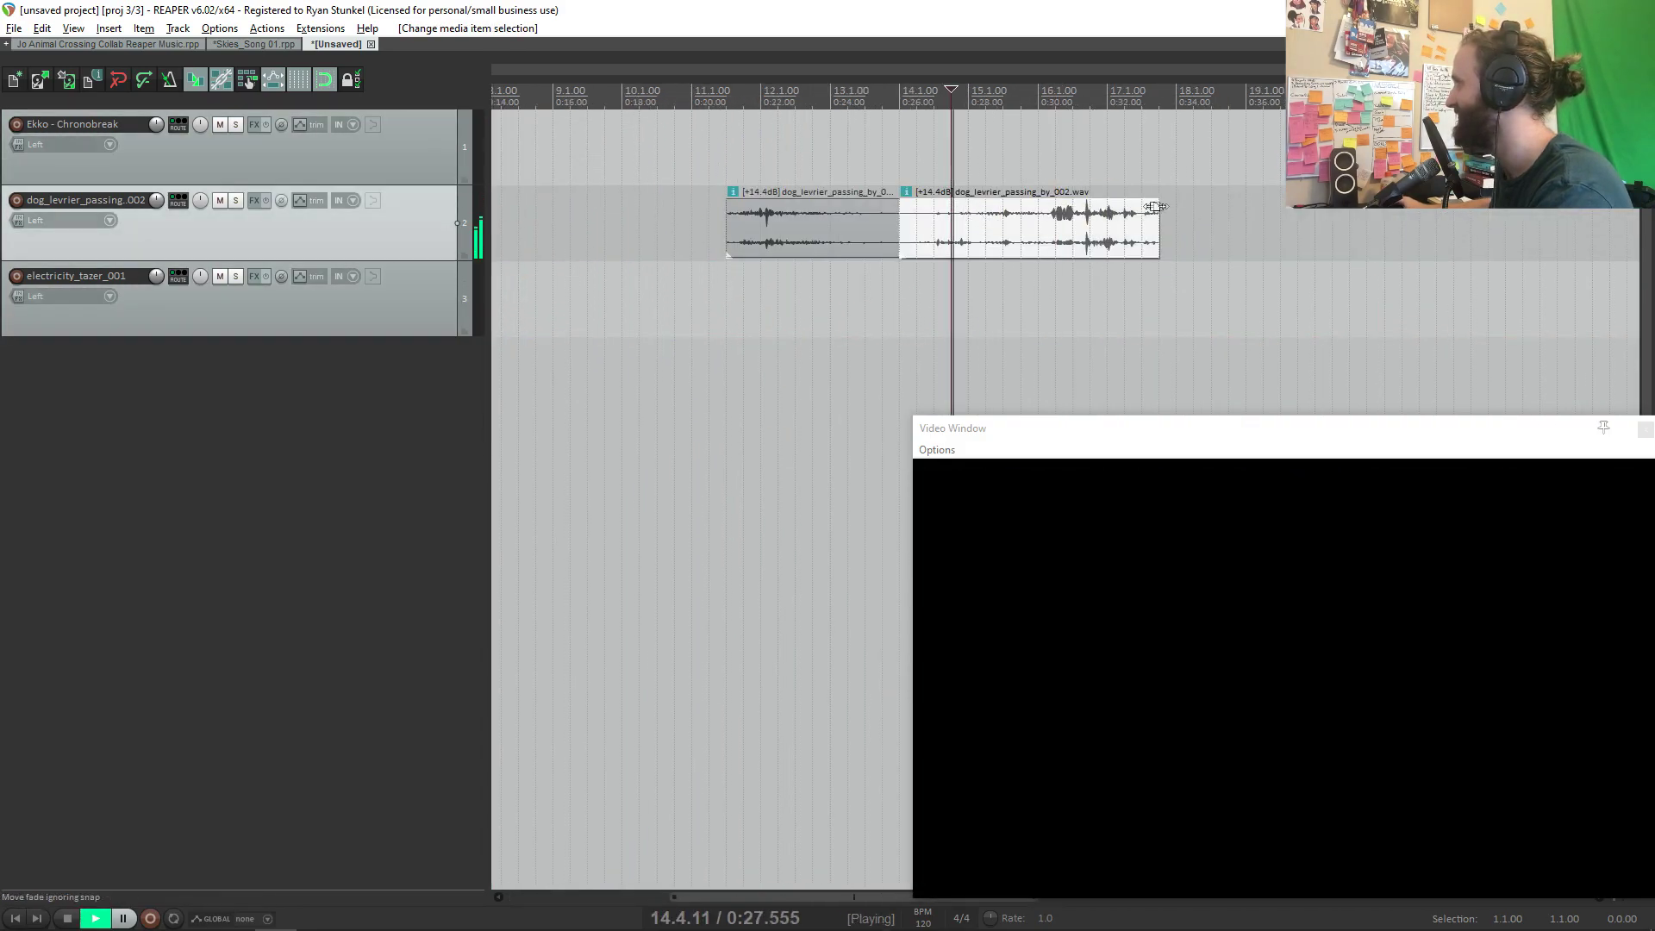
{"action": "key", "text": "space"}
{"action": "left_click", "coordinate": [1007, 223]}
{"action": "key", "text": "s"}
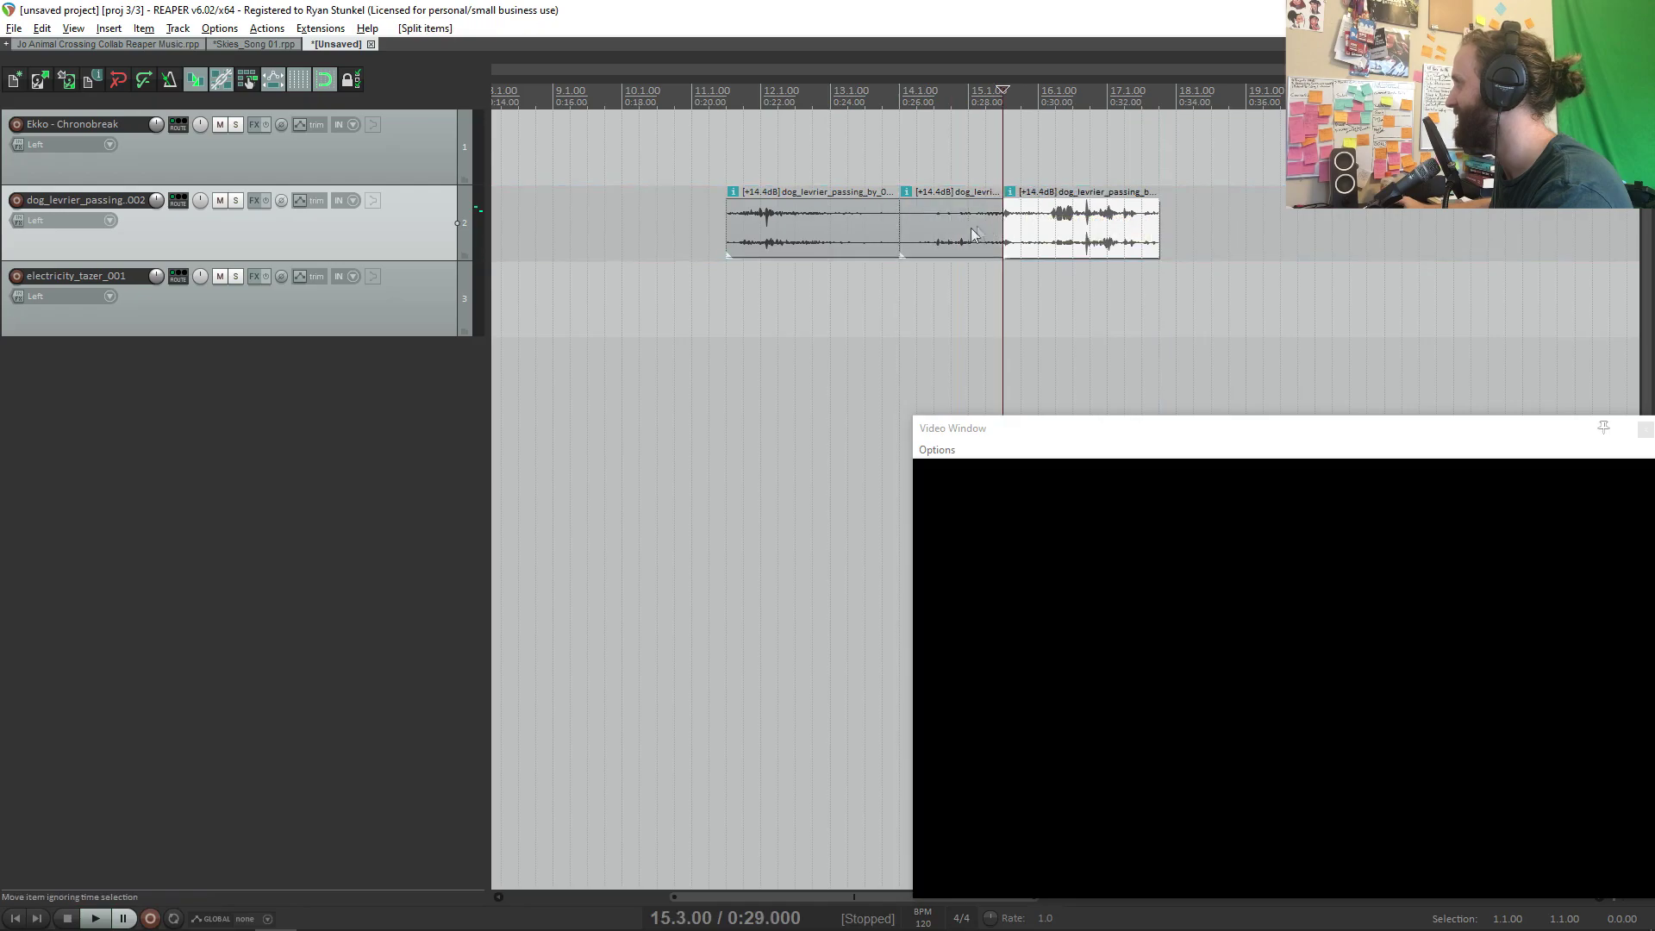
Step: Trim the ends of the first two dog_levrier_passing pieces and split the last piece at its loud section
{"action": "left_click", "coordinate": [916, 235]}
{"action": "left_click_drag", "start_coordinate": [862, 243], "coordinate": [850, 235]}
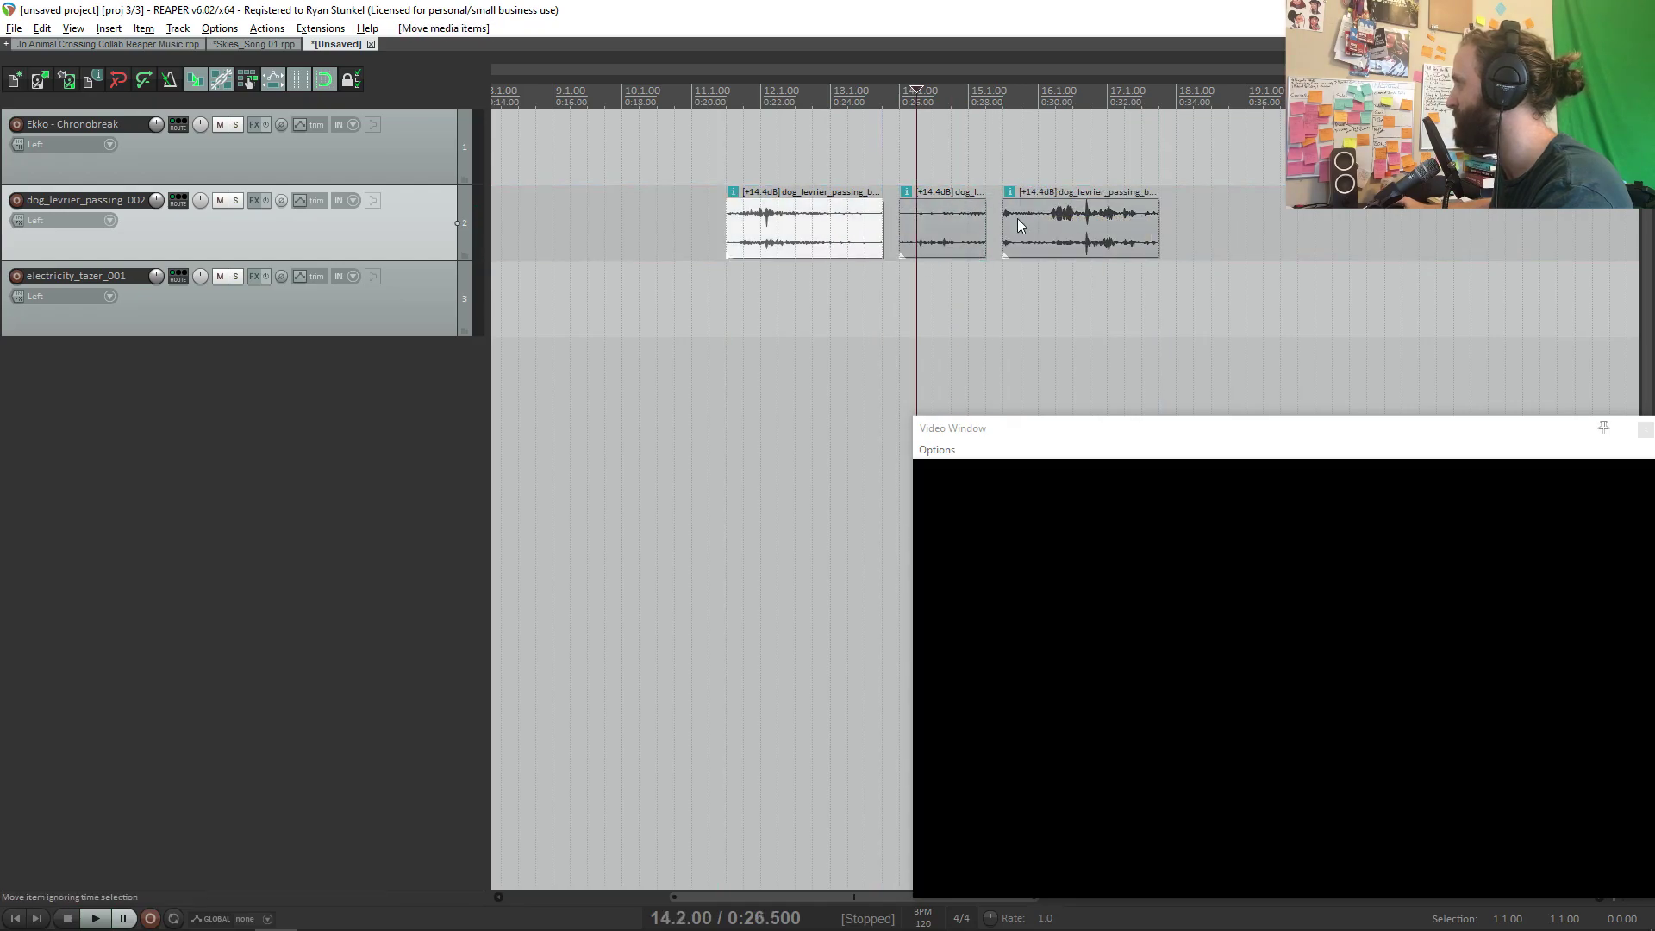
{"action": "left_click", "coordinate": [1104, 222]}
{"action": "key", "text": "s"}
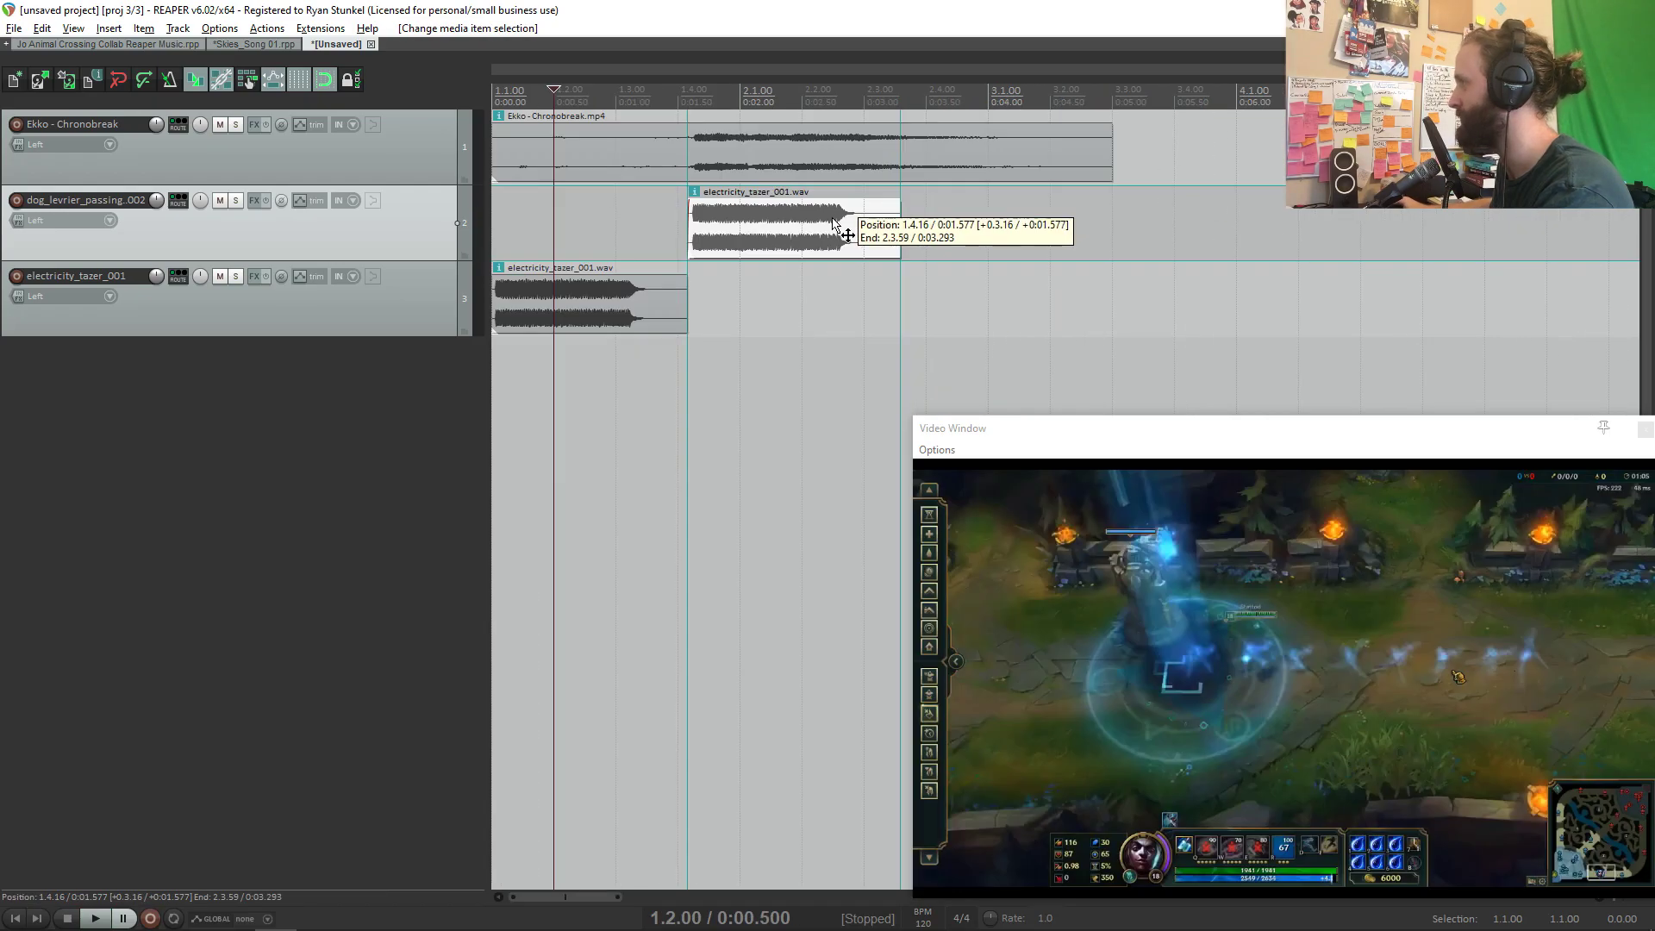
Step: Place the second-track tazer burst at 1.4.16, and shorten the third-track burst with a long curved fade-out
{"action": "left_click_drag", "start_coordinate": [834, 222], "coordinate": [833, 221]}
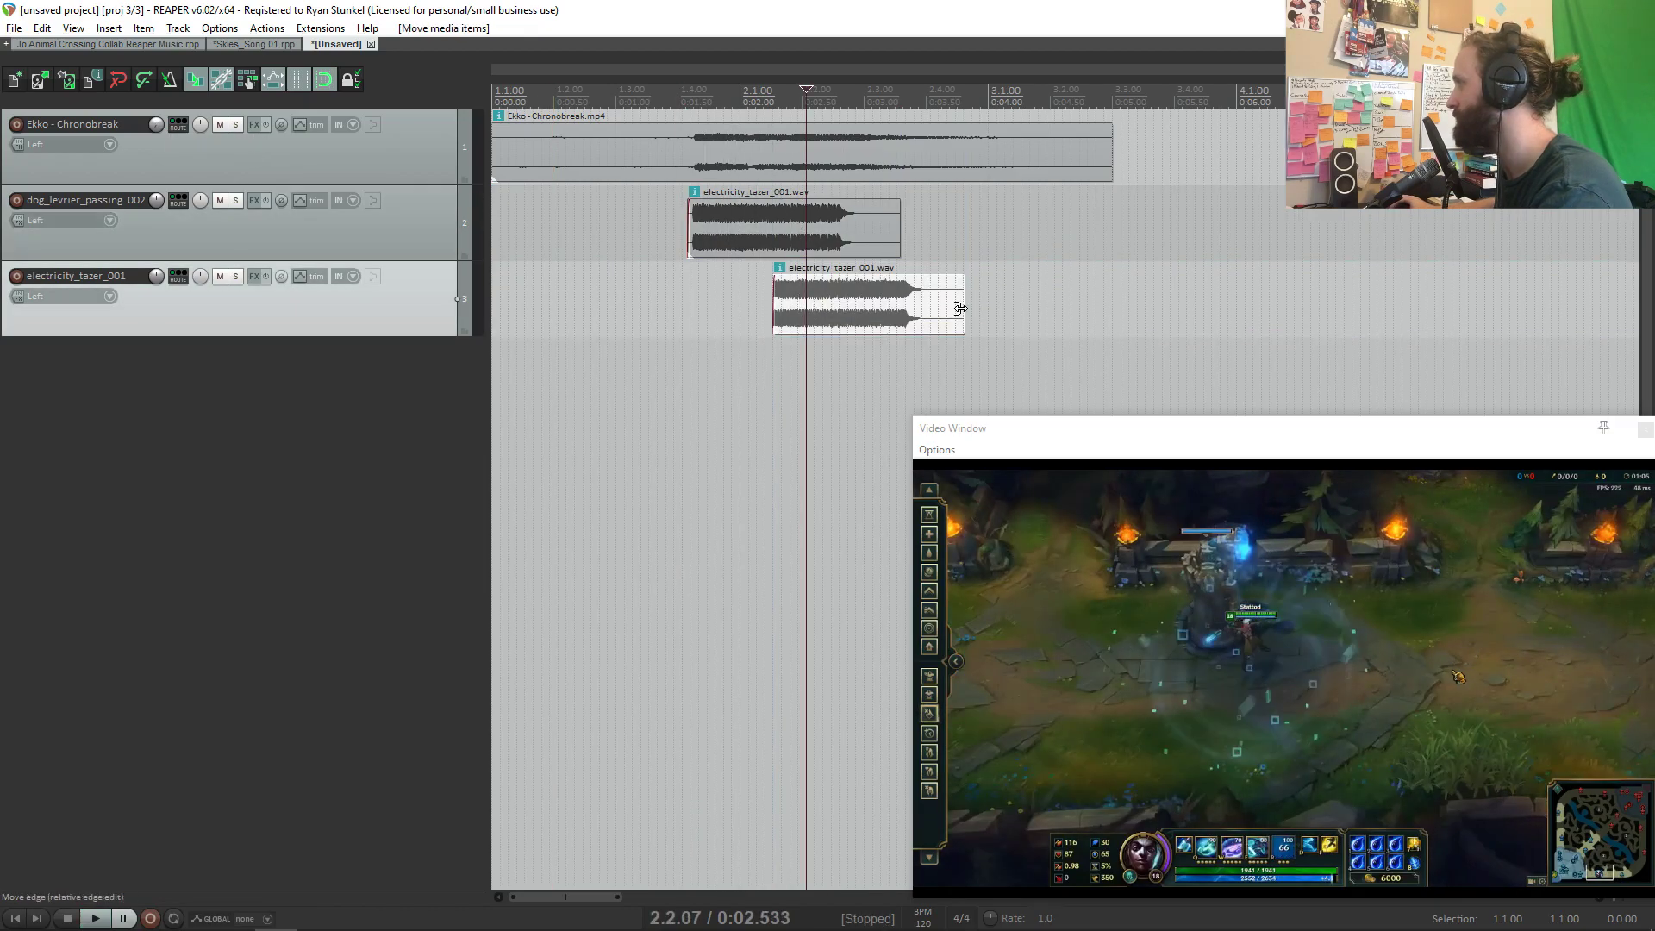
{"action": "left_click_drag", "start_coordinate": [962, 308], "coordinate": [766, 276]}
{"action": "right_click", "coordinate": [828, 285]}
{"action": "left_click", "coordinate": [884, 338]}
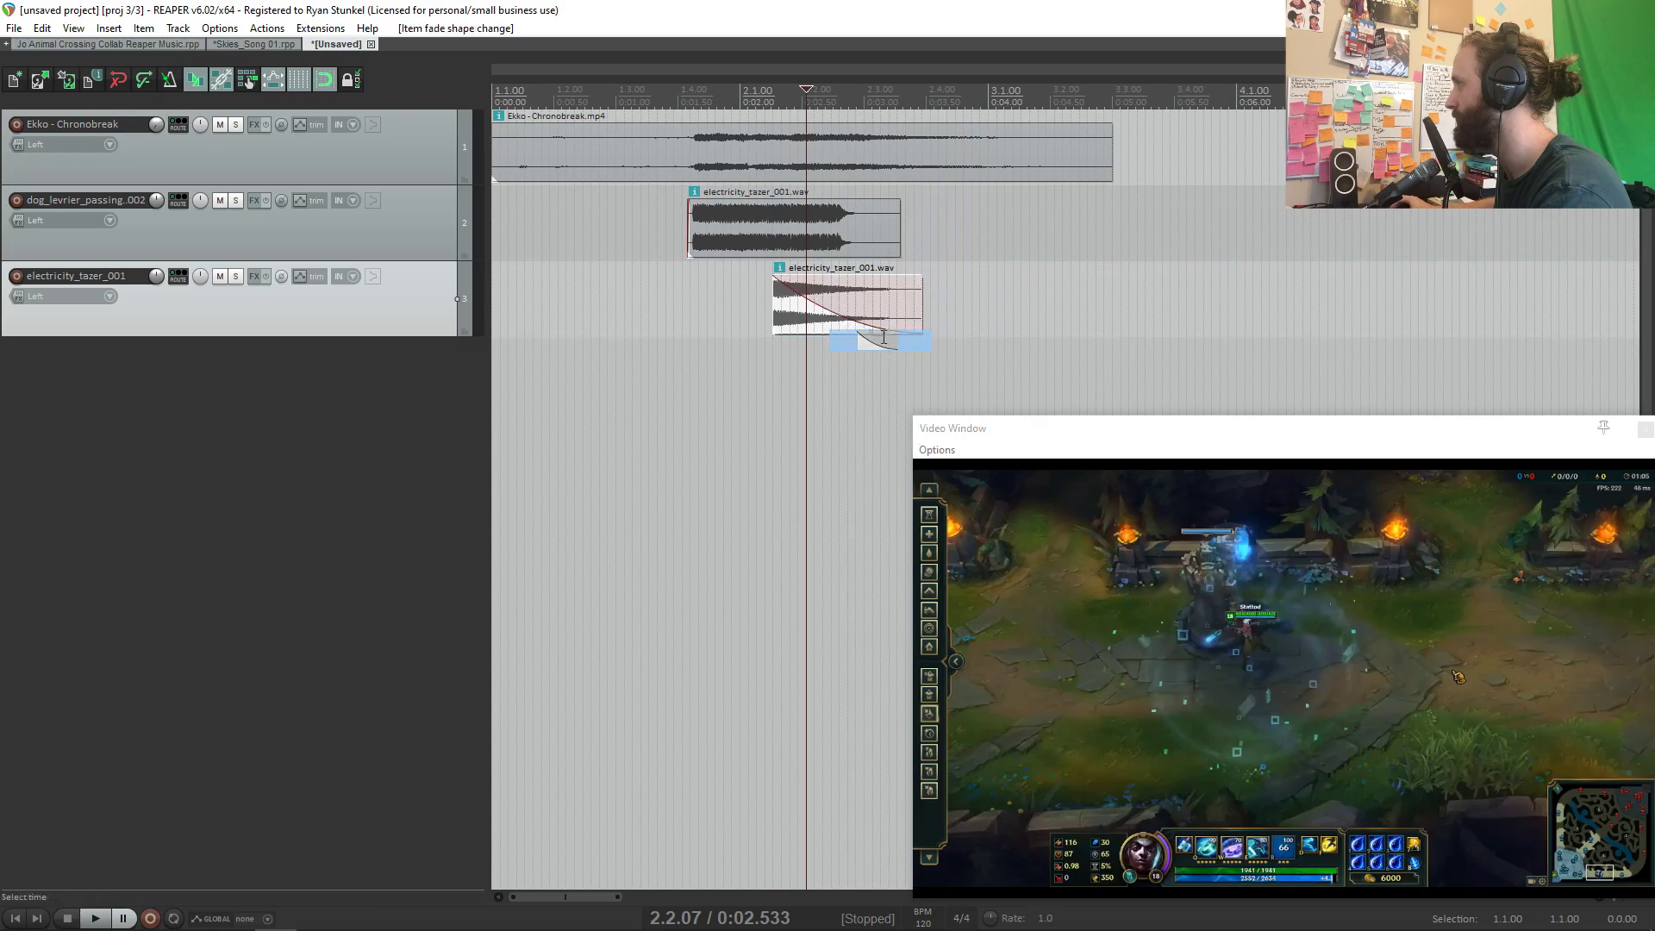
Step: Solo the electricity_tazer_001 track and audition its faded clip
{"action": "left_click", "coordinate": [758, 286]}
{"action": "left_click", "coordinate": [237, 275]}
{"action": "key", "text": "space"}
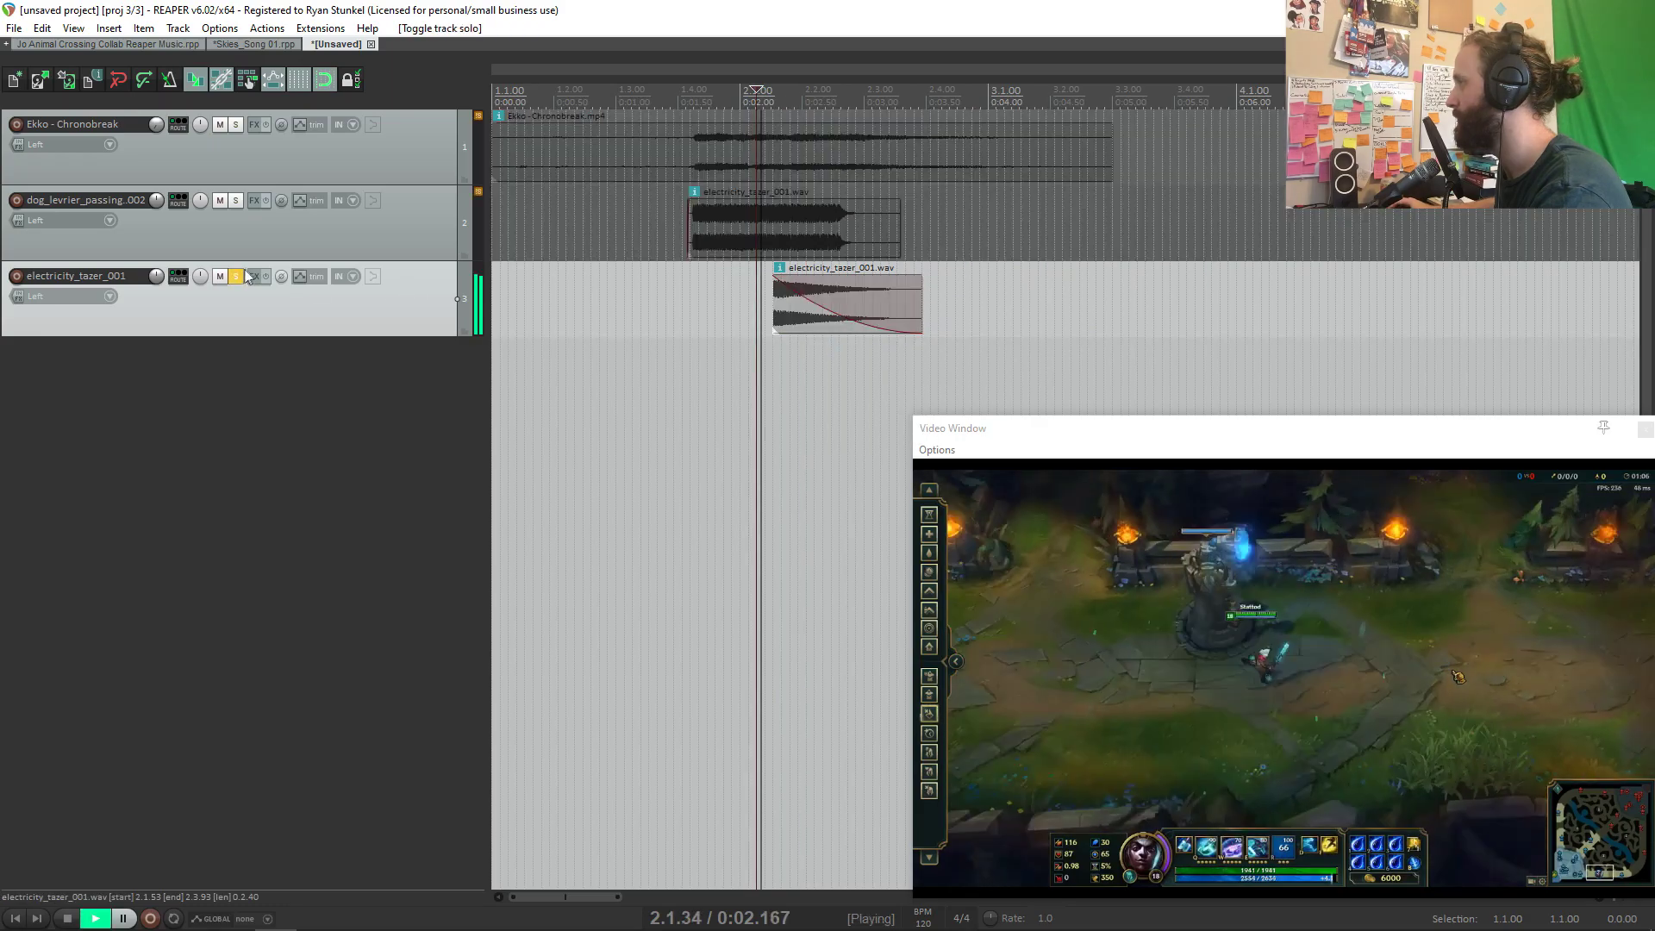
{"action": "key", "text": "space"}
{"action": "key", "text": "w"}
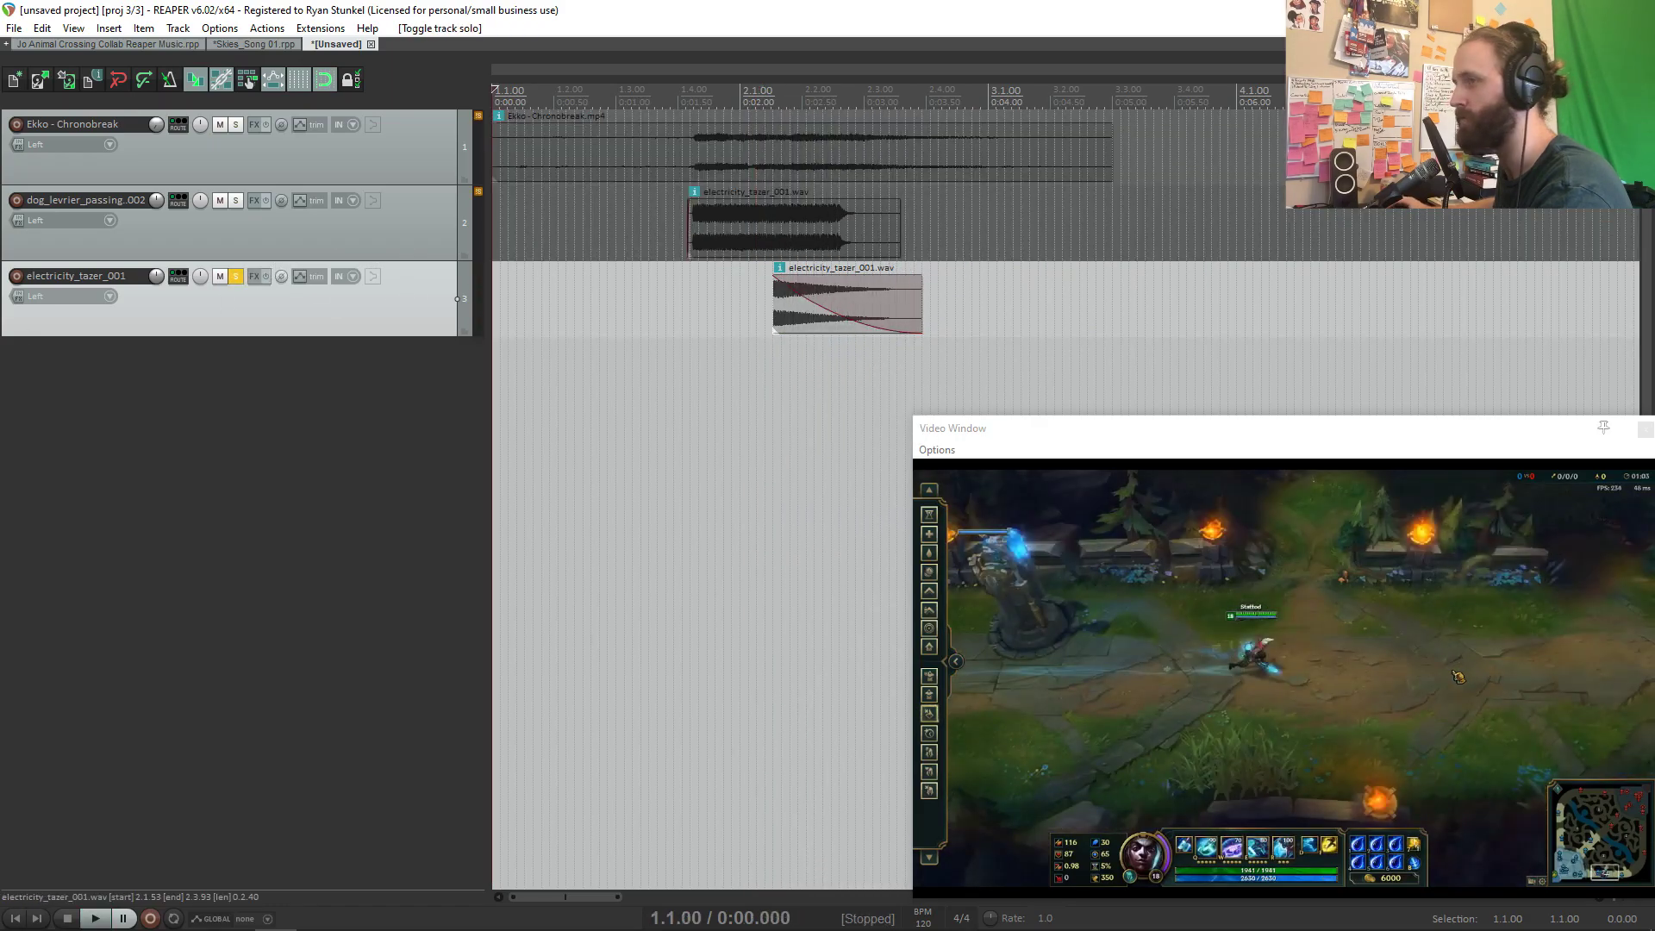
Step: Add attack_wooshes.wav to the electricity_tazer_001 track after the tazer clip and normalize it
{"action": "key", "text": "alt+Tab"}
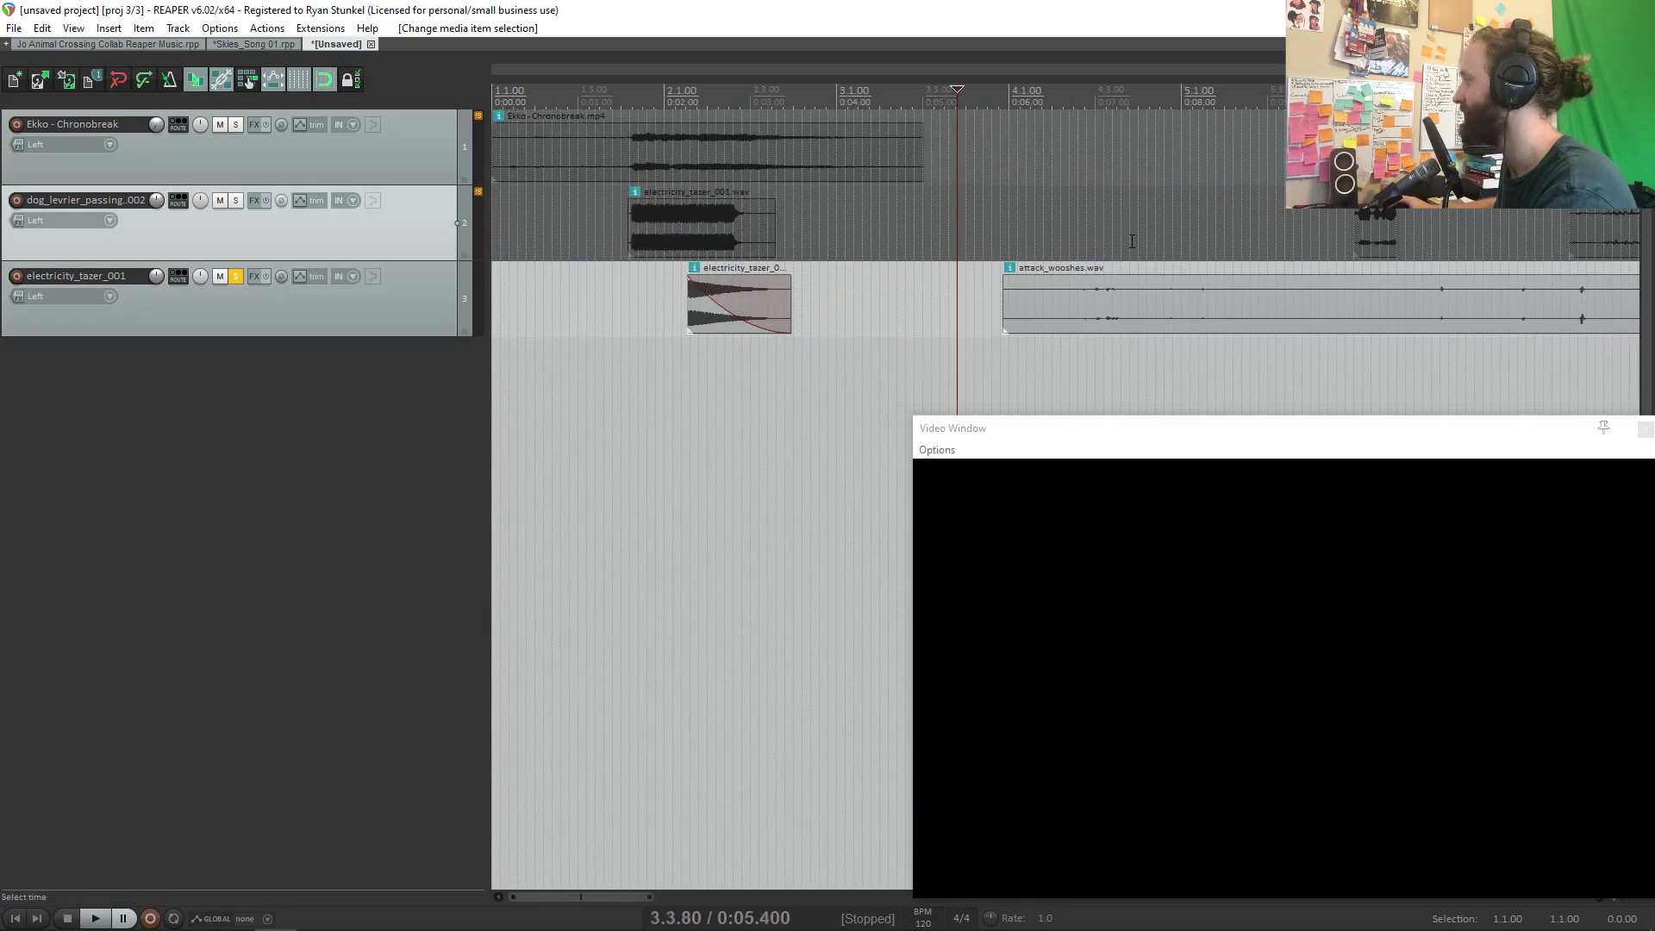
{"action": "scroll", "coordinate": [816, 349], "scroll_direction": "down", "scroll_amount": 7}
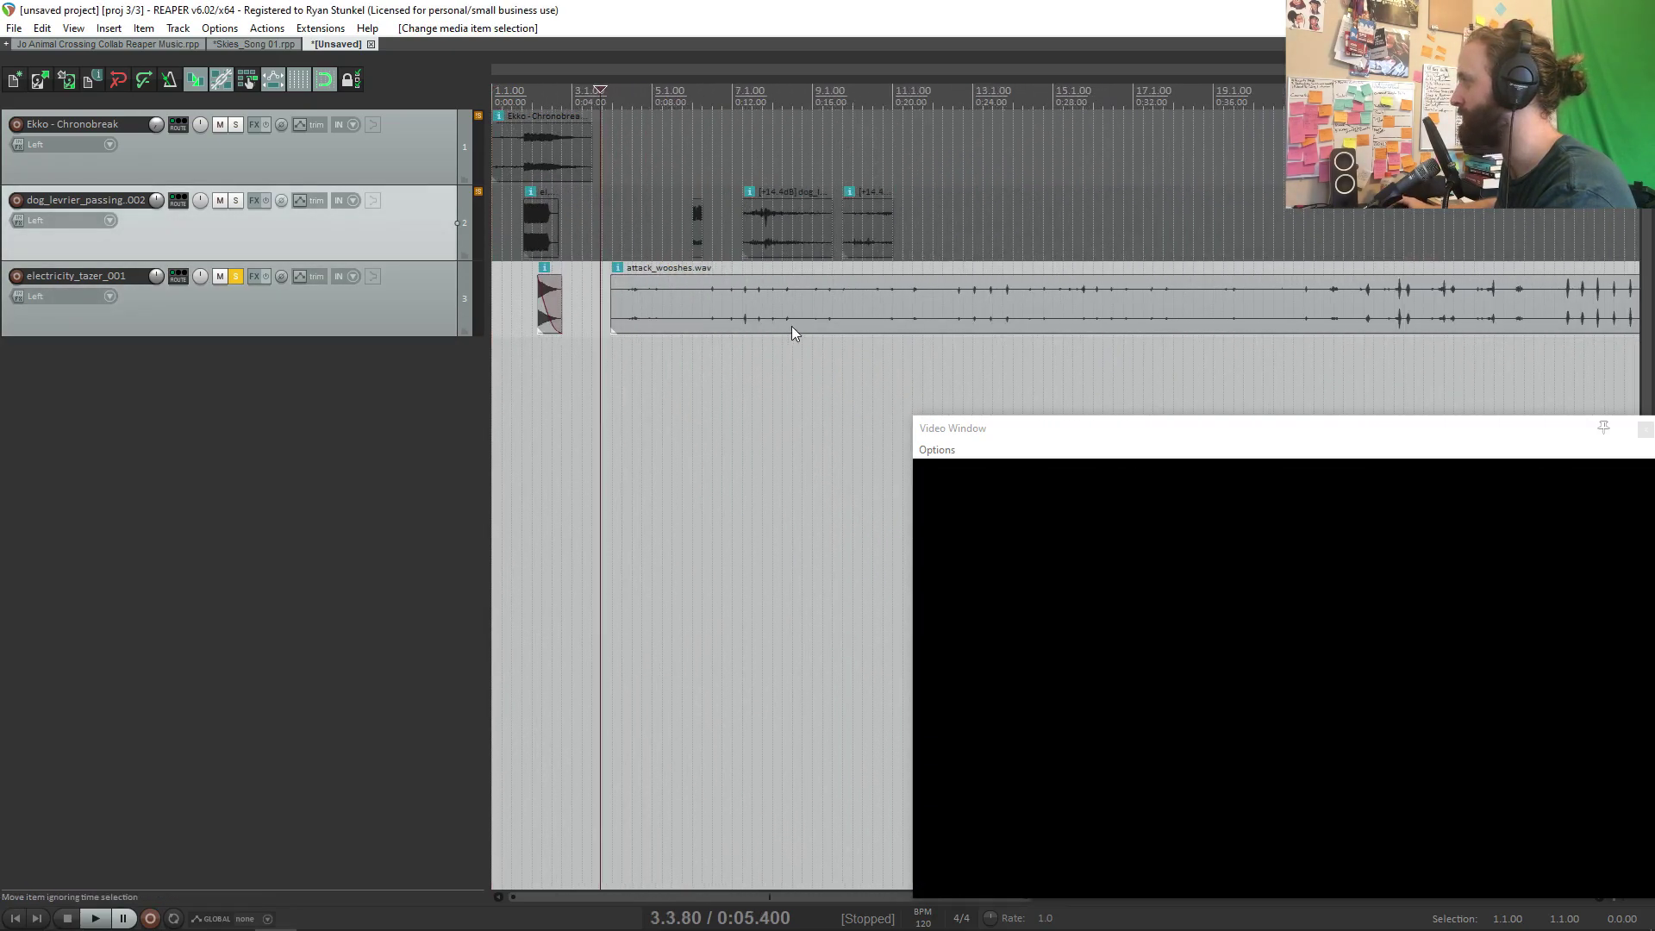
{"action": "scroll", "coordinate": [792, 326], "scroll_direction": "down", "scroll_amount": 3}
{"action": "left_click", "coordinate": [803, 324]}
{"action": "key", "text": "ctrl+shift+n"}
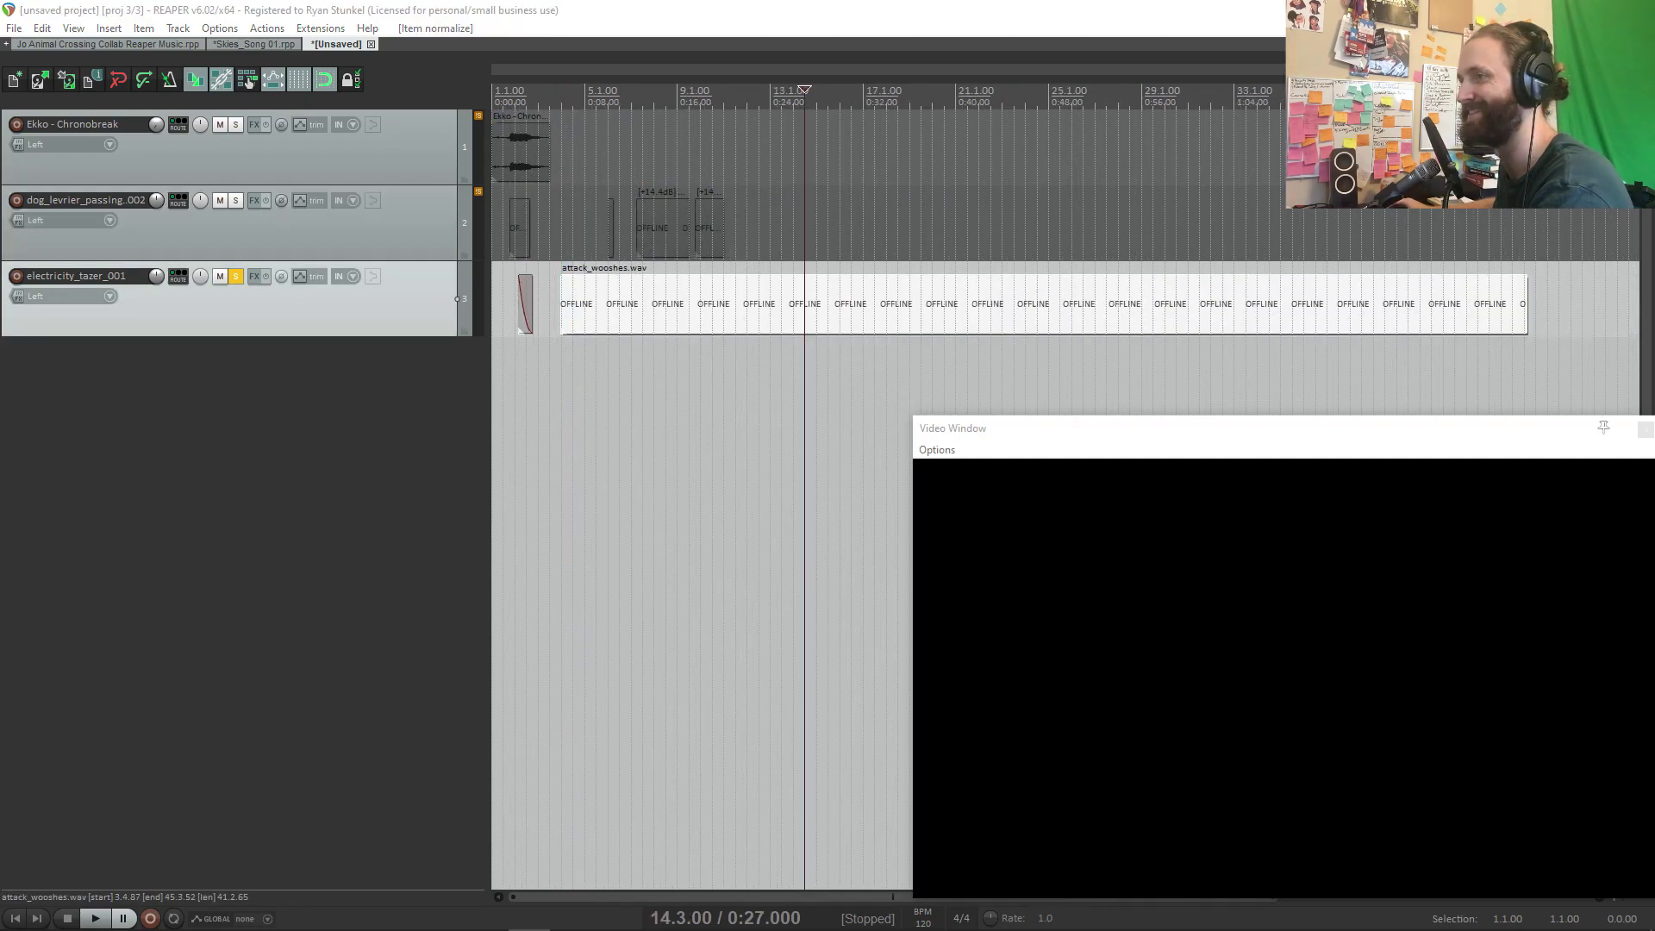
Step: Skim through the wooshes recording, and add firework cluster.wav on a new soloed track to audition its bursts
{"action": "left_click", "coordinate": [1146, 226]}
{"action": "scroll", "coordinate": [1164, 228], "scroll_direction": "up", "scroll_amount": 5}
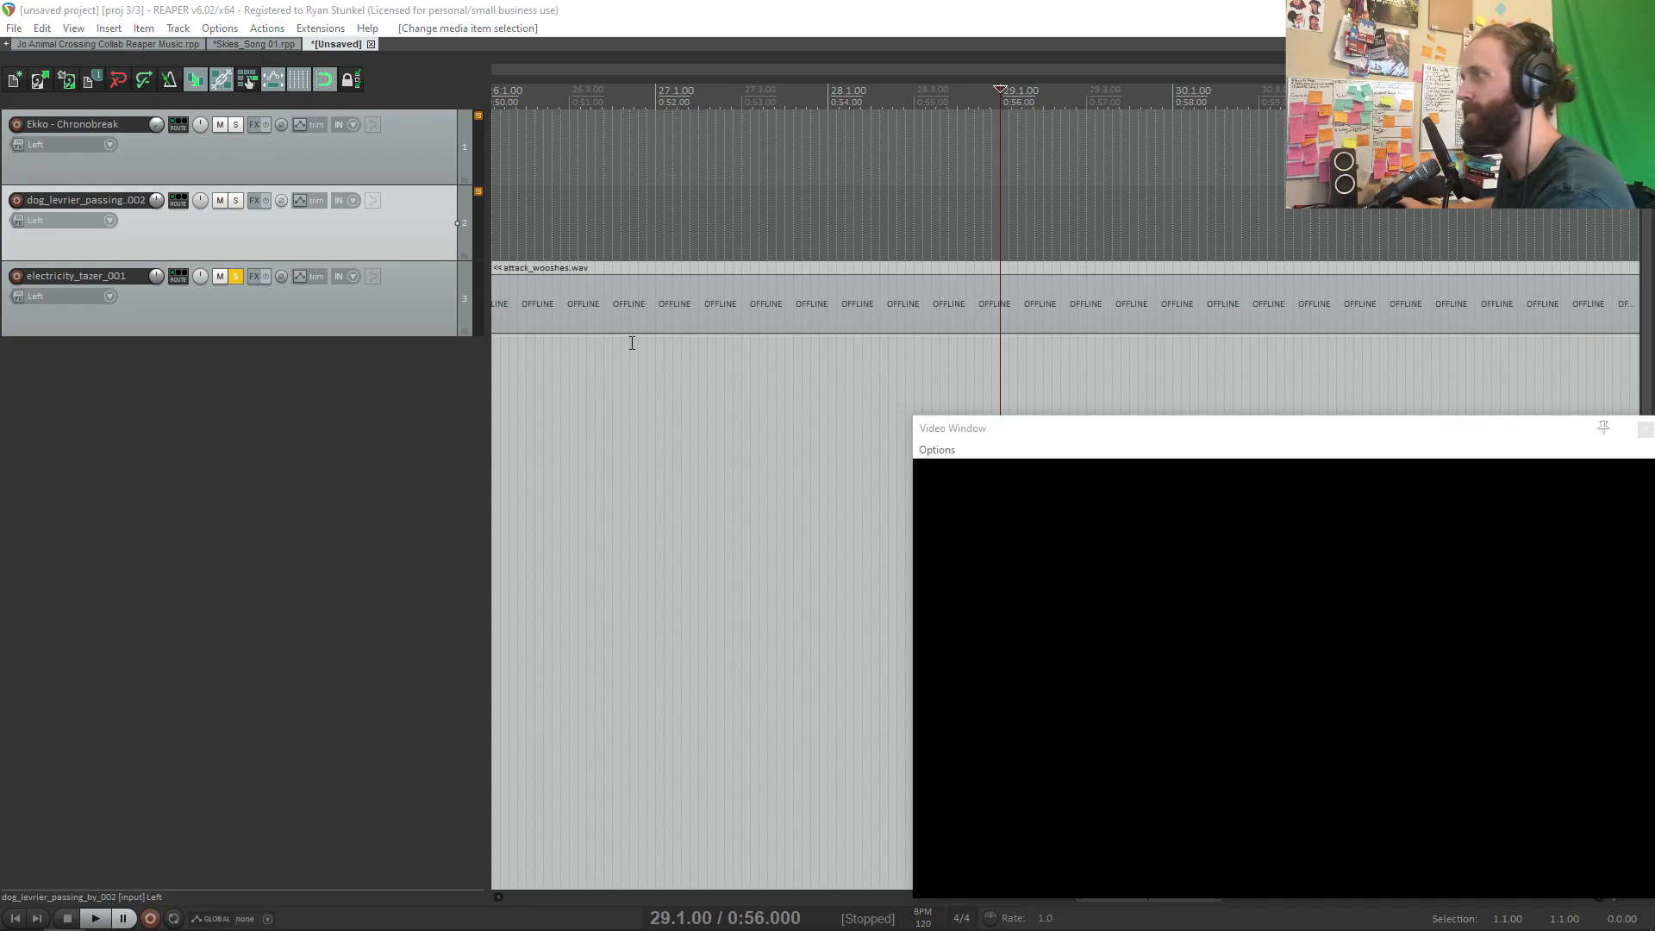
{"action": "left_click", "coordinate": [870, 273]}
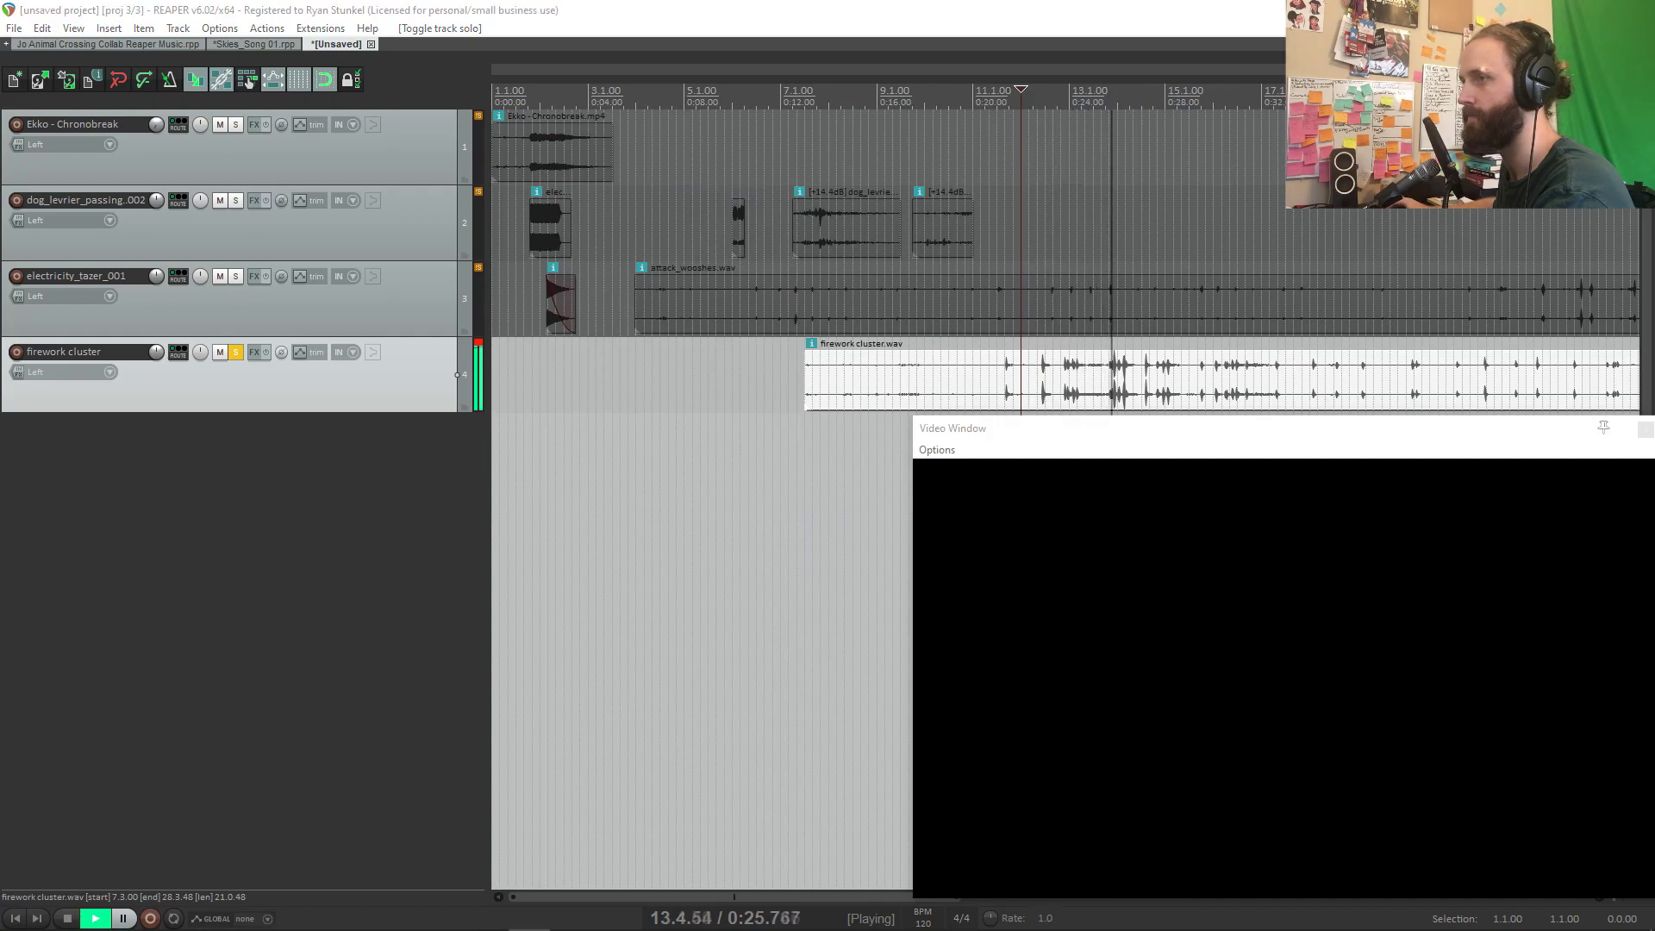
{"action": "left_click", "coordinate": [1125, 382]}
{"action": "key", "text": "space"}
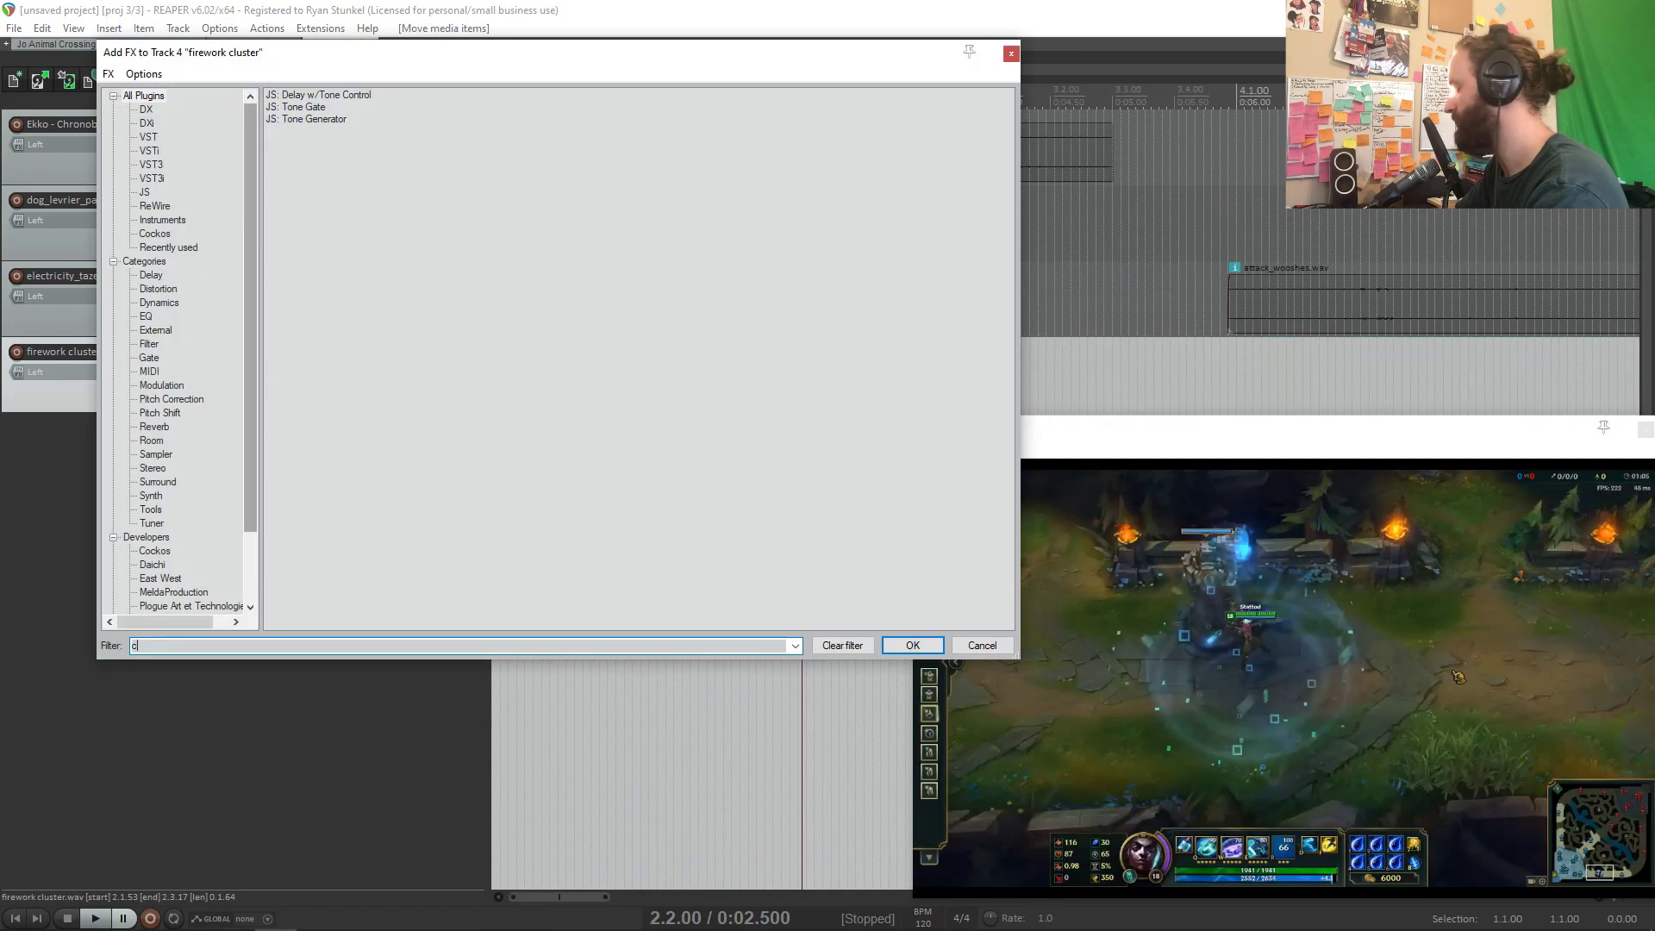
Step: Add the CLA-3A Stereo (Waves) compressor to the firework cluster track and move its window clear of the clips
{"action": "type", "text": "cla"}
{"action": "left_click", "coordinate": [357, 107]}
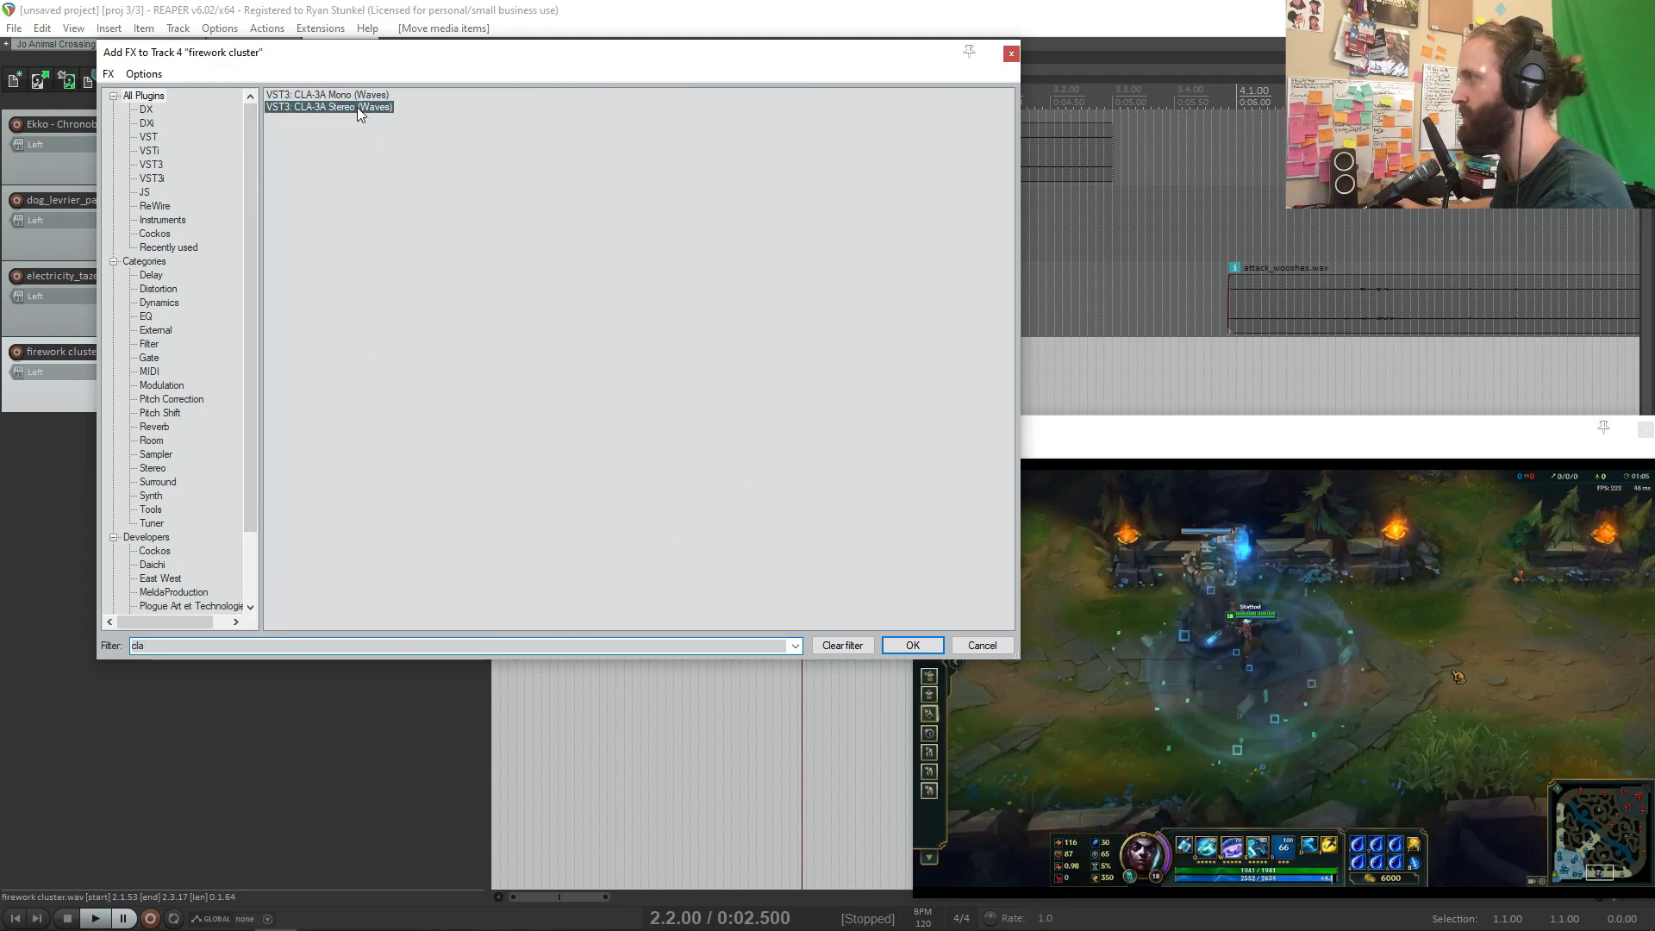
{"action": "double_click", "coordinate": [350, 105]}
{"action": "left_click_drag", "start_coordinate": [399, 69], "coordinate": [1461, 84]}
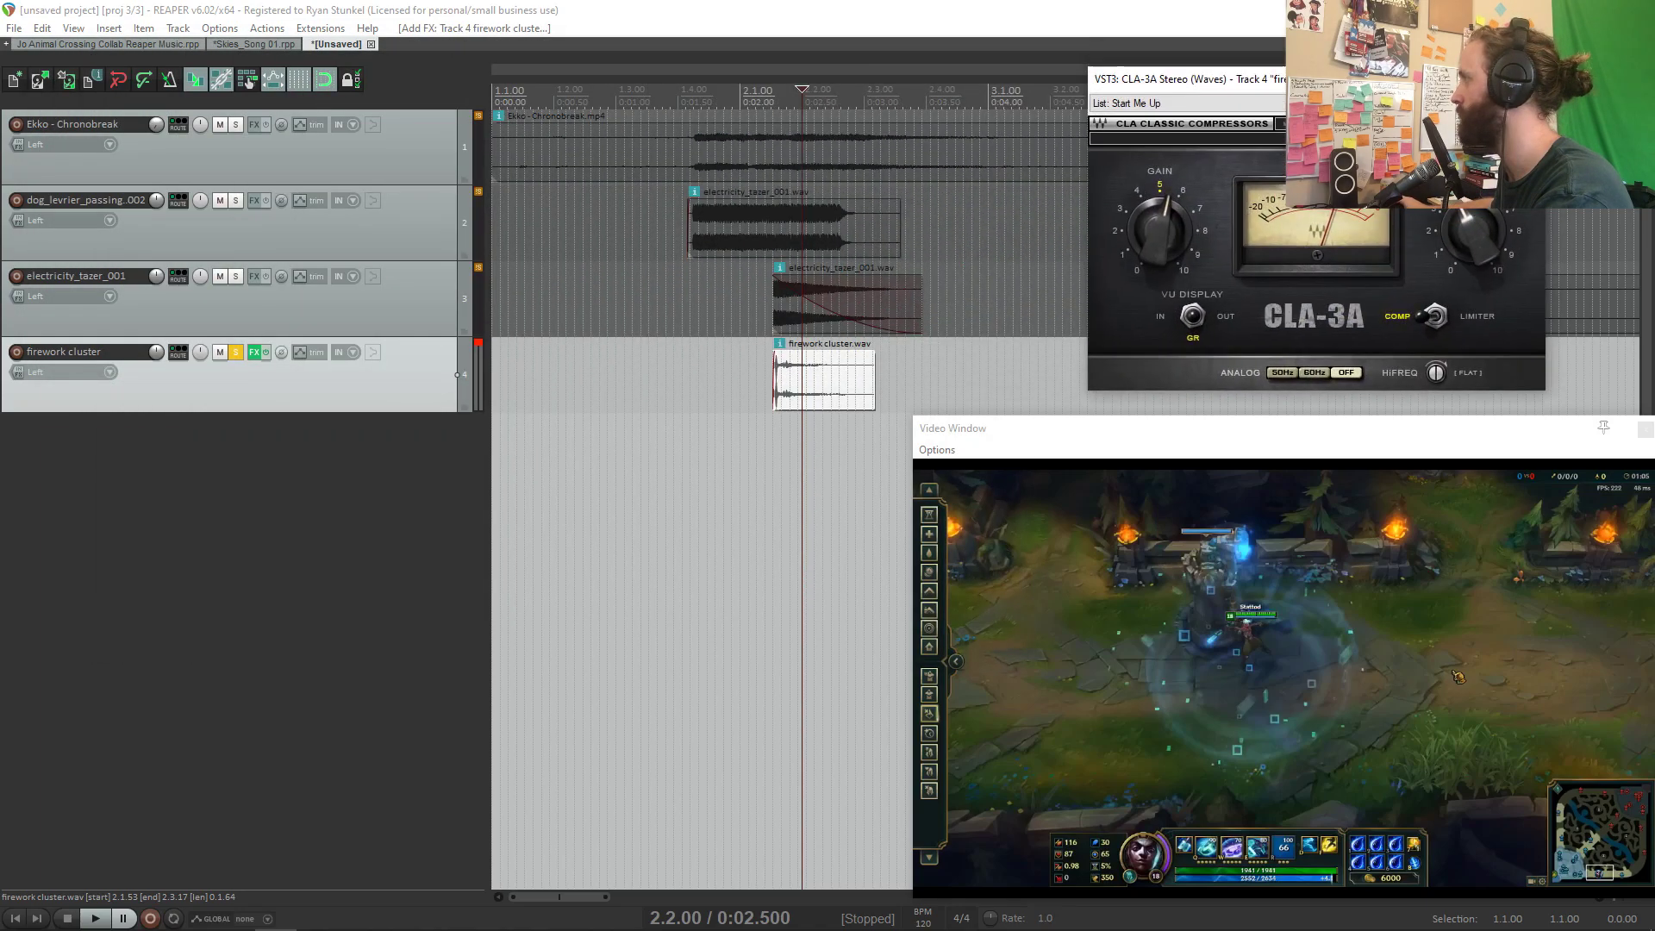
Step: Select the time from 2.1.13 to 2.4.07 and audition the firework clip with CLA-3A in Limiter mode and 60Hz analog
{"action": "left_click_drag", "start_coordinate": [748, 370], "coordinate": [931, 374]}
{"action": "key", "text": "space"}
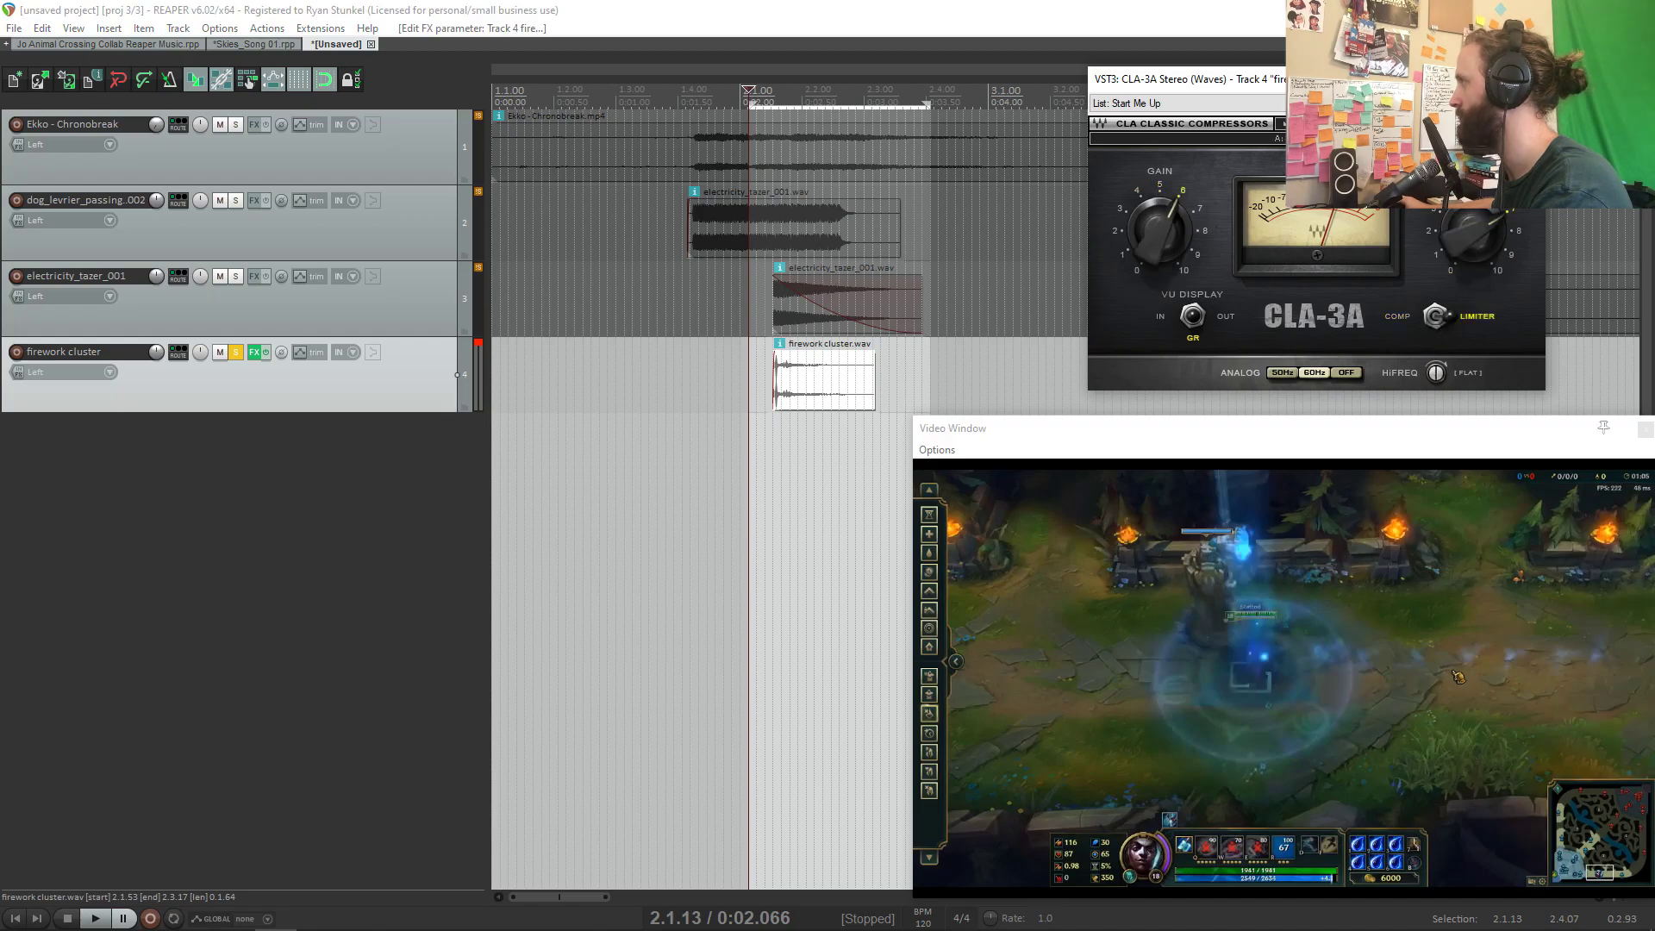
{"action": "key", "text": "space"}
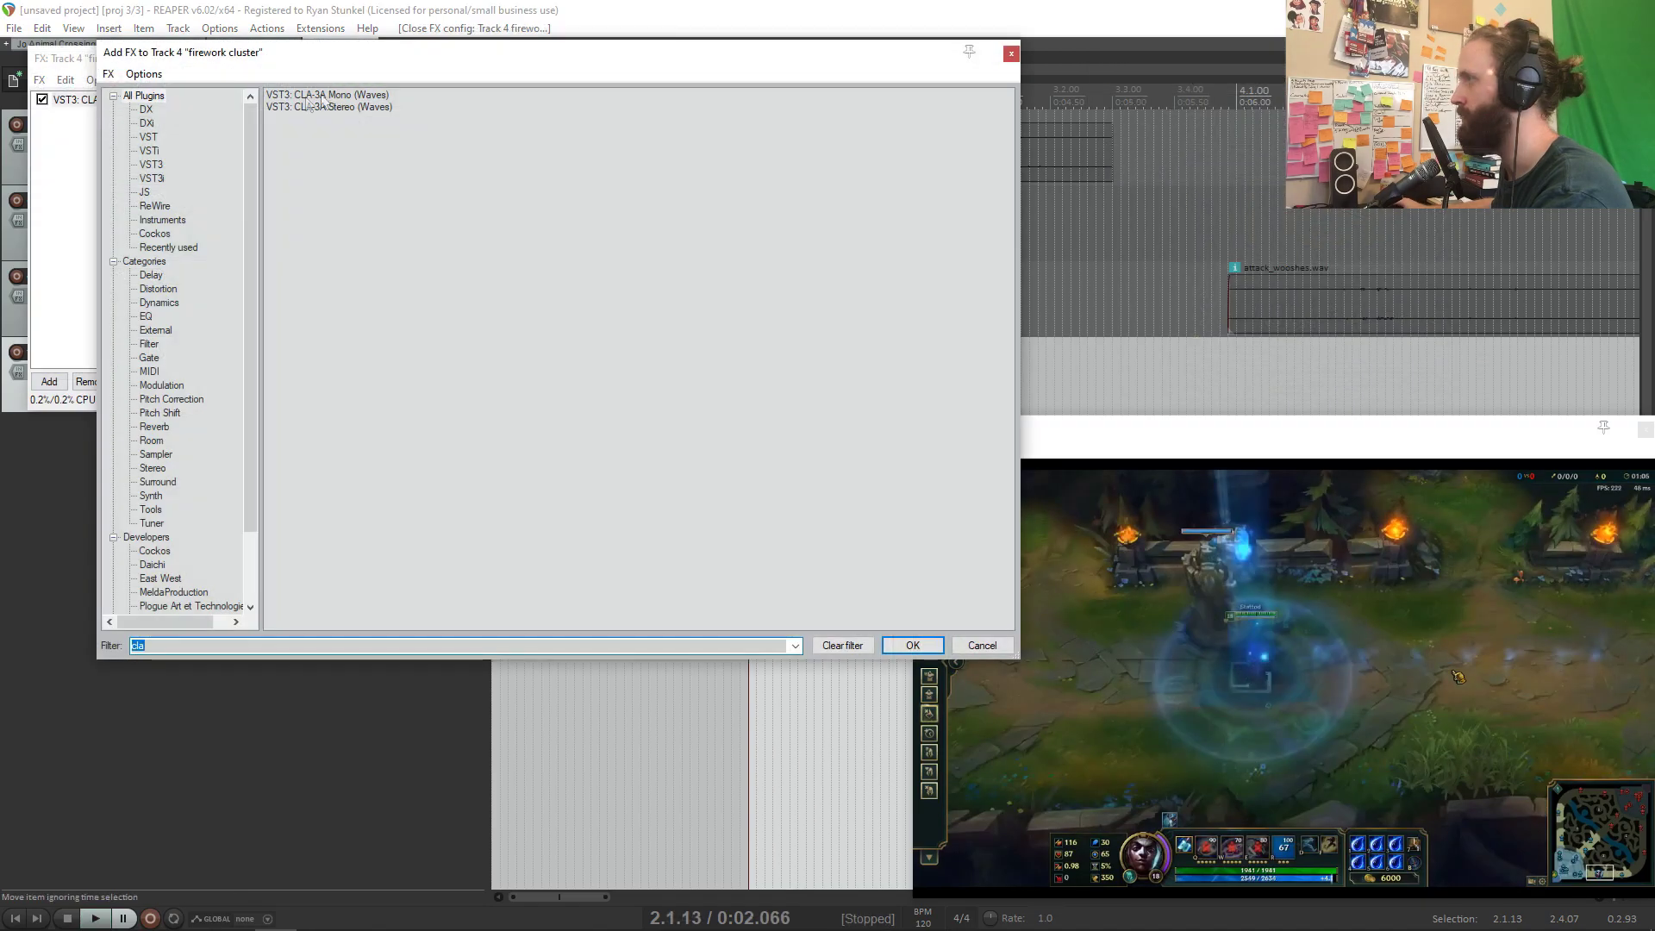
Step: Add ReaEQ ahead of the CLA-3A, cutting the highs and boosting band 2 by about 10.8 dB at 87 Hz
{"action": "type", "text": "Q"}
{"action": "double_click", "coordinate": [336, 168]}
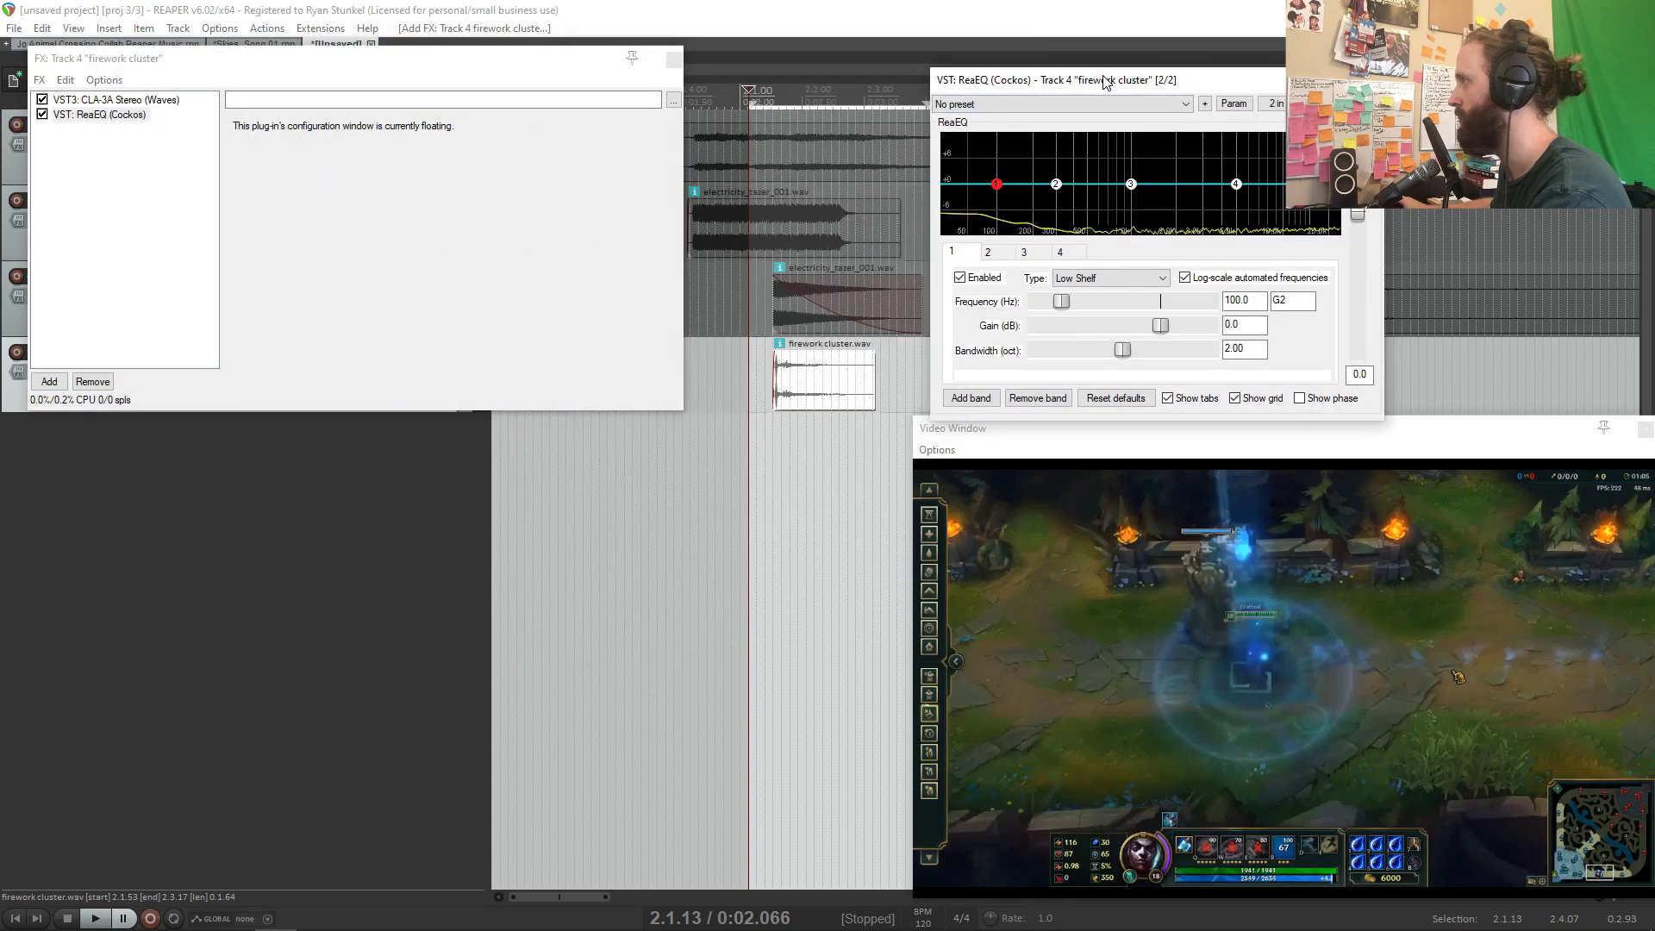
{"action": "left_click_drag", "start_coordinate": [115, 113], "coordinate": [116, 102]}
{"action": "left_click_drag", "start_coordinate": [1237, 184], "coordinate": [1000, 140]}
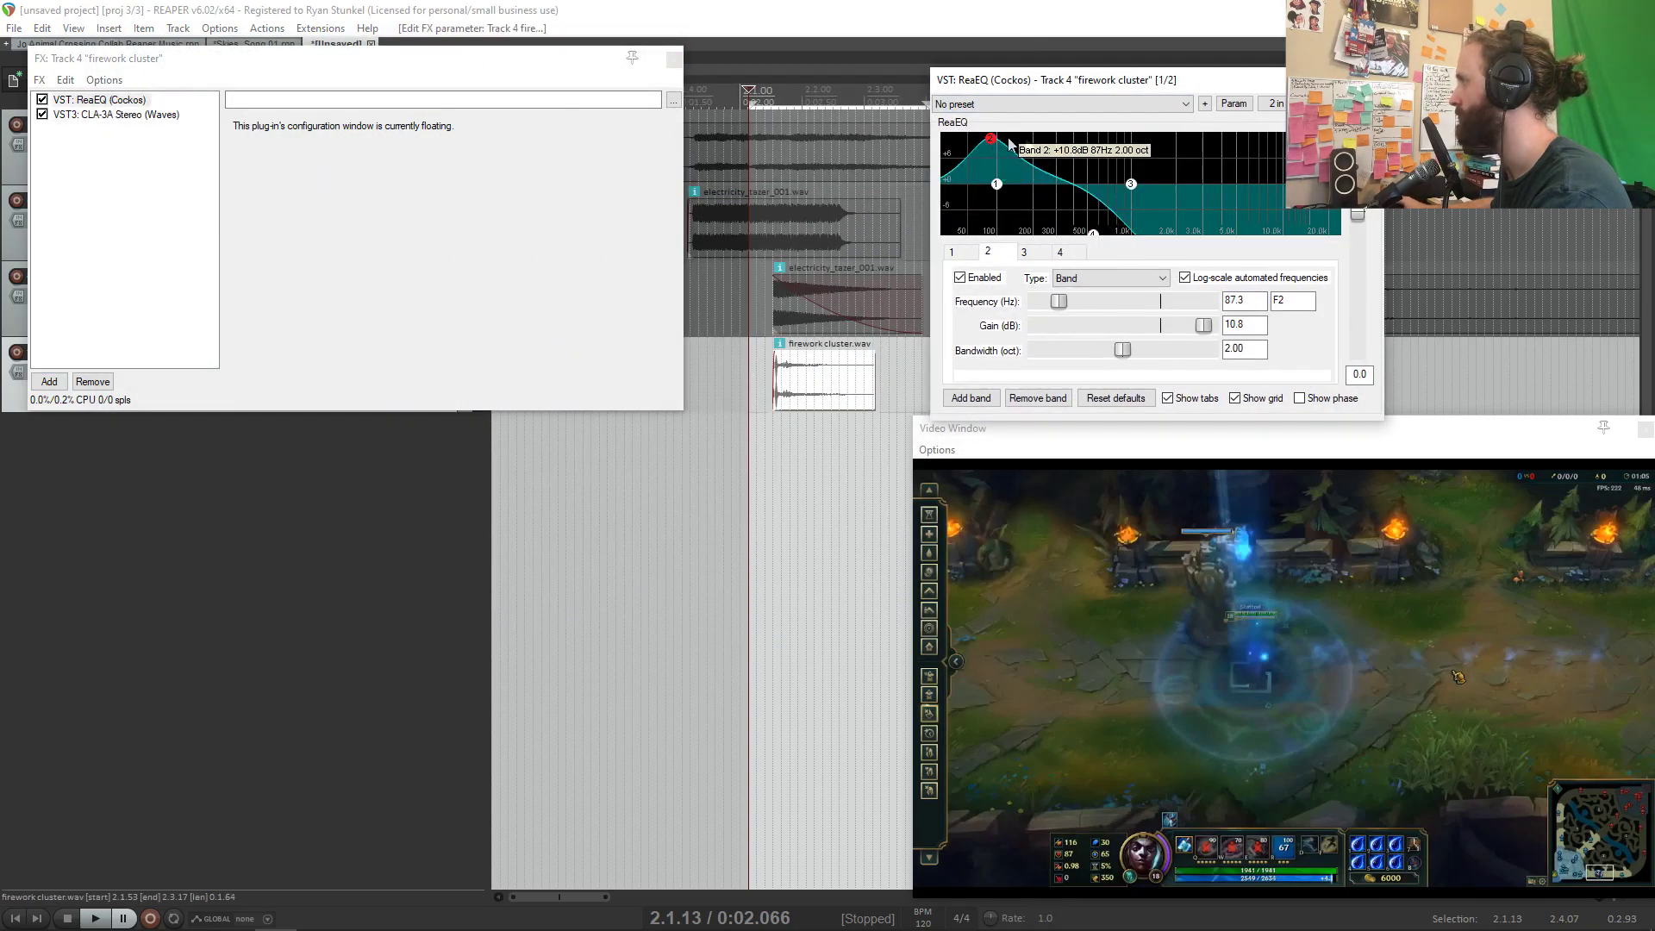
{"action": "key", "text": "Escape"}
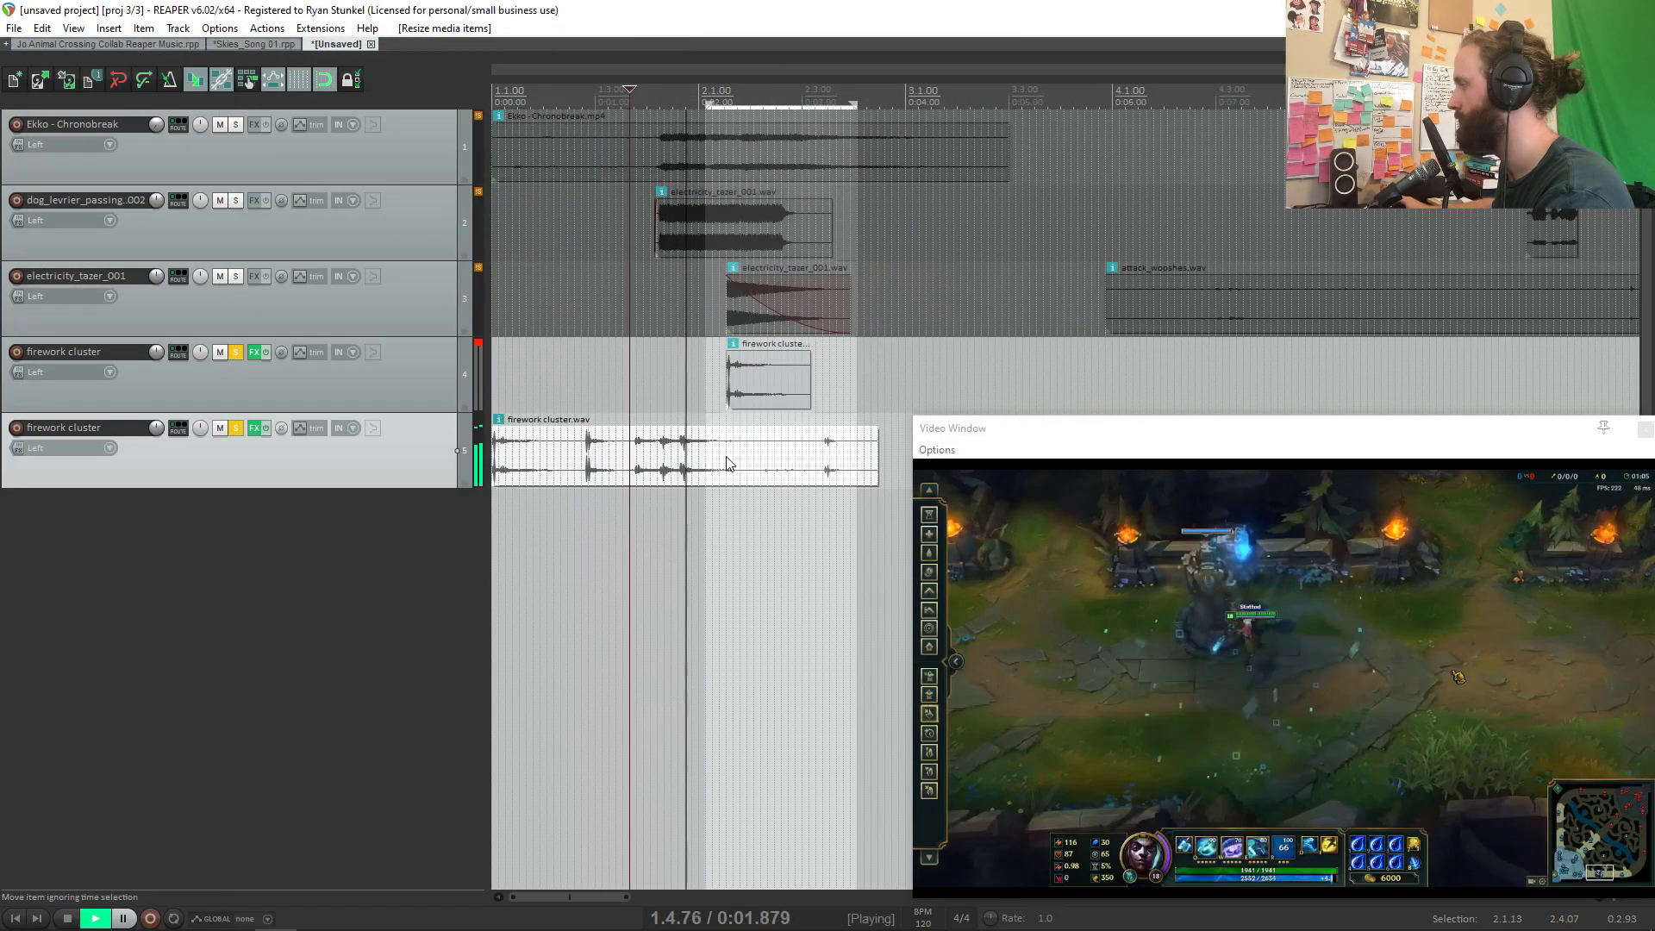
Step: Cut the firework recording on the duplicated track down to one burst and align it with the upper firework clip at 2.1.53
{"action": "scroll", "coordinate": [733, 466], "scroll_direction": "down", "scroll_amount": 4}
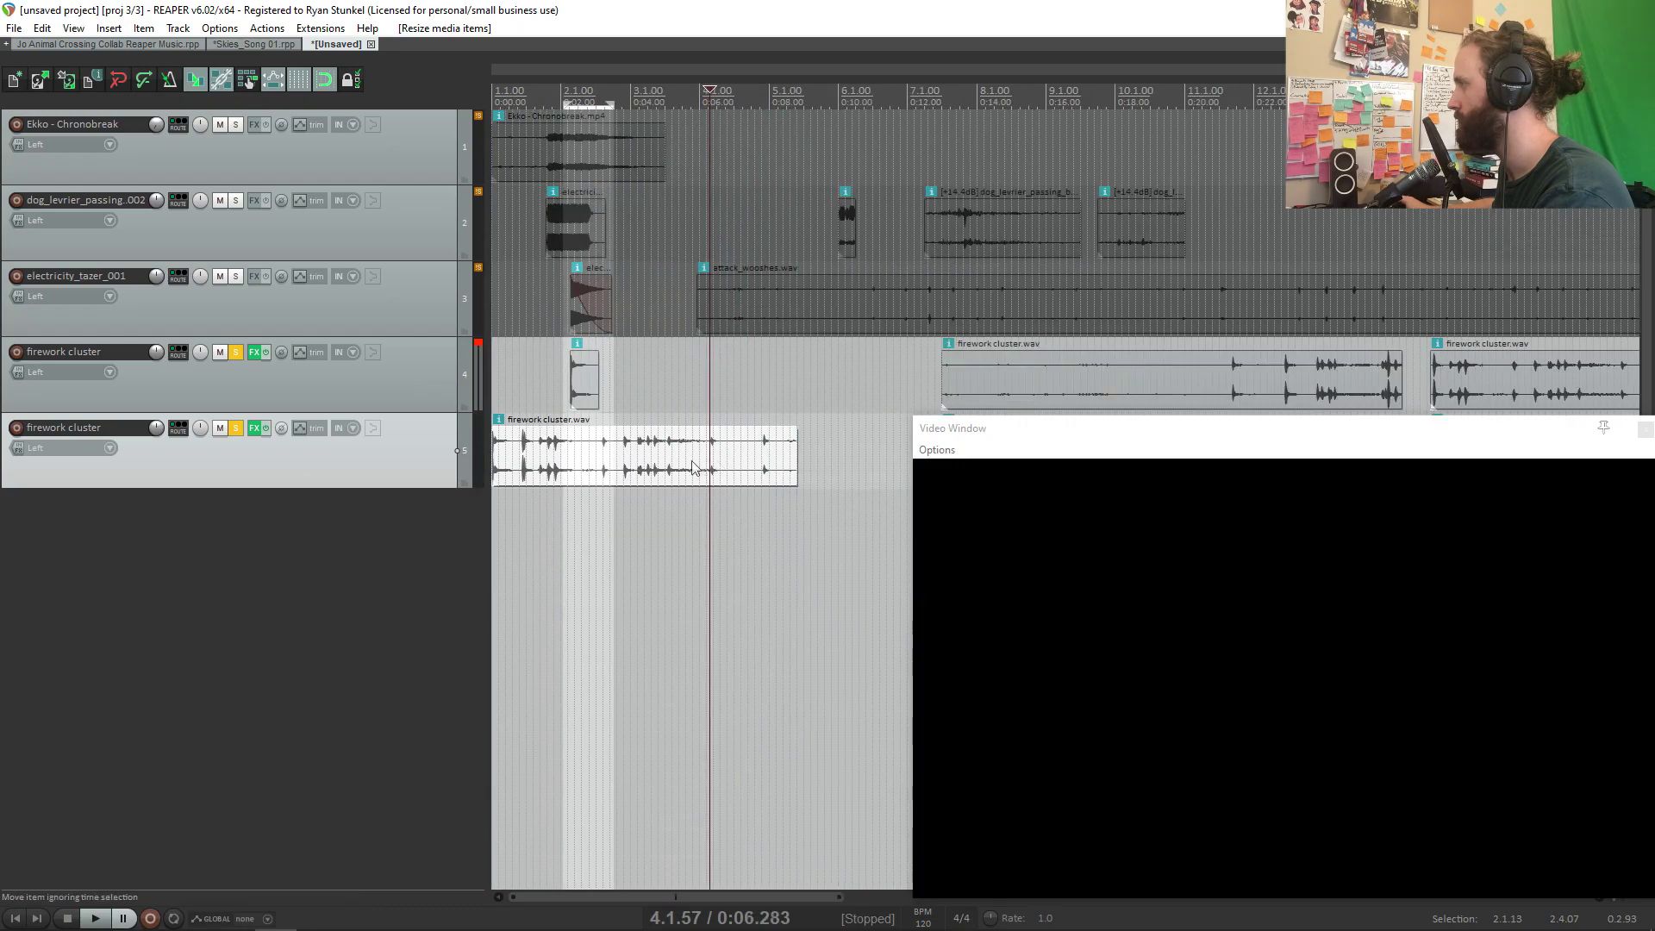
{"action": "key", "text": "s"}
{"action": "left_click", "coordinate": [651, 458]}
{"action": "key", "text": "Delete"}
{"action": "left_click", "coordinate": [734, 455]}
{"action": "left_click", "coordinate": [748, 453]}
{"action": "key", "text": "s"}
{"action": "left_click_drag", "start_coordinate": [756, 454], "coordinate": [585, 457]}
Step: Give both firework clips curved fade-outs and raise the lower clip's volume by 10 dB
{"action": "scroll", "coordinate": [776, 457], "scroll_direction": "up", "scroll_amount": 4}
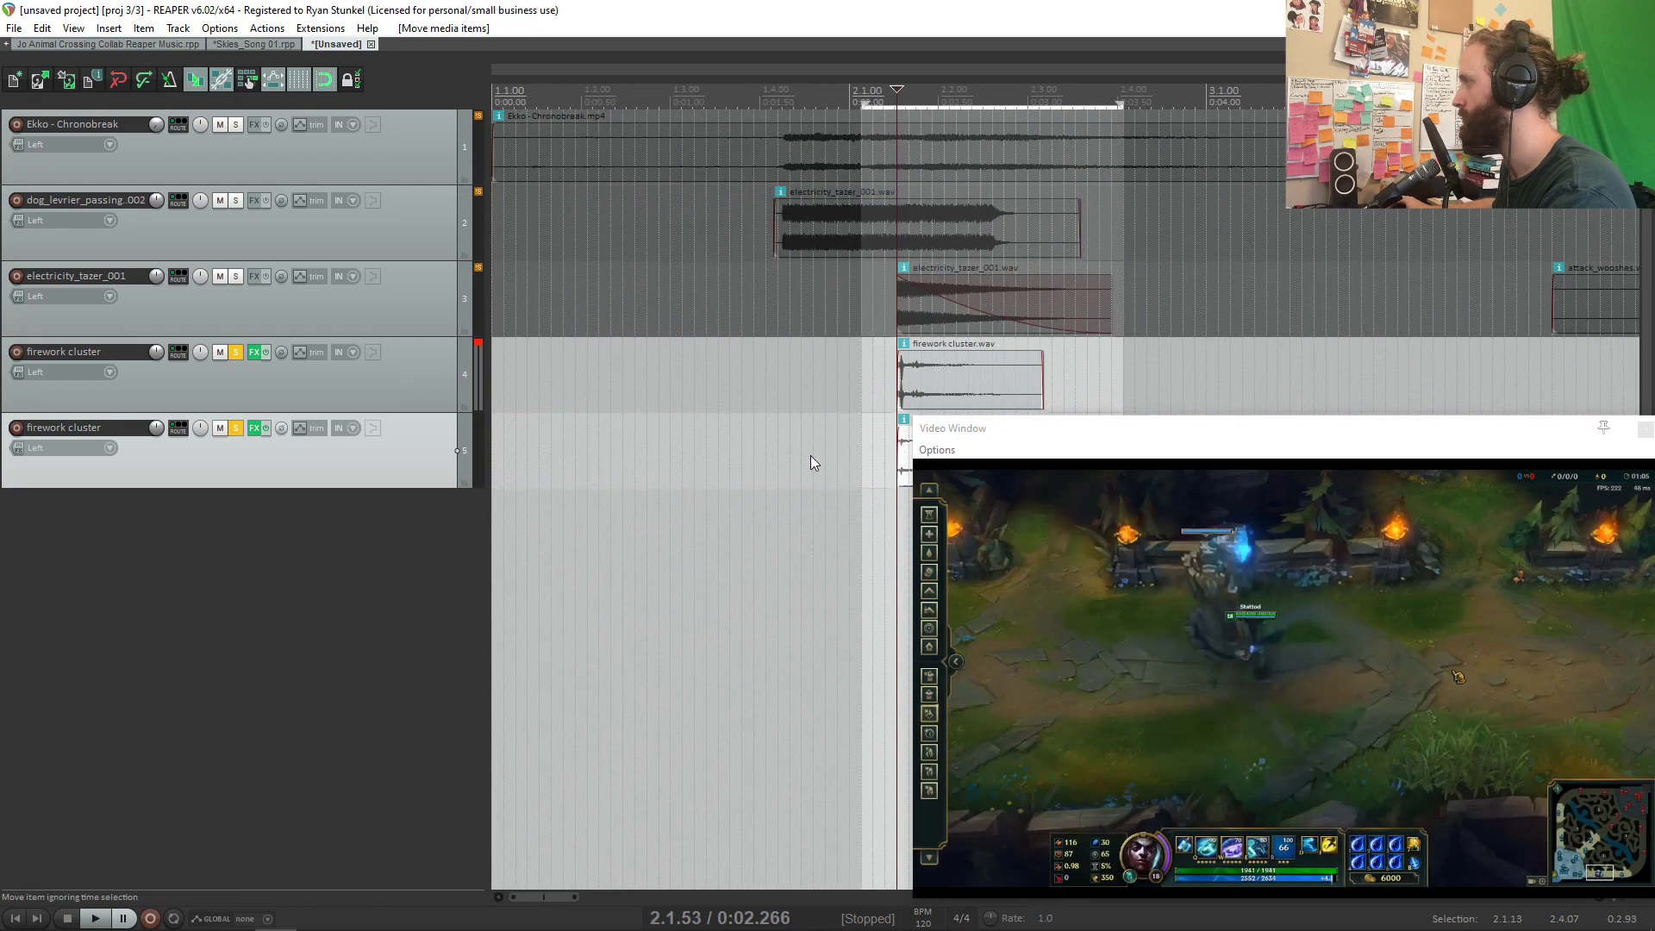
{"action": "left_click", "coordinate": [790, 468]}
{"action": "left_click_drag", "start_coordinate": [827, 455], "coordinate": [755, 356]}
{"action": "right_click", "coordinate": [756, 358]}
{"action": "left_click", "coordinate": [832, 427]}
{"action": "left_click", "coordinate": [828, 468]}
{"action": "left_click_drag", "start_coordinate": [827, 469], "coordinate": [811, 463]}
{"action": "left_click", "coordinate": [849, 448]}
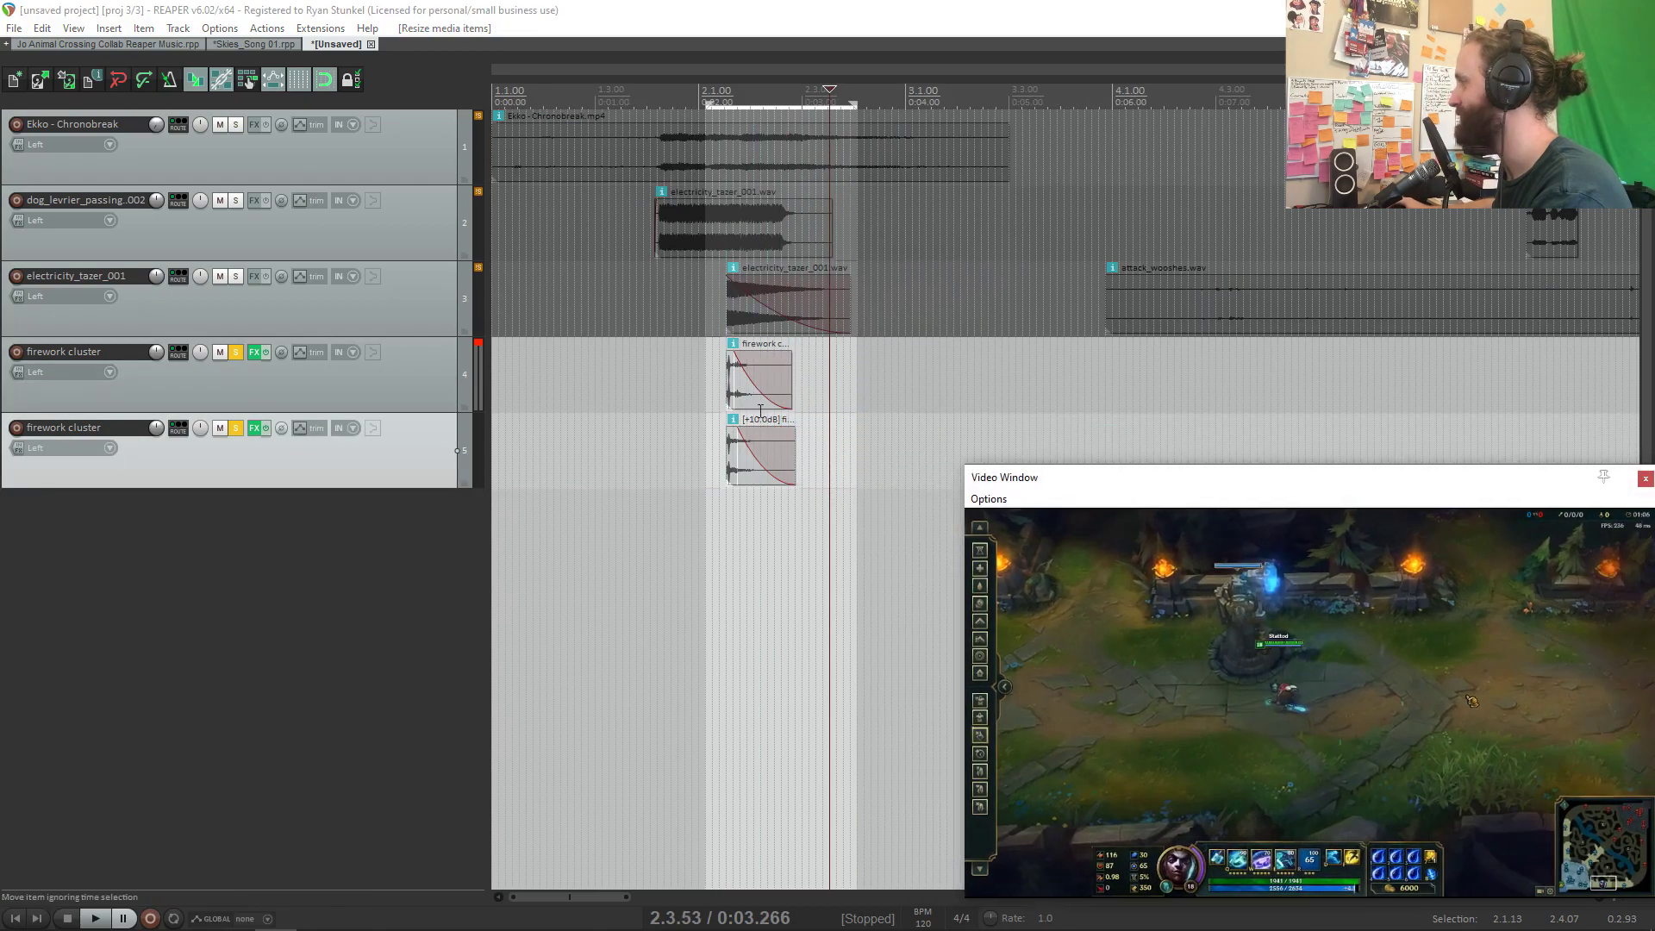
Step: Isolate another burst from a copy of the lower firework clip and place it on a new track at 2.1.53
{"action": "left_click", "coordinate": [773, 444]}
{"action": "left_click_drag", "start_coordinate": [774, 444], "coordinate": [910, 448]}
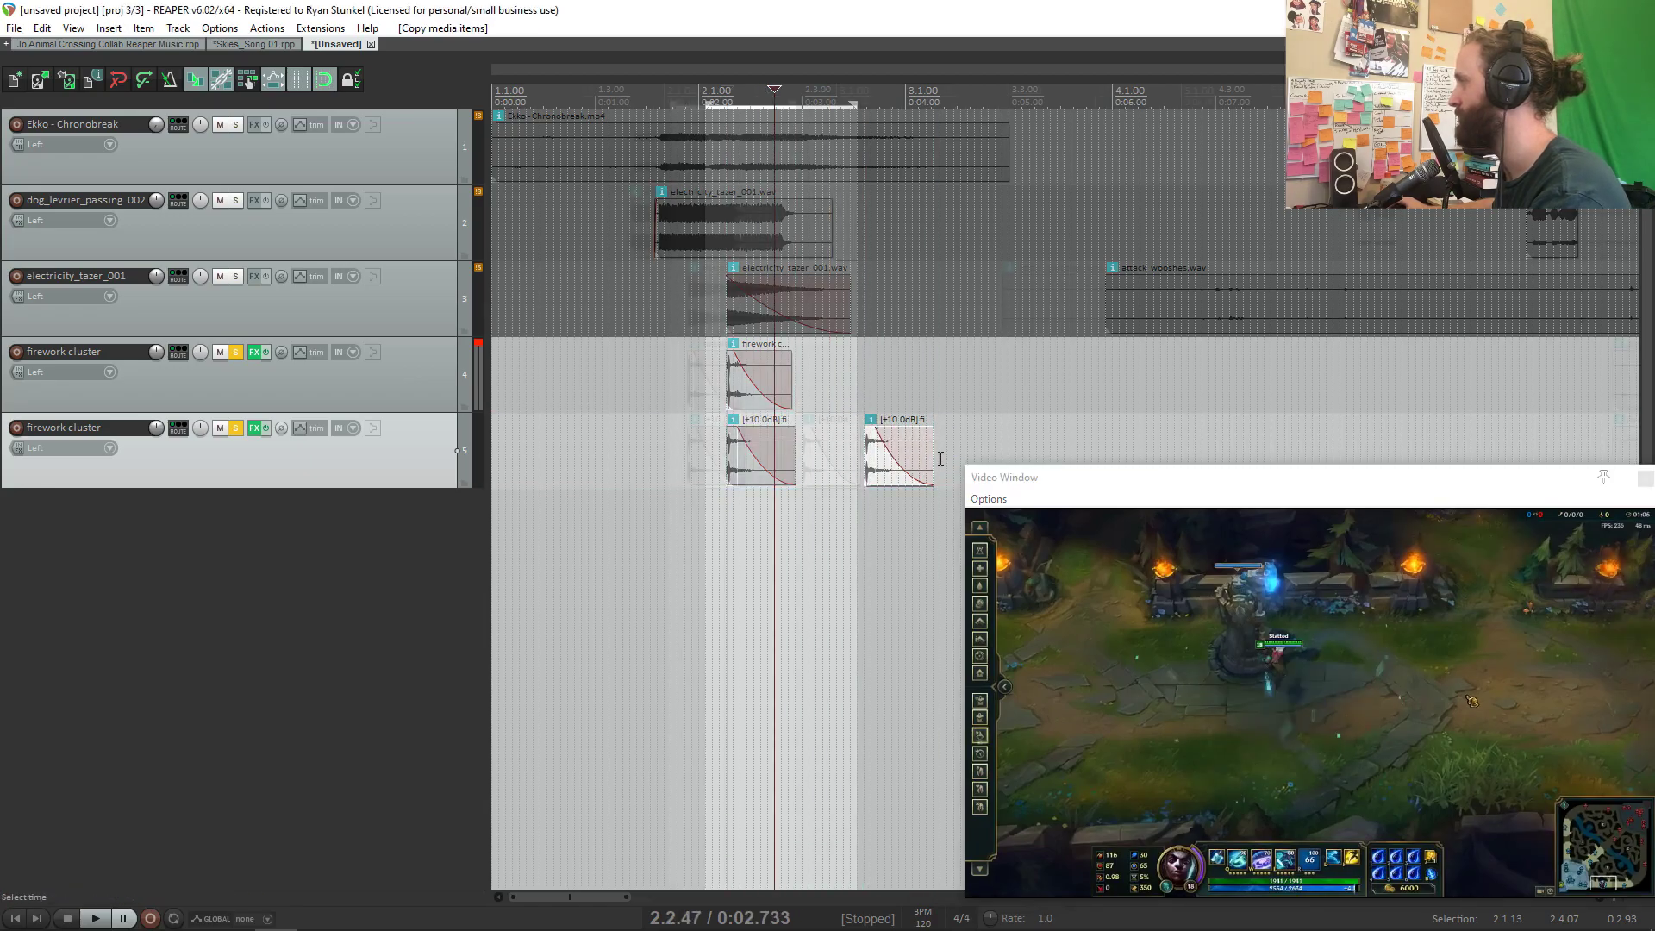
{"action": "scroll", "coordinate": [791, 474], "scroll_direction": "down", "scroll_amount": 3}
{"action": "left_click_drag", "start_coordinate": [749, 465], "coordinate": [757, 465]}
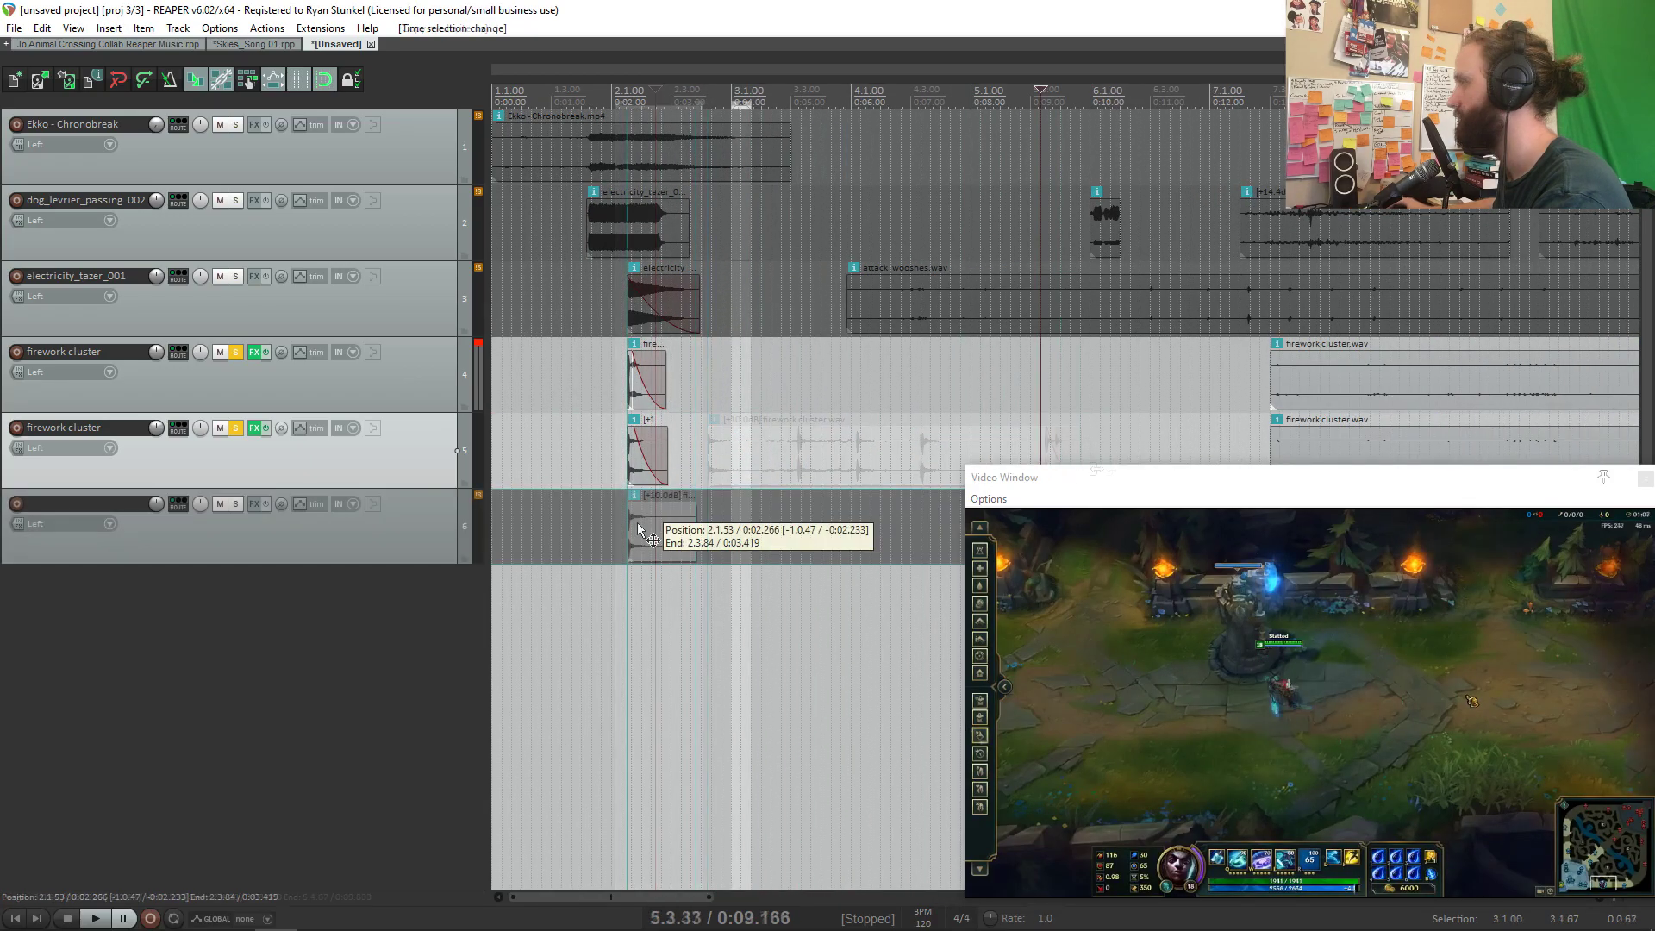
{"action": "left_click_drag", "start_coordinate": [636, 528], "coordinate": [636, 528]}
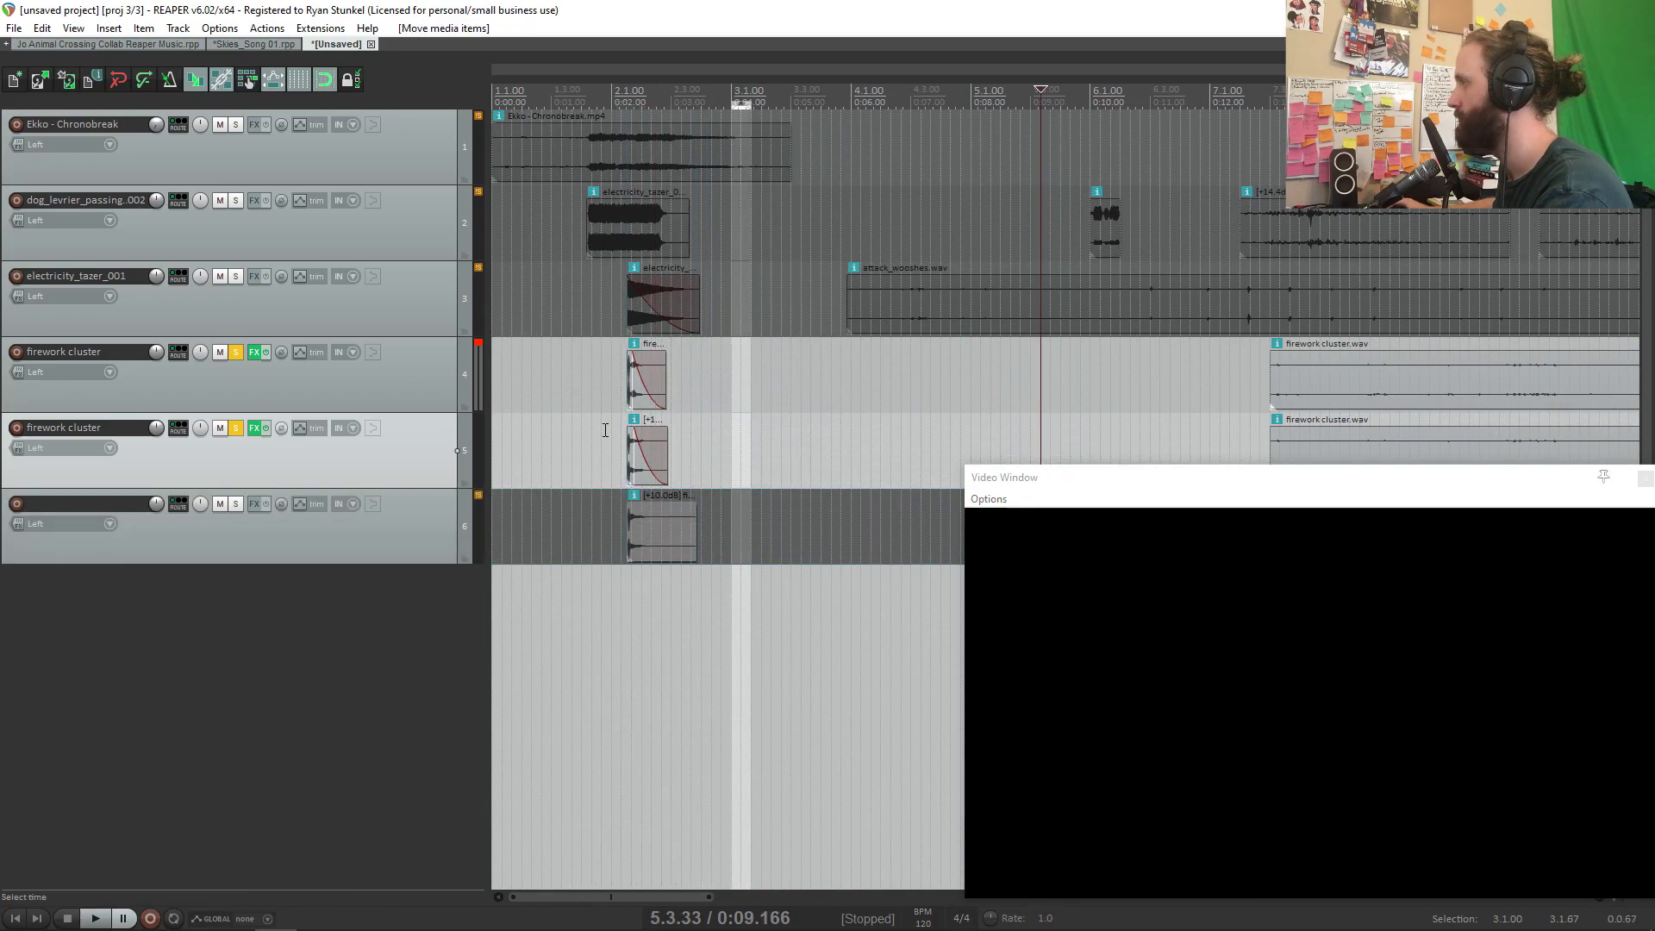
{"action": "left_click", "coordinate": [603, 429]}
Step: Solo the new track and reverse its firework burst, placing it to lead into the other firework clips at 2.1.53
{"action": "scroll", "coordinate": [602, 429], "scroll_direction": "up", "scroll_amount": 1}
{"action": "scroll", "coordinate": [279, 504], "scroll_direction": "up", "scroll_amount": 4}
{"action": "left_click", "coordinate": [236, 502]}
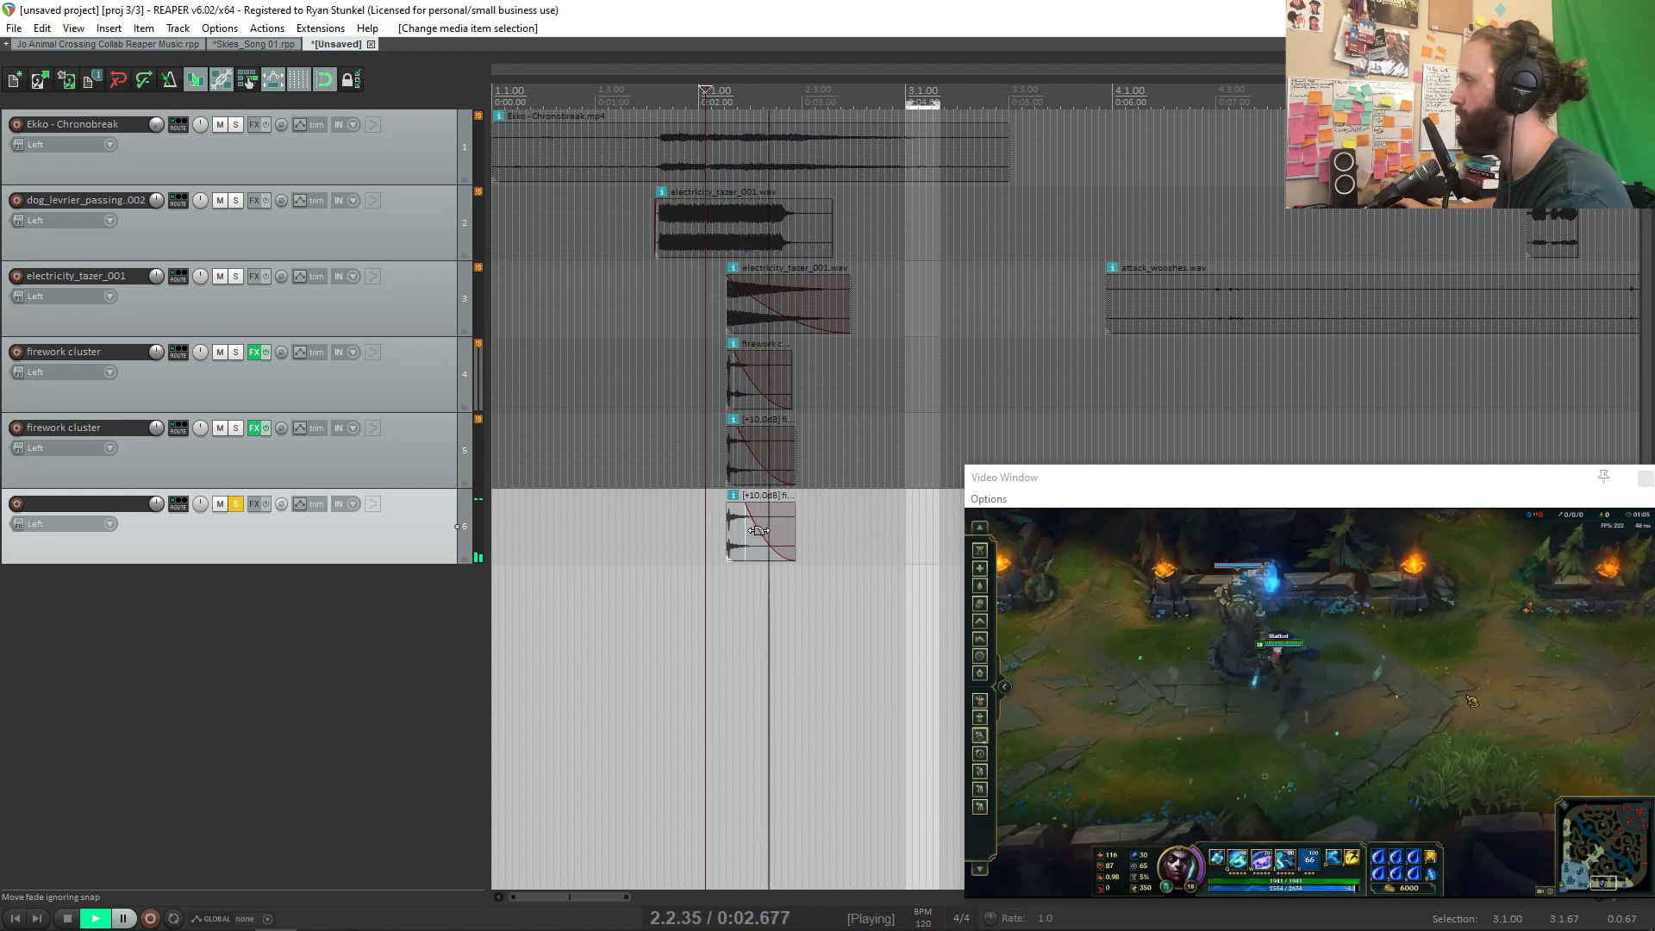
{"action": "key", "text": "space"}
{"action": "left_click", "coordinate": [786, 529]}
{"action": "key", "text": "r"}
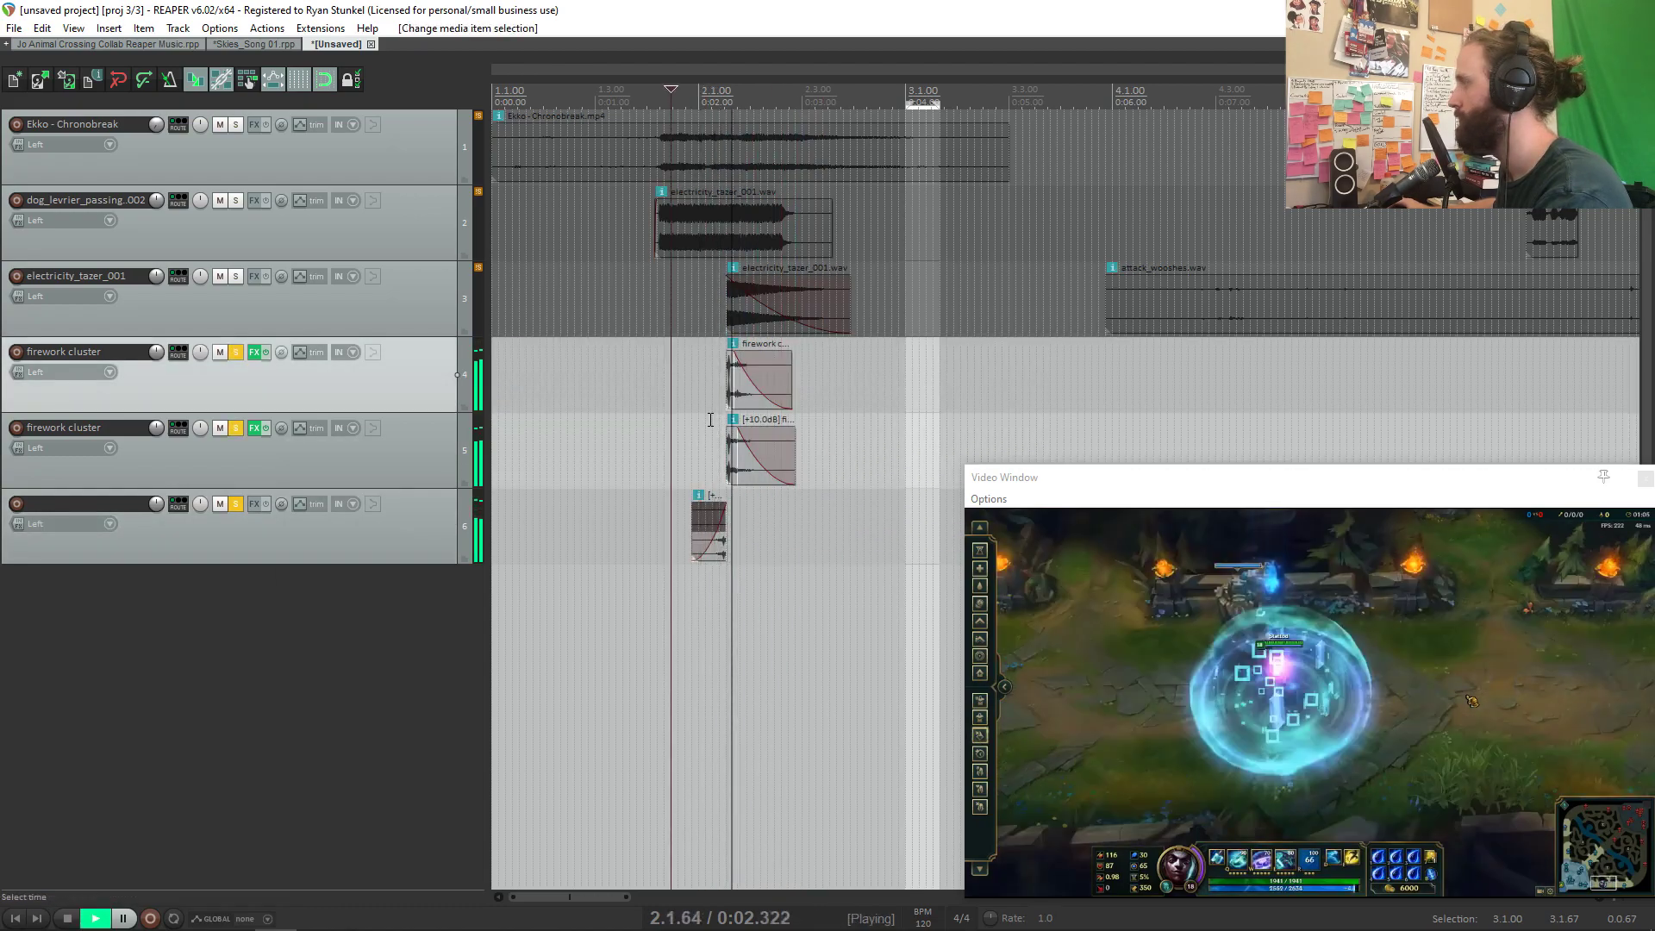
Step: Reverse the tazer clip on the duplicated track and place it with a curved fade-in so it ends at 2.1.53
{"action": "left_click_drag", "start_coordinate": [711, 355], "coordinate": [622, 379]}
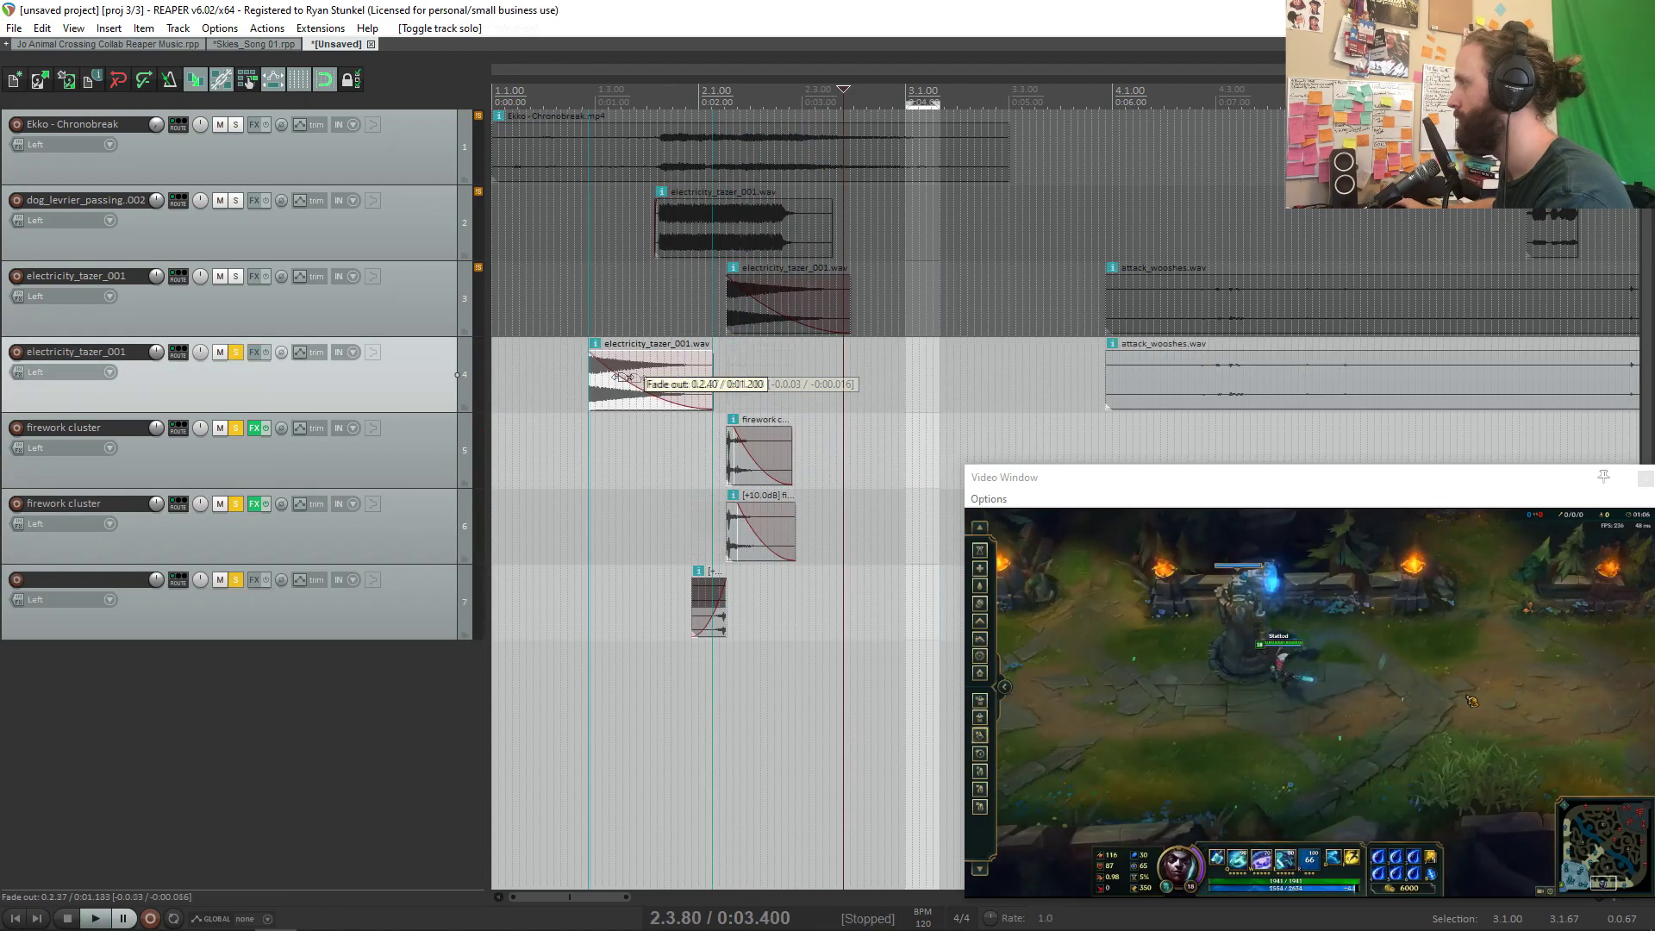
{"action": "key", "text": "r"}
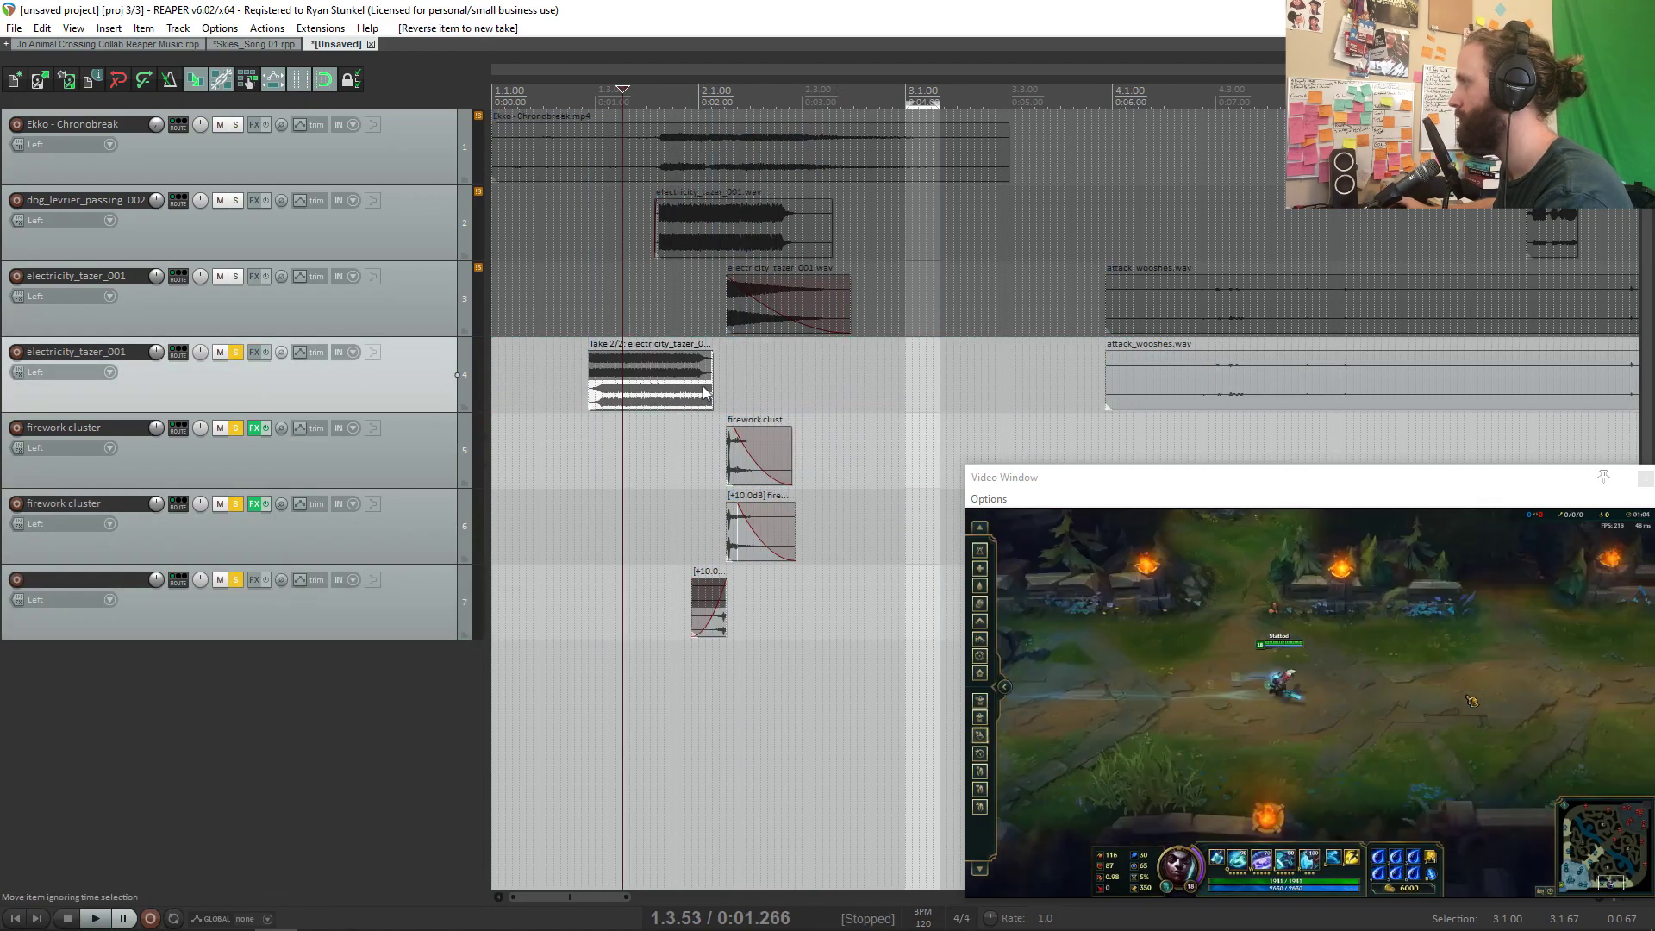
{"action": "left_click_drag", "start_coordinate": [614, 354], "coordinate": [726, 403]}
{"action": "left_click", "coordinate": [753, 382]}
{"action": "scroll", "coordinate": [776, 372], "scroll_direction": "up", "scroll_amount": 5}
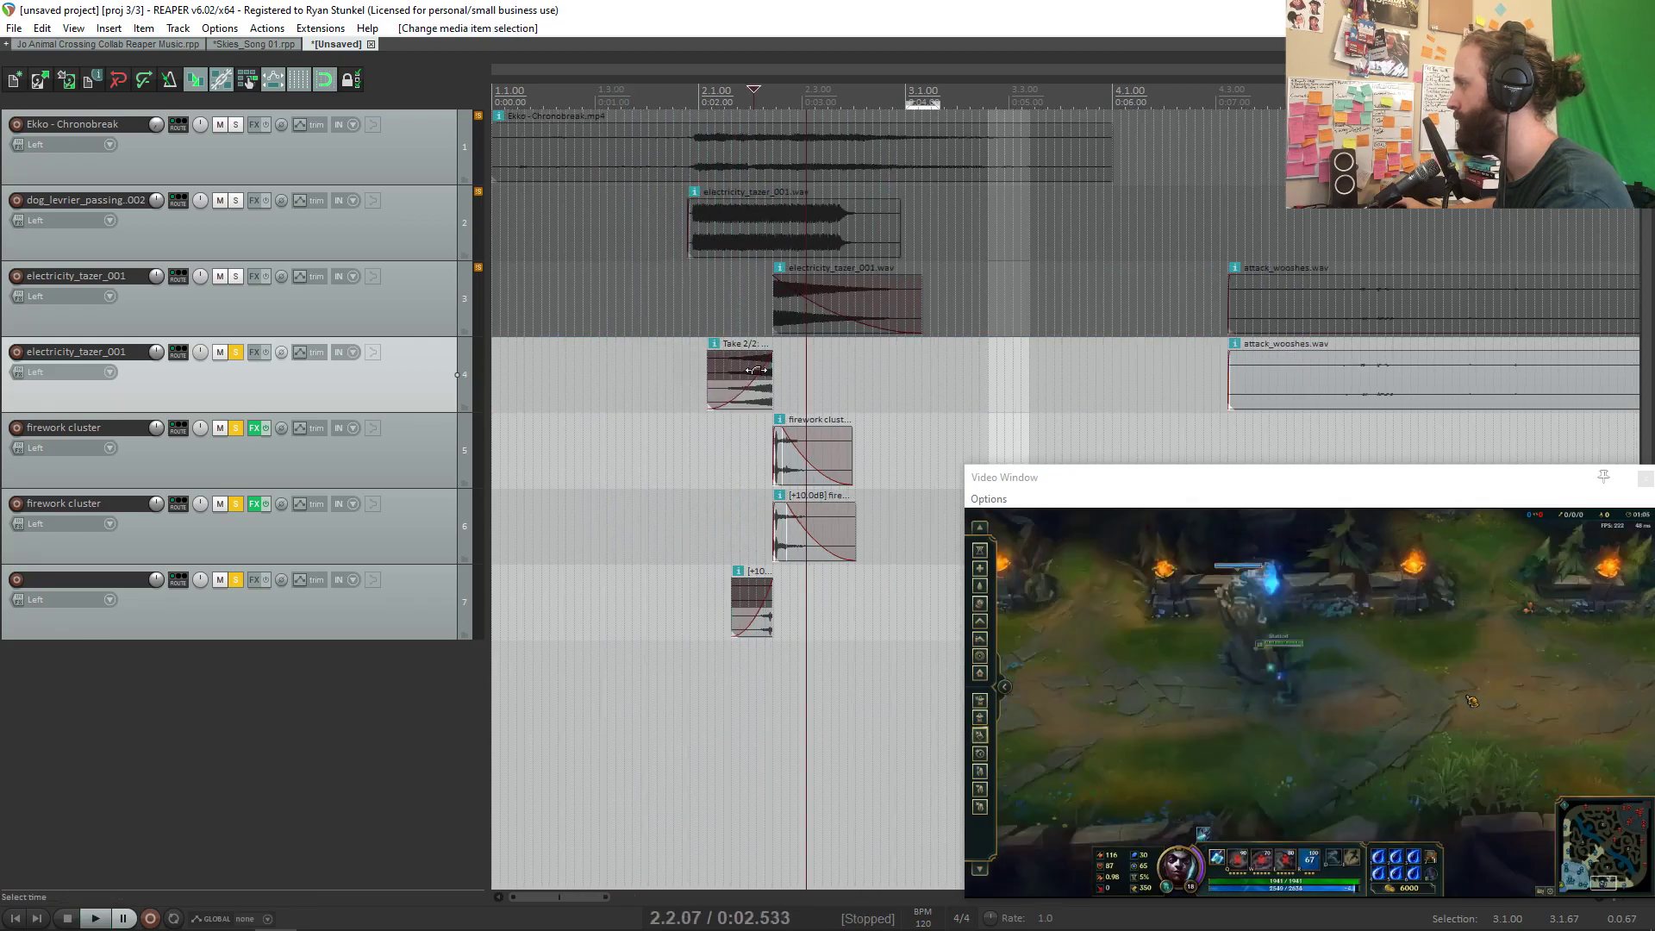
Step: Add ReaEQ to the reversed tazer track with a 196.1 Hz high shelf at -inf gain, then audition 1.4.20 to 2.4.73
{"action": "left_click_drag", "start_coordinate": [1427, 354], "coordinate": [530, 366]}
{"action": "scroll", "coordinate": [876, 398], "scroll_direction": "down", "scroll_amount": 3}
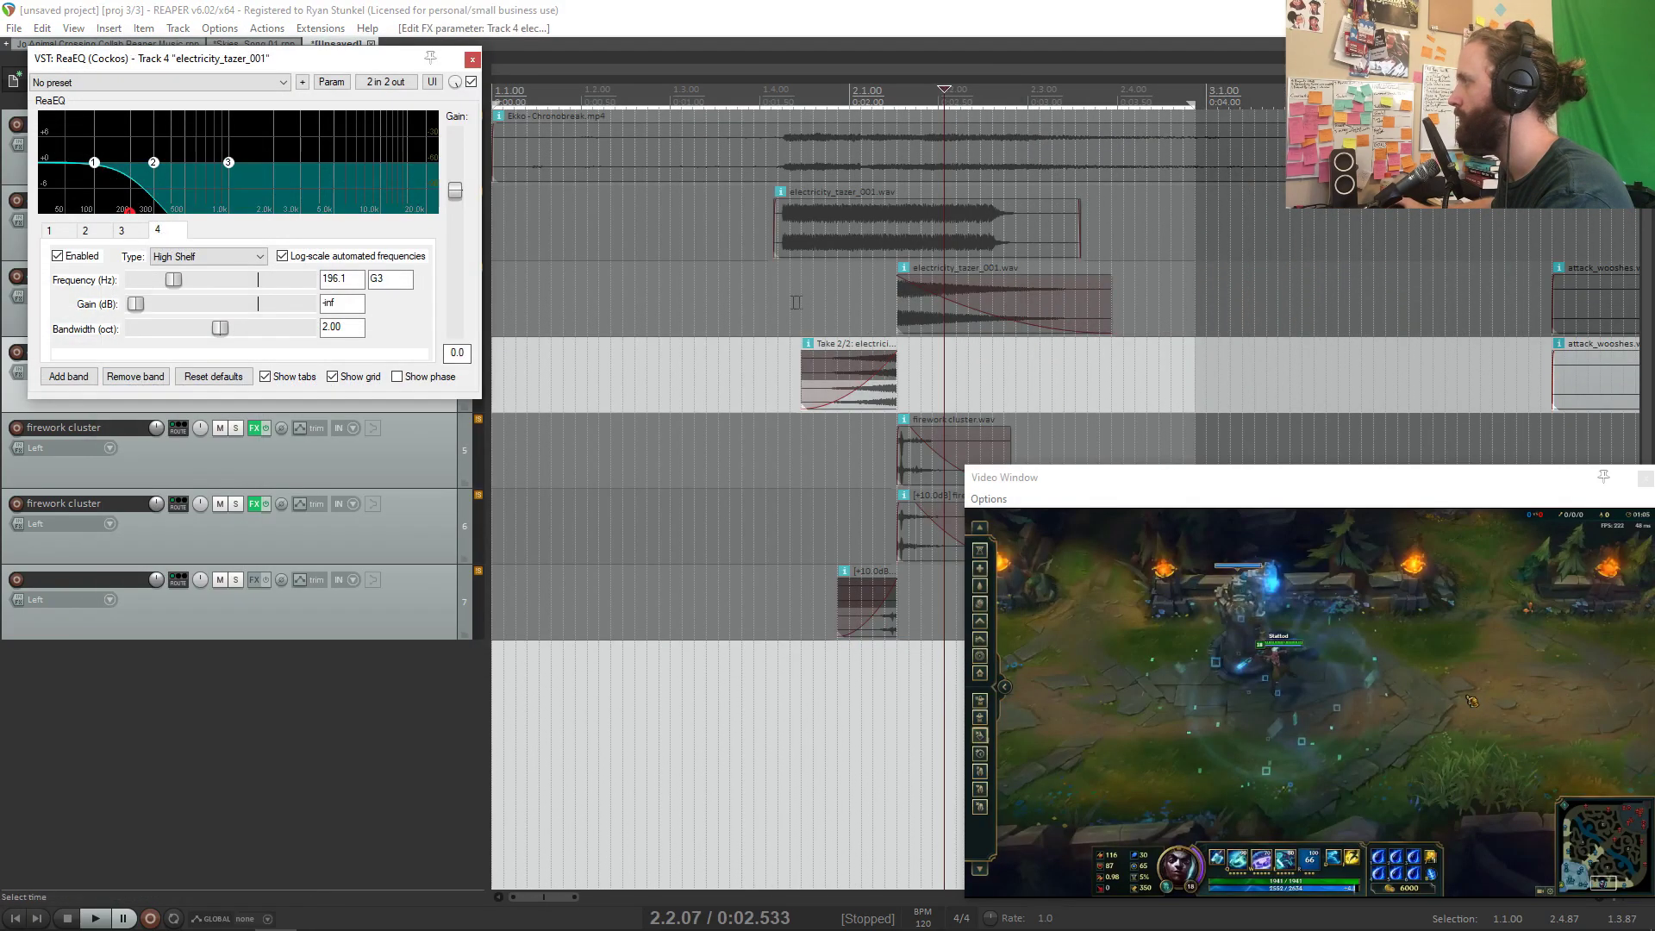
{"action": "left_click_drag", "start_coordinate": [779, 304], "coordinate": [1183, 327]}
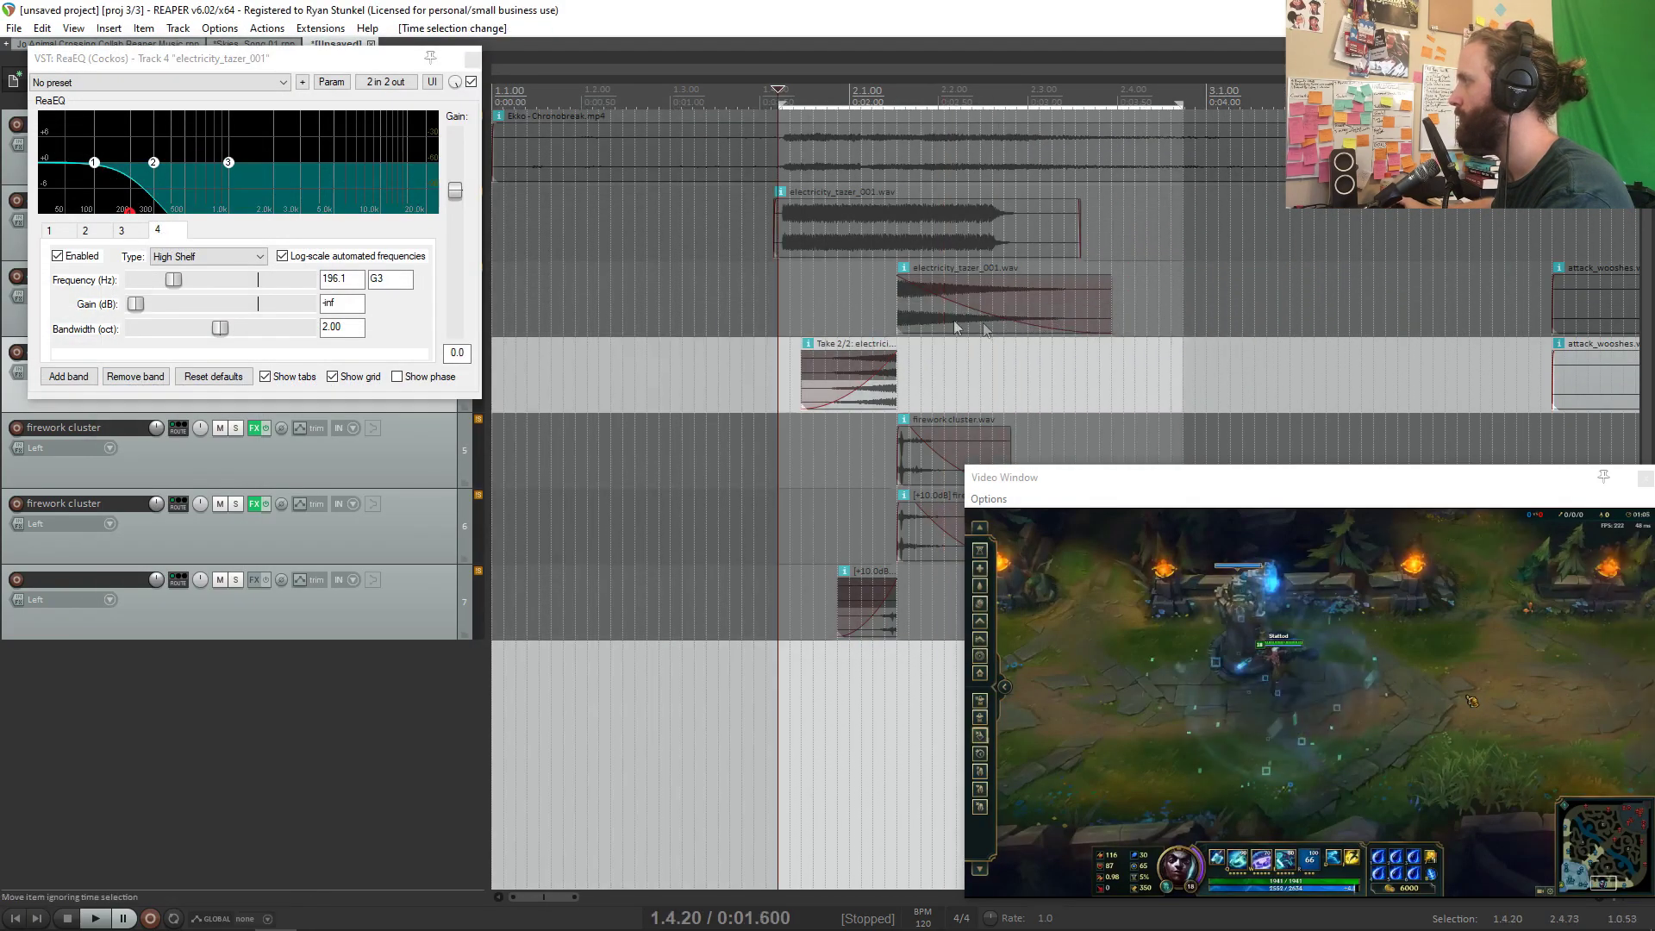
{"action": "left_click", "coordinate": [434, 60]}
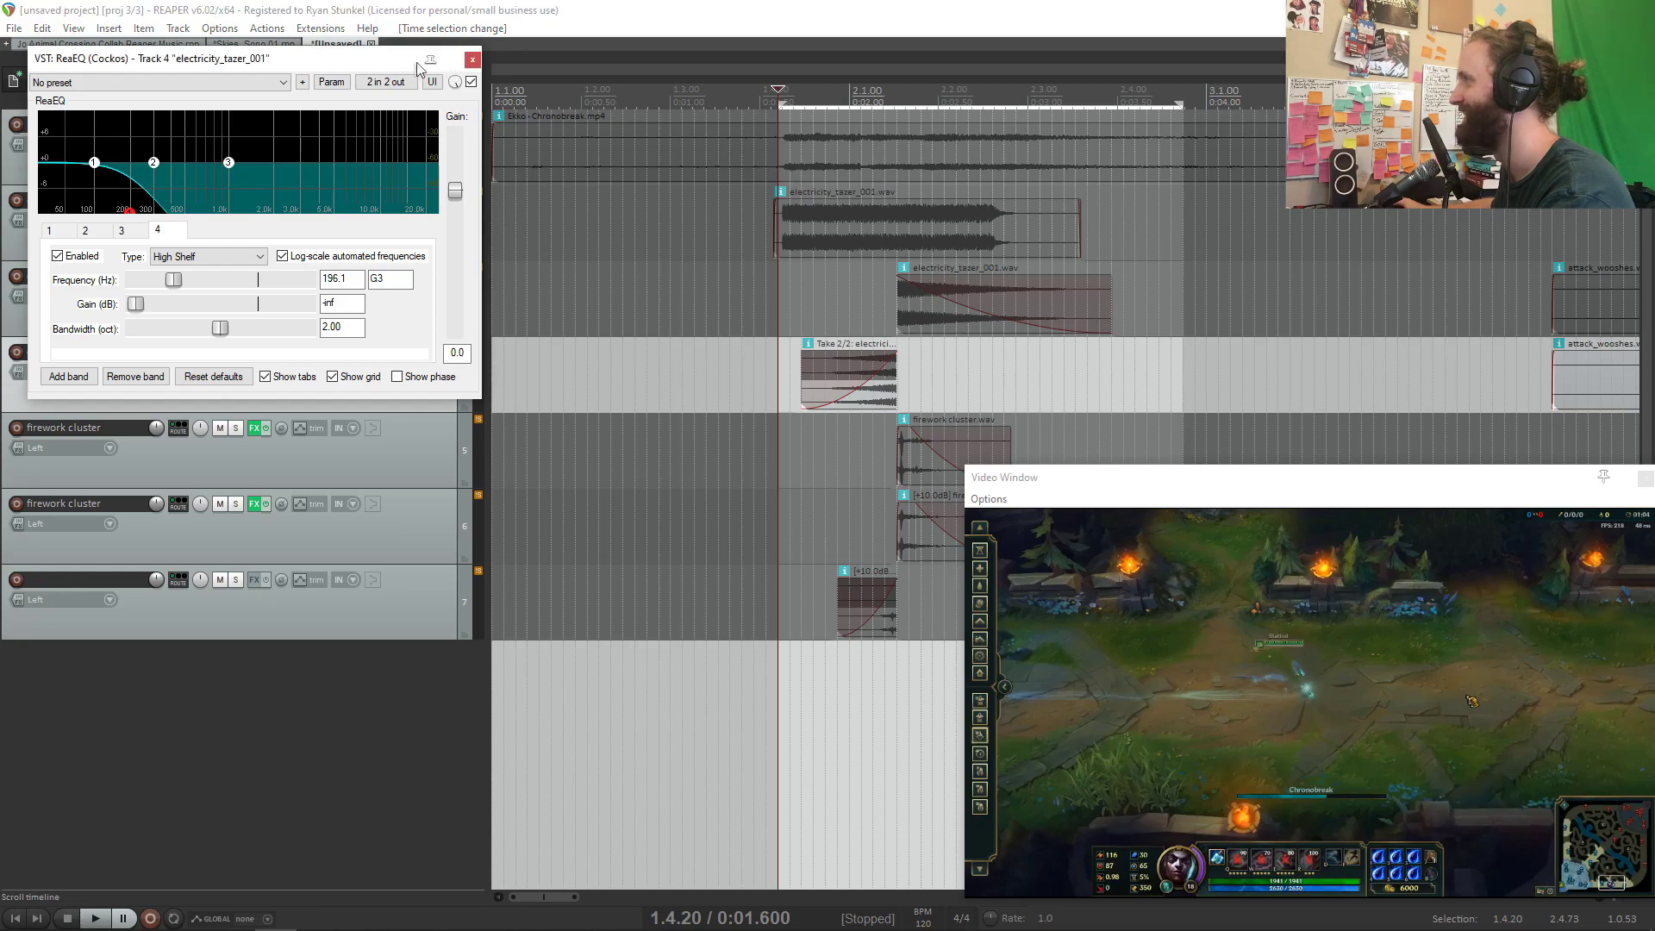
{"action": "left_click_drag", "start_coordinate": [431, 68], "coordinate": [1563, 101]}
{"action": "key", "text": "space"}
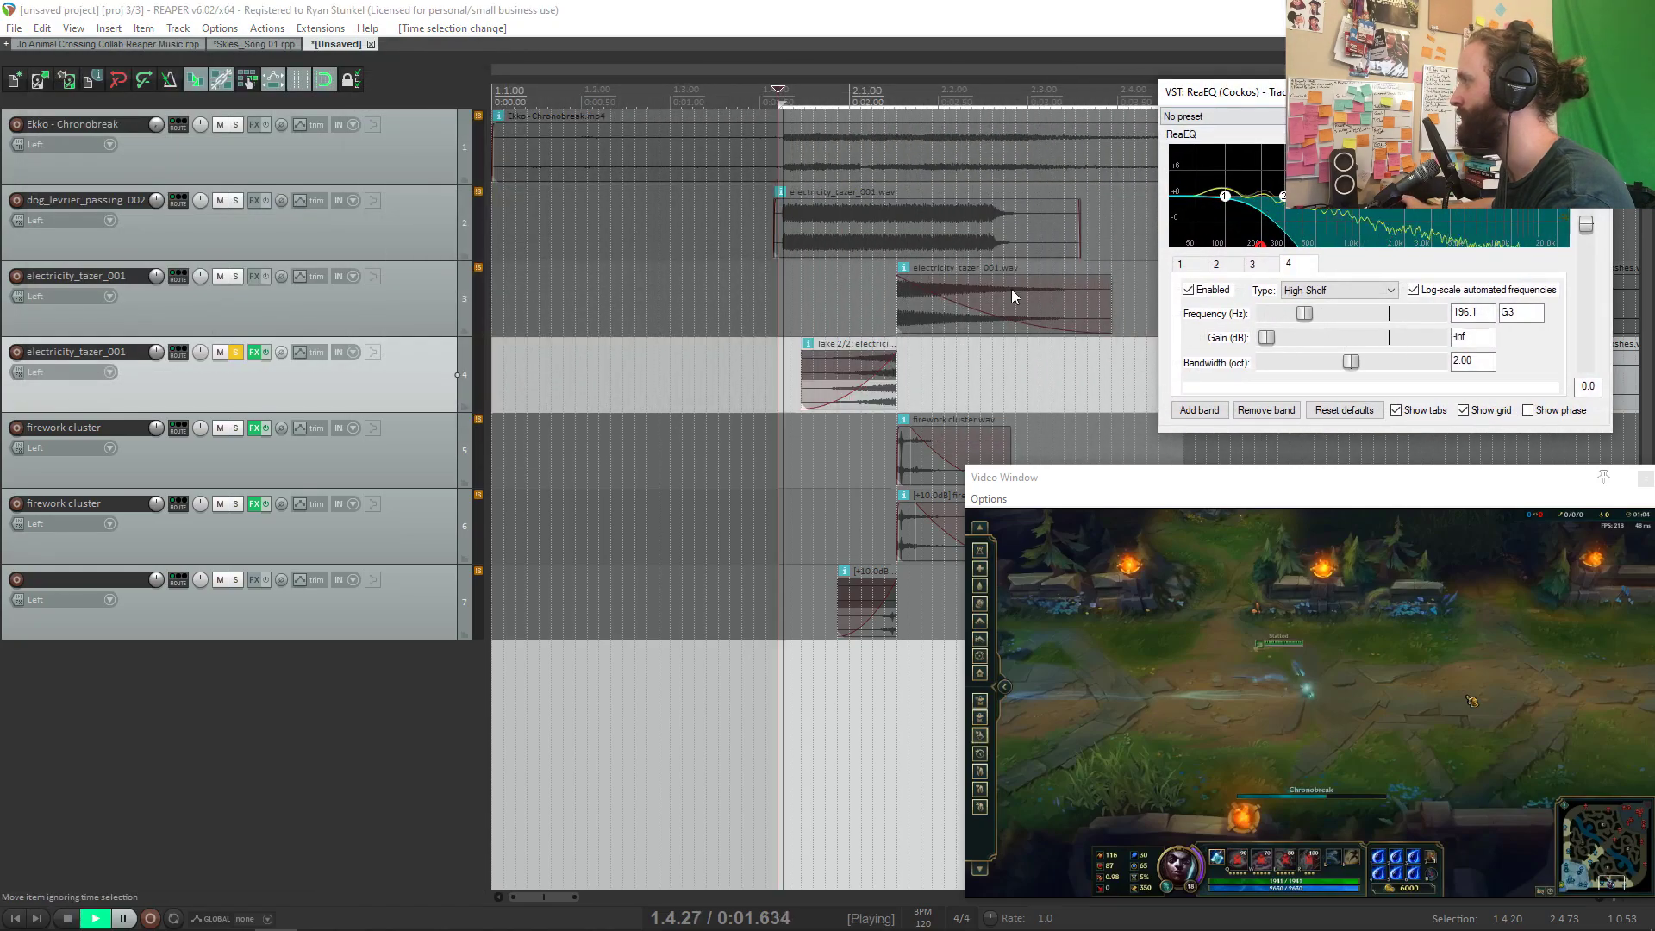
{"action": "key", "text": "space"}
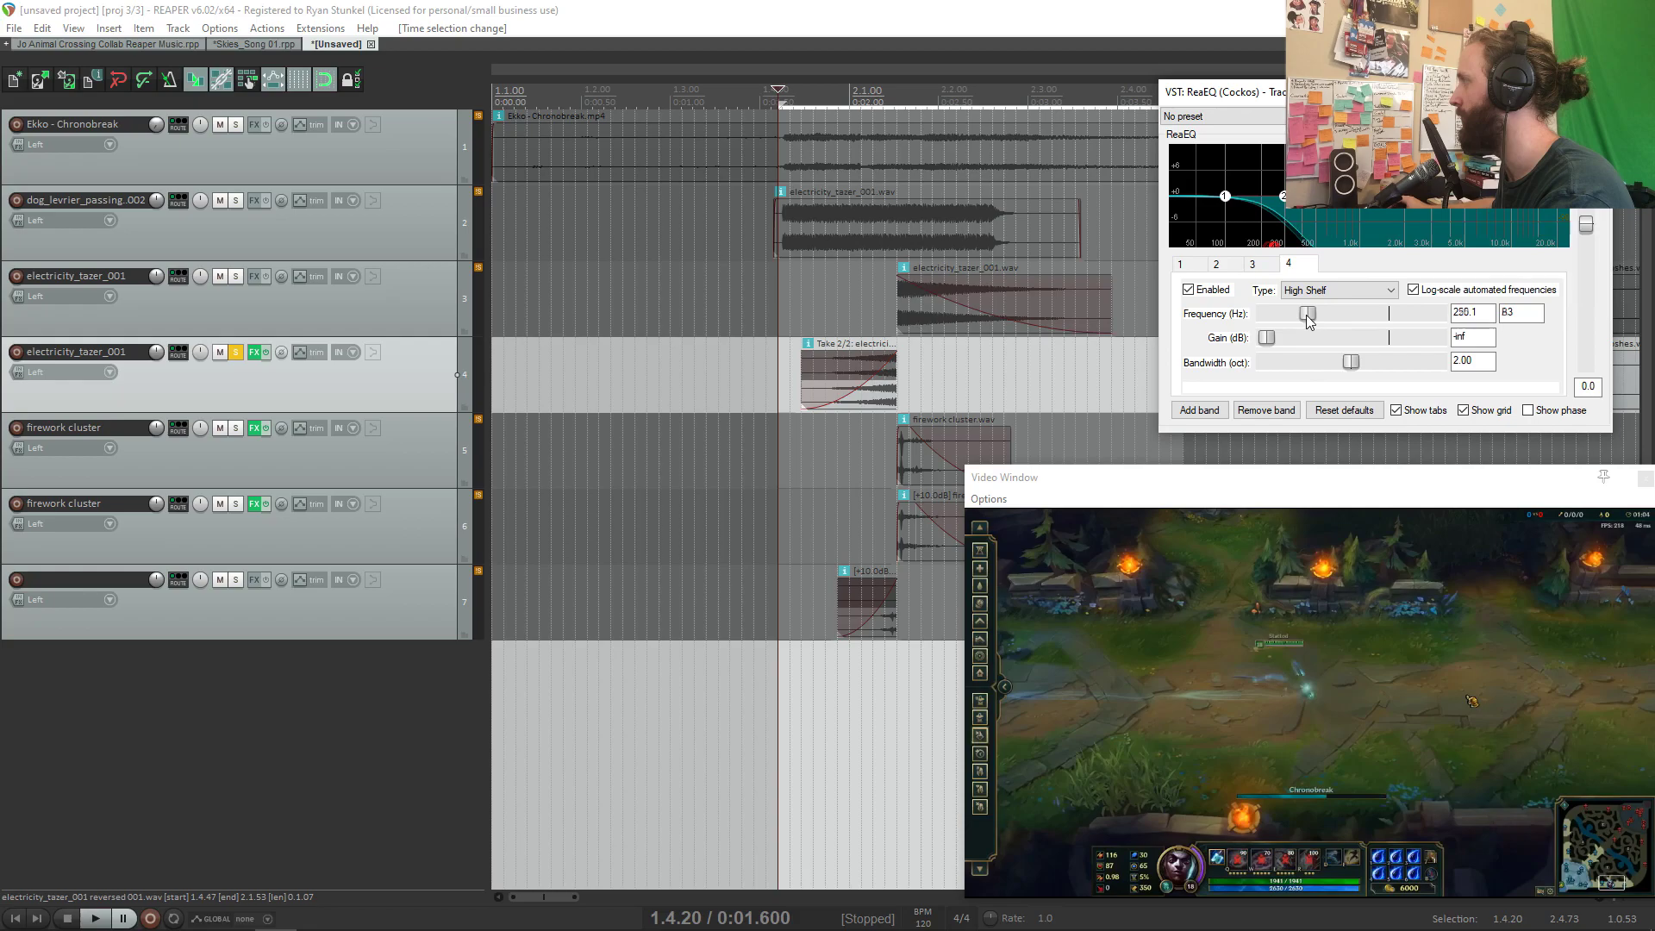
Step: Automate the high shelf frequency on the reversed tazer track to rise from 202.3 Hz to 24000 Hz across the clip
{"action": "left_click", "coordinate": [1472, 117]}
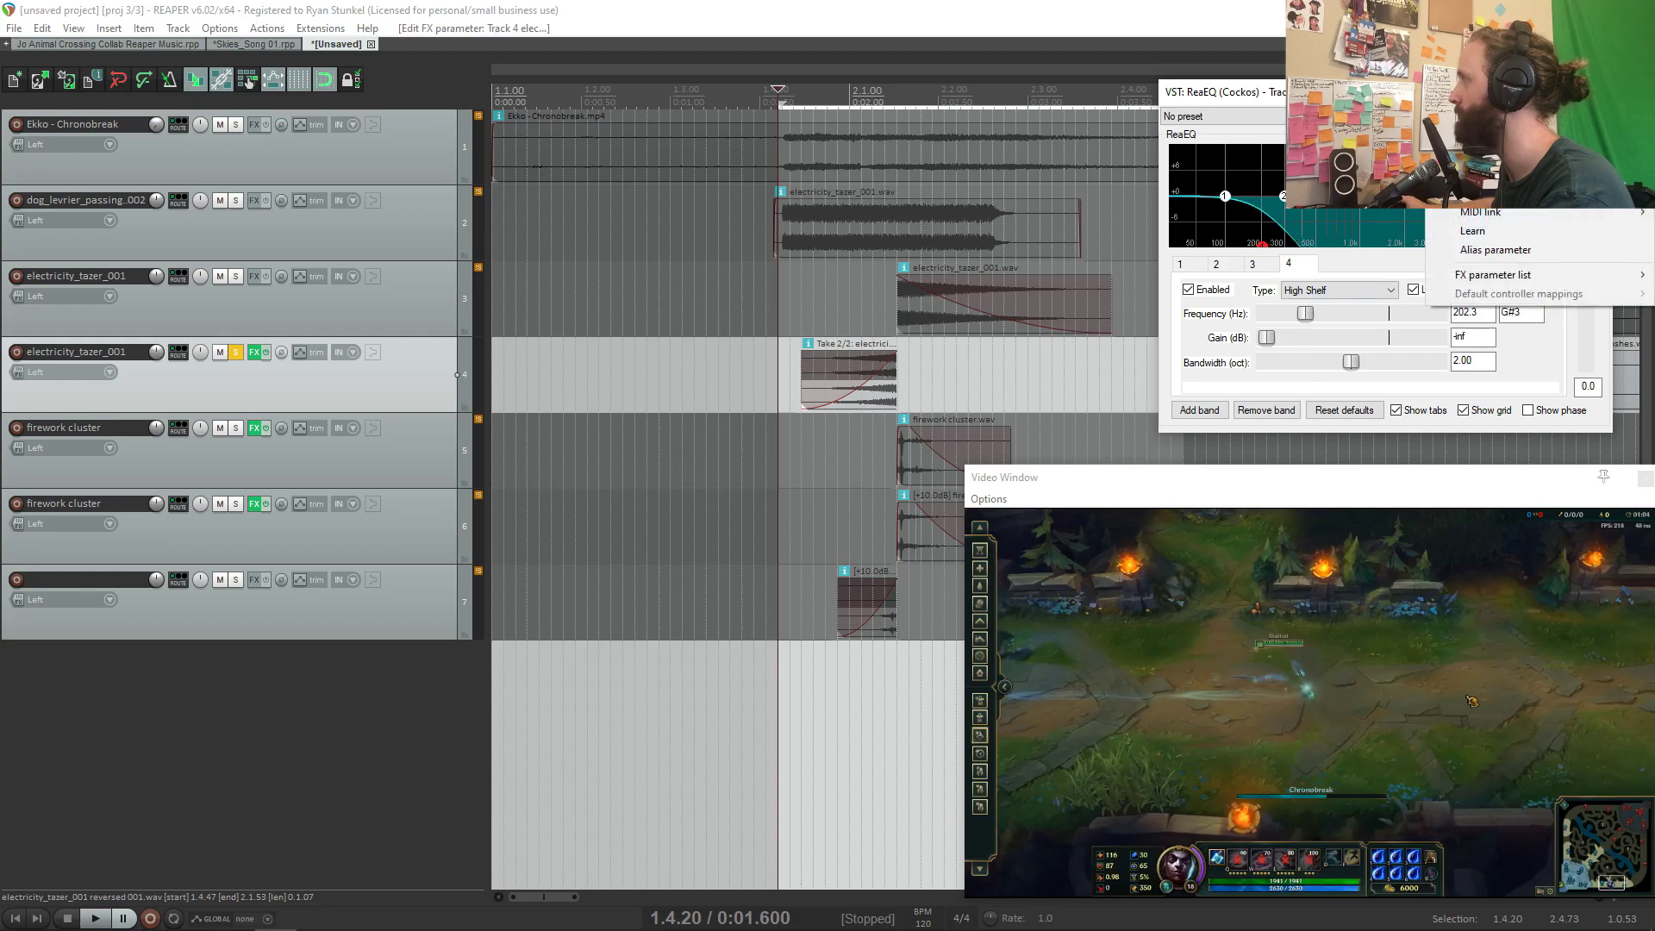
{"action": "left_click", "coordinate": [1503, 174]}
{"action": "left_click", "coordinate": [1593, 92]}
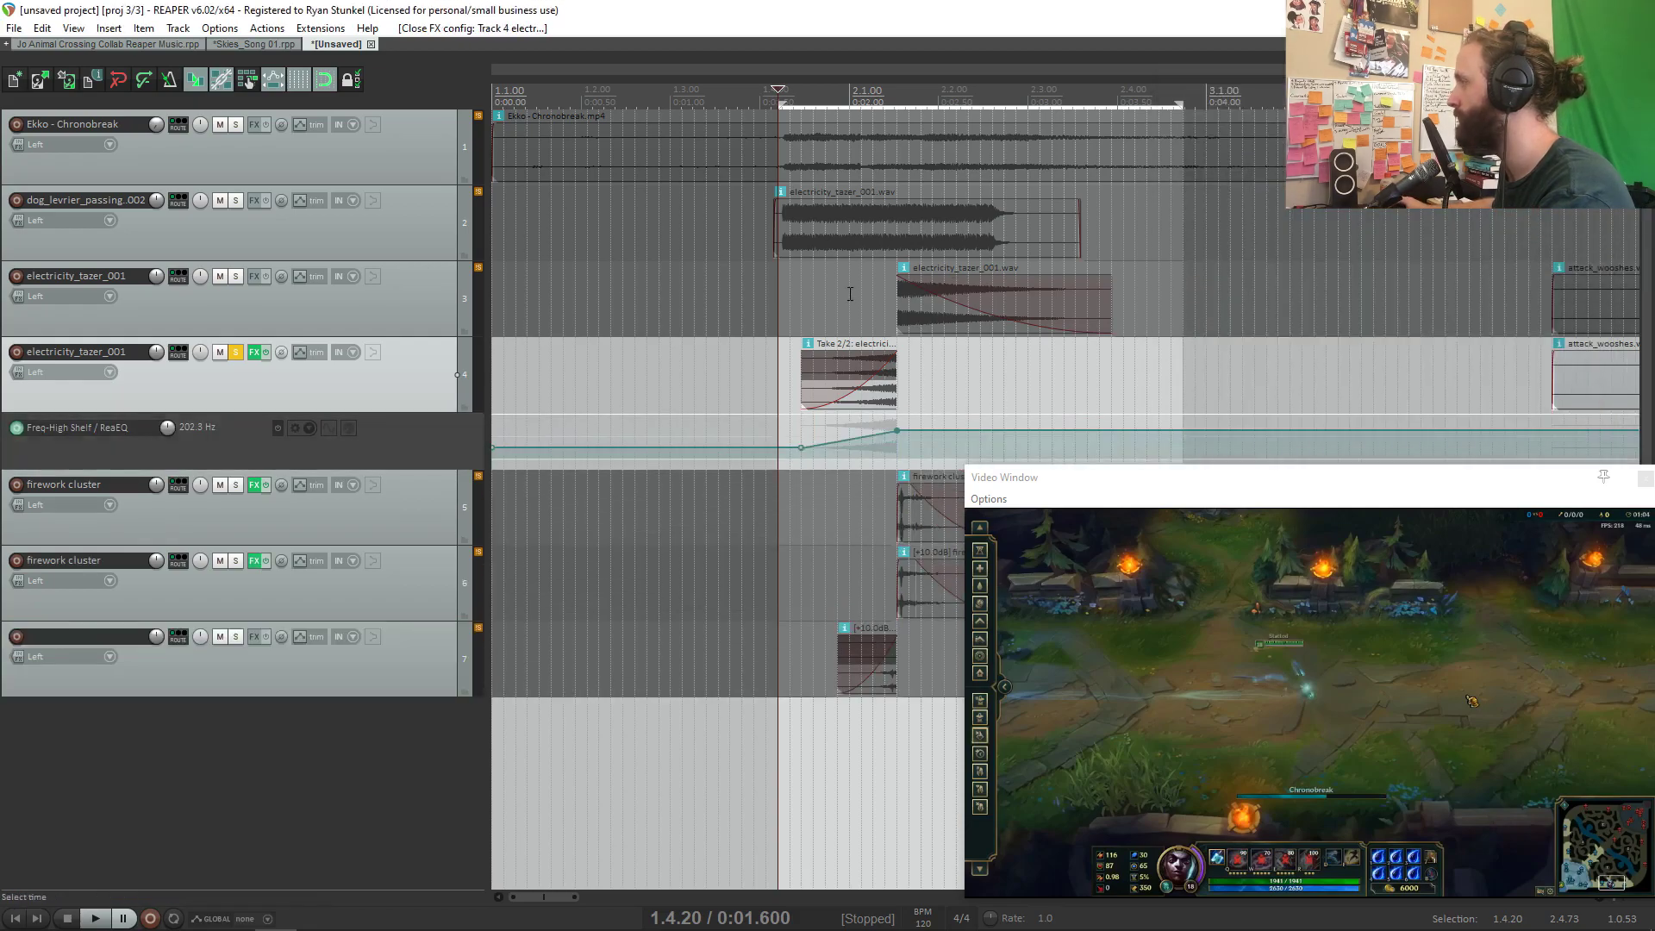
{"action": "left_click", "coordinate": [850, 294]}
{"action": "scroll", "coordinate": [798, 345], "scroll_direction": "down", "scroll_amount": 3}
{"action": "left_click", "coordinate": [776, 352]}
{"action": "left_click", "coordinate": [705, 291]}
{"action": "key", "text": "space"}
{"action": "key", "text": "space"}
{"action": "left_click_drag", "start_coordinate": [761, 430], "coordinate": [764, 356]}
Step: Add ReaPitch to the reversed tazer track and automate its full-range shift to rise from about -8.4 to 24 semitones across the clip
{"action": "left_click", "coordinate": [283, 361]}
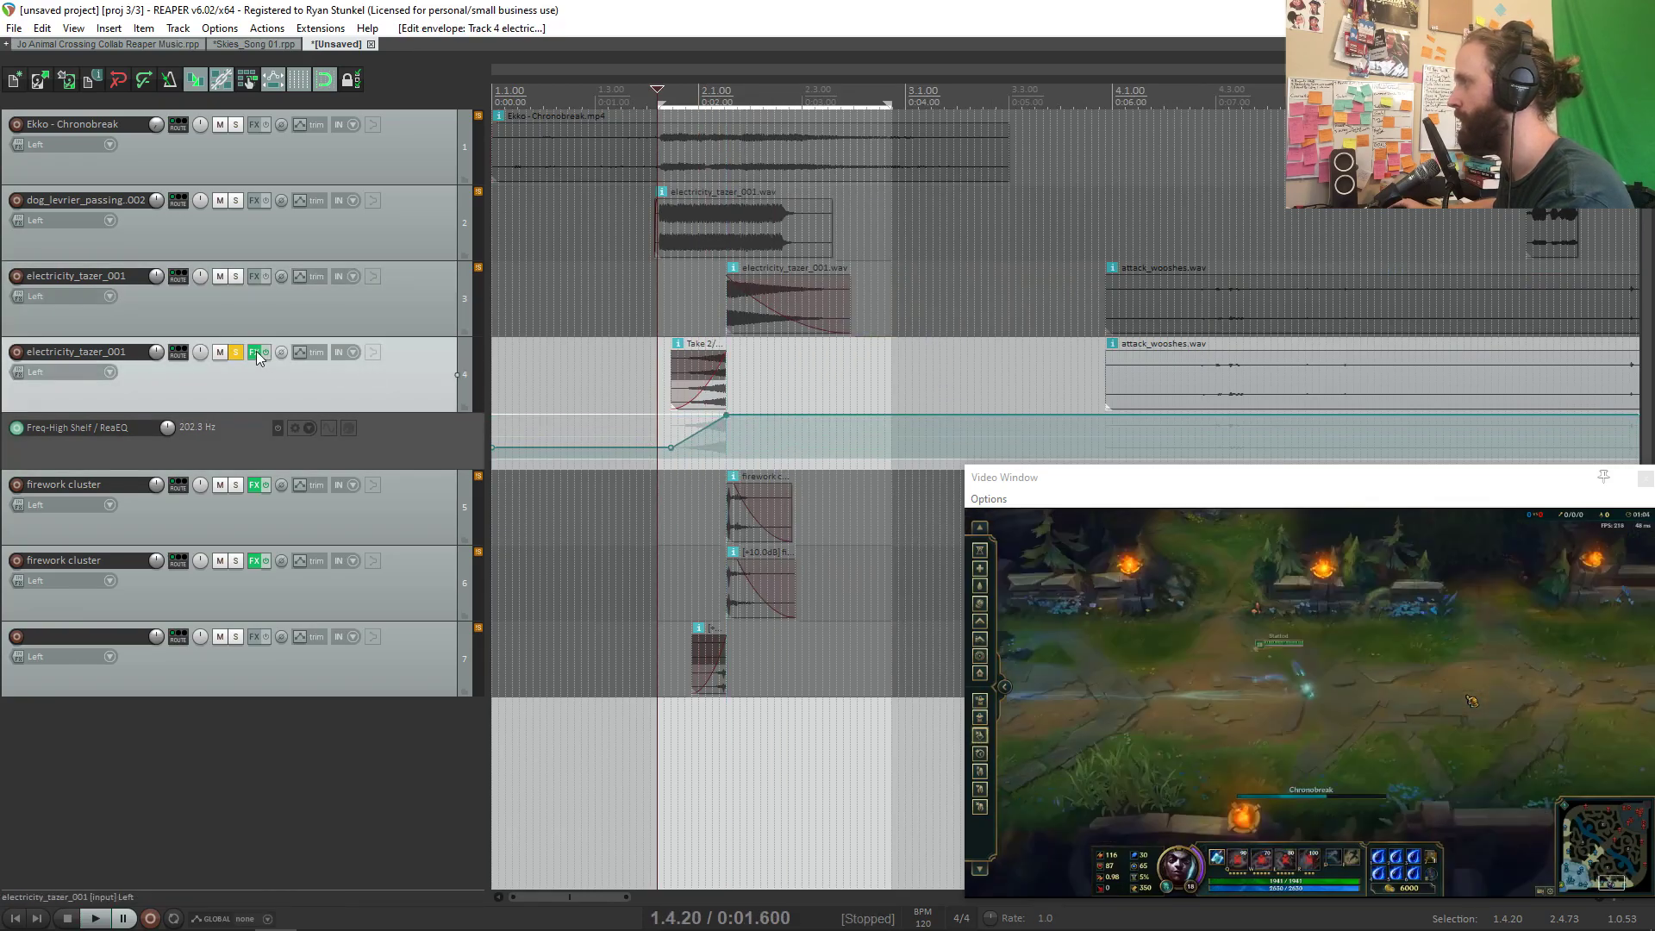
{"action": "left_click", "coordinate": [256, 354]}
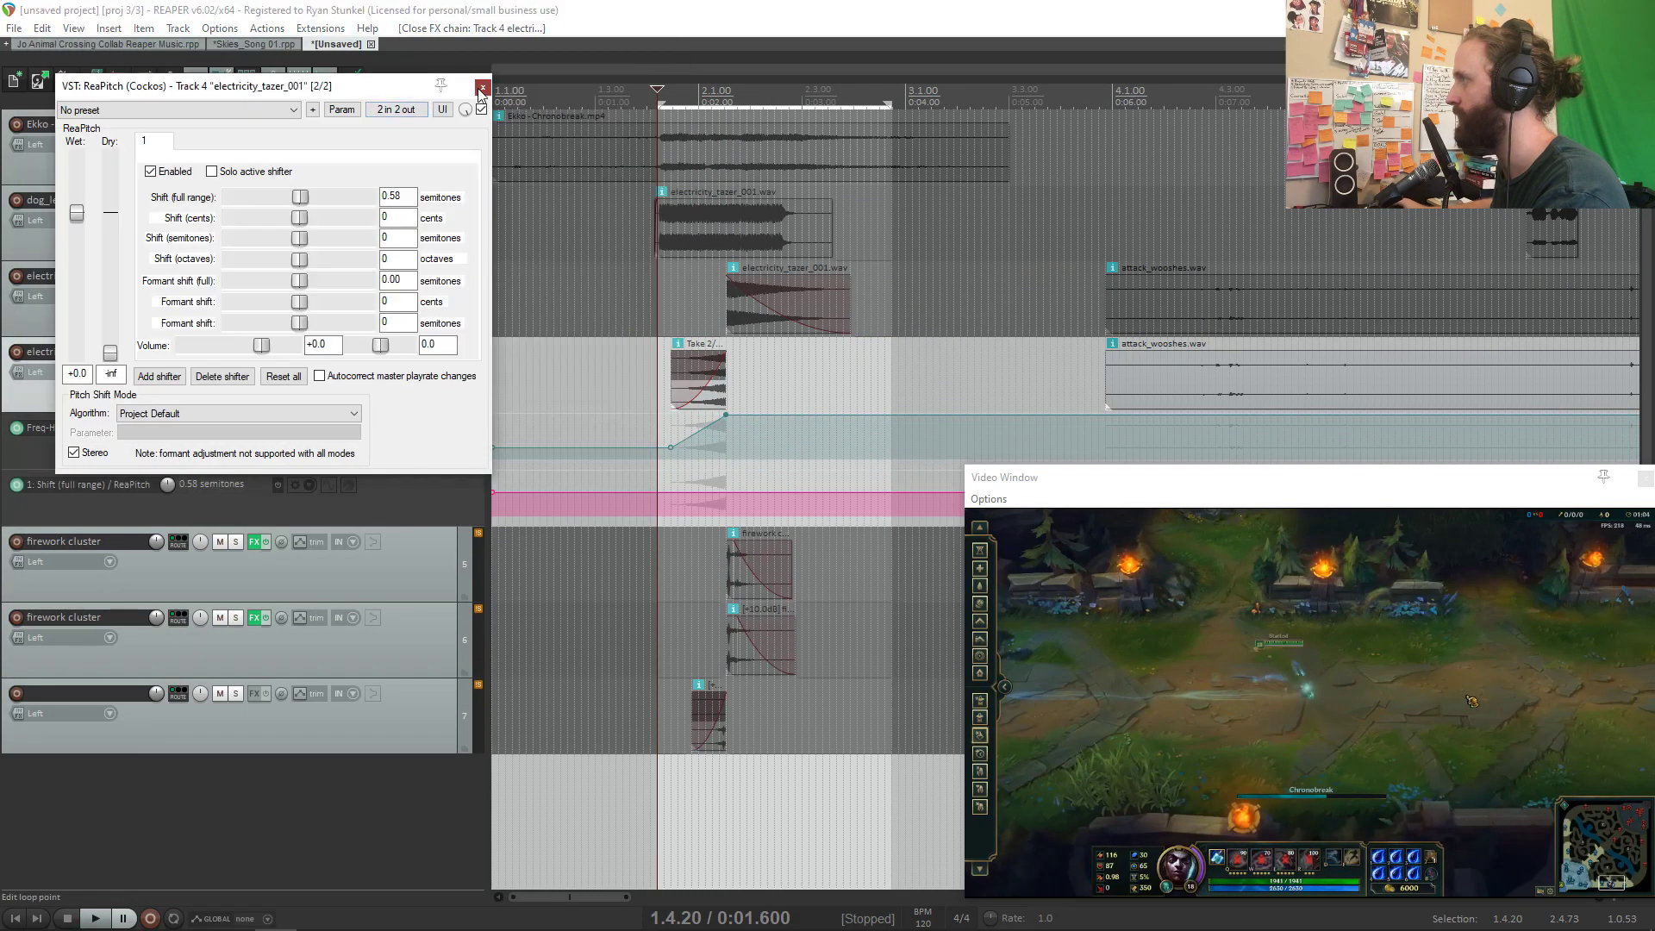
{"action": "key", "text": "Escape"}
{"action": "left_click", "coordinate": [666, 501]}
{"action": "scroll", "coordinate": [869, 447], "scroll_direction": "up", "scroll_amount": 5}
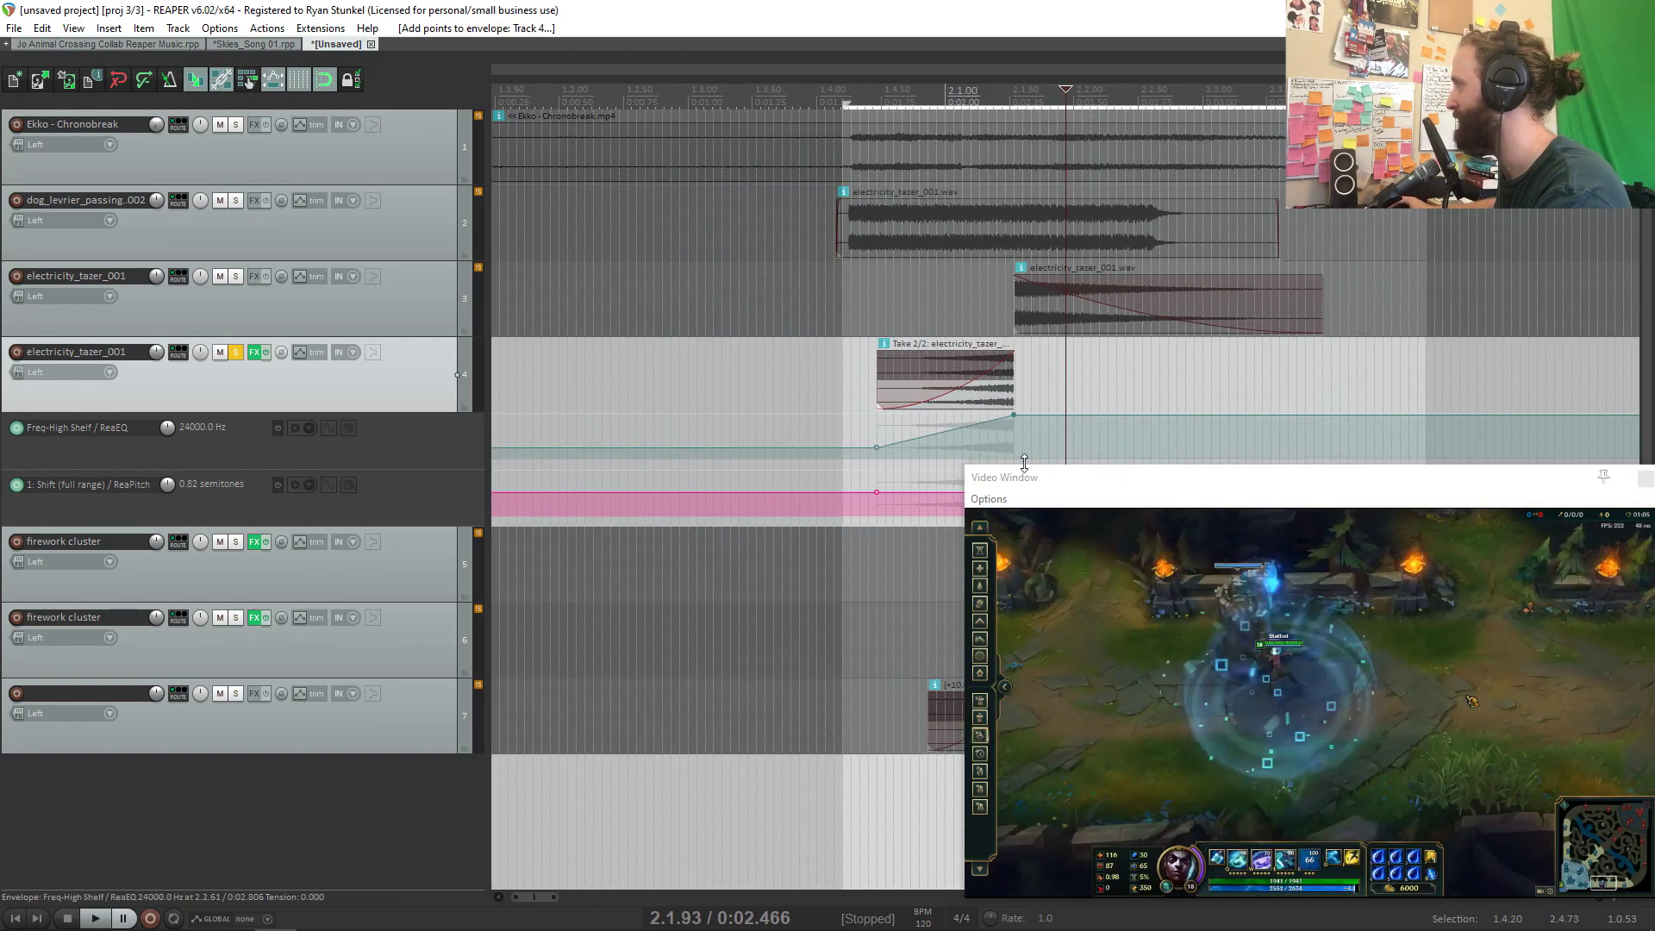
{"action": "key", "text": "space"}
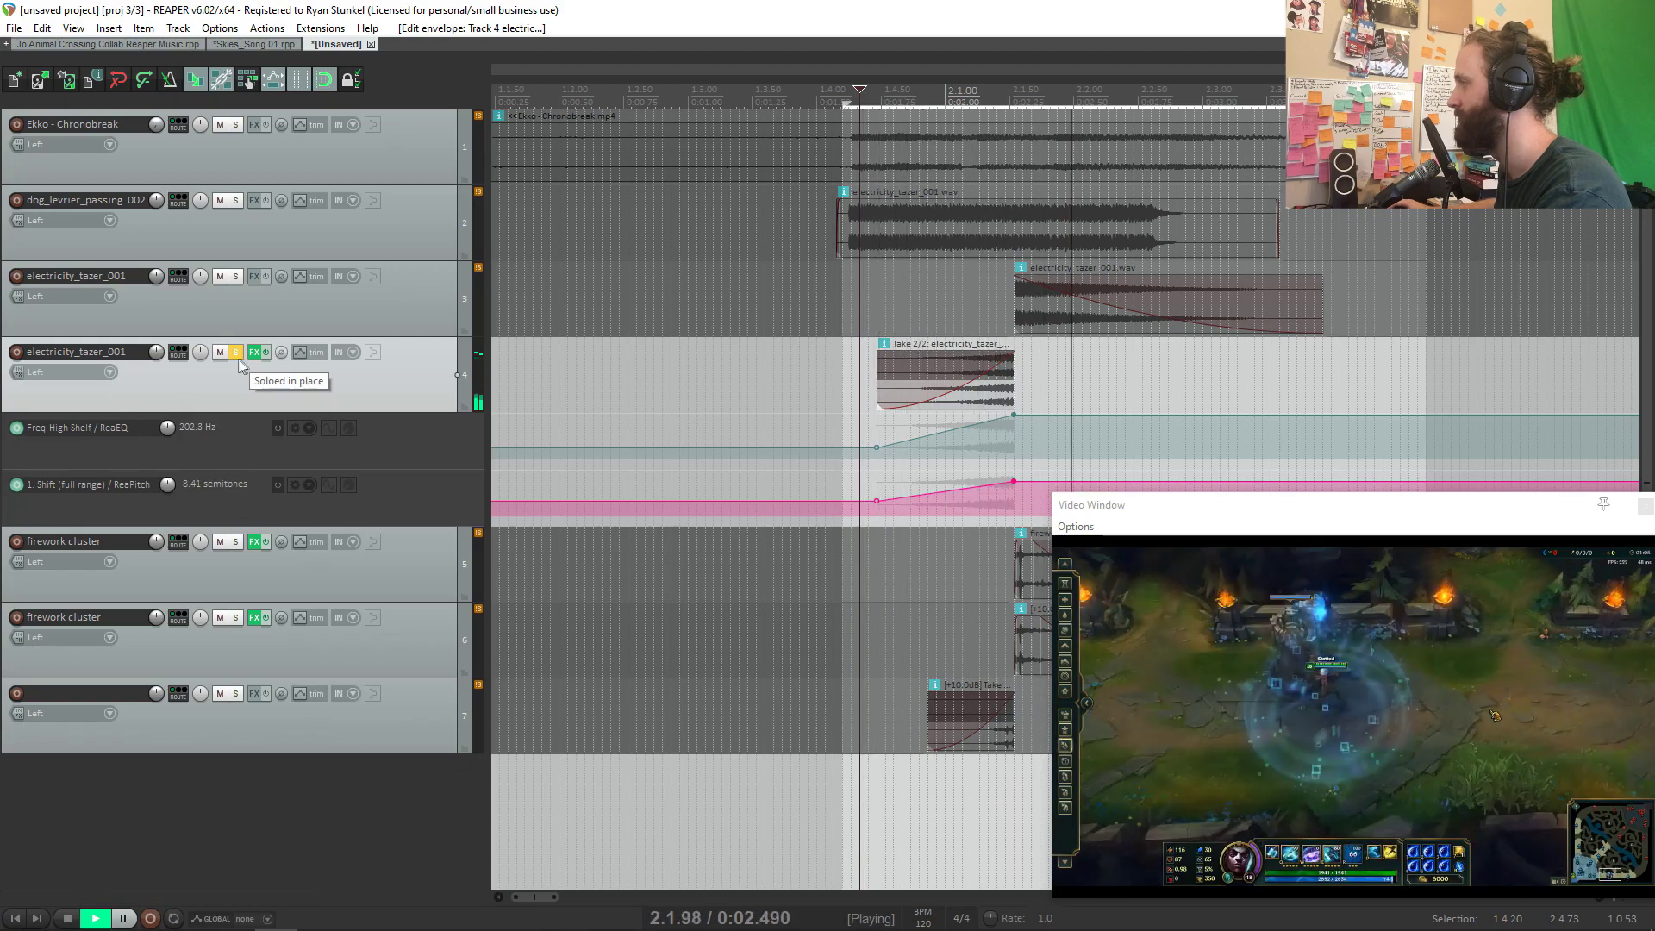
{"action": "key", "text": "space"}
{"action": "left_click_drag", "start_coordinate": [1014, 482], "coordinate": [1014, 473]}
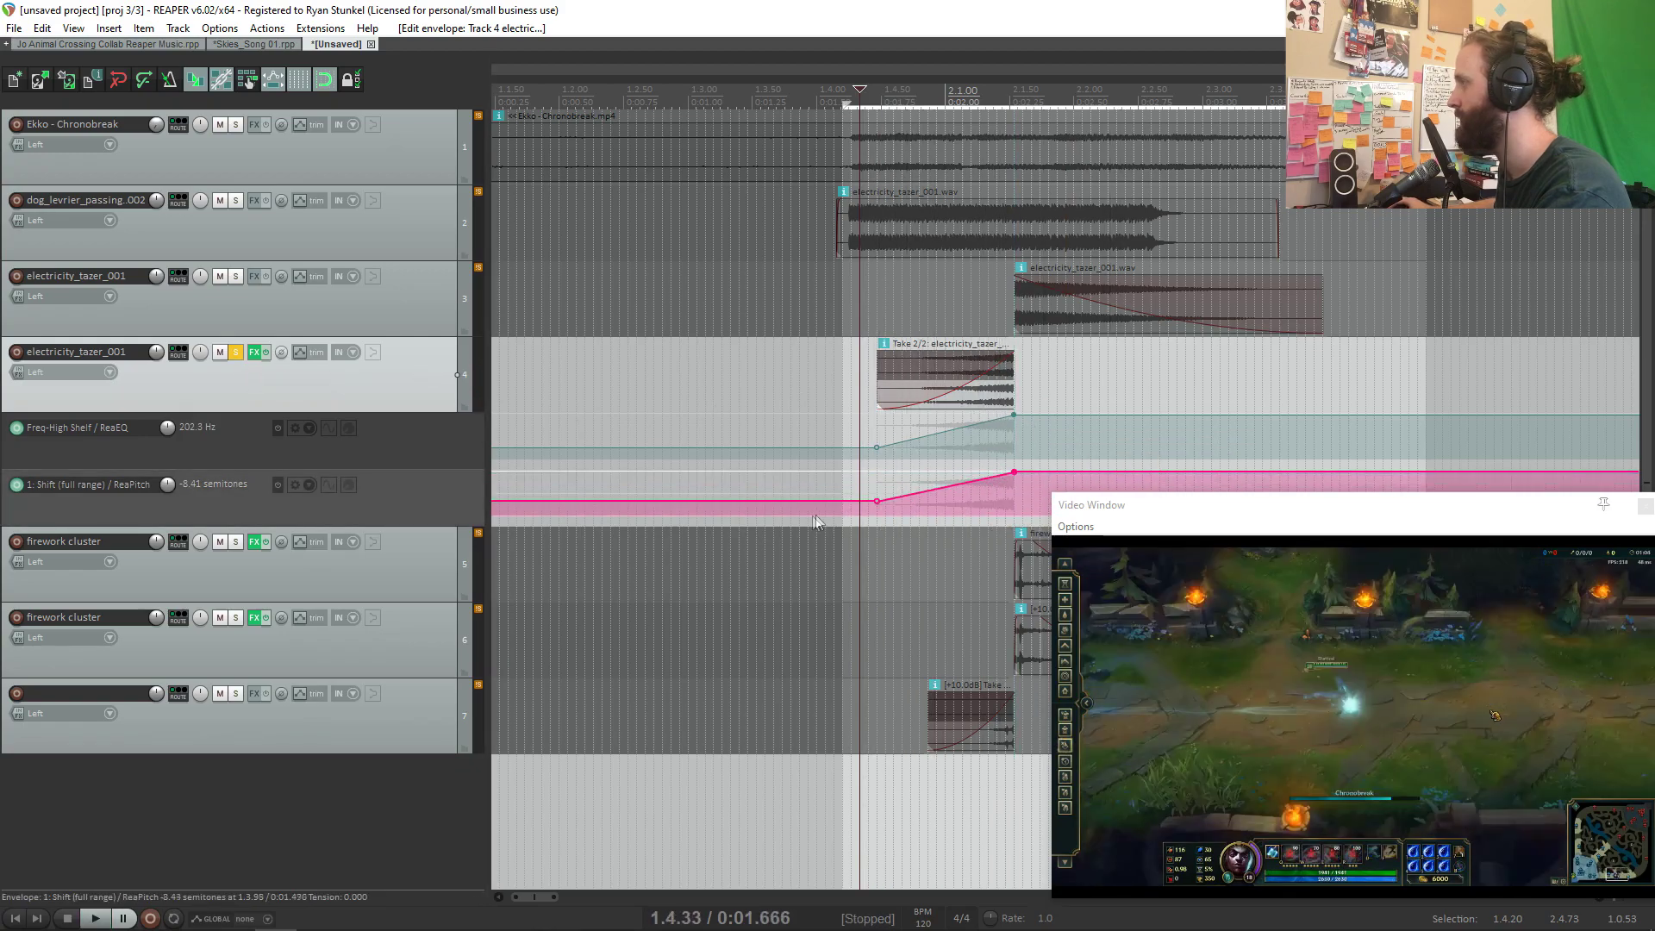
{"action": "left_click", "coordinate": [843, 499]}
Step: Add the MSaturator plug-in to the reversed tazer track's effects chain
{"action": "left_click", "coordinate": [255, 352]}
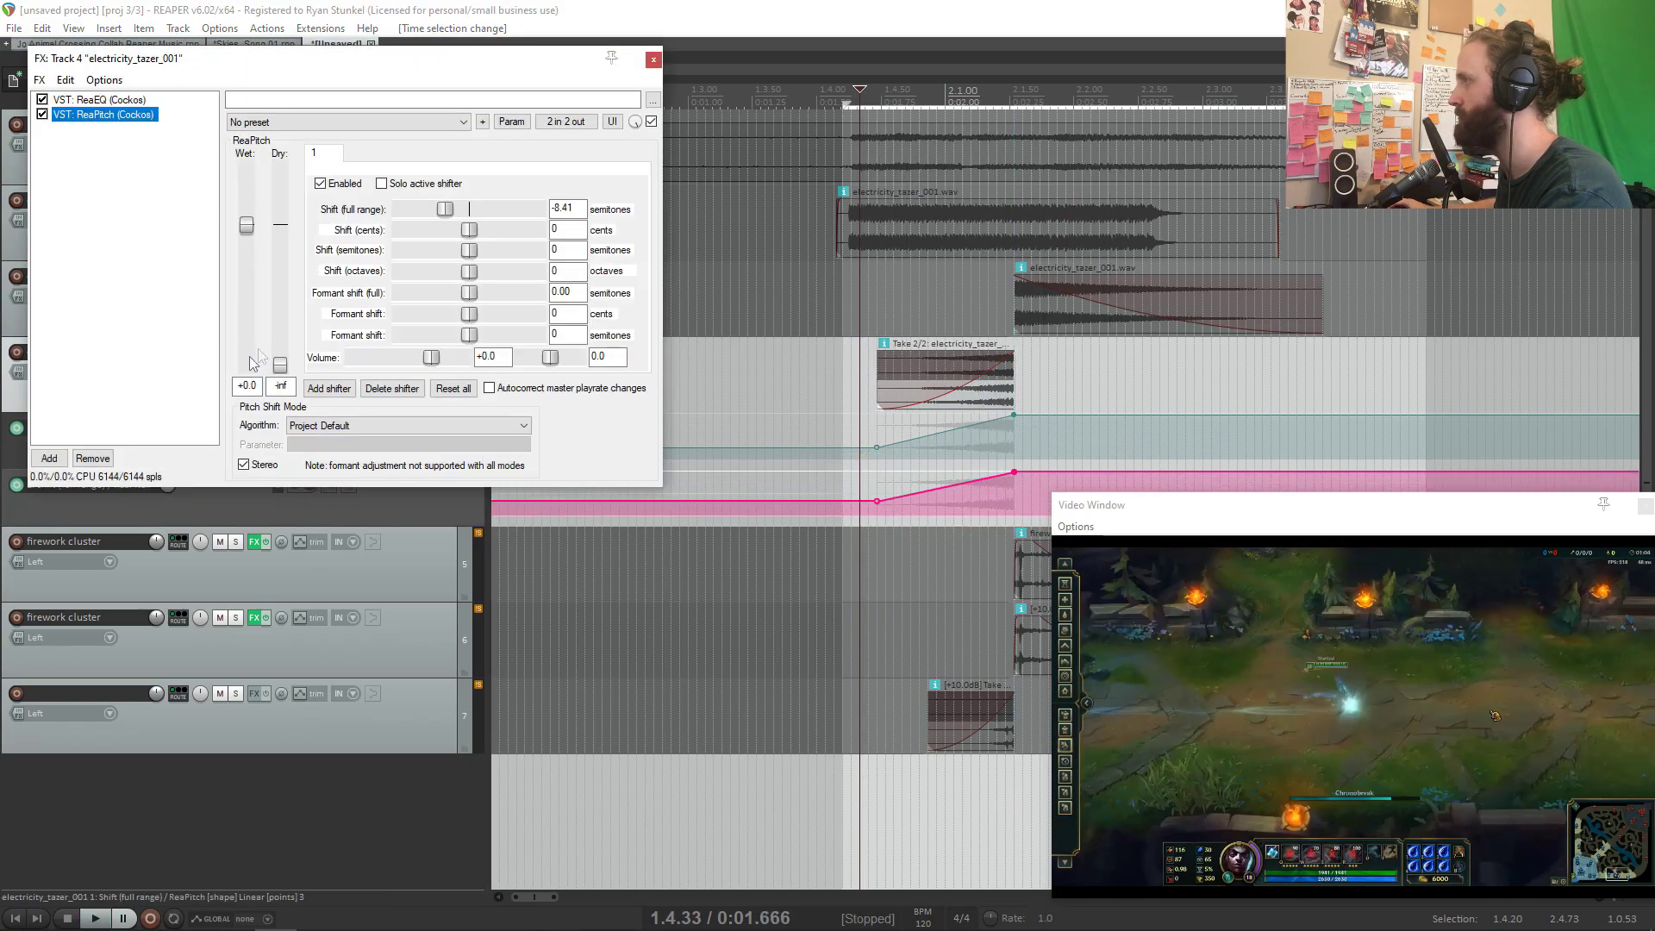
{"action": "left_click", "coordinate": [49, 459]}
{"action": "type", "text": "sat"}
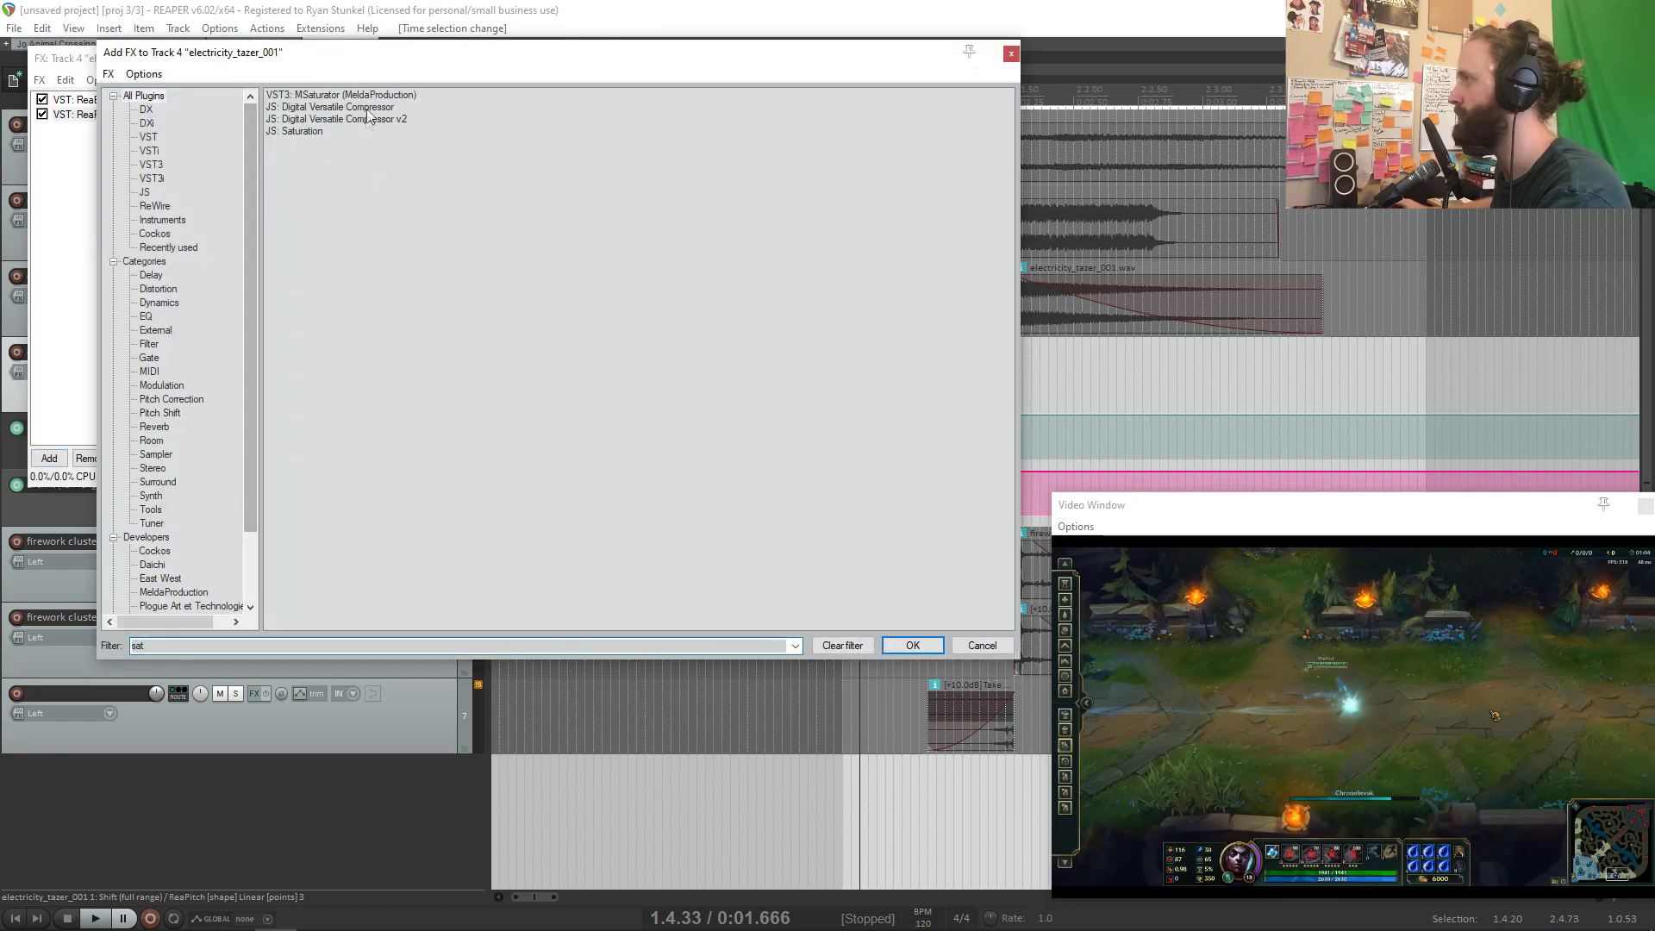
{"action": "double_click", "coordinate": [370, 96]}
Step: Load MSaturator's Hard preset from the Root folder and audition the reversed tazer clip
{"action": "scroll", "coordinate": [909, 395], "scroll_direction": "up", "scroll_amount": 1}
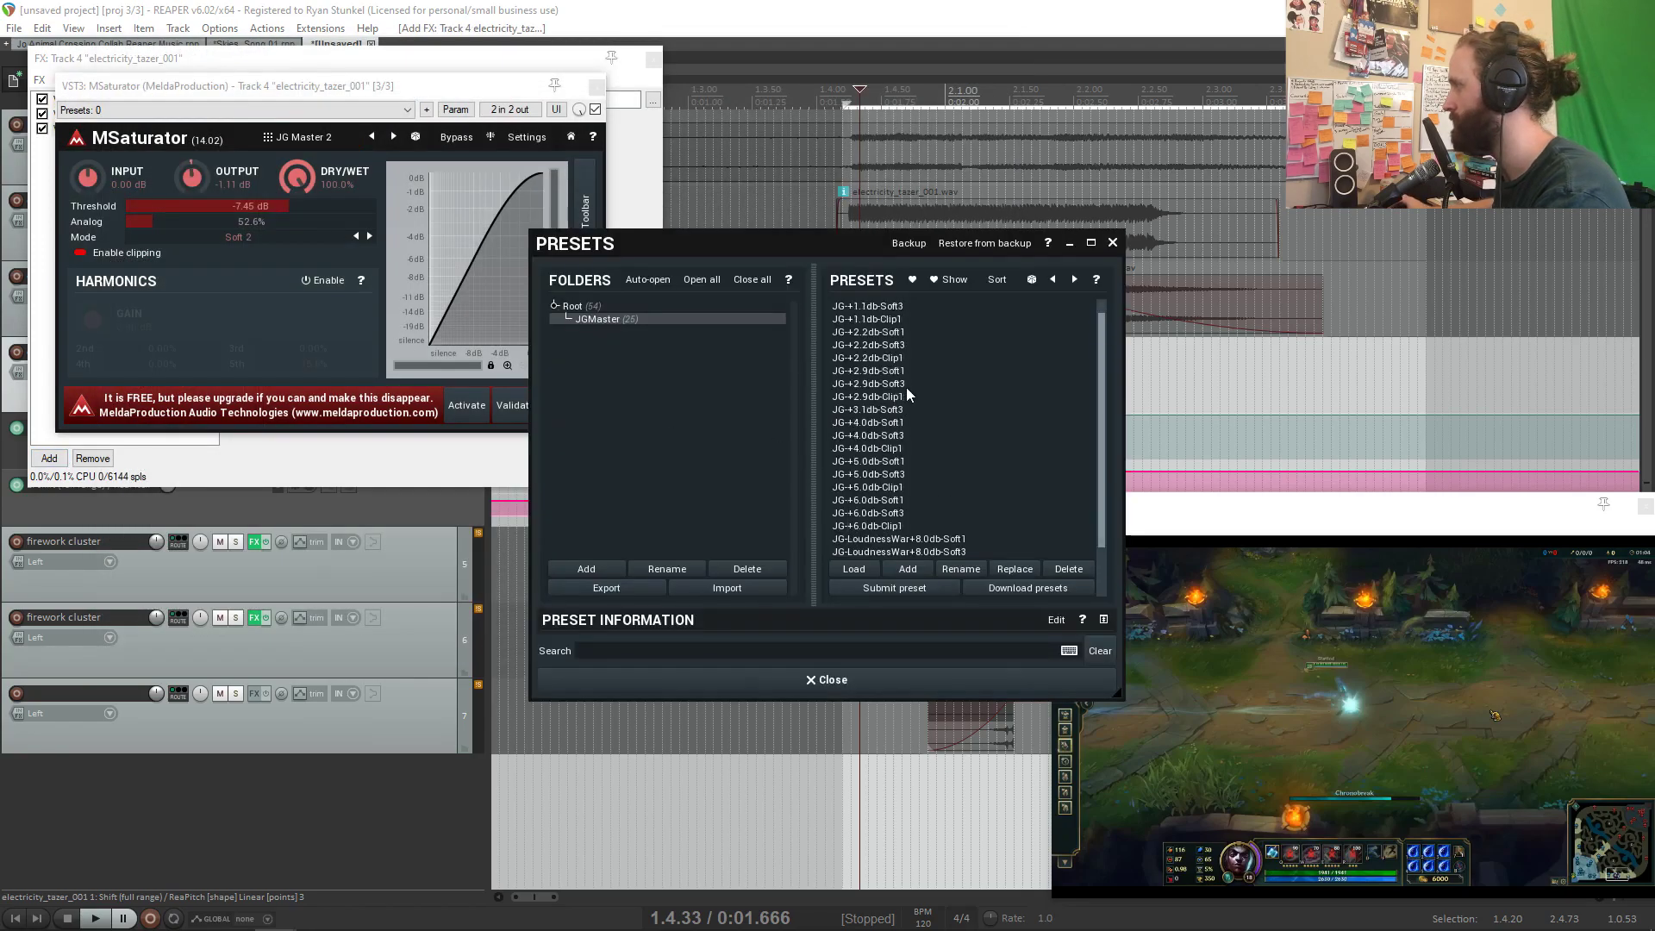
{"action": "left_click", "coordinate": [631, 307]}
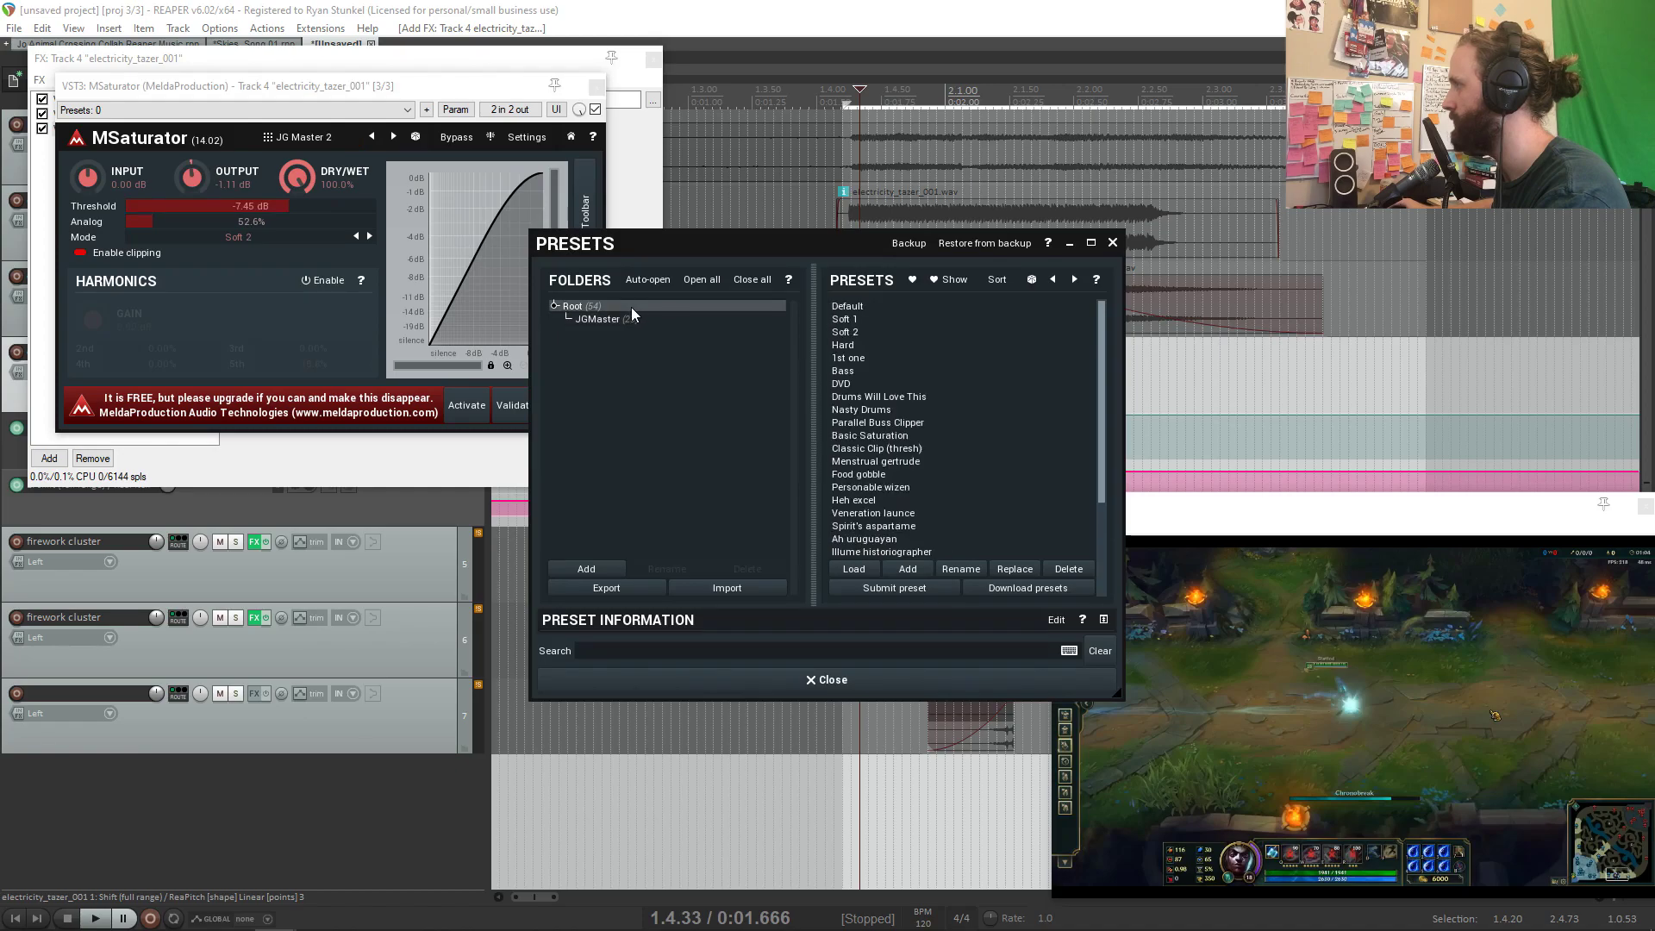
{"action": "left_click", "coordinate": [906, 345]}
{"action": "left_click", "coordinate": [1113, 243]}
{"action": "left_click", "coordinate": [1093, 372]}
{"action": "key", "text": "space"}
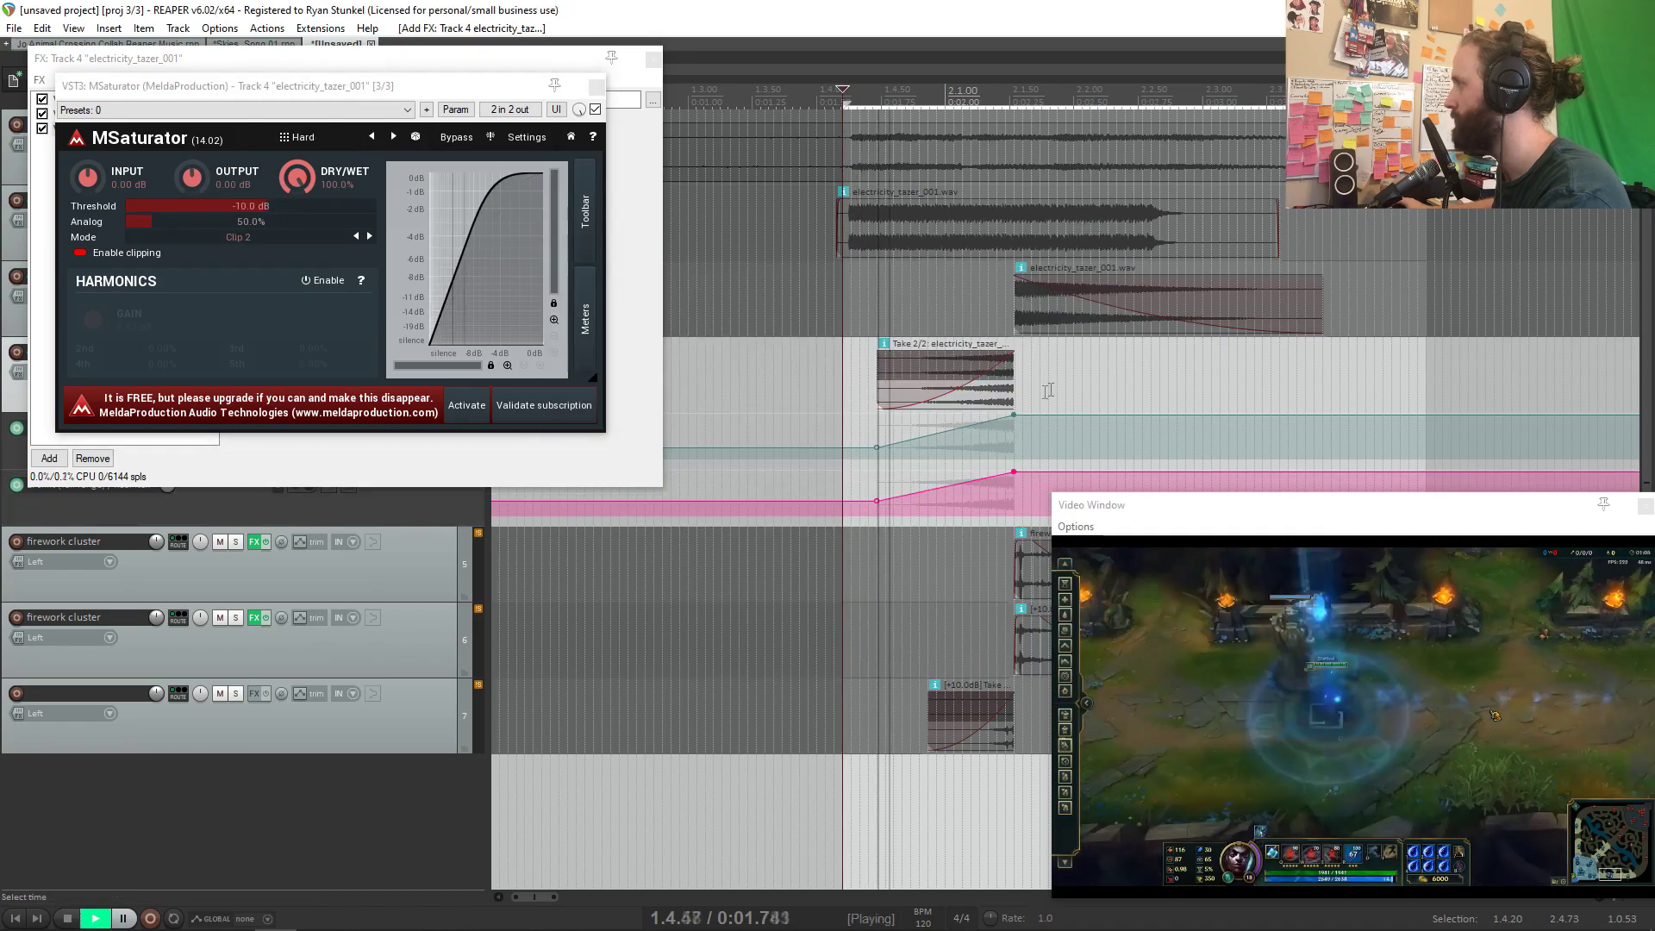
{"action": "key", "text": "space"}
Step: Switch MSaturator to randomly picked presets, audition the reversed tazer clip and close the plug-in window
{"action": "left_click", "coordinate": [415, 140]}
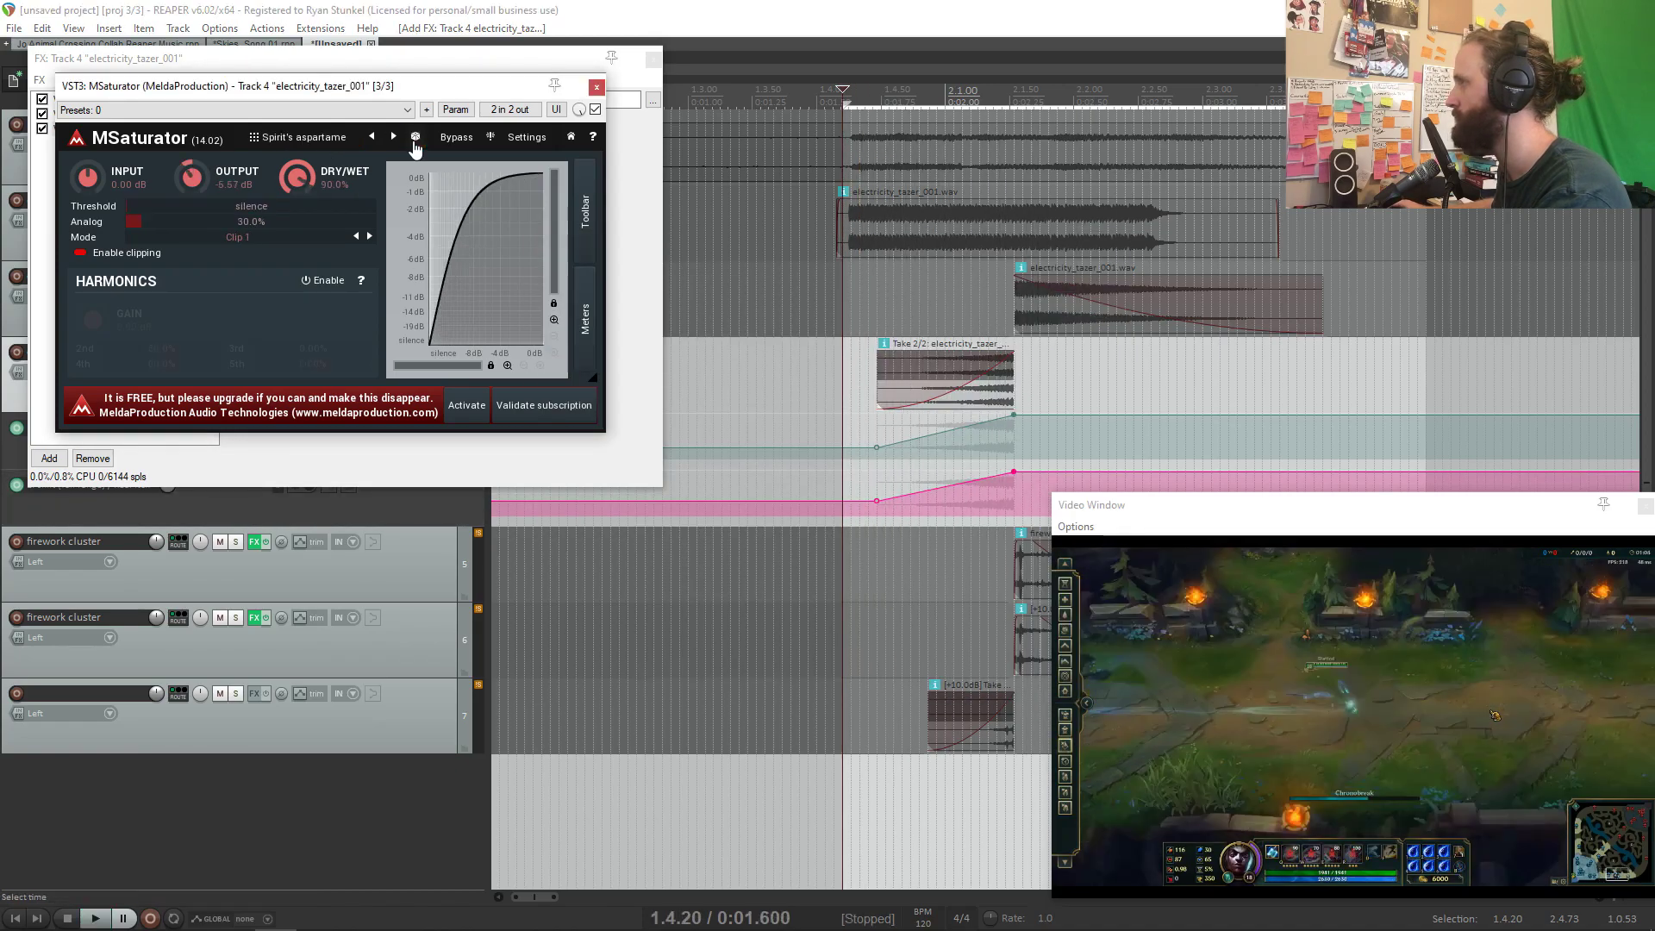
{"action": "left_click", "coordinate": [416, 140]}
{"action": "key", "text": "space"}
{"action": "left_click", "coordinate": [596, 88]}
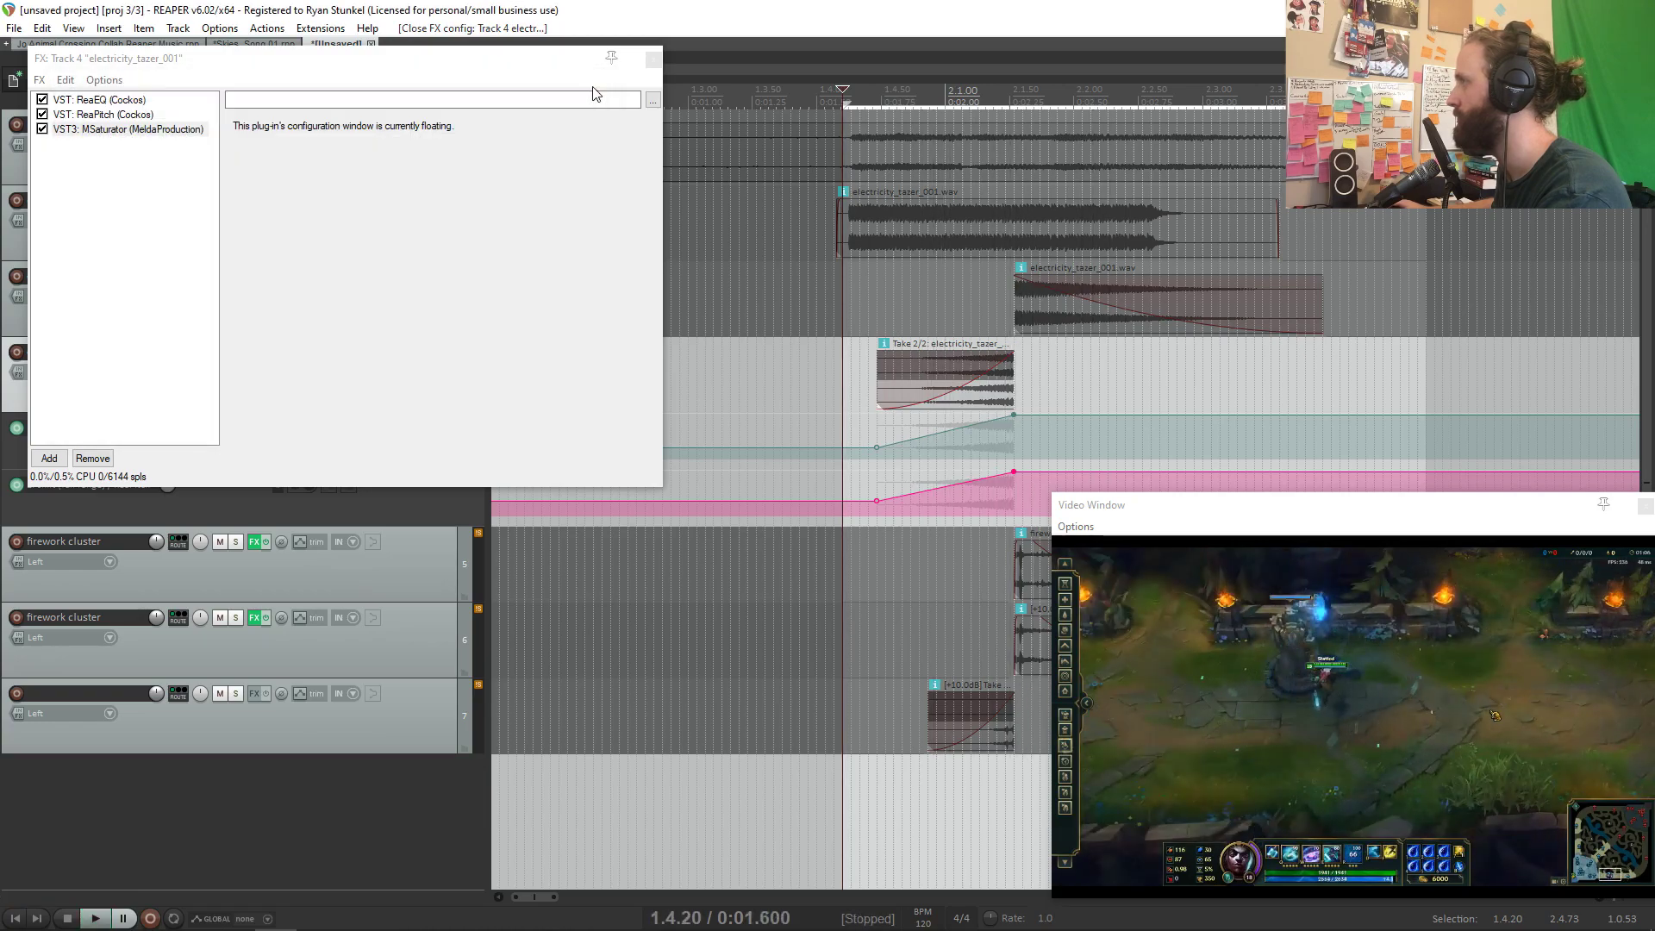
Step: Sweep ReaEQ band 3 as a narrow 0.47-octave boost of about 29.5 dB around 1573 Hz during playback
{"action": "left_click", "coordinate": [131, 100]}
{"action": "key", "text": "space"}
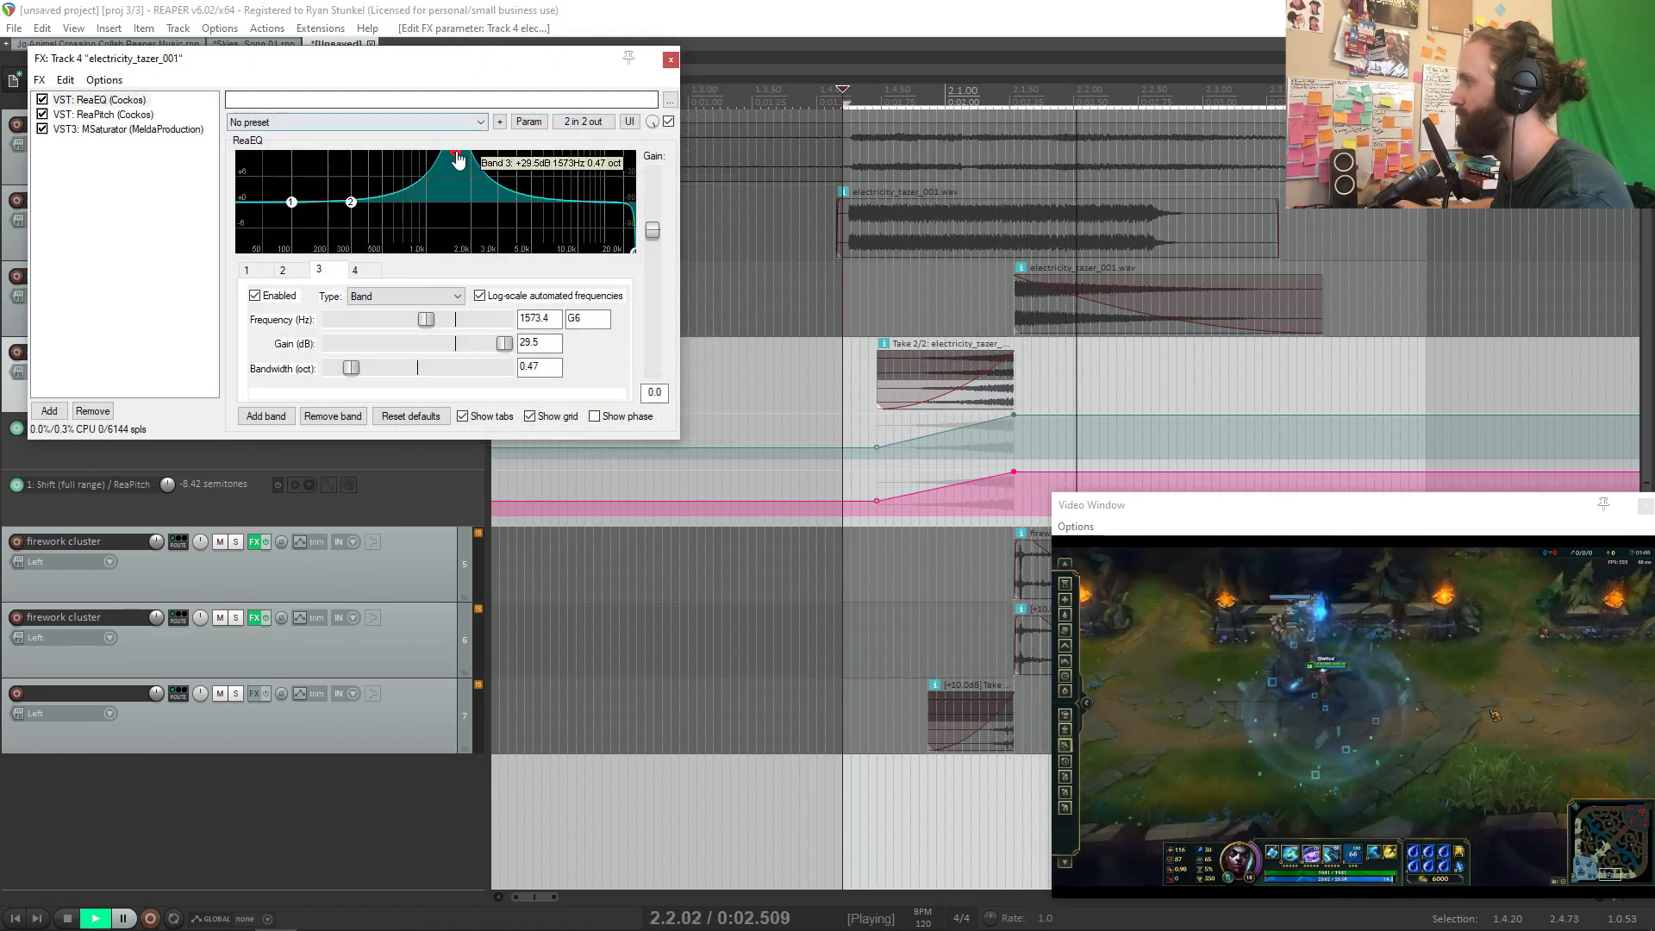
{"action": "key", "text": "space"}
{"action": "left_click", "coordinate": [671, 60]}
Step: Import motor_chirp-001.wav onto the soloed third track and cut it down to a single short chirp
{"action": "key", "text": "alt+Tab"}
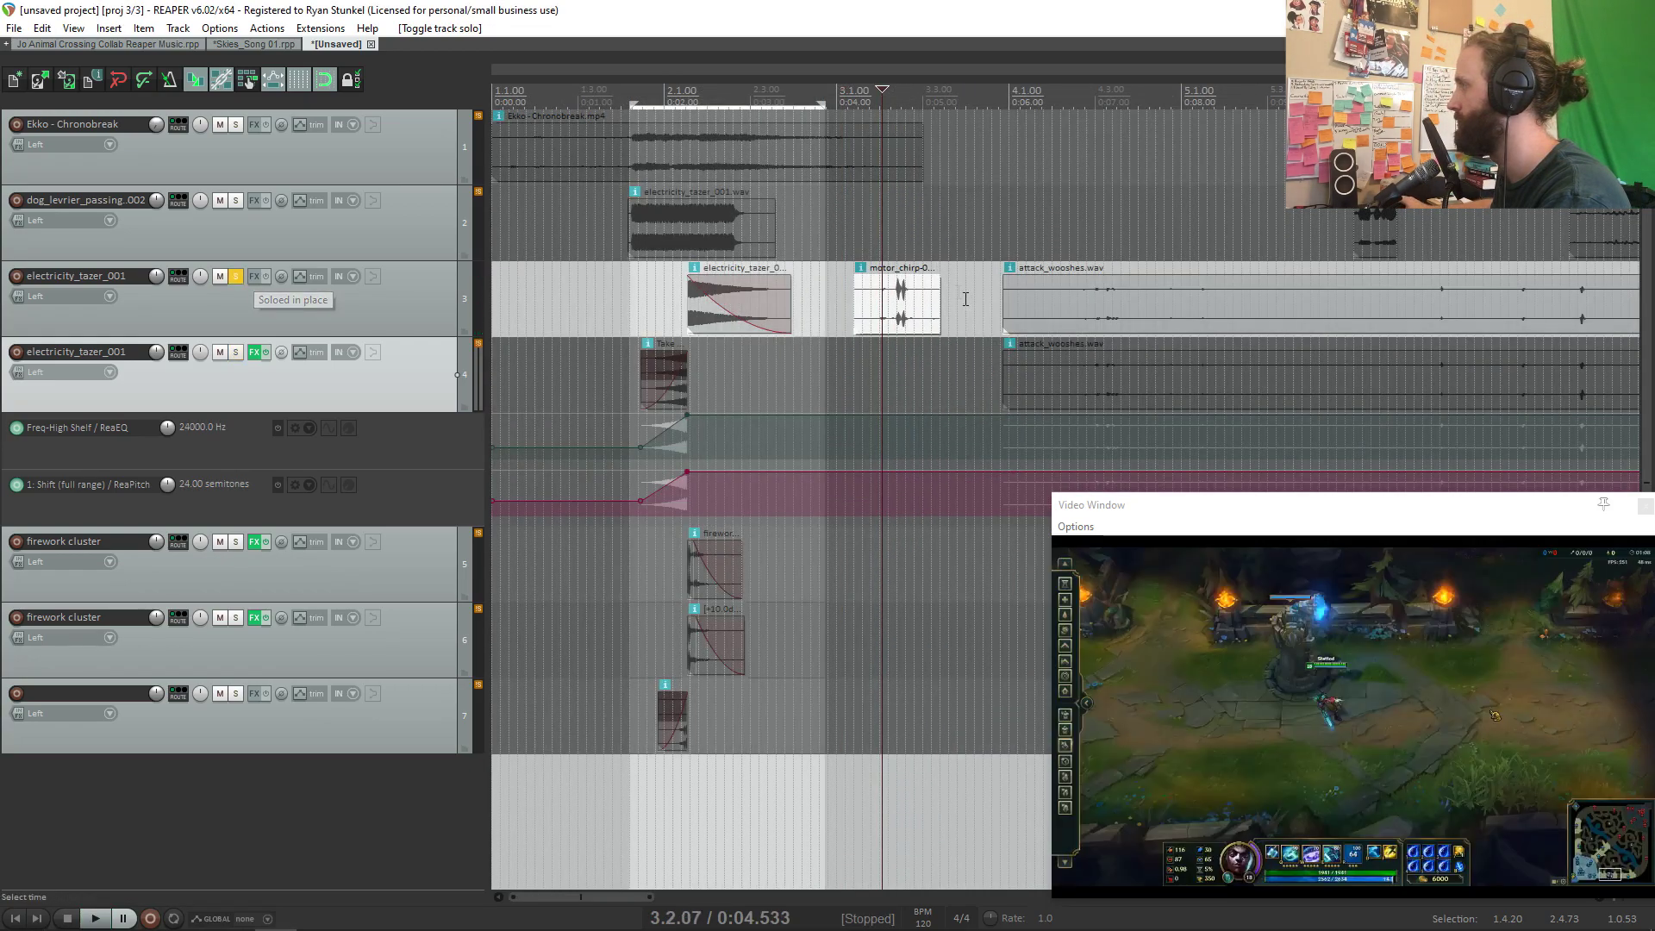
{"action": "left_click", "coordinate": [891, 292]}
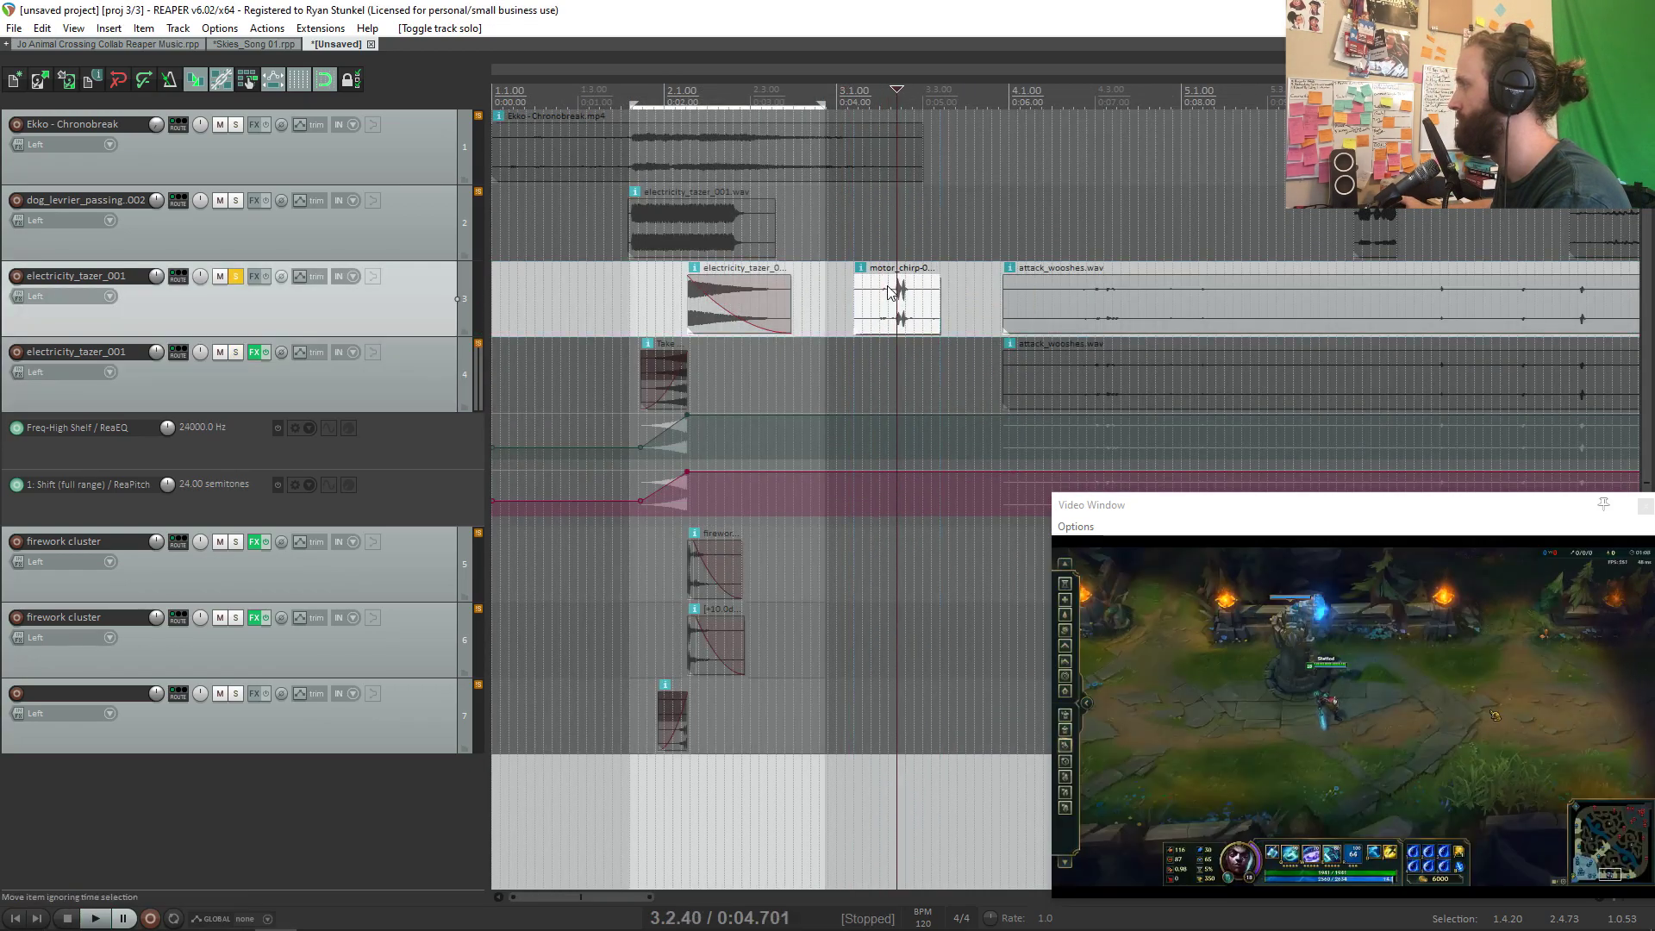
{"action": "left_click", "coordinate": [922, 304]}
{"action": "key", "text": "s"}
{"action": "left_click", "coordinate": [939, 309]}
{"action": "key", "text": "Delete"}
{"action": "left_click", "coordinate": [882, 309]}
{"action": "key", "text": "Delete"}
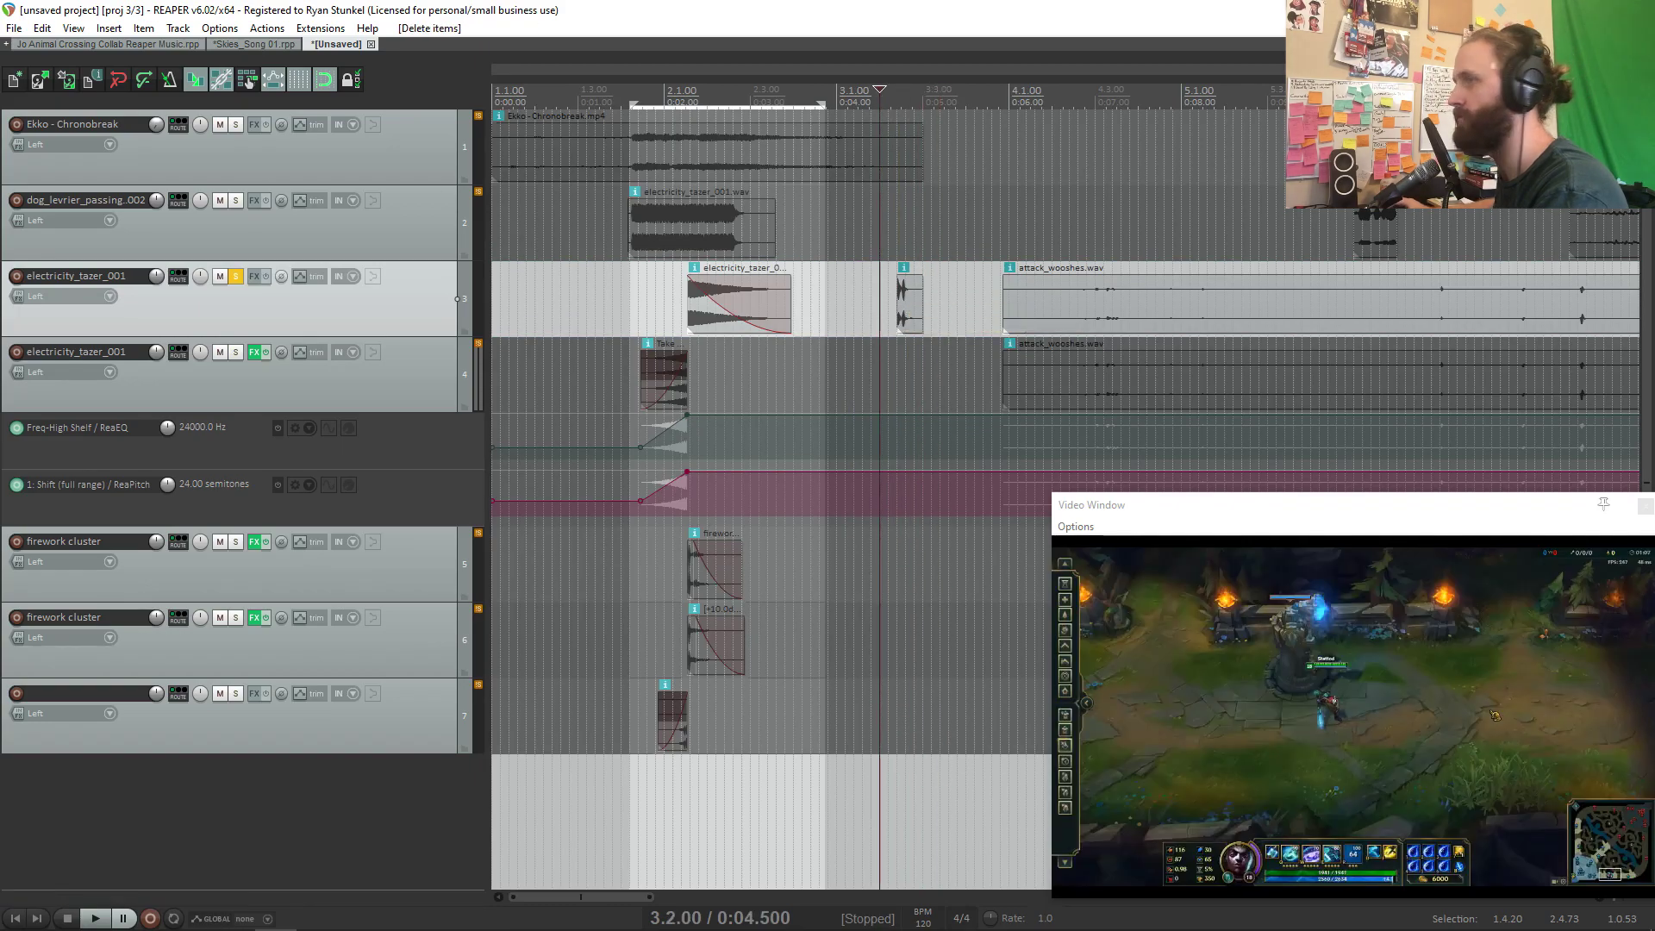
Step: Import carton_card_tearing_001.wav onto the fourth track and place the trimmed motor chirp on a duplicated, soloed firework track at 2.1.53
{"action": "key", "text": "alt+Tab"}
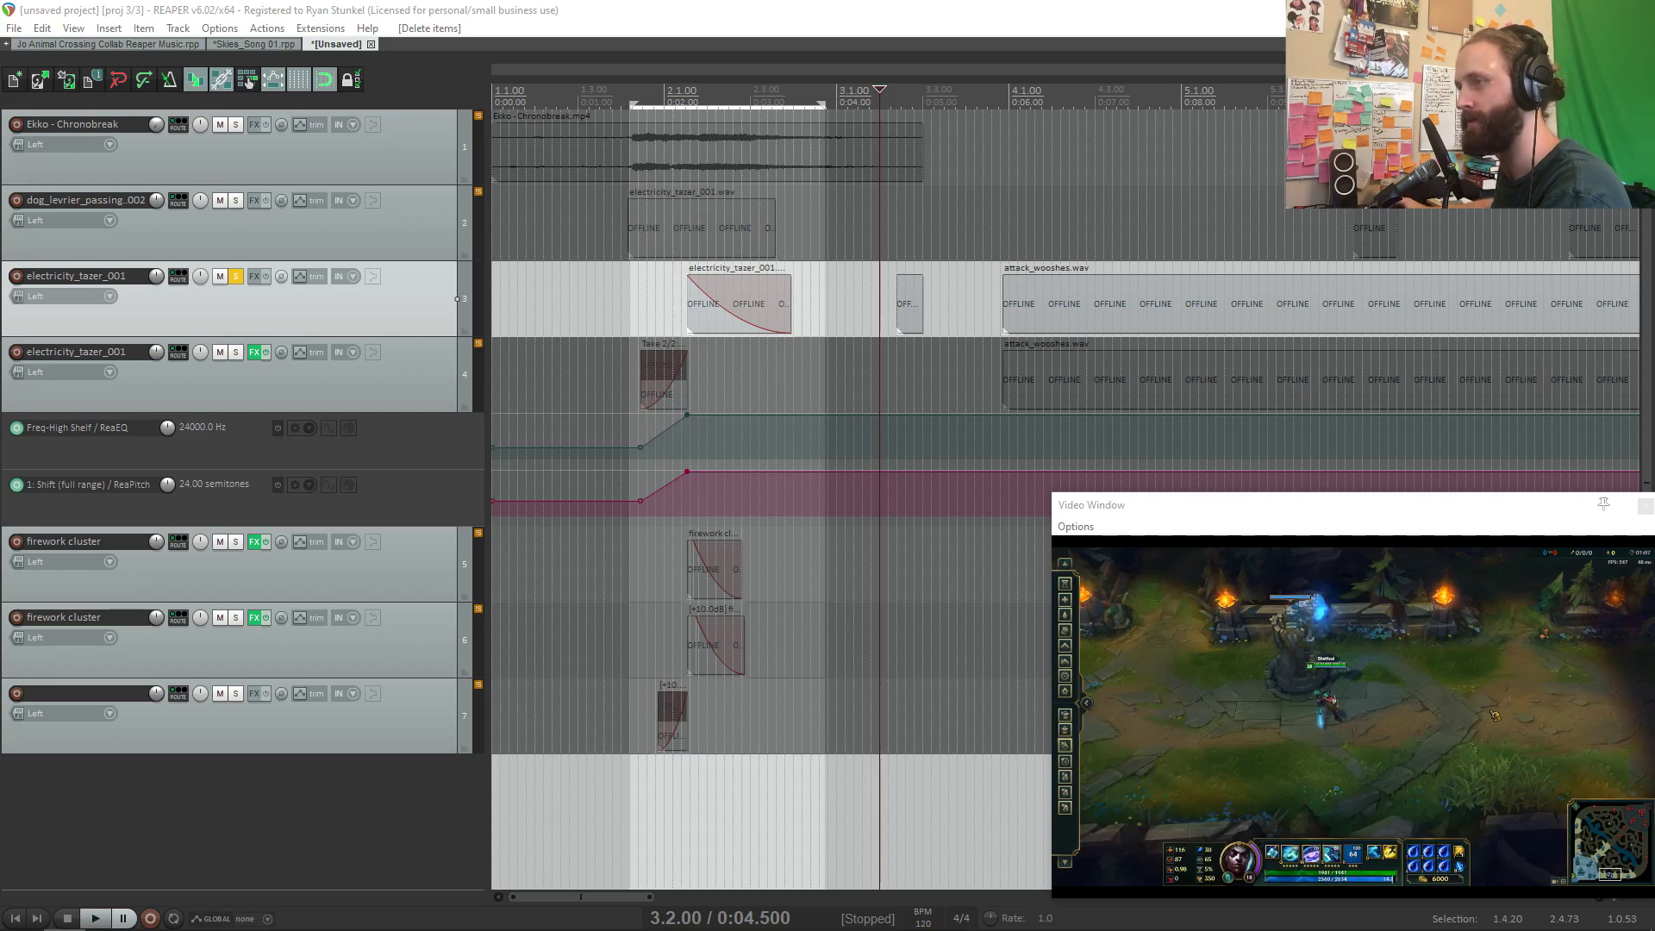
{"action": "left_click", "coordinate": [359, 593]}
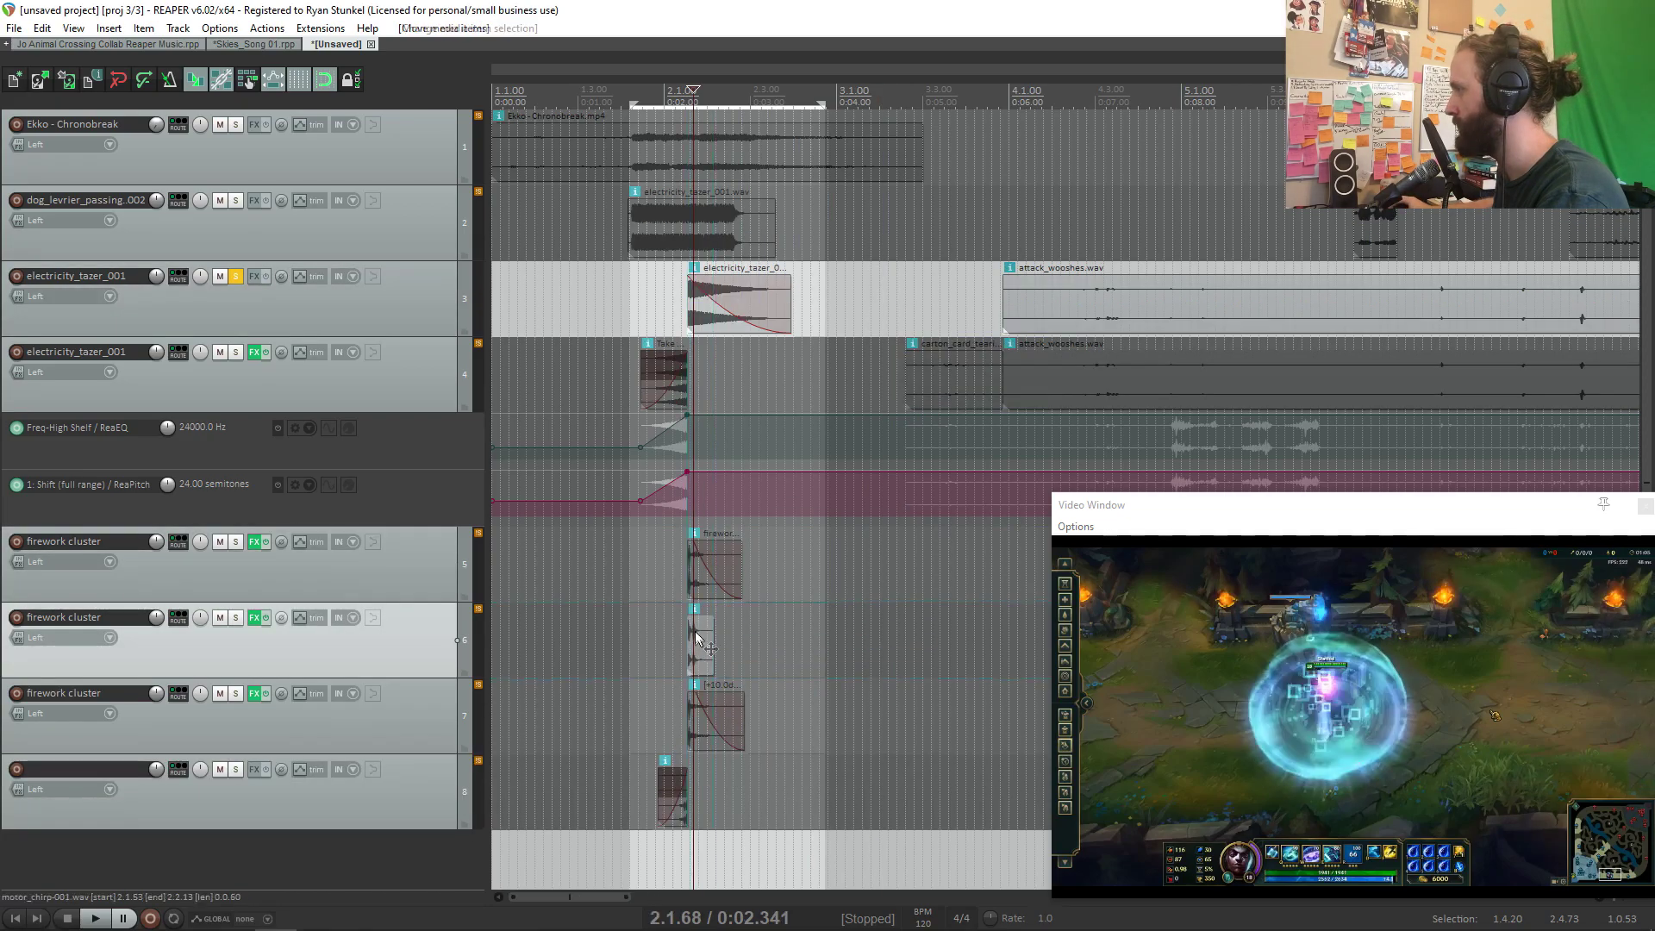
{"action": "left_click_drag", "start_coordinate": [702, 638], "coordinate": [696, 638]}
{"action": "left_click", "coordinate": [256, 617]}
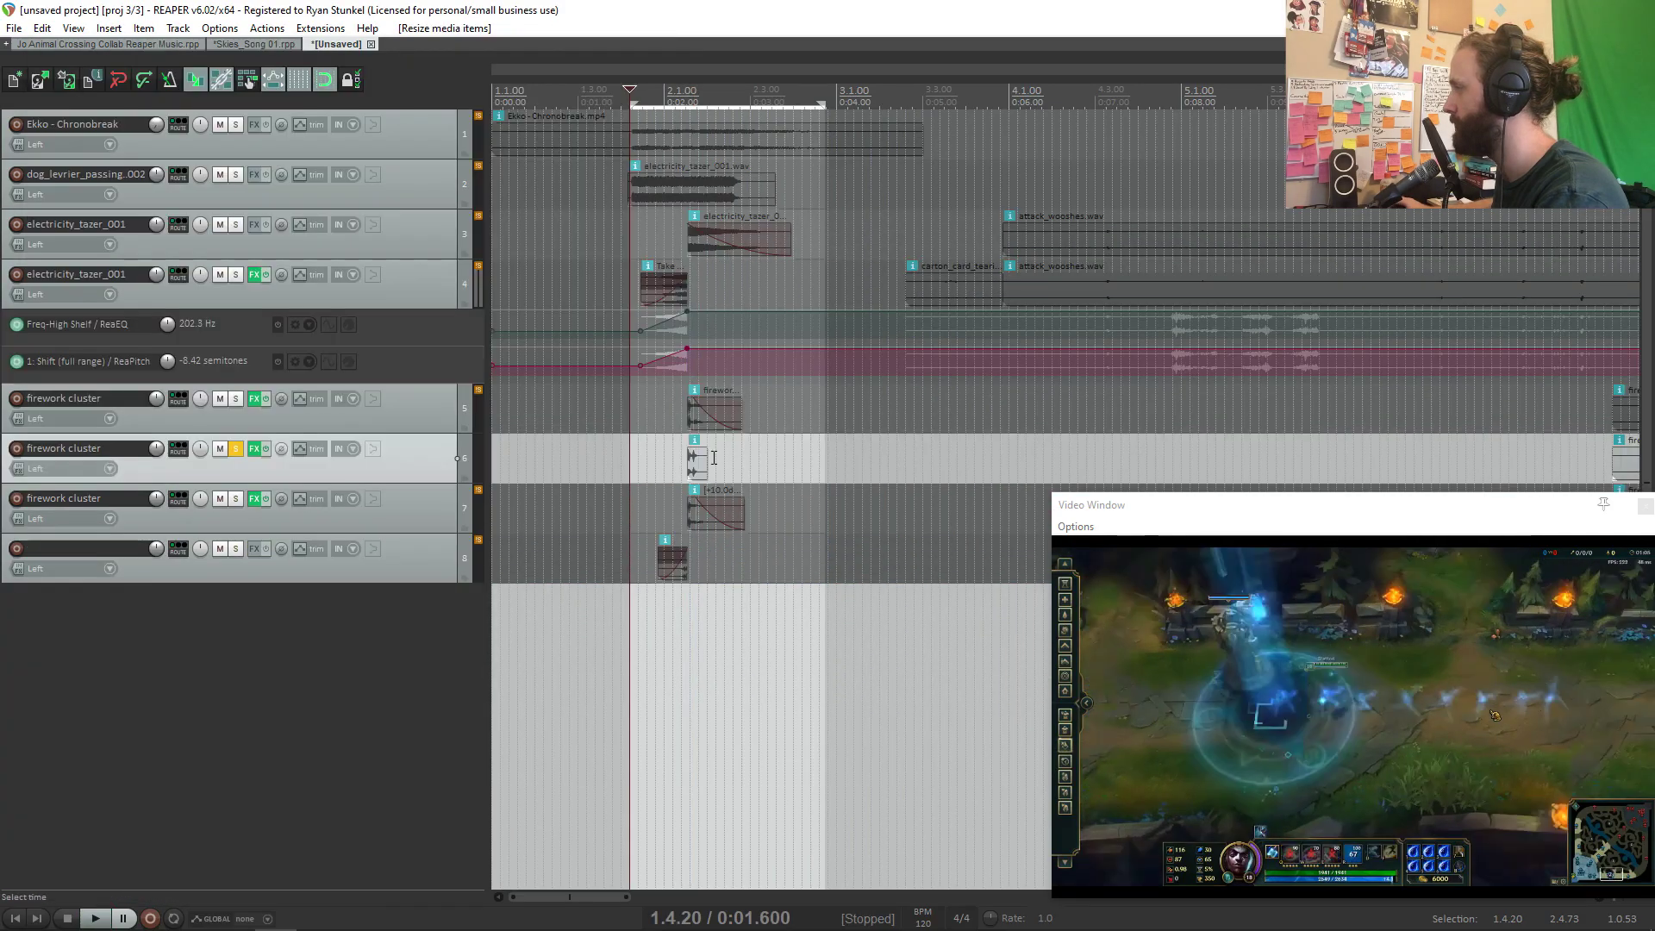
{"action": "left_click", "coordinate": [1646, 506]}
Step: Turn off pitch preservation for the motor chirp, stretch it to a 0.146 playback rate and audition it near 3.1.00
{"action": "double_click", "coordinate": [1110, 461]}
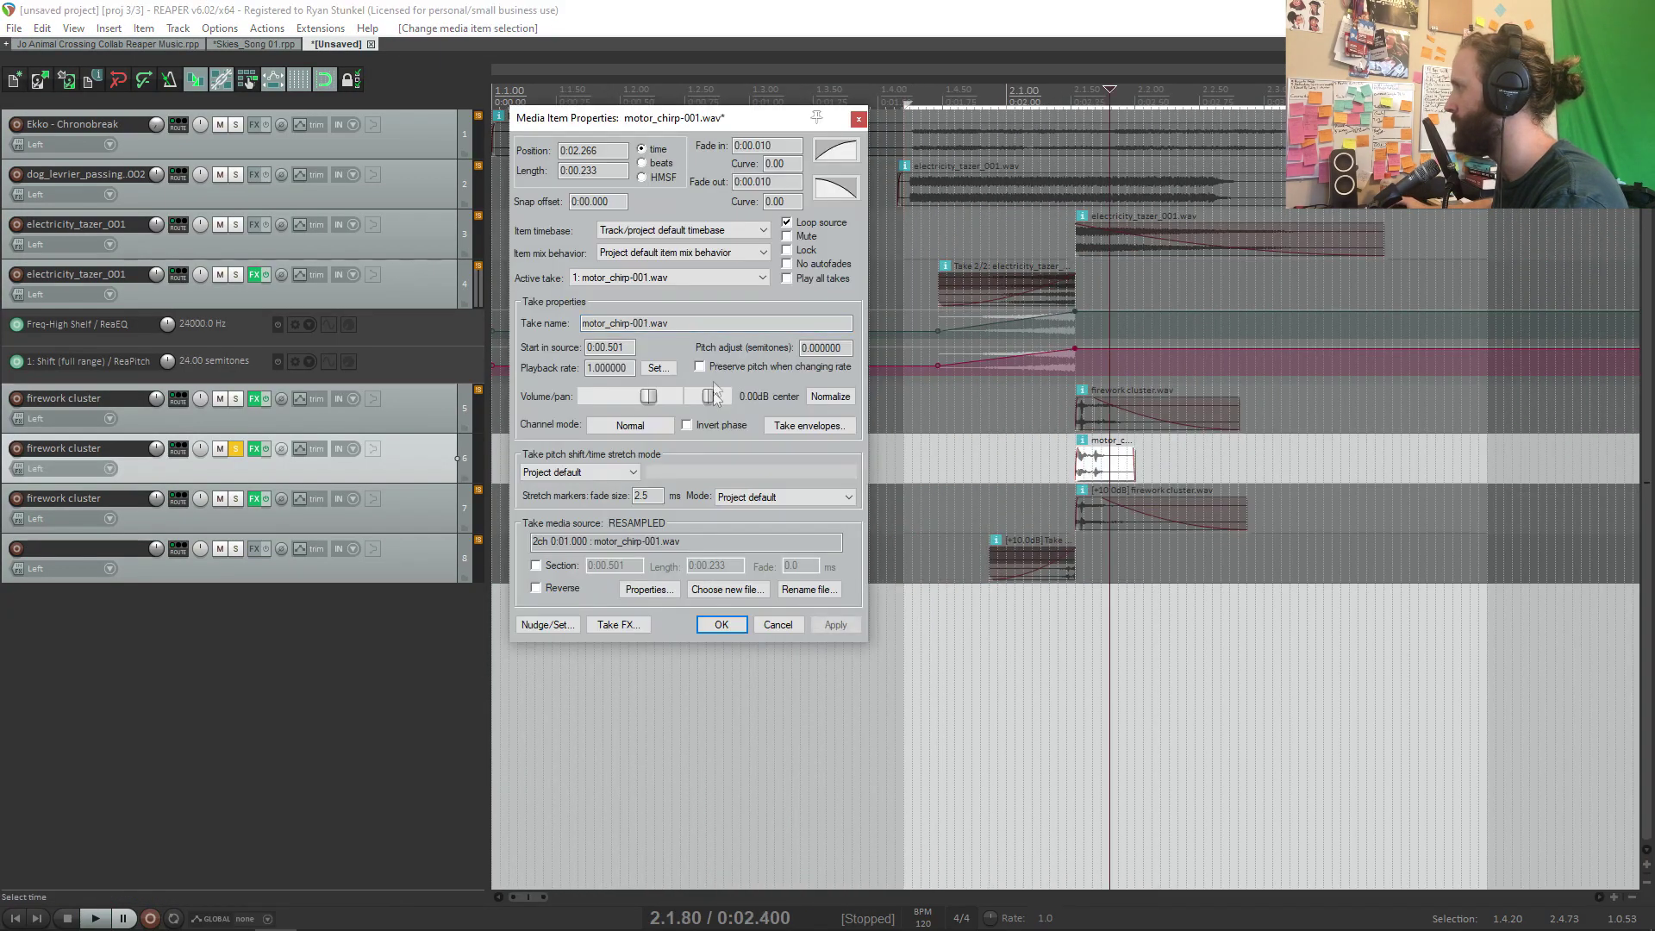
{"action": "left_click", "coordinate": [723, 624]}
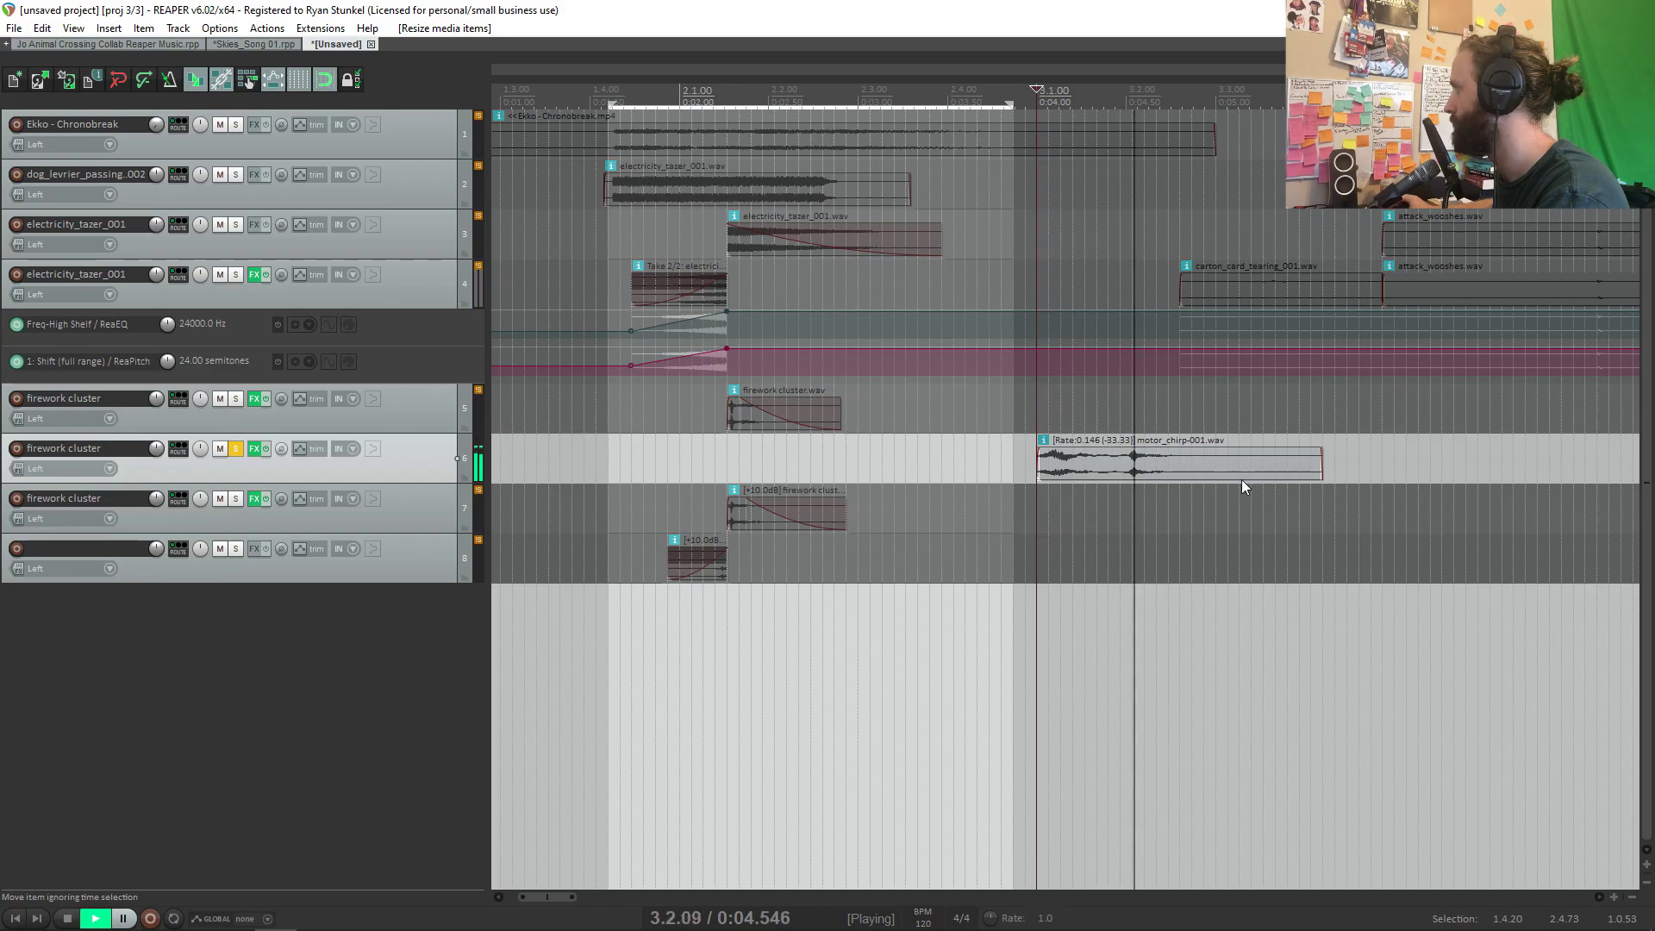
{"action": "key", "text": "space"}
Step: Reverse the slowed motor chirp as a new take and audition it
{"action": "left_click", "coordinate": [1277, 471]}
{"action": "key", "text": "r"}
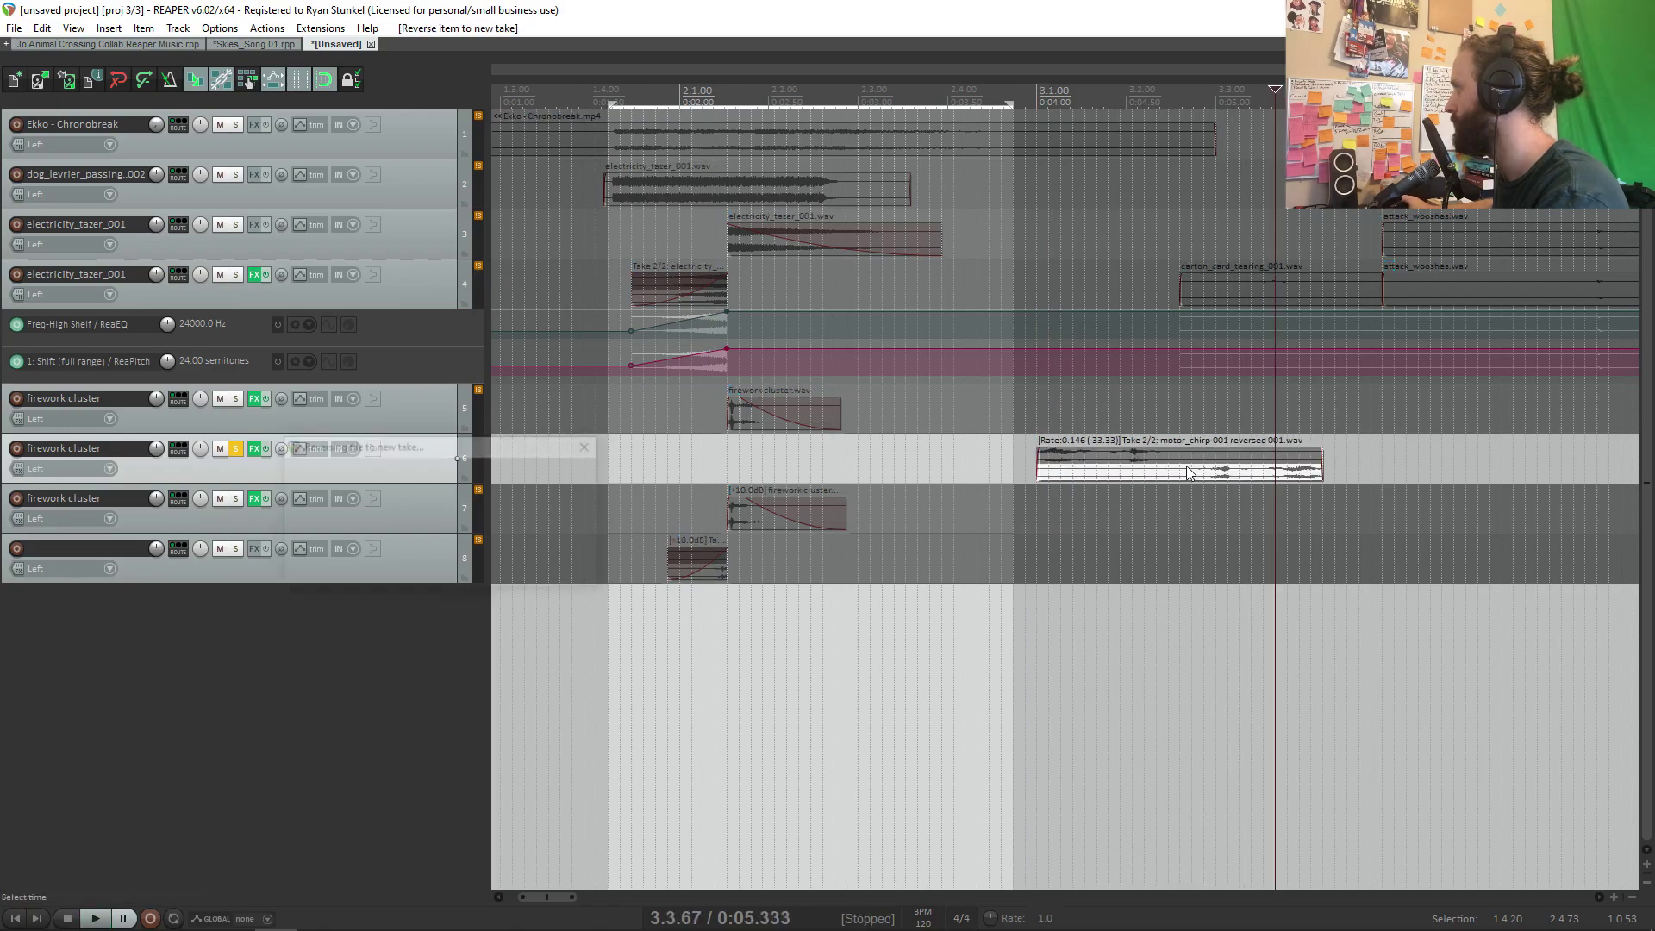
{"action": "left_click", "coordinate": [1112, 381]}
{"action": "key", "text": "space"}
{"action": "scroll", "coordinate": [1223, 466], "scroll_direction": "up", "scroll_amount": 3}
{"action": "key", "text": "space"}
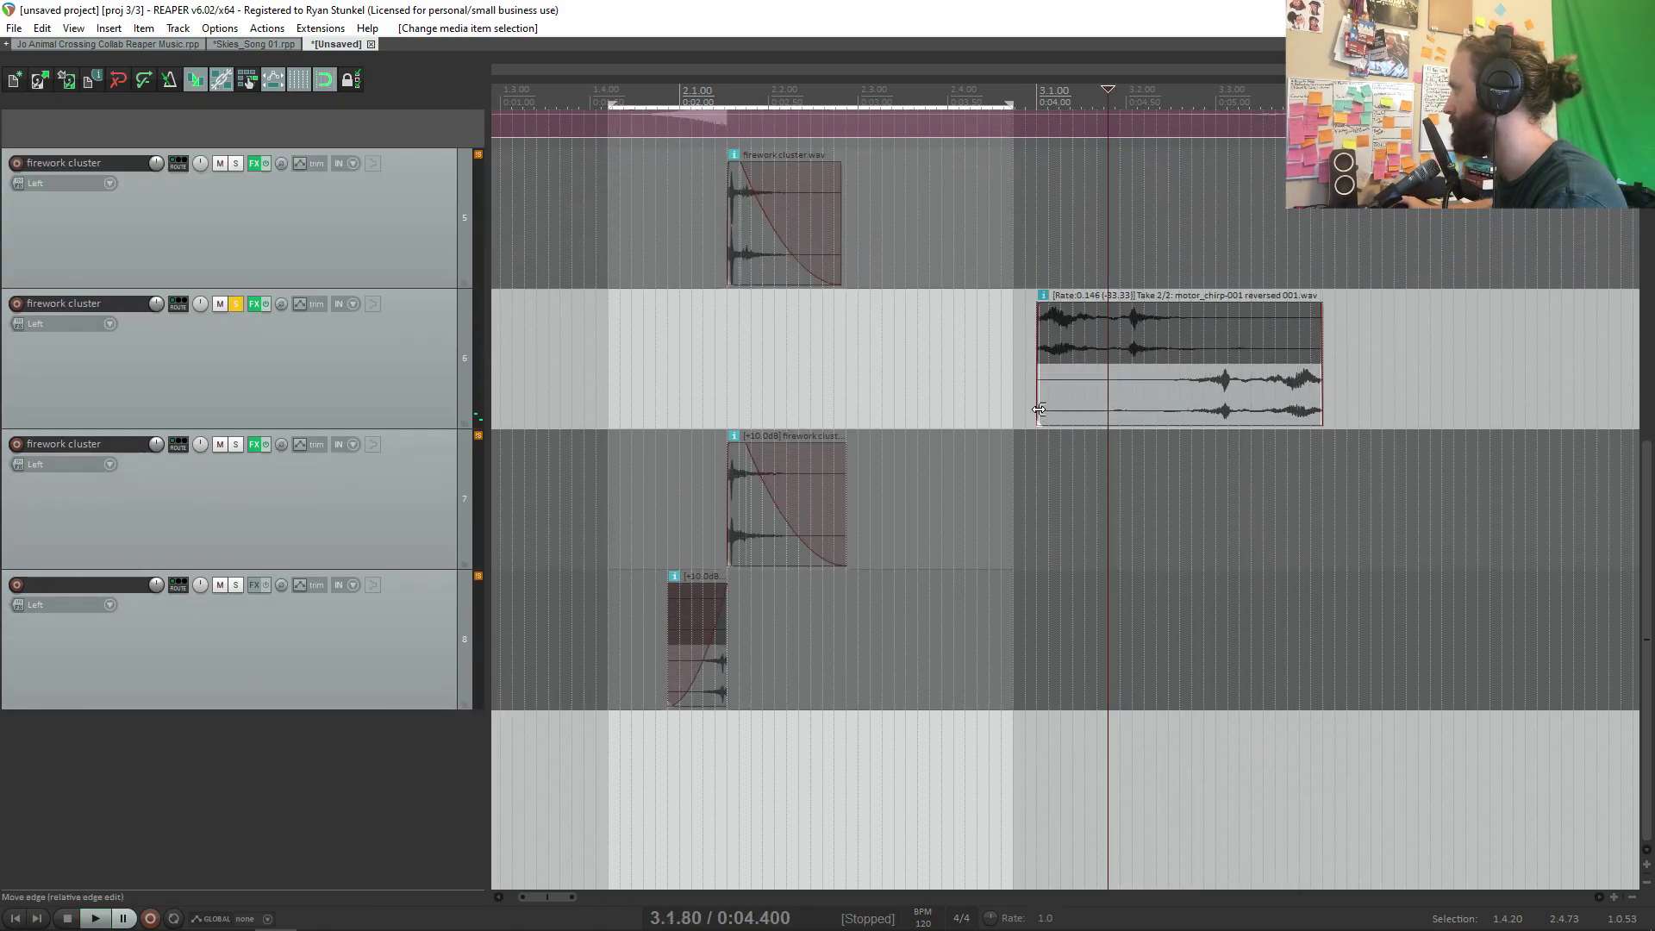
Step: Trim the reversed chirp's start, place it with a curved fade-in ending at 2.1.53 and add ReaPitch to its track
{"action": "left_click_drag", "start_coordinate": [1040, 409], "coordinate": [1182, 409]}
{"action": "right_click", "coordinate": [1229, 363]}
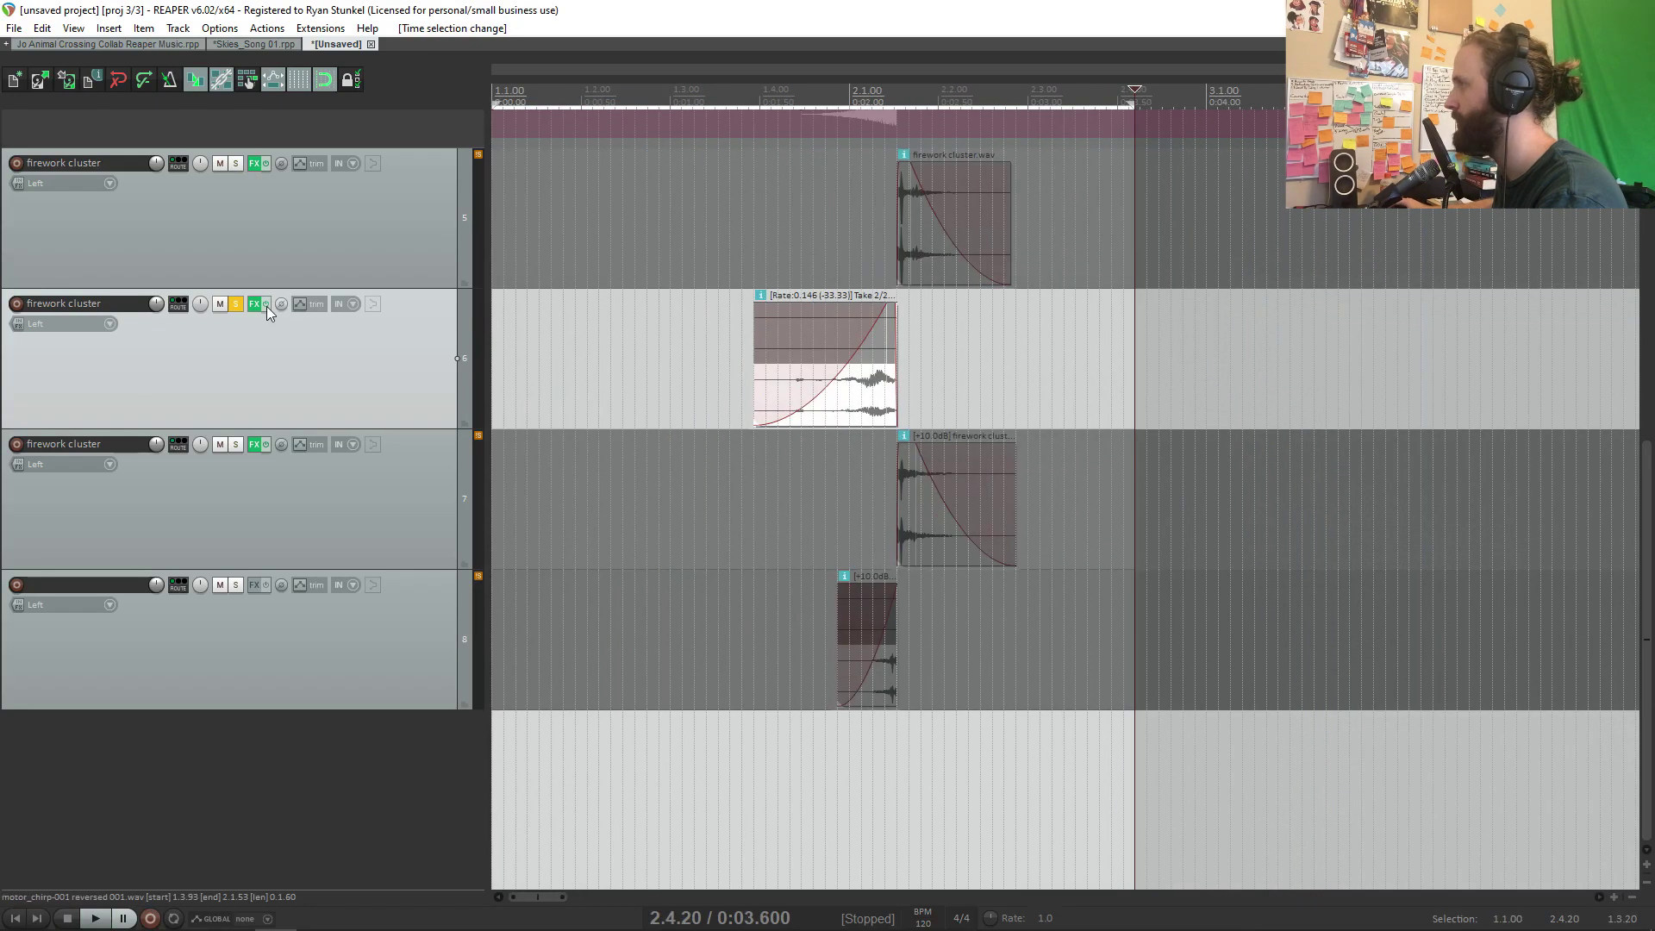
{"action": "scroll", "coordinate": [273, 306], "scroll_direction": "down", "scroll_amount": 3}
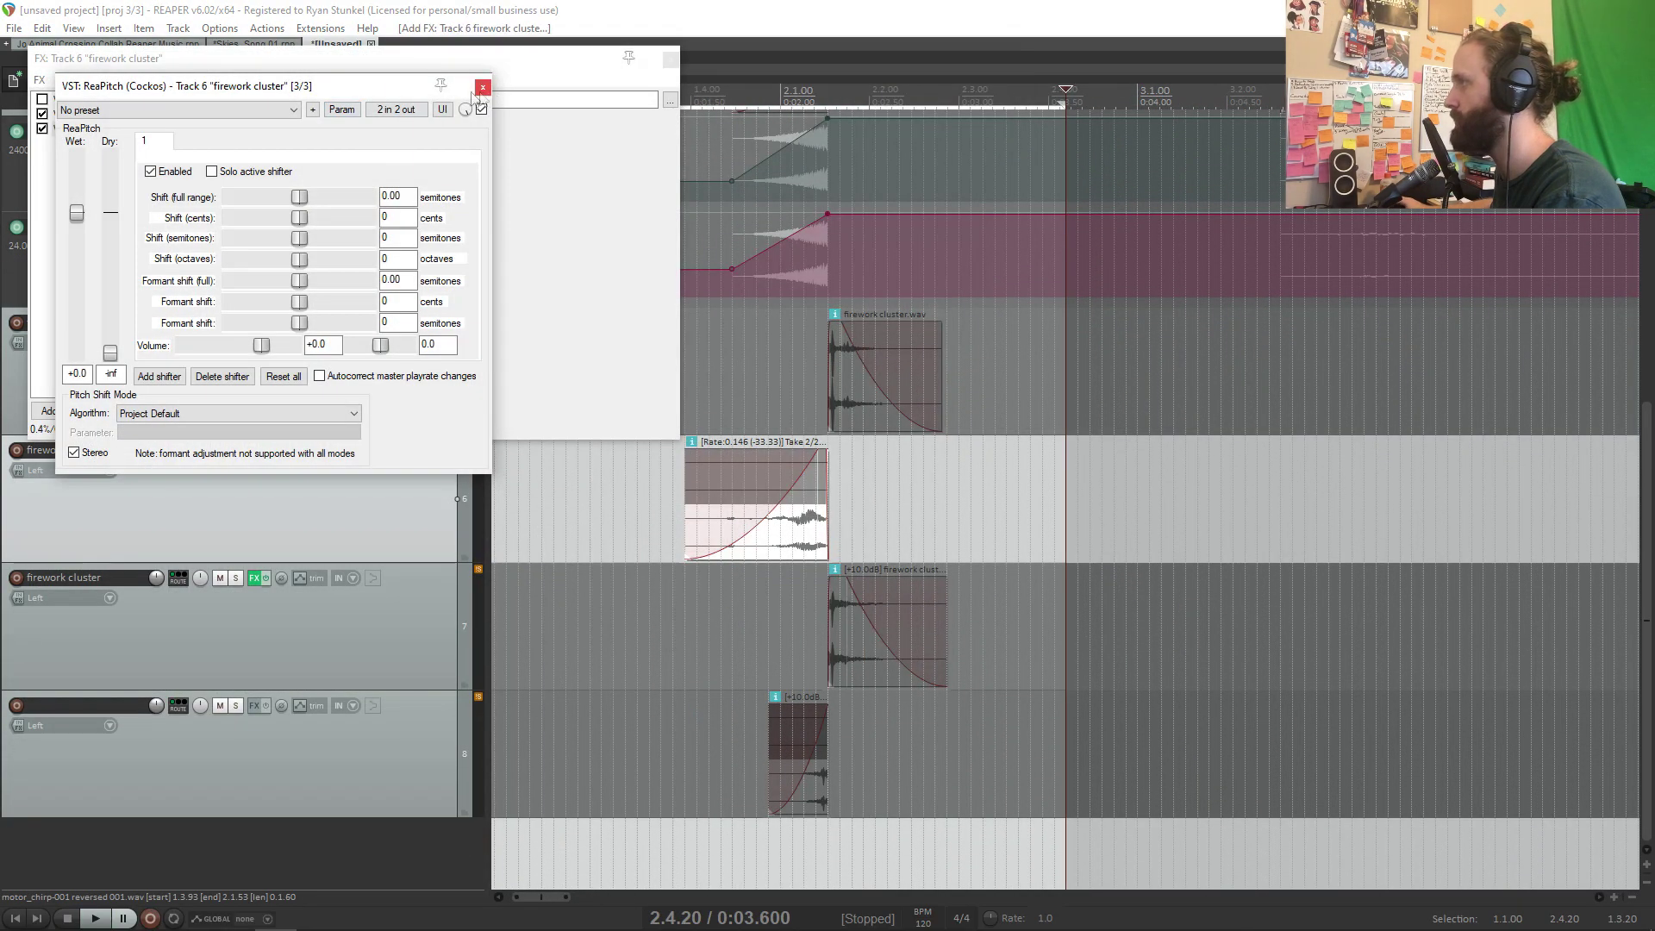
Step: Show ReaPitch's full-range shift envelope on the reversed chirp's track and shape it to rise across the chirp, lowering its end level after auditioning
{"action": "left_click", "coordinate": [343, 110]}
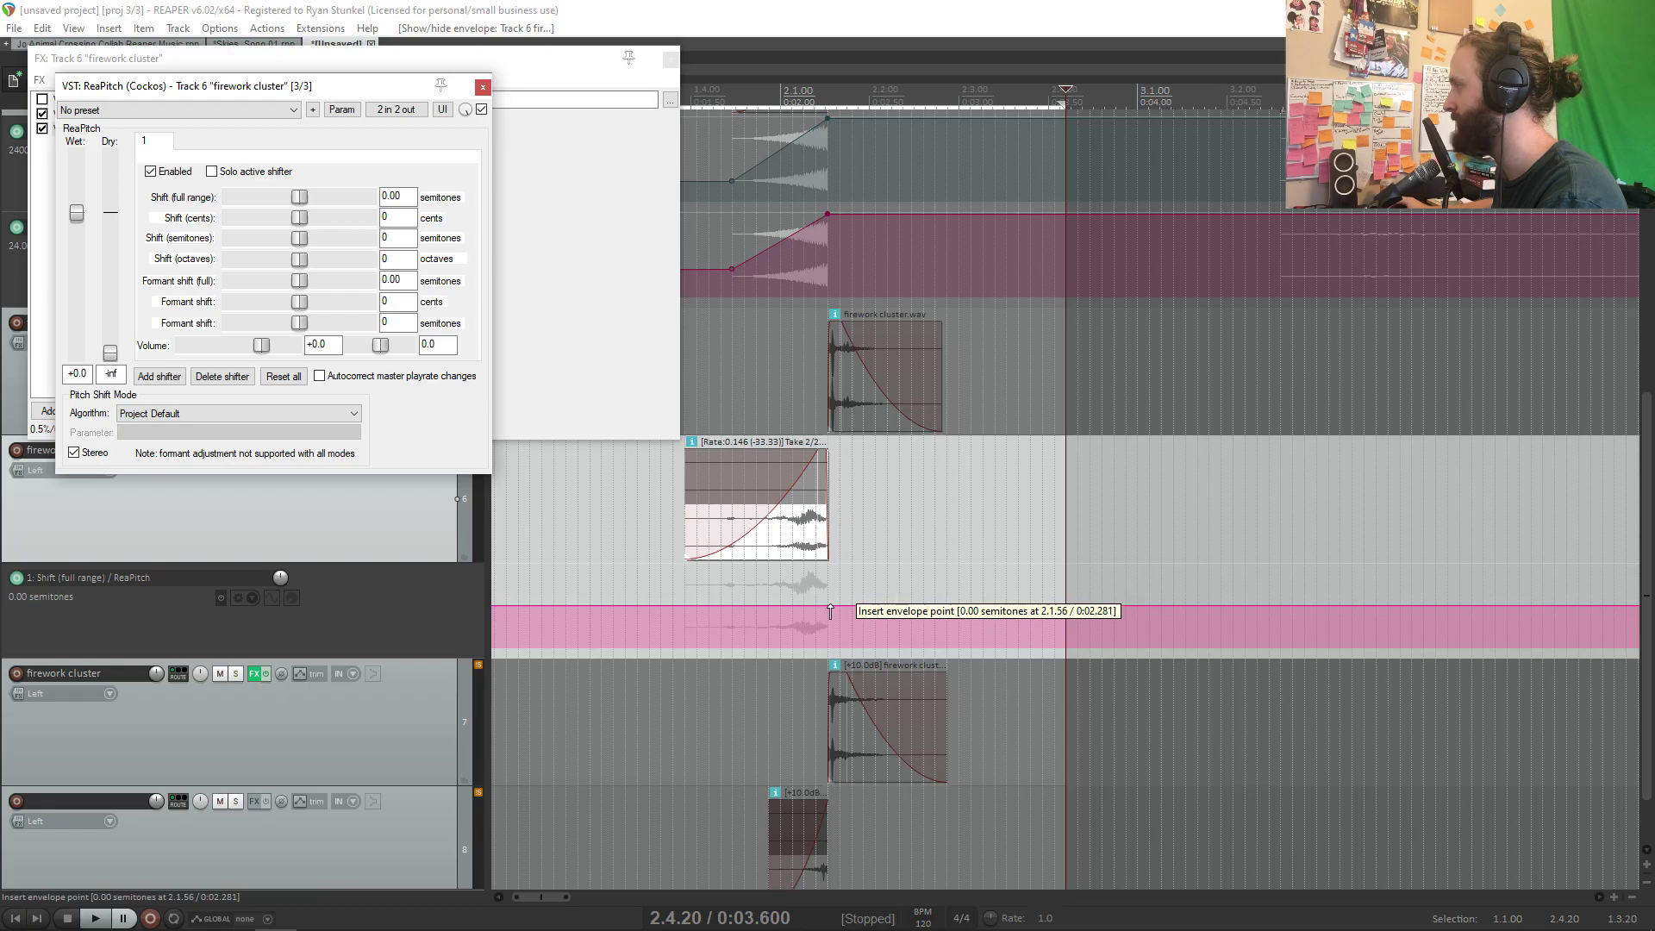
{"action": "left_click", "coordinate": [829, 608]}
{"action": "left_click", "coordinate": [689, 608]}
{"action": "key", "text": "ctrl+z"}
{"action": "key", "text": "ctrl+z"}
{"action": "left_click", "coordinate": [829, 607]}
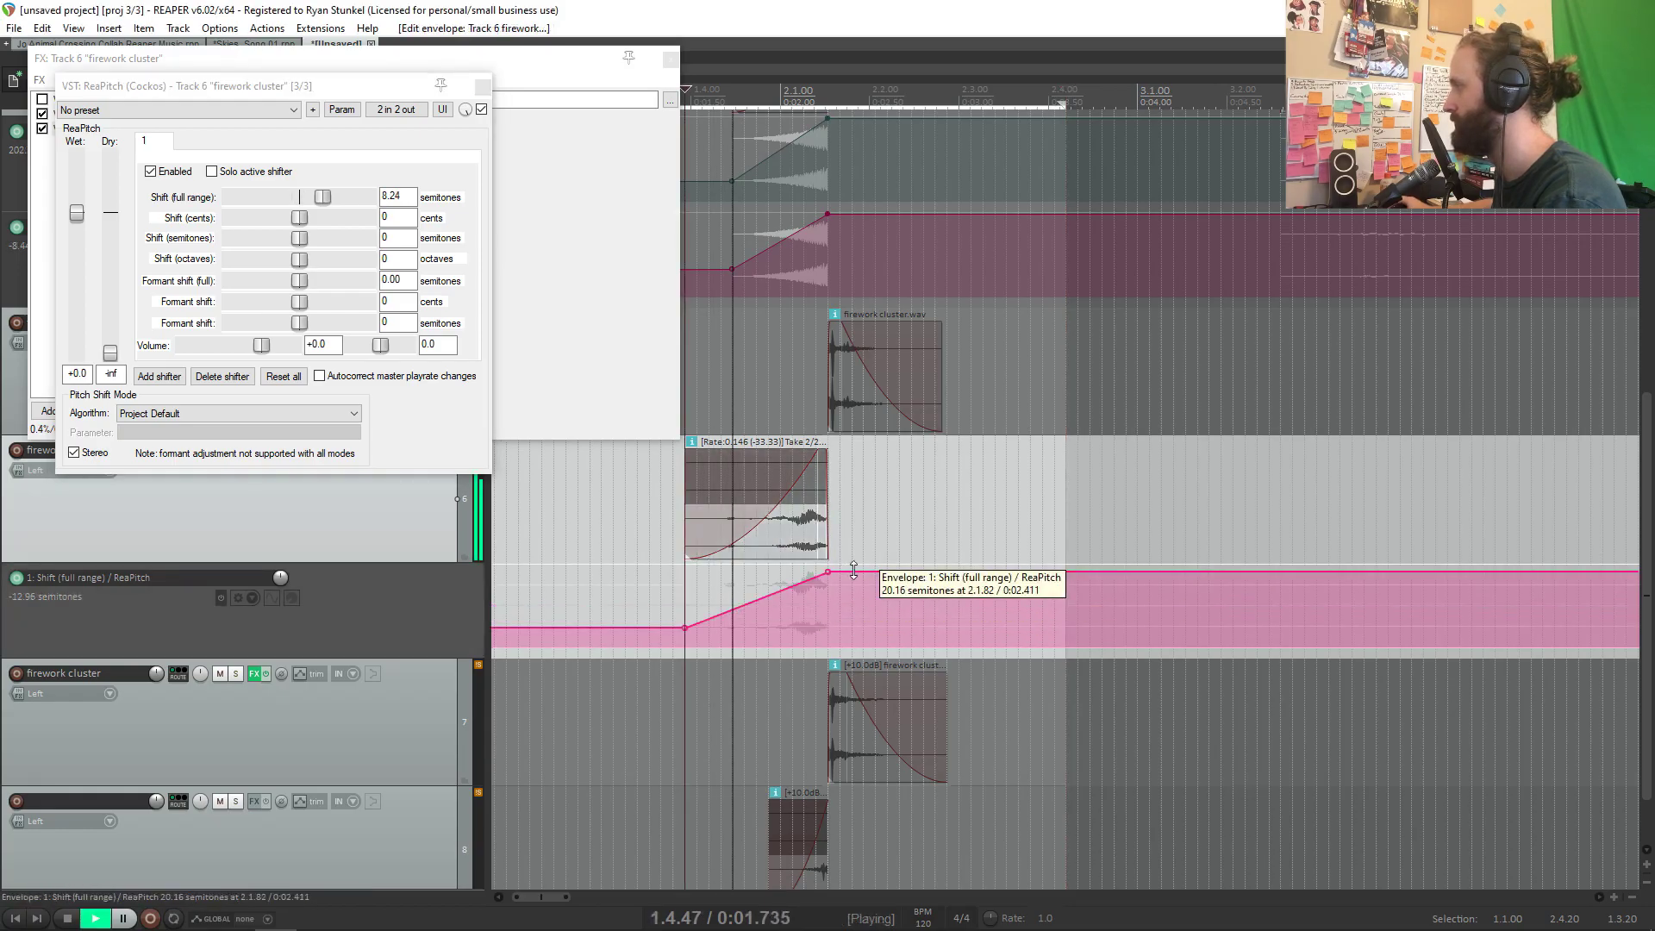
{"action": "left_click_drag", "start_coordinate": [853, 570], "coordinate": [855, 586]}
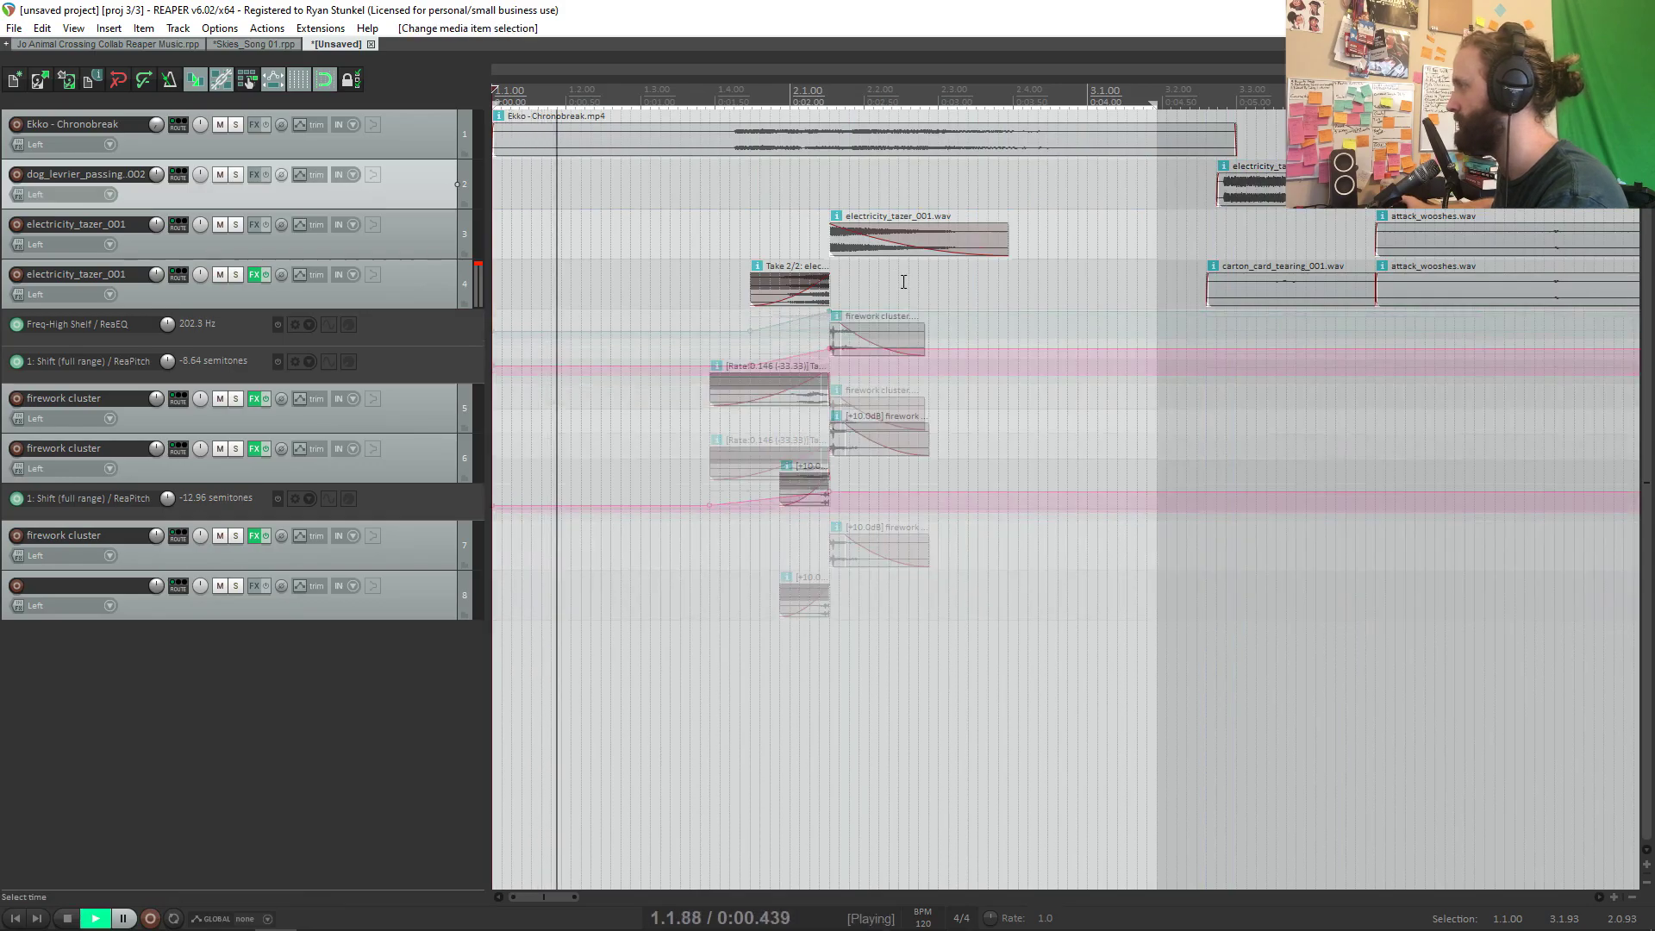
Step: Hide all track envelopes and audition the full mix from the beginning
{"action": "key", "text": "v"}
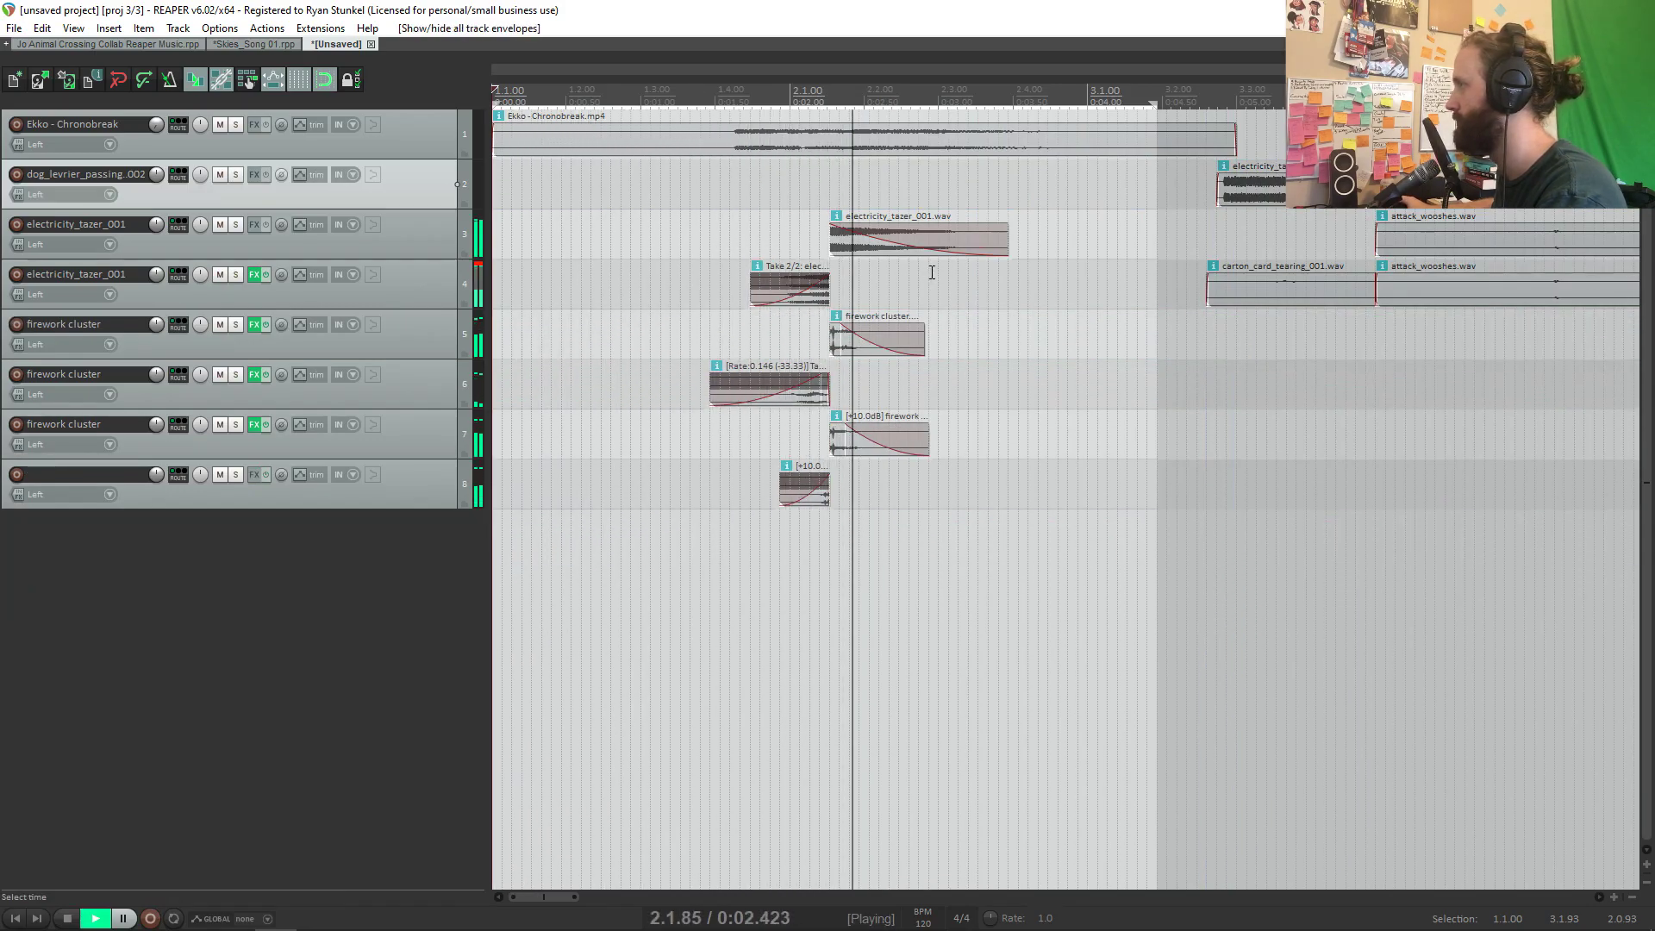
{"action": "key", "text": "space"}
{"action": "scroll", "coordinate": [767, 231], "scroll_direction": "up", "scroll_amount": 3}
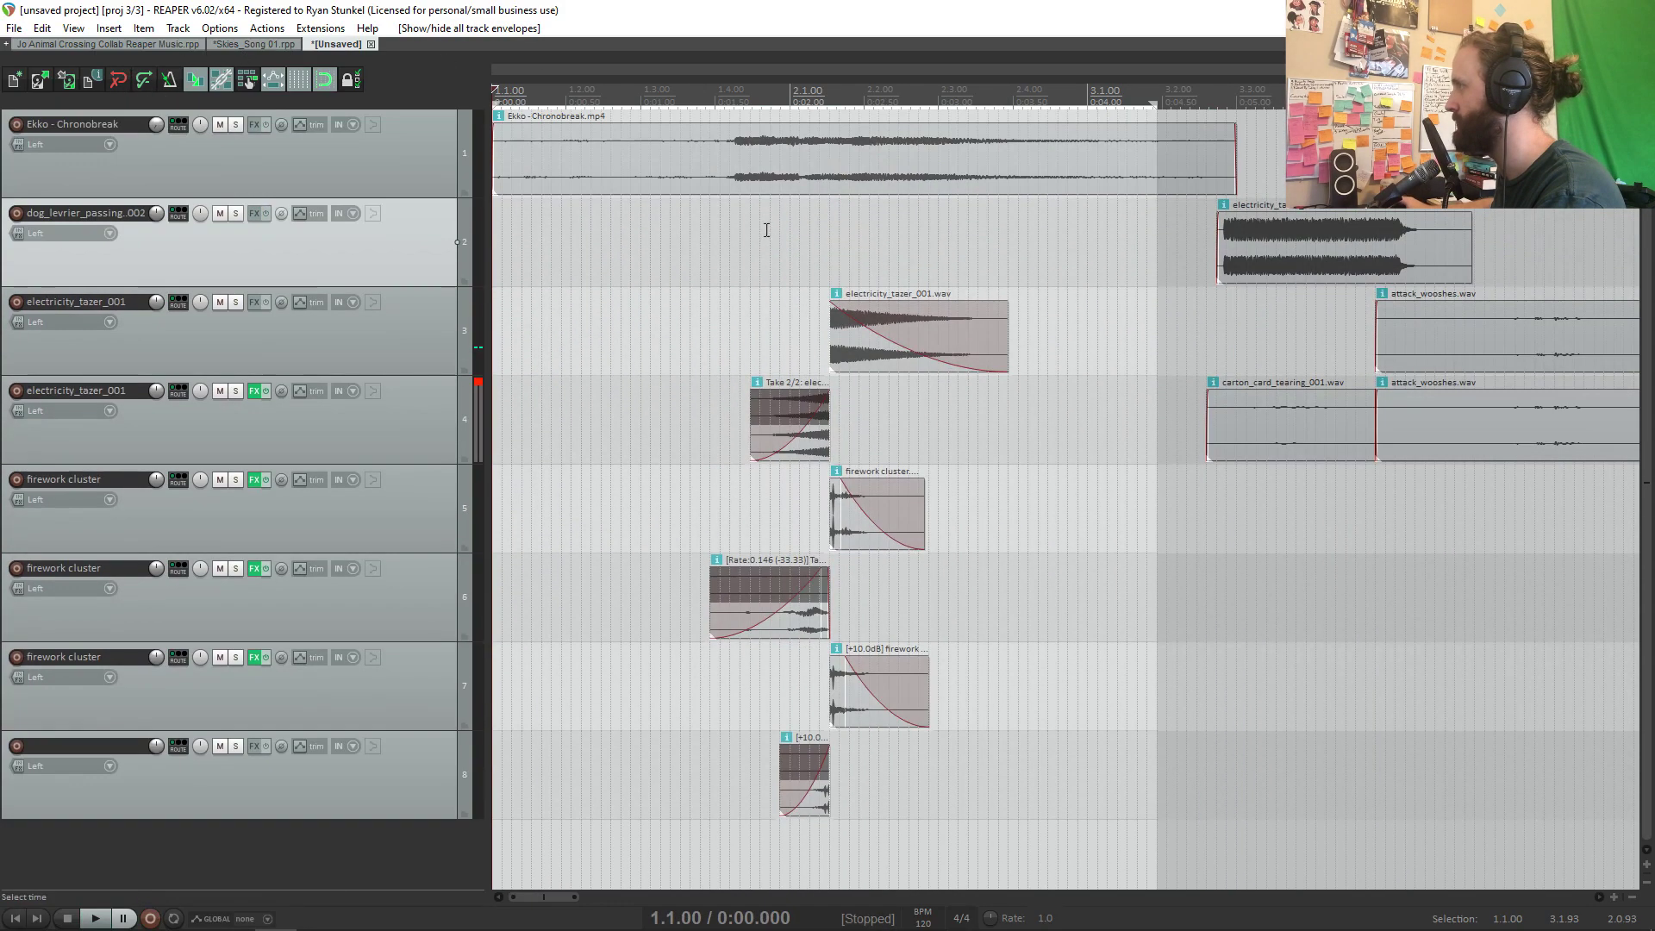
Step: Solo the third track holding the faded tazer clip, add ReaPitch and show its full-range shift envelope
{"action": "left_click", "coordinate": [338, 370]}
{"action": "left_click", "coordinate": [235, 302]}
{"action": "left_click", "coordinate": [255, 302]}
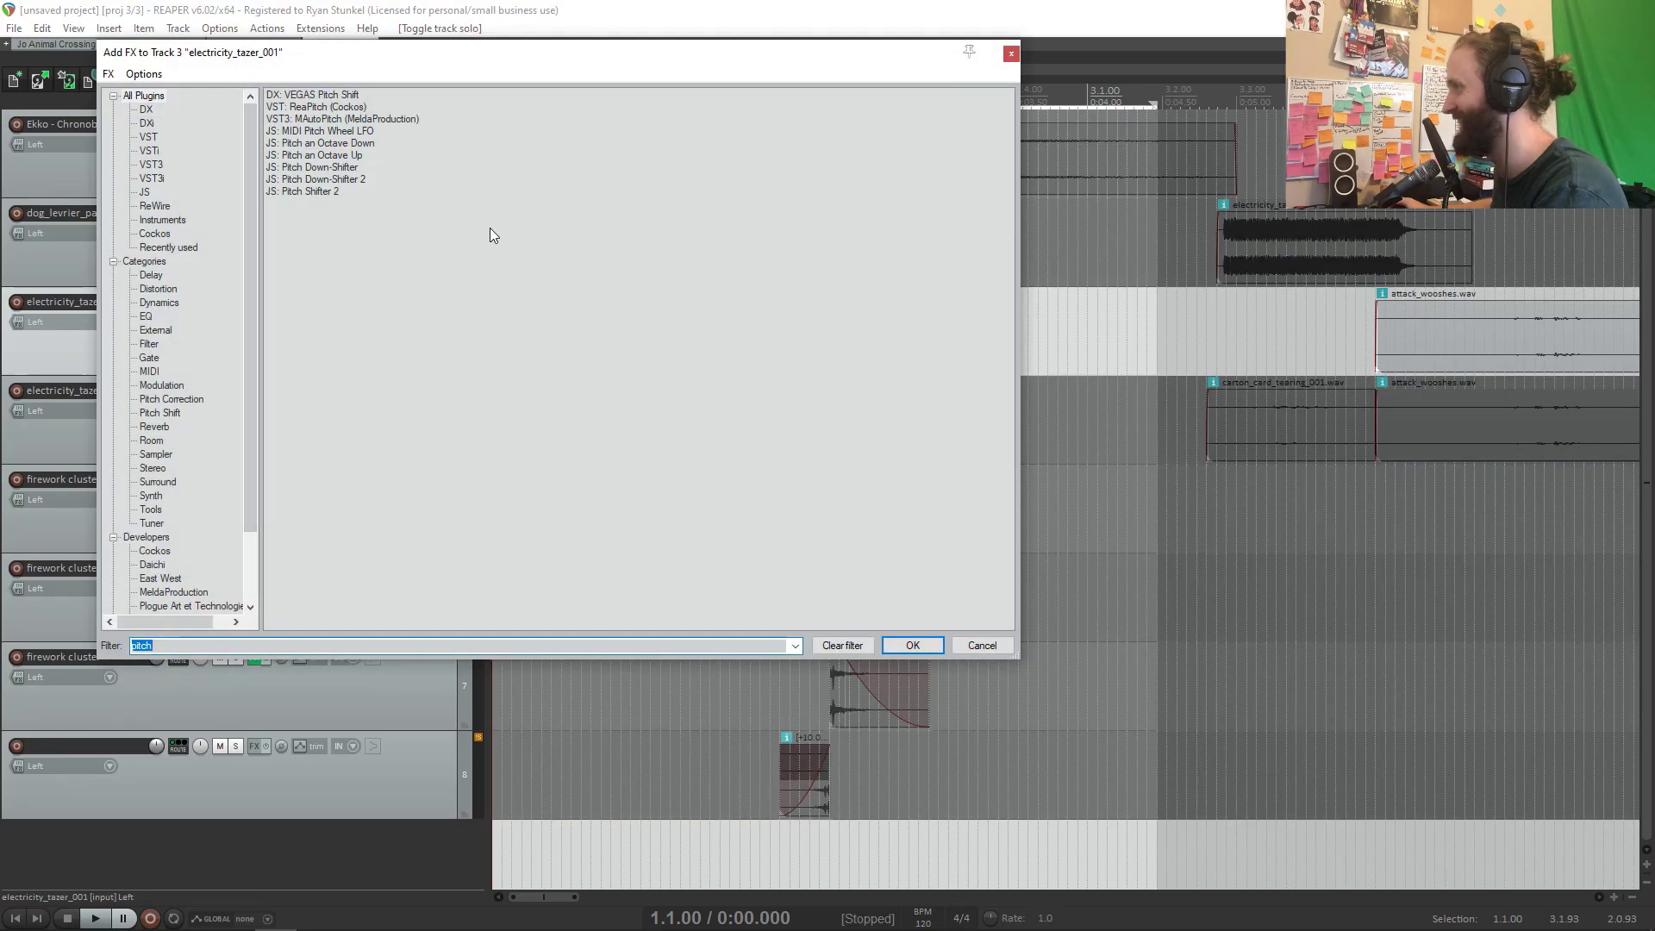
{"action": "double_click", "coordinate": [328, 108]}
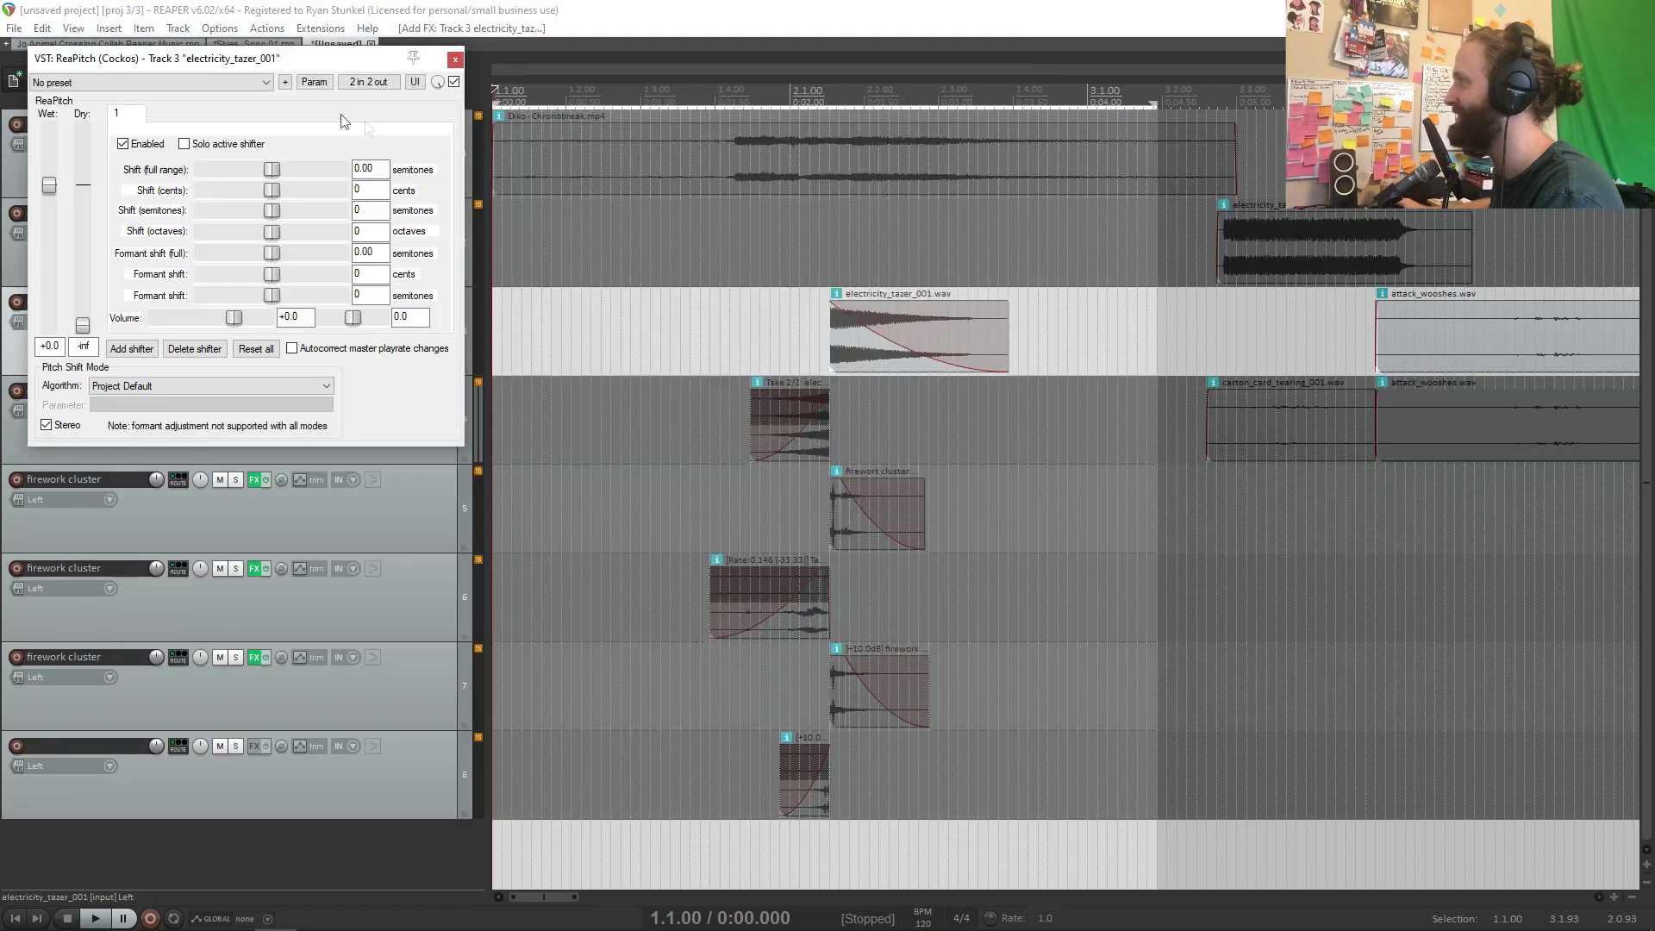
{"action": "left_click", "coordinate": [320, 84]}
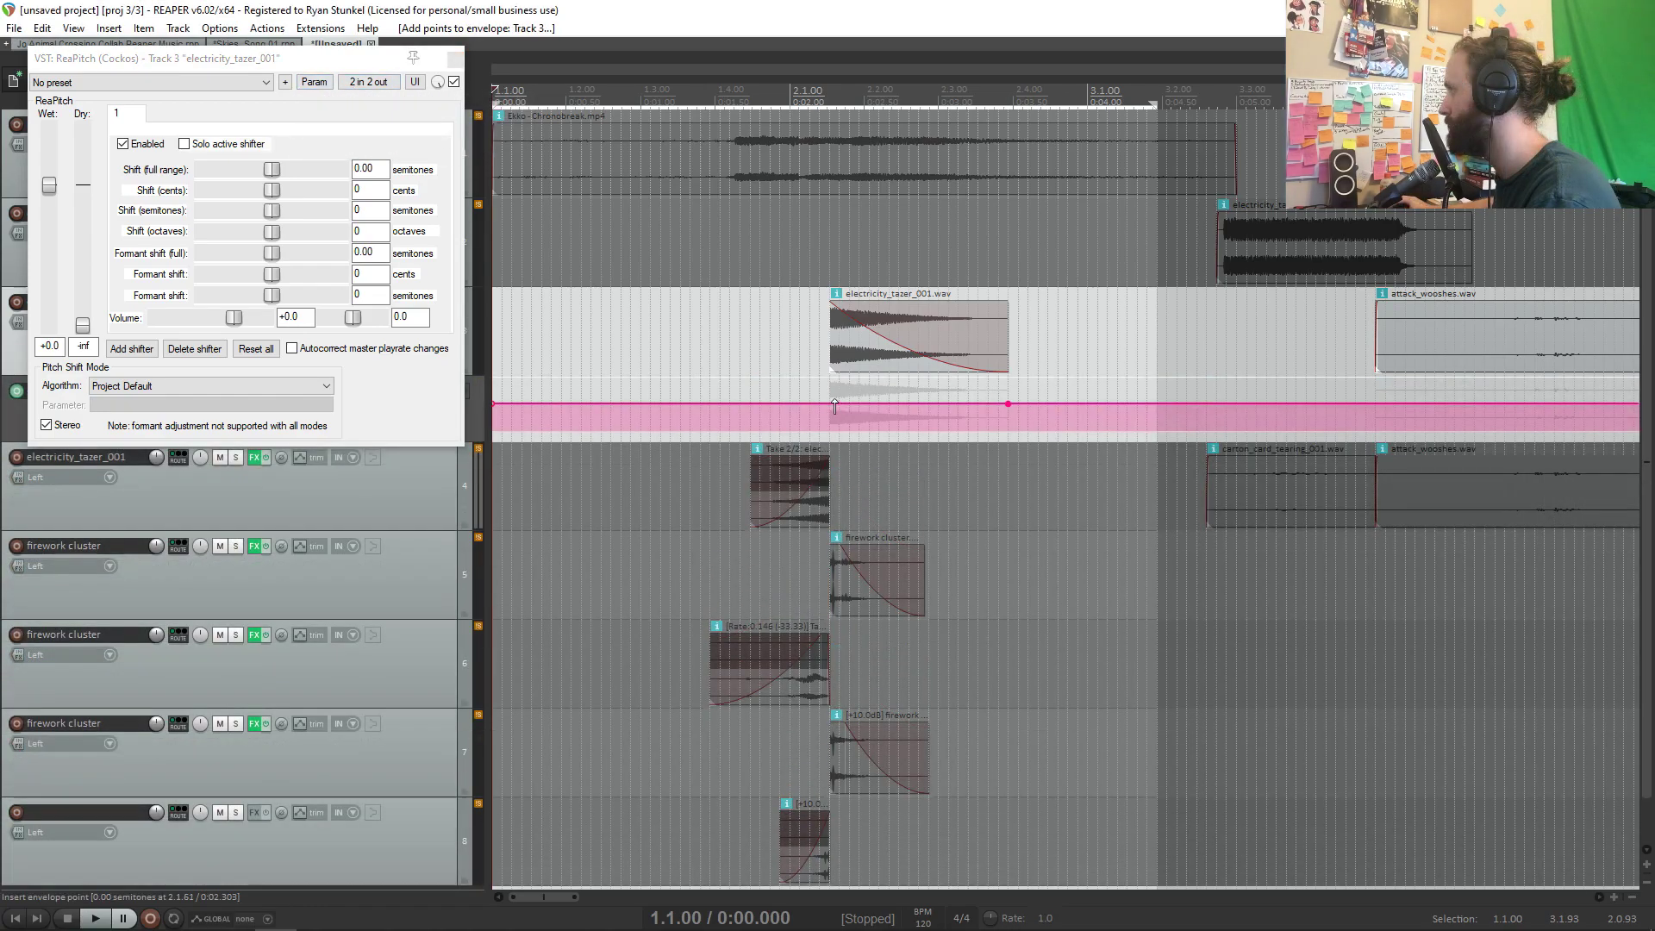
Step: Shape the shift envelope into a curved drop from 0 semitones across the tazer clip, and duplicate and solo the track
{"action": "left_click", "coordinate": [833, 405]}
{"action": "left_click_drag", "start_coordinate": [1033, 403], "coordinate": [1075, 501]}
{"action": "left_click_drag", "start_coordinate": [909, 415], "coordinate": [852, 422]}
{"action": "left_click", "coordinate": [809, 341]}
{"action": "left_click", "coordinate": [456, 61]}
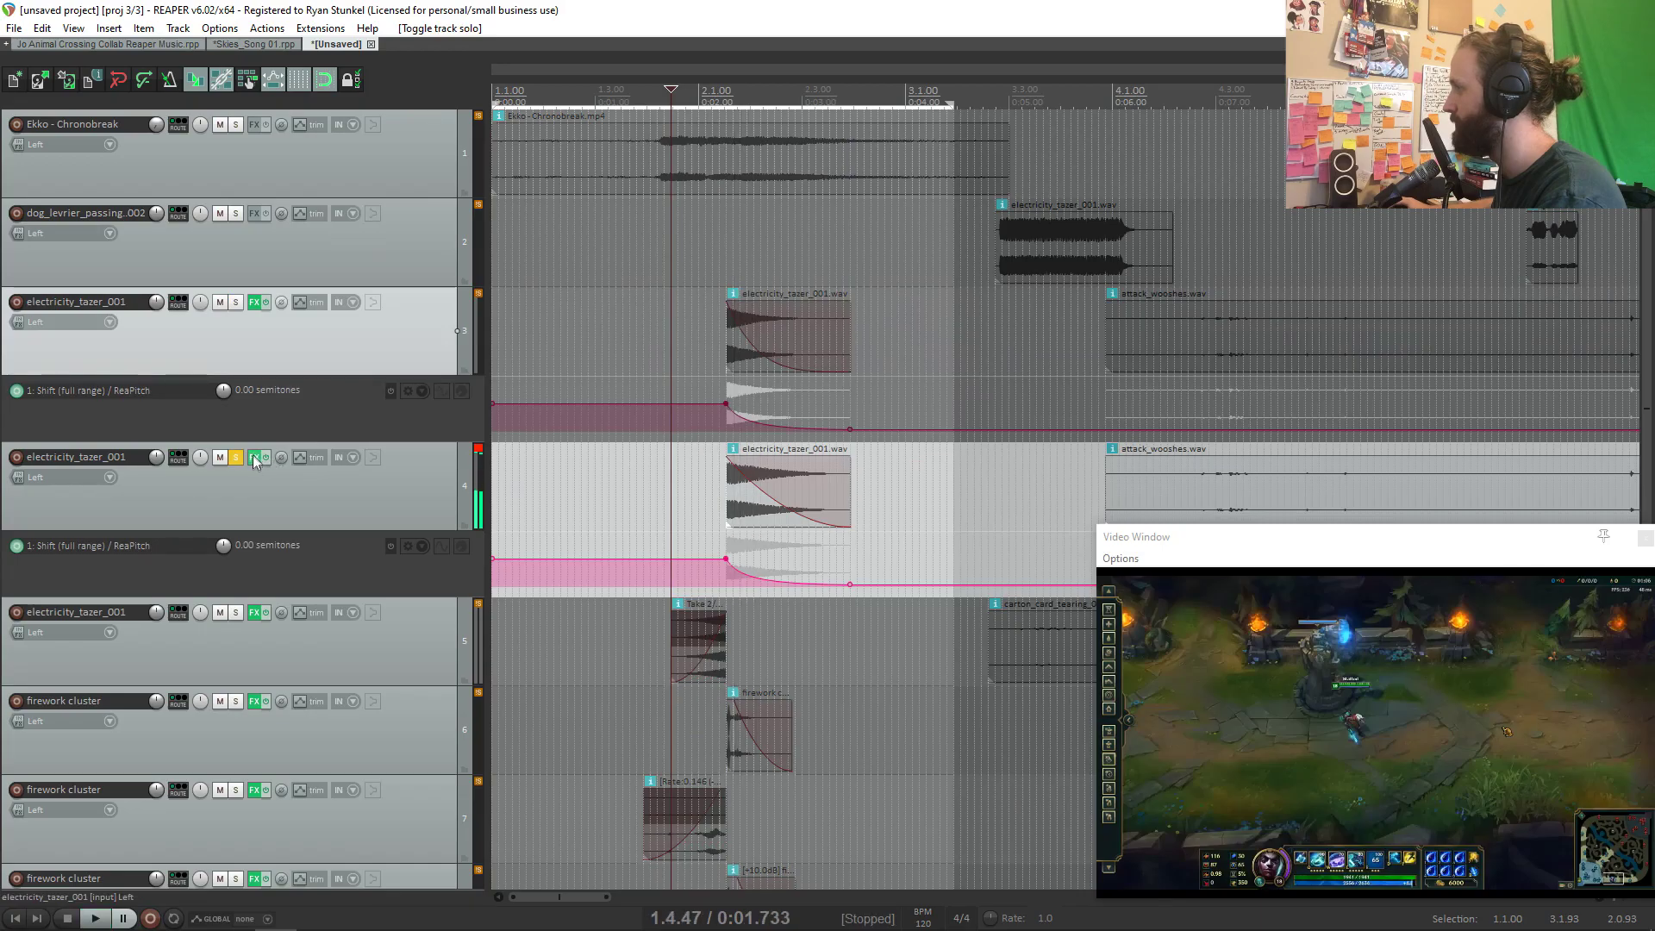
Step: Add ReaEQ to the duplicated tazer track, boosting band 2 by 18 dB at 102 Hz and cutting the highs
{"action": "left_click", "coordinate": [254, 458]}
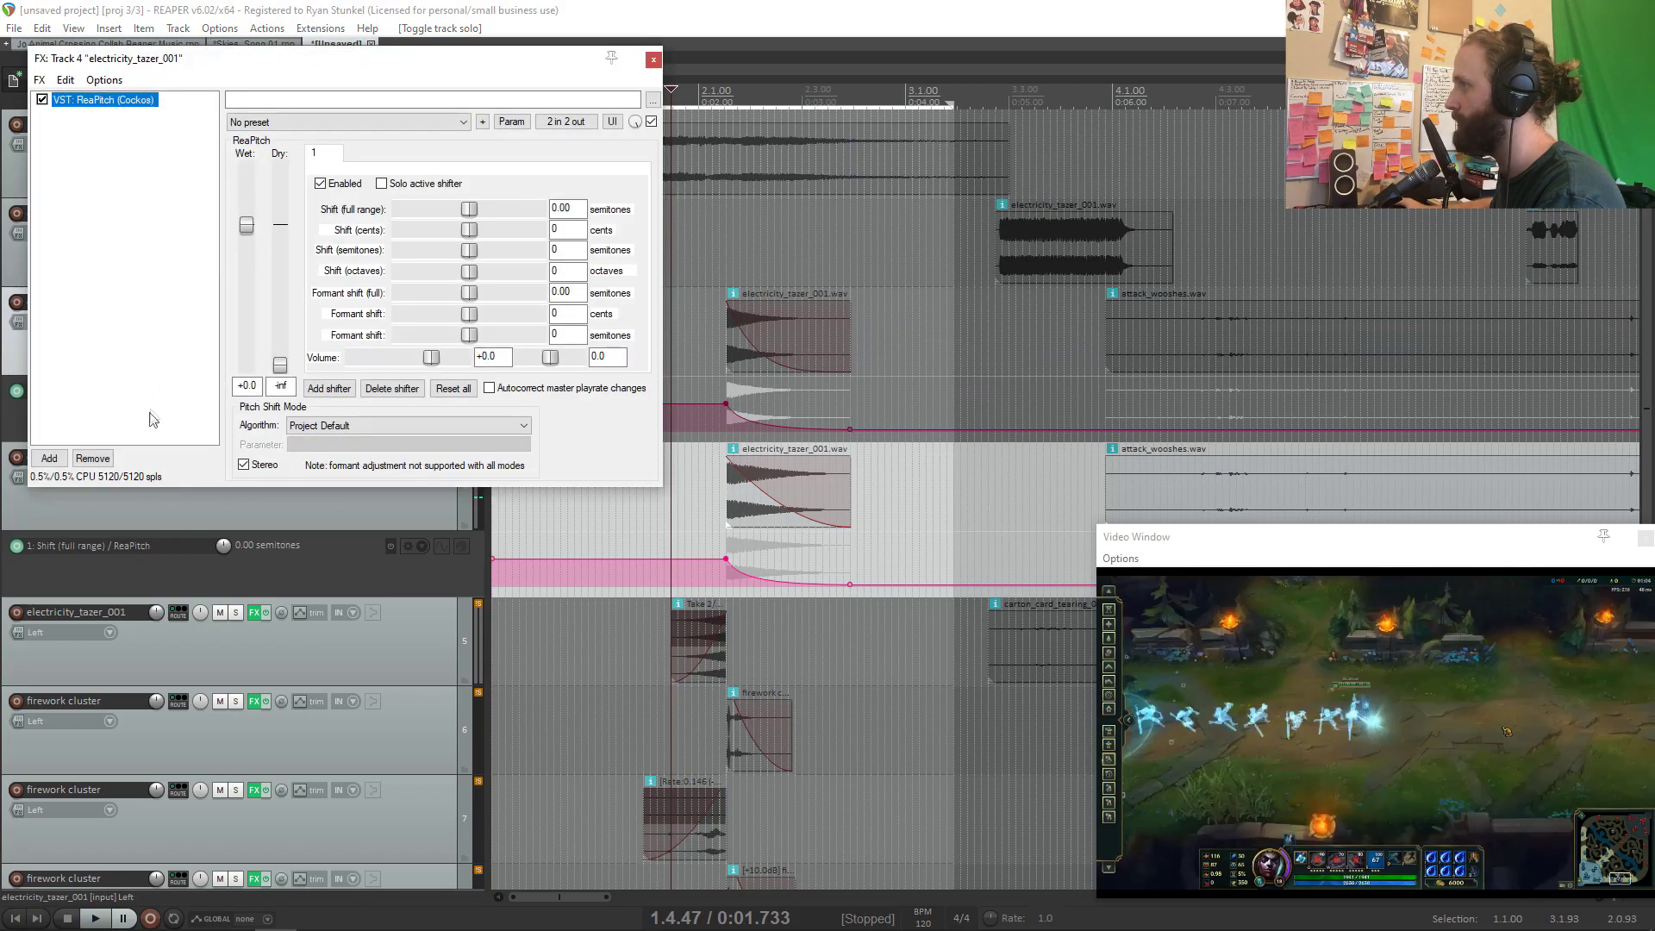
{"action": "left_click", "coordinate": [54, 461]}
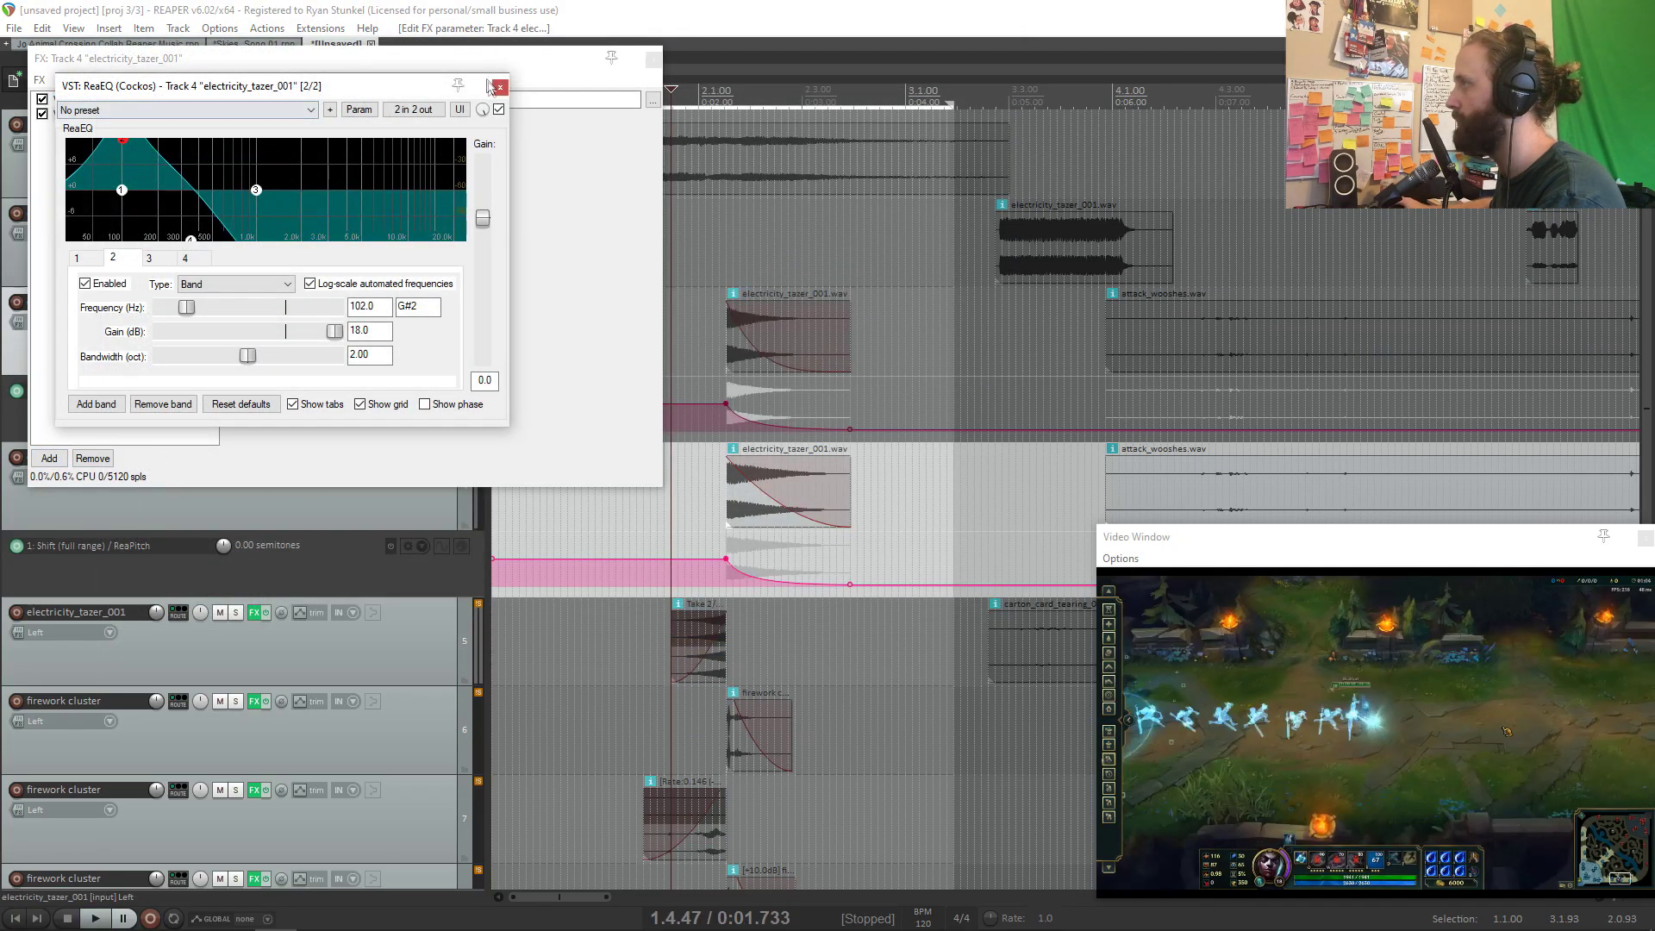
{"action": "left_click", "coordinate": [495, 87]}
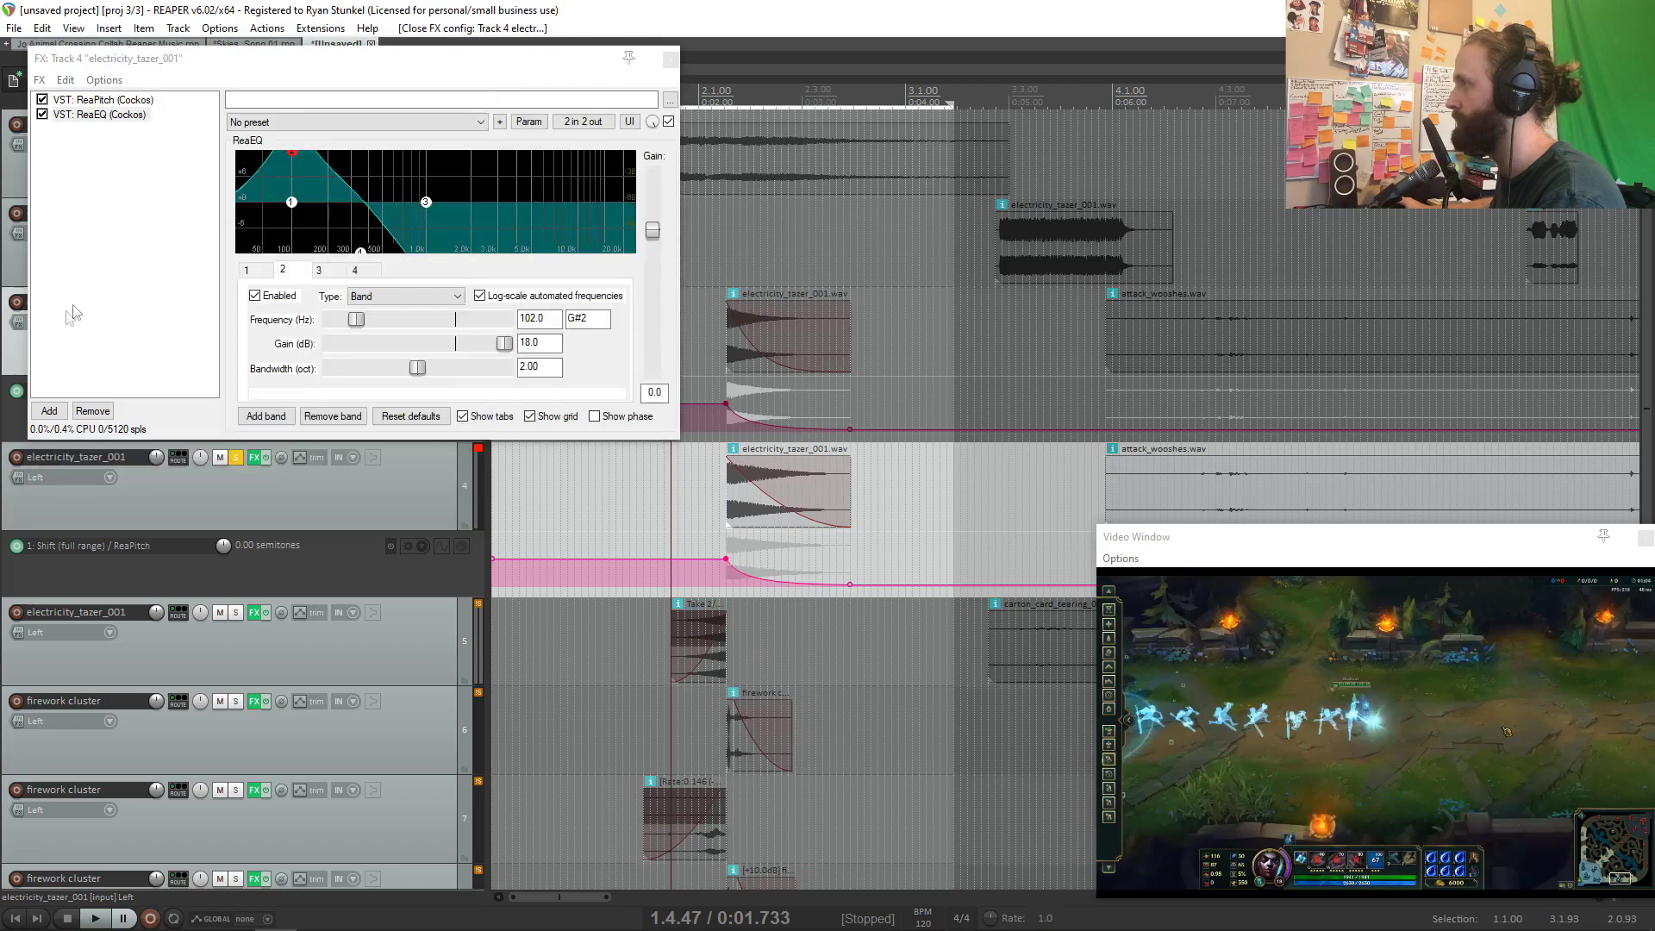
Step: Add the CLA-3A Stereo compressor after the EQ on the duplicated tazer track, adjust its gain and peak reduction, and audition it
{"action": "left_click", "coordinate": [67, 414]}
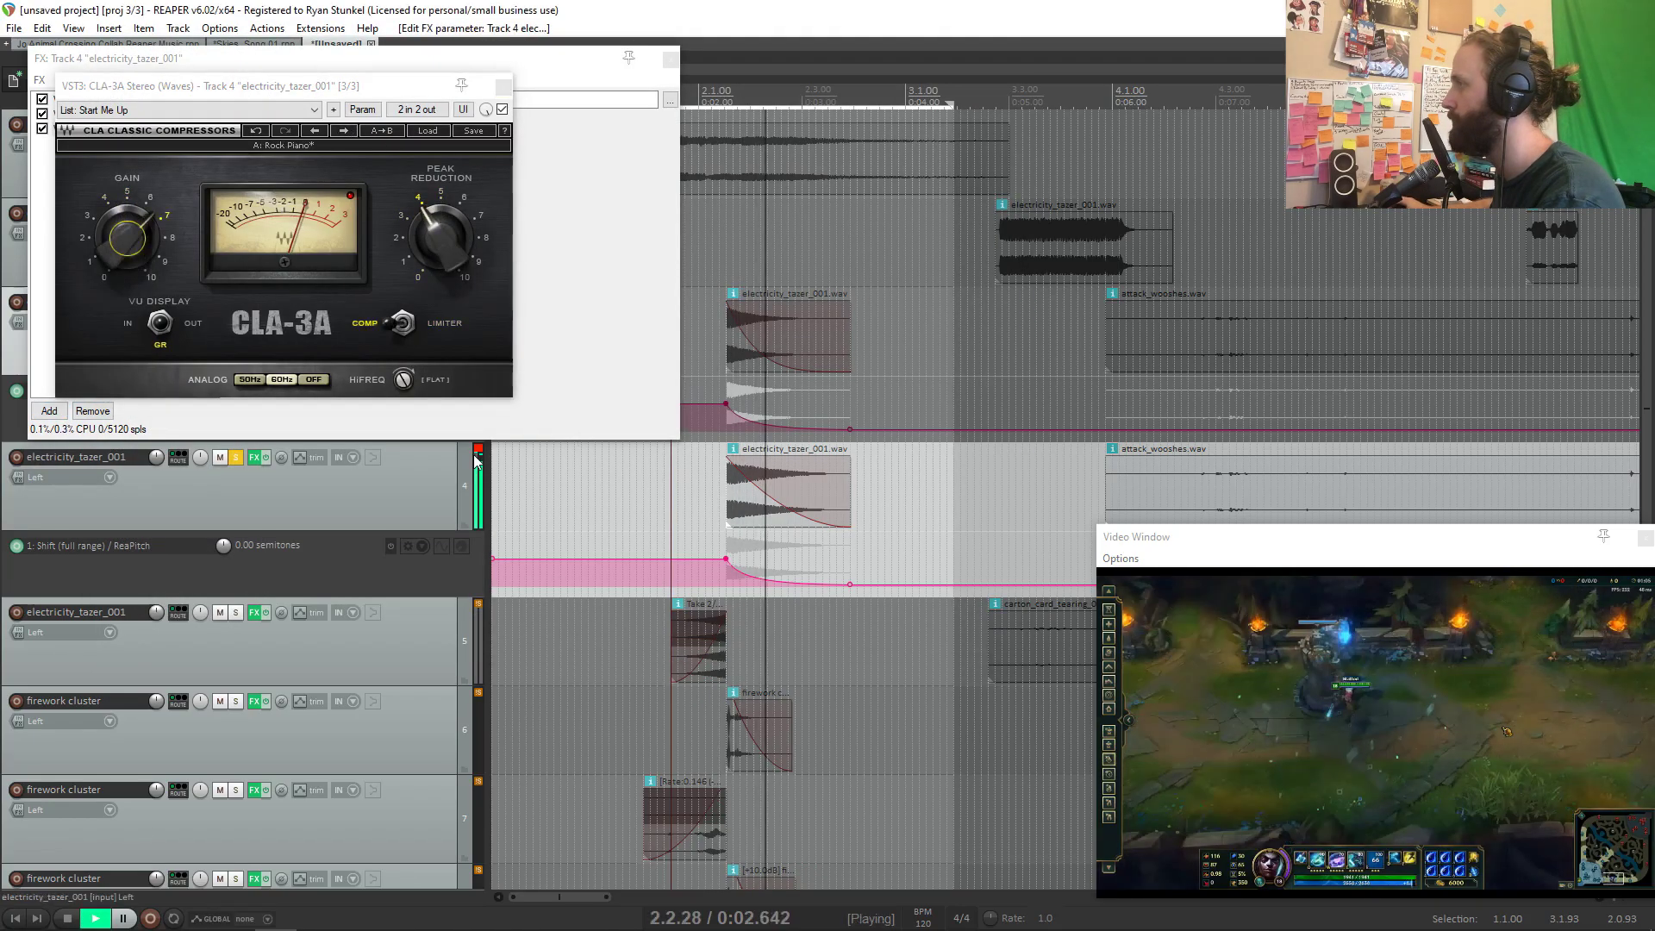
{"action": "key", "text": "space"}
{"action": "left_click", "coordinate": [462, 429]}
{"action": "left_click", "coordinate": [120, 130]}
{"action": "double_click", "coordinate": [135, 128]}
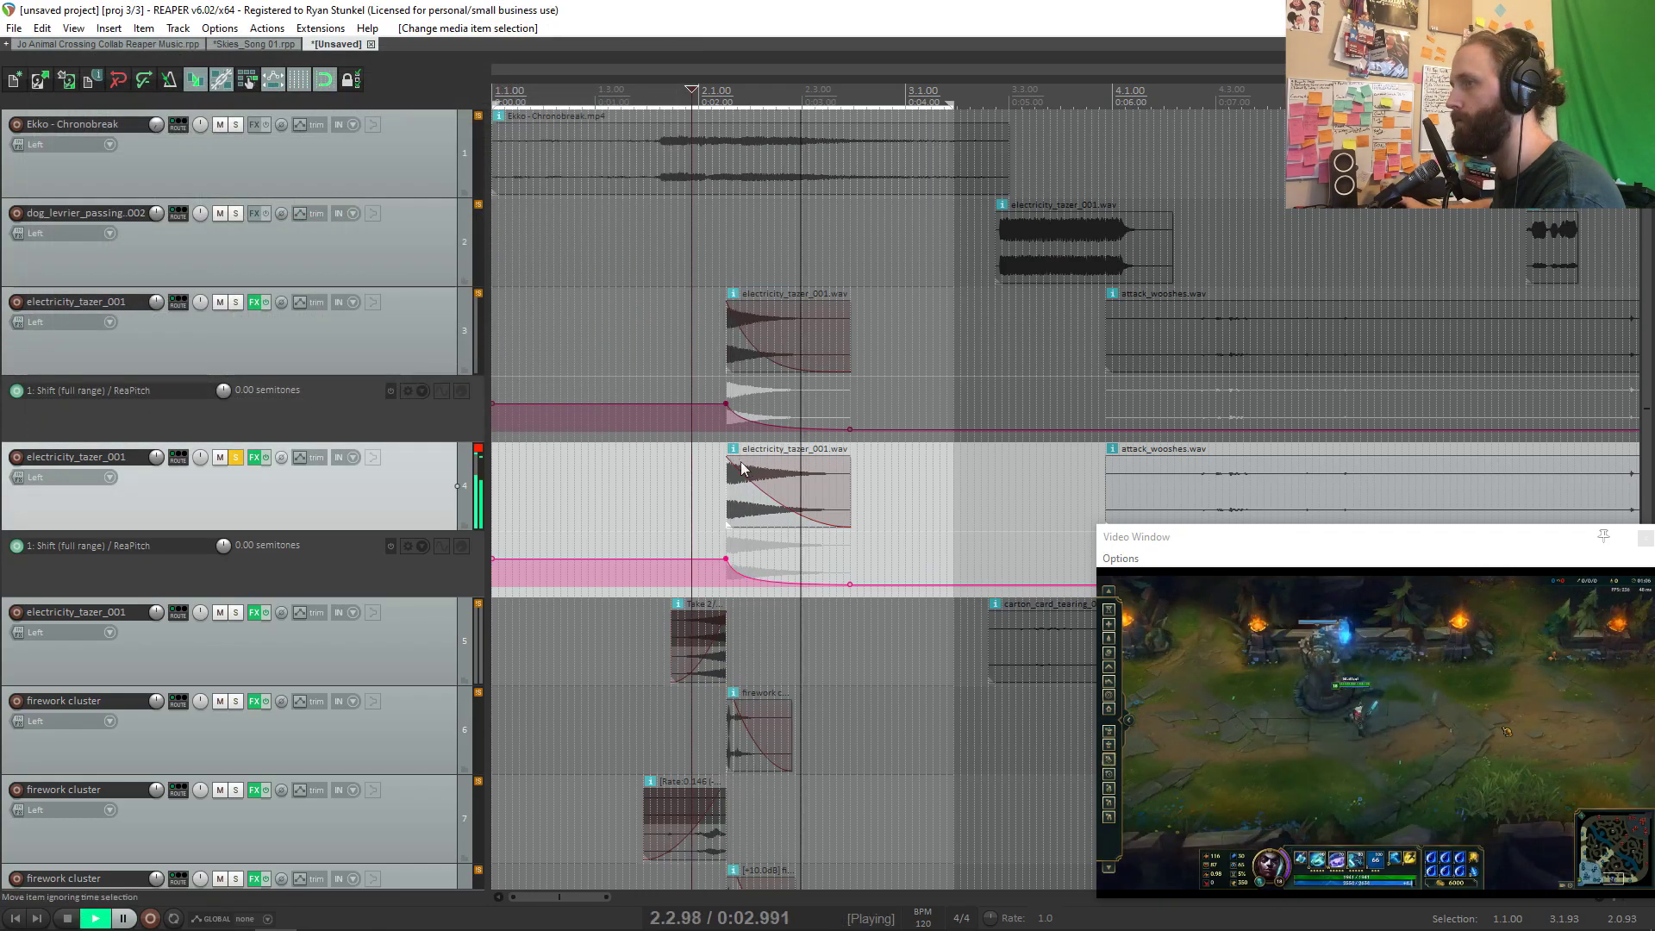
Step: Solo the original tazer track alongside its duplicate and audition both layers together
{"action": "key", "text": "space"}
{"action": "left_click", "coordinate": [240, 306]}
{"action": "key", "text": "space"}
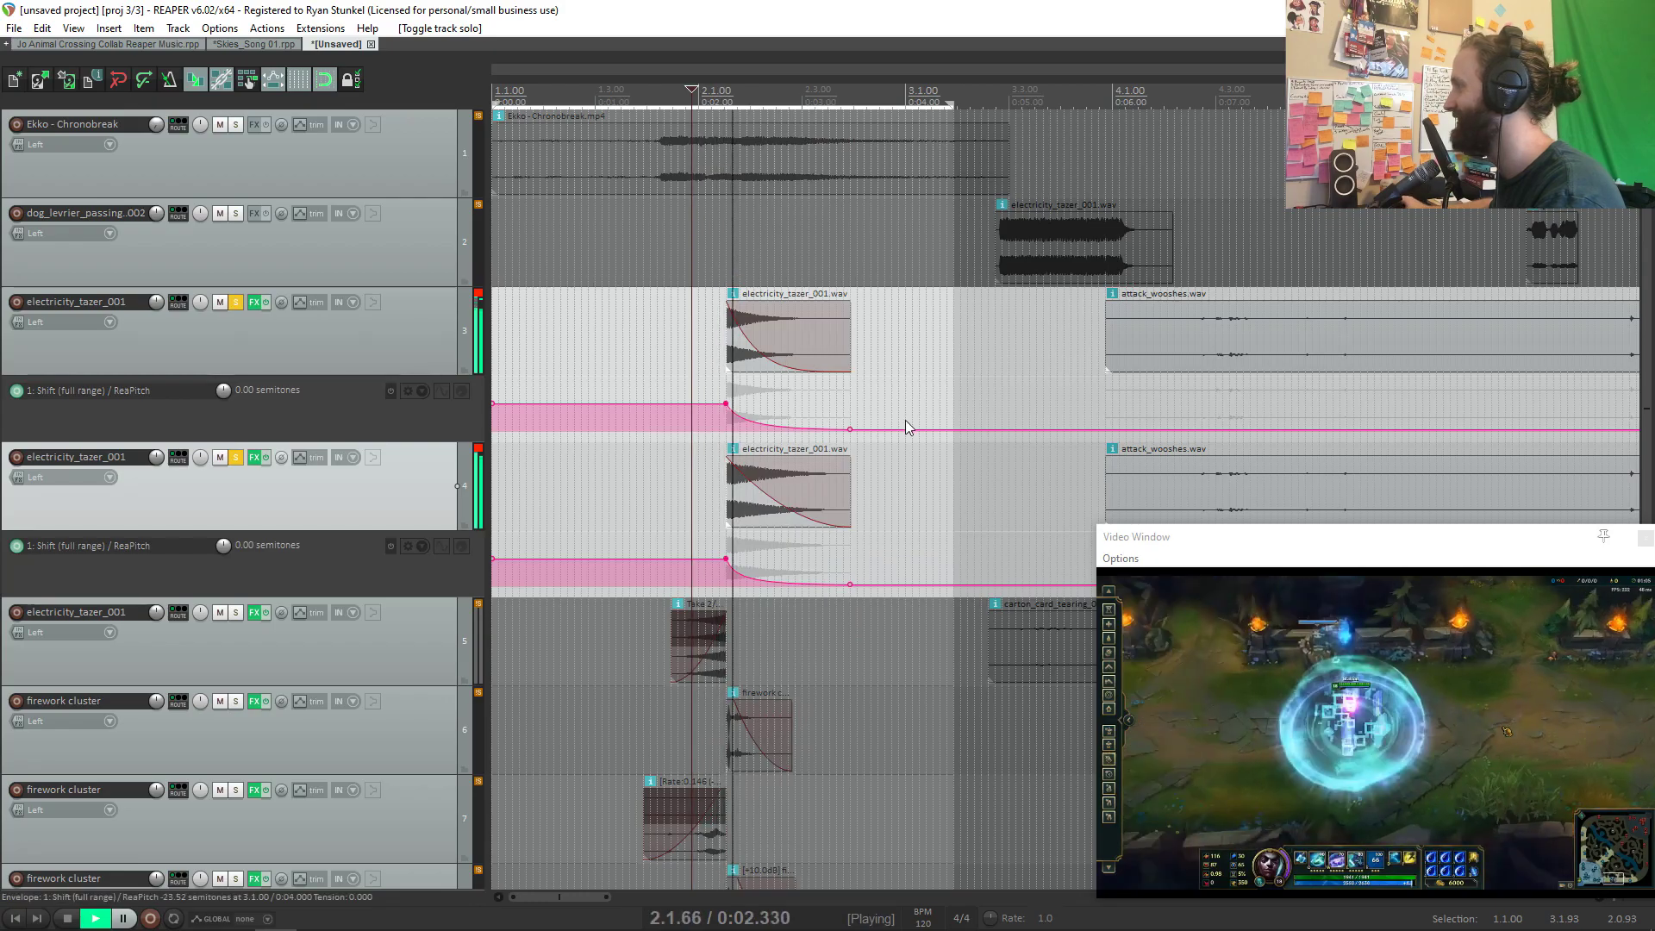
{"action": "key", "text": "space"}
Step: Add ReaEQ to the original tazer track with band 3 at -inf gain, automate its frequency downward across the clip and audition it
{"action": "left_click", "coordinate": [306, 323]}
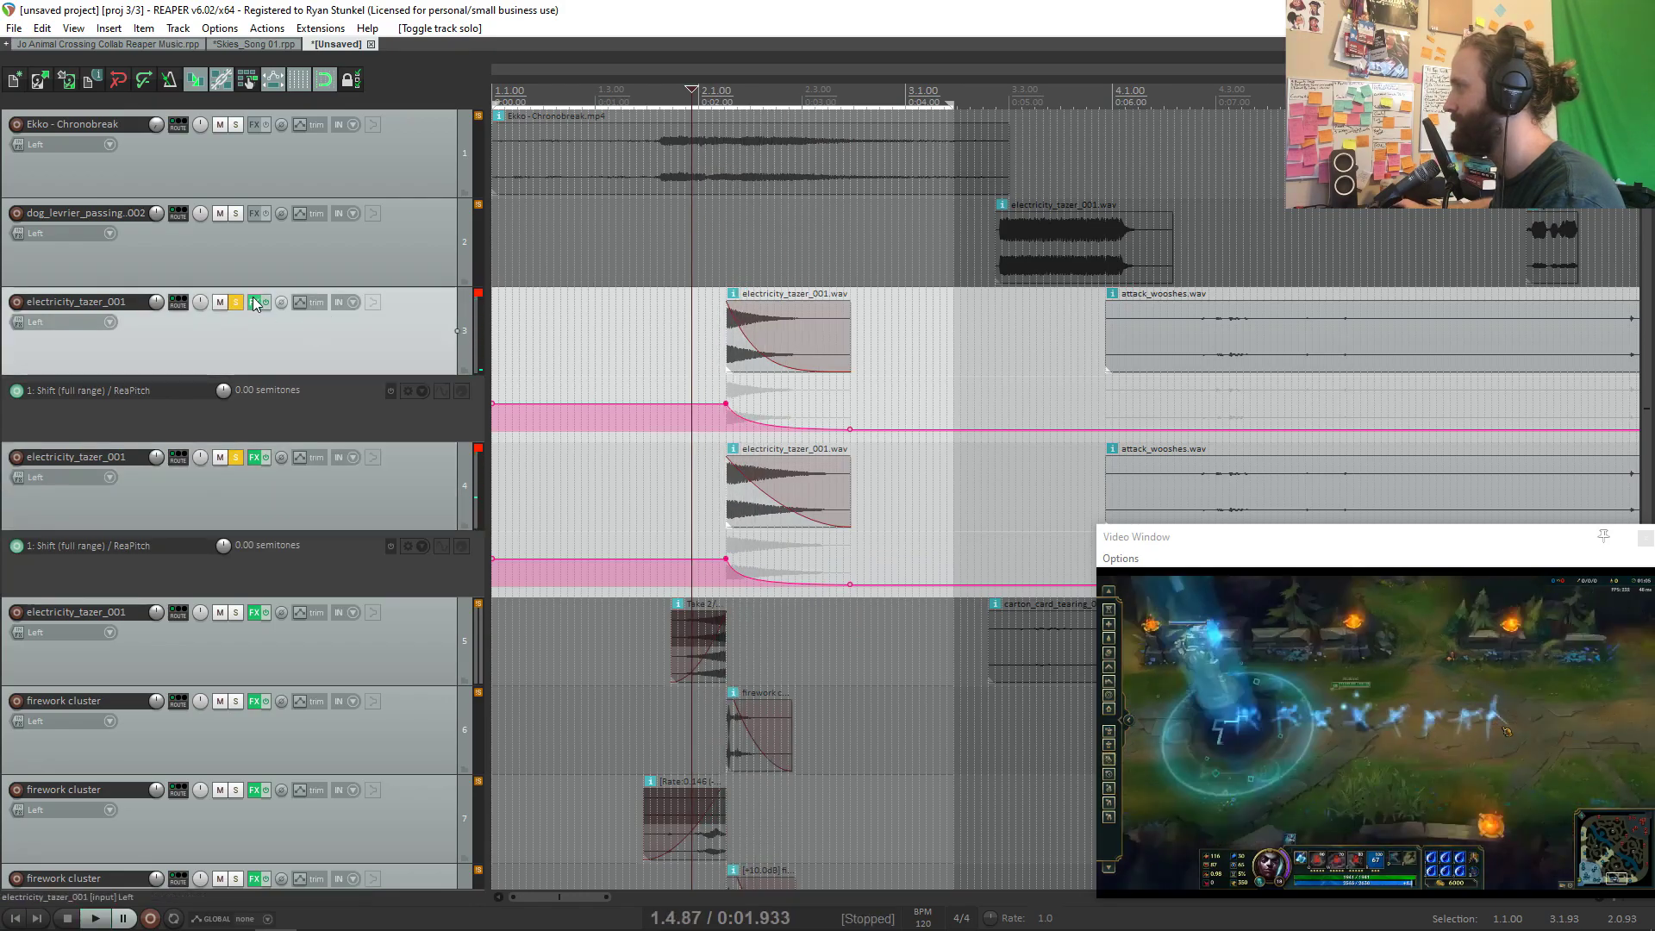
{"action": "left_click", "coordinate": [254, 302]}
{"action": "left_click", "coordinate": [61, 458]}
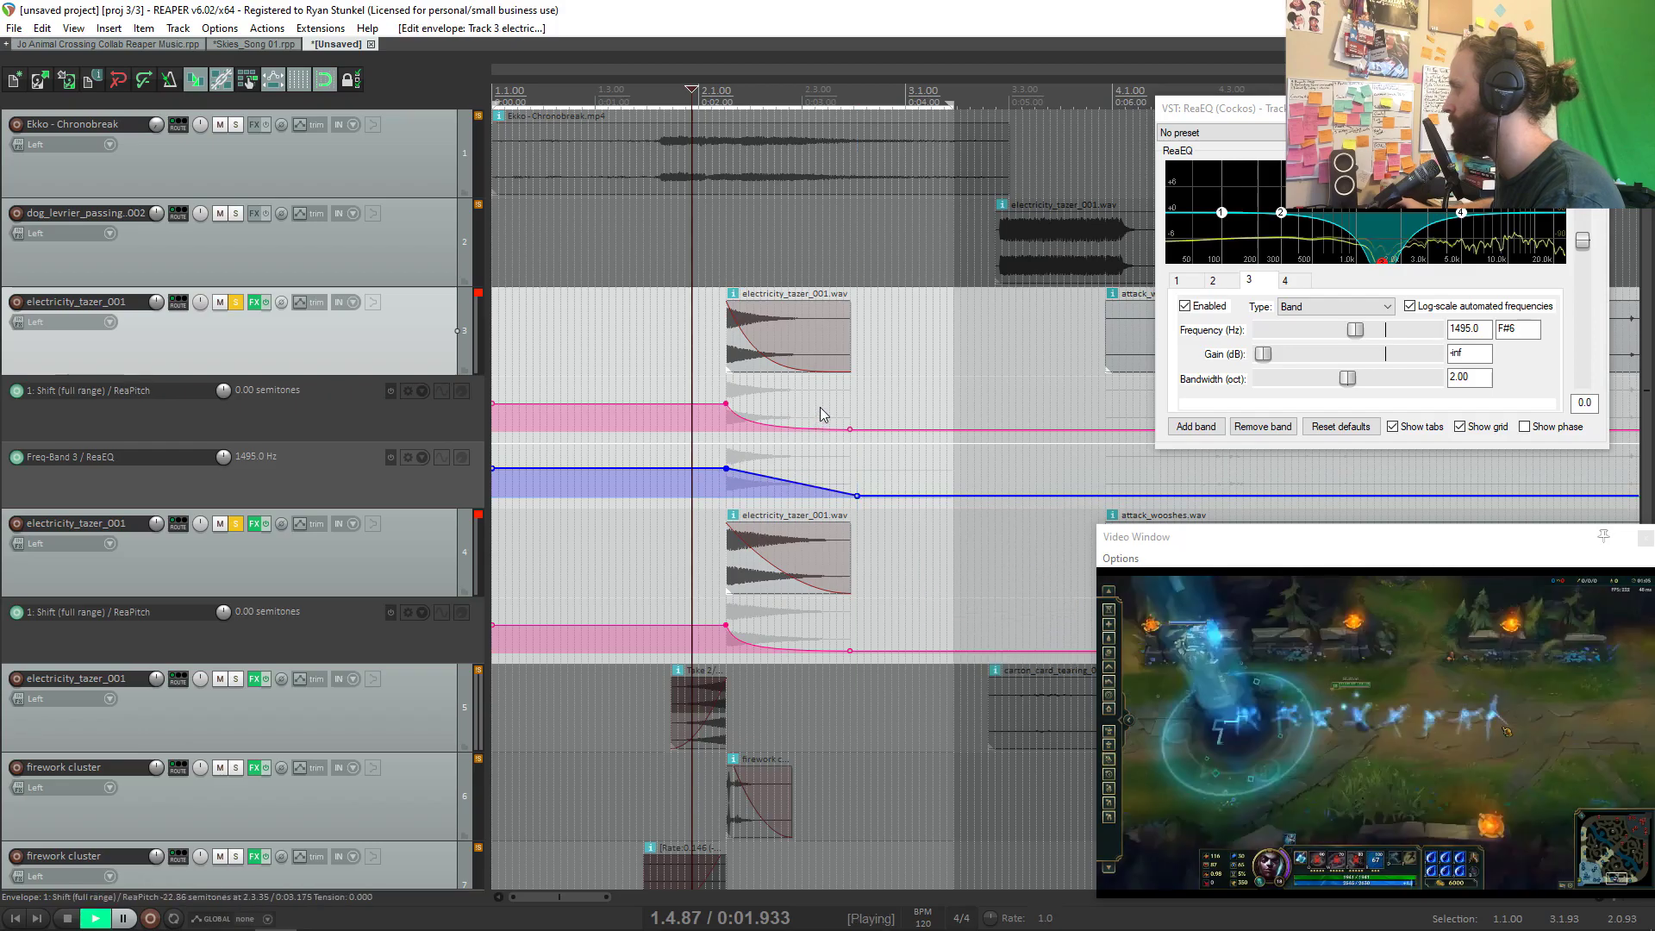
{"action": "key", "text": "space"}
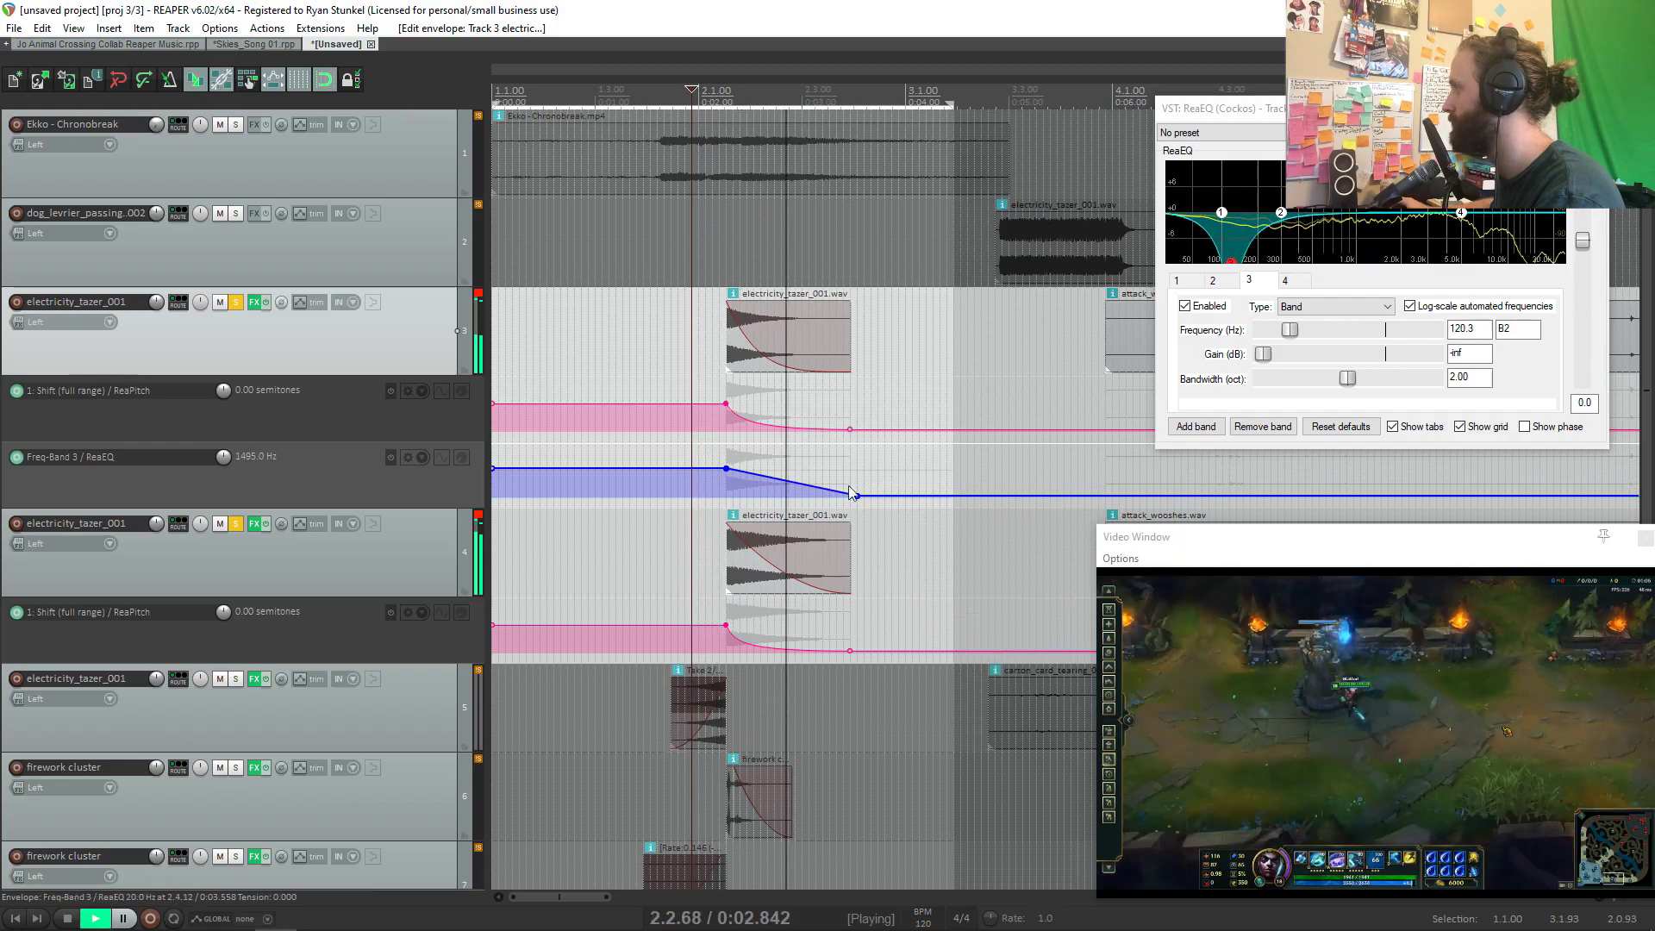
{"action": "key", "text": "space"}
Step: Redraw the band 3 frequency envelope freehand as rapid up-and-down sweeps across the tazer clip and audition it
{"action": "mouse_move", "coordinate": [723, 492]}
{"action": "left_mouse_down"}
{"action": "mouse_move", "coordinate": [800, 445]}
{"action": "mouse_move", "coordinate": [728, 450]}
{"action": "mouse_move", "coordinate": [832, 477]}
{"action": "mouse_move", "coordinate": [857, 504]}
{"action": "mouse_move", "coordinate": [862, 450]}
{"action": "left_mouse_up"}
{"action": "left_click", "coordinate": [887, 367]}
{"action": "key", "text": "w"}
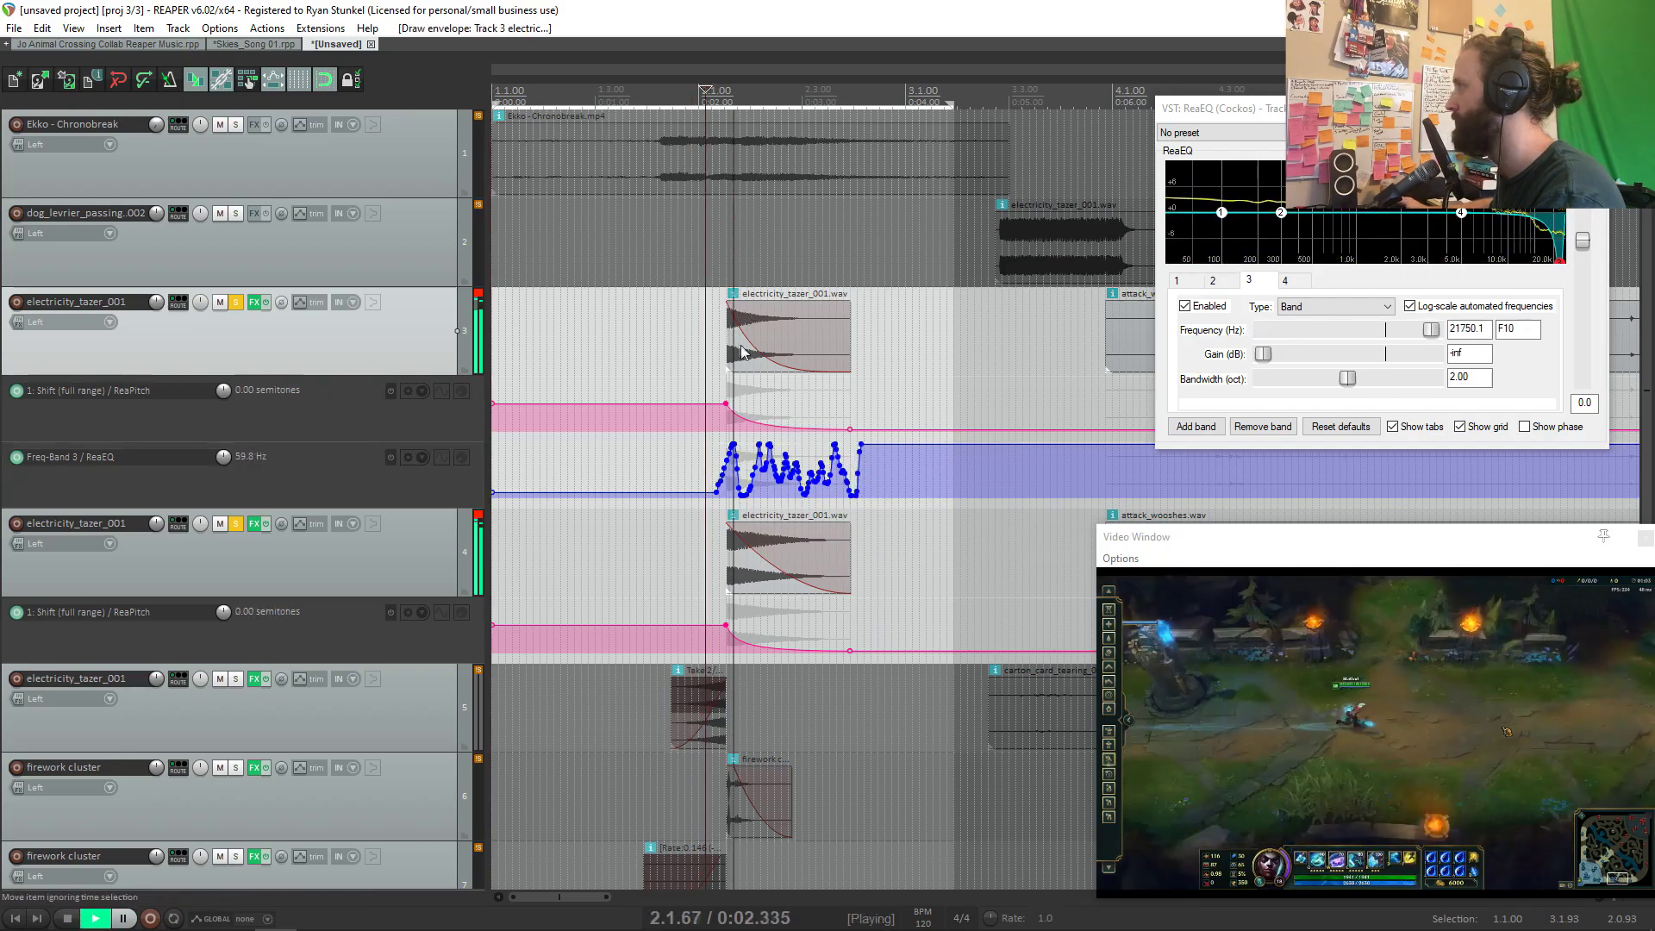
{"action": "key", "text": "space"}
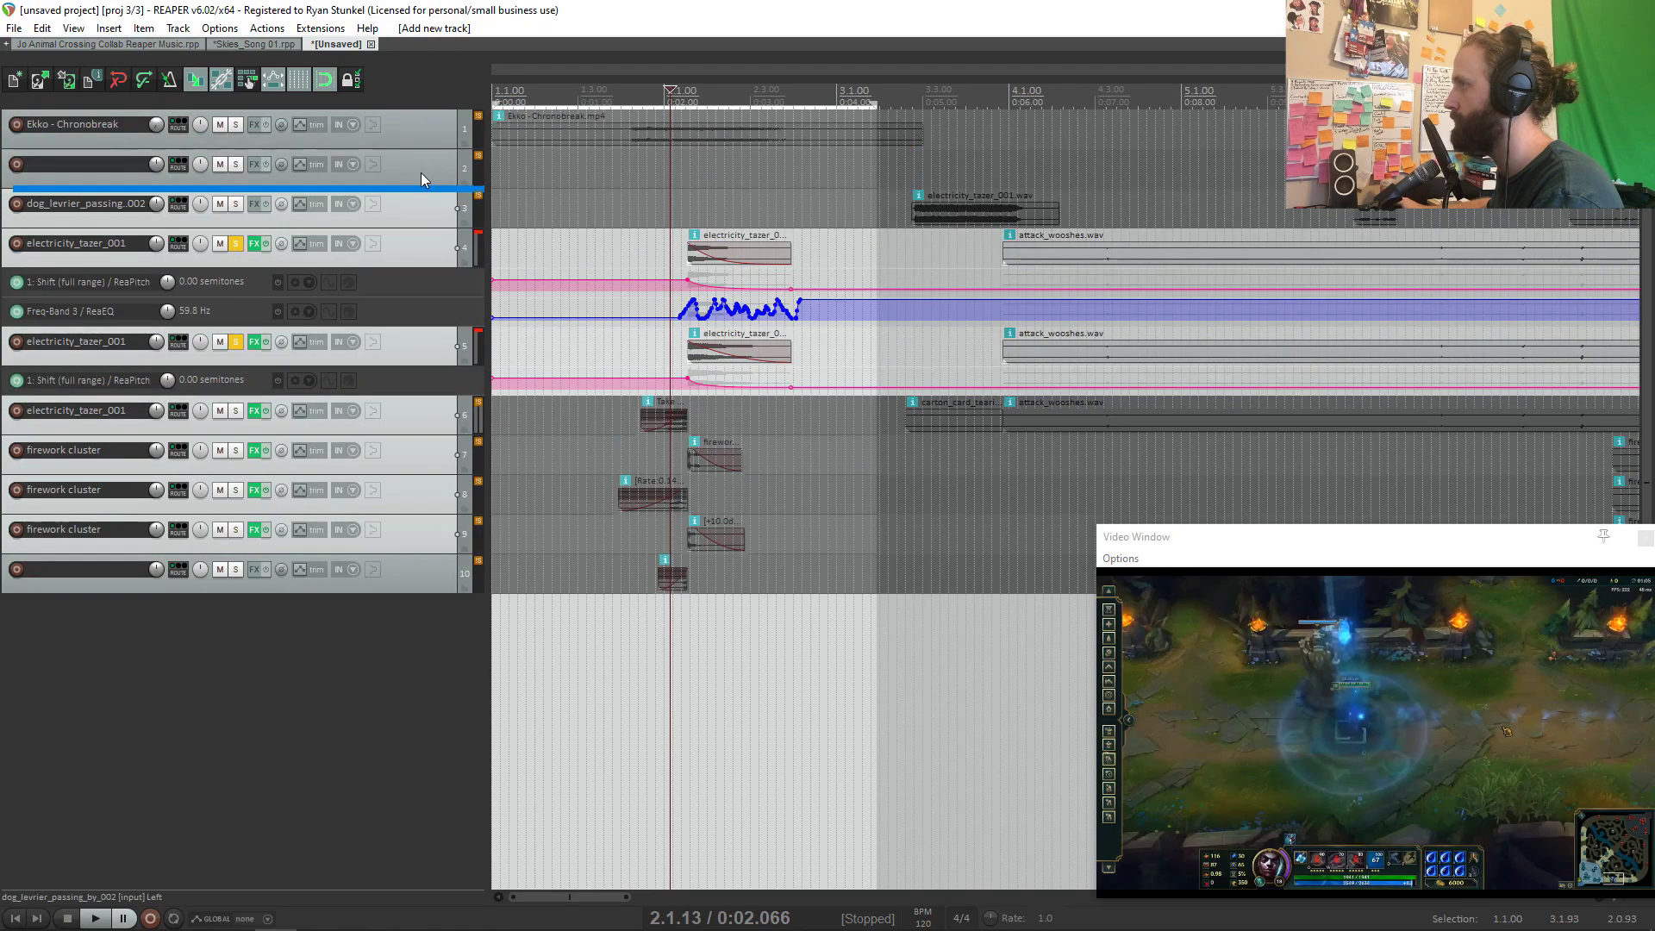
Step: Group all sound layers under a new folder track, add a Verb track below and route the folder to it
{"action": "left_click_drag", "start_coordinate": [422, 178], "coordinate": [76, 181]}
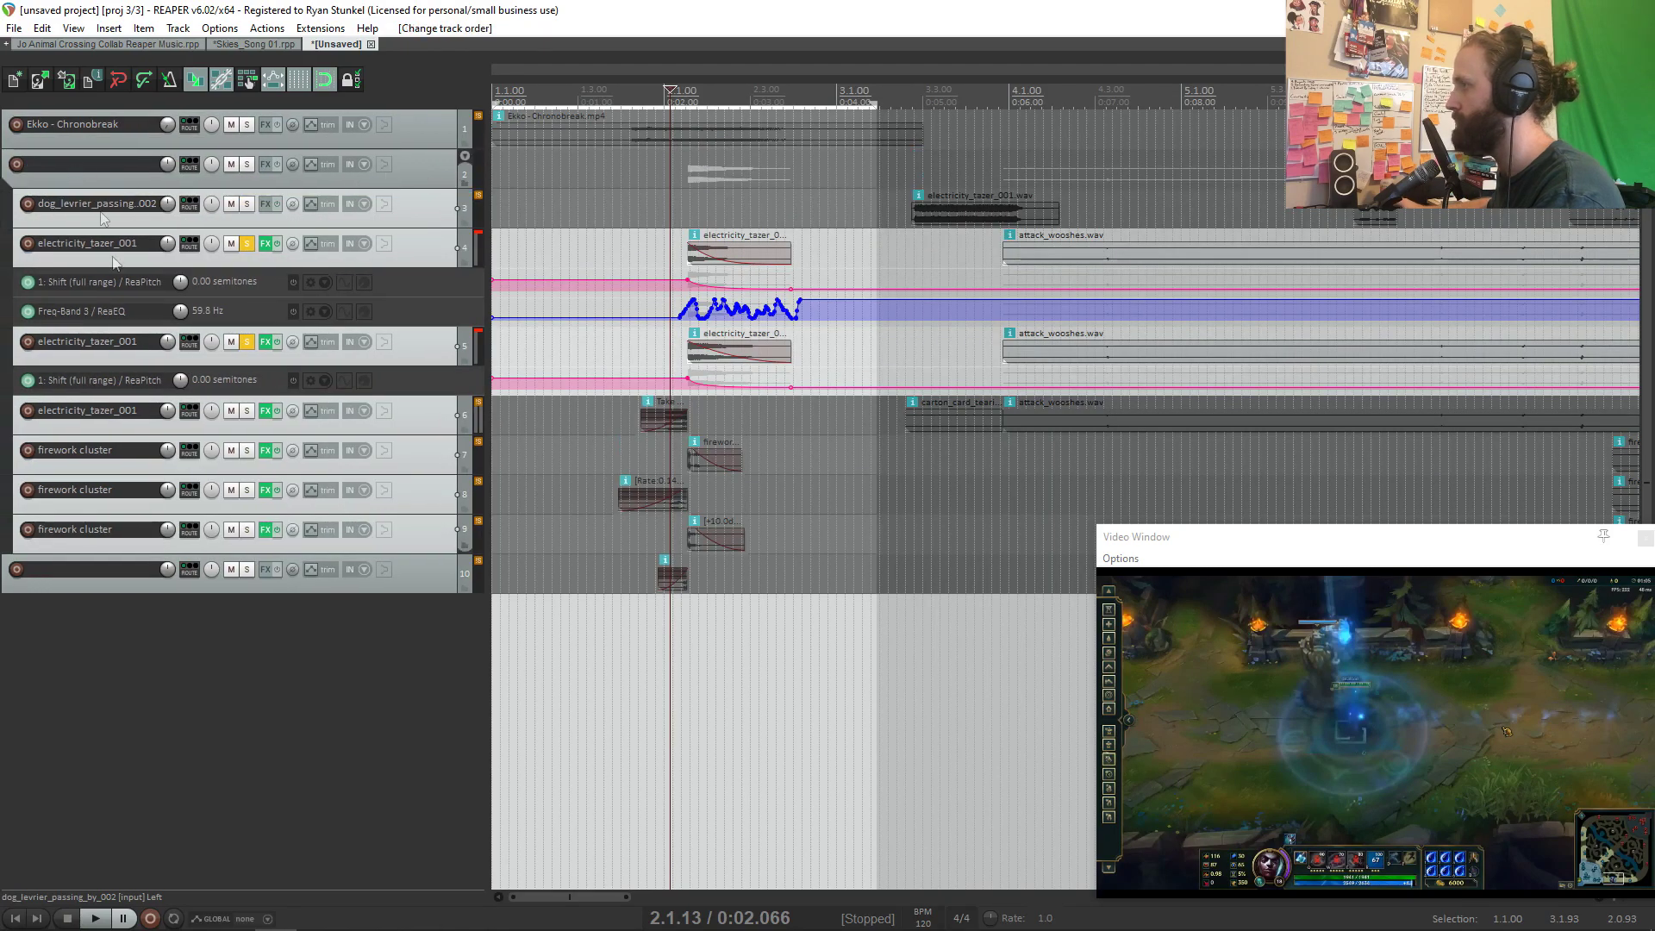
{"action": "left_click", "coordinate": [415, 586]}
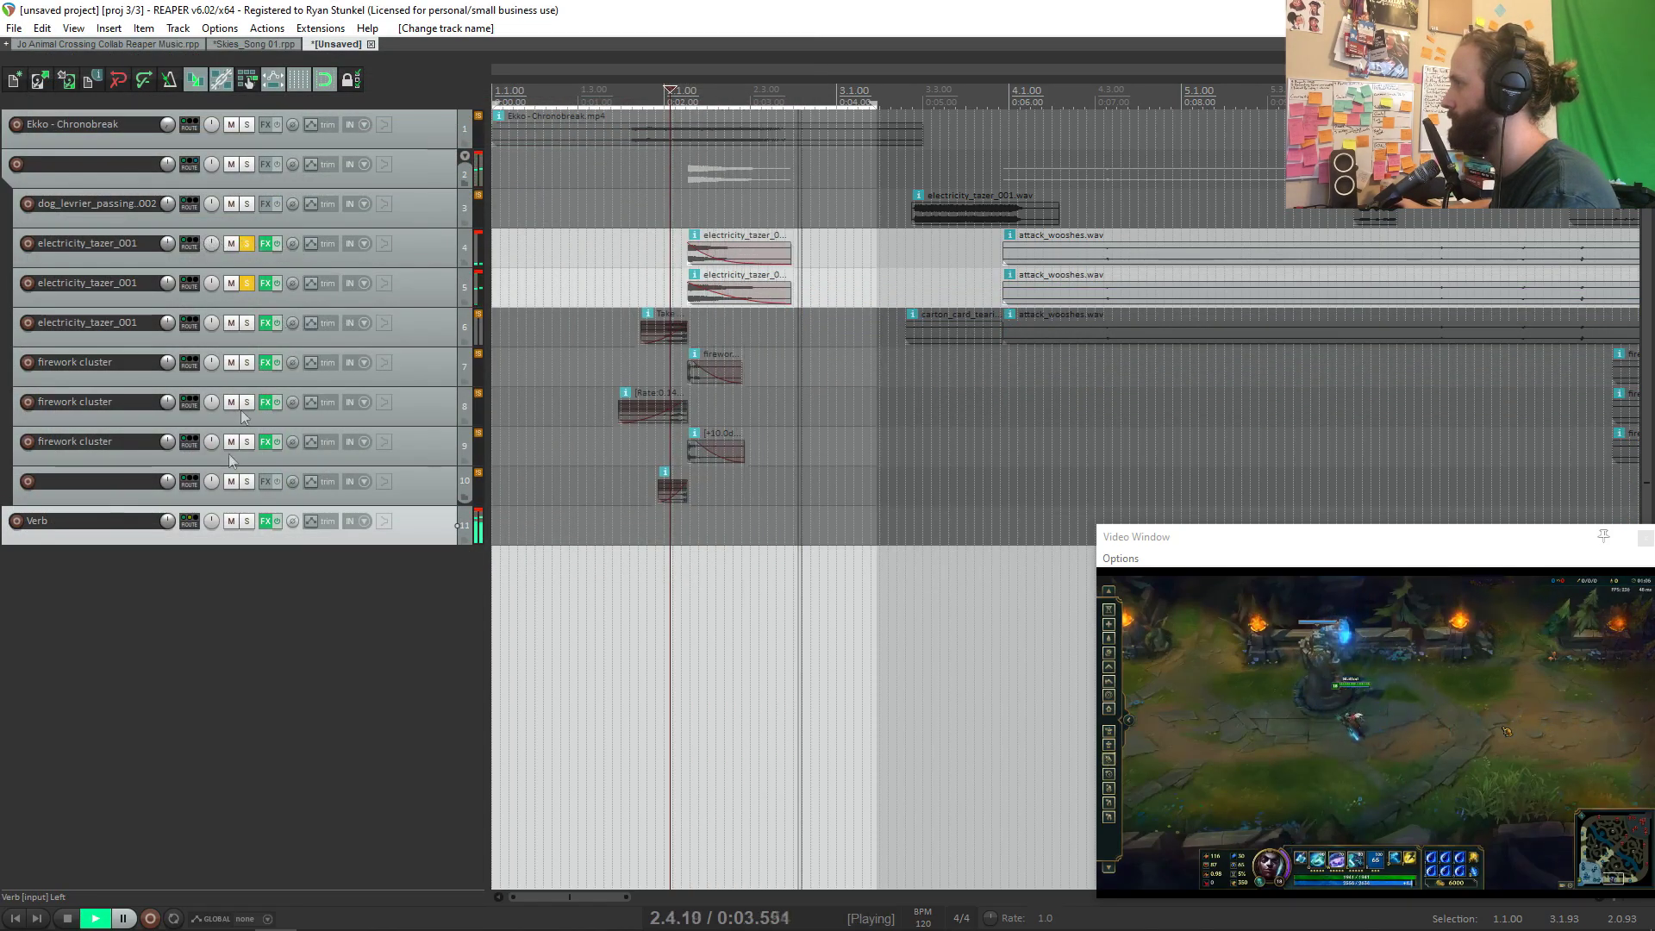
{"action": "left_click", "coordinate": [189, 165]}
{"action": "key", "text": "space"}
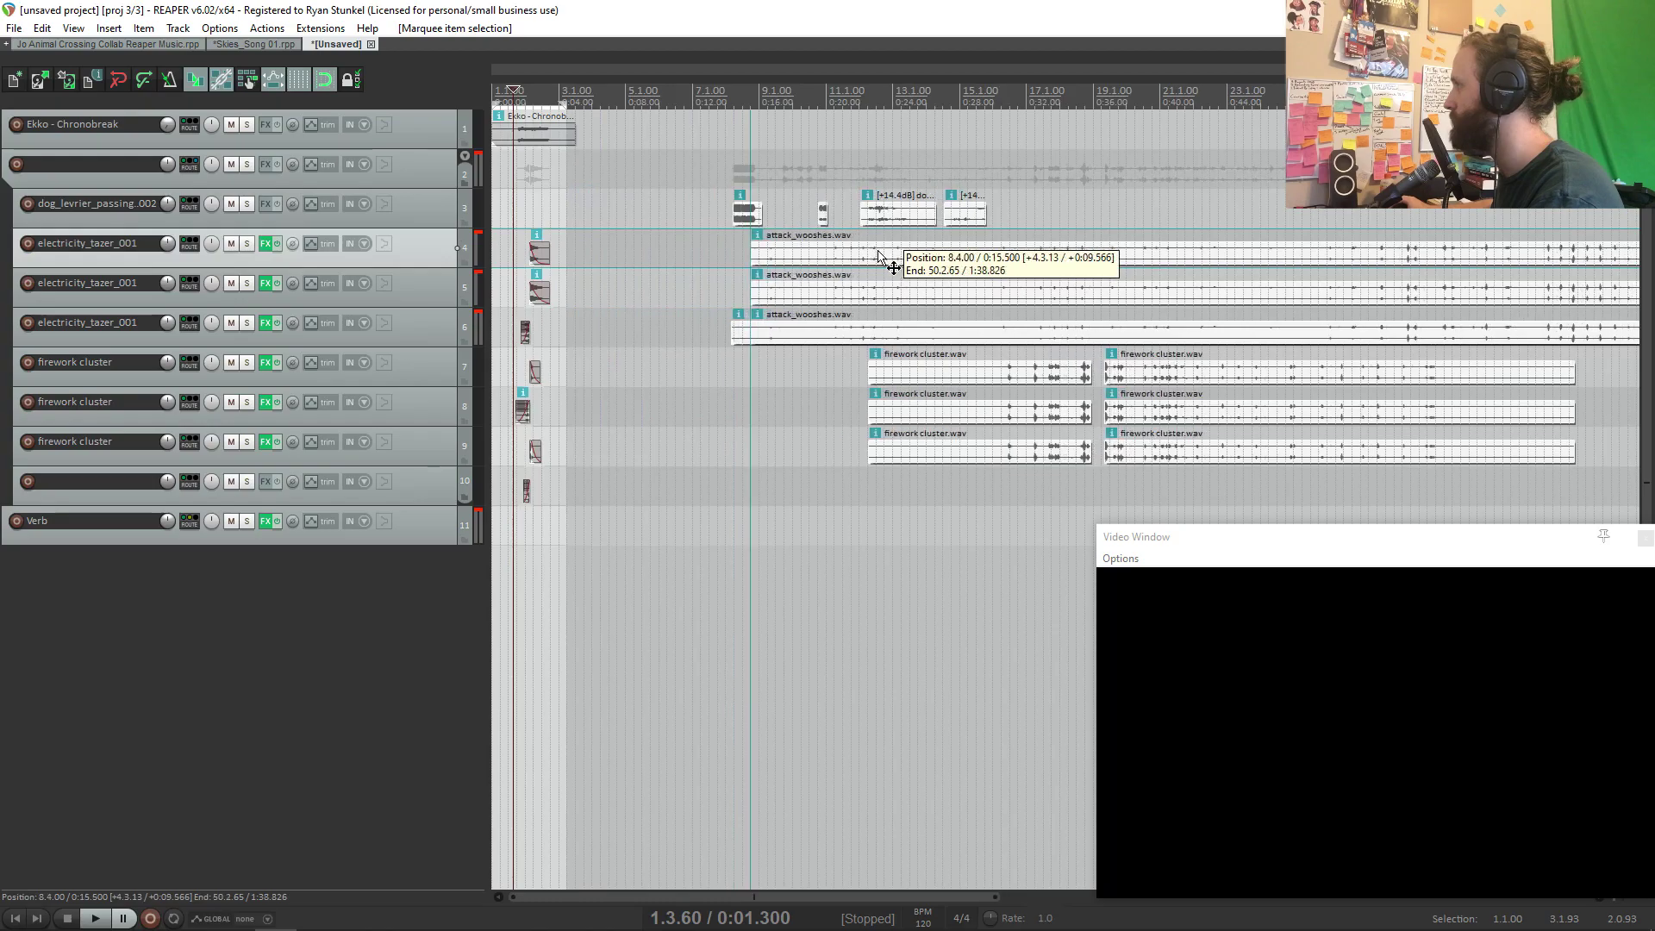
Step: Clear the duplicate source recordings from the tazer and firework tracks, keep attack_wooshes.wav on the dog_levrier track and unsolo everything
{"action": "left_click", "coordinate": [1369, 259]}
{"action": "left_click", "coordinate": [913, 291]}
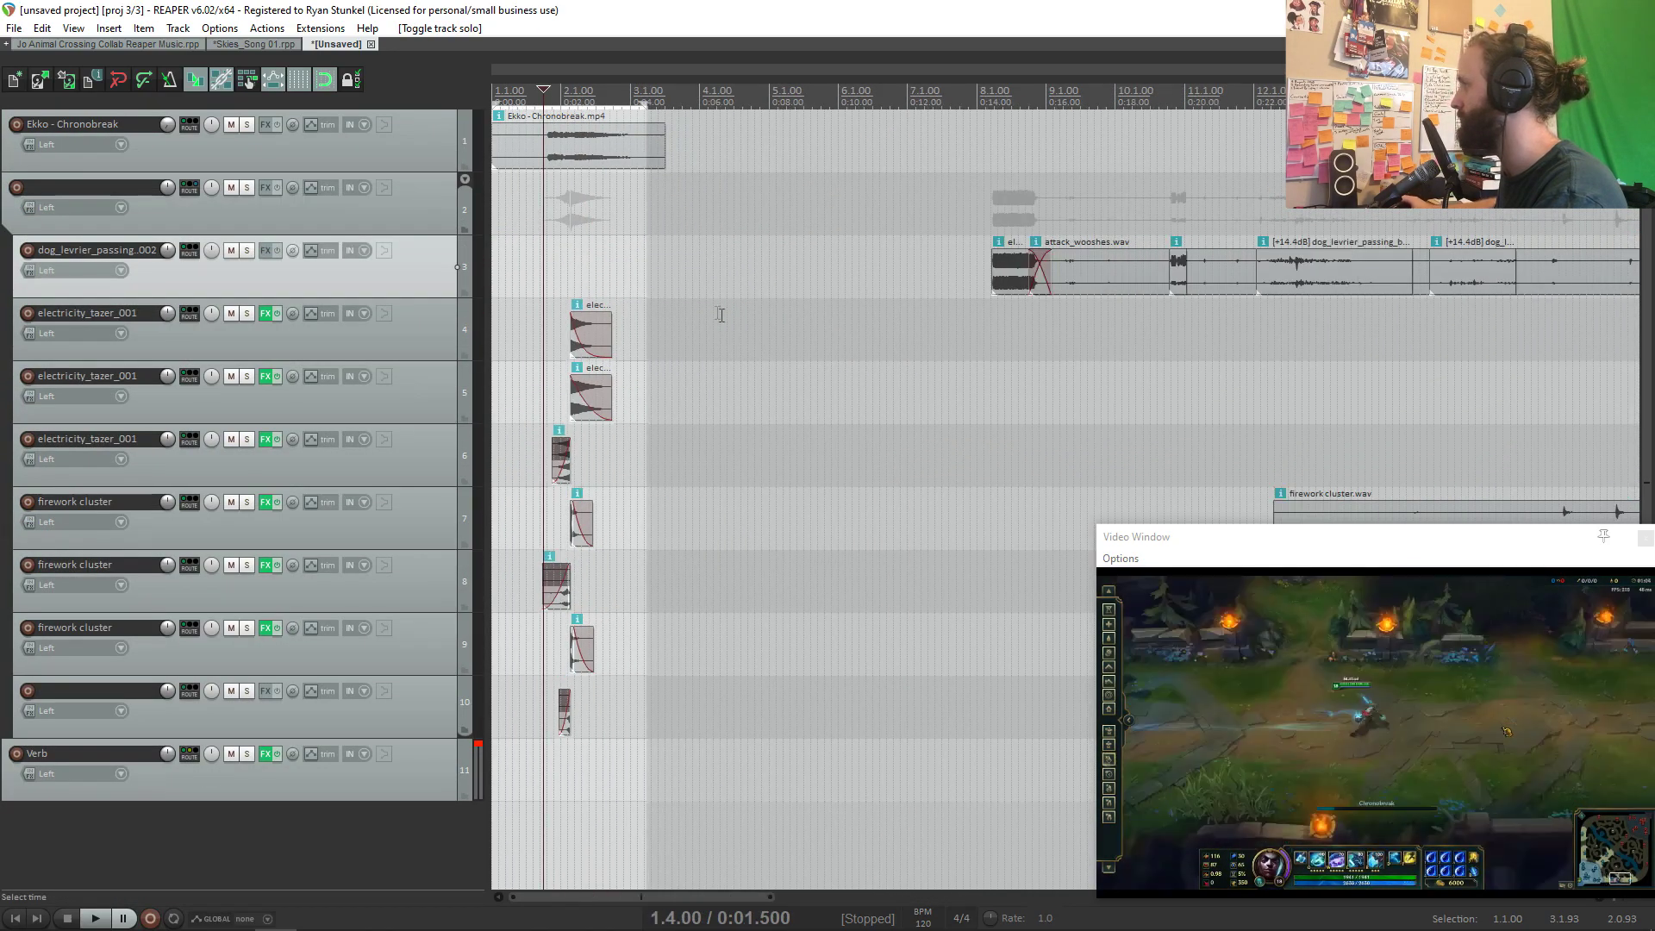
Step: Move the spare electricity_tazer_001.wav clip to 4.2.00 and add ReaPitch and ReaEQ as item effects
{"action": "scroll", "coordinate": [838, 307], "scroll_direction": "up", "scroll_amount": 3}
{"action": "scroll", "coordinate": [798, 382], "scroll_direction": "down", "scroll_amount": 3}
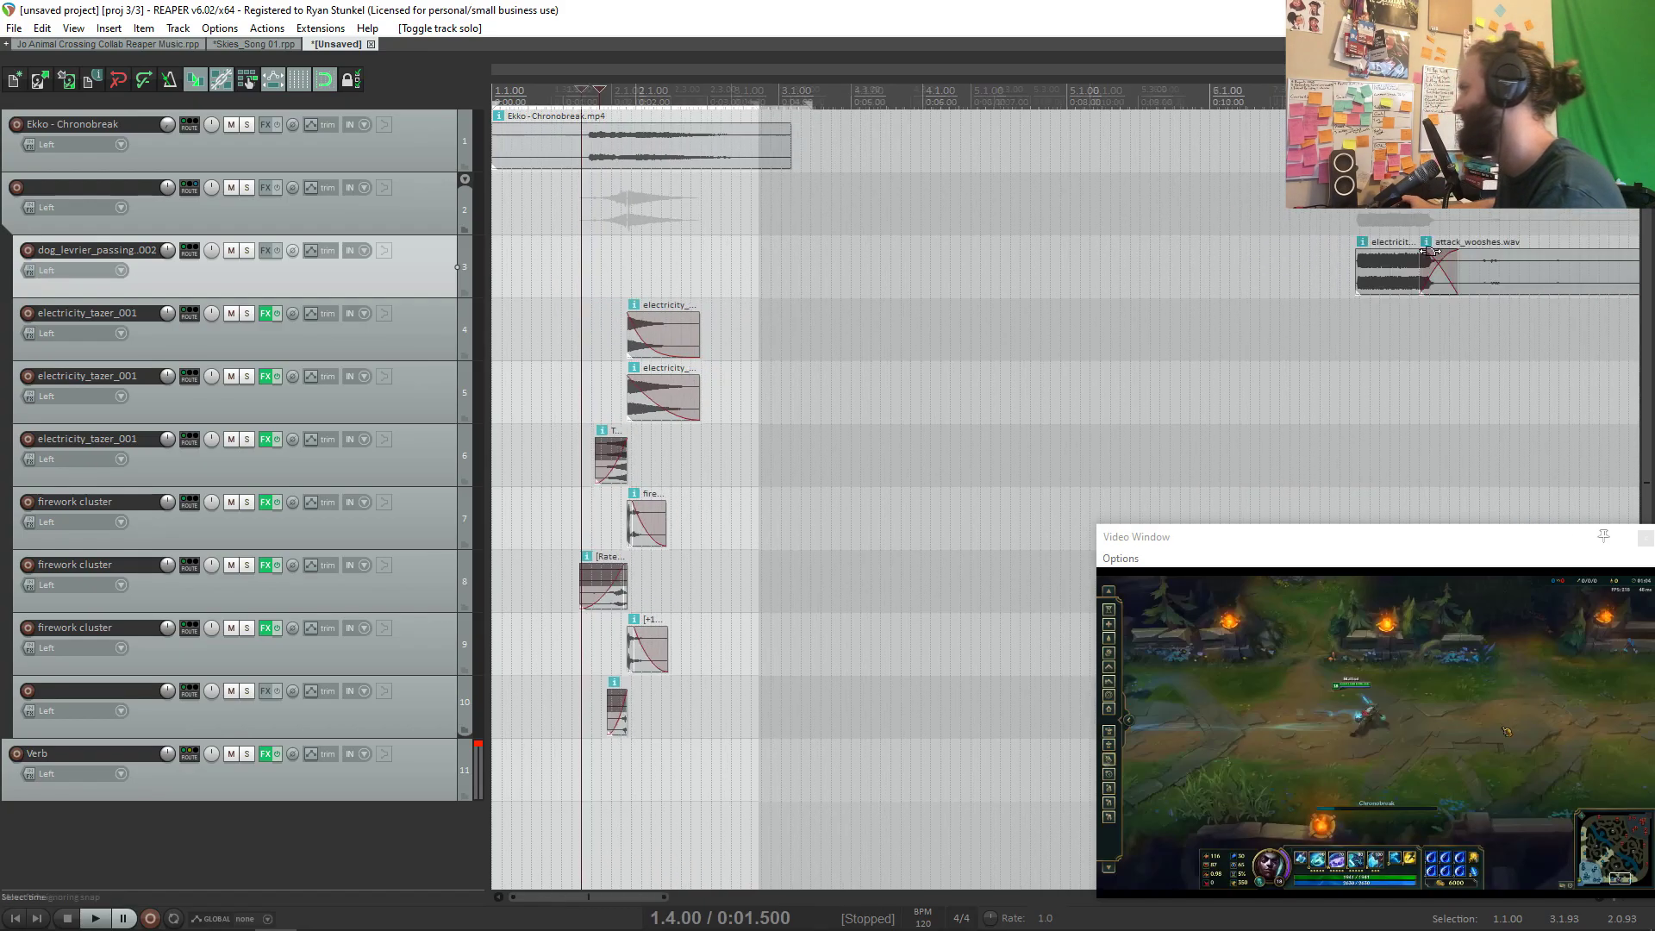
{"action": "right_click", "coordinate": [921, 273]}
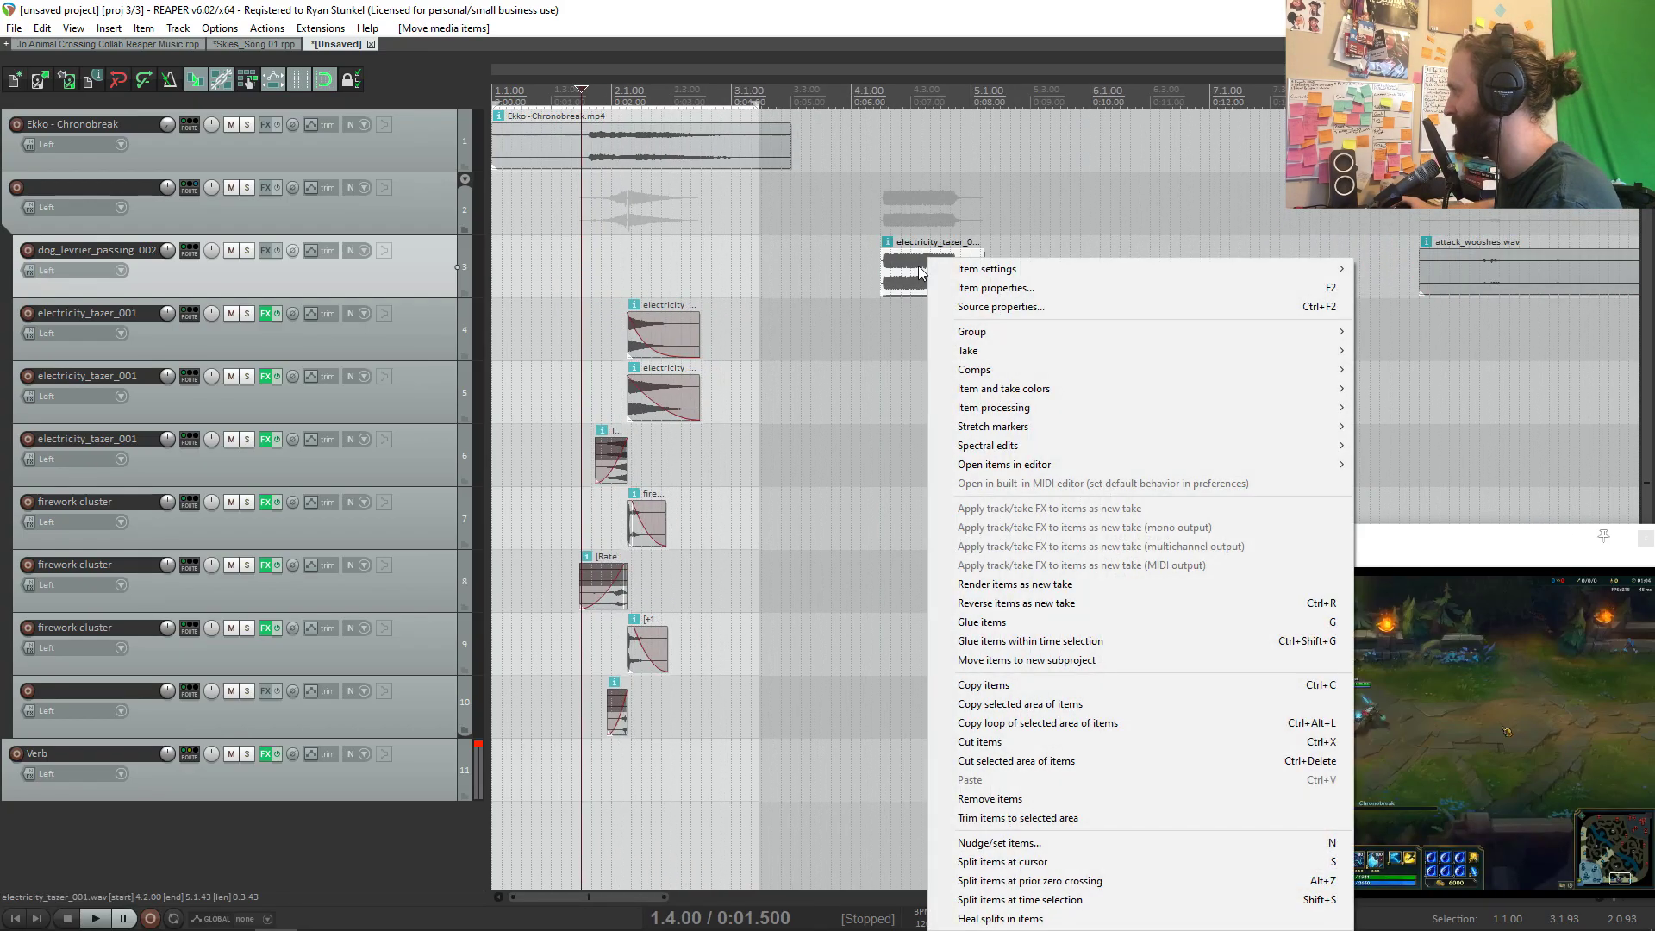
{"action": "mouse_move", "coordinate": [949, 278]}
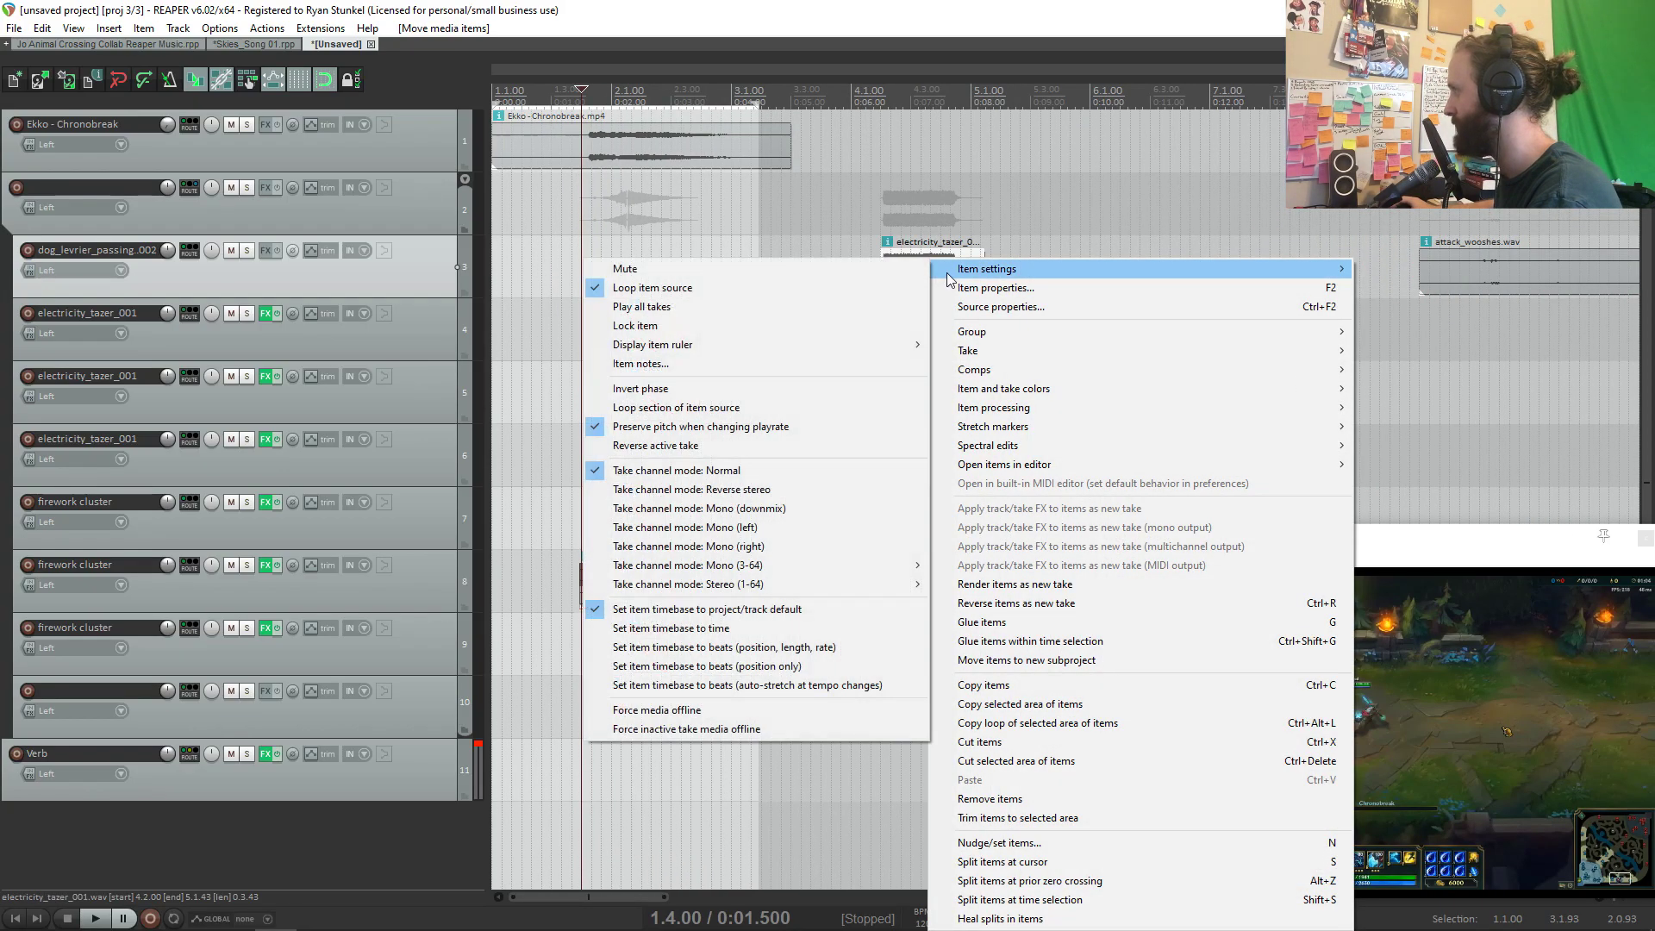
{"action": "left_click", "coordinate": [304, 301]}
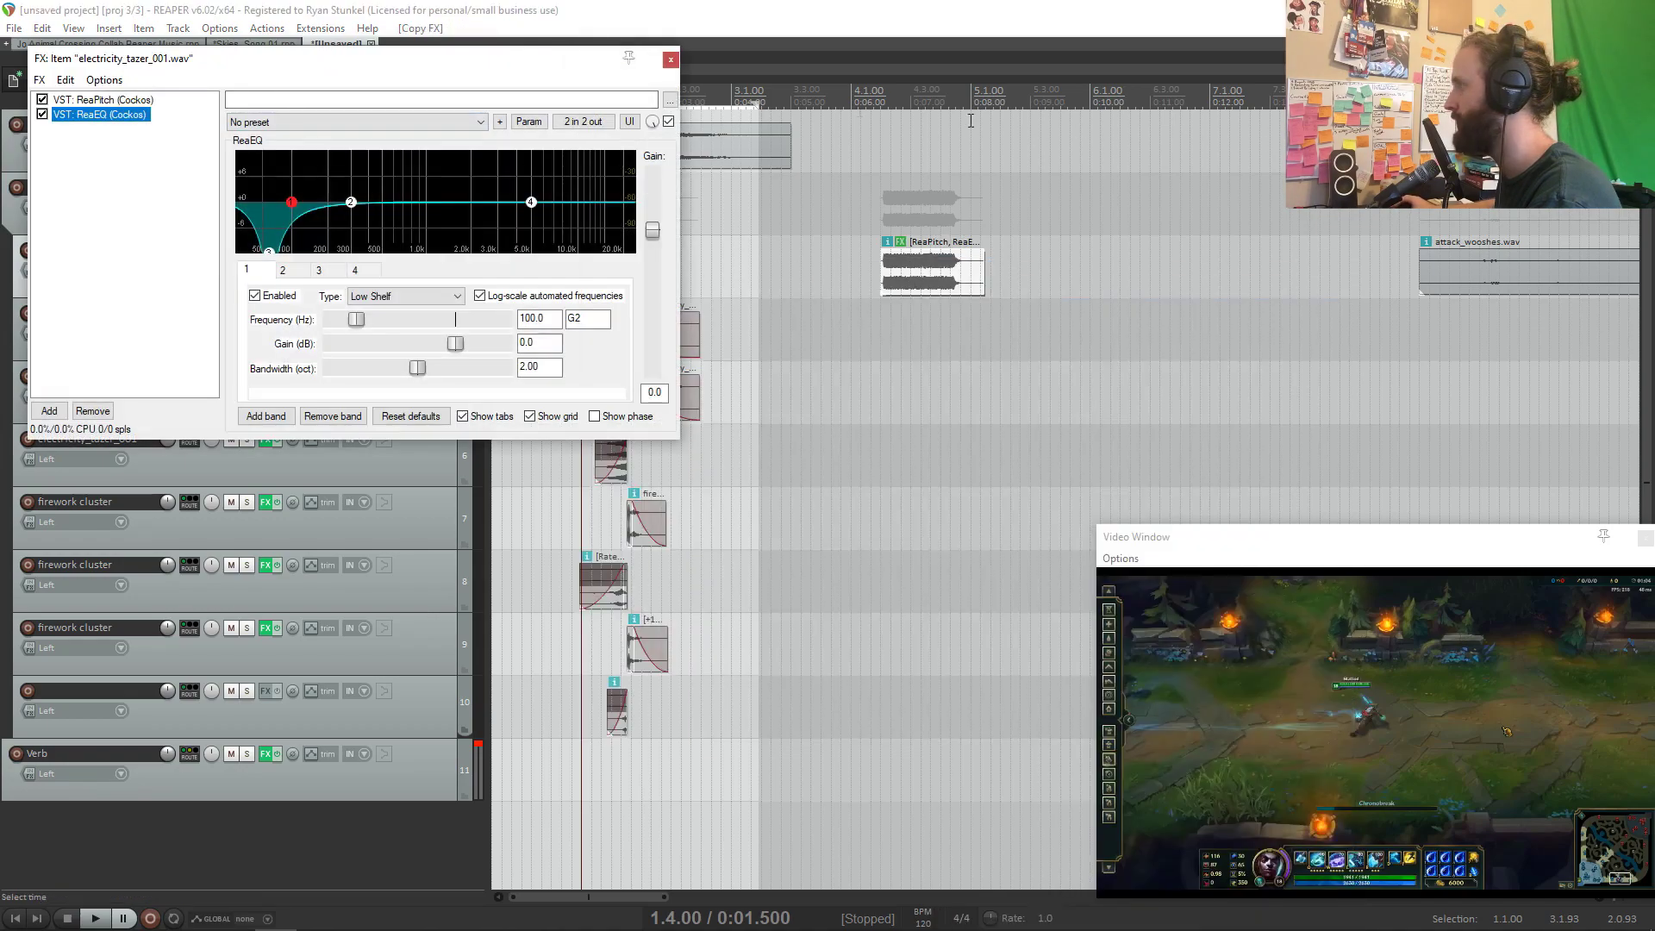
Step: Bypass the item's ReaPitch, shape a 0.01-octave resonant peak with a high-shelf cut in ReaEQ, and glue the spare tazer clip
{"action": "left_click_drag", "start_coordinate": [532, 65], "coordinate": [603, 69]}
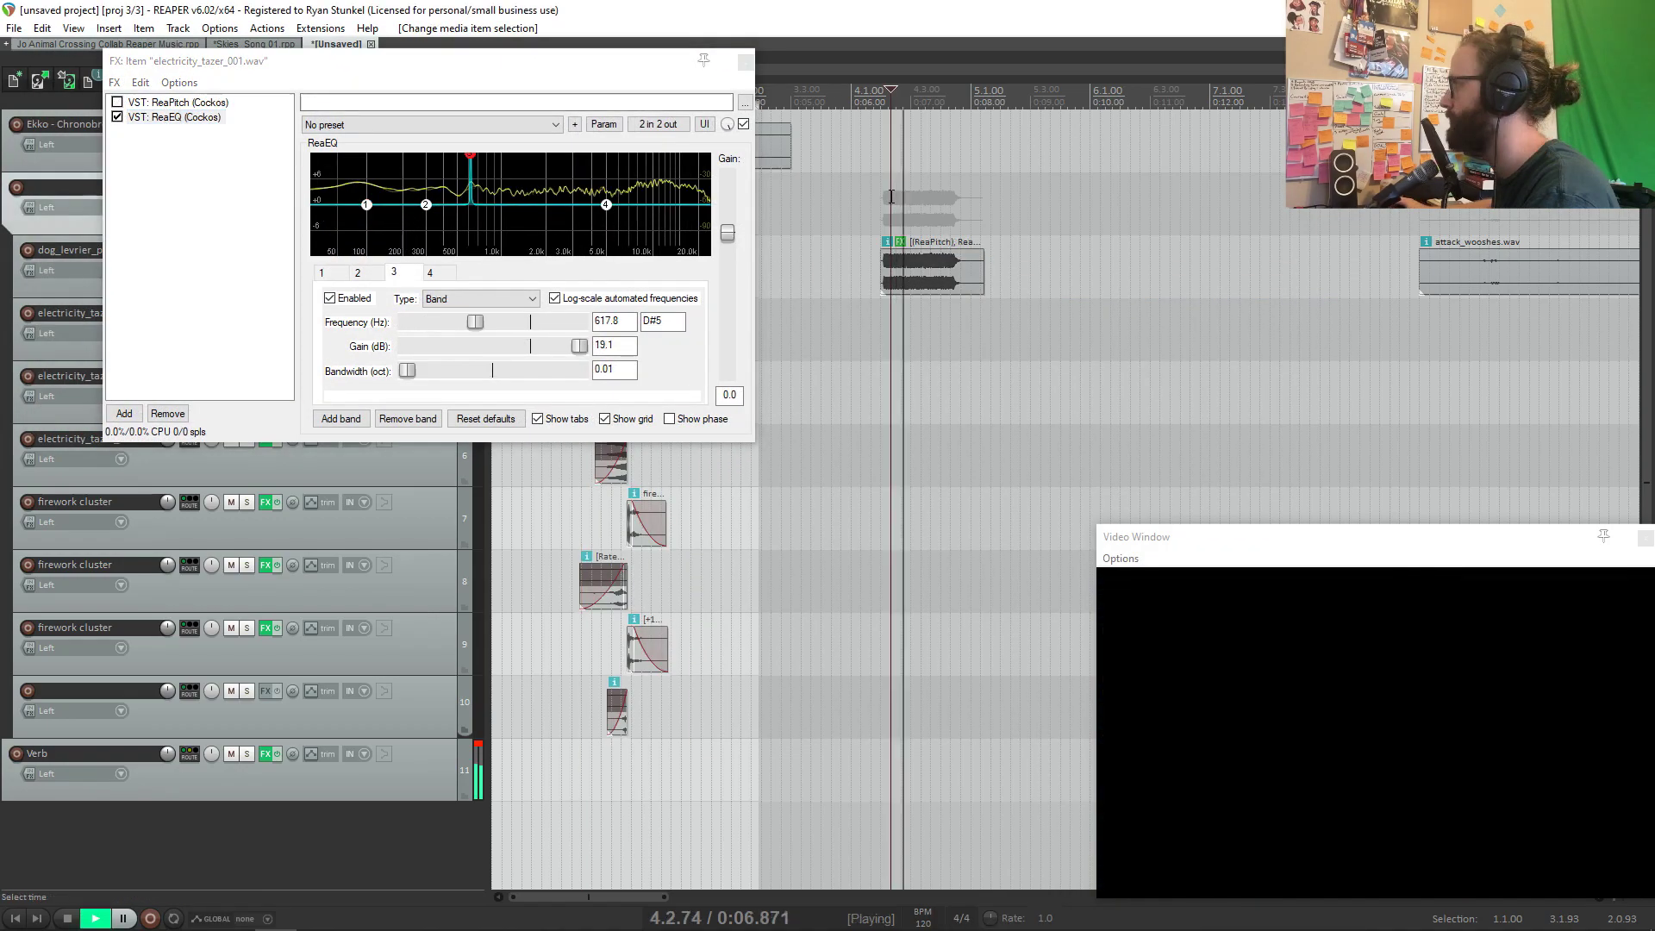
{"action": "key", "text": "space"}
{"action": "left_click_drag", "start_coordinate": [473, 157], "coordinate": [481, 159]}
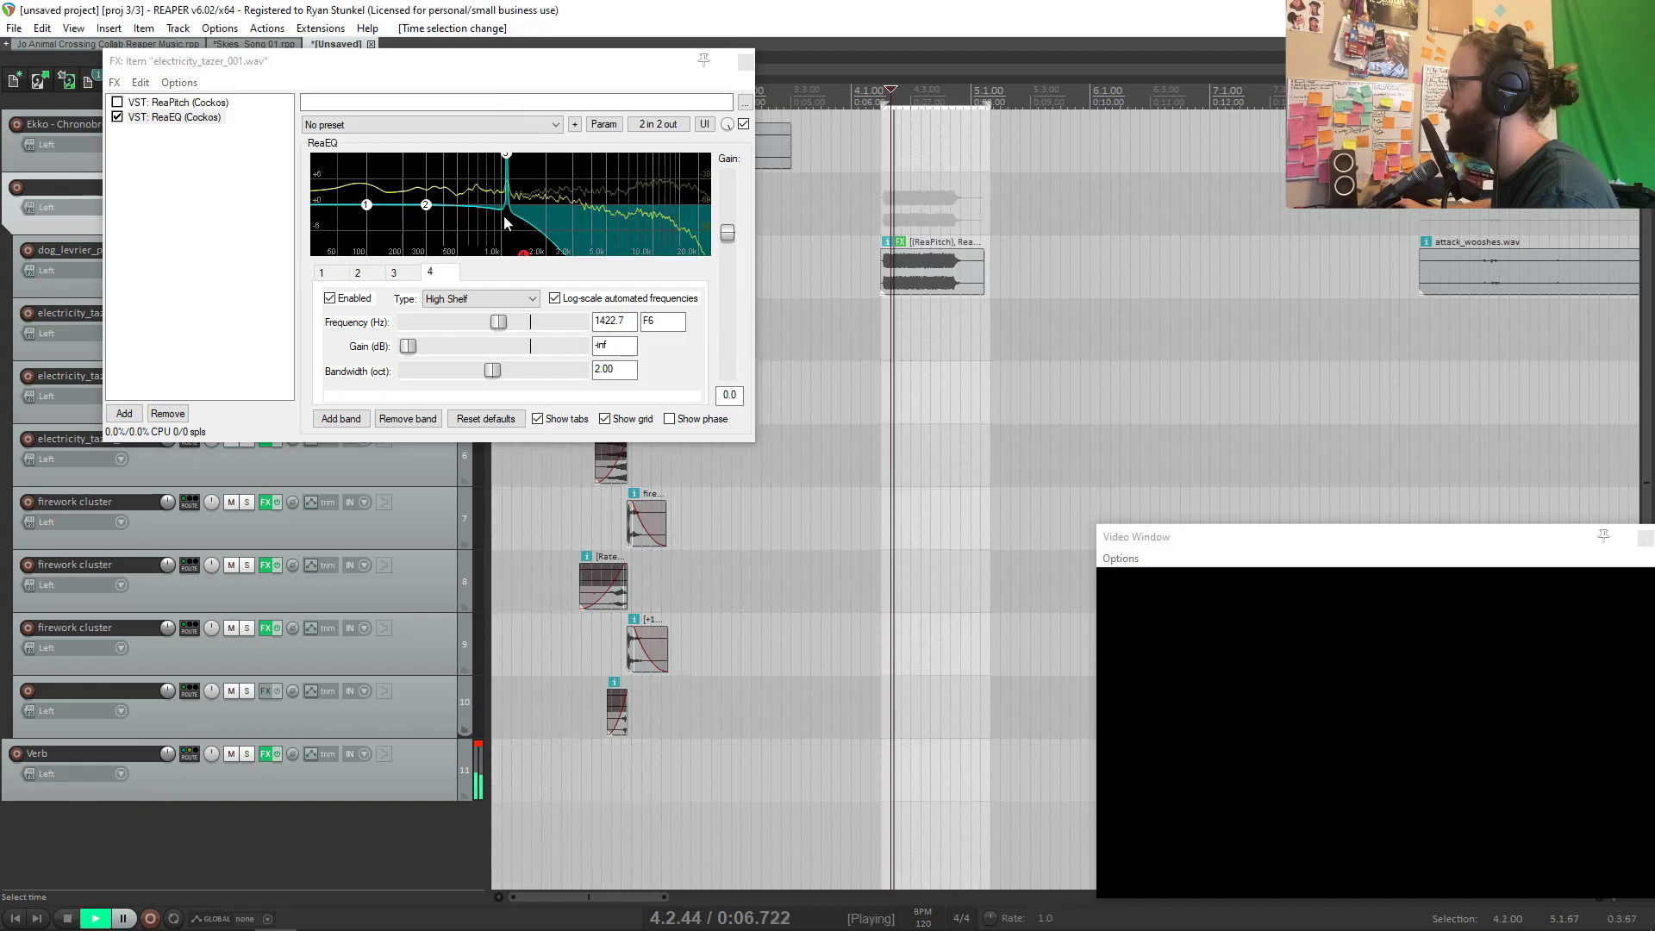
{"action": "key", "text": "space"}
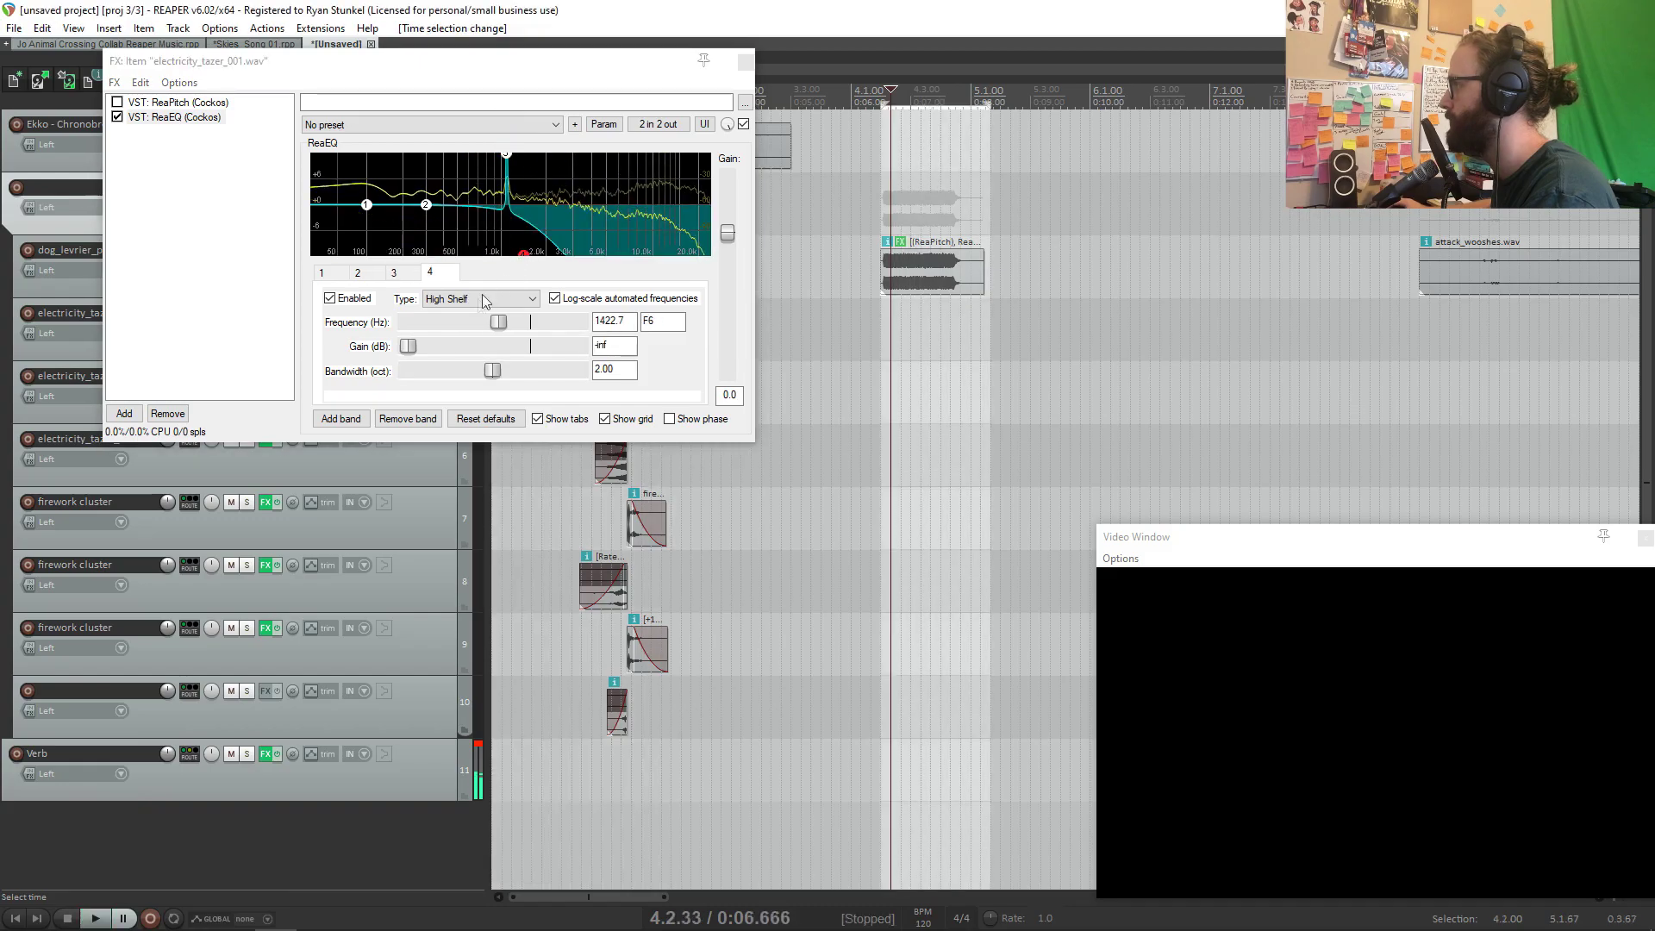
{"action": "key", "text": "space"}
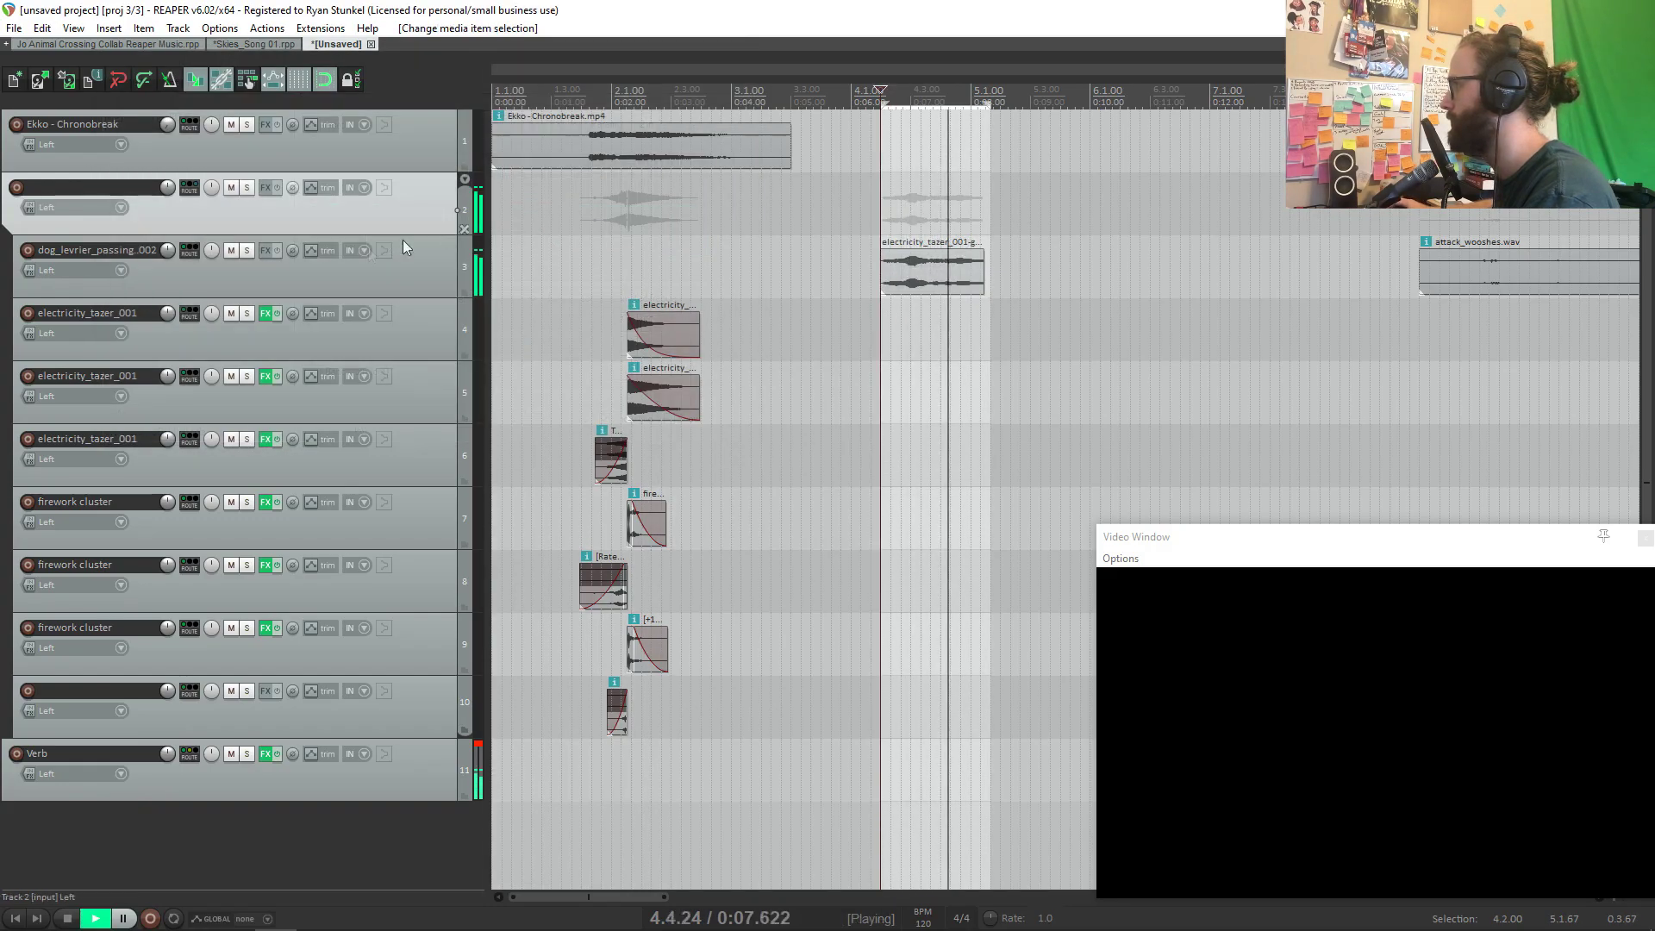
Step: Place the glued tazer clip over the impact with curved fades, and add ReaPitch to its track with a rising shift envelope
{"action": "key", "text": "space"}
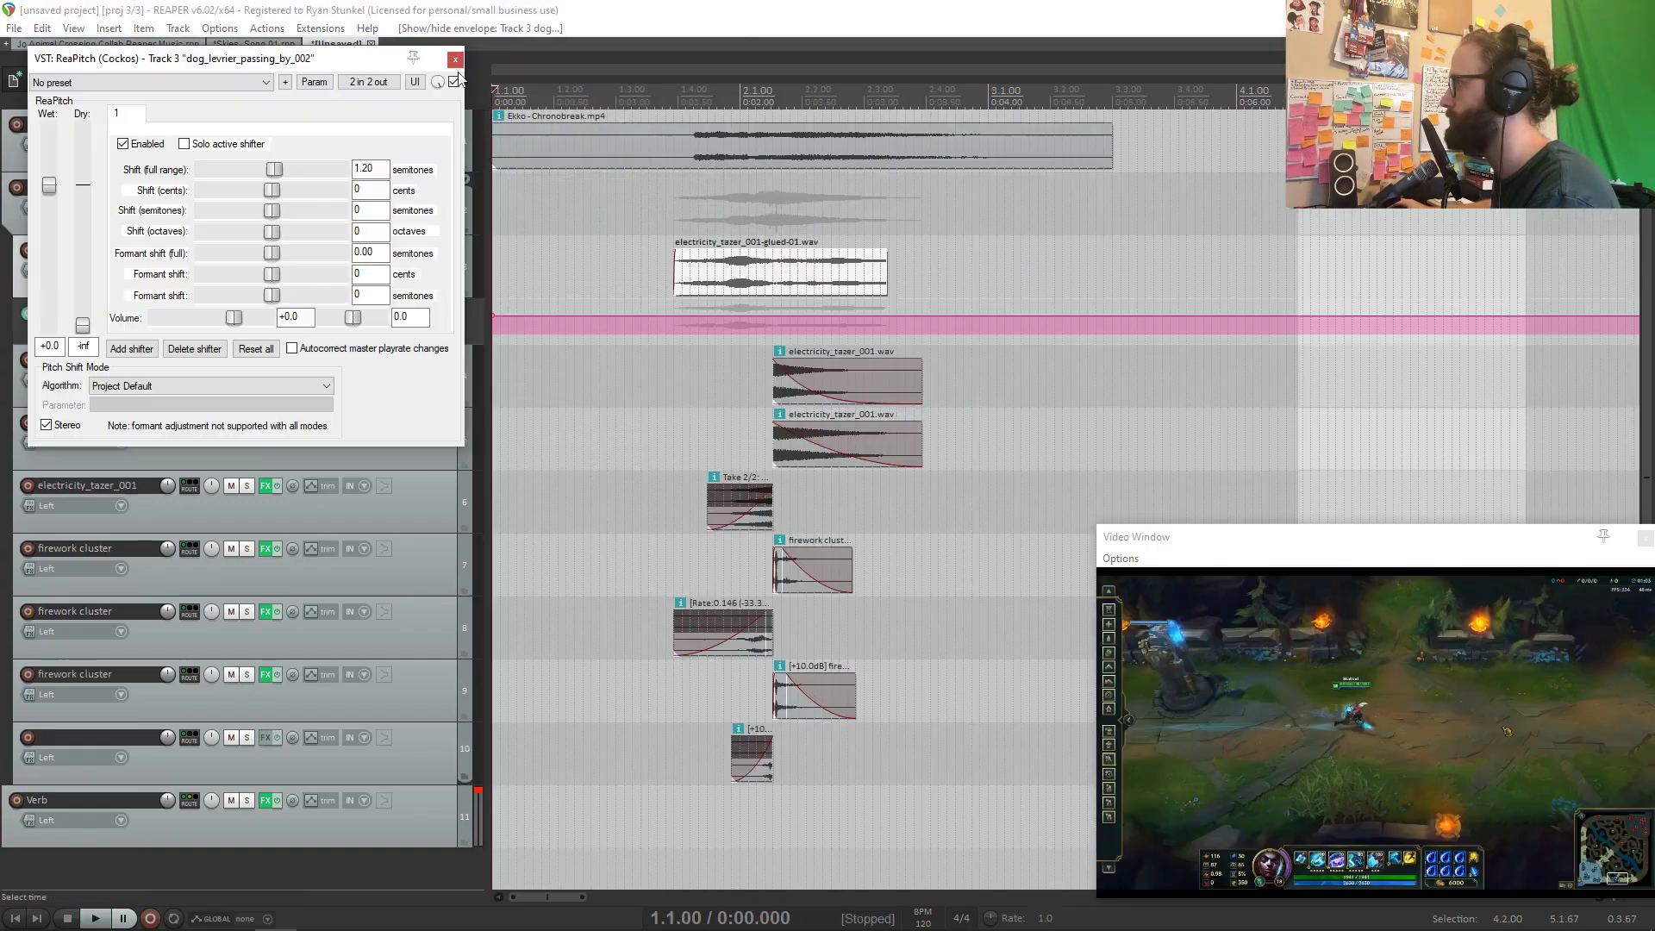
{"action": "key", "text": "Escape"}
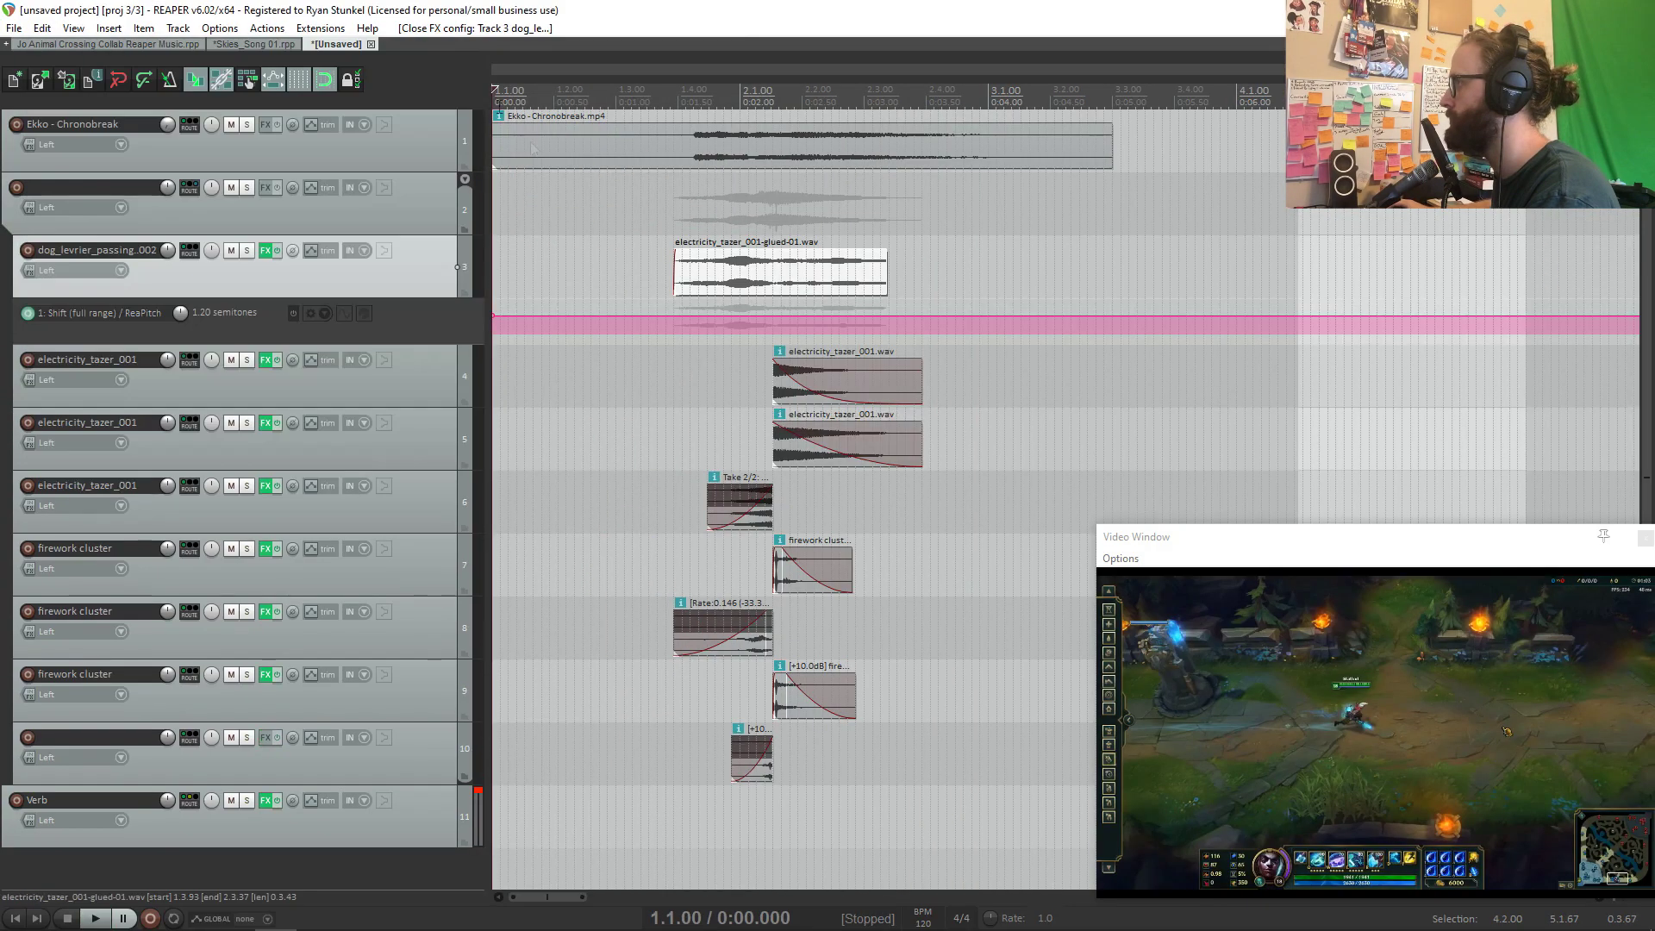
{"action": "left_click", "coordinate": [668, 319]}
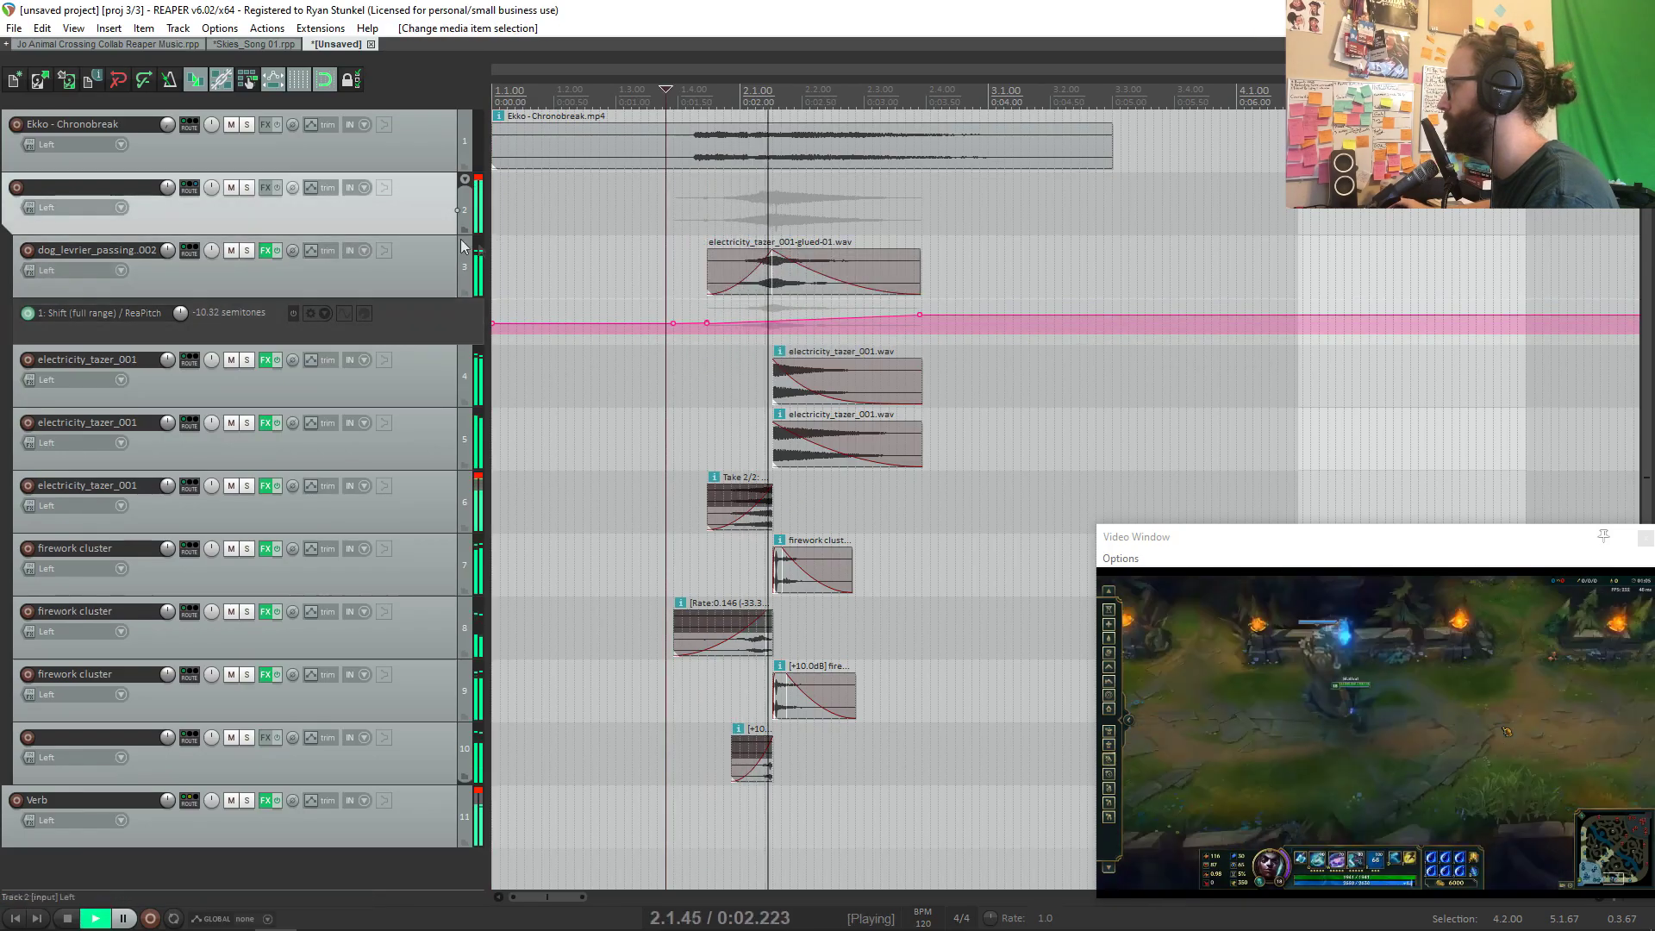
Step: Solo the dog_levrier track, place its glued tazer clip at 2.1.00 with a spare copy at 4.2.00, and make the ReaPitch shift envelope fall
{"action": "left_click", "coordinate": [249, 252]}
{"action": "key", "text": "space"}
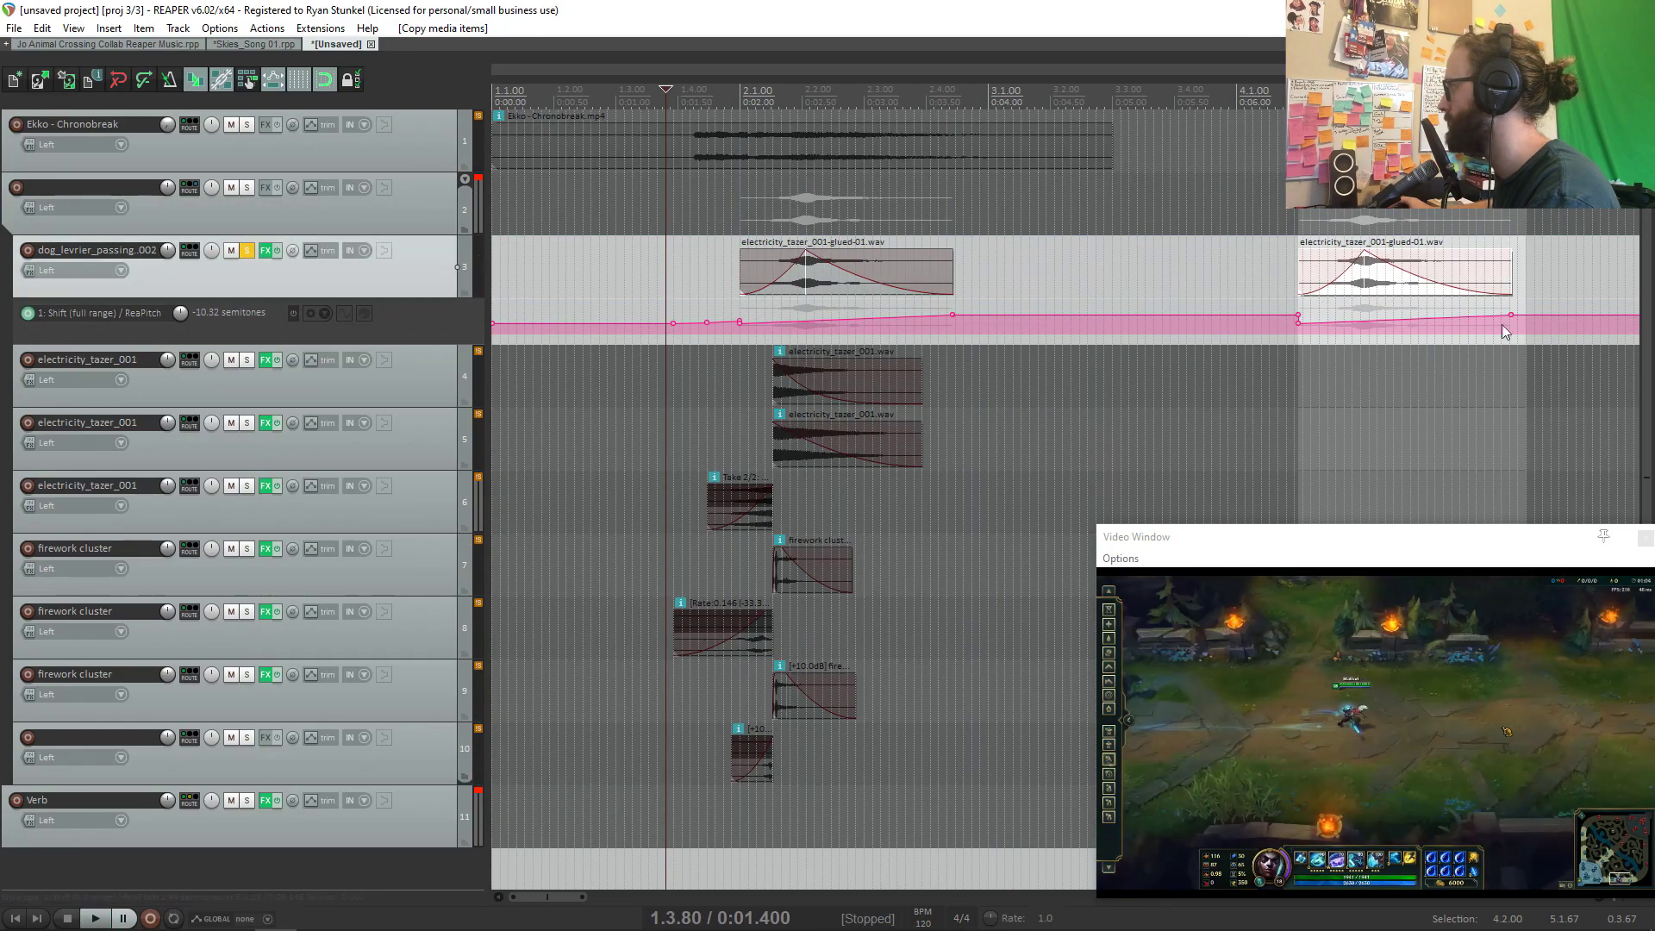
{"action": "key", "text": "Delete"}
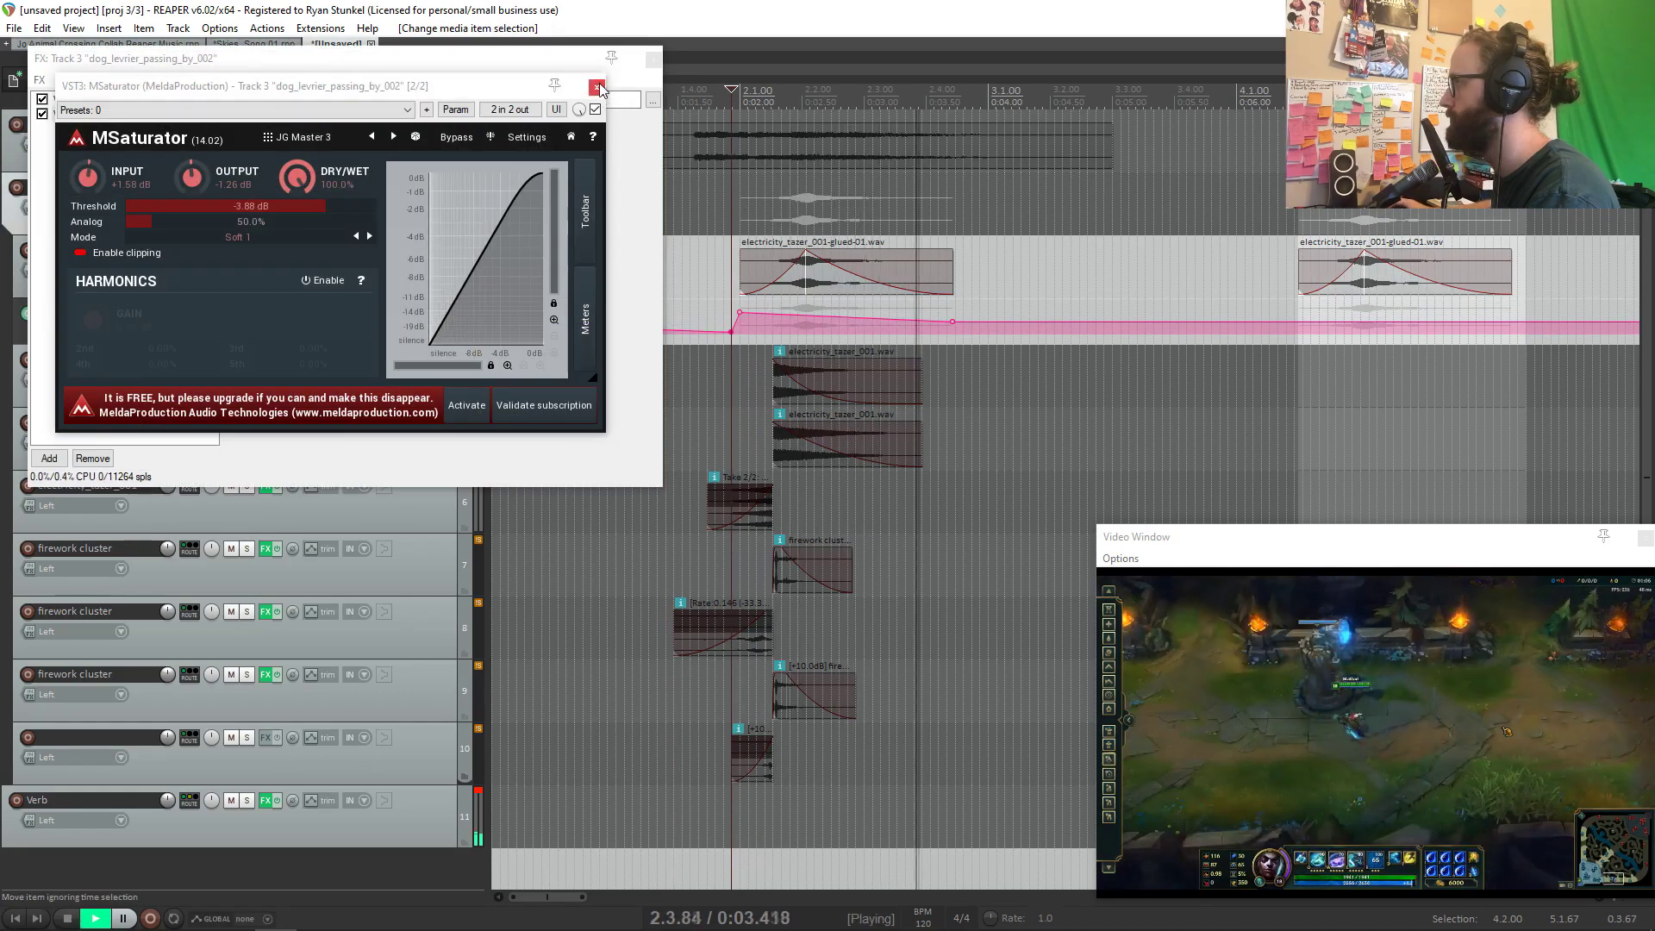
Step: Add MSaturator after ReaPitch on the dog_levrier track, audition it, and hide all track envelopes
{"action": "left_click", "coordinate": [595, 88]}
{"action": "key", "text": "space"}
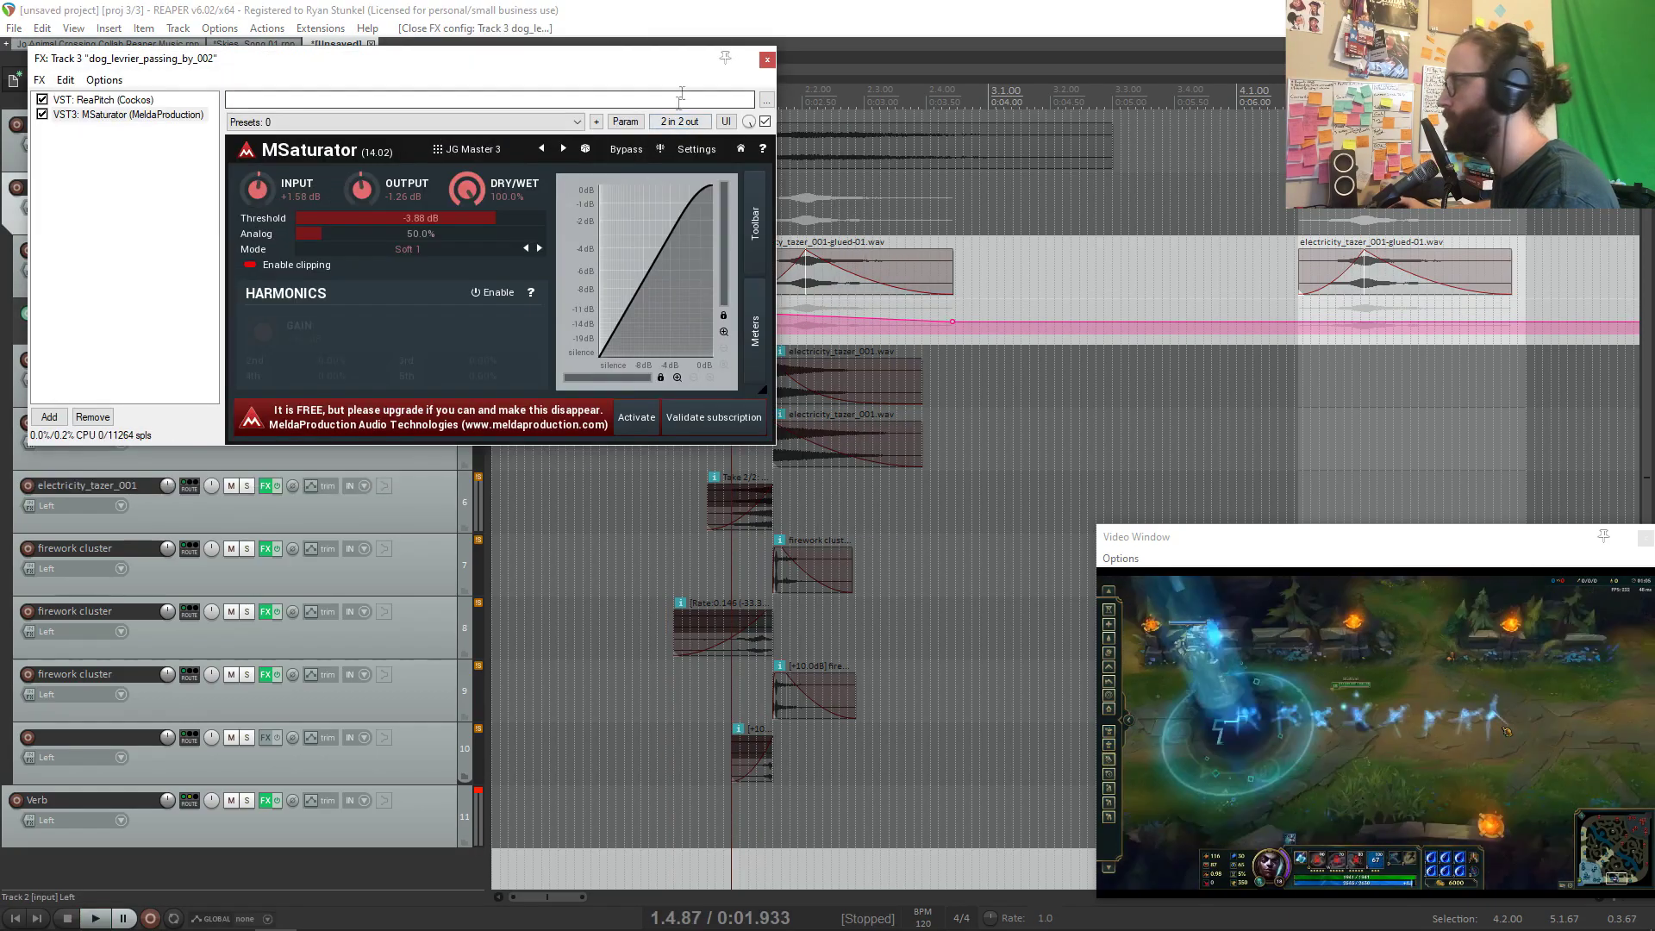
{"action": "left_click", "coordinate": [767, 59]}
{"action": "key", "text": "v"}
{"action": "key", "text": "shift+v"}
{"action": "key", "text": "shift+v"}
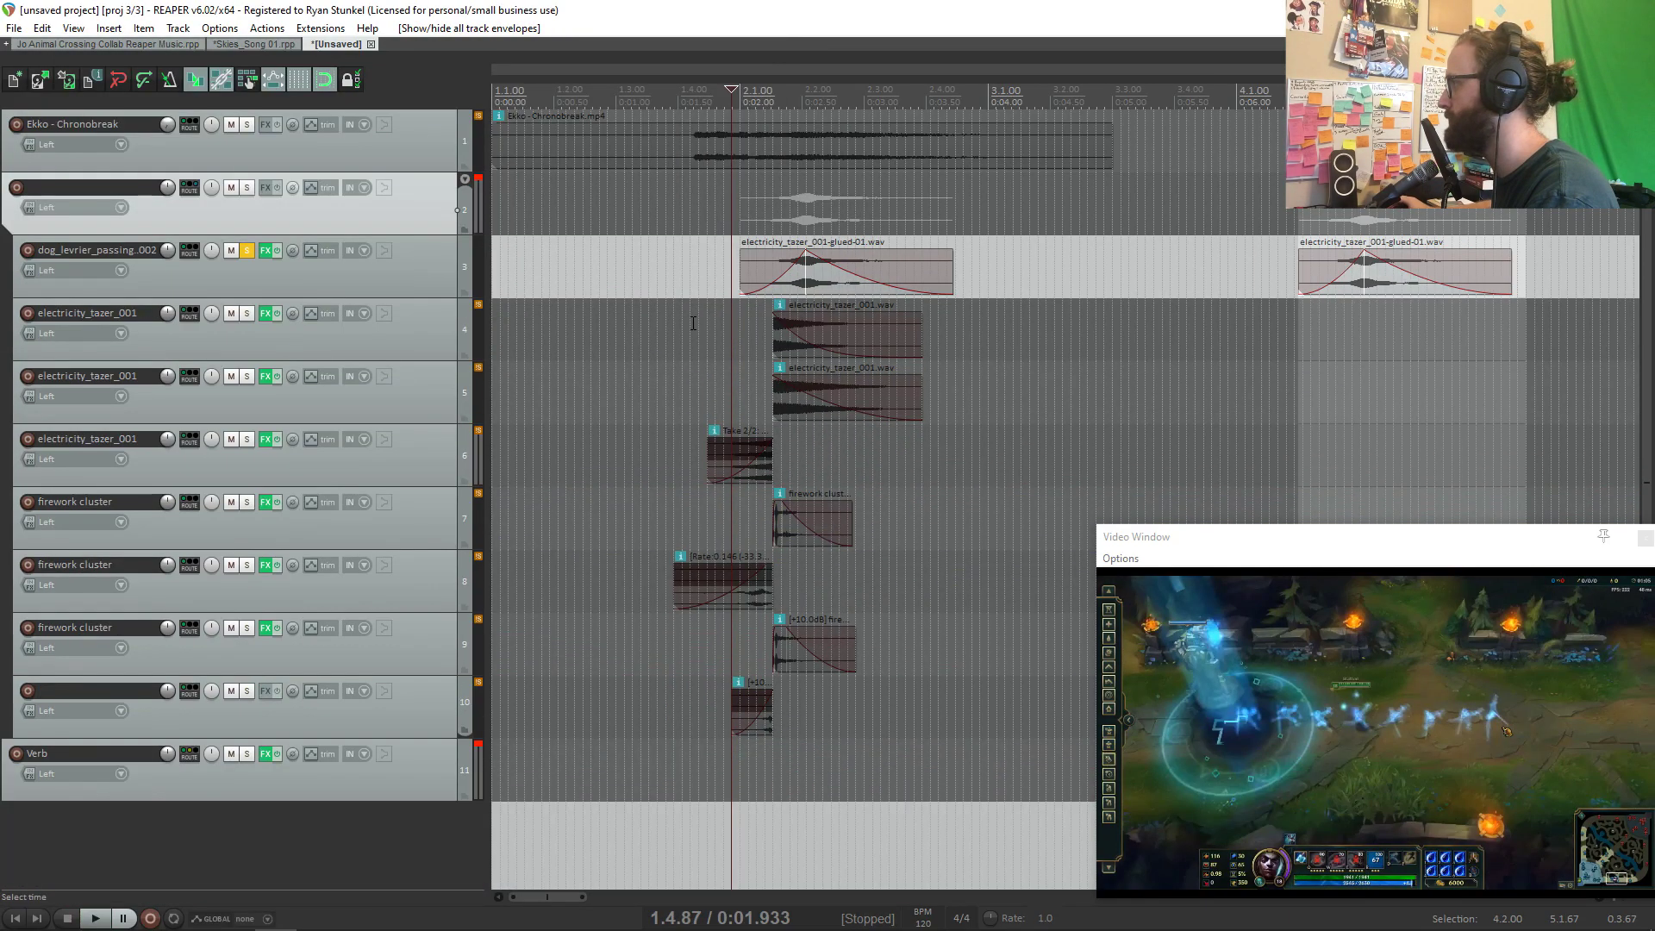
Step: Import beep_startup.wav and Throatsinging_Corridor_Direct.wav onto new tracks above the dog_levrier track and audition them
{"action": "left_click", "coordinate": [931, 256]}
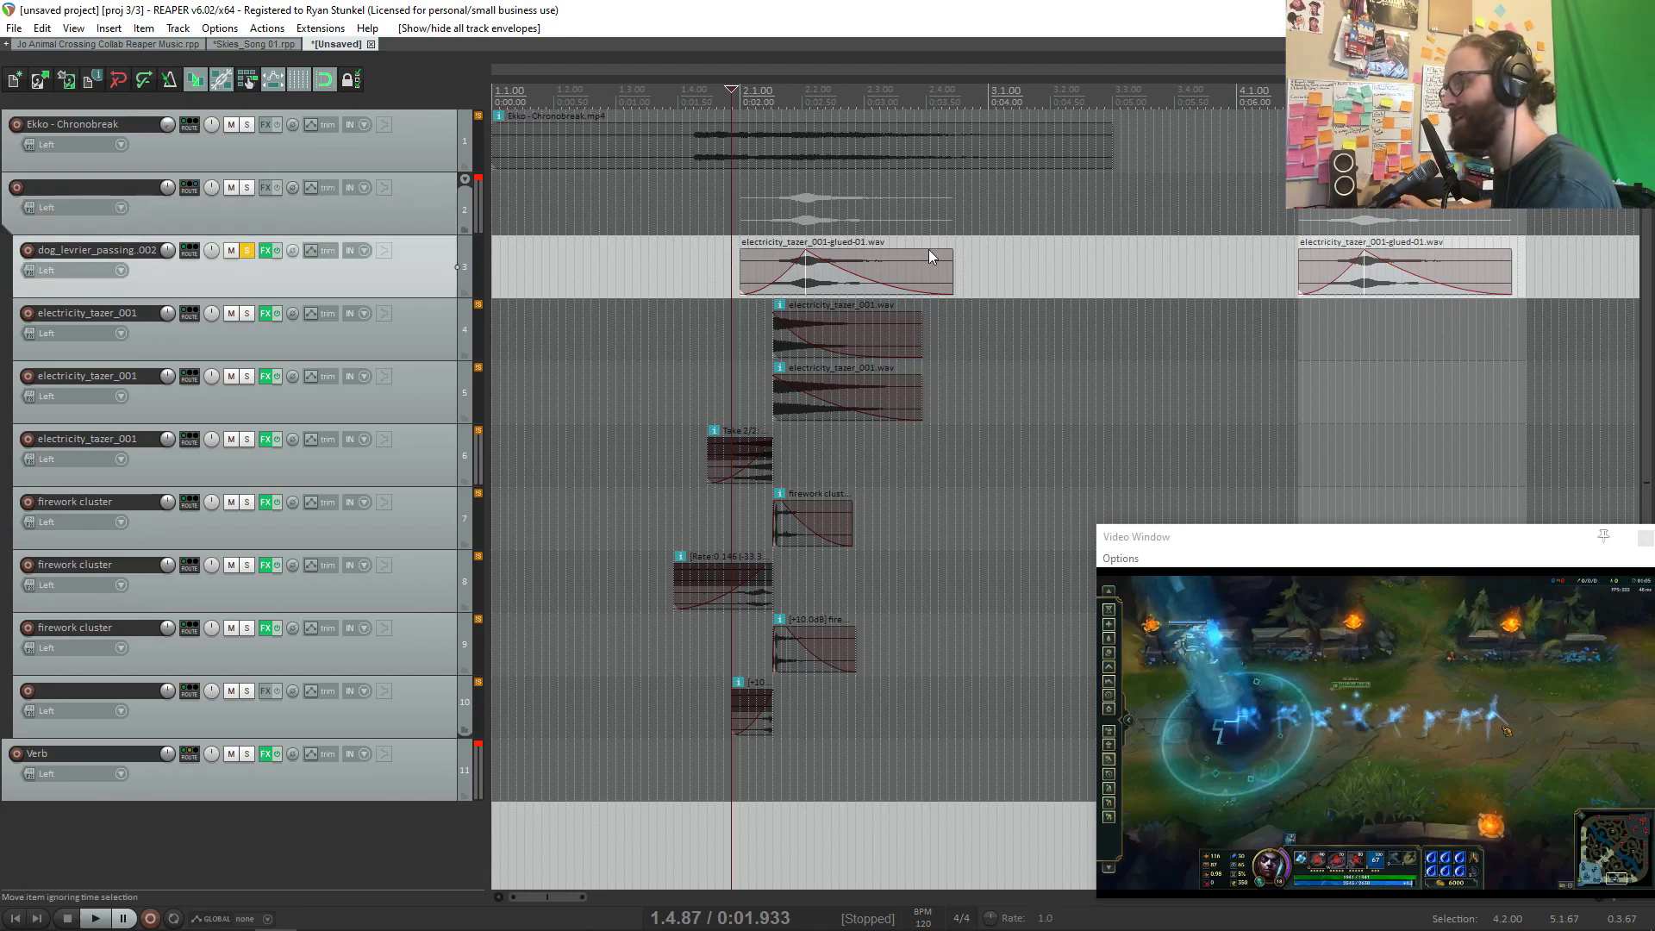
{"action": "key", "text": "alt+Tab"}
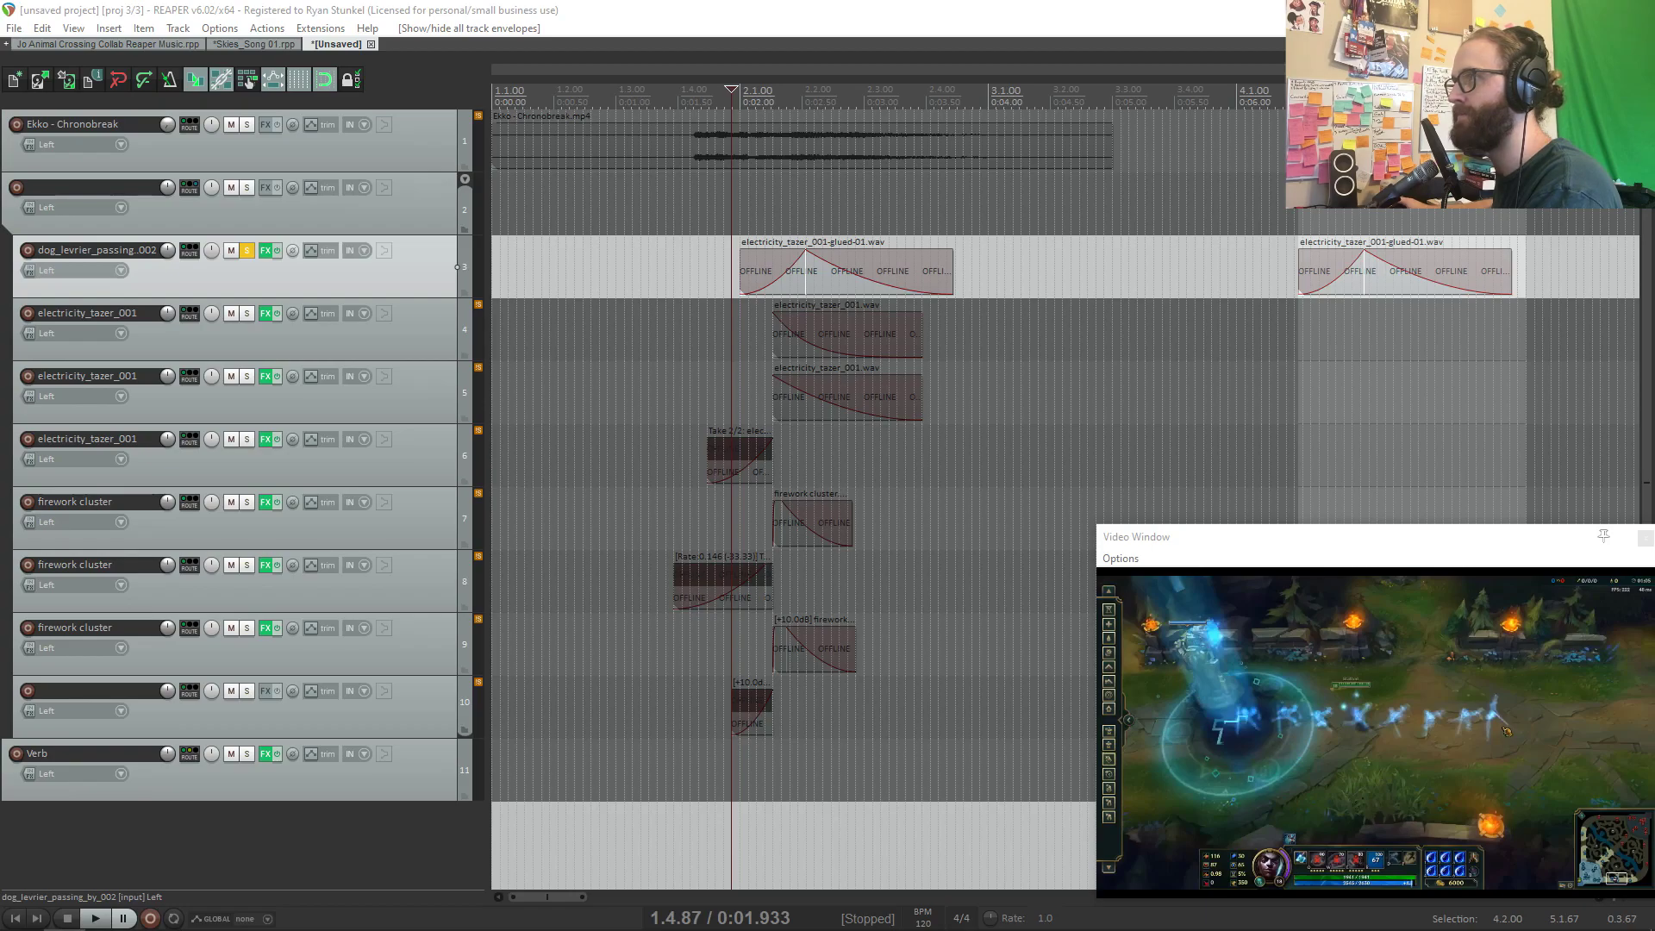
{"action": "key", "text": "space"}
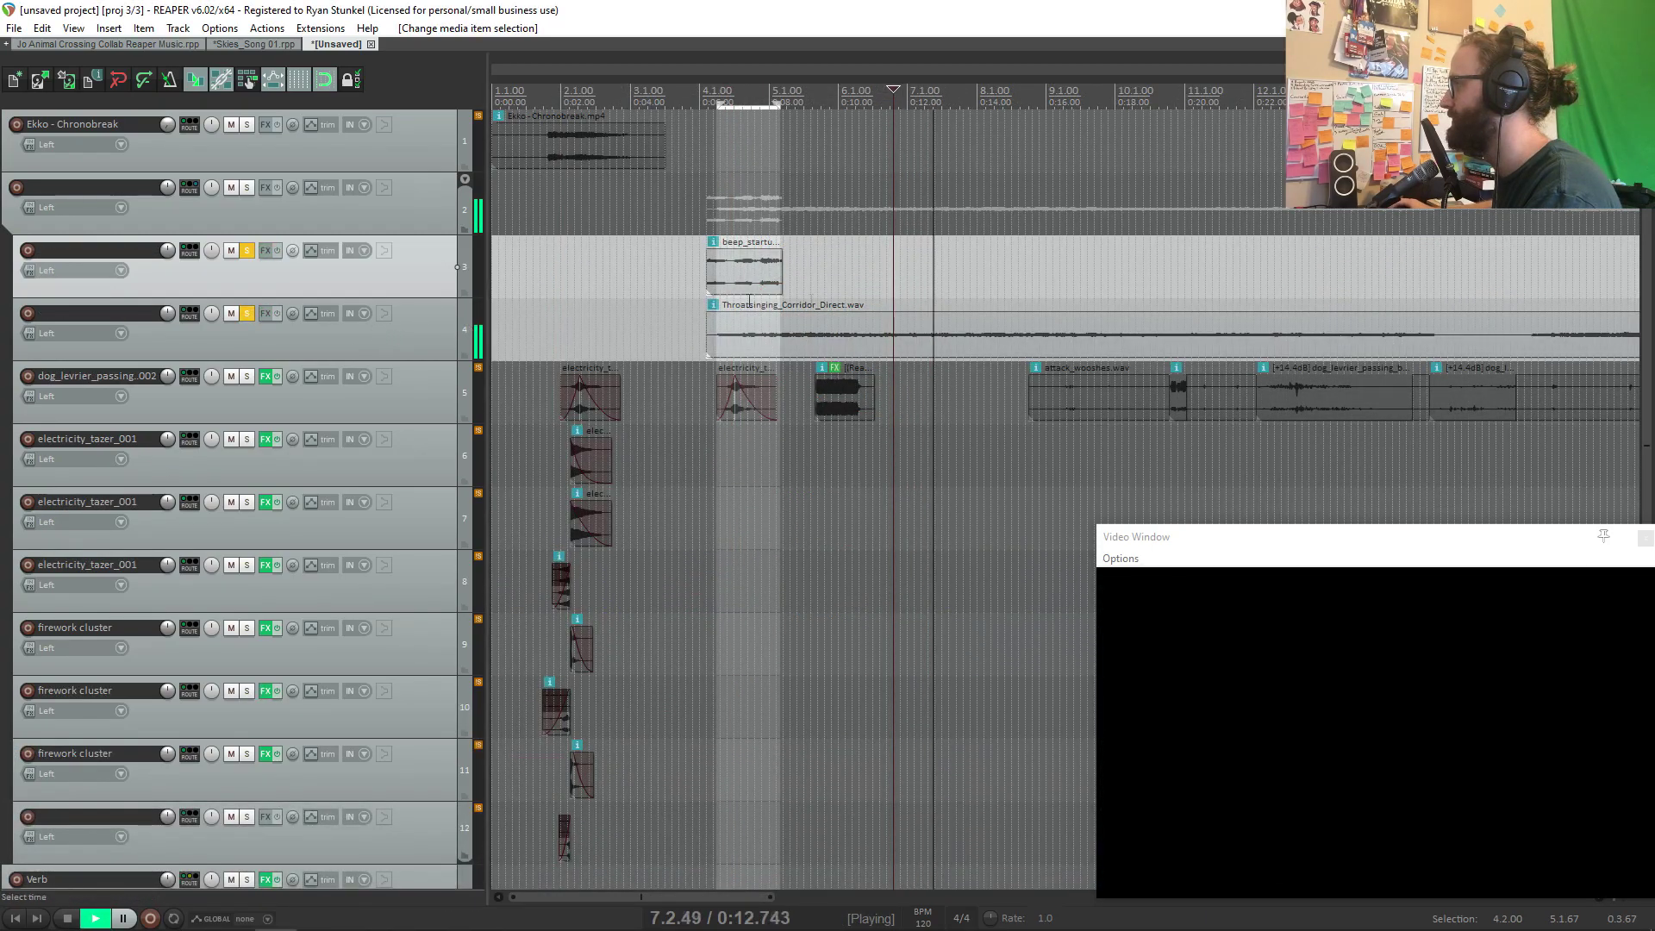
{"action": "key", "text": "space"}
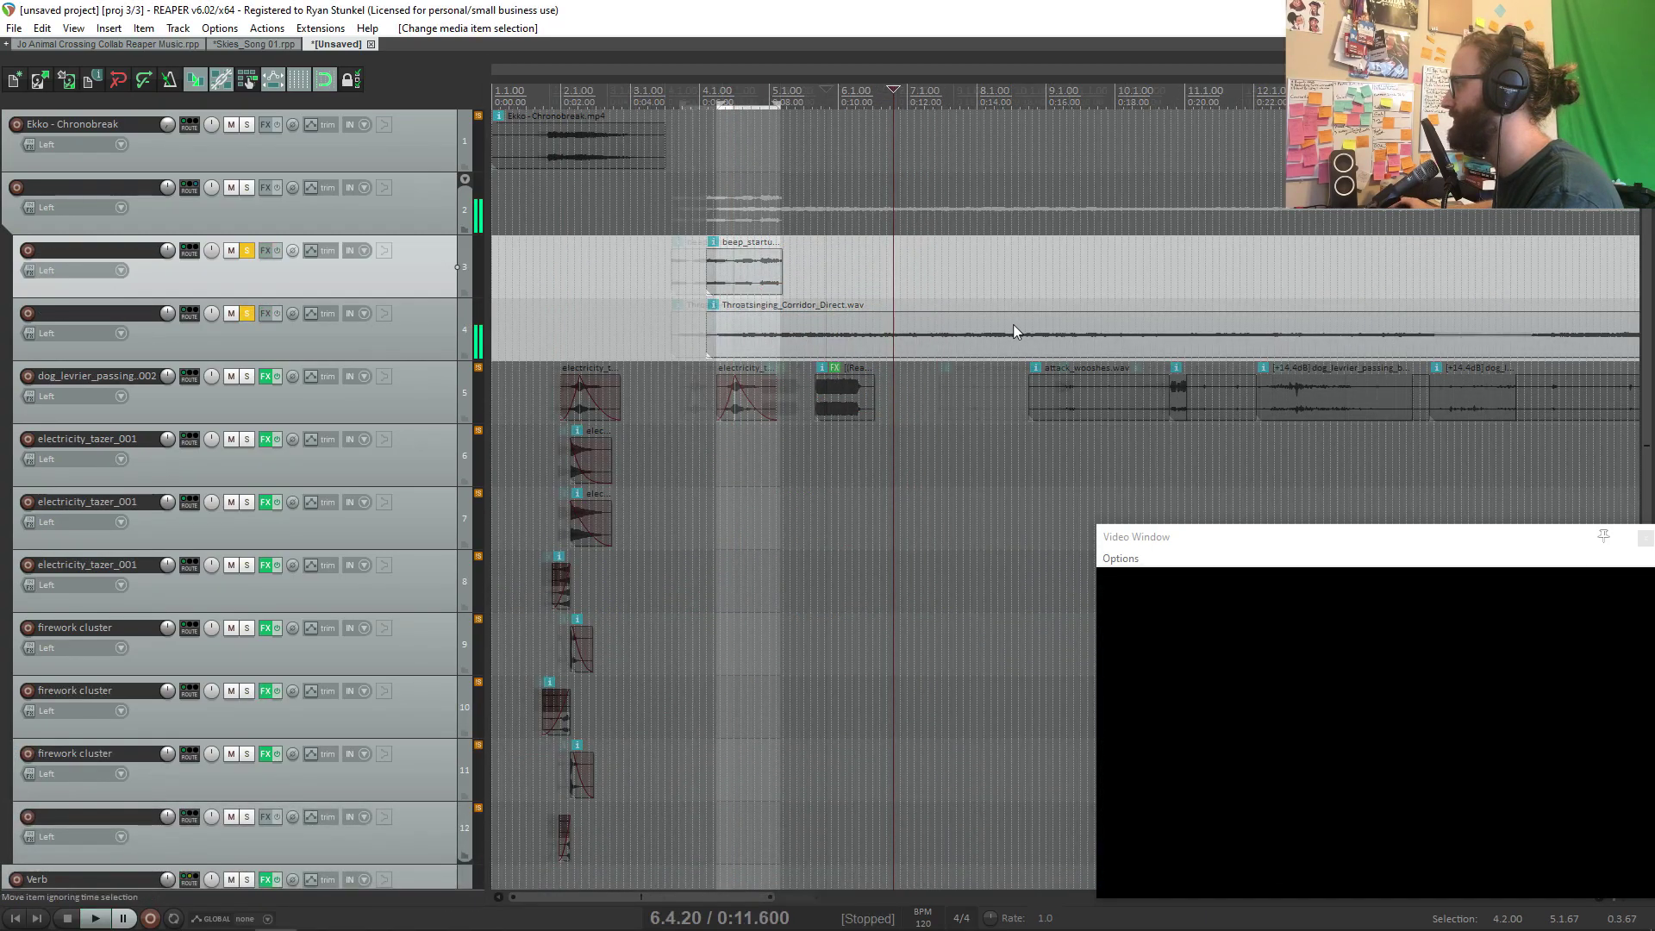
Step: Normalize Throatsinging_Corridor_Direct.wav and audition it from its second swell
{"action": "scroll", "coordinate": [1134, 322], "scroll_direction": "down", "scroll_amount": 5}
{"action": "left_click", "coordinate": [879, 332]}
{"action": "key", "text": "ctrl+shift+n"}
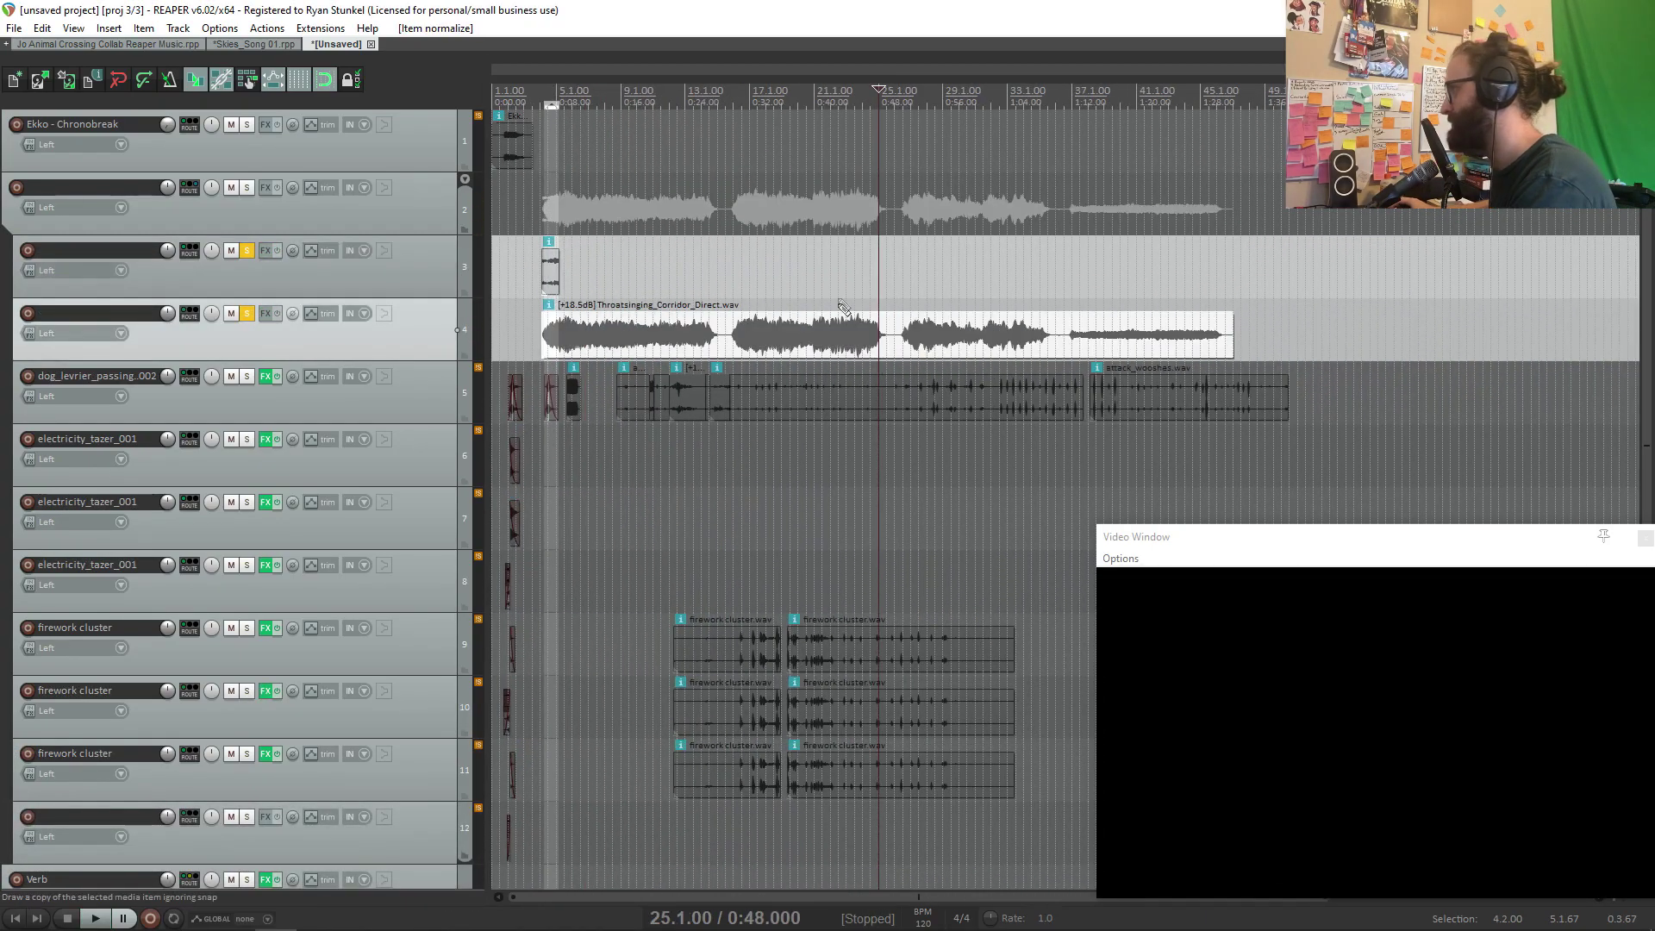
{"action": "left_click", "coordinate": [782, 262]}
{"action": "key", "text": "space"}
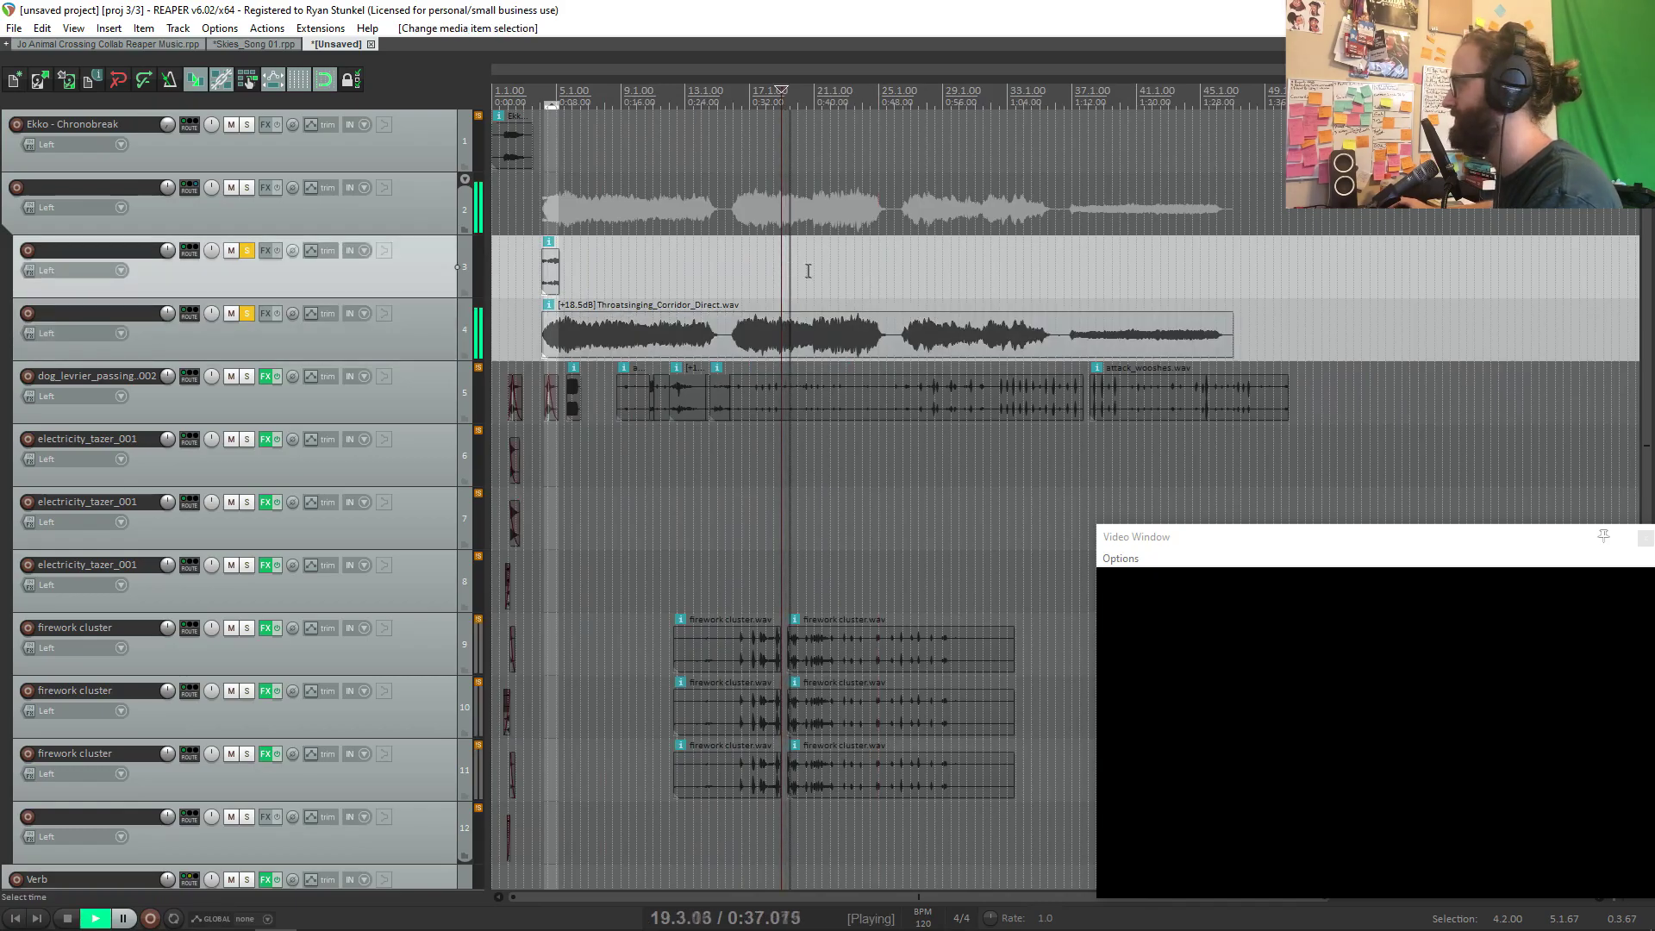
Step: Cut a section out of the Throatsinging recording and move it over the start of the gameplay clip
{"action": "left_click", "coordinate": [746, 332]}
{"action": "key", "text": "s"}
{"action": "left_click", "coordinate": [805, 334]}
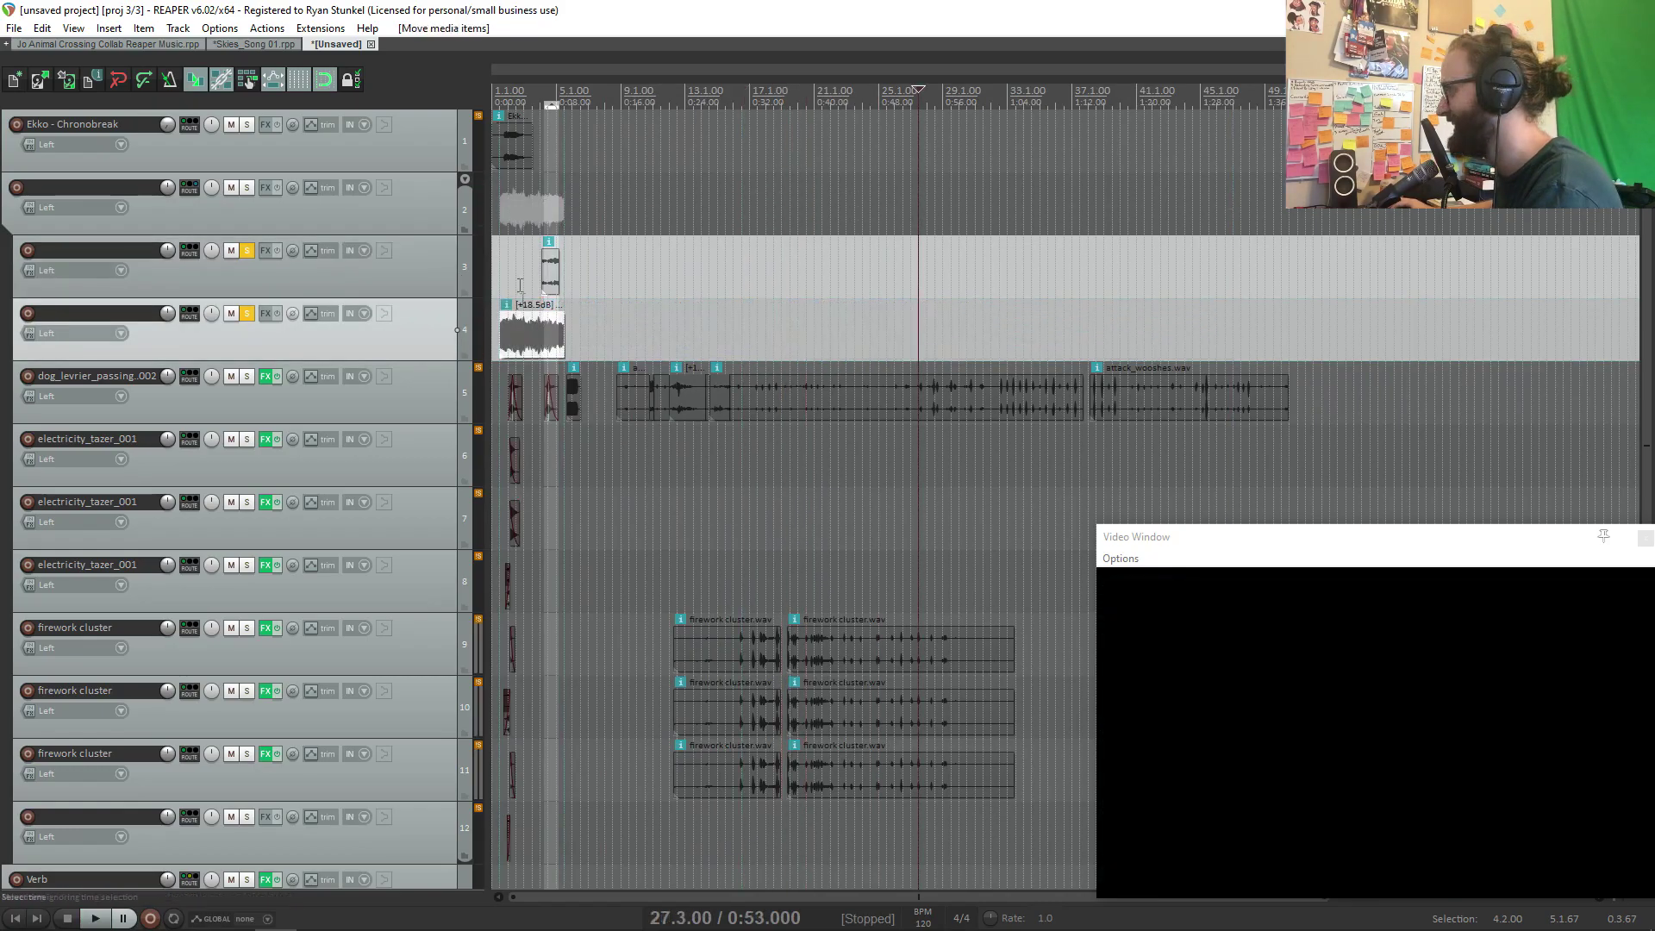
{"action": "left_click", "coordinate": [509, 274]}
{"action": "scroll", "coordinate": [683, 312], "scroll_direction": "up", "scroll_amount": 2}
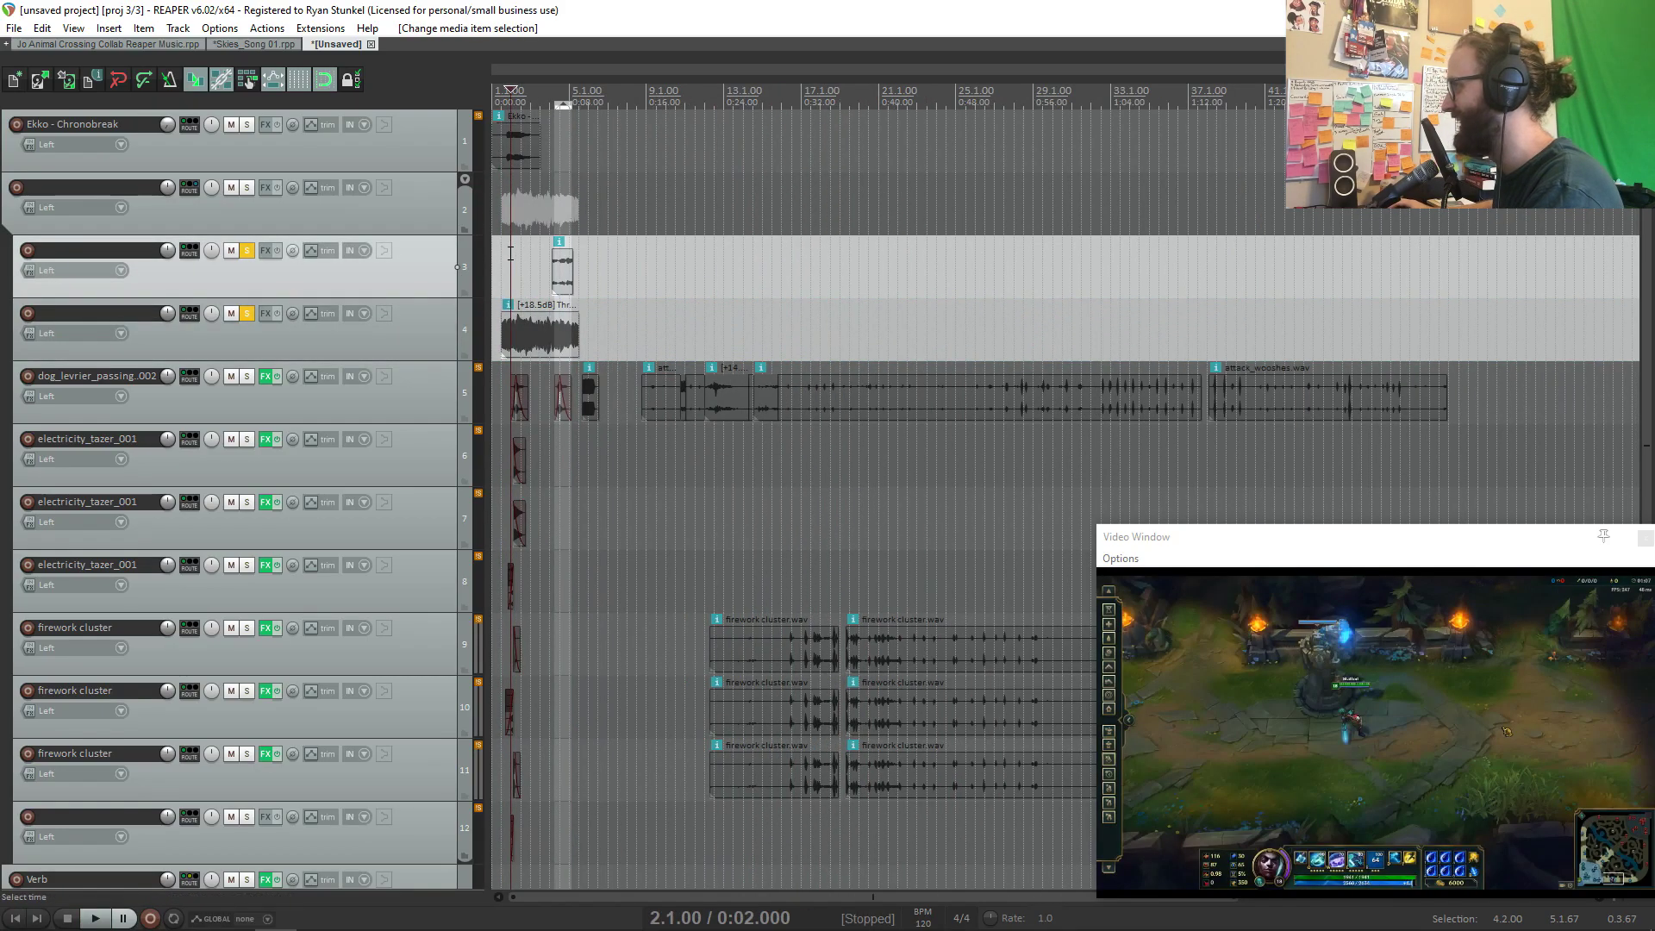
Step: Split the Throatsinging section at the impact, with its lead-in on a separate track, and give the remaining part a curved fade-out
{"action": "key", "text": "w"}
{"action": "scroll", "coordinate": [683, 312], "scroll_direction": "up", "scroll_amount": 5}
{"action": "left_click_drag", "start_coordinate": [757, 328], "coordinate": [744, 327]}
{"action": "left_click", "coordinate": [665, 335]}
{"action": "key", "text": "s"}
{"action": "left_click_drag", "start_coordinate": [726, 336], "coordinate": [751, 340]}
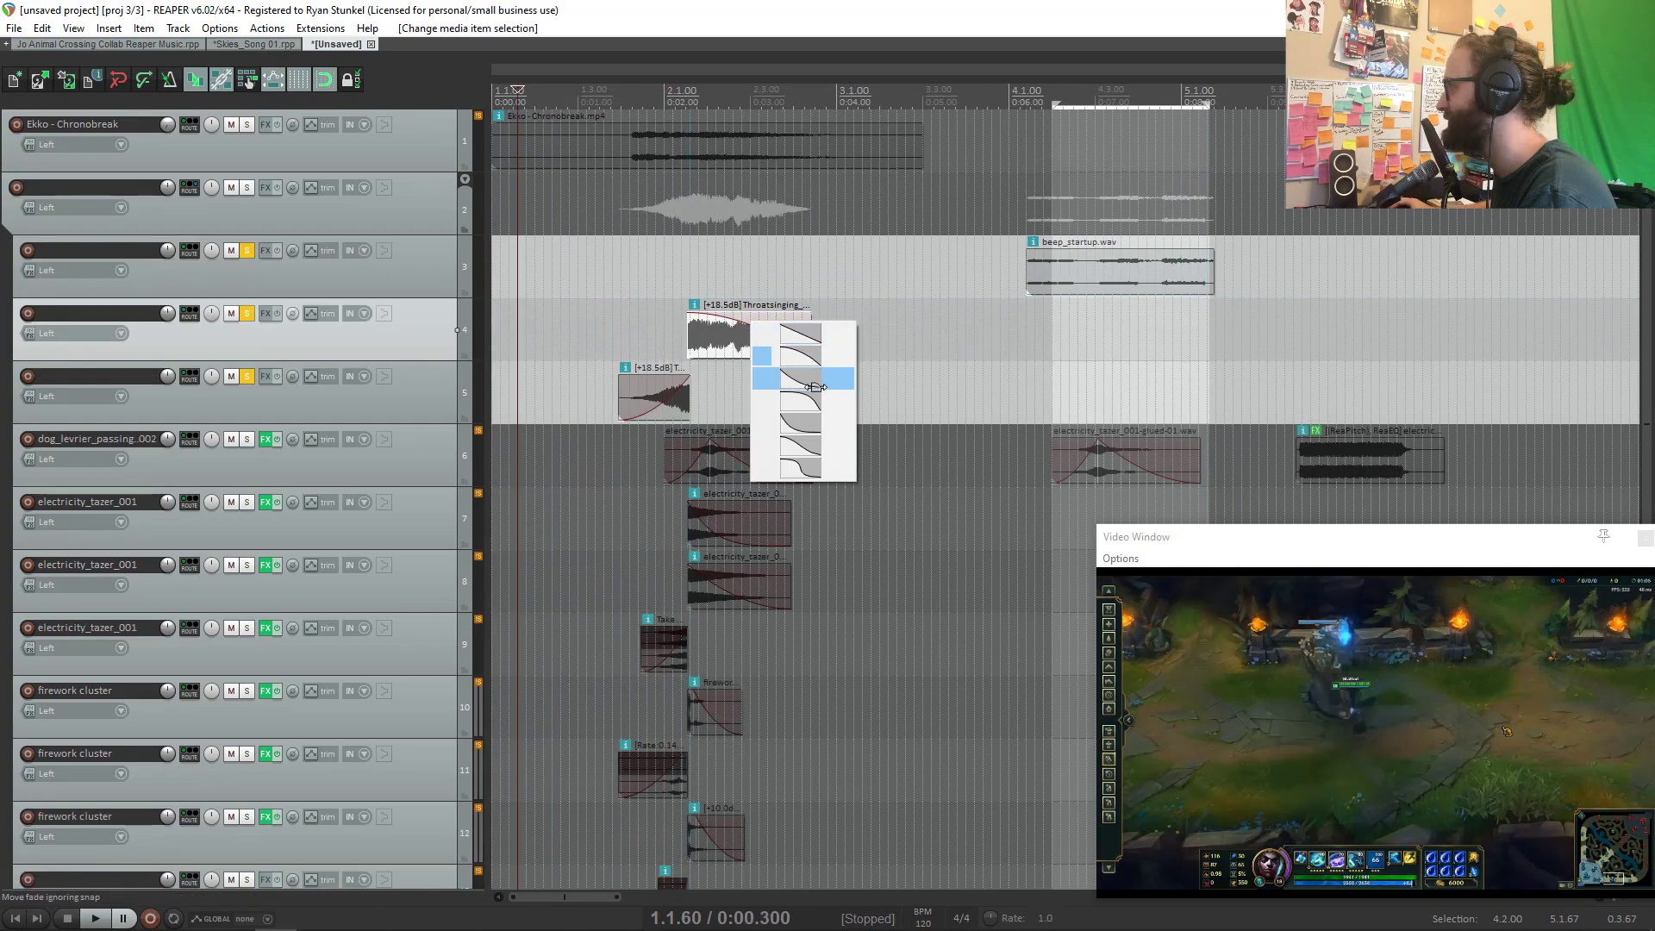
{"action": "left_click", "coordinate": [817, 387]}
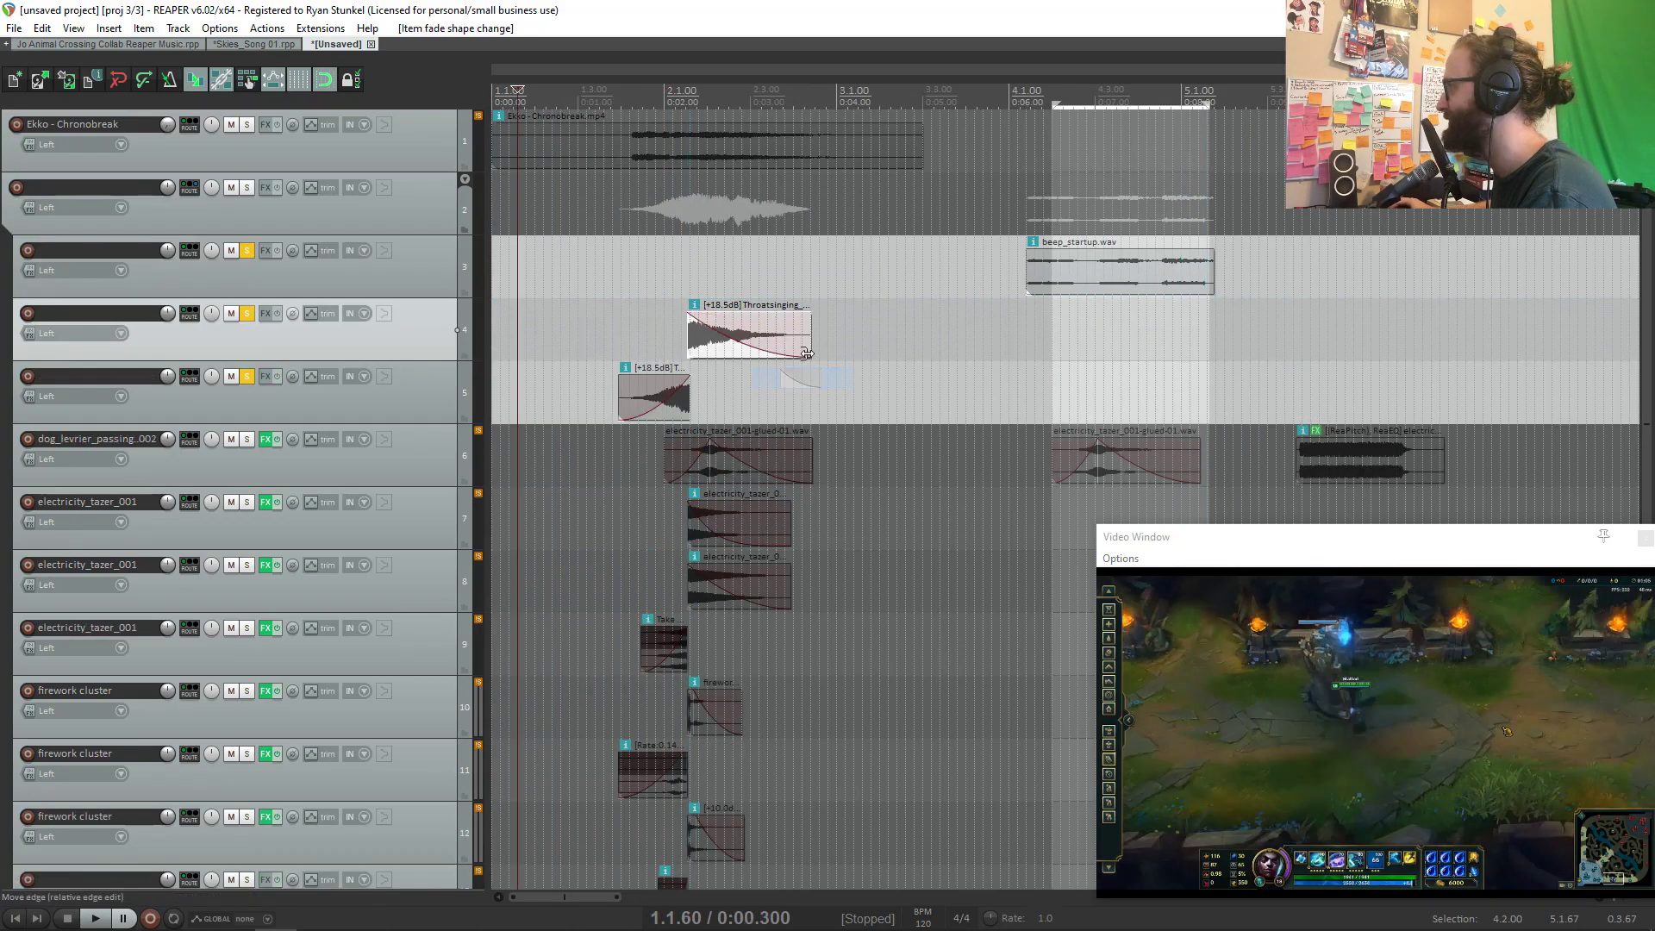
Step: Place a Throatsinging layer at 1.4.33 and move a duplicated dog_levrier track's glued tazer clip earlier to match it
{"action": "scroll", "coordinate": [724, 204], "scroll_direction": "down", "scroll_amount": 10}
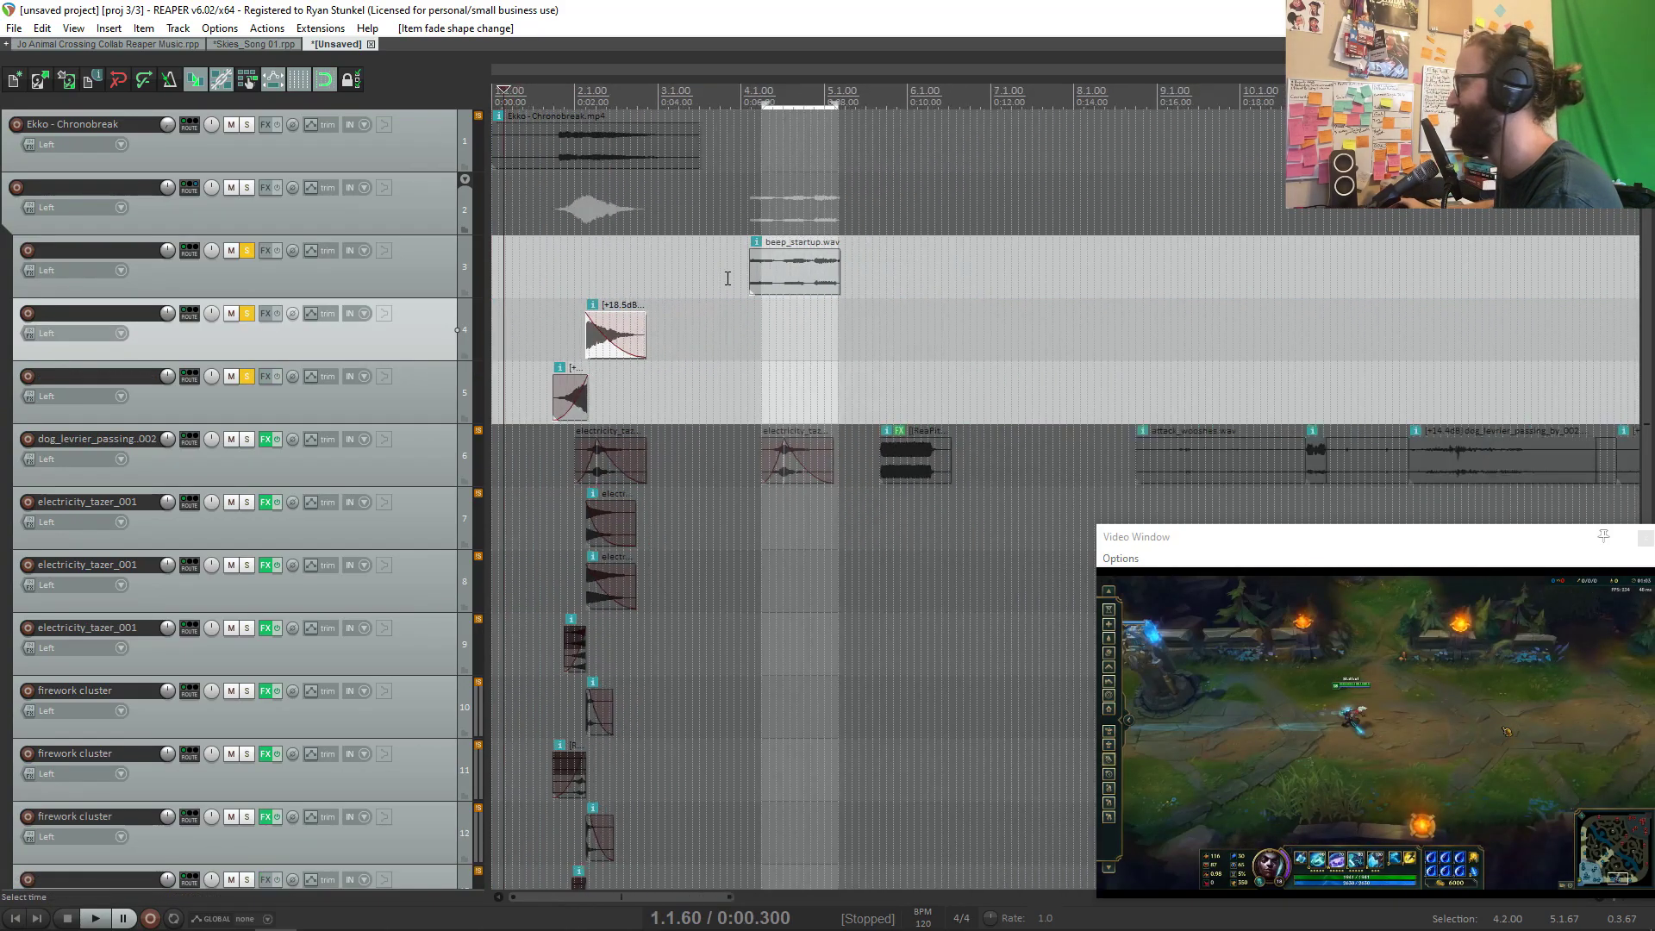
{"action": "scroll", "coordinate": [615, 299], "scroll_direction": "up", "scroll_amount": 12}
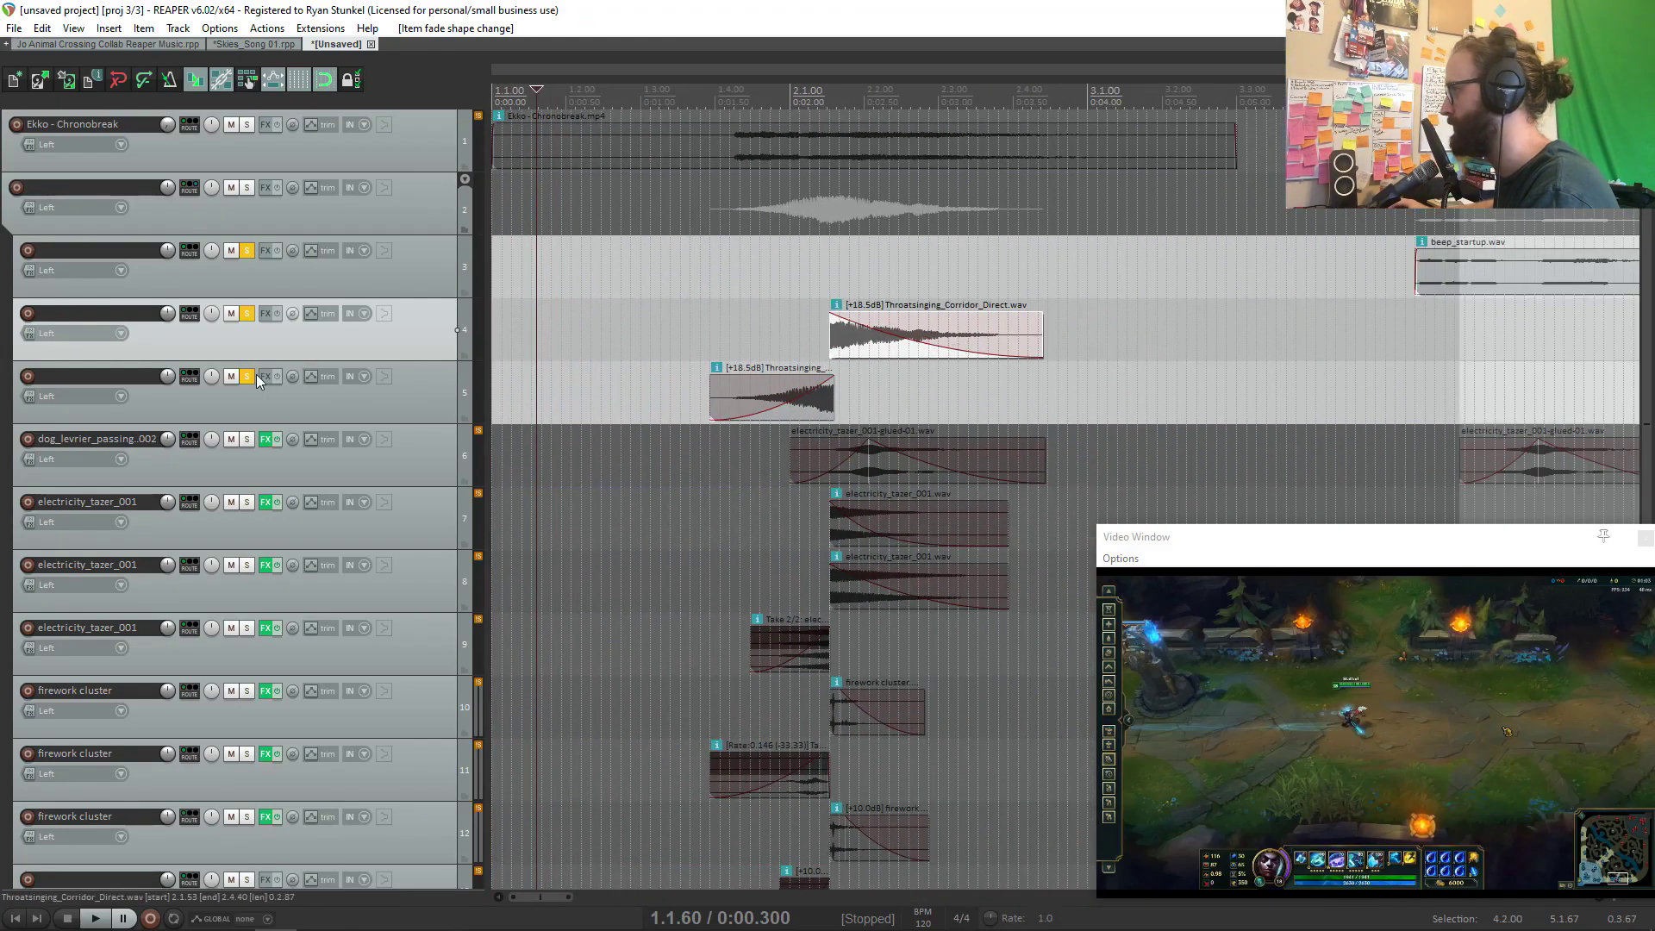
{"action": "left_click_drag", "start_coordinate": [790, 392], "coordinate": [676, 380]}
{"action": "left_click_drag", "start_coordinate": [868, 515], "coordinate": [814, 517]}
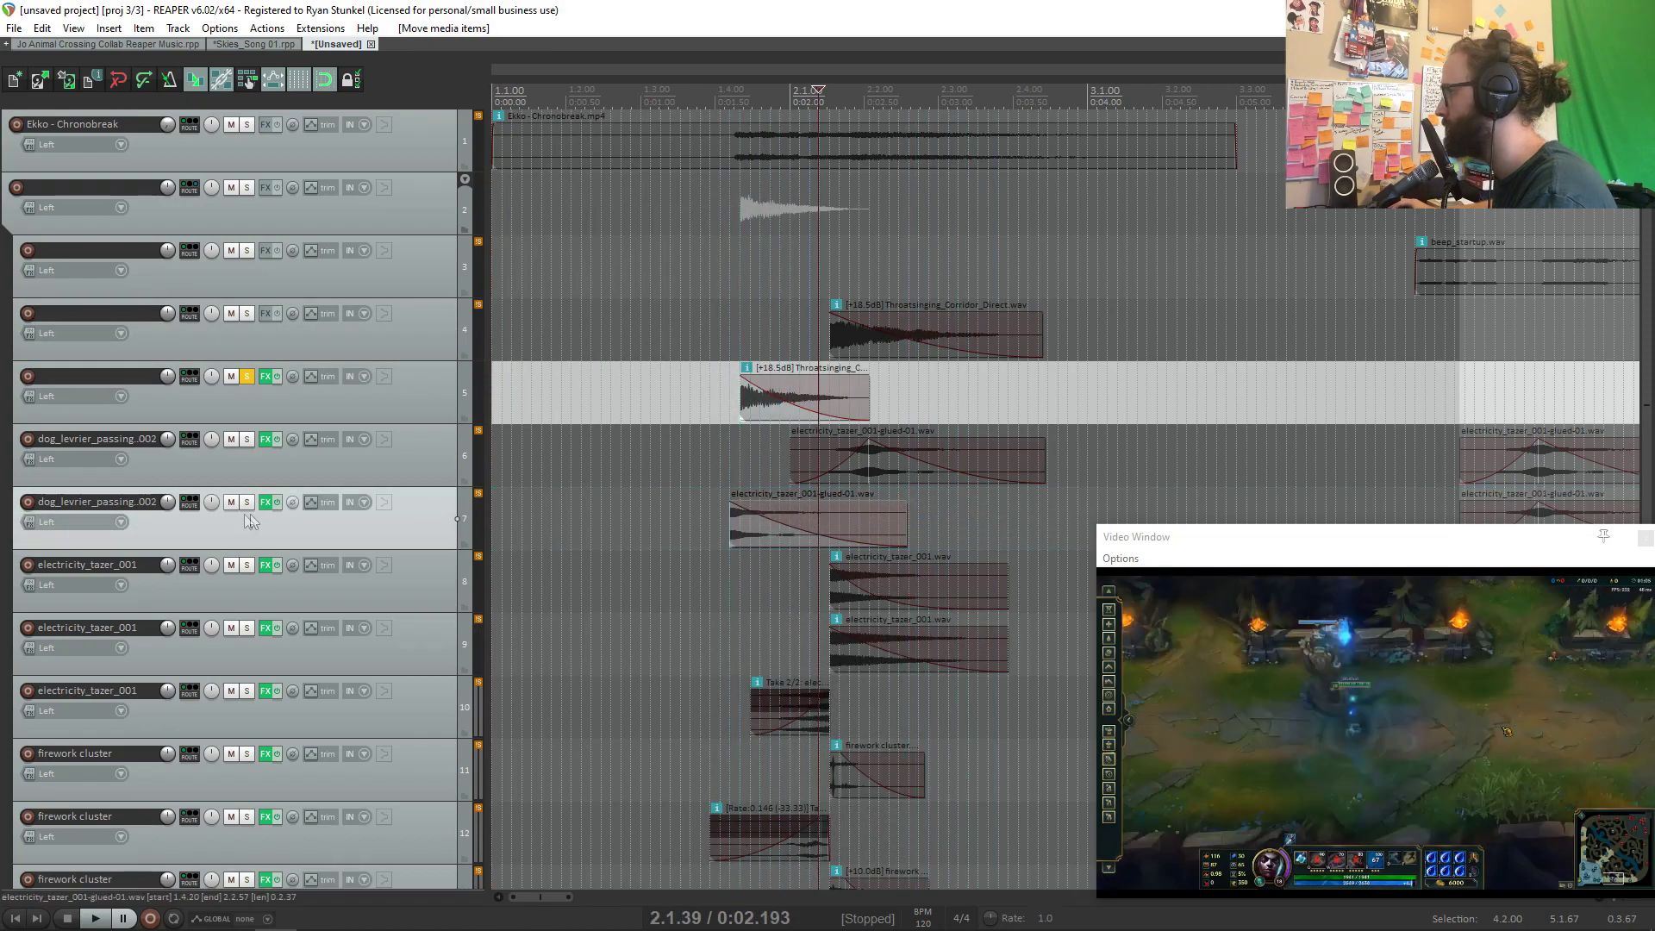
Step: Solo the duplicated dog_levrier track, reshape its tazer clip with fades peaking mid-clip, and audition the layers from 1.4.33
{"action": "left_click", "coordinate": [246, 503]}
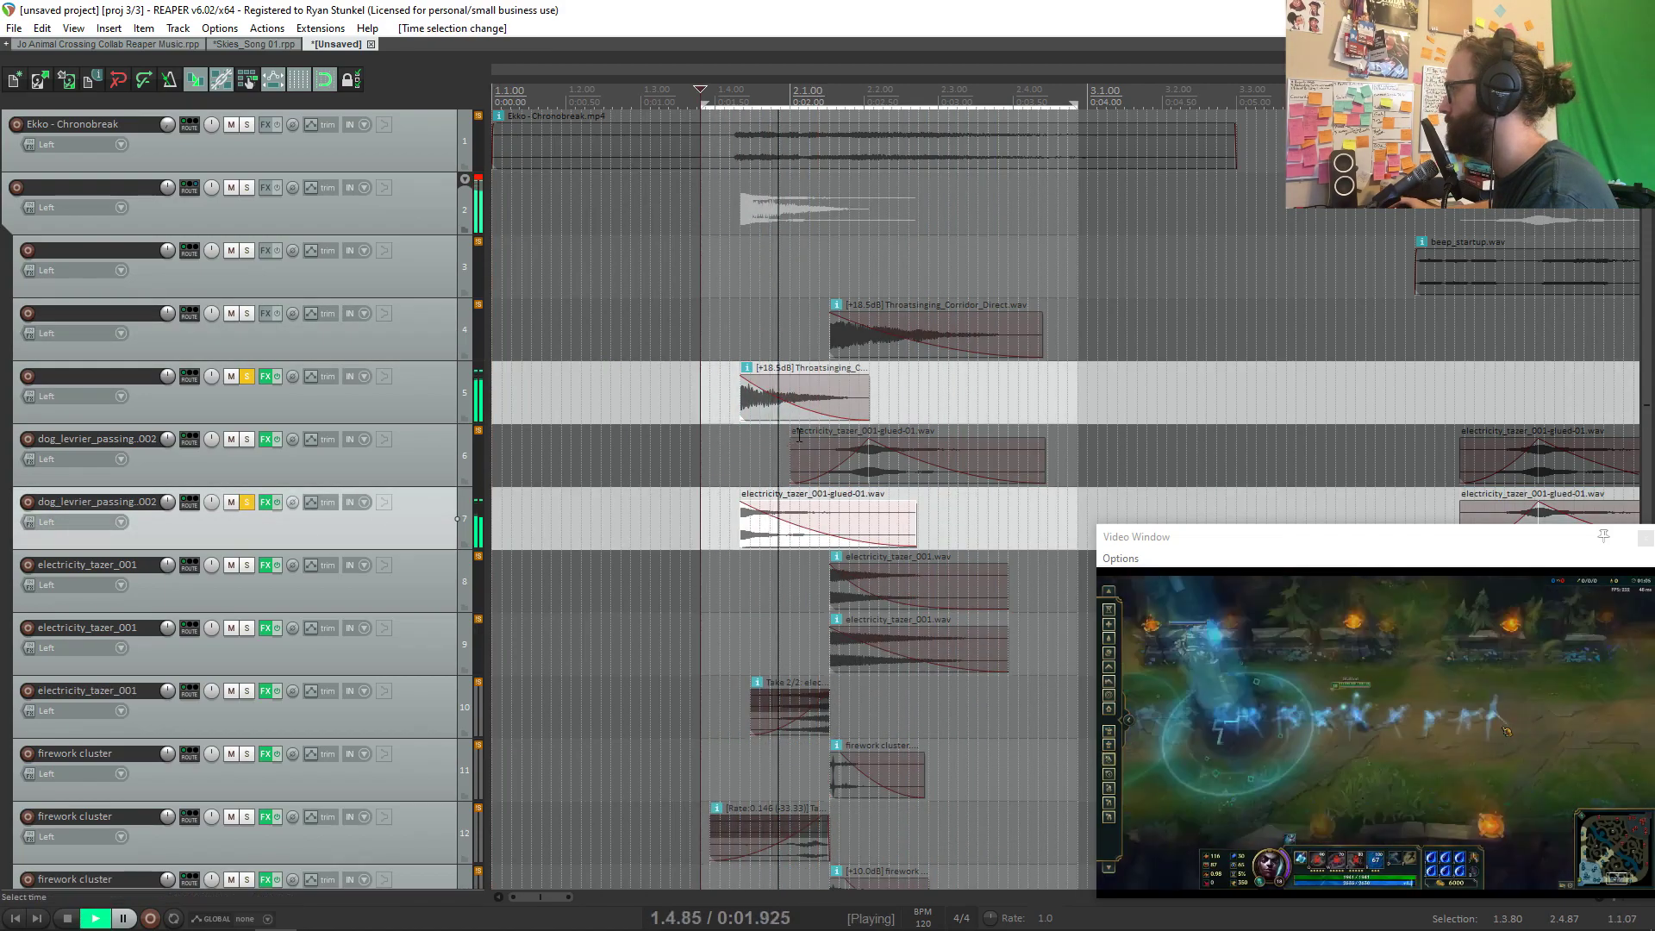
{"action": "key", "text": "space"}
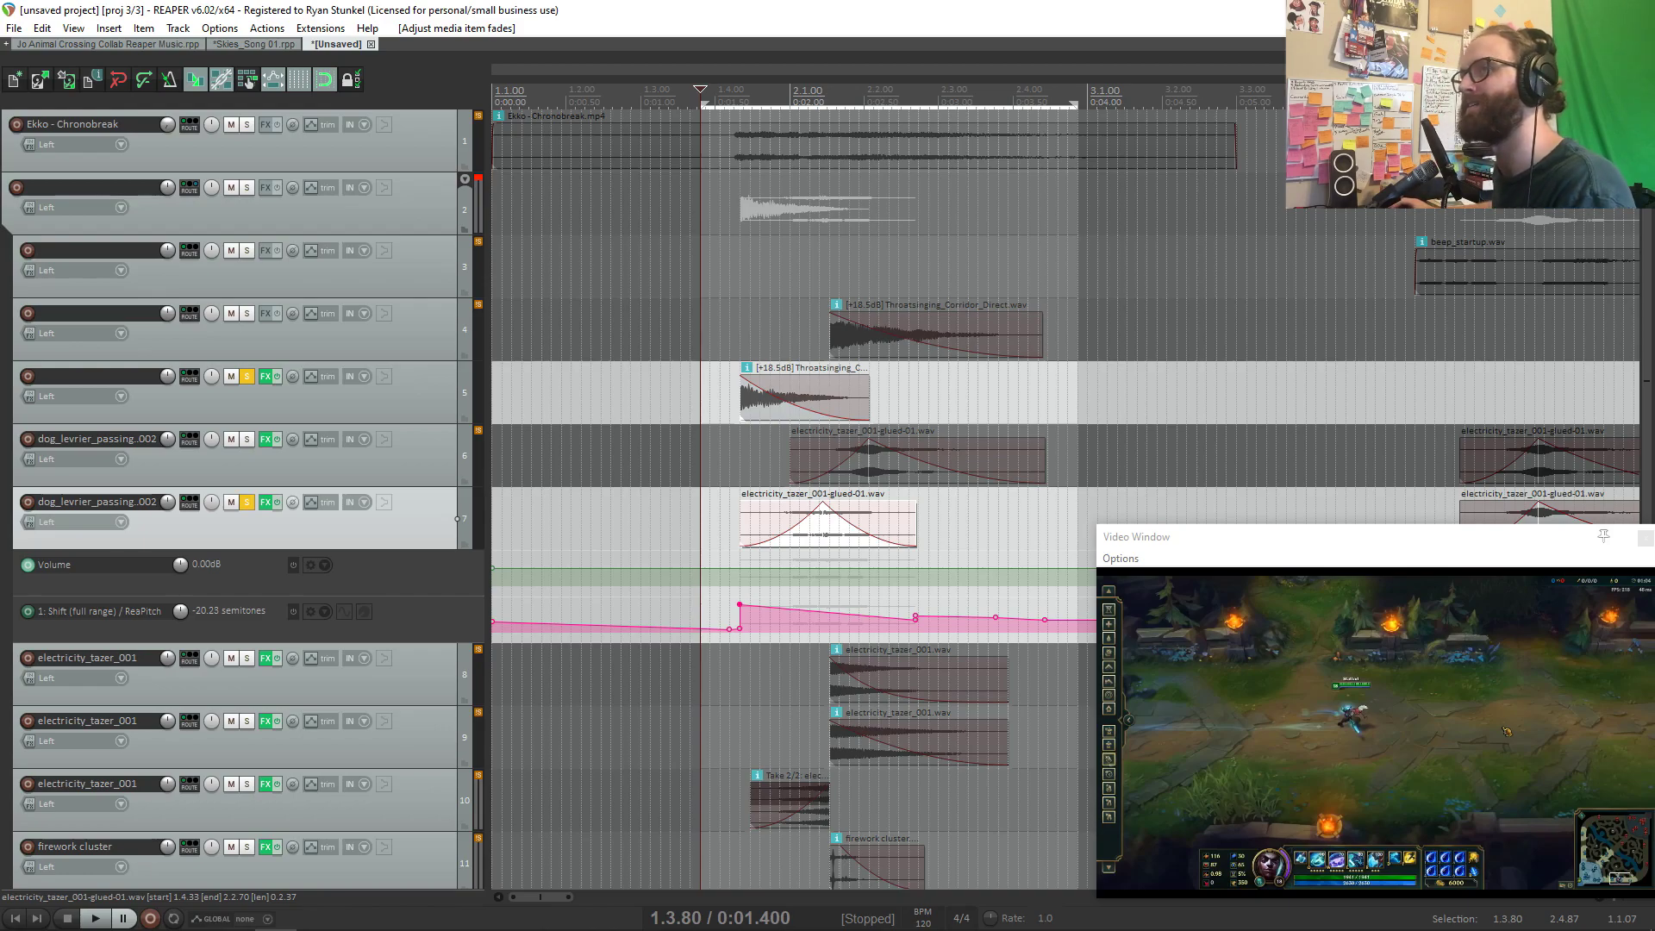
{"action": "left_click", "coordinate": [743, 308]}
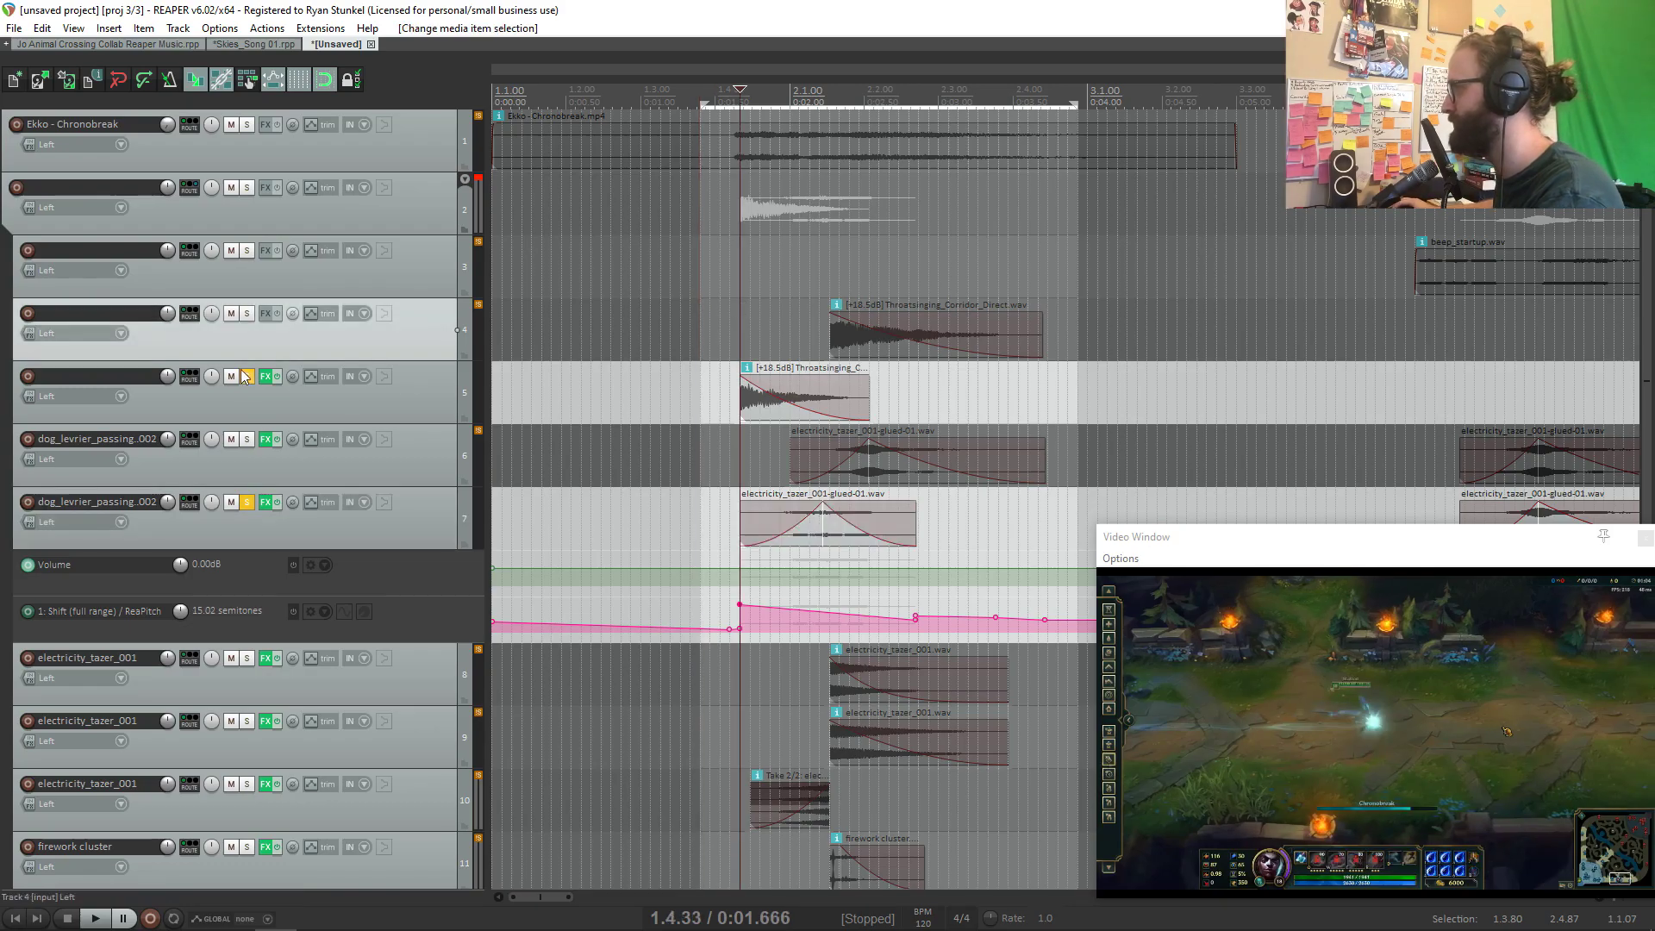
{"action": "key", "text": "space"}
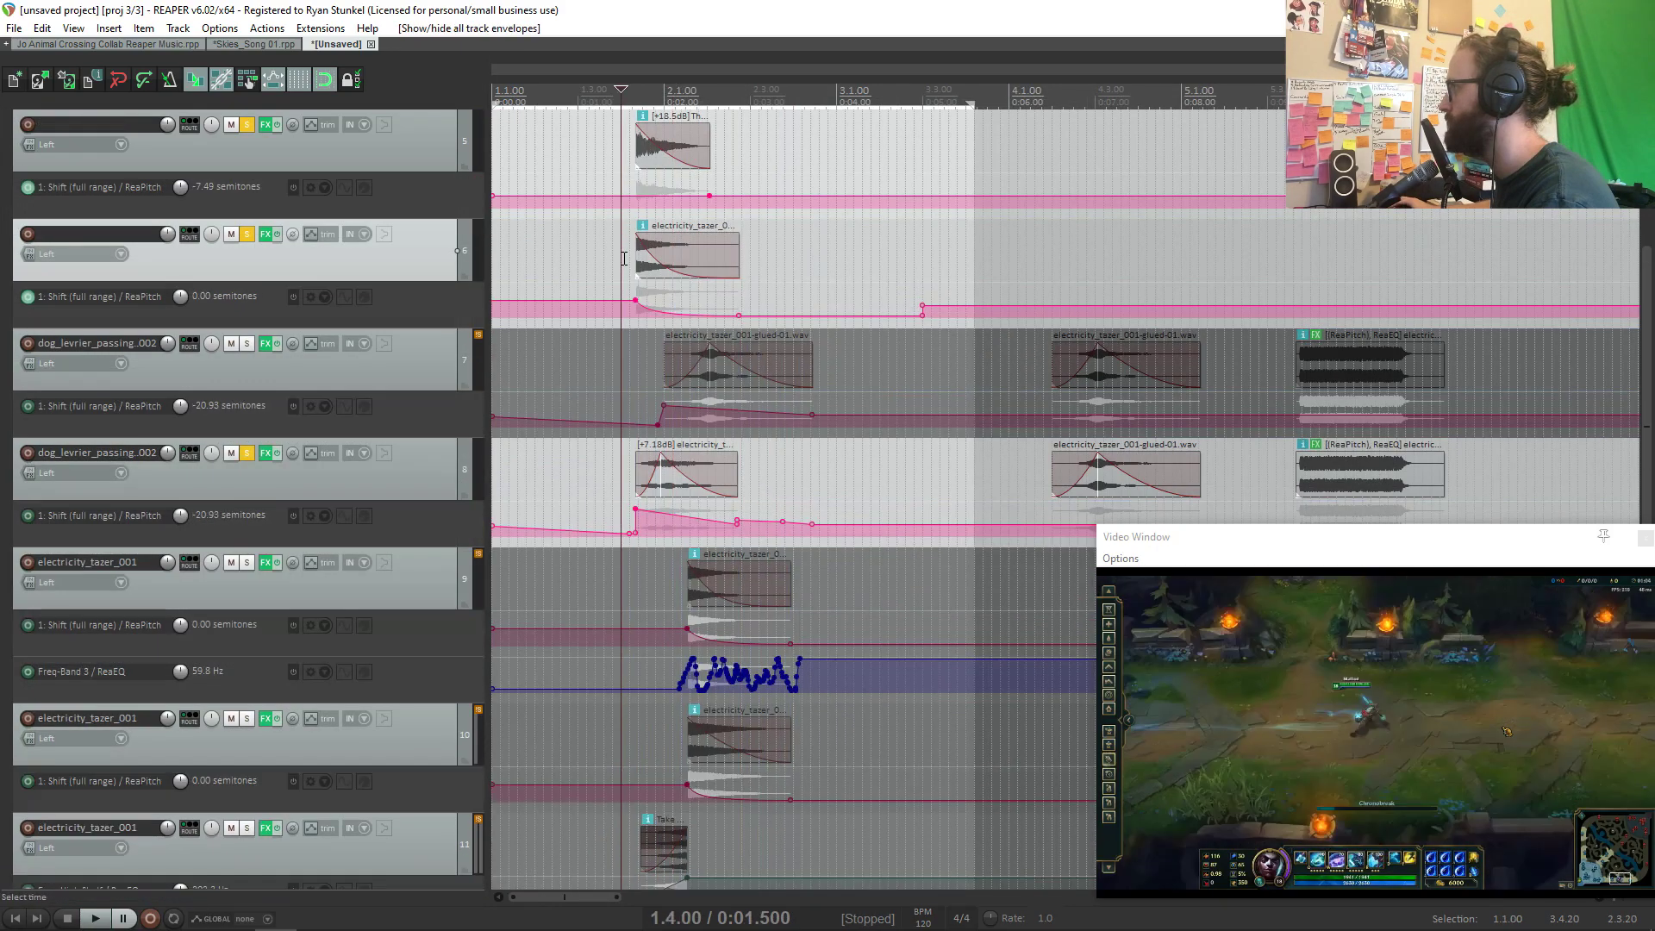
Step: Hide all track envelopes and audition the soloed electricity_tazer layer on track 6 with the other early layers
{"action": "key", "text": "v"}
{"action": "scroll", "coordinate": [645, 278], "scroll_direction": "up", "scroll_amount": 4}
{"action": "scroll", "coordinate": [645, 278], "scroll_direction": "up", "scroll_amount": 3}
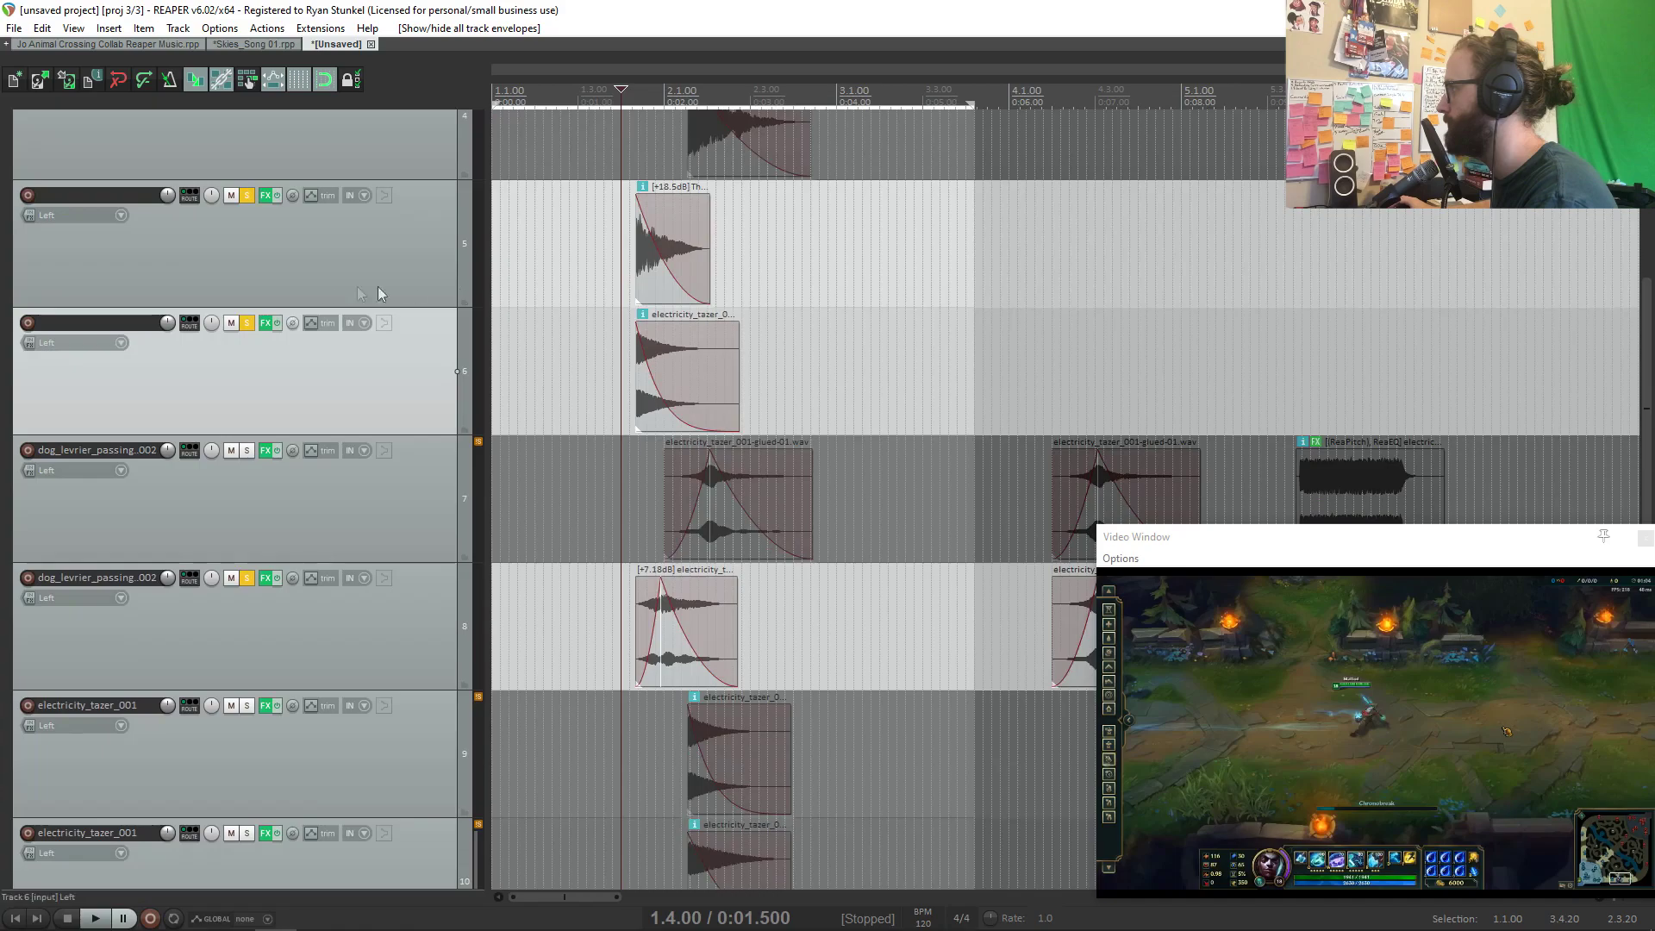
{"action": "left_click", "coordinate": [247, 324]}
{"action": "key", "text": "space"}
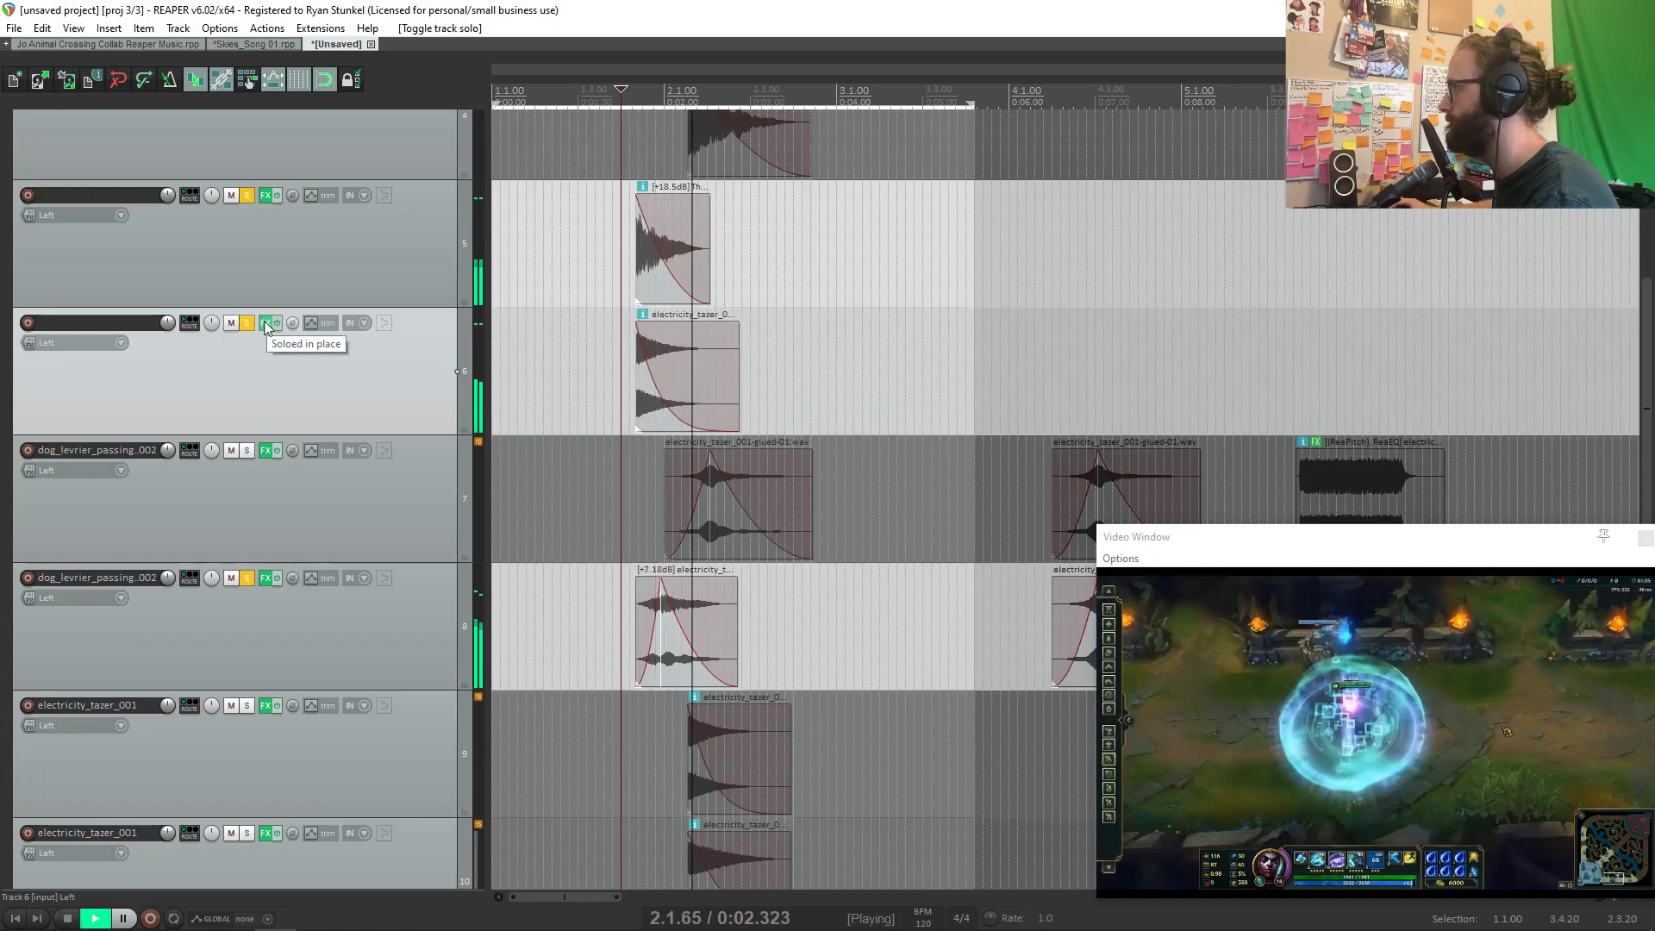
{"action": "key", "text": "space"}
Step: In track 6's ReaEQ, set the high shelf to 5318.9 Hz with 2.0 dB gain and move the low-frequency cut higher
{"action": "left_click", "coordinate": [266, 324]}
{"action": "key", "text": "space"}
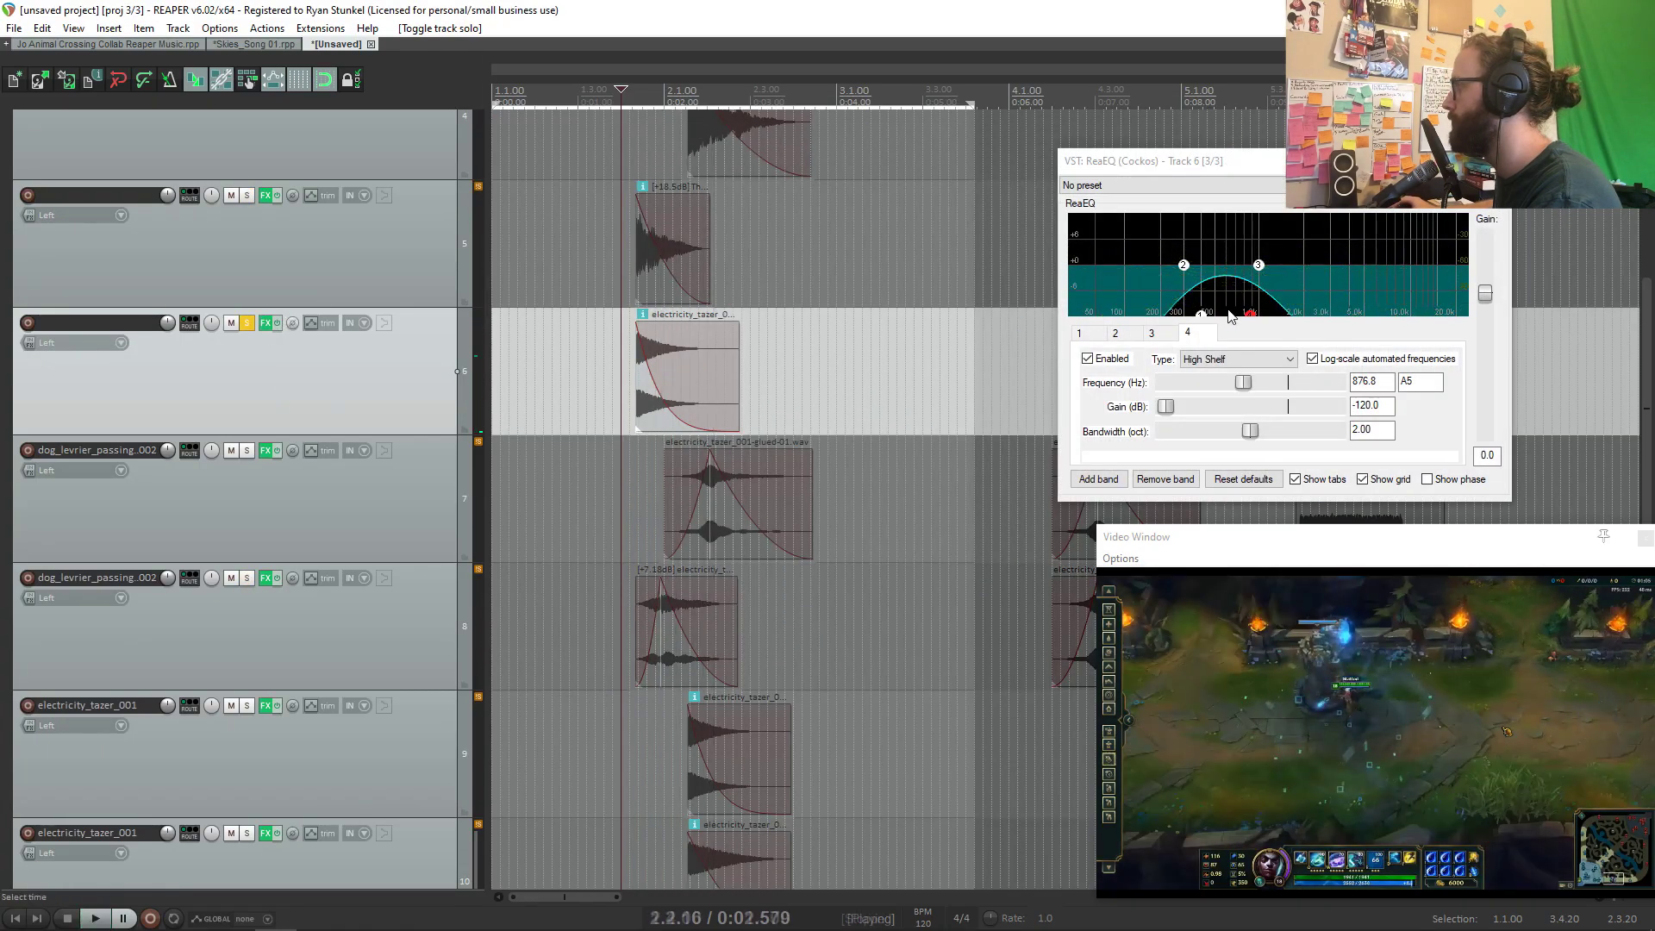
{"action": "left_click_drag", "start_coordinate": [1252, 319], "coordinate": [1355, 247]}
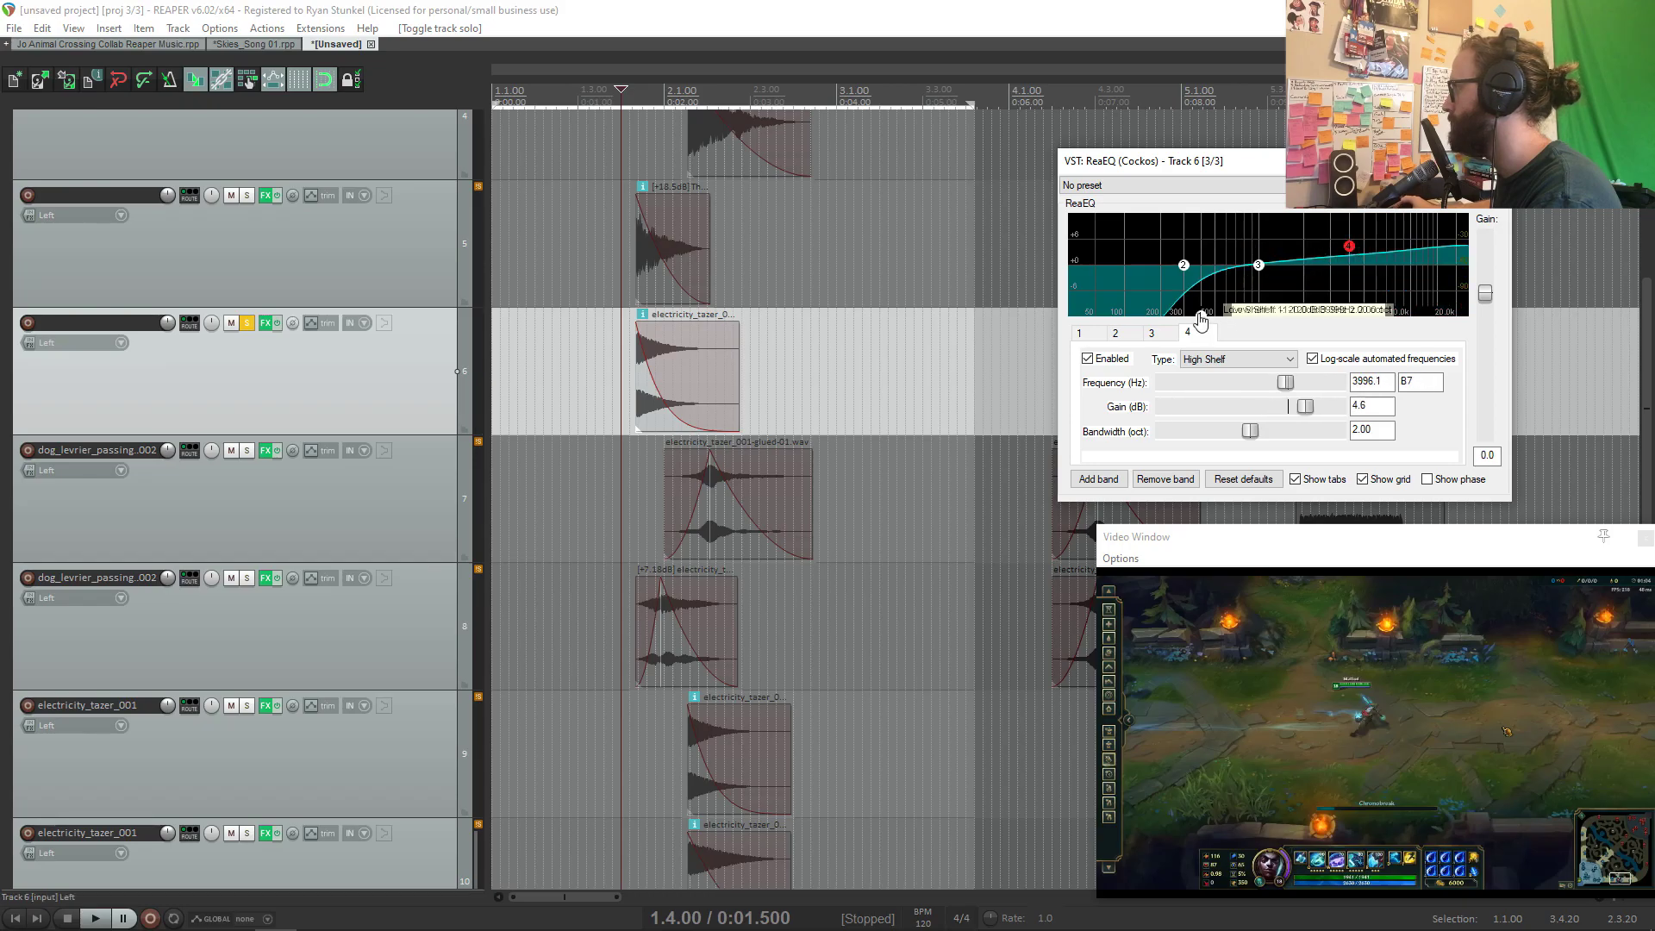
{"action": "left_click_drag", "start_coordinate": [1201, 319], "coordinate": [1301, 369]}
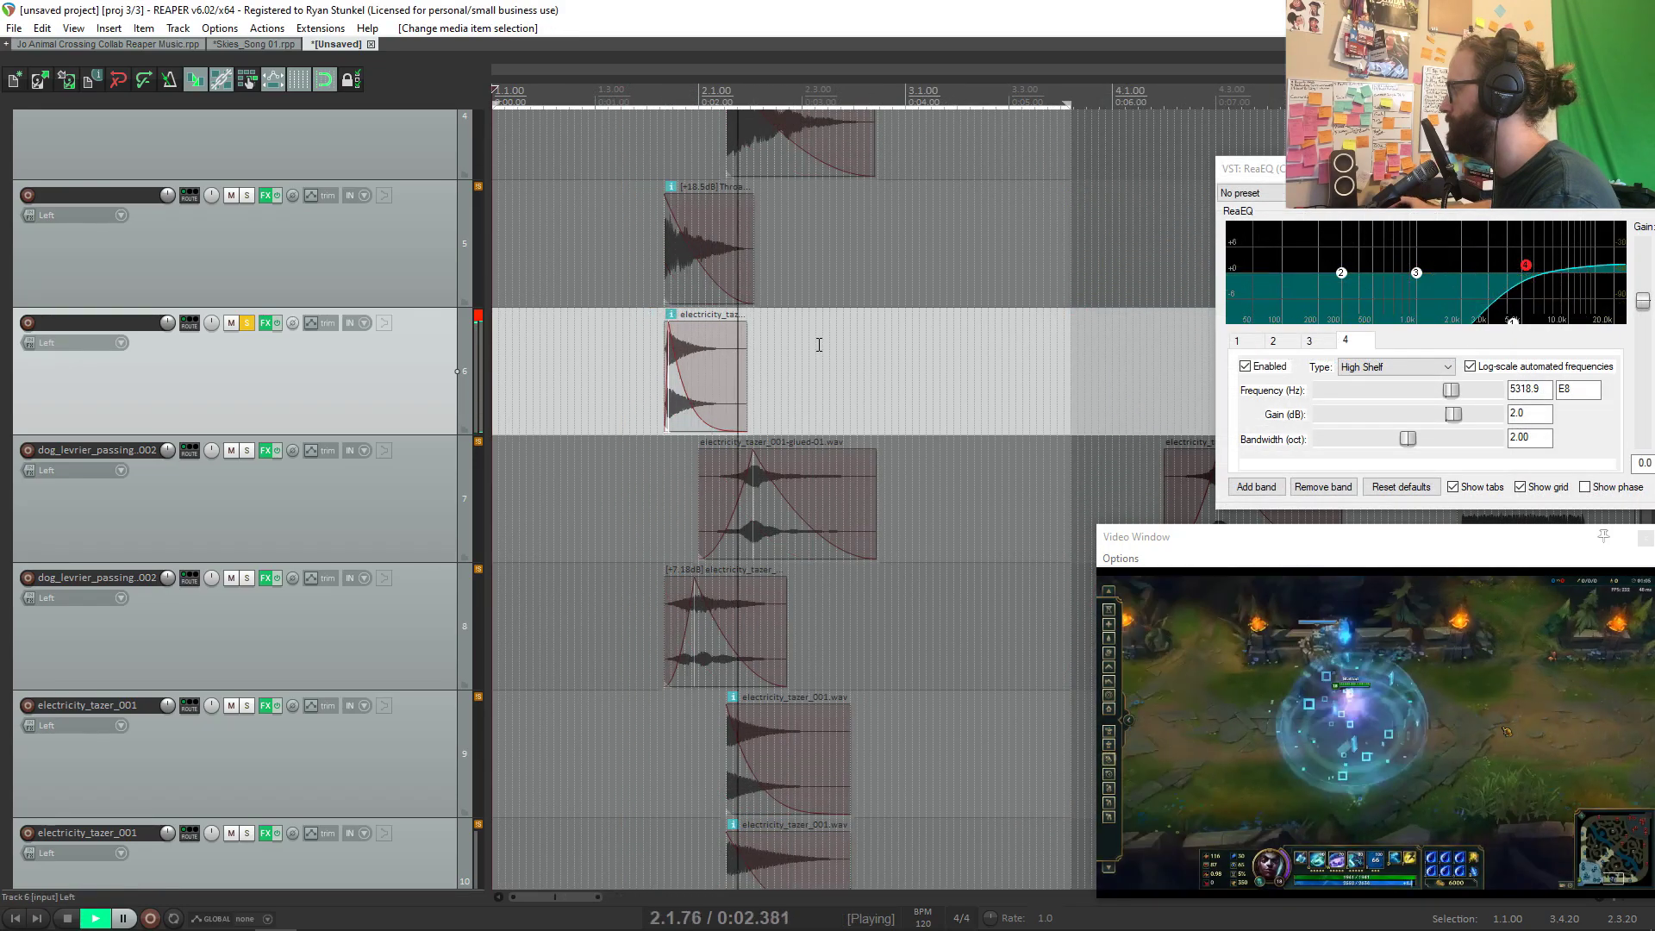
{"action": "key", "text": "space"}
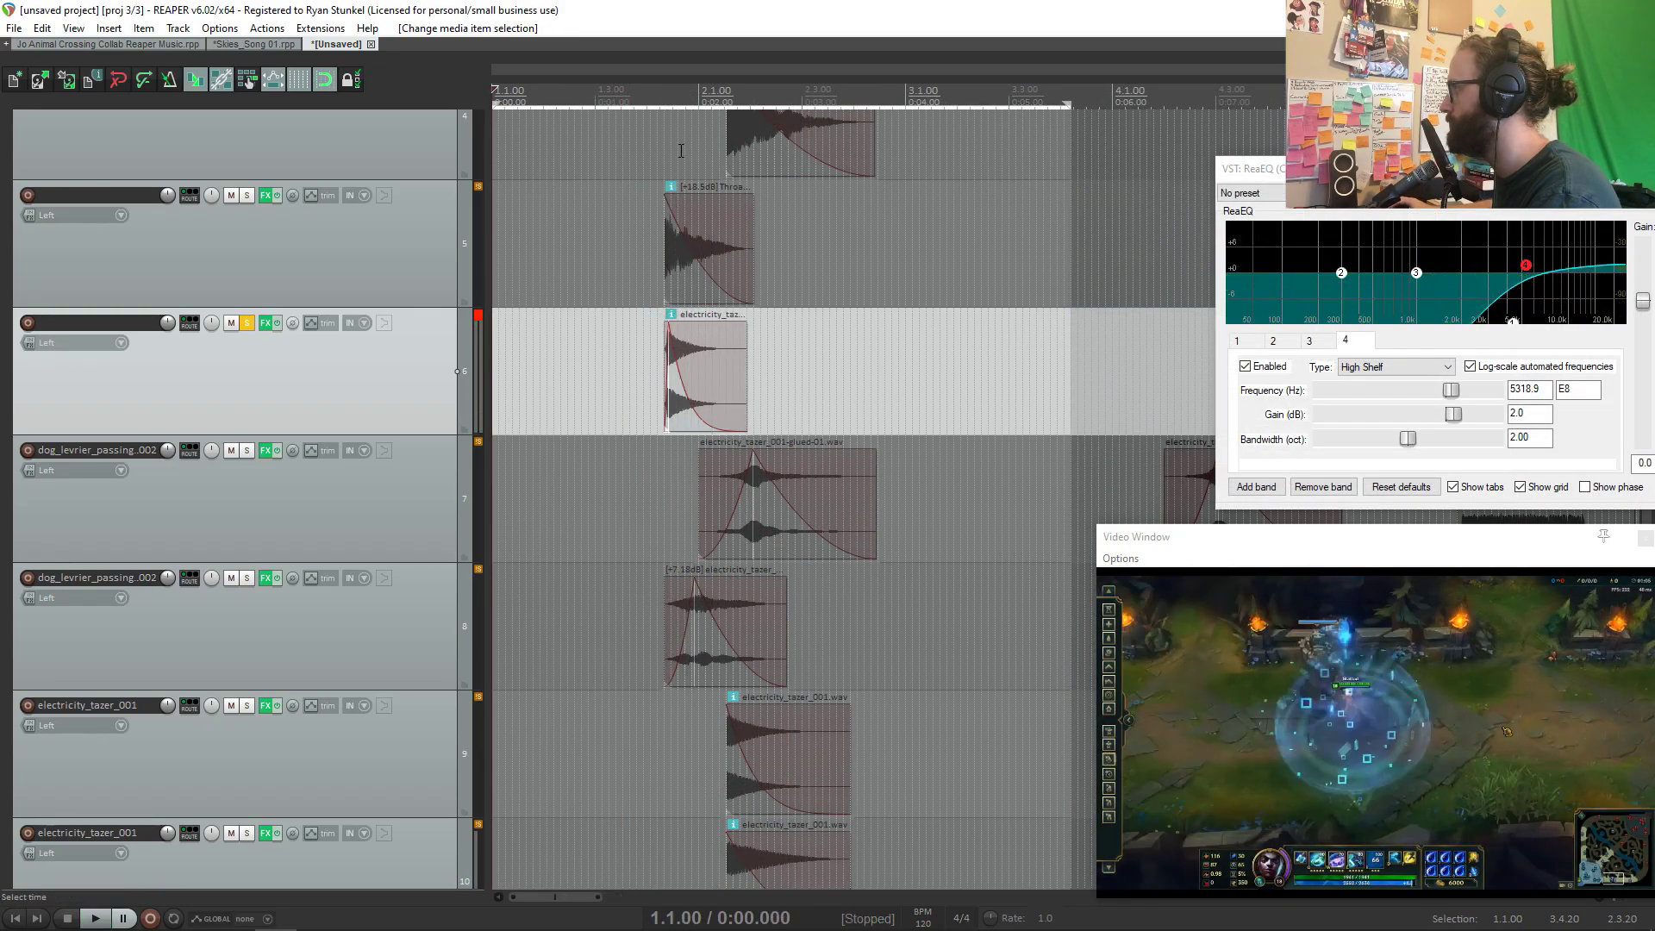
Step: Open the MSaturator settings in track 6's effects chain
{"action": "left_click", "coordinate": [683, 155]}
{"action": "scroll", "coordinate": [684, 155], "scroll_direction": "up", "scroll_amount": 3}
{"action": "left_click", "coordinate": [268, 322]}
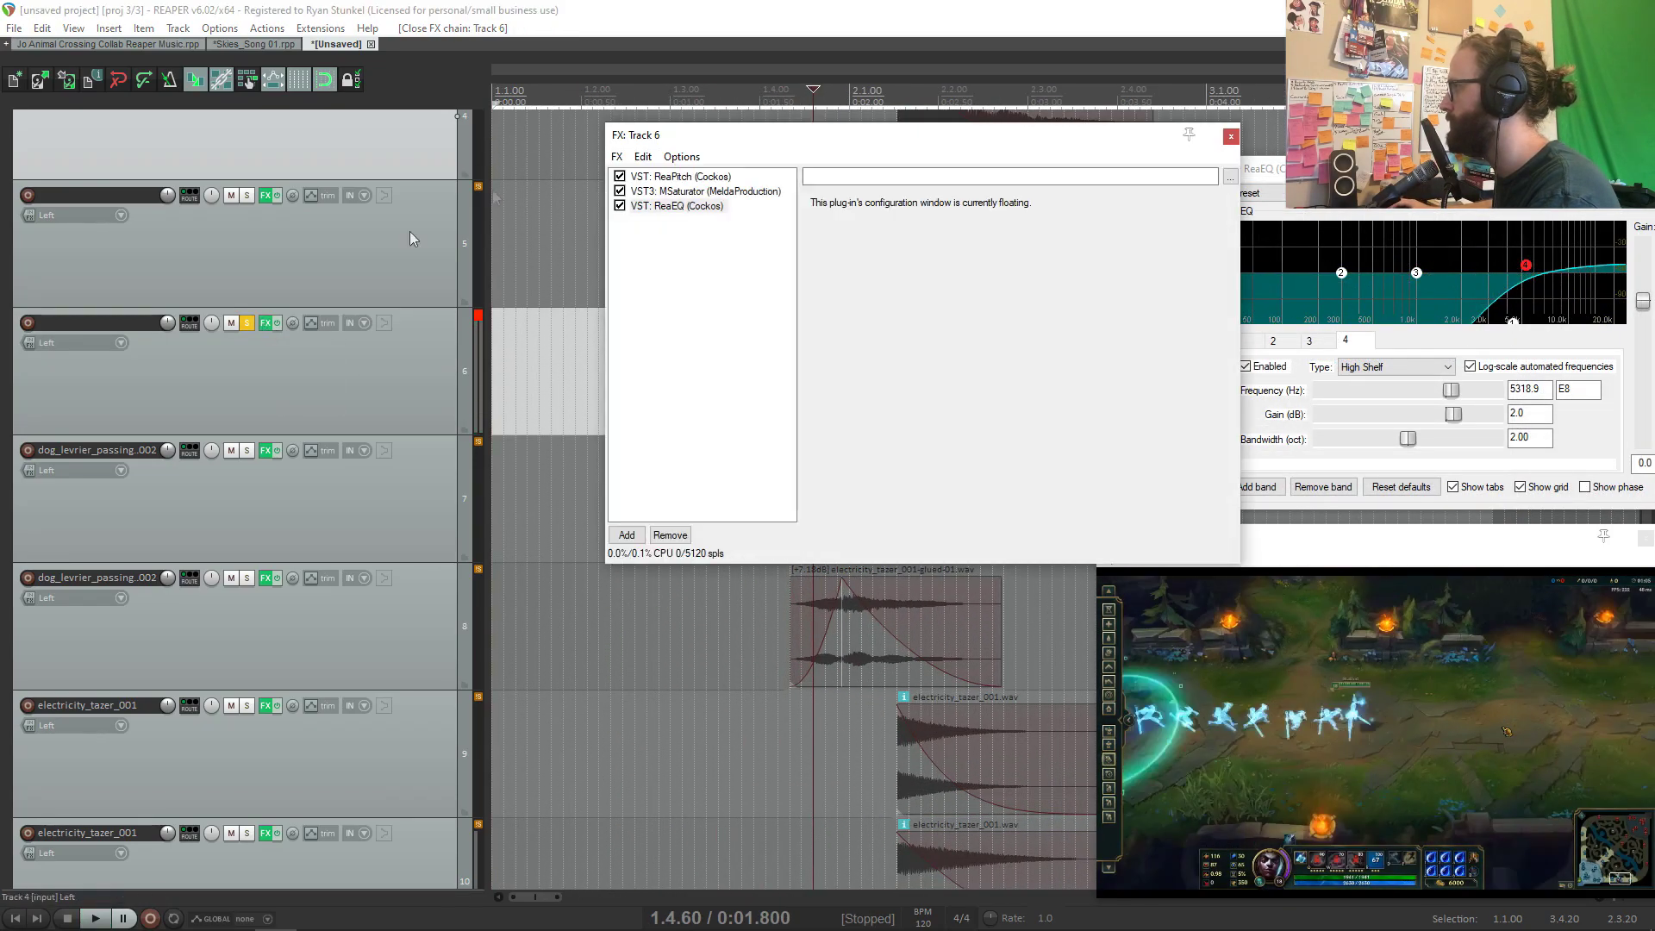
{"action": "double_click", "coordinate": [690, 191]}
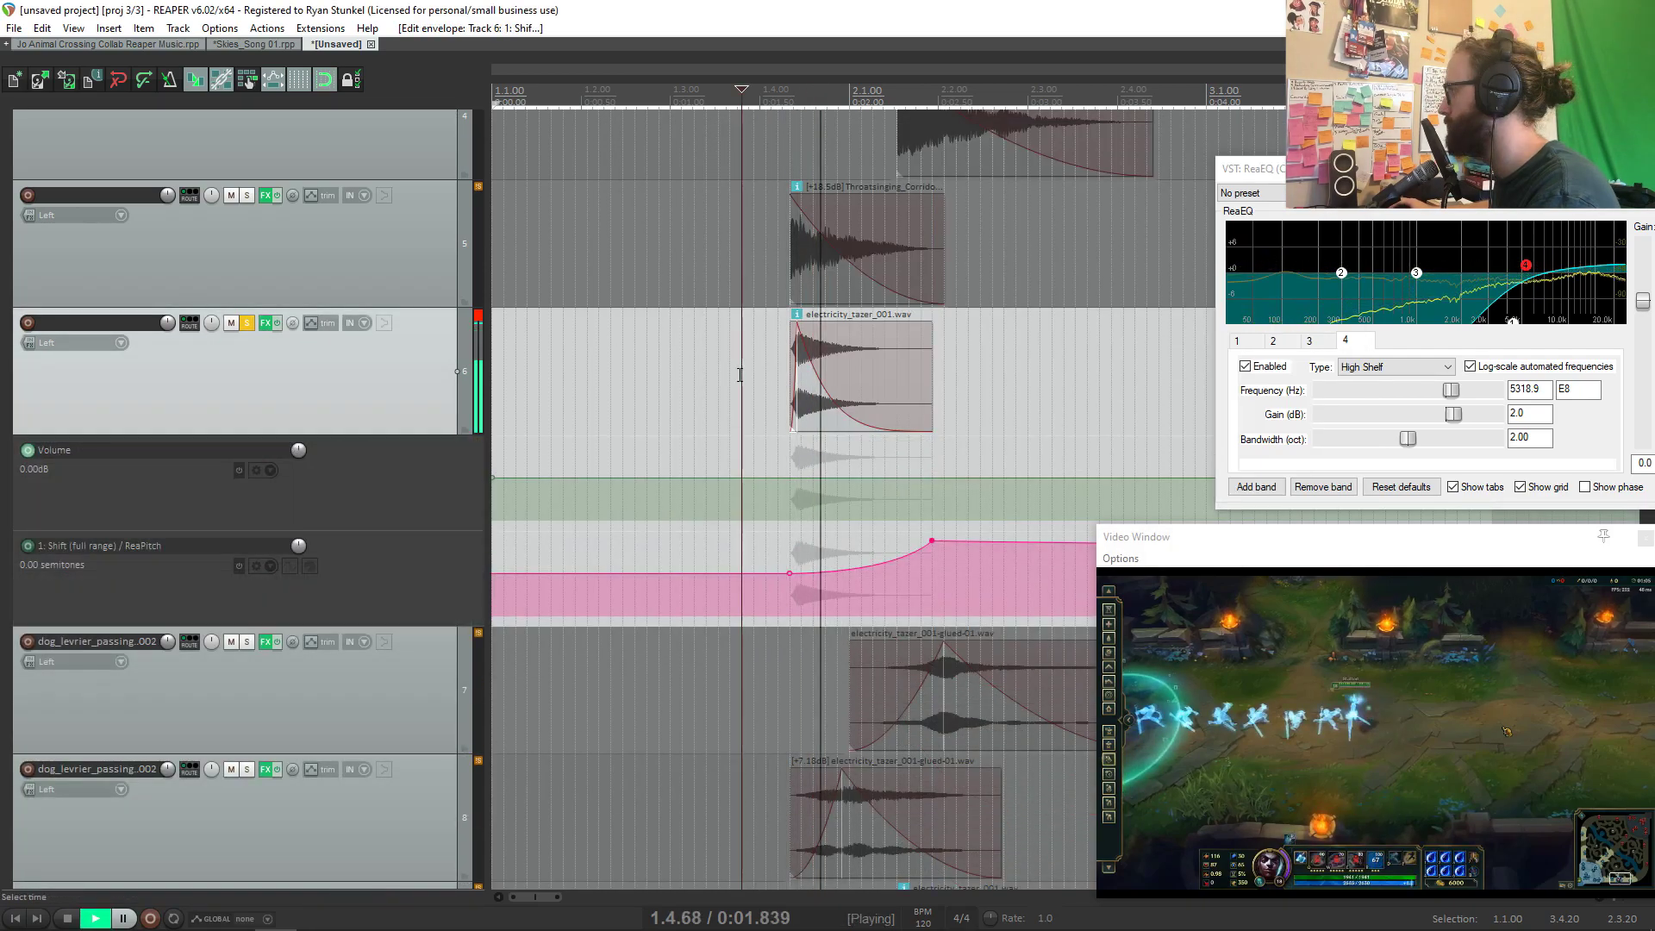
Step: Reshape track 6's ReaPitch shift envelope into a curved rise across the tazer clip, starting from about -11 semitones
{"action": "key", "text": "space"}
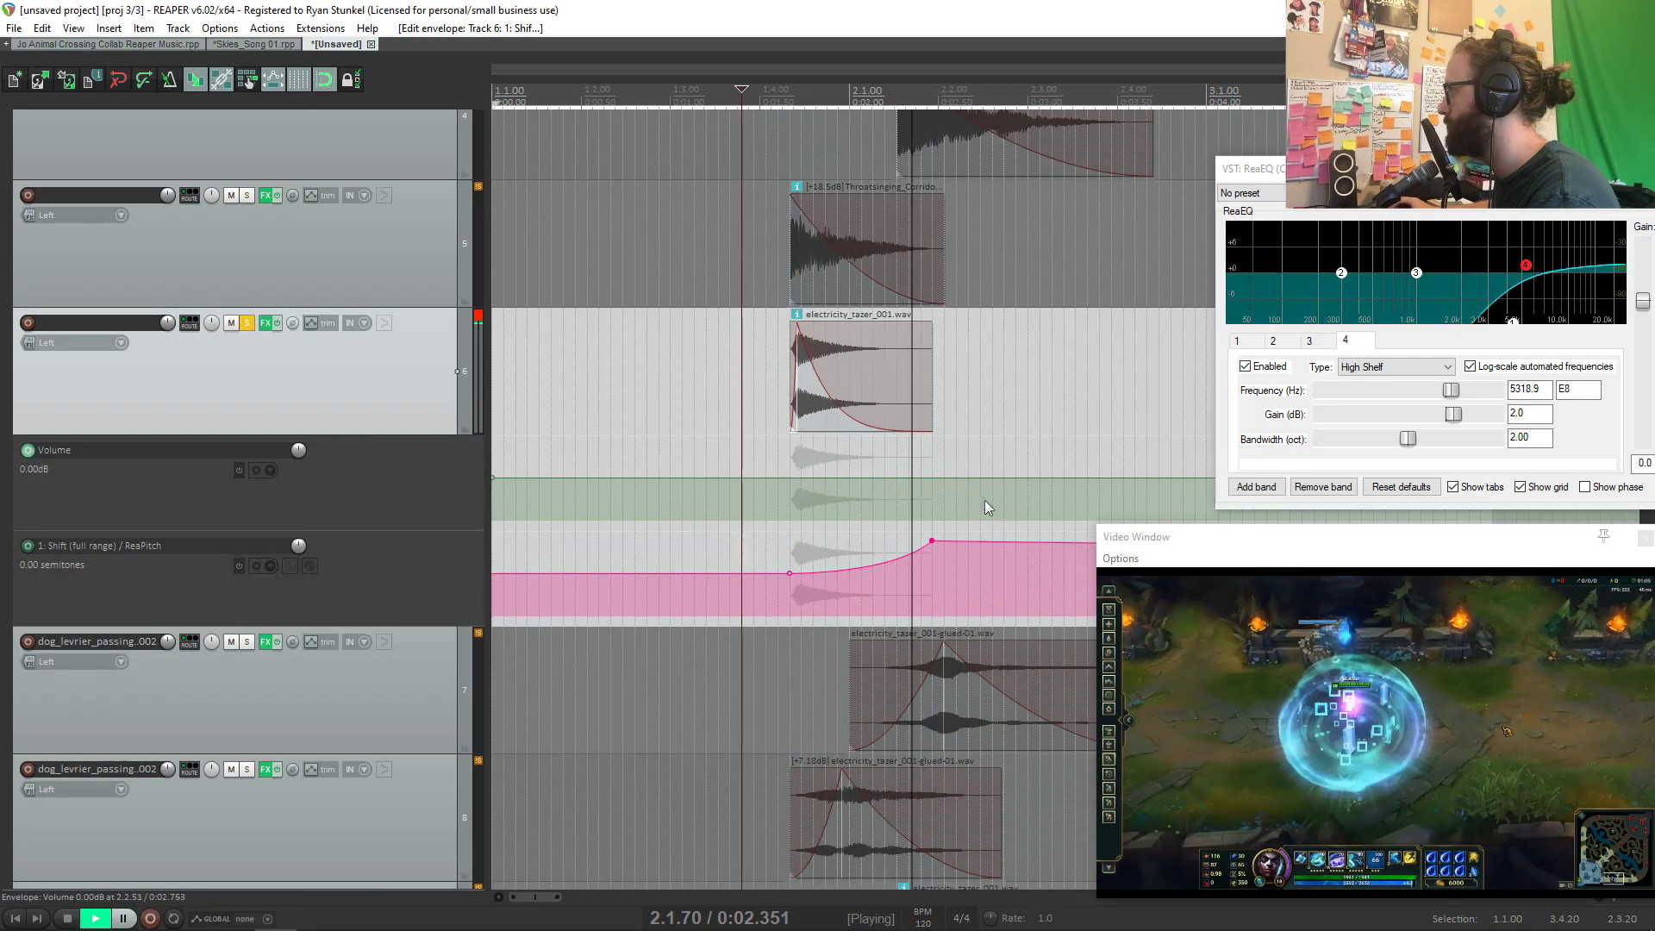
{"action": "key", "text": "space"}
{"action": "left_click_drag", "start_coordinate": [788, 573], "coordinate": [788, 599]}
{"action": "key", "text": "ctrl+z"}
{"action": "left_click_drag", "start_coordinate": [898, 556], "coordinate": [899, 575]}
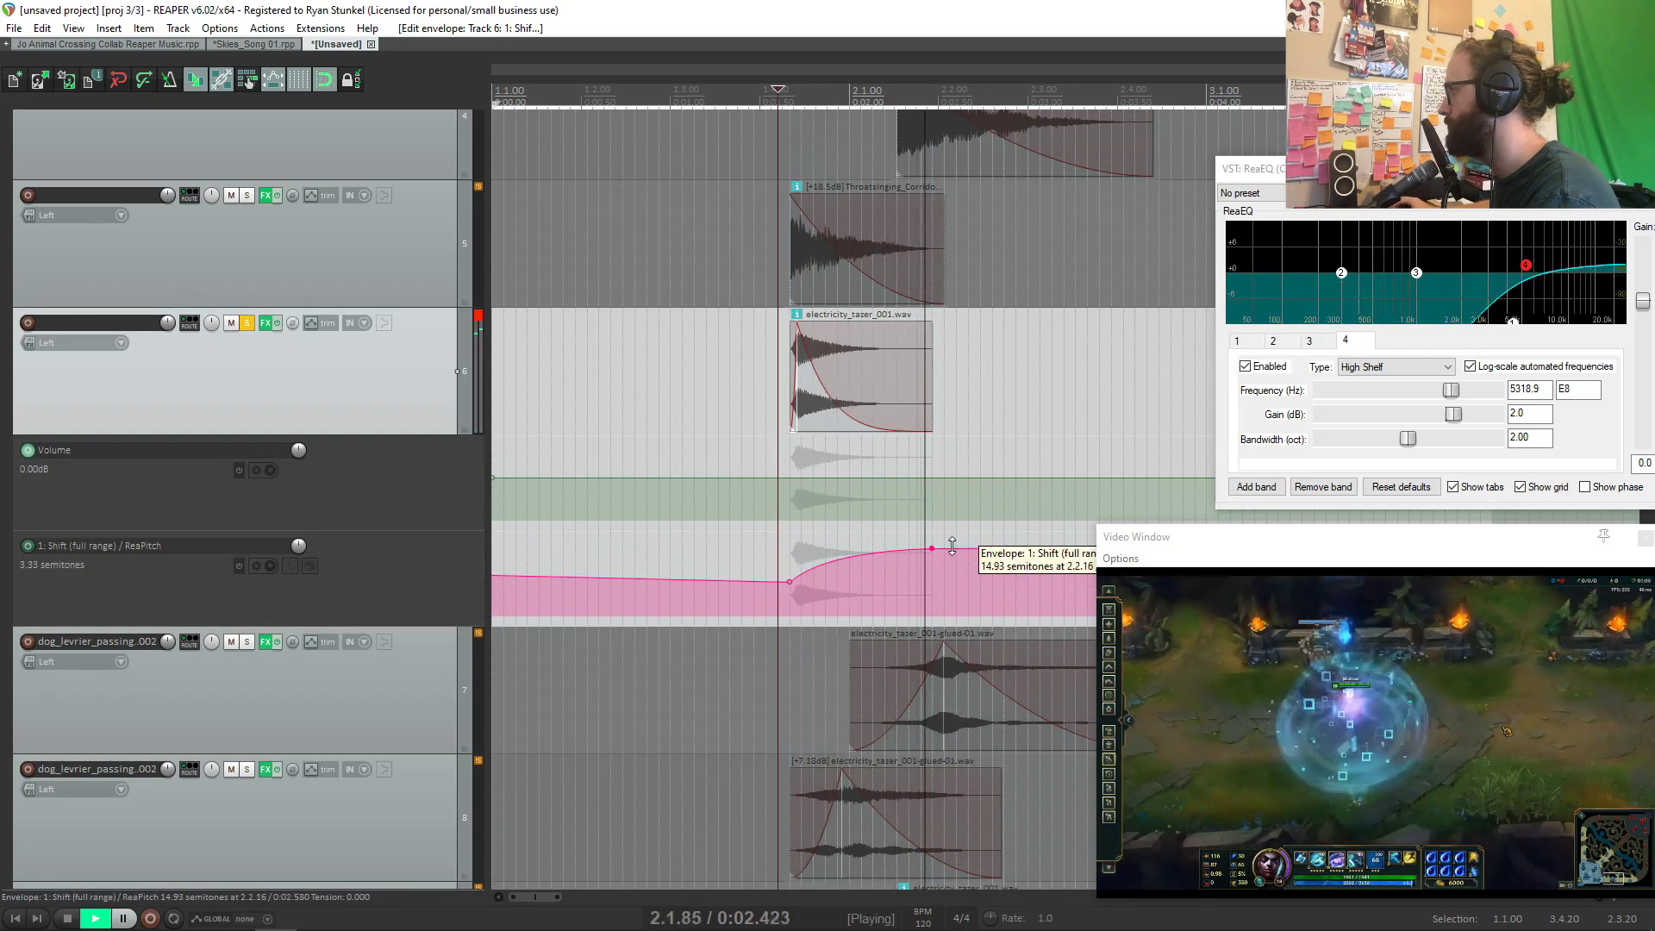
{"action": "key", "text": "space"}
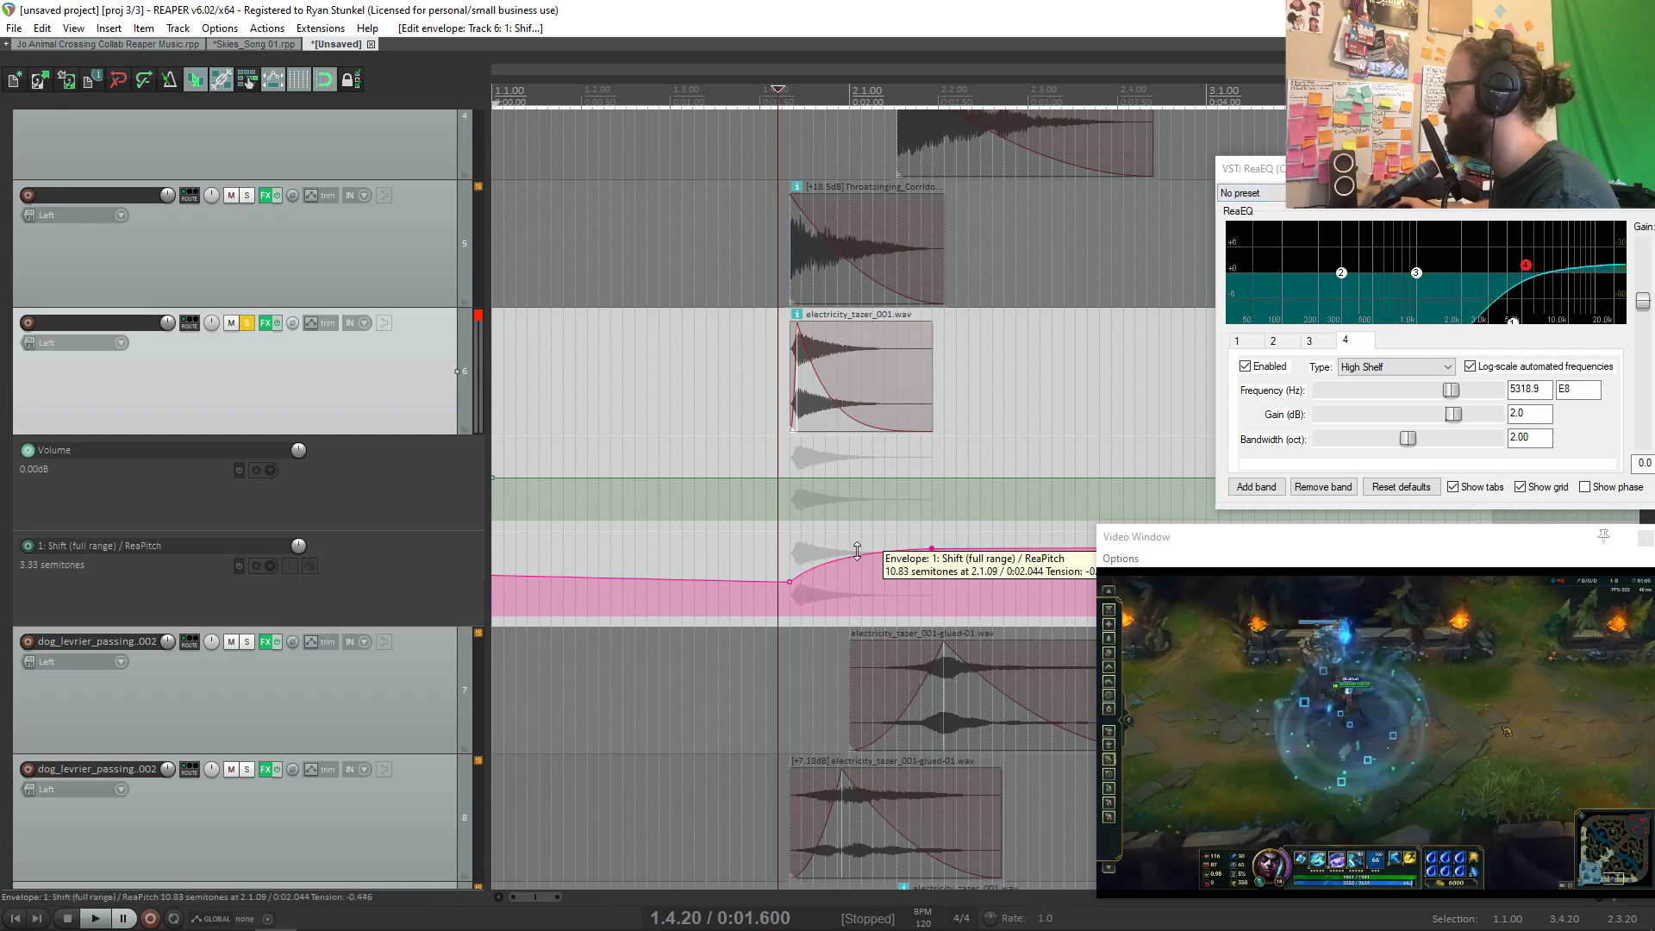
{"action": "left_click_drag", "start_coordinate": [857, 551], "coordinate": [855, 582]}
{"action": "key", "text": "space"}
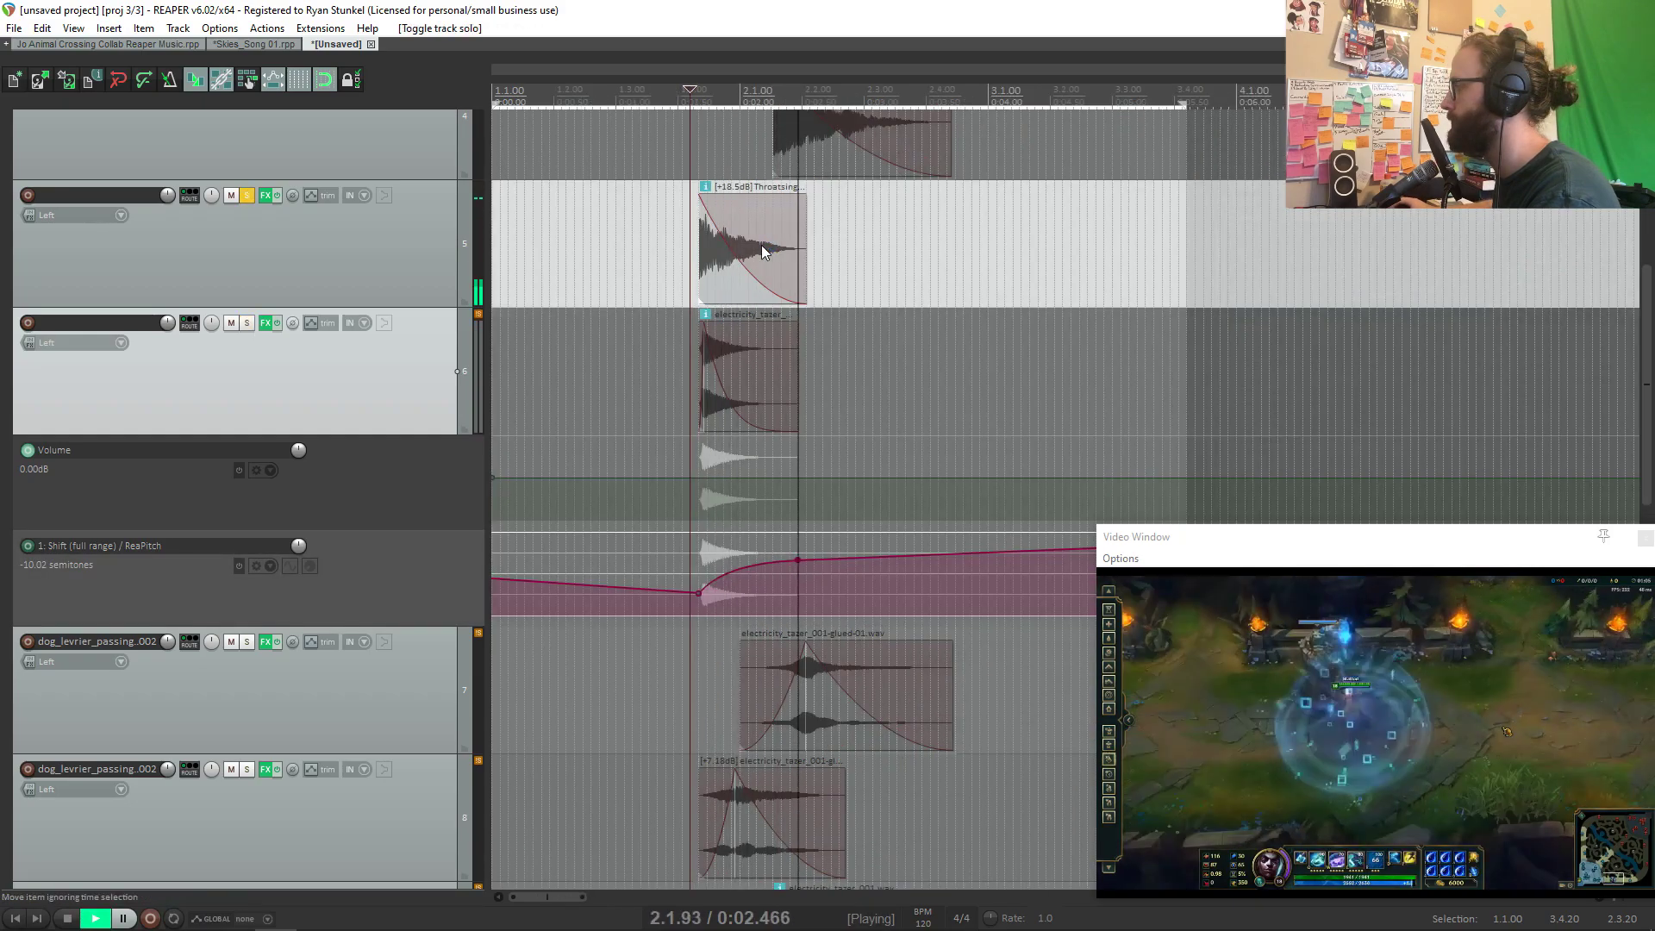
Step: Start track 5's ReaPitch shift envelope at about 8 semitones so it falls across the Throatsinging clip, and time-select the clip's start
{"action": "key", "text": "space"}
{"action": "left_click", "coordinate": [344, 242]}
{"action": "key", "text": "v"}
{"action": "left_click_drag", "start_coordinate": [698, 458], "coordinate": [698, 432]}
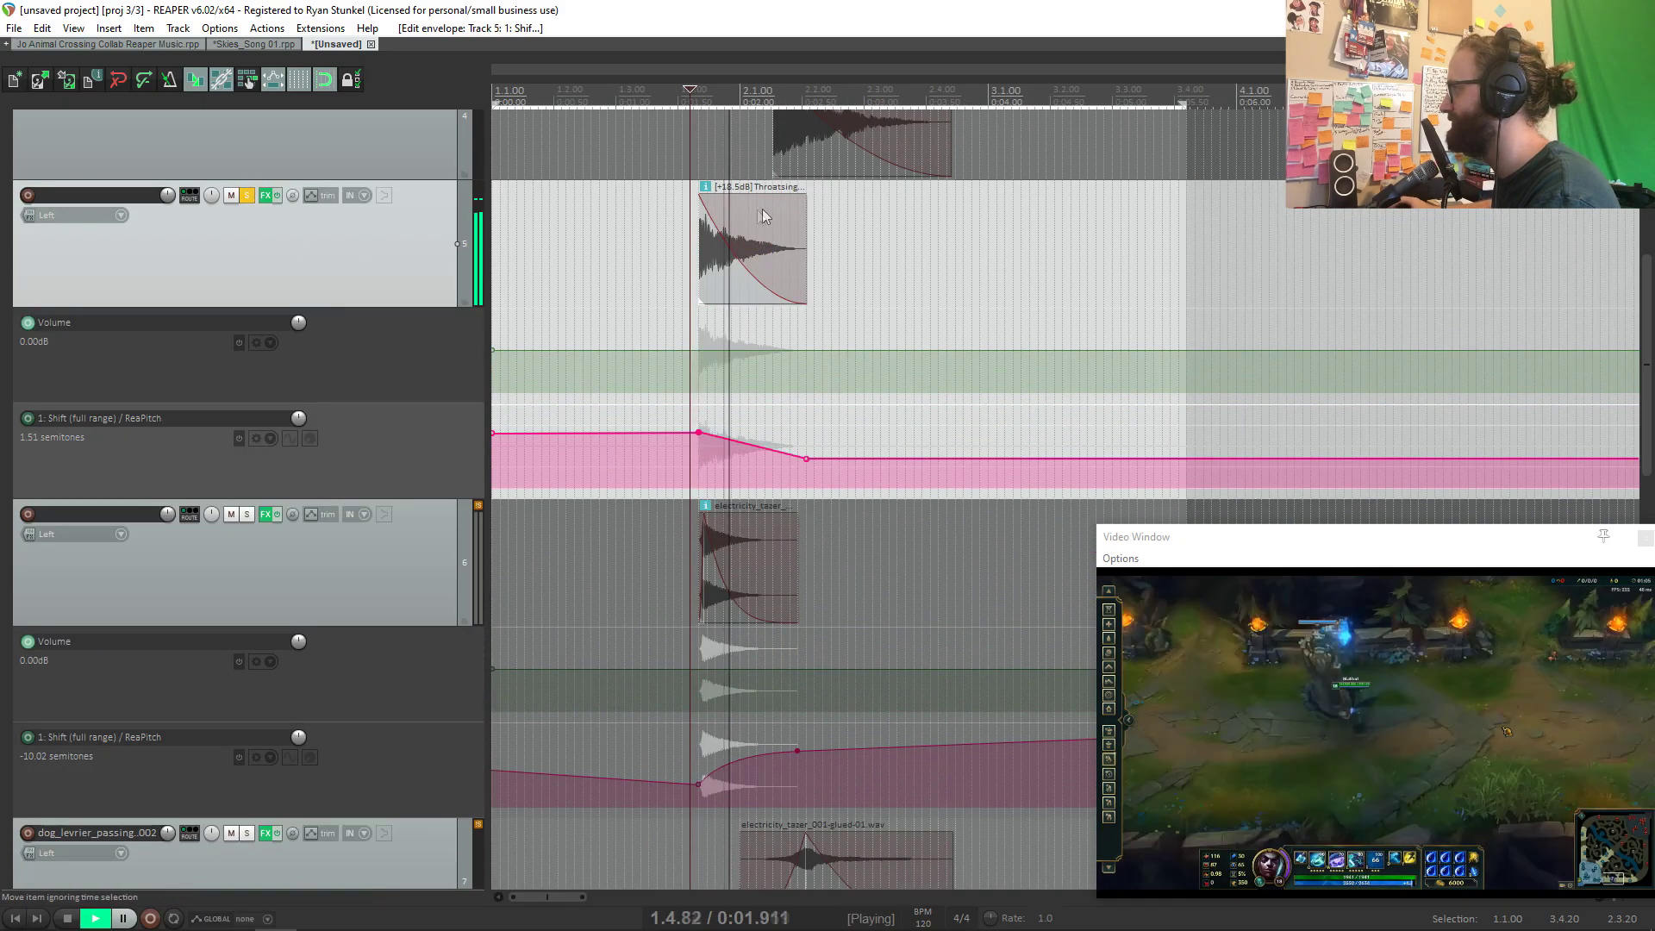
{"action": "left_click_drag", "start_coordinate": [691, 149], "coordinate": [707, 154]}
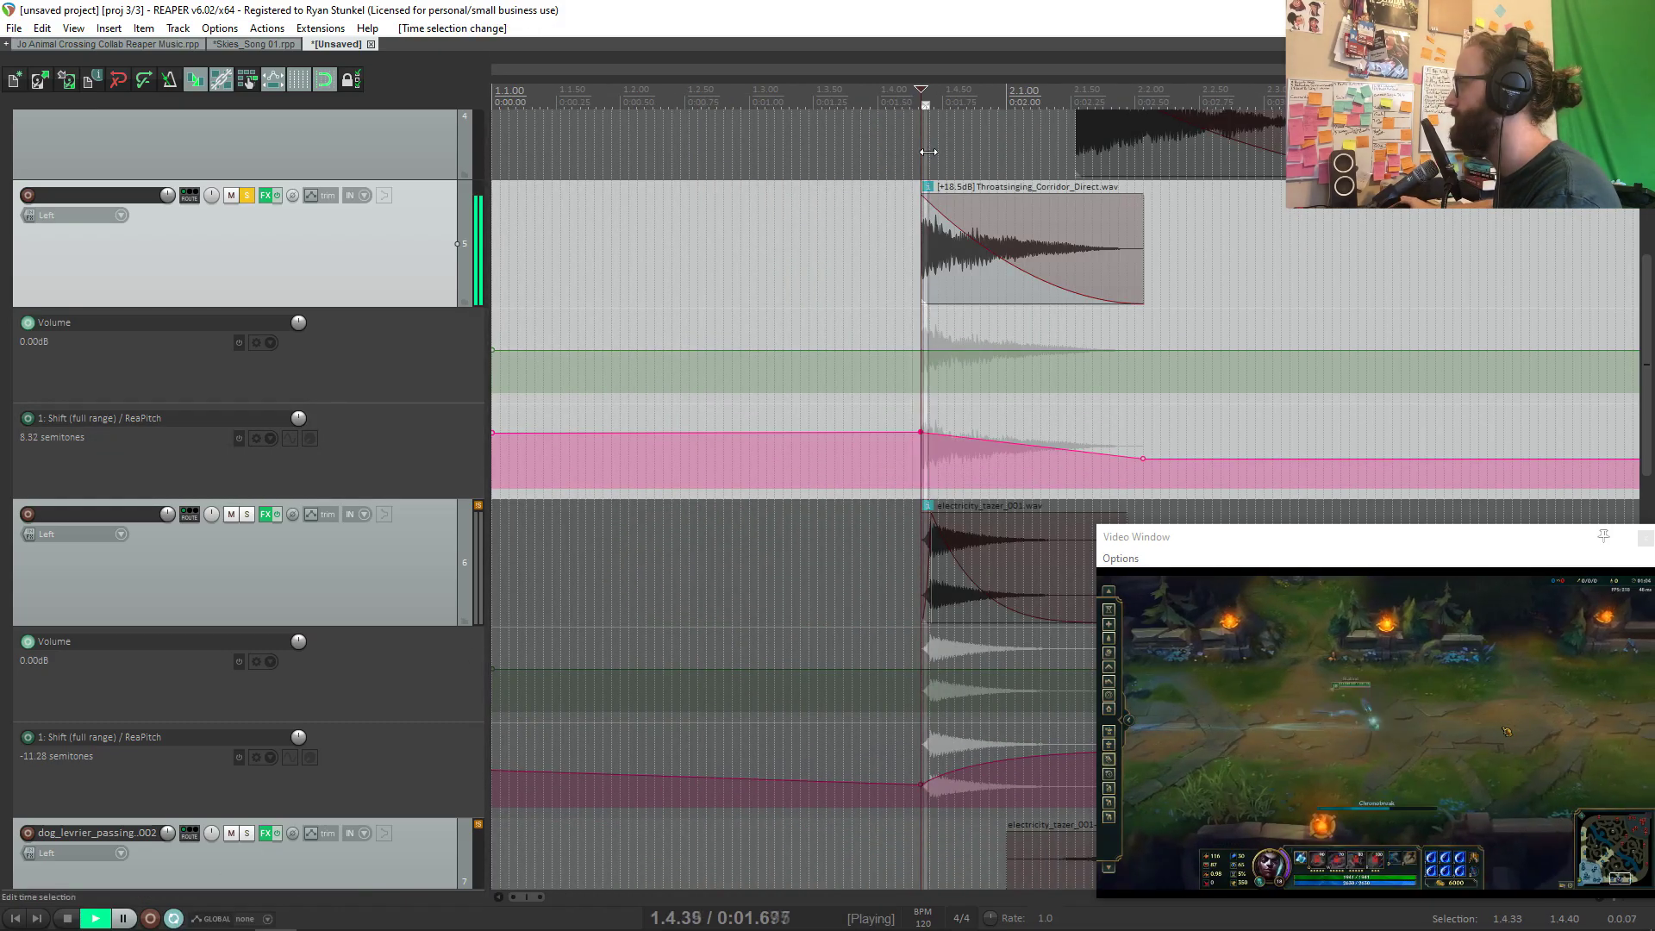
Step: Curve track 5's ReaPitch shift envelope into a fast early fall across the Throatsinging clip, and audition it with 1.1.00 to 3.1.07 time-selected
{"action": "left_click_drag", "start_coordinate": [929, 152], "coordinate": [942, 151]}
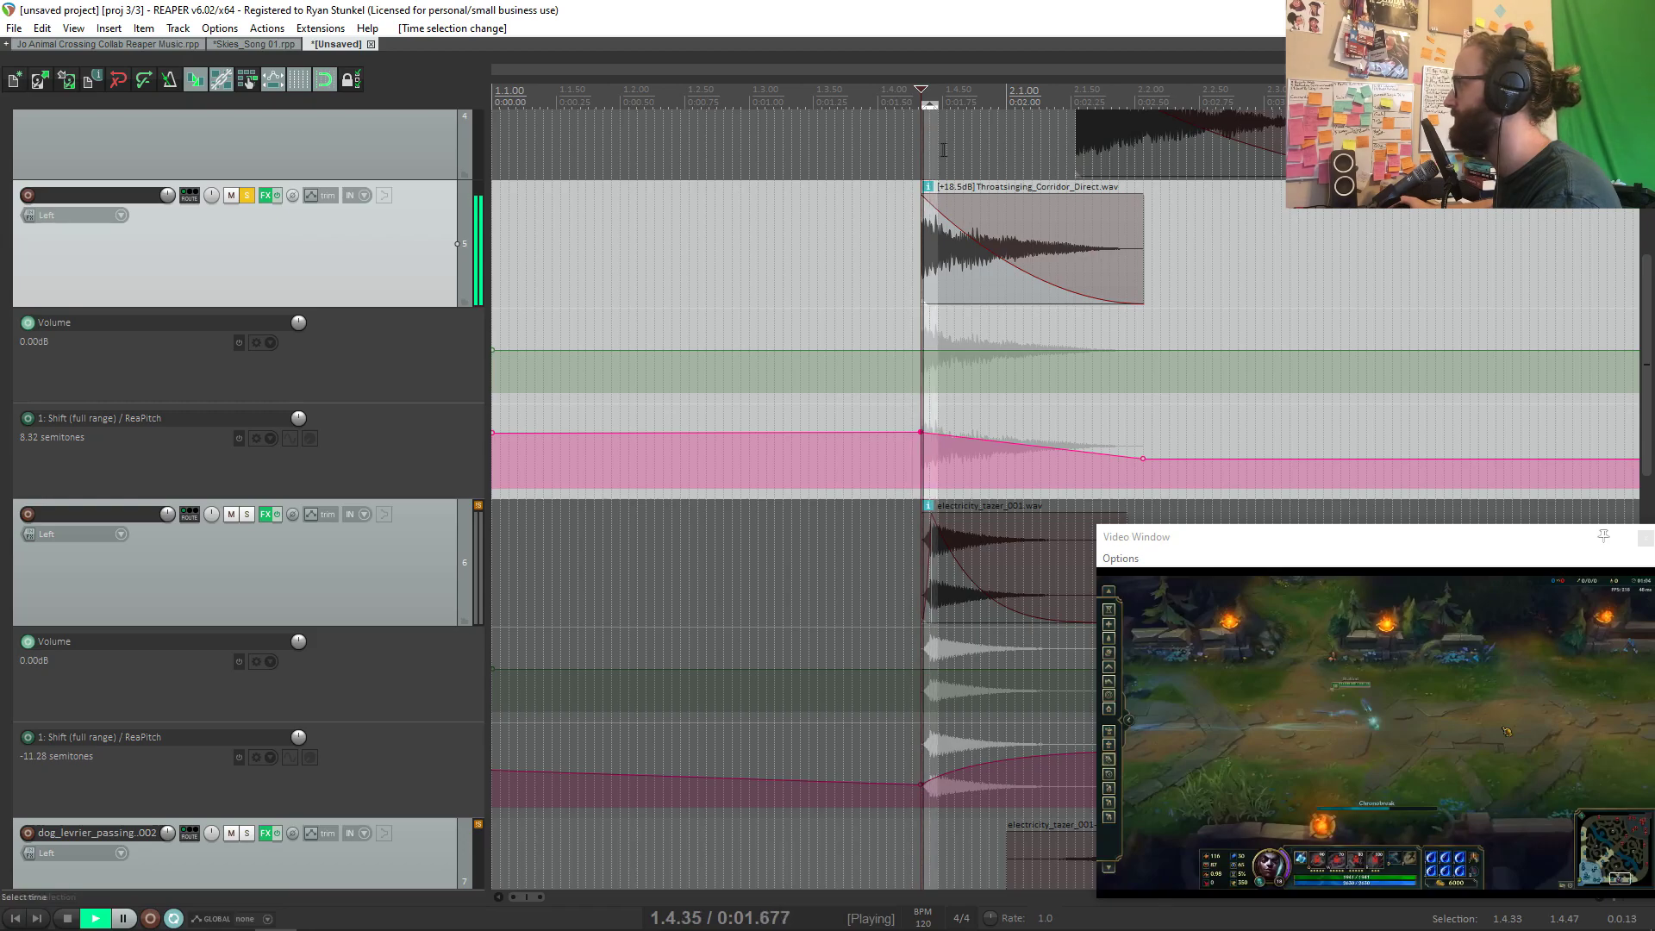
{"action": "mouse_move", "coordinate": [938, 149]}
{"action": "left_mouse_down"}
{"action": "mouse_move", "coordinate": [963, 147]}
{"action": "mouse_move", "coordinate": [925, 146]}
{"action": "mouse_move", "coordinate": [949, 146]}
{"action": "left_mouse_up"}
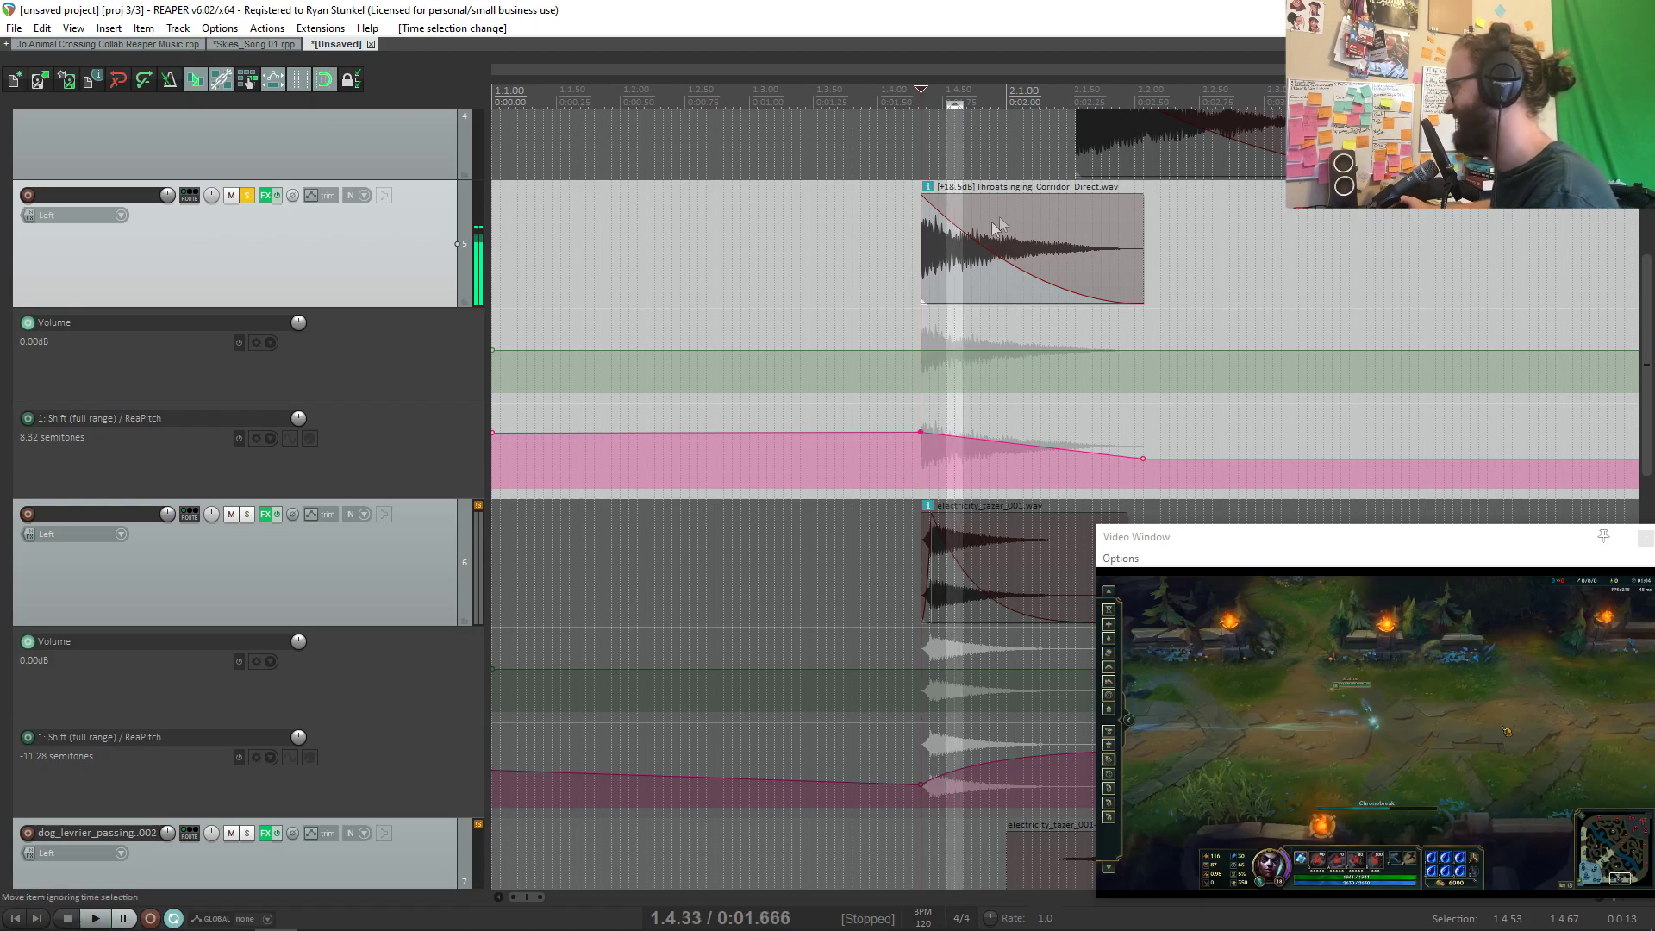
{"action": "left_click_drag", "start_coordinate": [1532, 237], "coordinate": [325, 265]}
{"action": "scroll", "coordinate": [302, 250], "scroll_direction": "down", "scroll_amount": 3}
{"action": "key", "text": "space"}
{"action": "key", "text": "space"}
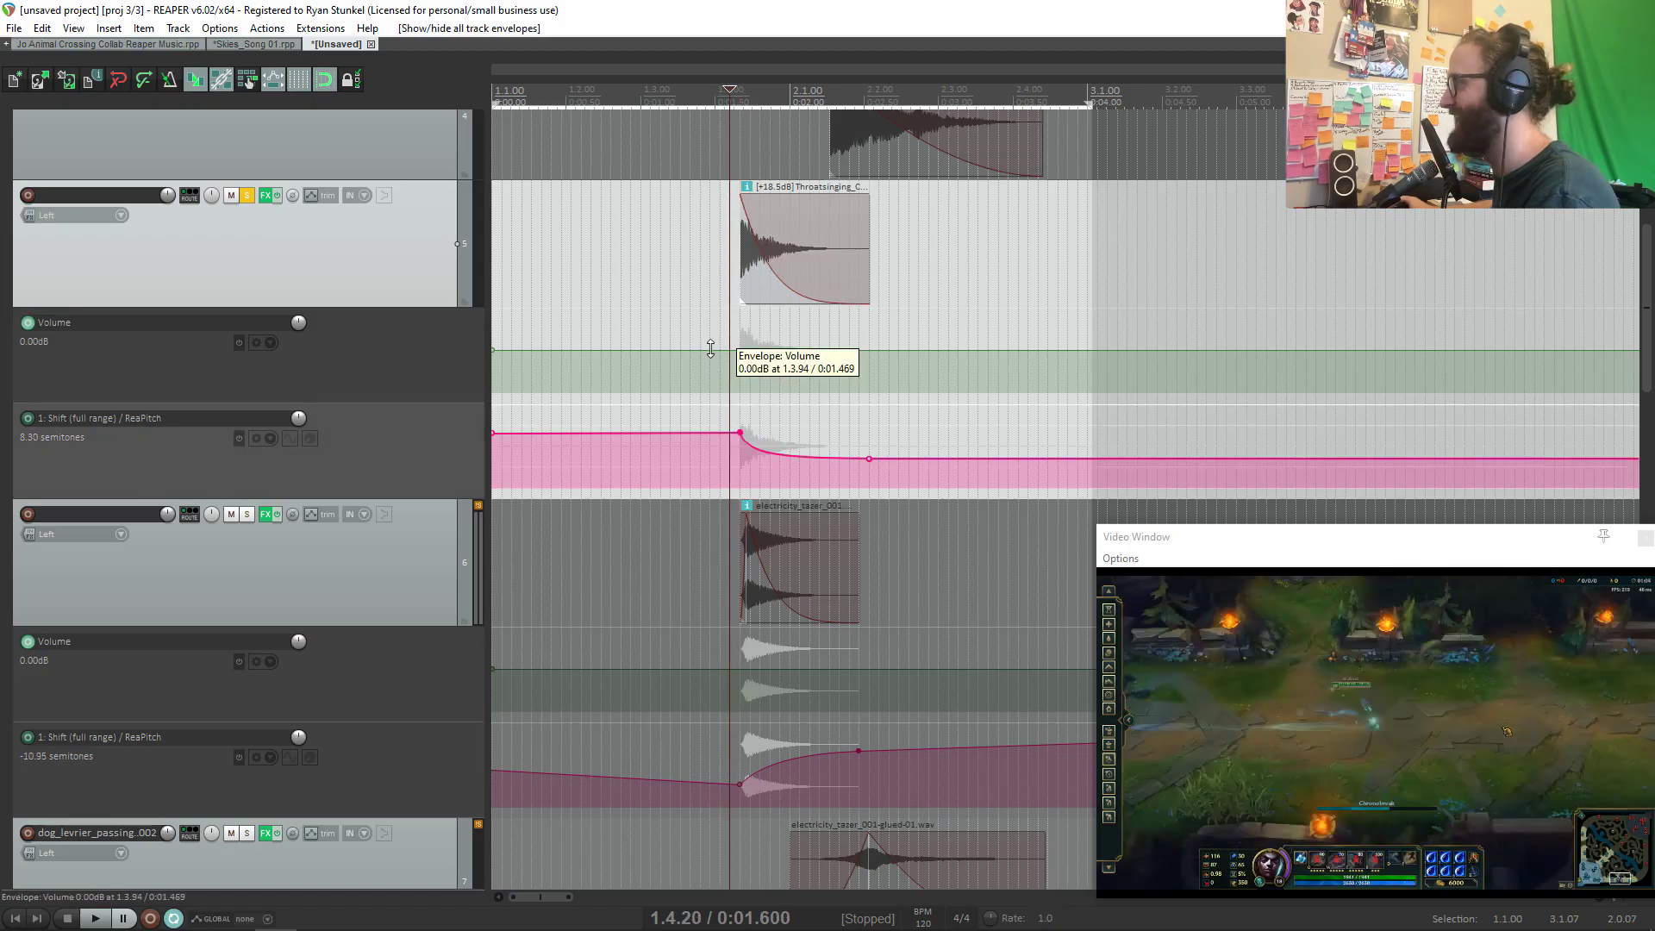
Step: Hide all track envelopes, play the full mix with track 5 unsoloed, and time-select from 1.1.00 to 3.3.27
{"action": "key", "text": "ctrl+h"}
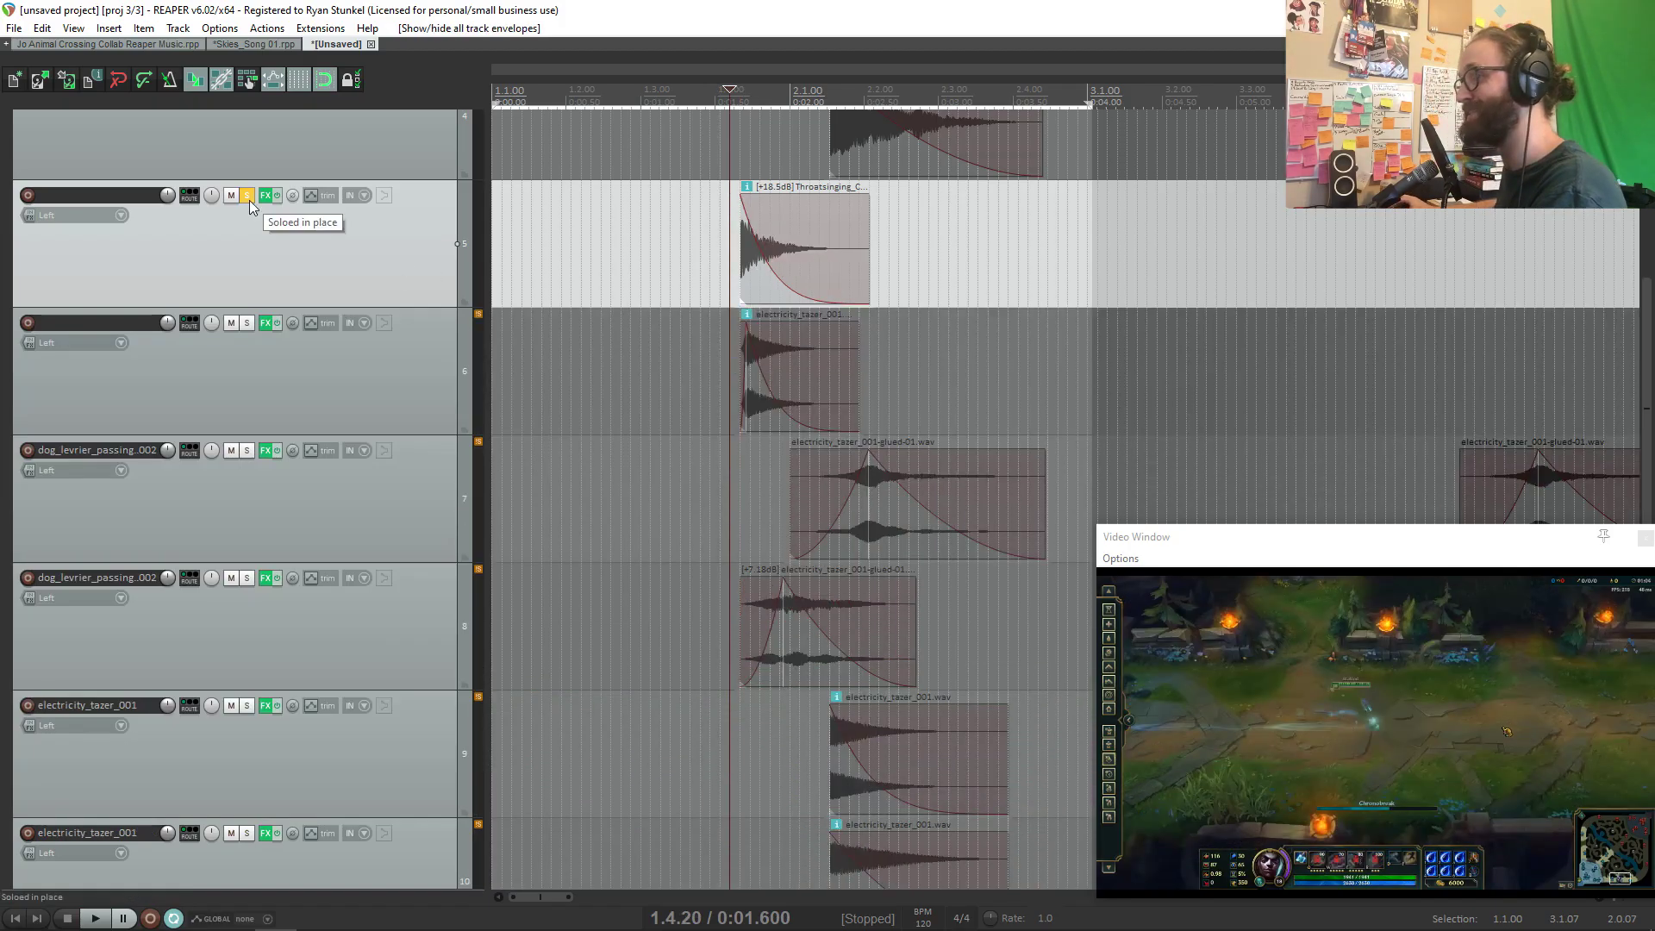
{"action": "key", "text": "space"}
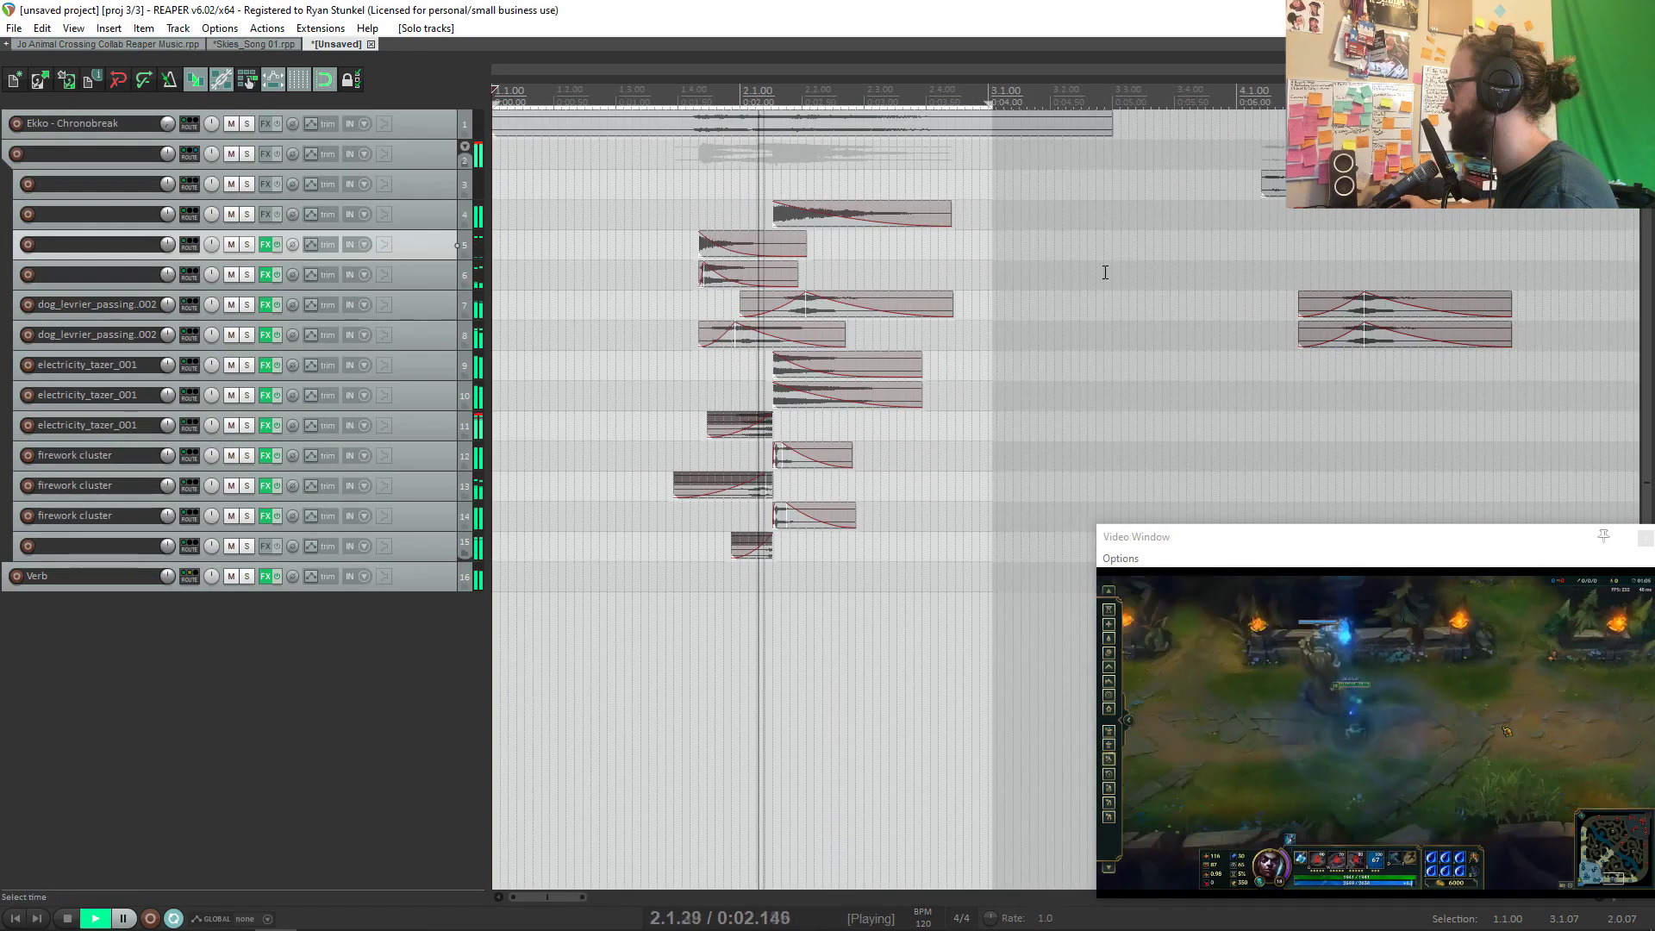
{"action": "key", "text": "space"}
{"action": "left_click_drag", "start_coordinate": [1127, 256], "coordinate": [557, 282]}
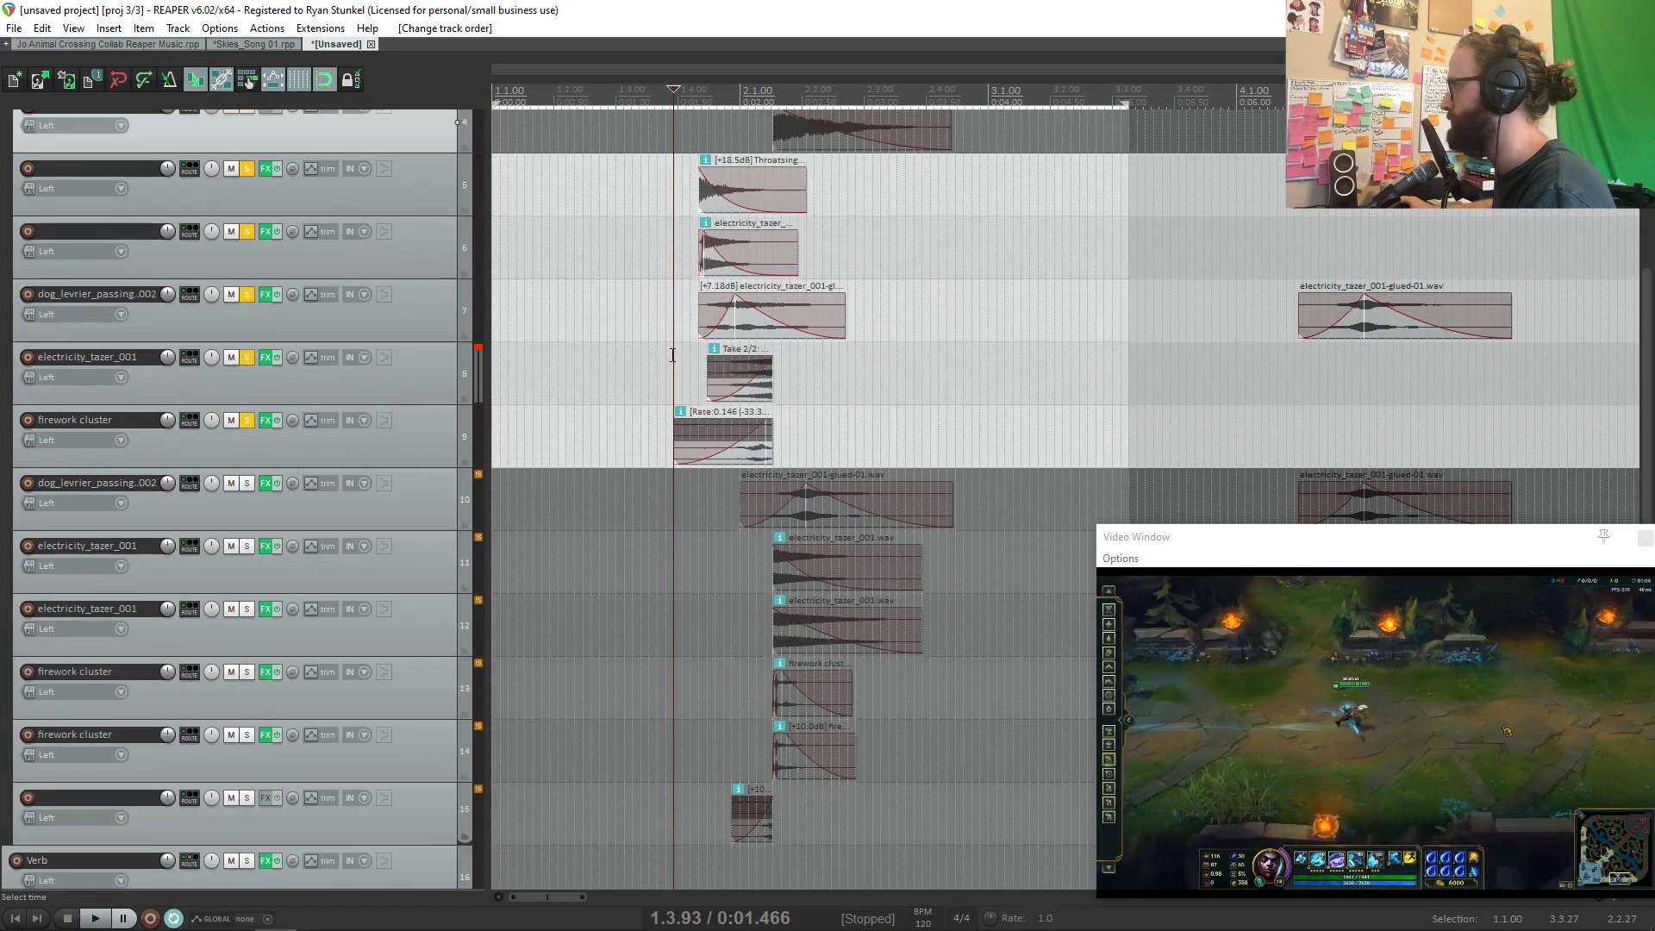
Step: Solo the electricity_tazer_001 track 8, extend its reversed clip with a fade-out tail, and audition it
{"action": "left_click", "coordinate": [219, 366]}
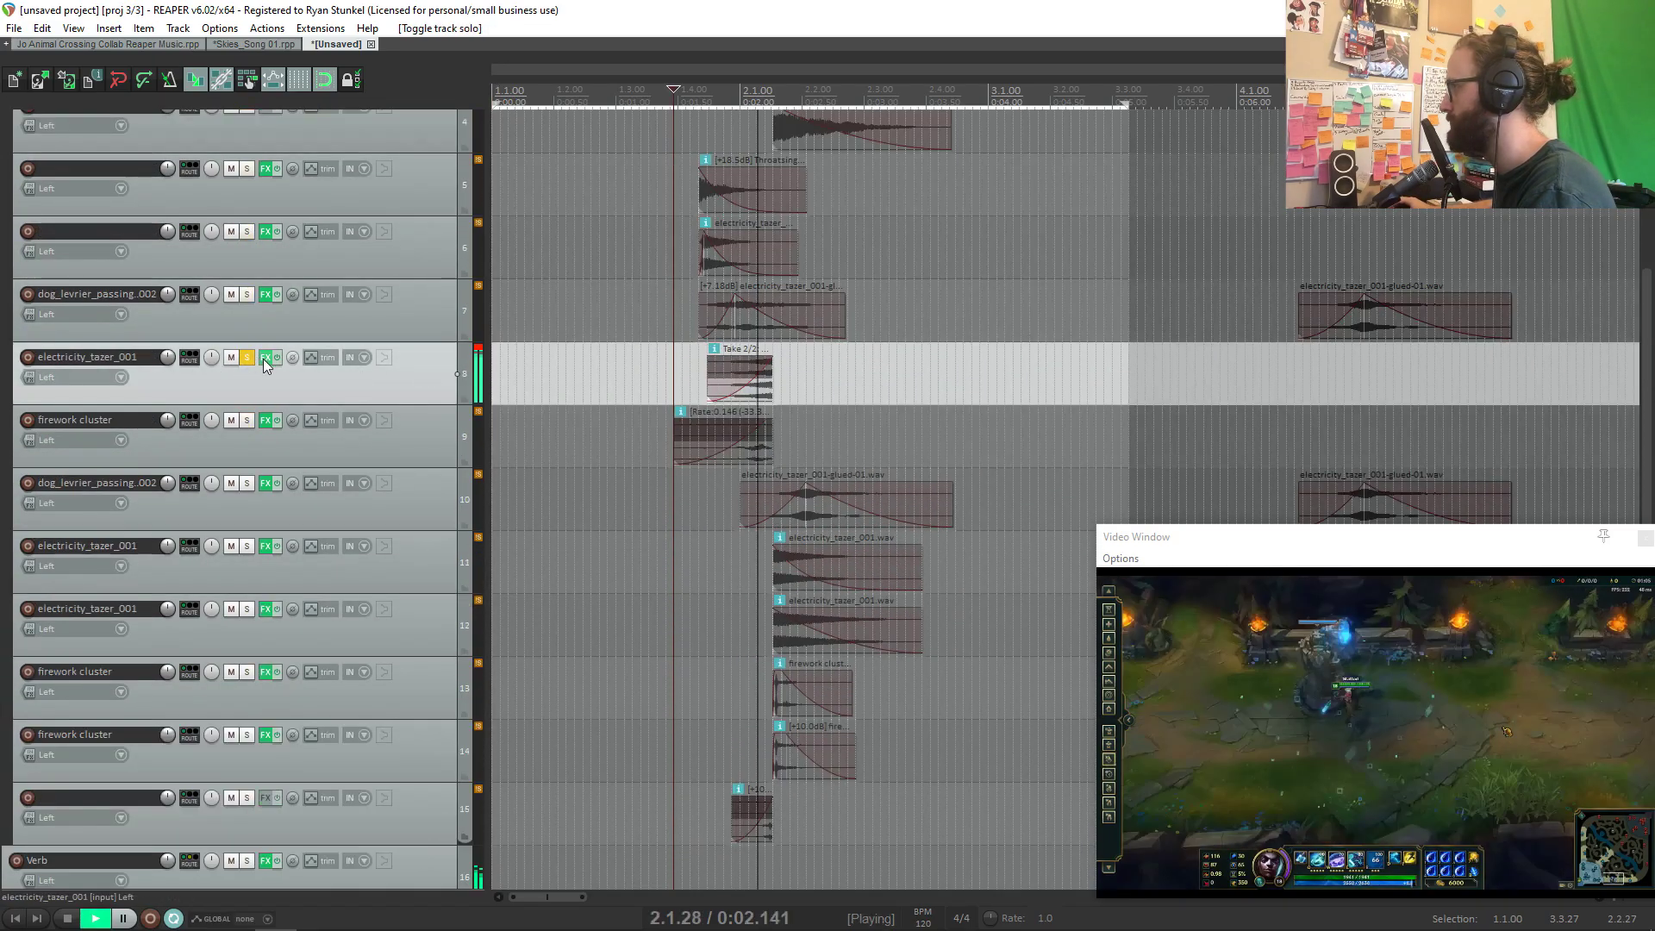
{"action": "key", "text": "space"}
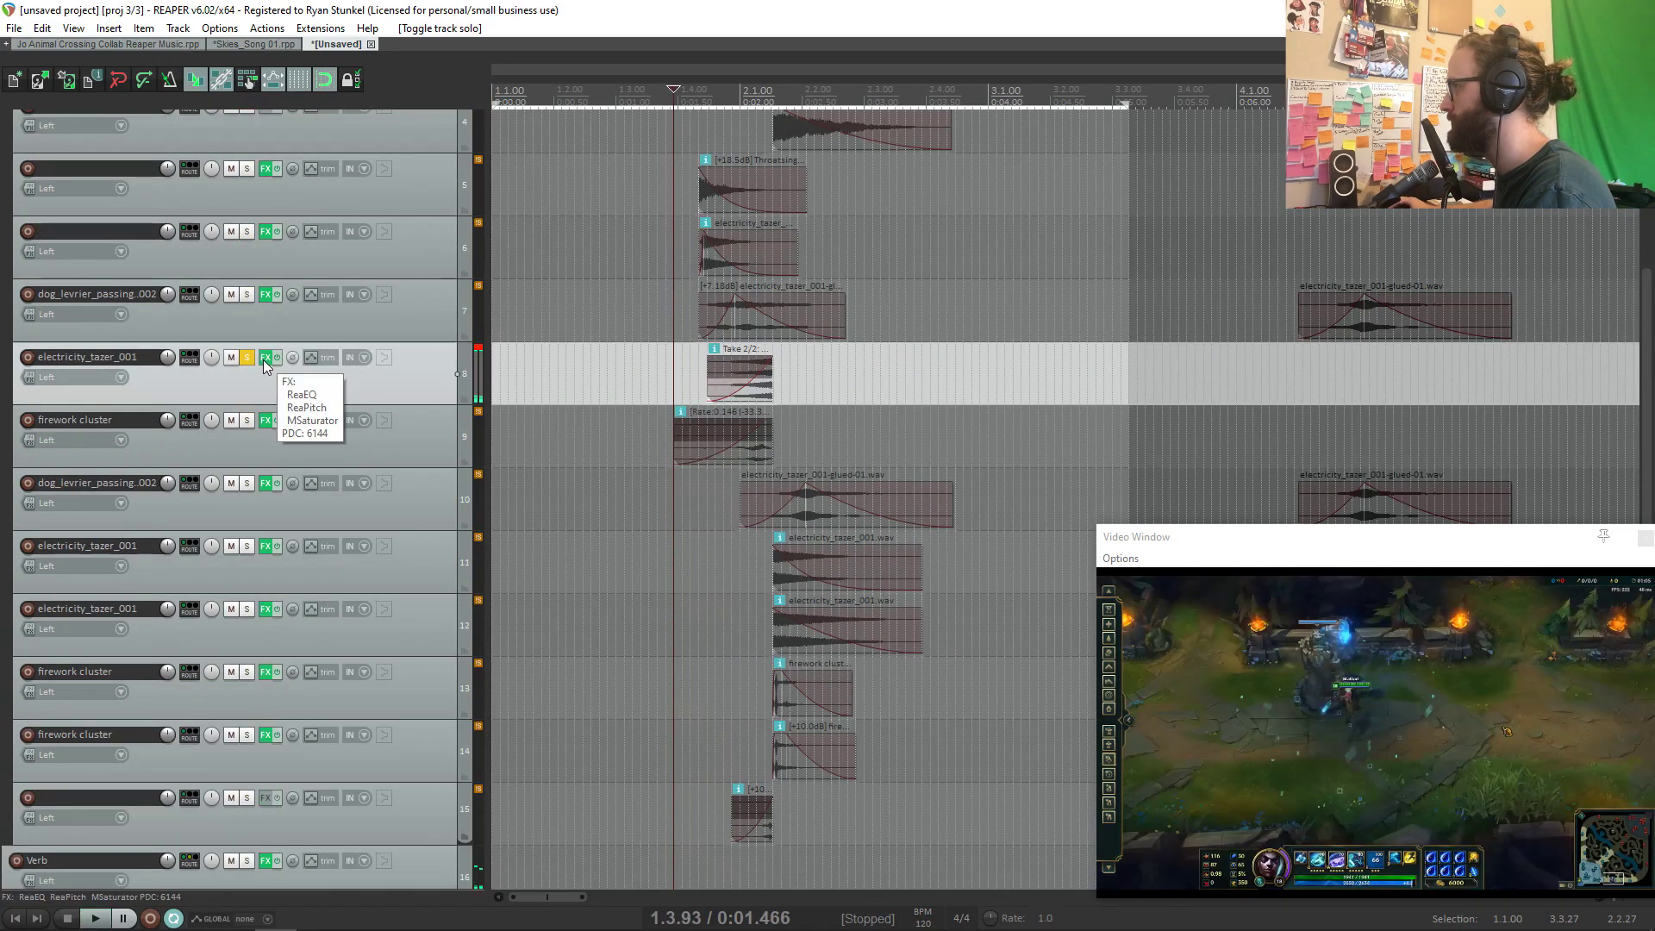
{"action": "left_click", "coordinate": [262, 360]}
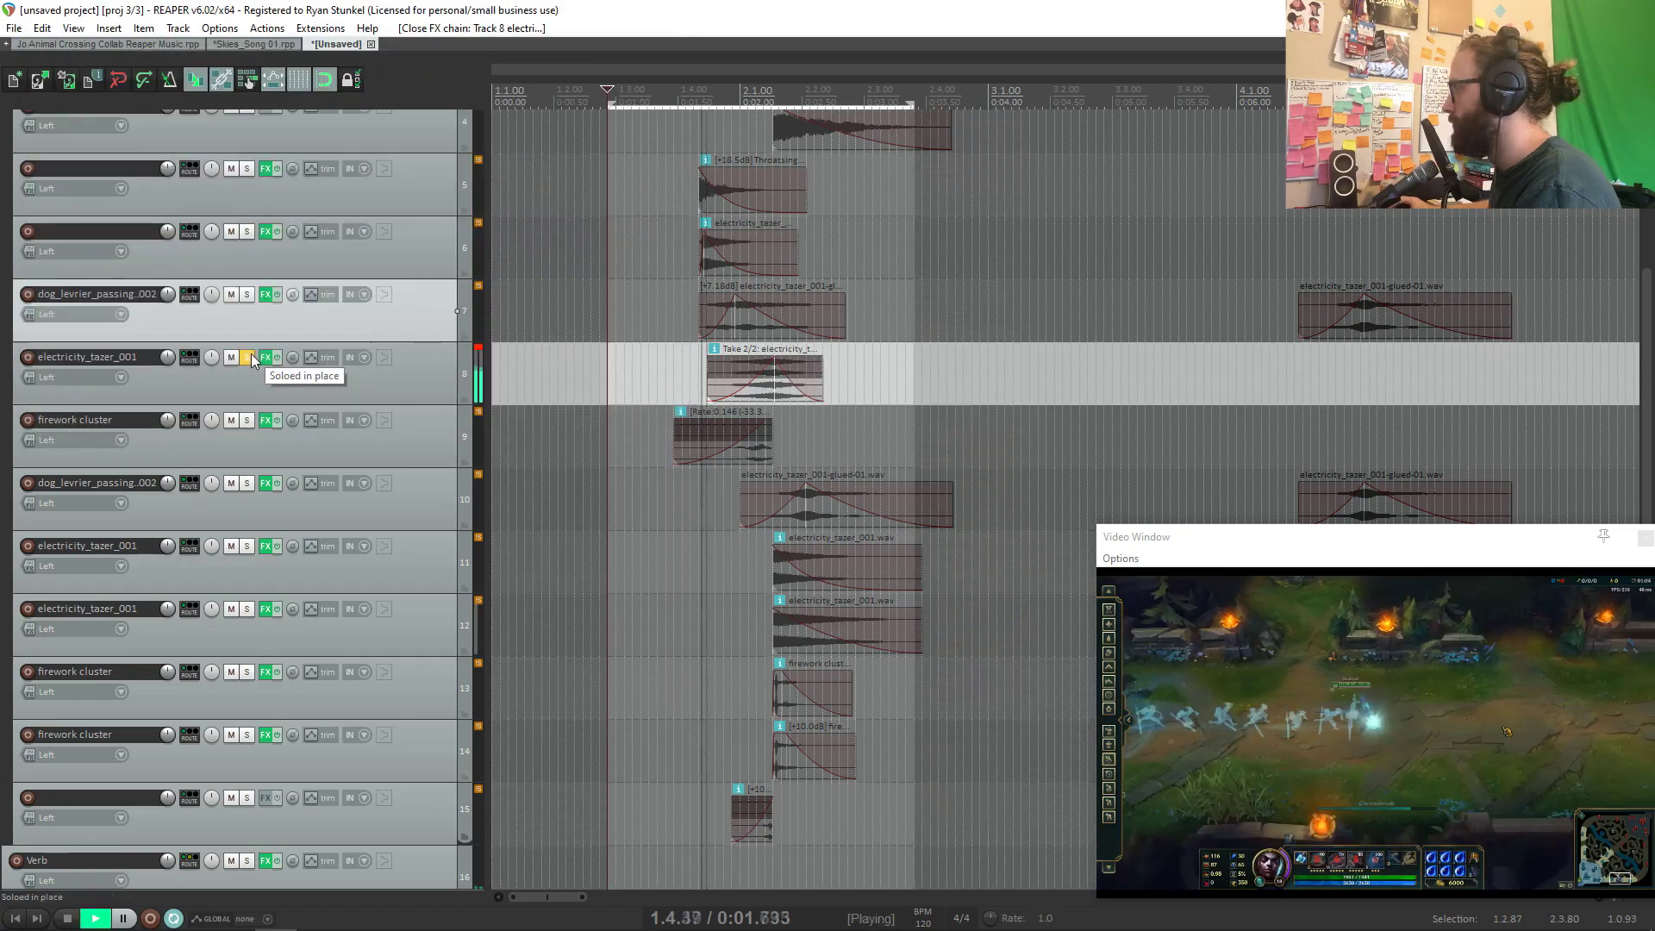
{"action": "key", "text": "space"}
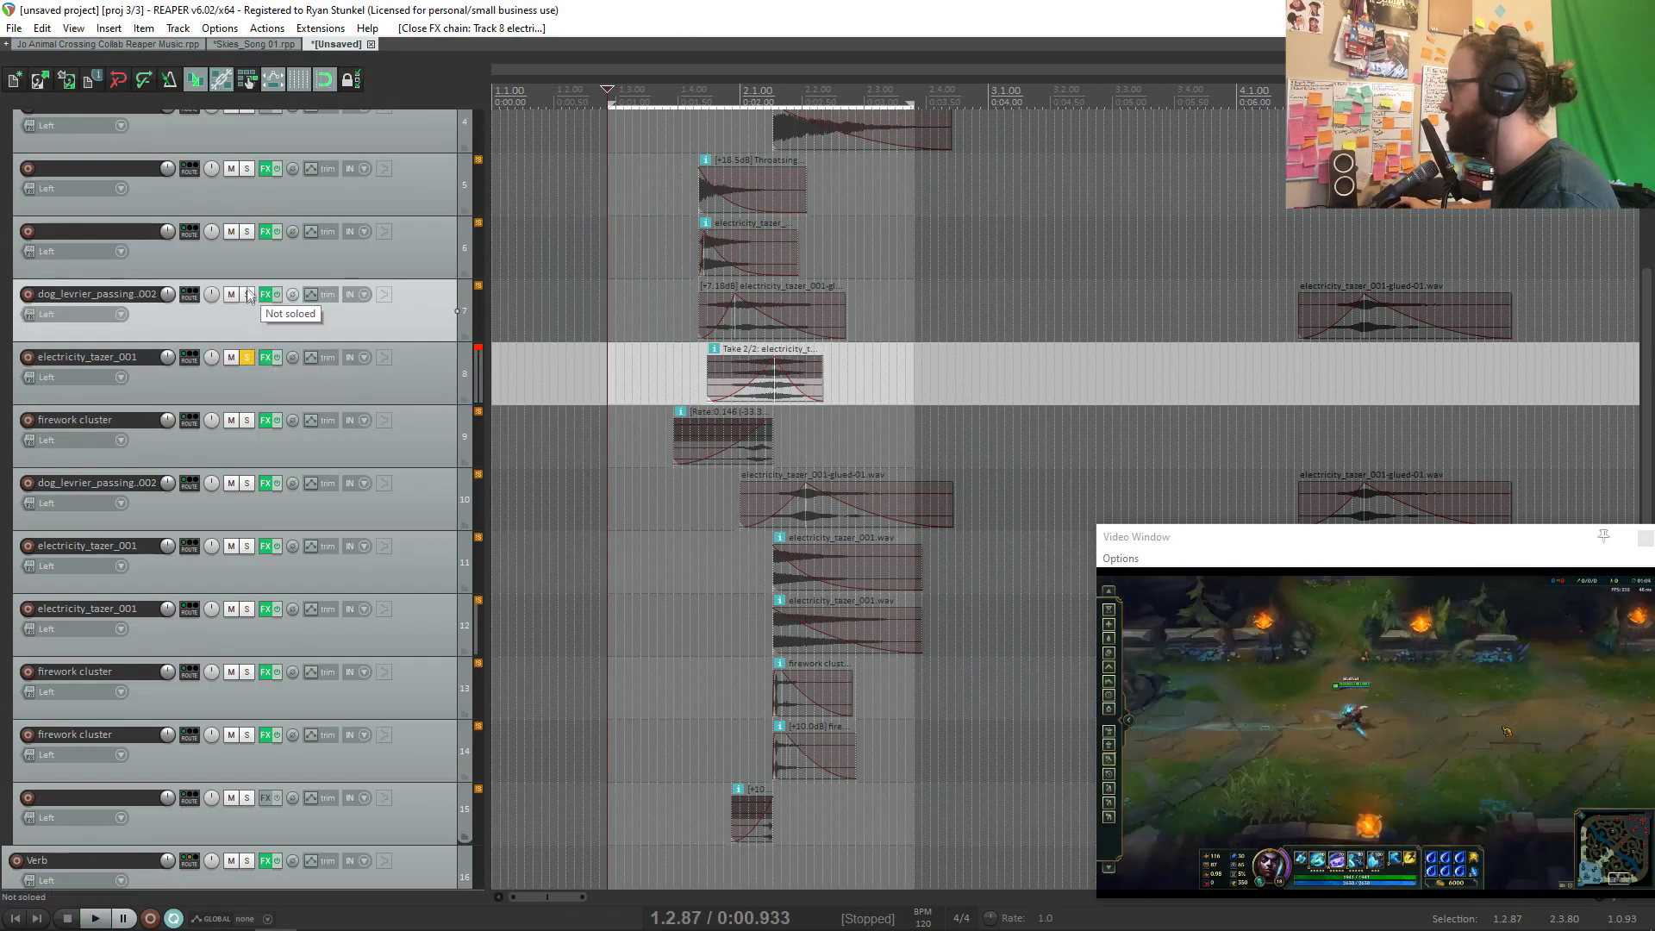
Step: Audition tracks 5 to 8 together, solo track 7, and add a ReaEQ high shelf at 1827.4 Hz with -120.0 dB gain
{"action": "left_click_drag", "start_coordinate": [247, 295], "coordinate": [248, 190]}
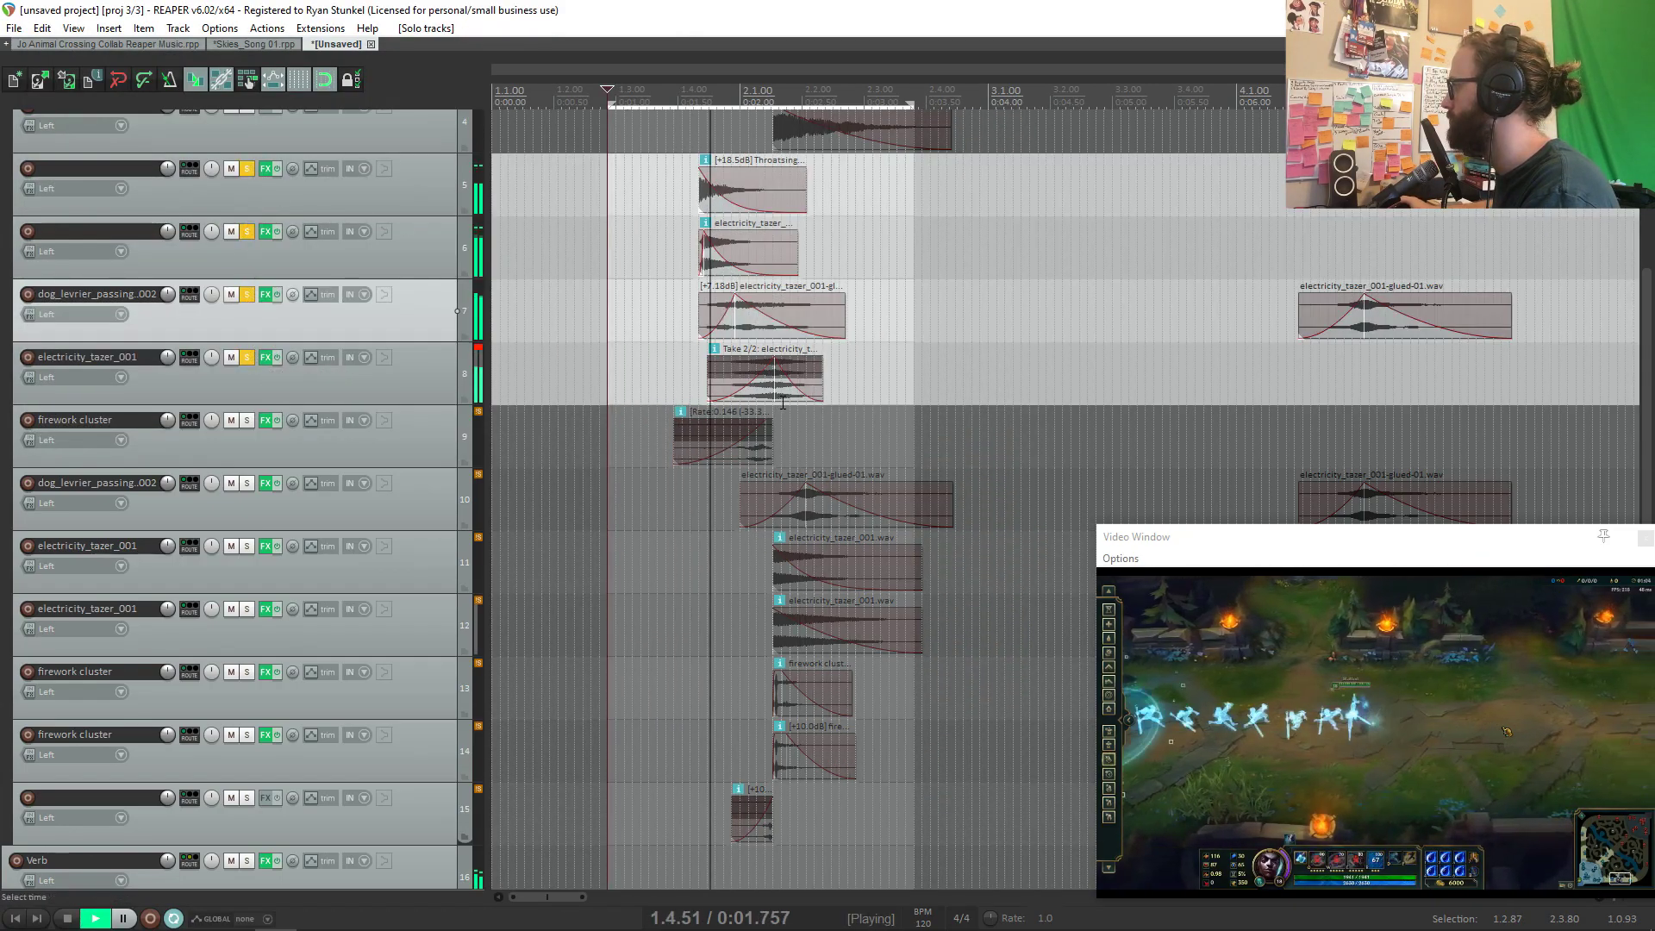
{"action": "left_click", "coordinate": [247, 295]}
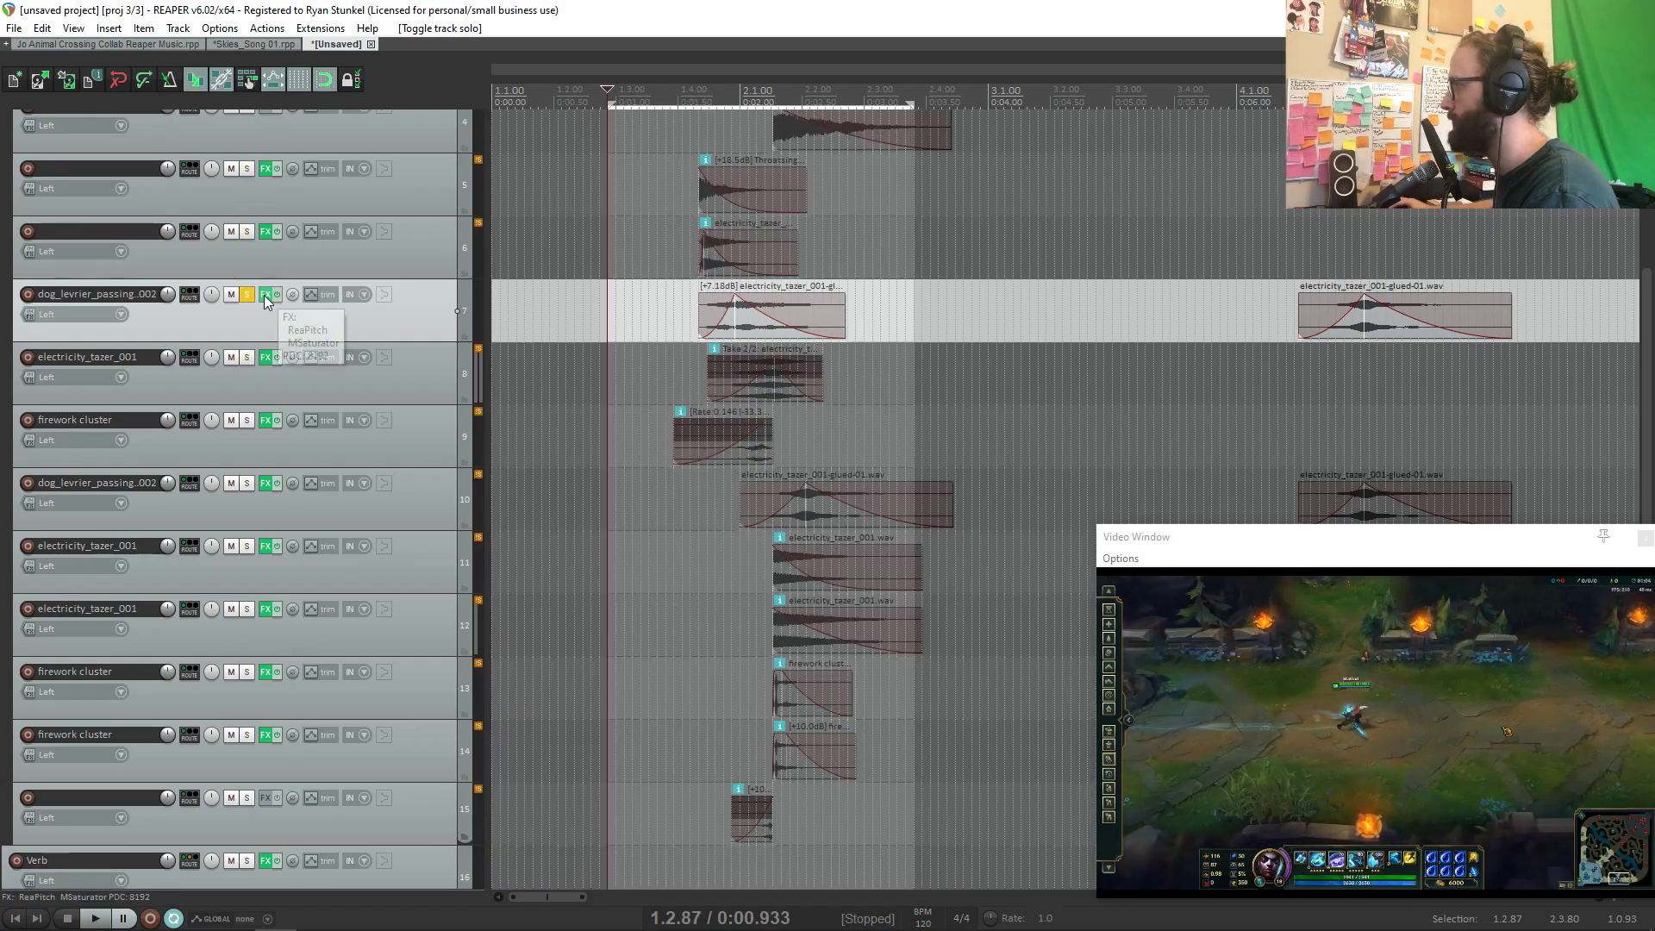
{"action": "left_click", "coordinate": [265, 295]}
{"action": "key", "text": "e"}
{"action": "left_click_drag", "start_coordinate": [912, 240], "coordinate": [845, 288]}
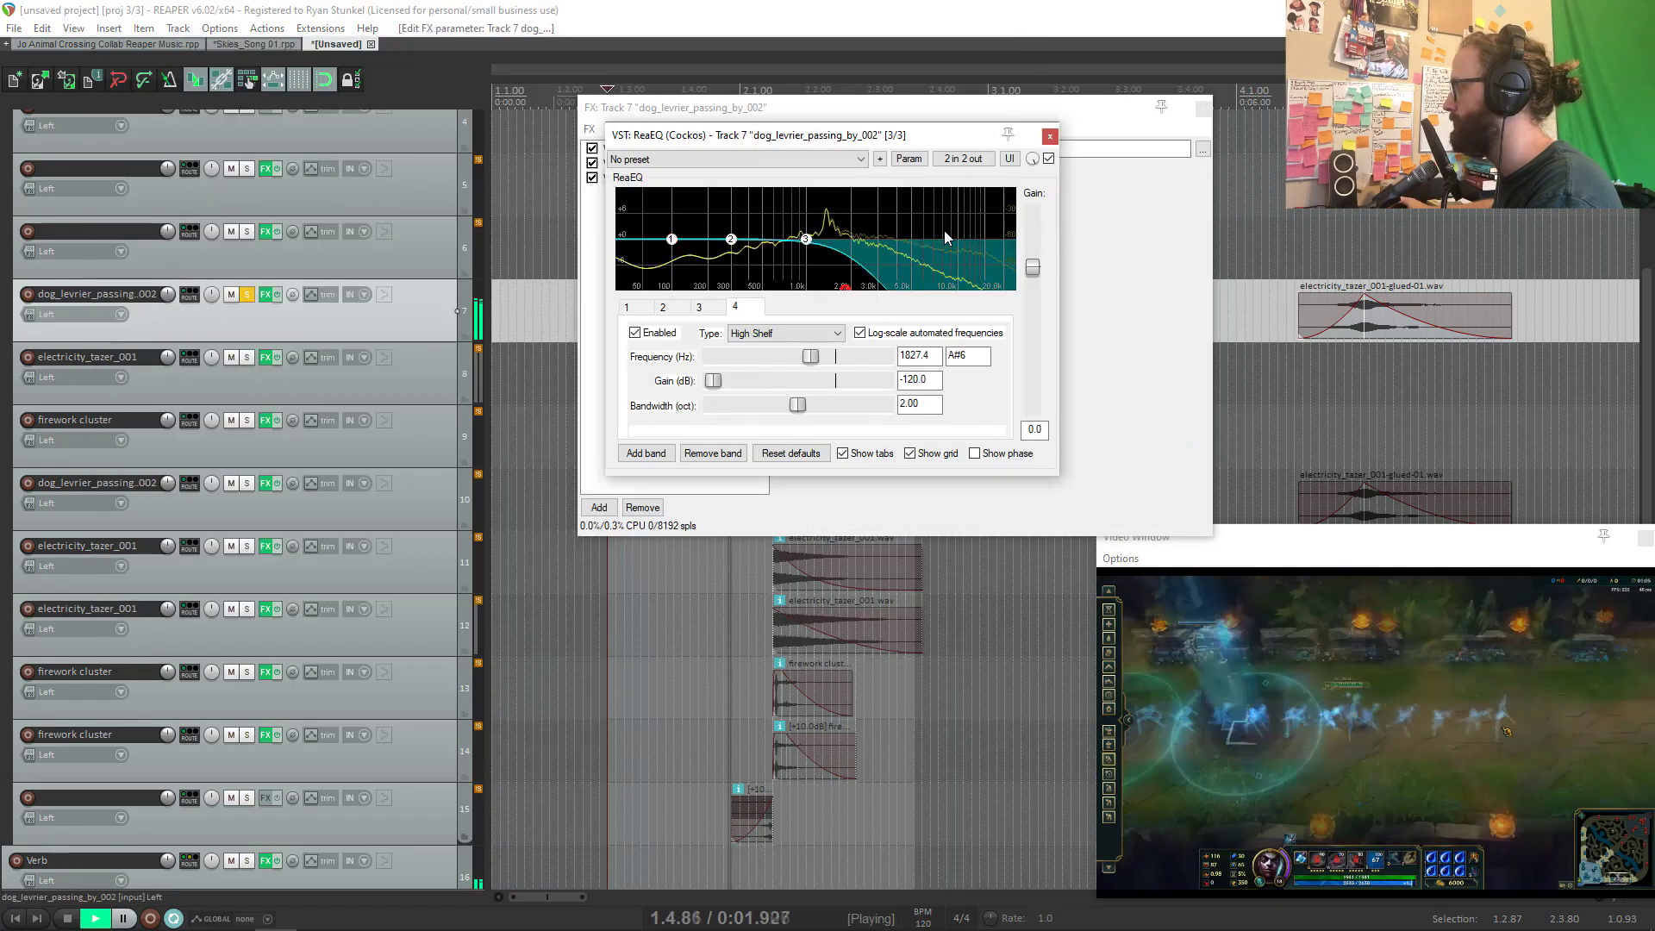
{"action": "key", "text": "space"}
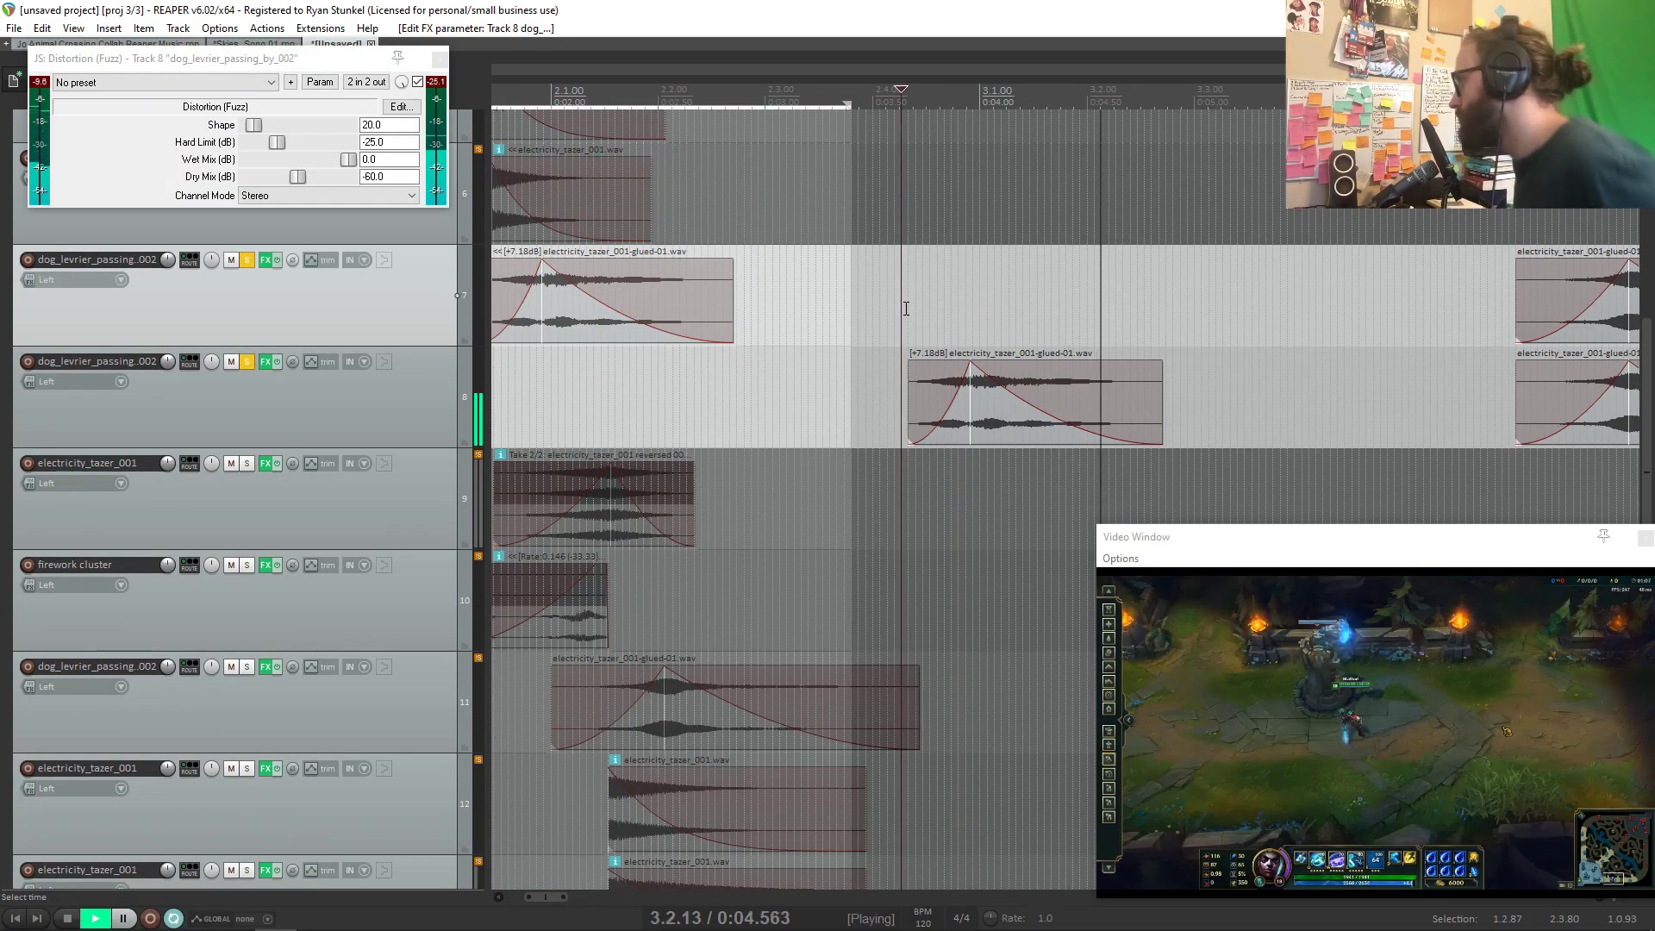
Step: Apply the Distortion (Fuzz) track effects to track 8's tazer clip as a new take and normalize it
{"action": "key", "text": "space"}
{"action": "right_click", "coordinate": [1076, 401]}
{"action": "left_click", "coordinate": [1120, 504]}
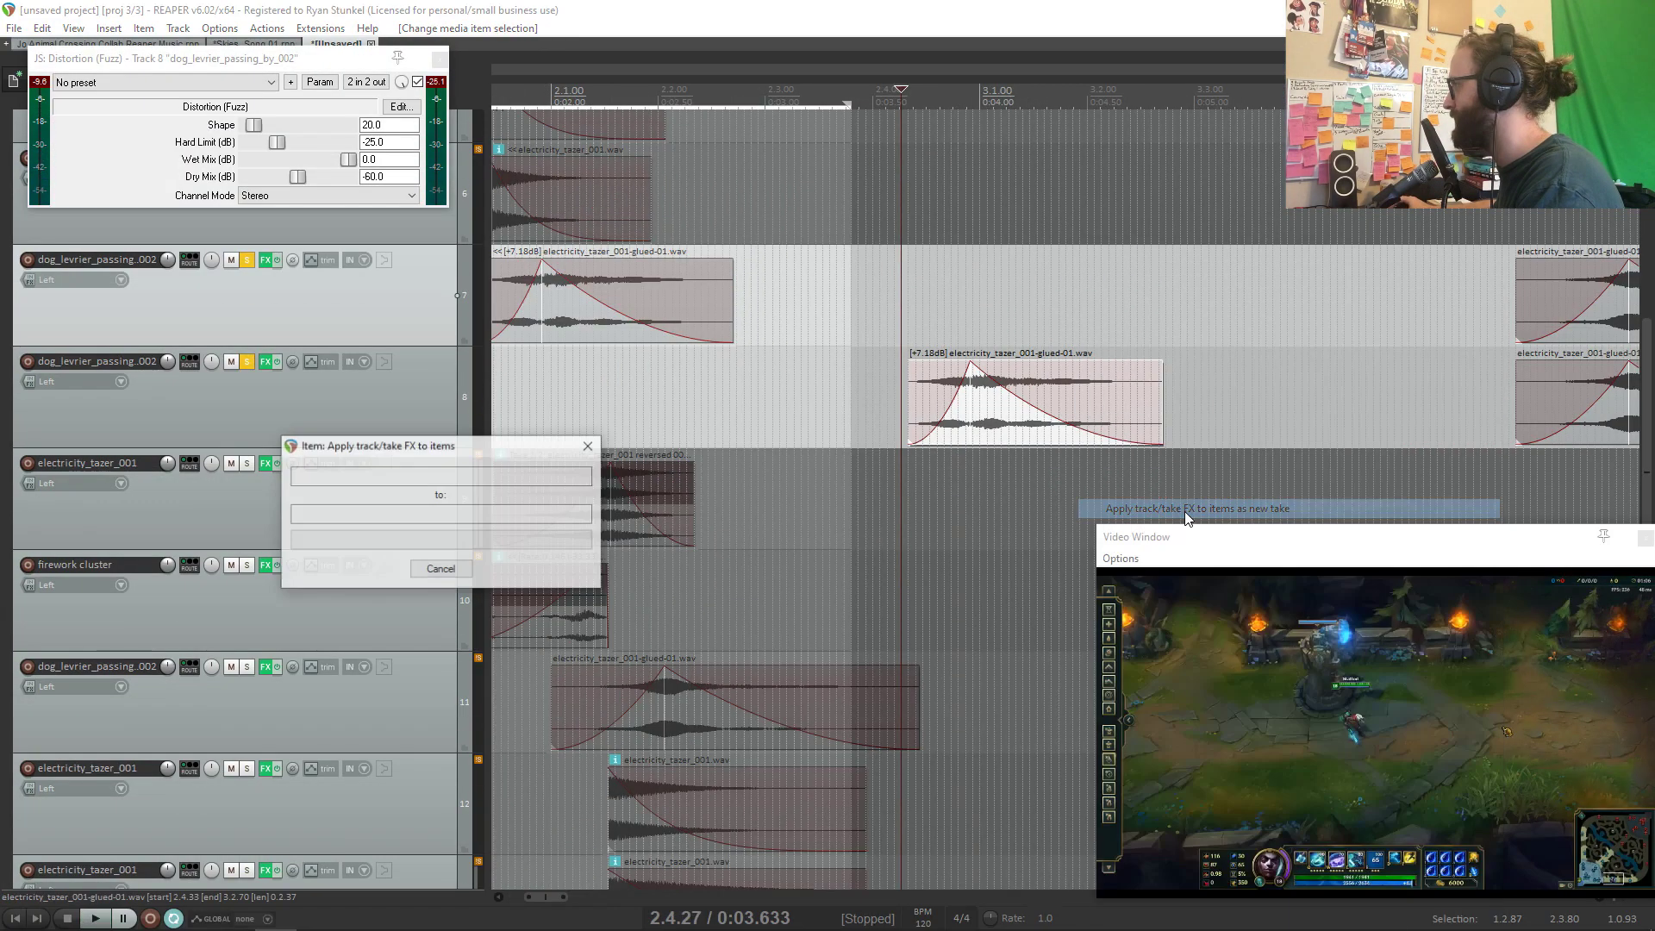
{"action": "left_click", "coordinate": [1102, 431]}
{"action": "scroll", "coordinate": [1102, 432], "scroll_direction": "down", "scroll_amount": 2}
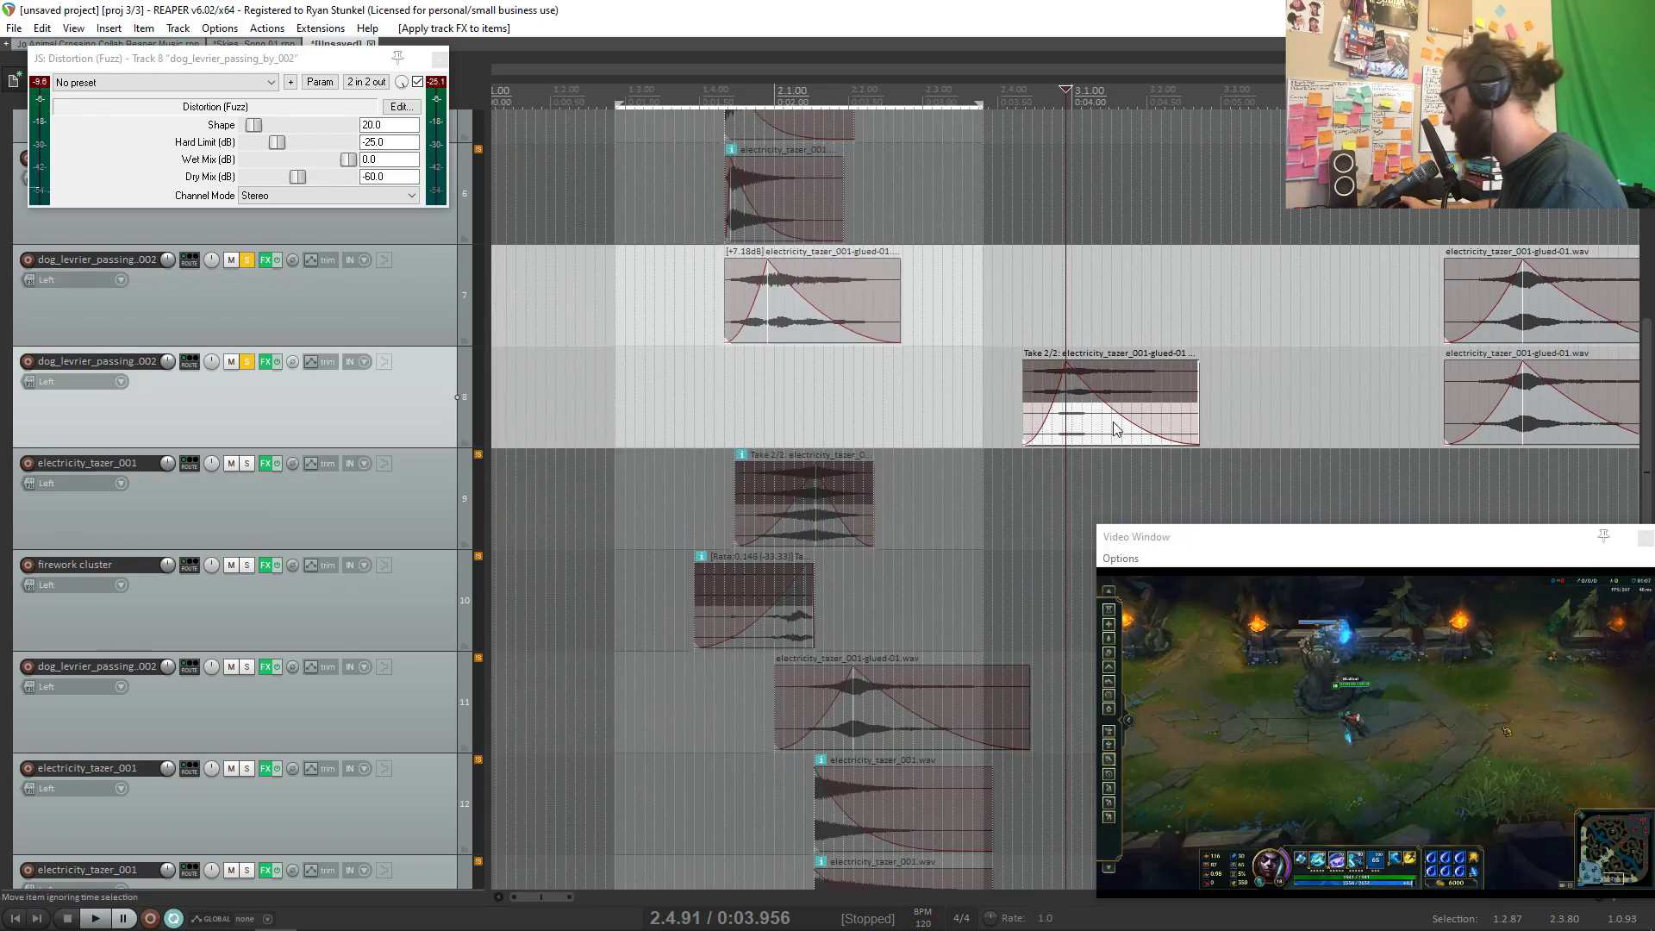
{"action": "key", "text": "ctrl+shift+n"}
Step: Copy the rendered tazer clip farther along track 8 and apply the track effects to the copy as another take
{"action": "scroll", "coordinate": [1113, 431], "scroll_direction": "down", "scroll_amount": 3}
{"action": "left_click_drag", "start_coordinate": [901, 414], "coordinate": [1016, 411]}
{"action": "right_click", "coordinate": [1015, 411]}
{"action": "left_click", "coordinate": [1103, 500]}
{"action": "scroll", "coordinate": [1018, 395], "scroll_direction": "up", "scroll_amount": 3}
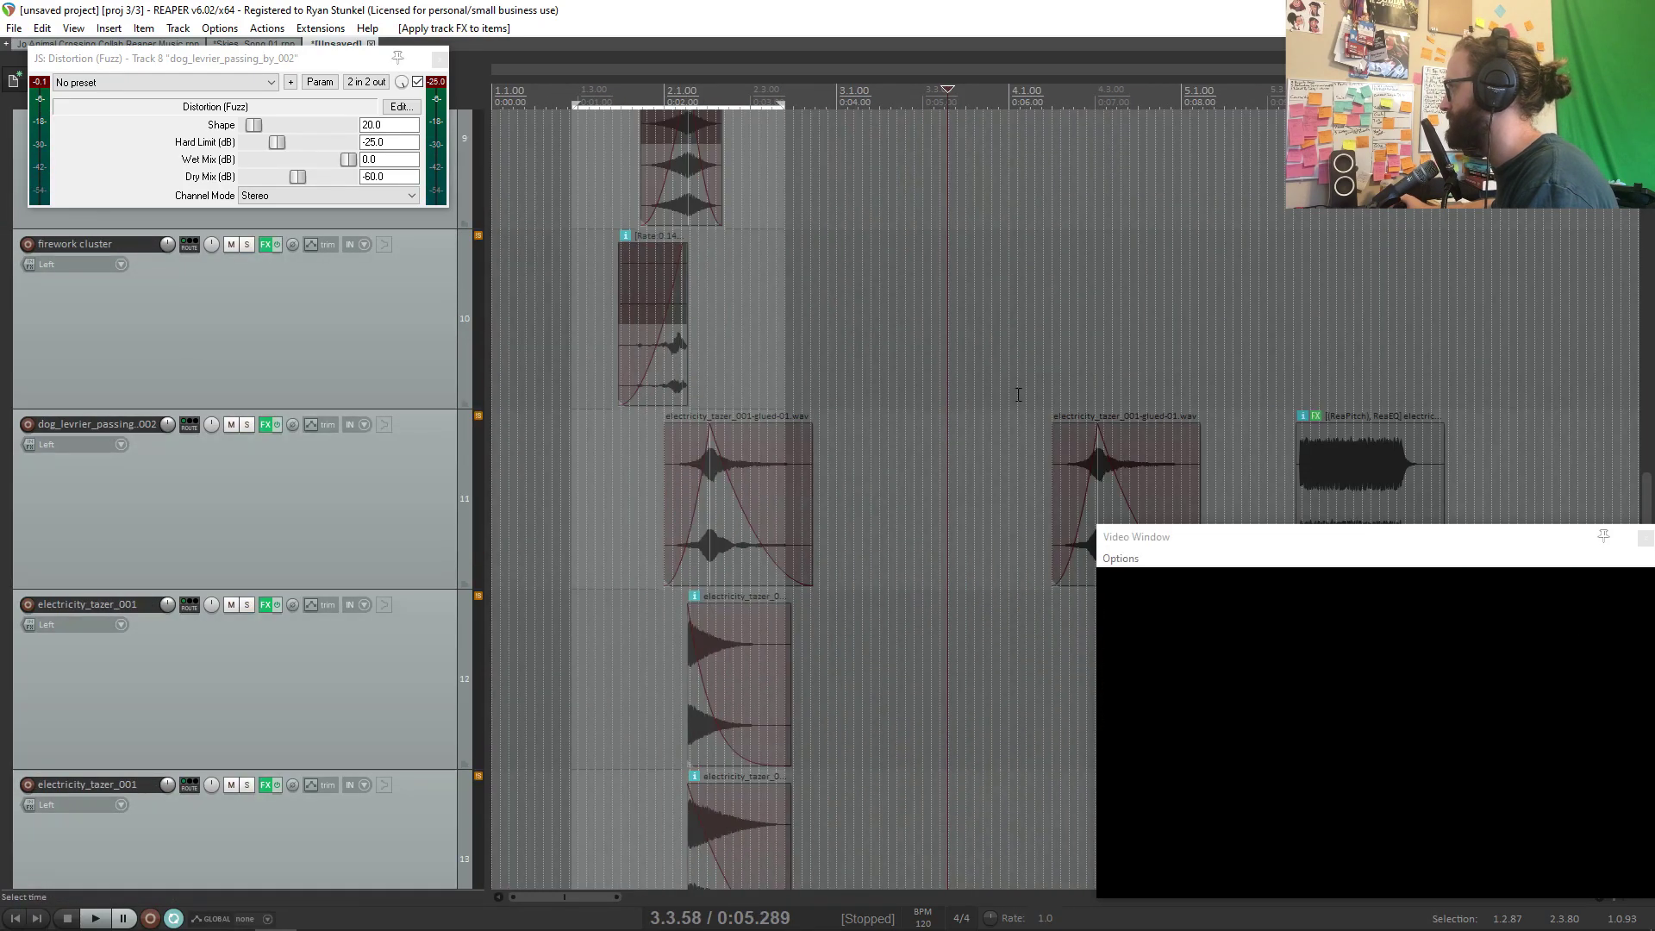
{"action": "scroll", "coordinate": [1018, 394], "scroll_direction": "up", "scroll_amount": 3}
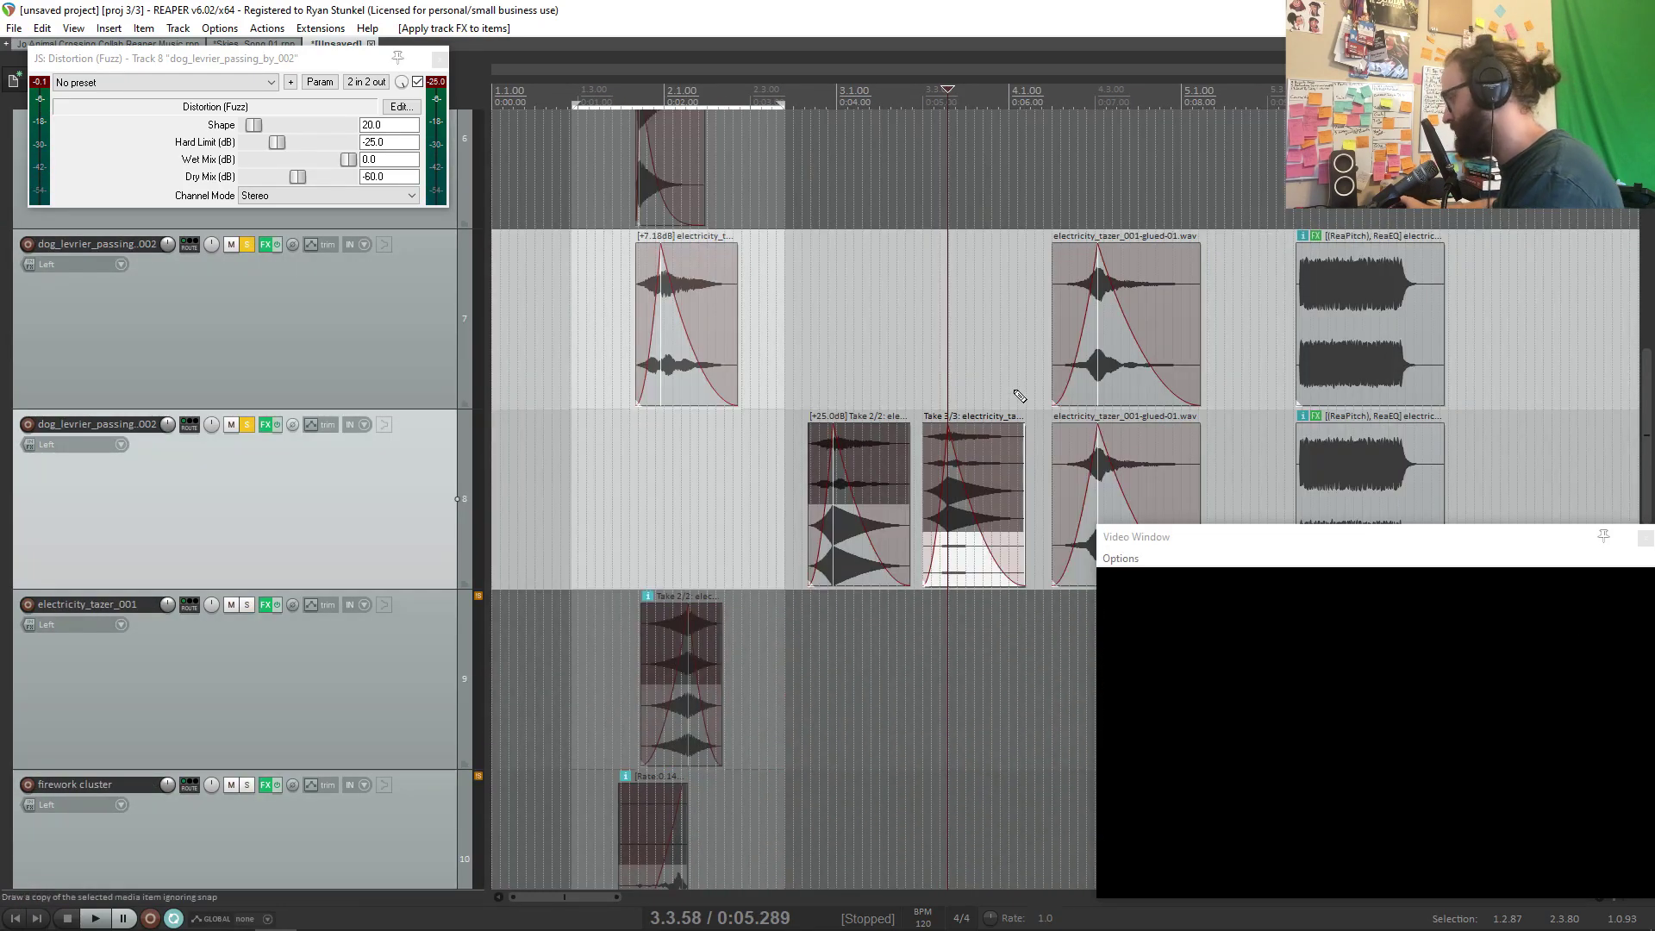
Step: Bypass Distortion (Fuzz) on track 8 and play from the start of the first rendered clip
{"action": "left_click", "coordinate": [418, 82]}
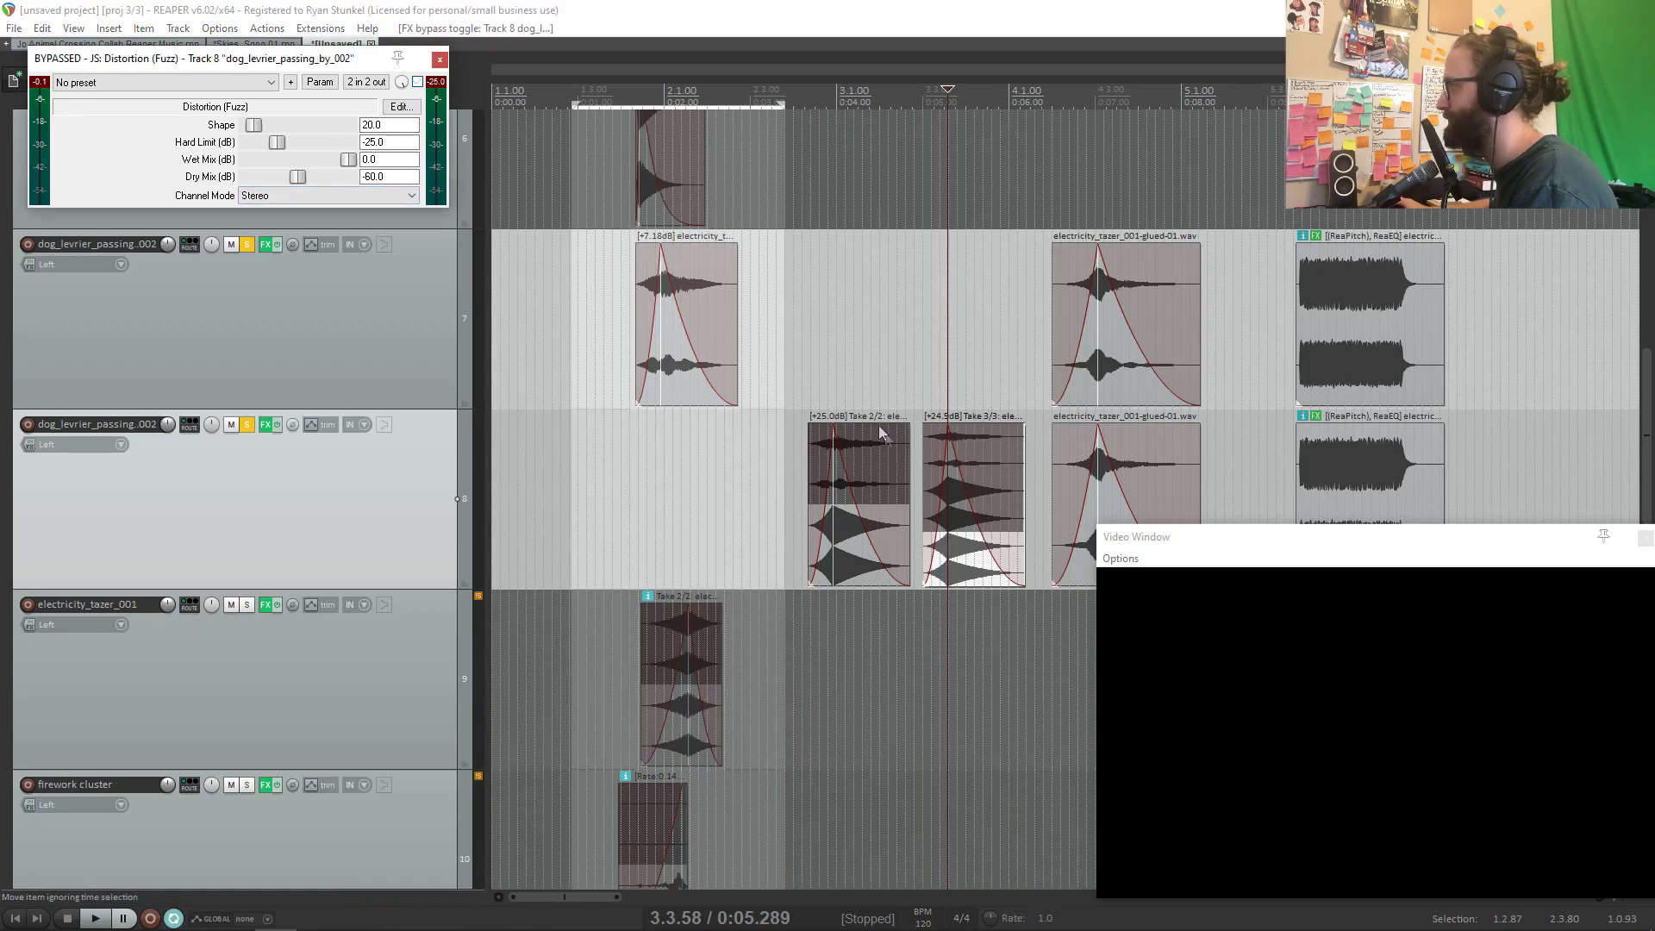
{"action": "key", "text": "Escape"}
{"action": "left_click", "coordinate": [803, 346]}
{"action": "key", "text": "space"}
{"action": "key", "text": "space"}
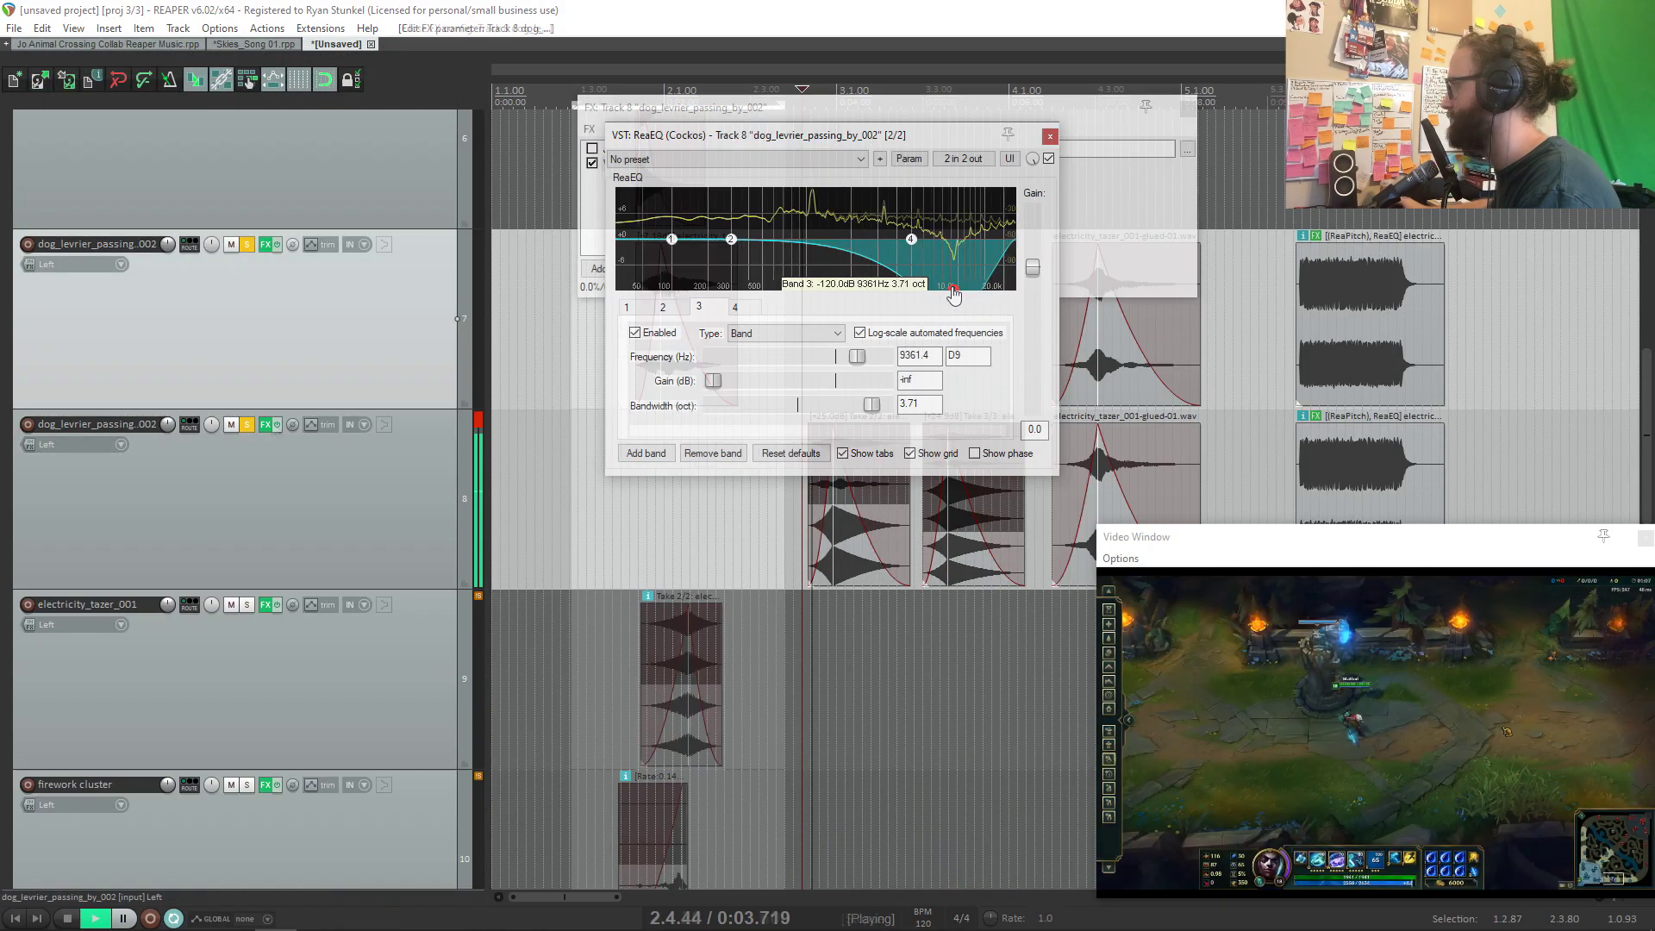
Step: Set band 3 of track 8's ReaEQ to 7808.9 Hz with -inf gain and 3.71 octave bandwidth, then close the effects chain
{"action": "left_click_drag", "start_coordinate": [951, 288], "coordinate": [941, 319]}
{"action": "key", "text": "space"}
{"action": "left_click", "coordinate": [1050, 136]}
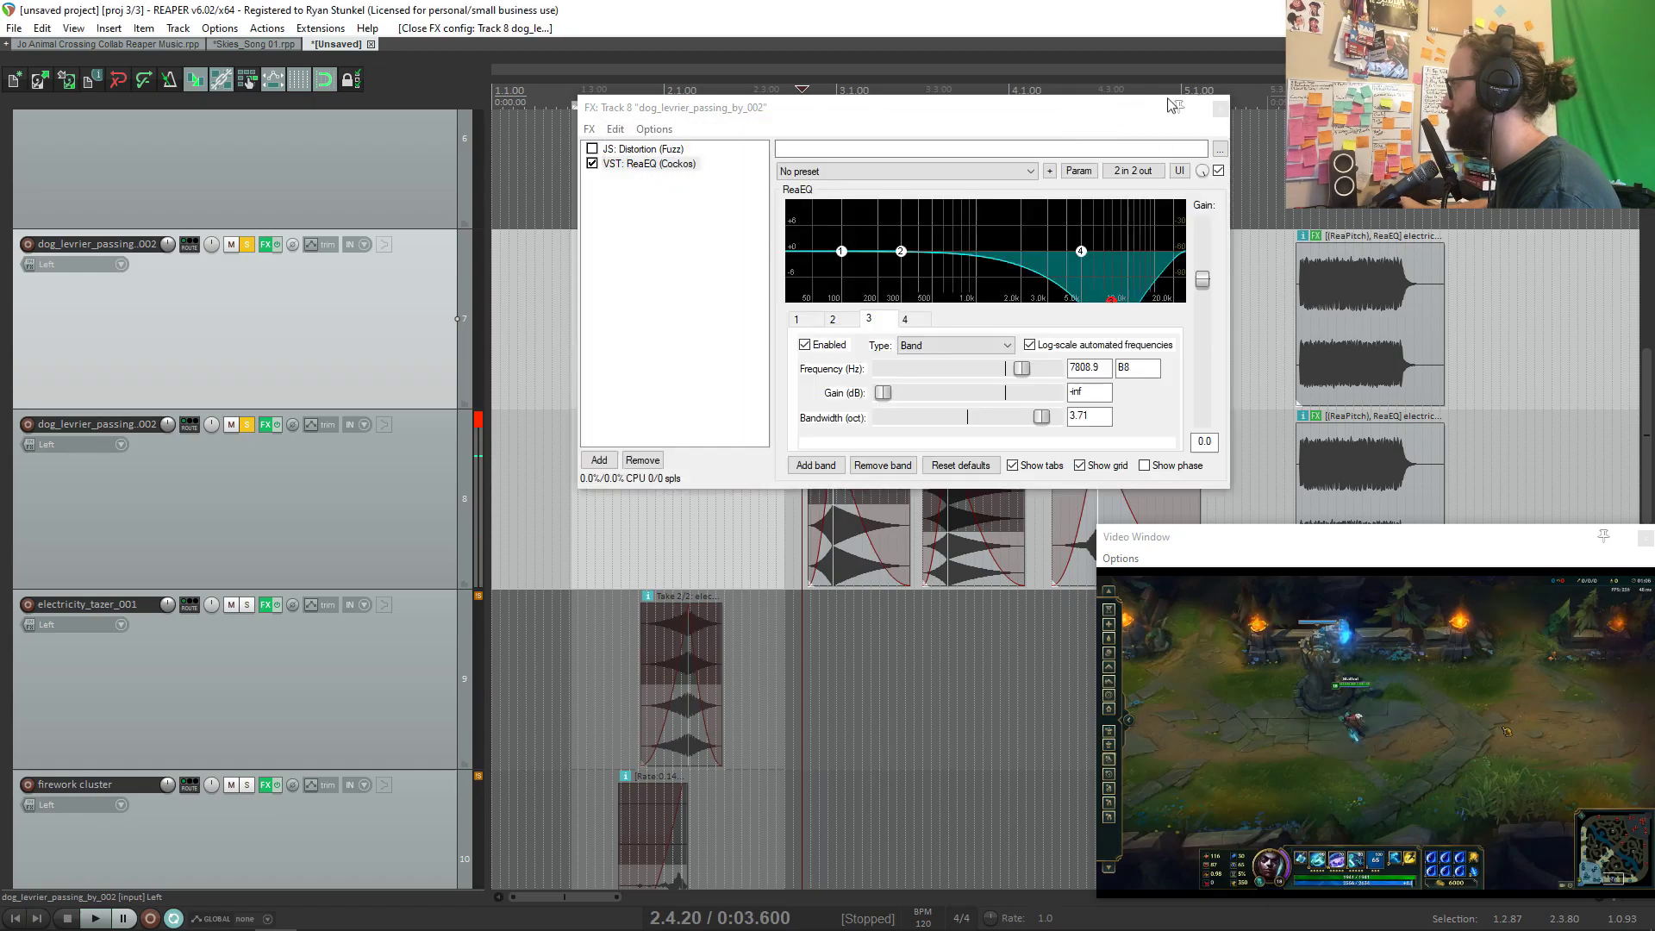
{"action": "left_click", "coordinate": [1223, 108]}
Step: Audition track 8's second rendered clip, glue the rendered tazer clips, and color the first one orange
{"action": "left_click", "coordinate": [927, 375]}
{"action": "key", "text": "space"}
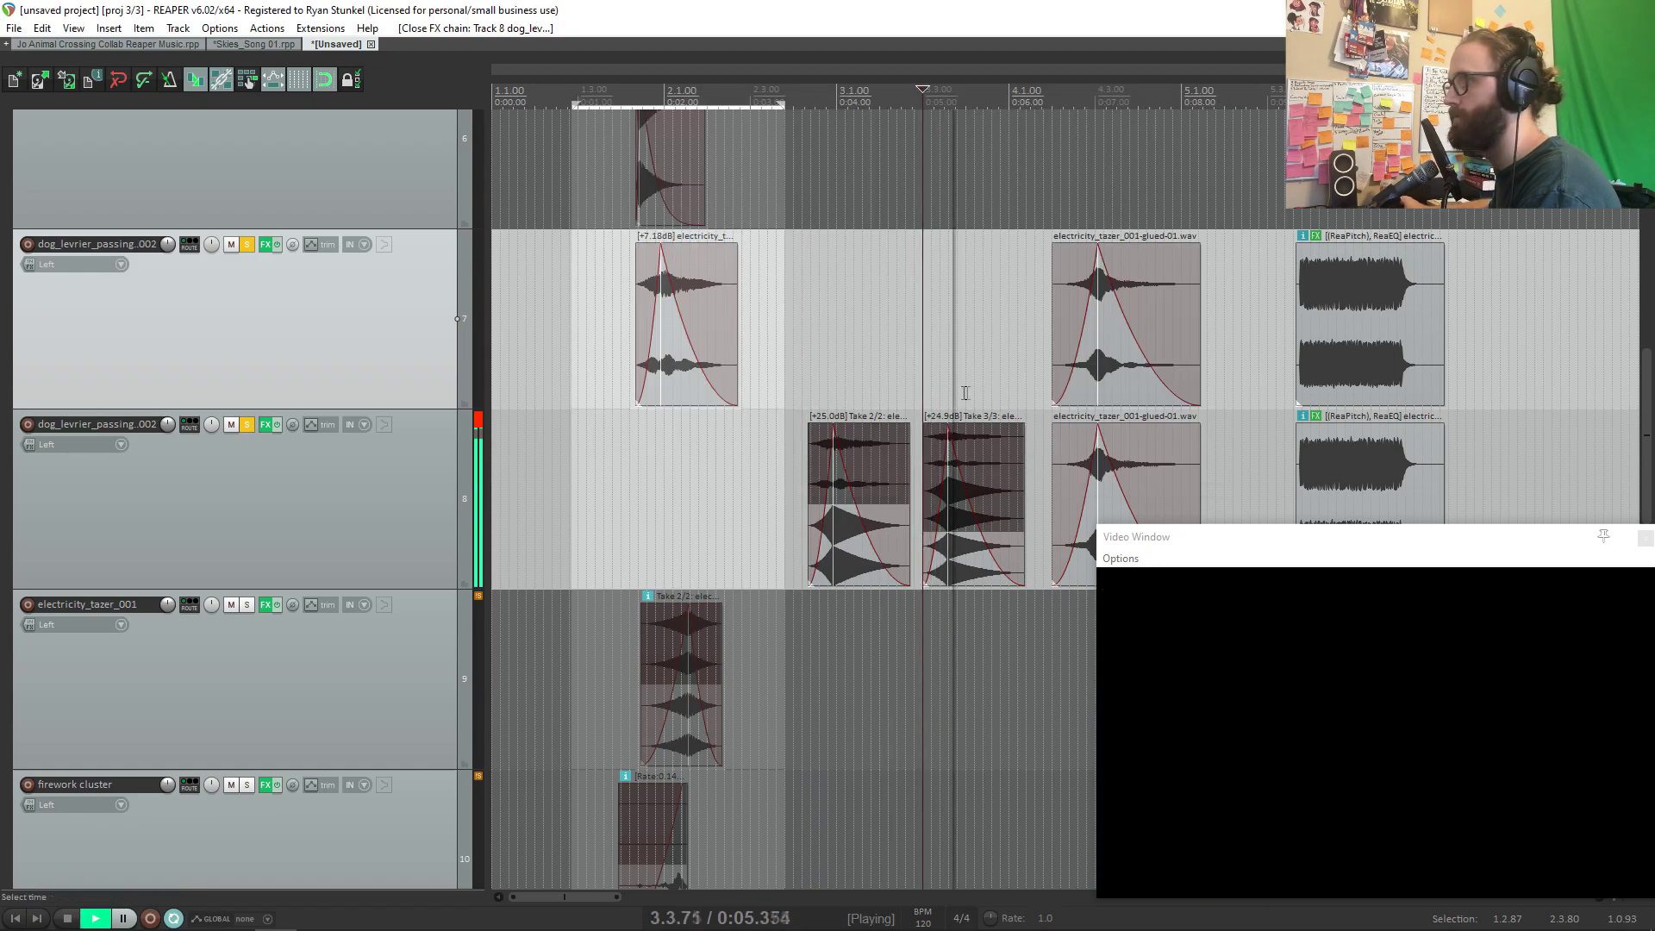
{"action": "key", "text": "space"}
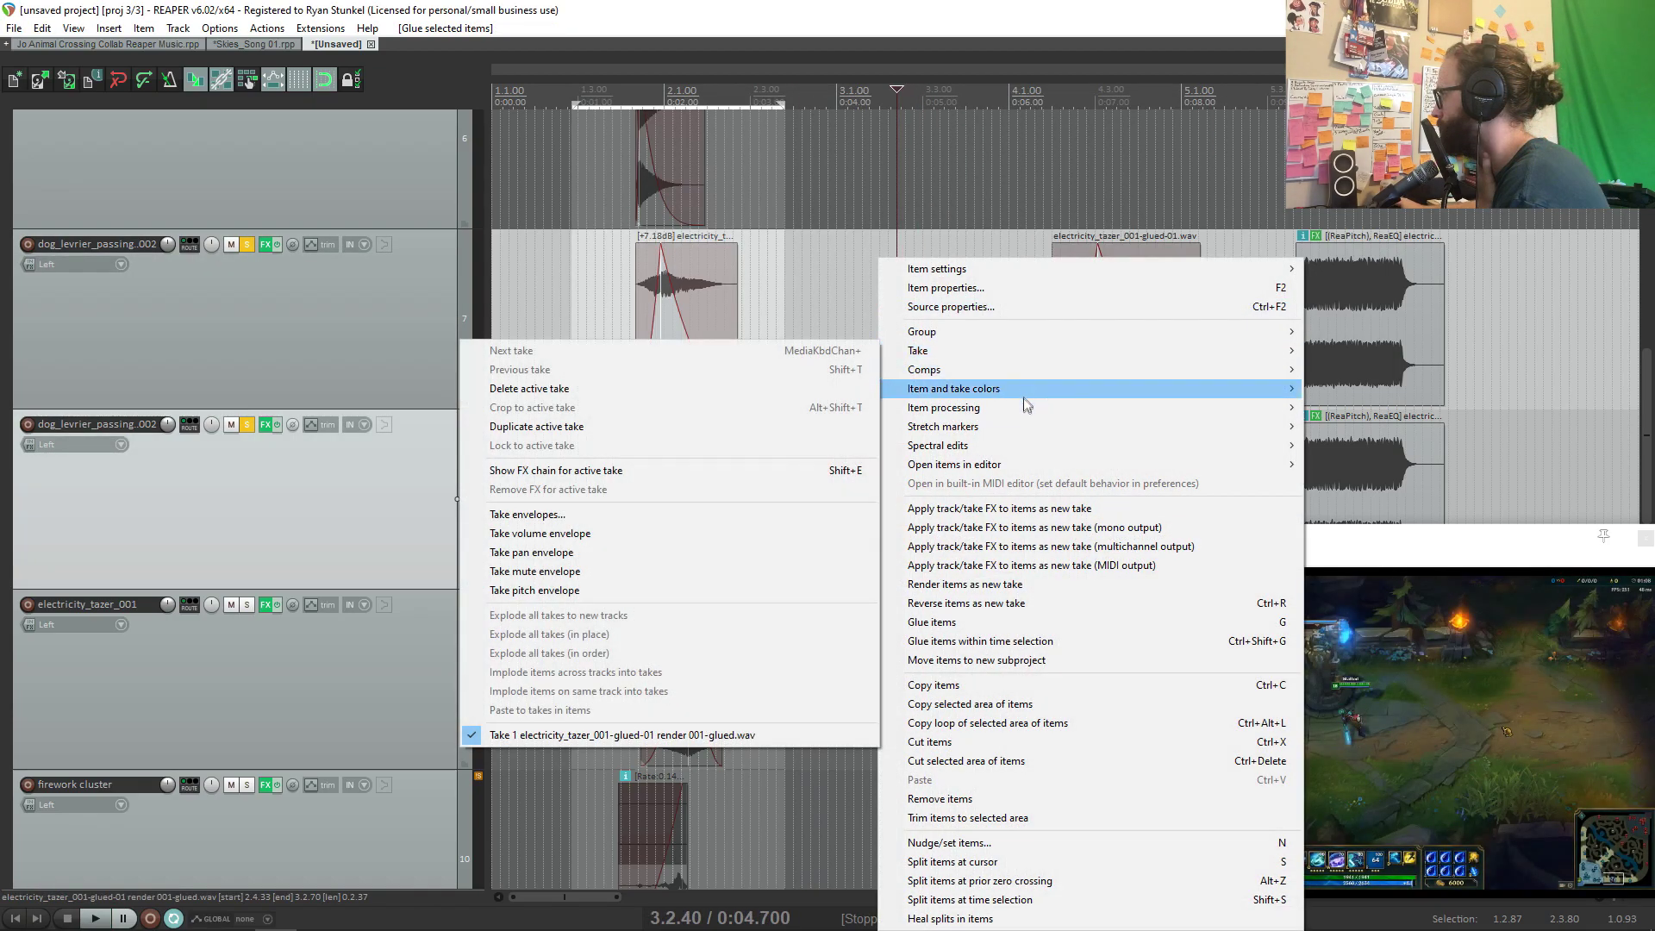
{"action": "mouse_move", "coordinate": [1026, 393]}
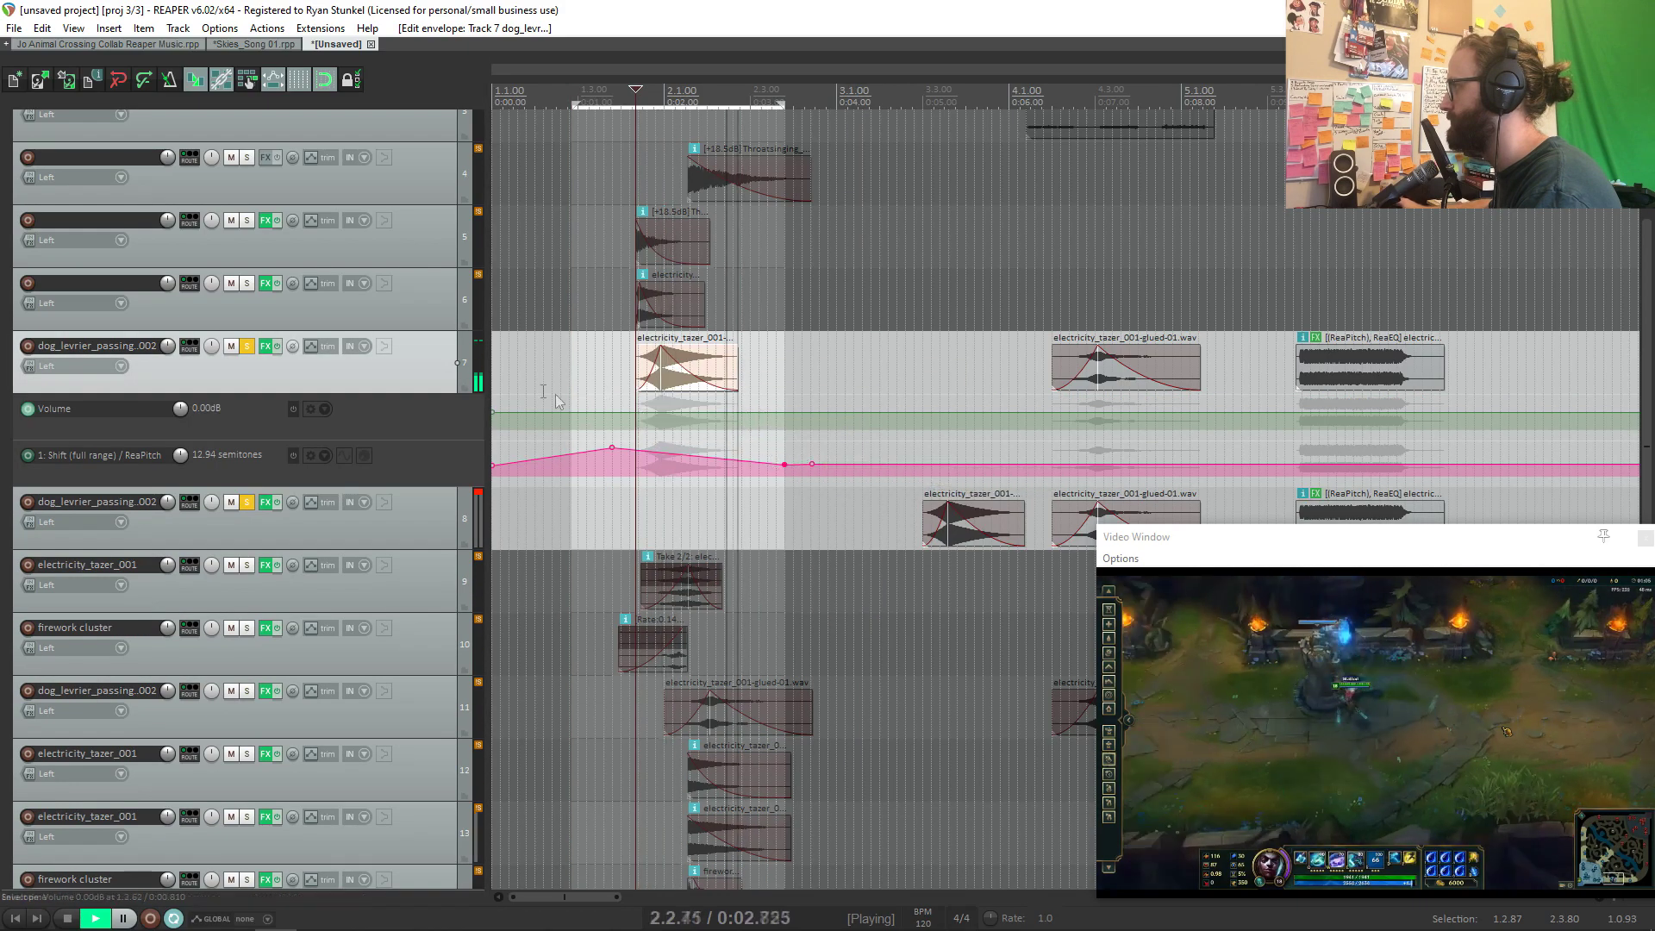
Step: Reshape track 7's ReaPitch shift envelope to rise from about -0.9 semitones at the orange clip's start to a peak near its end
{"action": "key", "text": "space"}
{"action": "left_click_drag", "start_coordinate": [612, 448], "coordinate": [638, 488]}
{"action": "left_click_drag", "start_coordinate": [786, 465], "coordinate": [735, 380]}
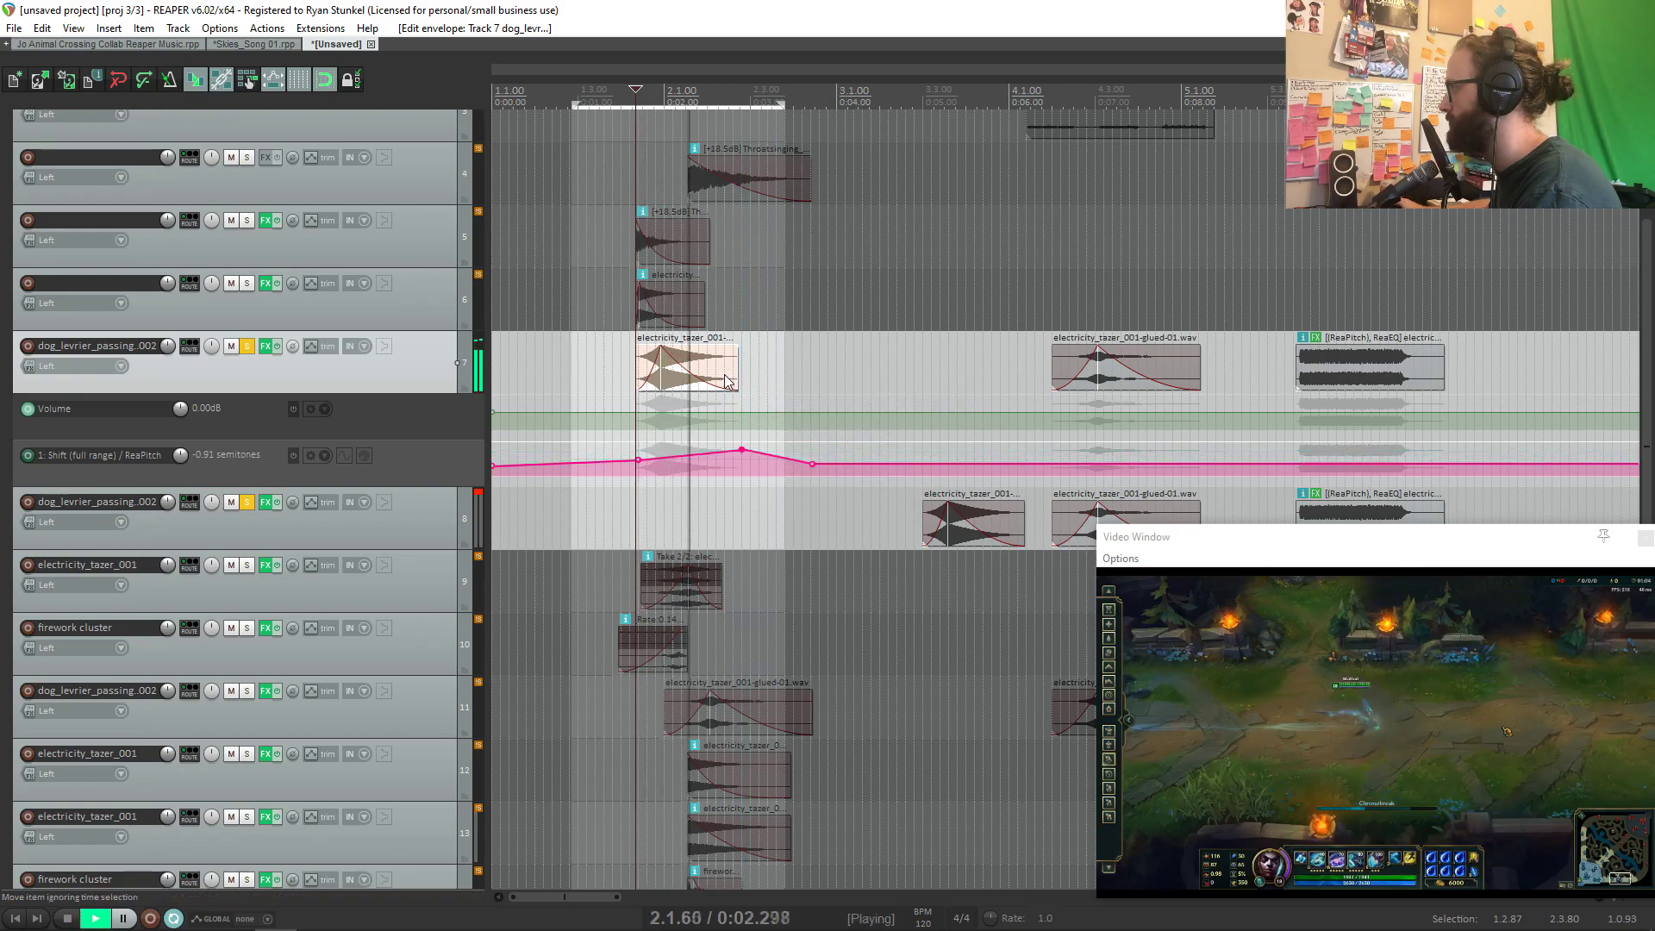
{"action": "mouse_move", "coordinate": [733, 451]}
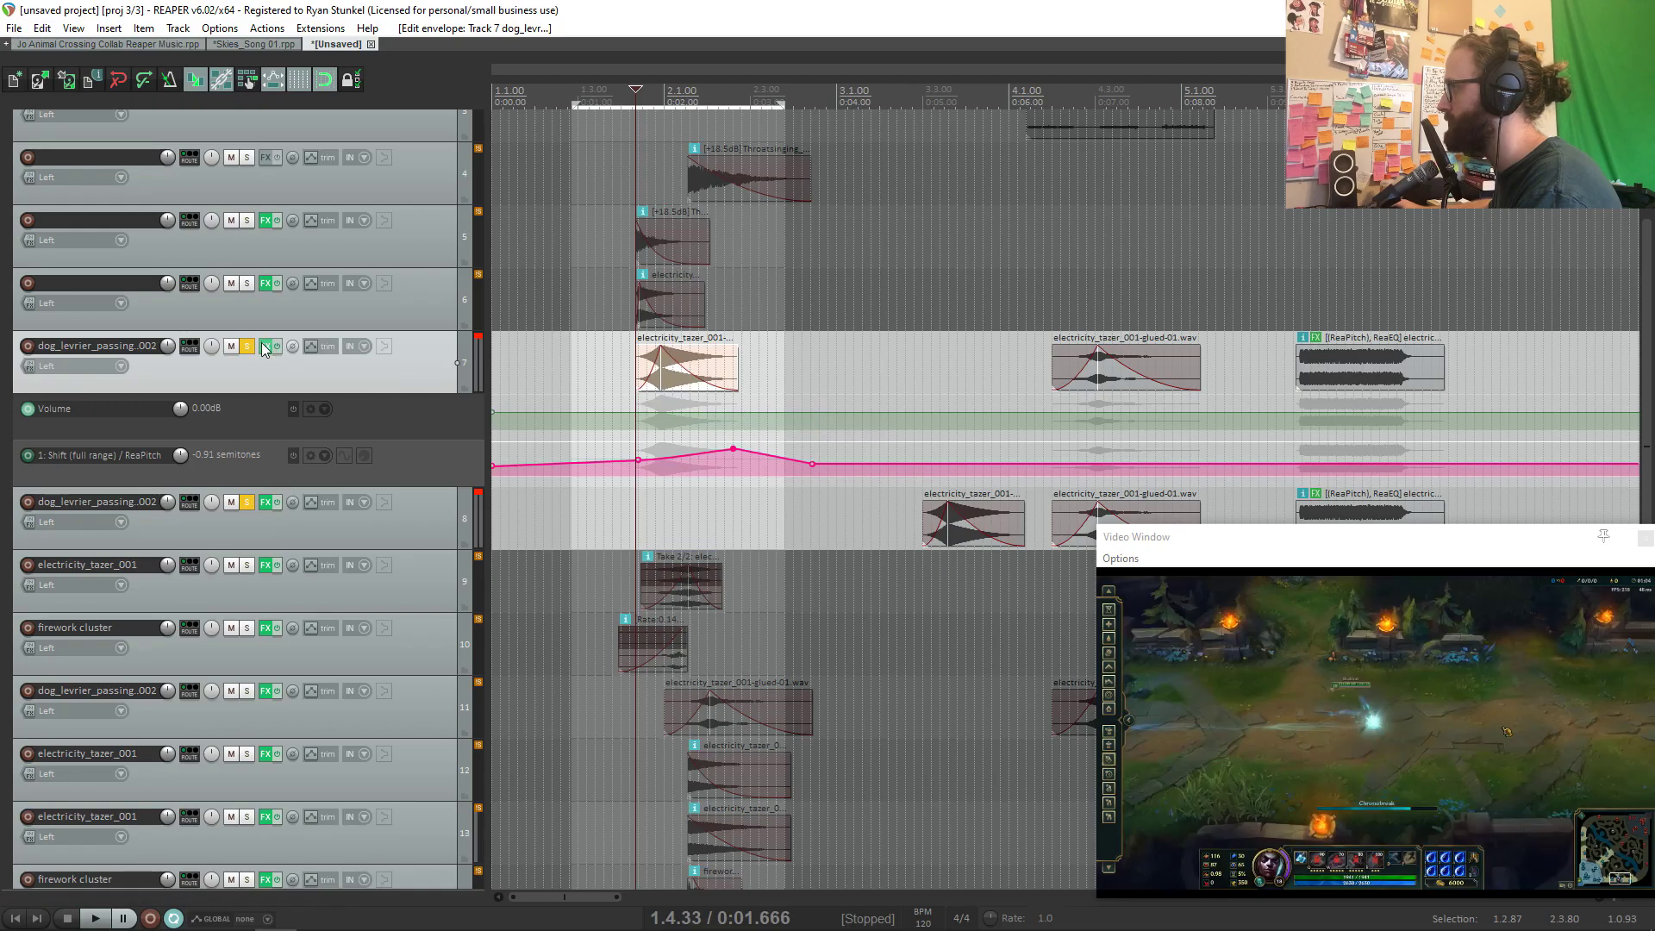
{"action": "key", "text": "v"}
{"action": "key", "text": "v"}
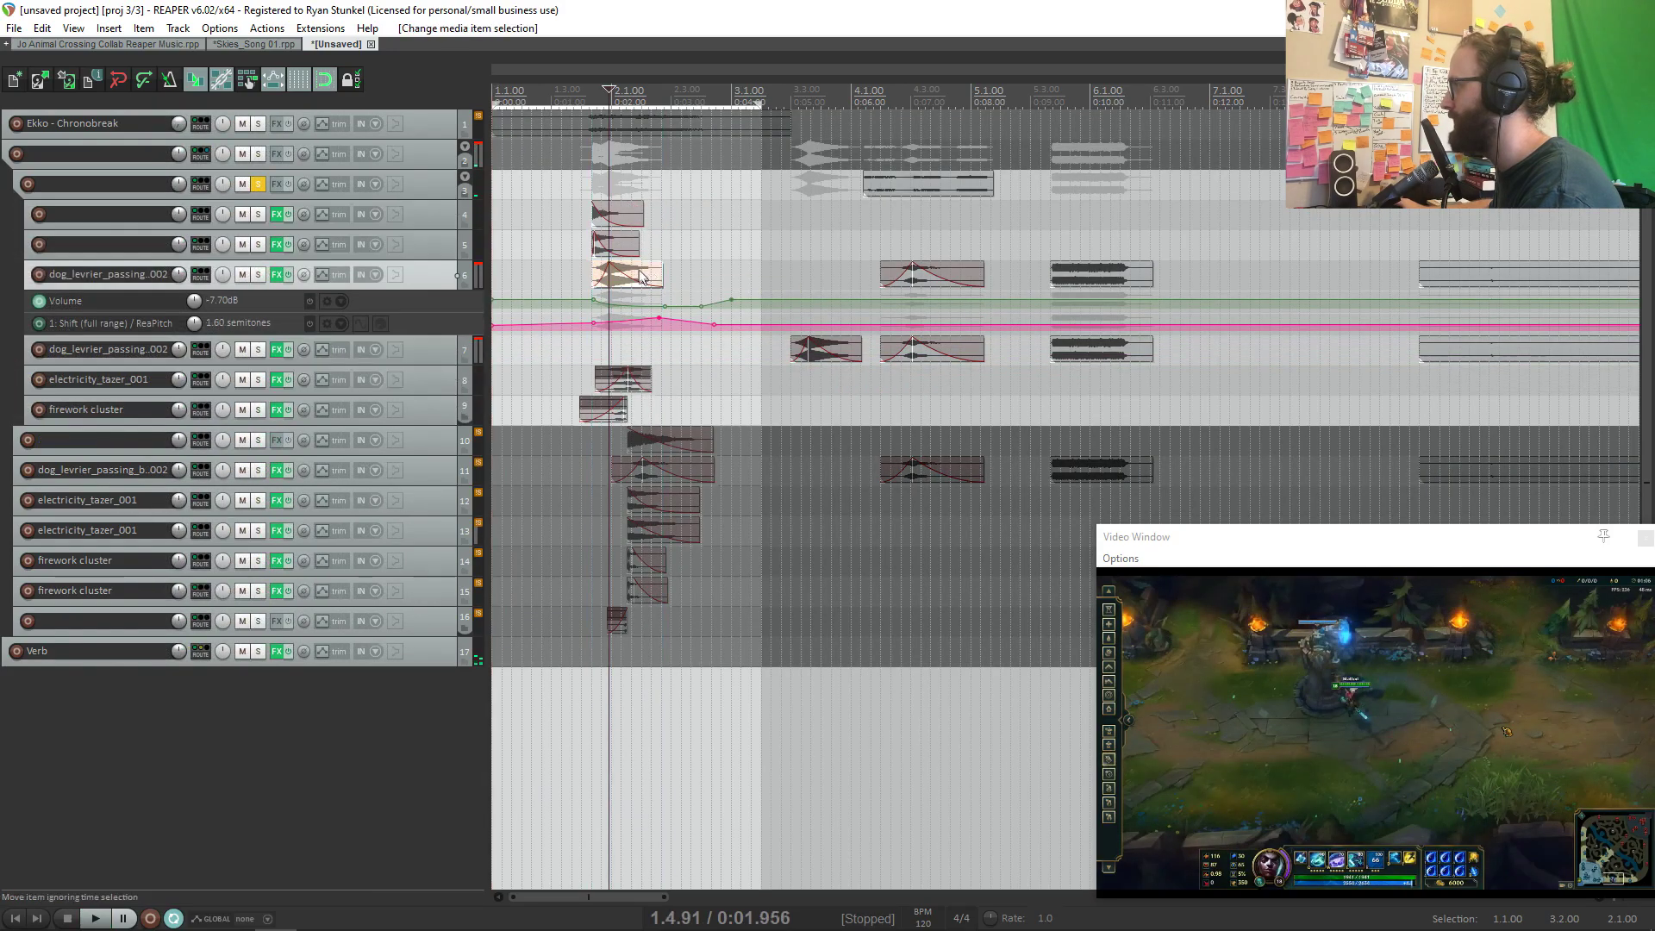
Step: Move the orange tazer clip past the time selection, place a copy of the firework clip on track 7, and audition it
{"action": "left_click_drag", "start_coordinate": [628, 274], "coordinate": [898, 275]}
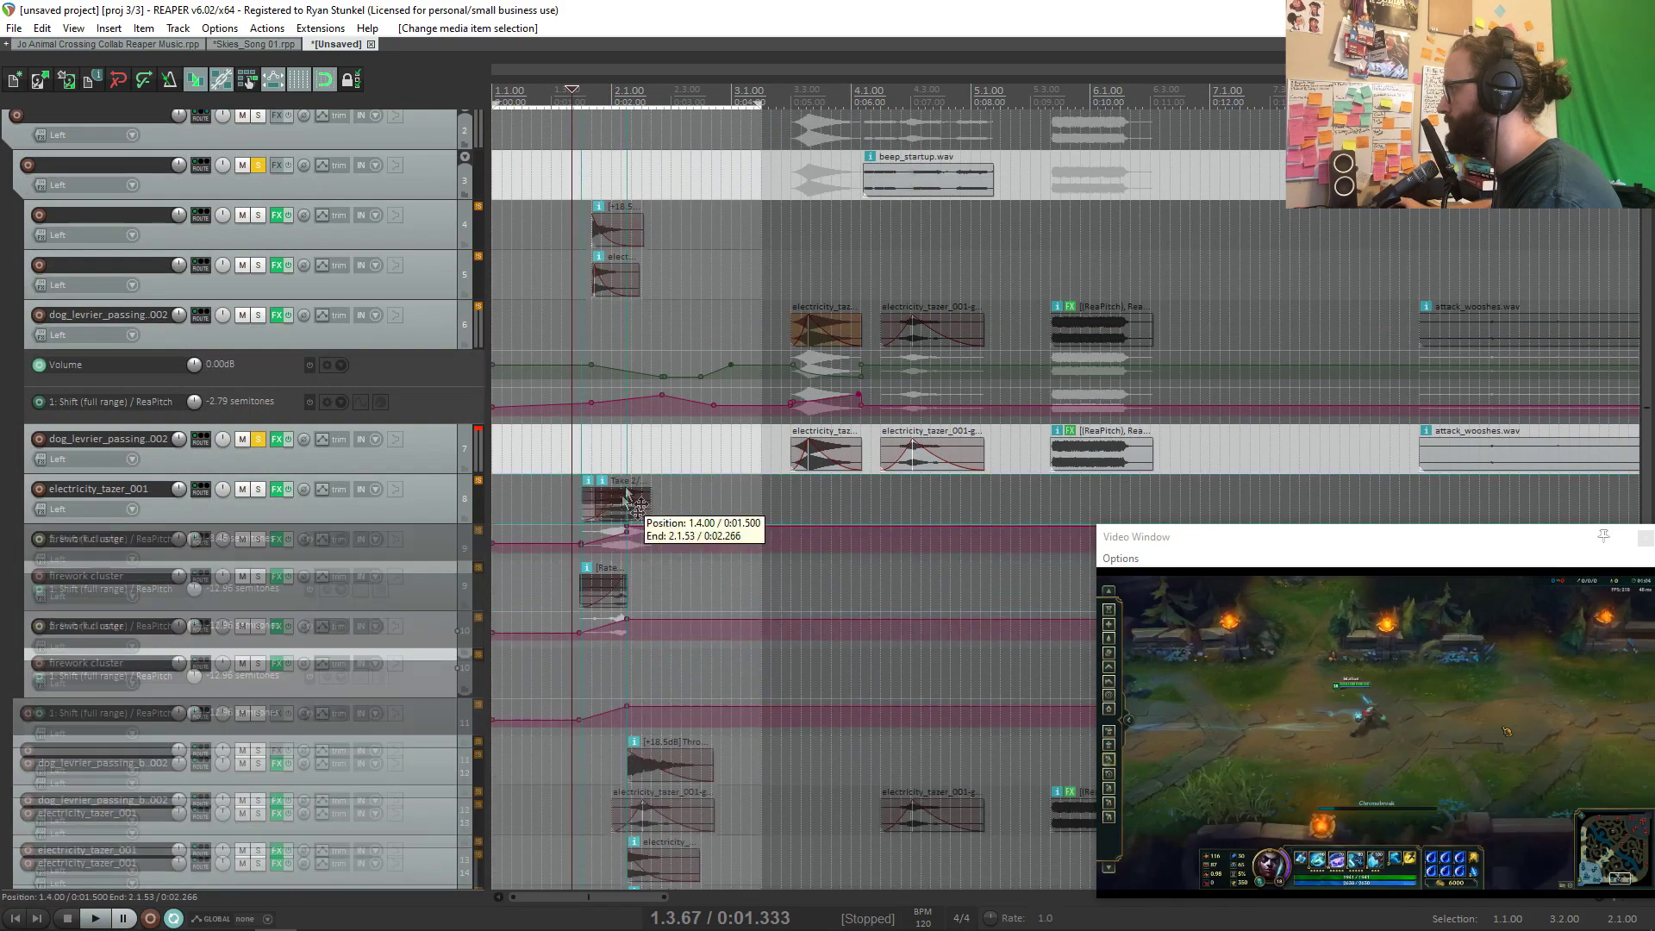
{"action": "left_click_drag", "start_coordinate": [631, 503], "coordinate": [626, 461]}
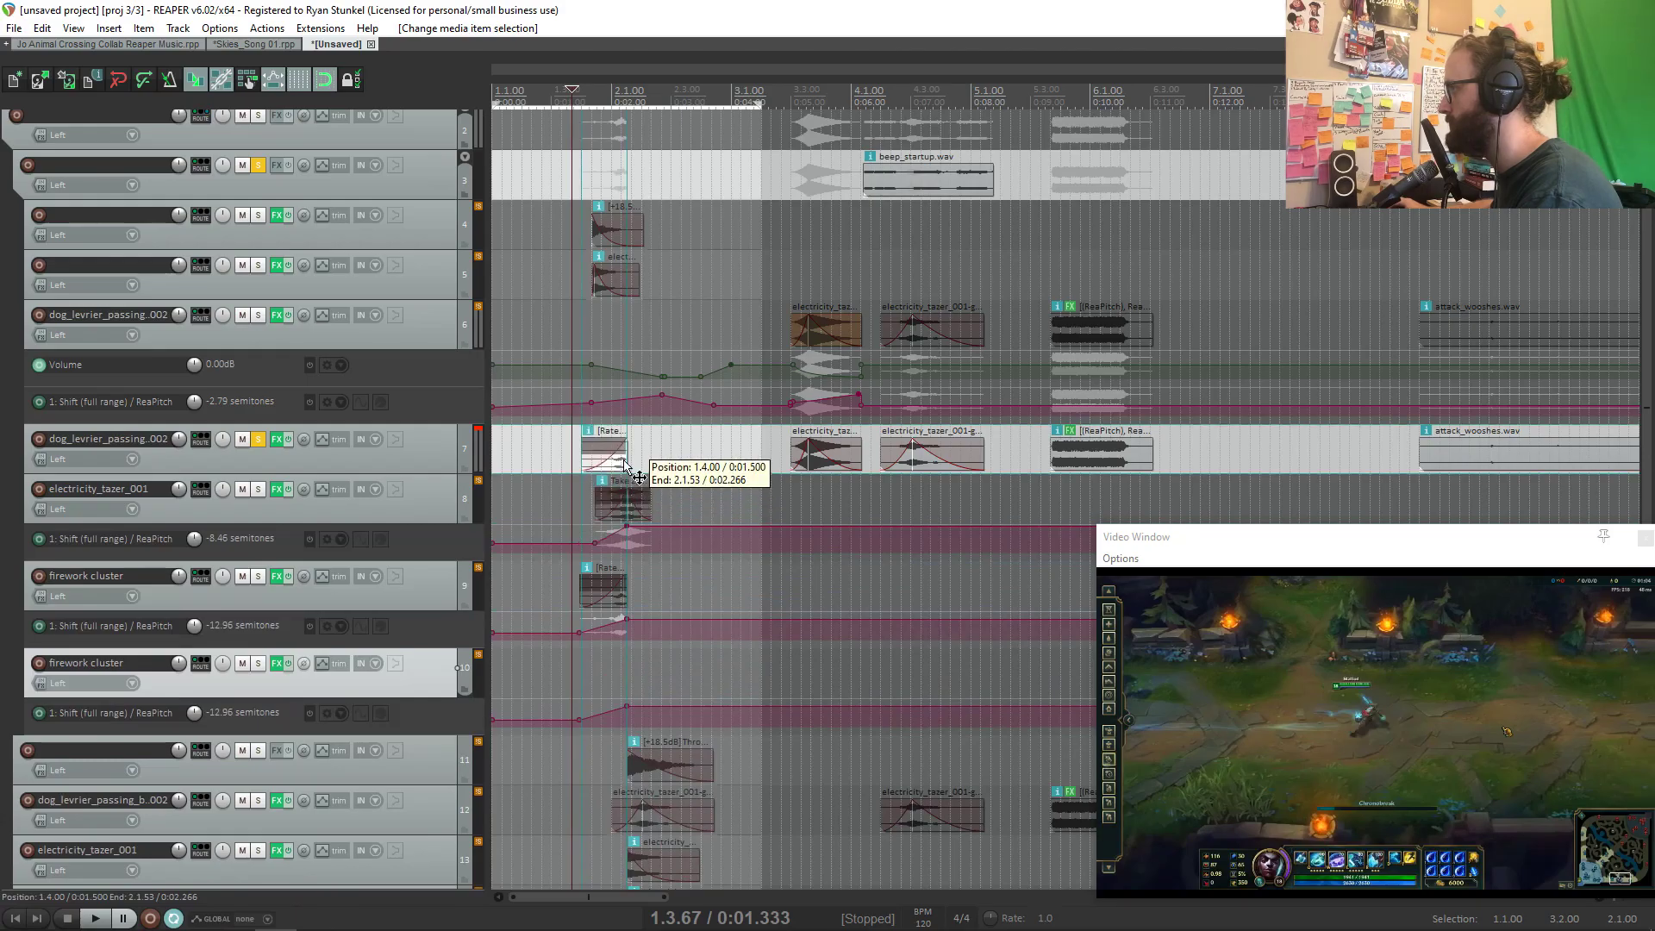
{"action": "key", "text": "space"}
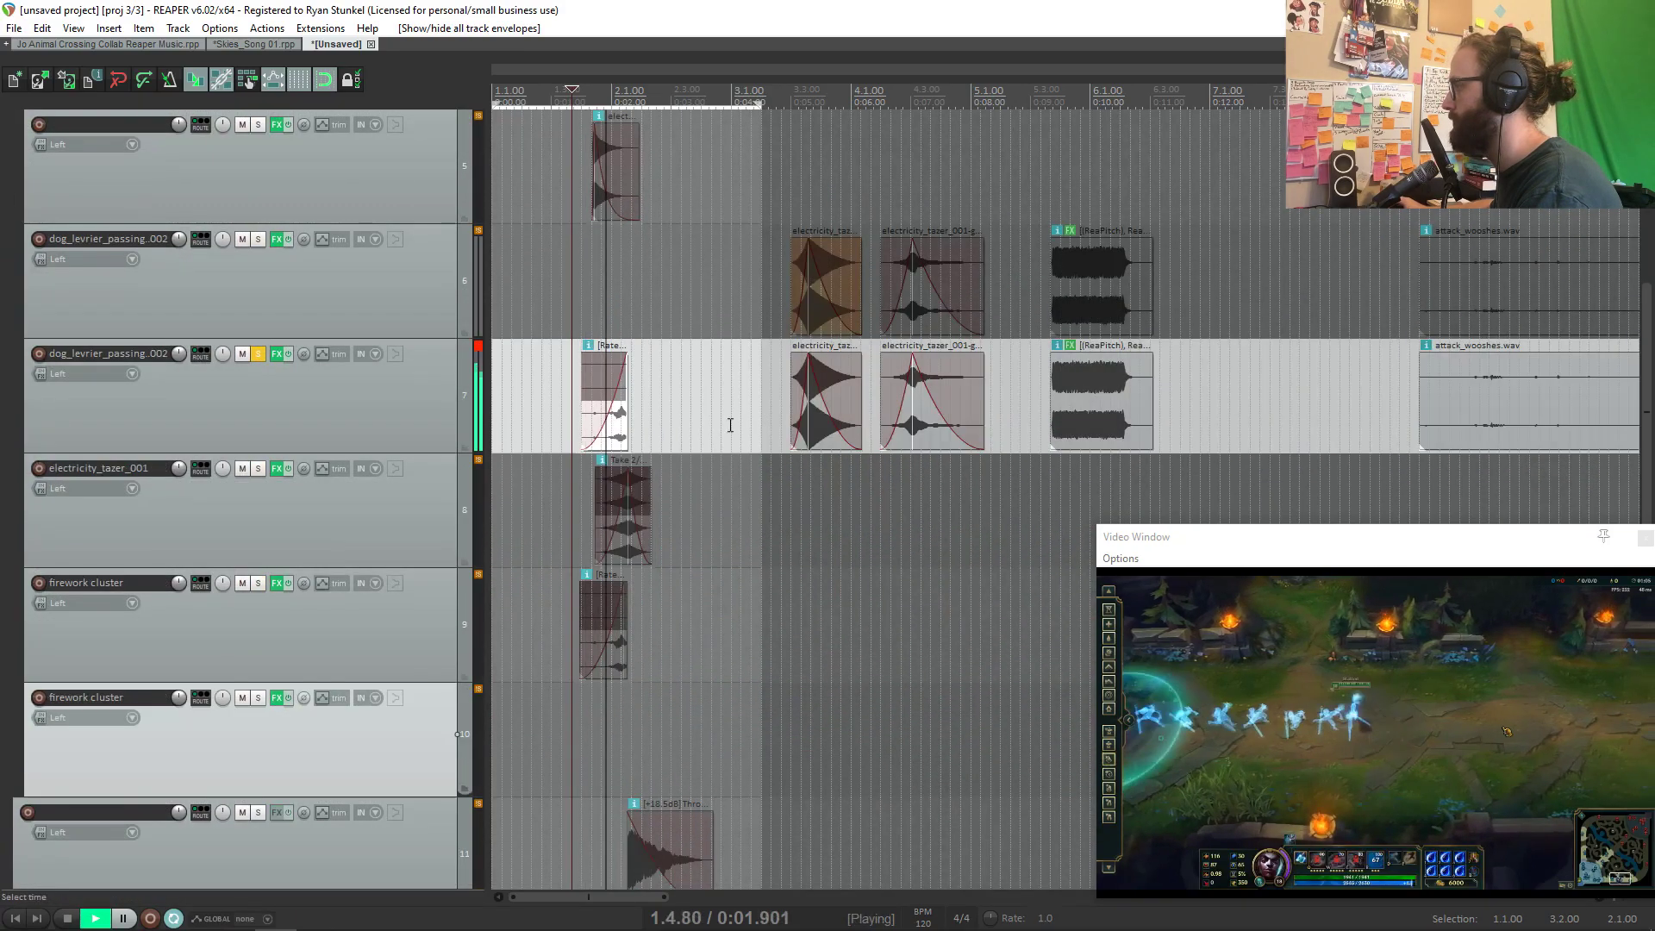
{"action": "key", "text": "space"}
Step: Render the reversed motor_chirp clip on track 7 through its effects, glue the result, and play it back
{"action": "scroll", "coordinate": [732, 425], "scroll_direction": "up", "scroll_amount": 1}
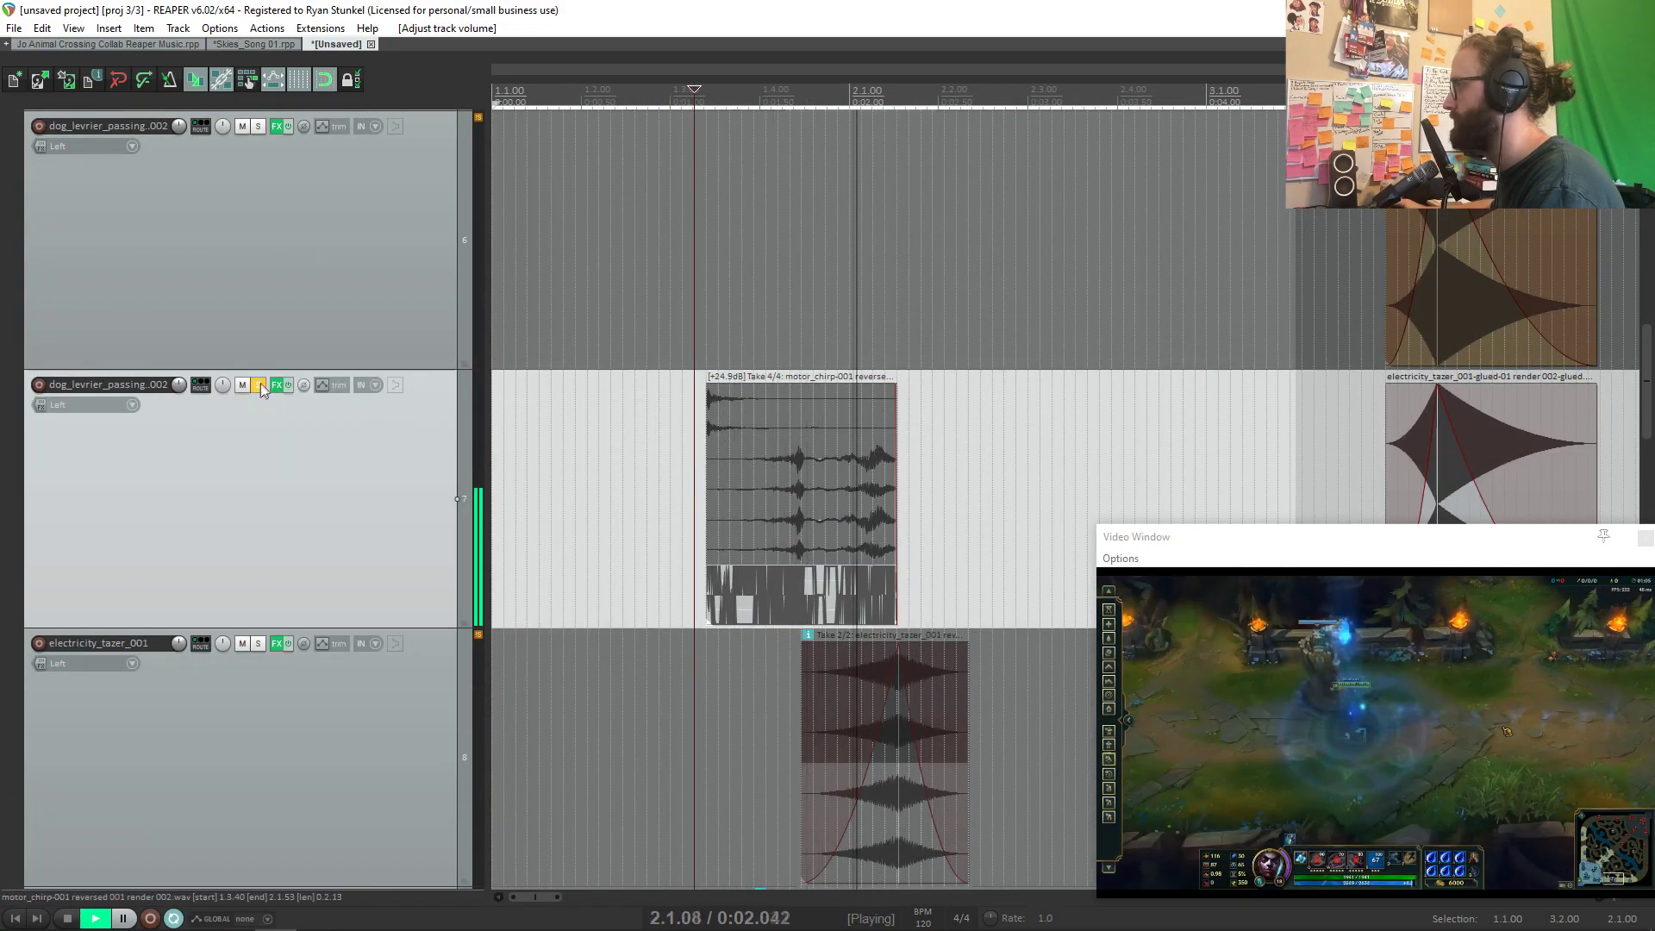
{"action": "key", "text": "space"}
{"action": "key", "text": "space"}
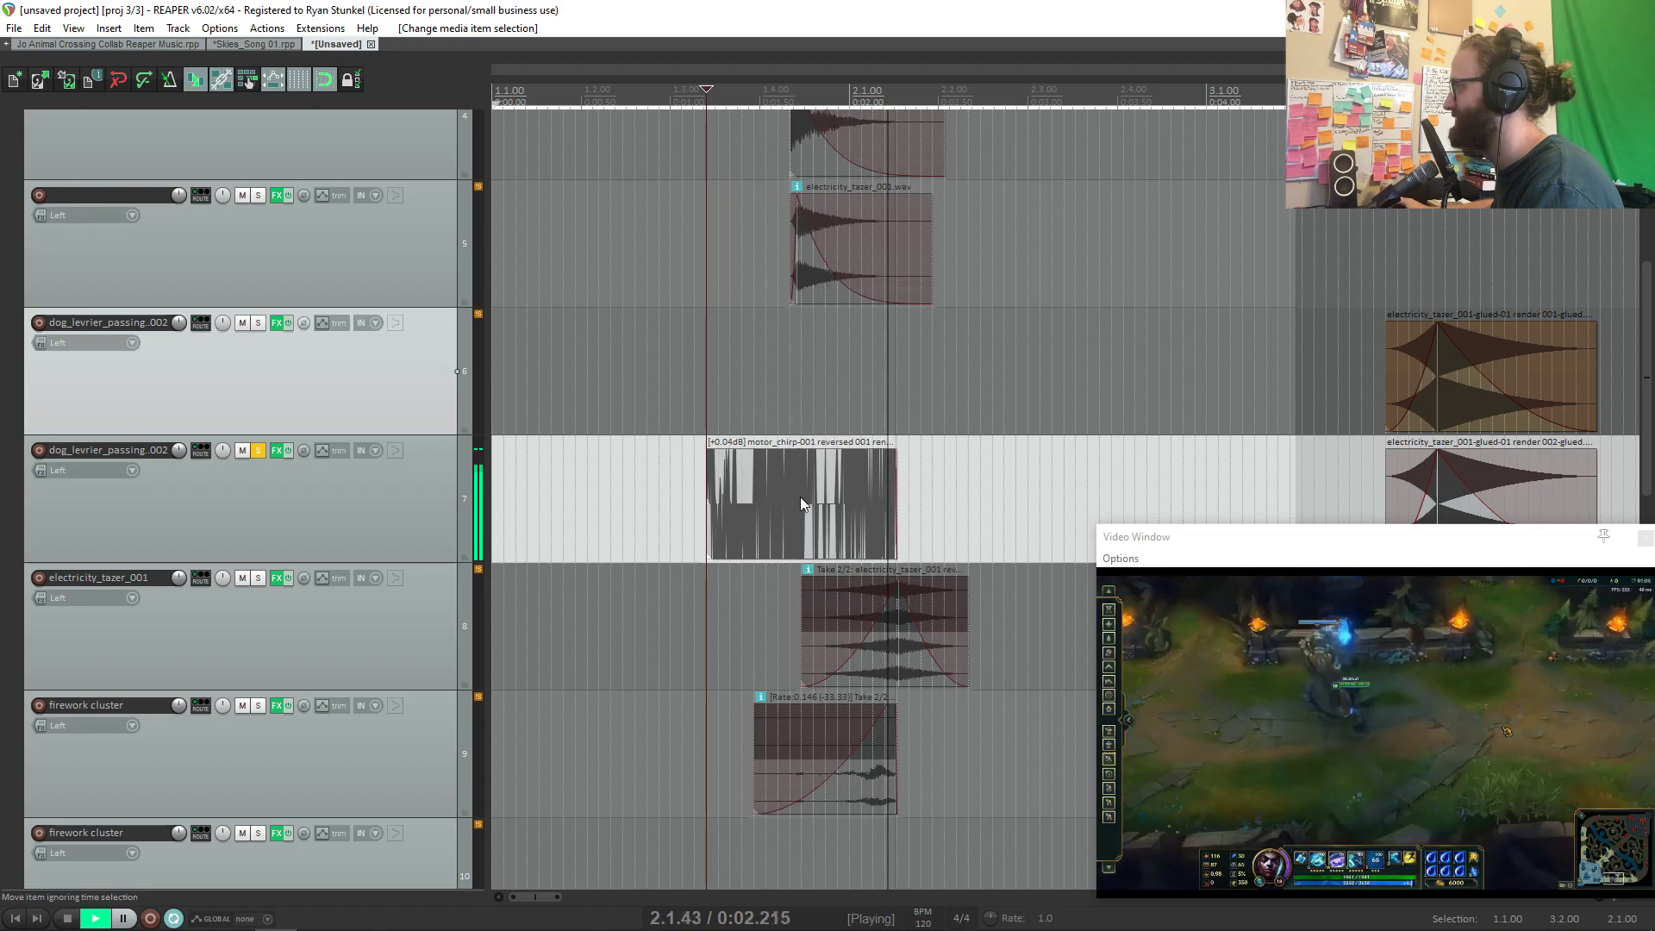
{"action": "key", "text": "space"}
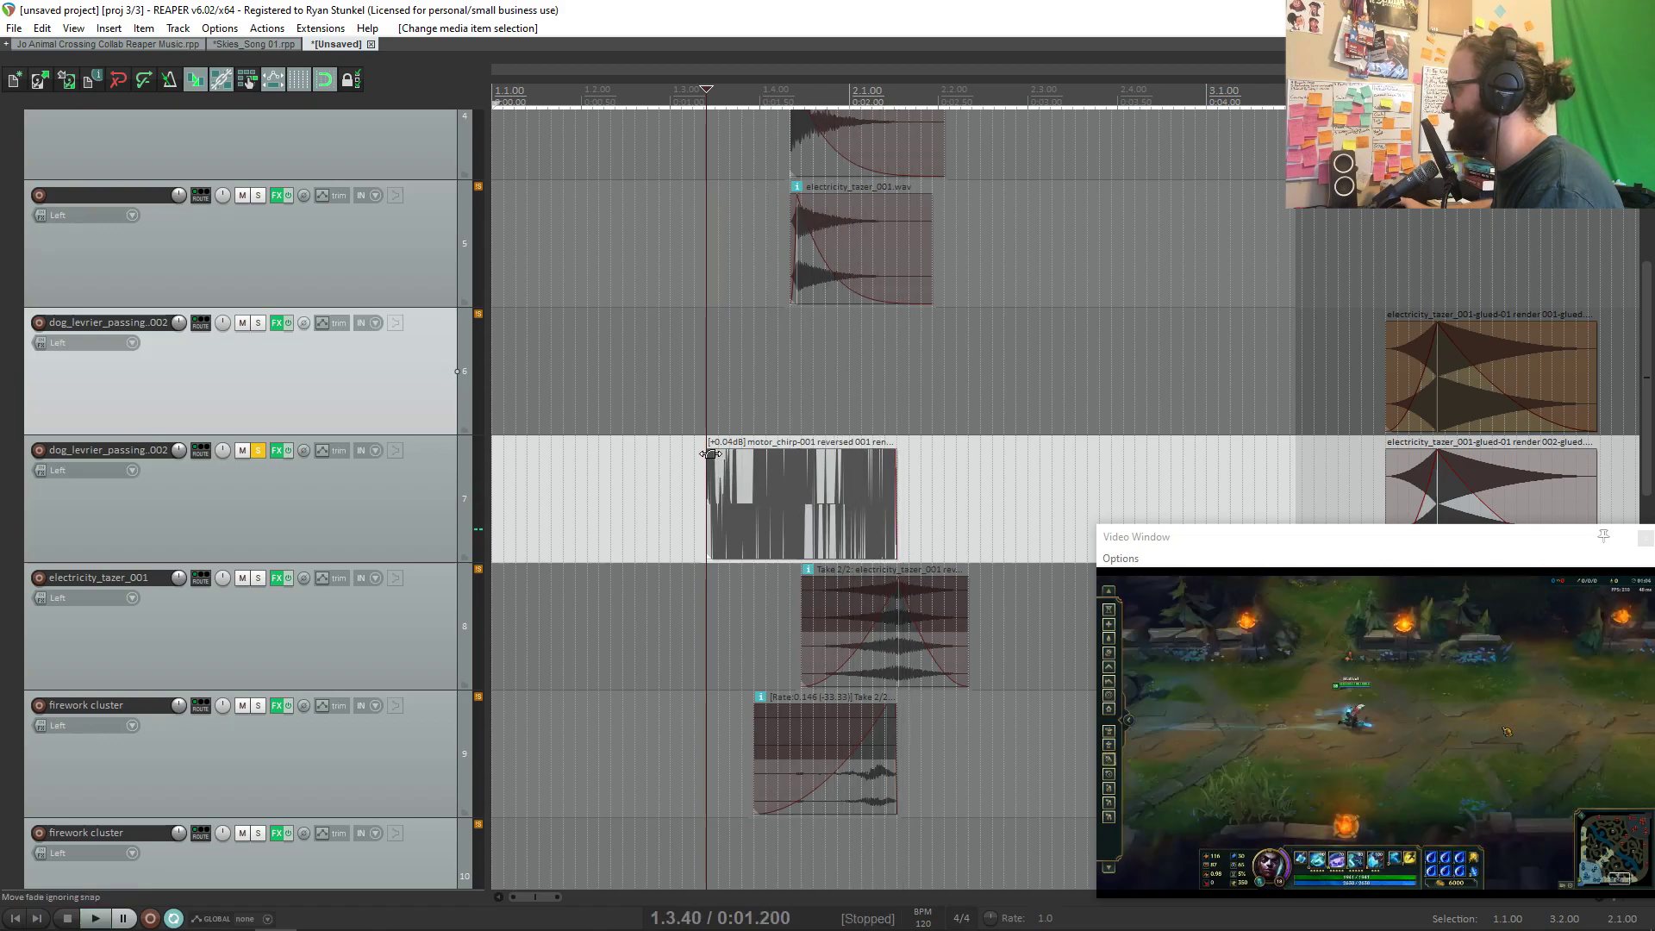
Step: Fade out the glued motor_chirp clip across its whole length with a steep-start curved fade shape
{"action": "mouse_move", "coordinate": [709, 457]}
{"action": "left_mouse_down"}
{"action": "mouse_move", "coordinate": [730, 458]}
{"action": "mouse_move", "coordinate": [711, 459]}
{"action": "left_mouse_up"}
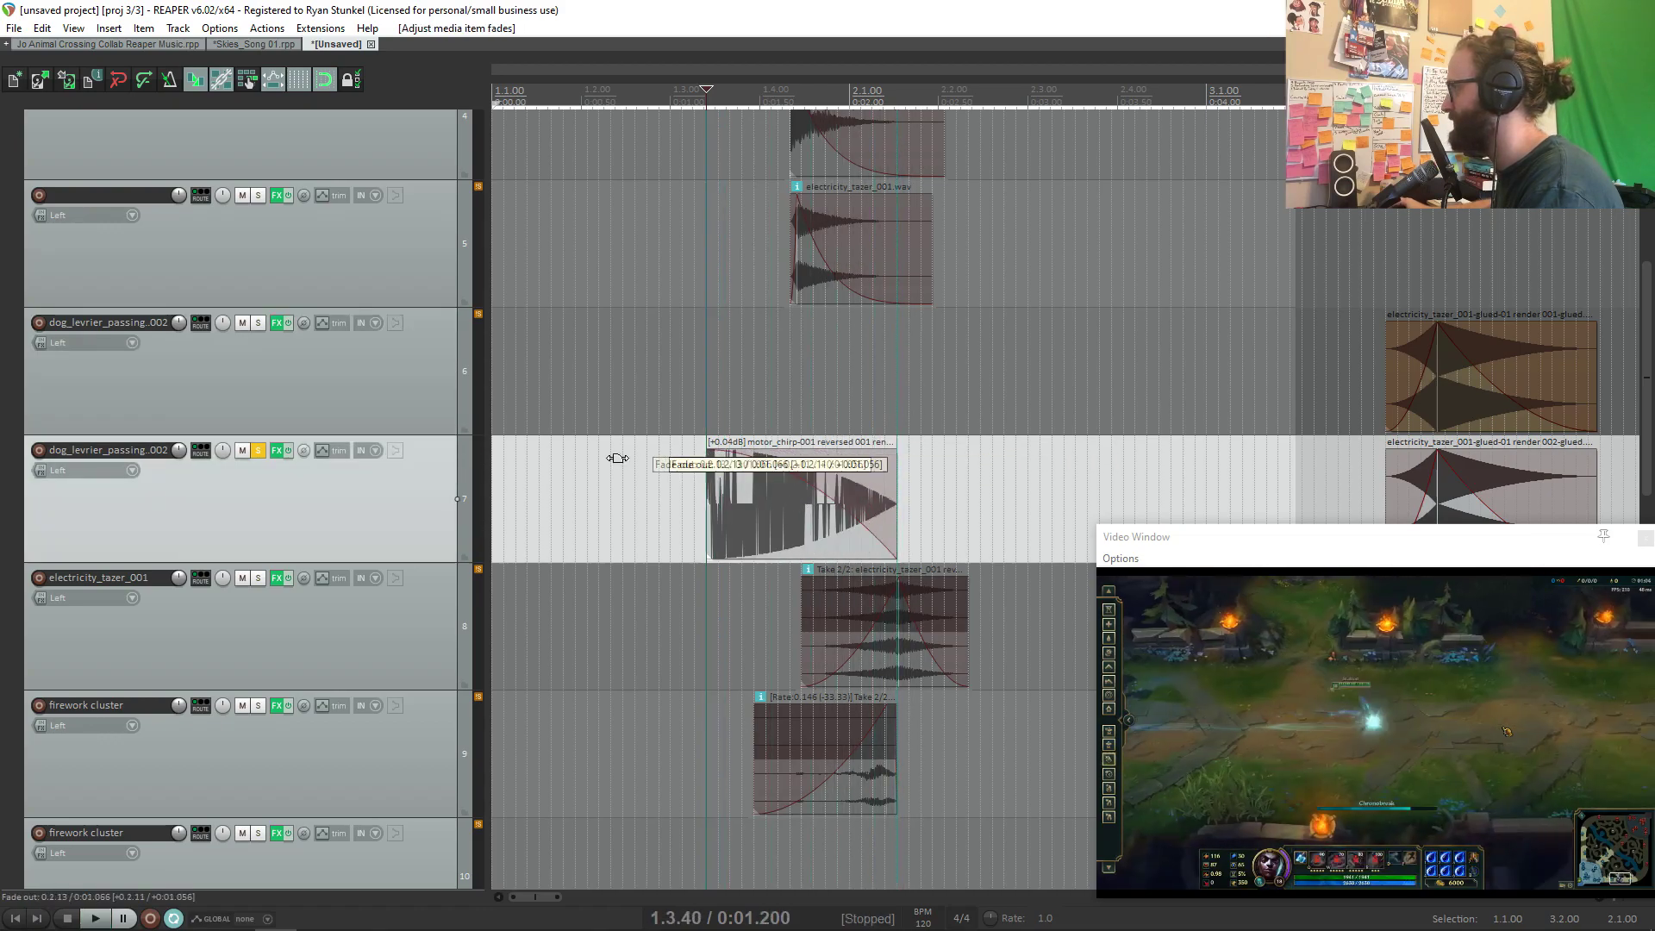
{"action": "right_click", "coordinate": [768, 465]}
{"action": "left_click", "coordinate": [831, 523]}
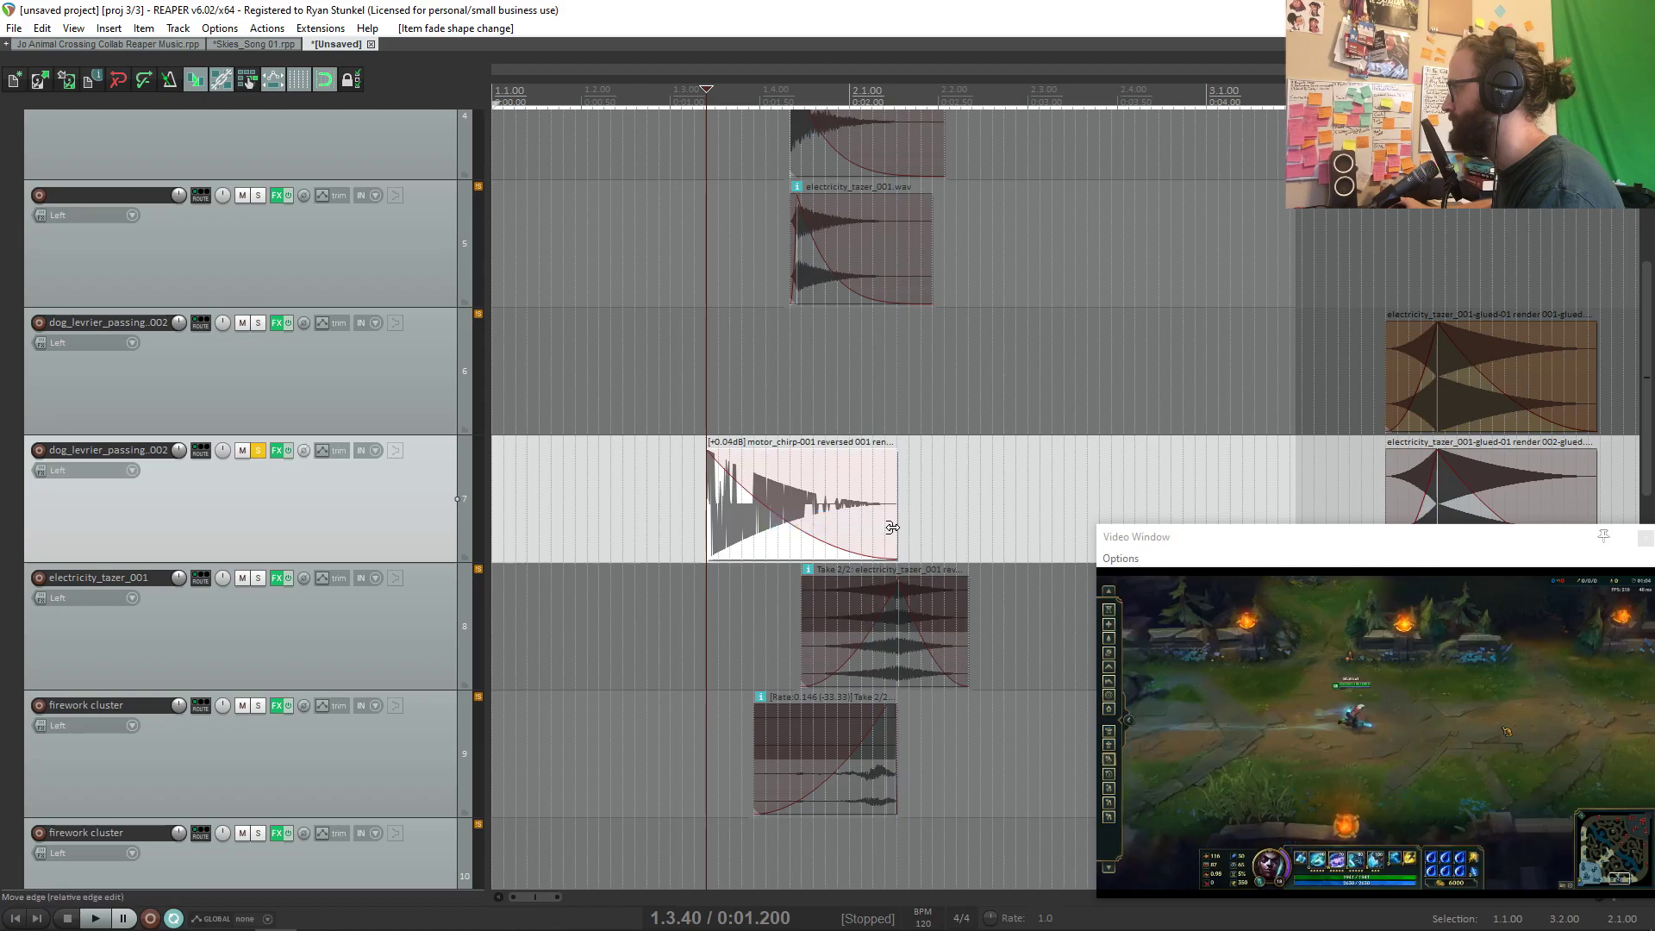
Step: Add ReaPitch to track 7 and show its full-range shift as a track envelope
{"action": "key", "text": "grave"}
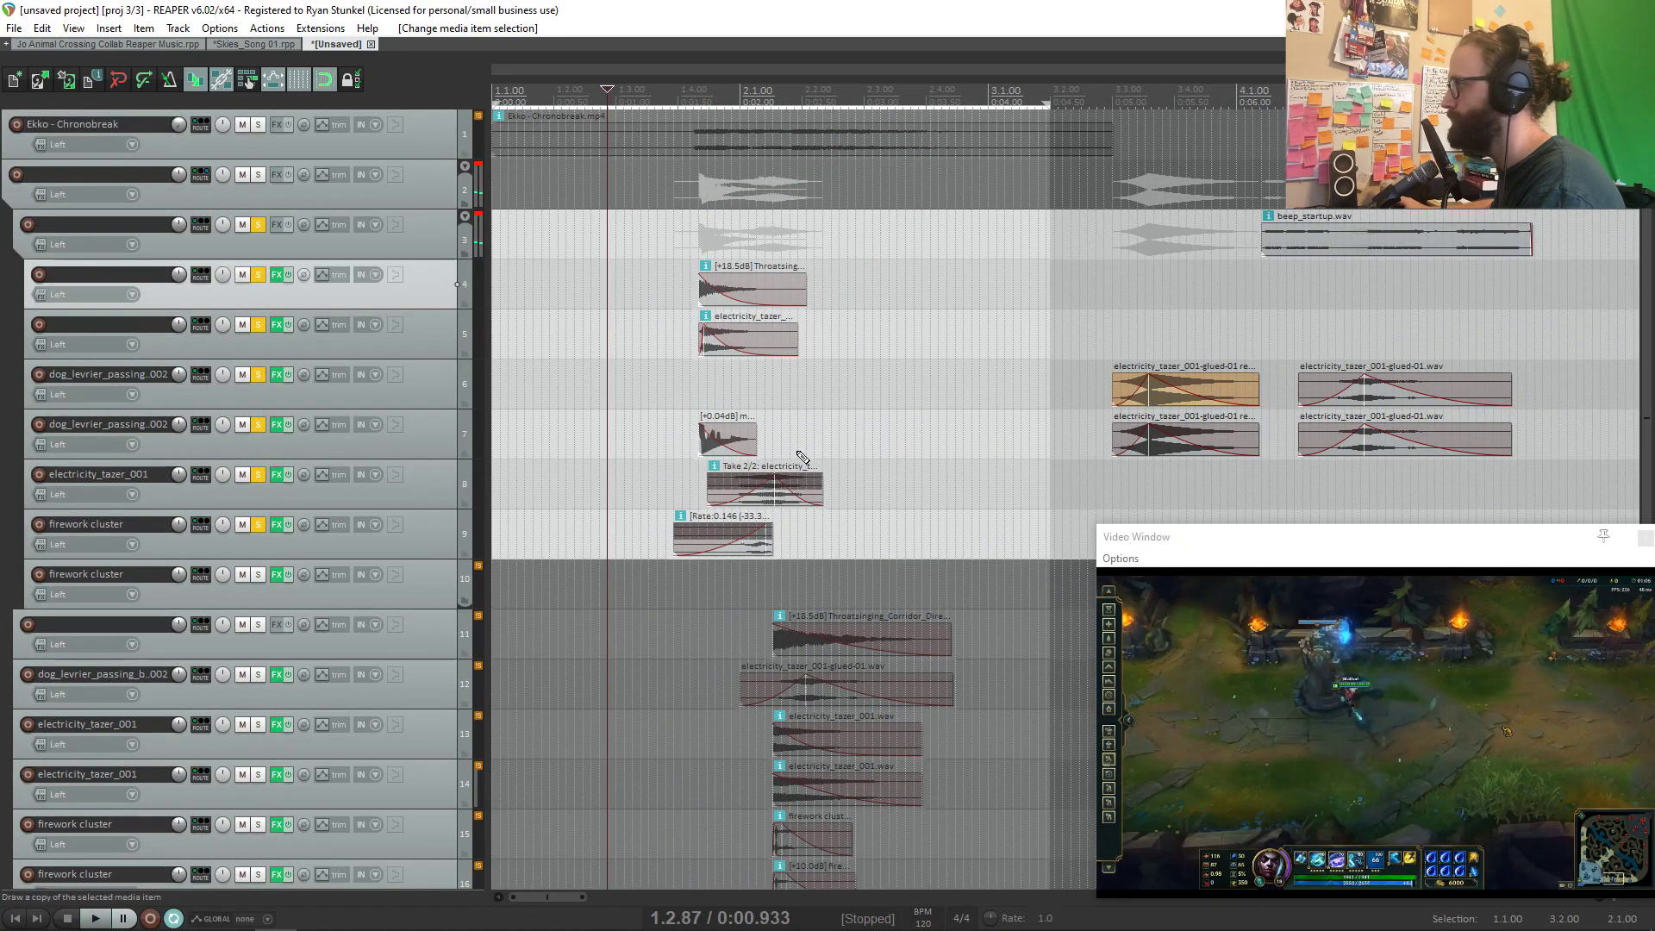
{"action": "scroll", "coordinate": [798, 452], "scroll_direction": "up", "scroll_amount": 3}
{"action": "left_click_drag", "start_coordinate": [752, 401], "coordinate": [743, 401]}
{"action": "key", "text": "p"}
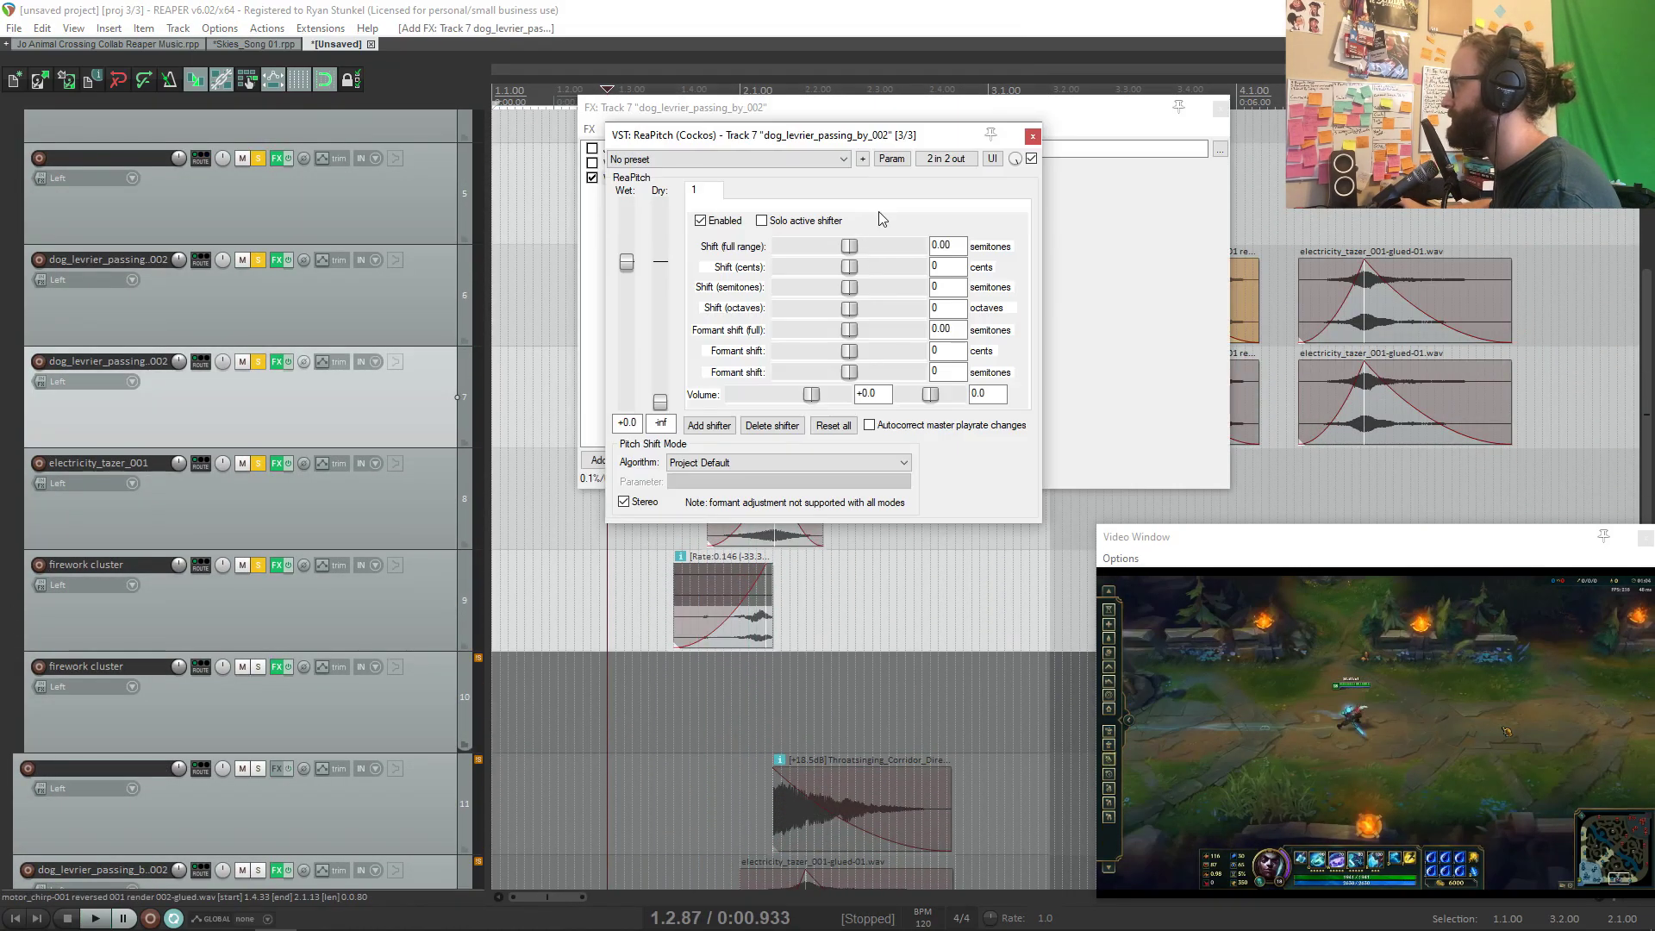
{"action": "left_click", "coordinate": [883, 161]}
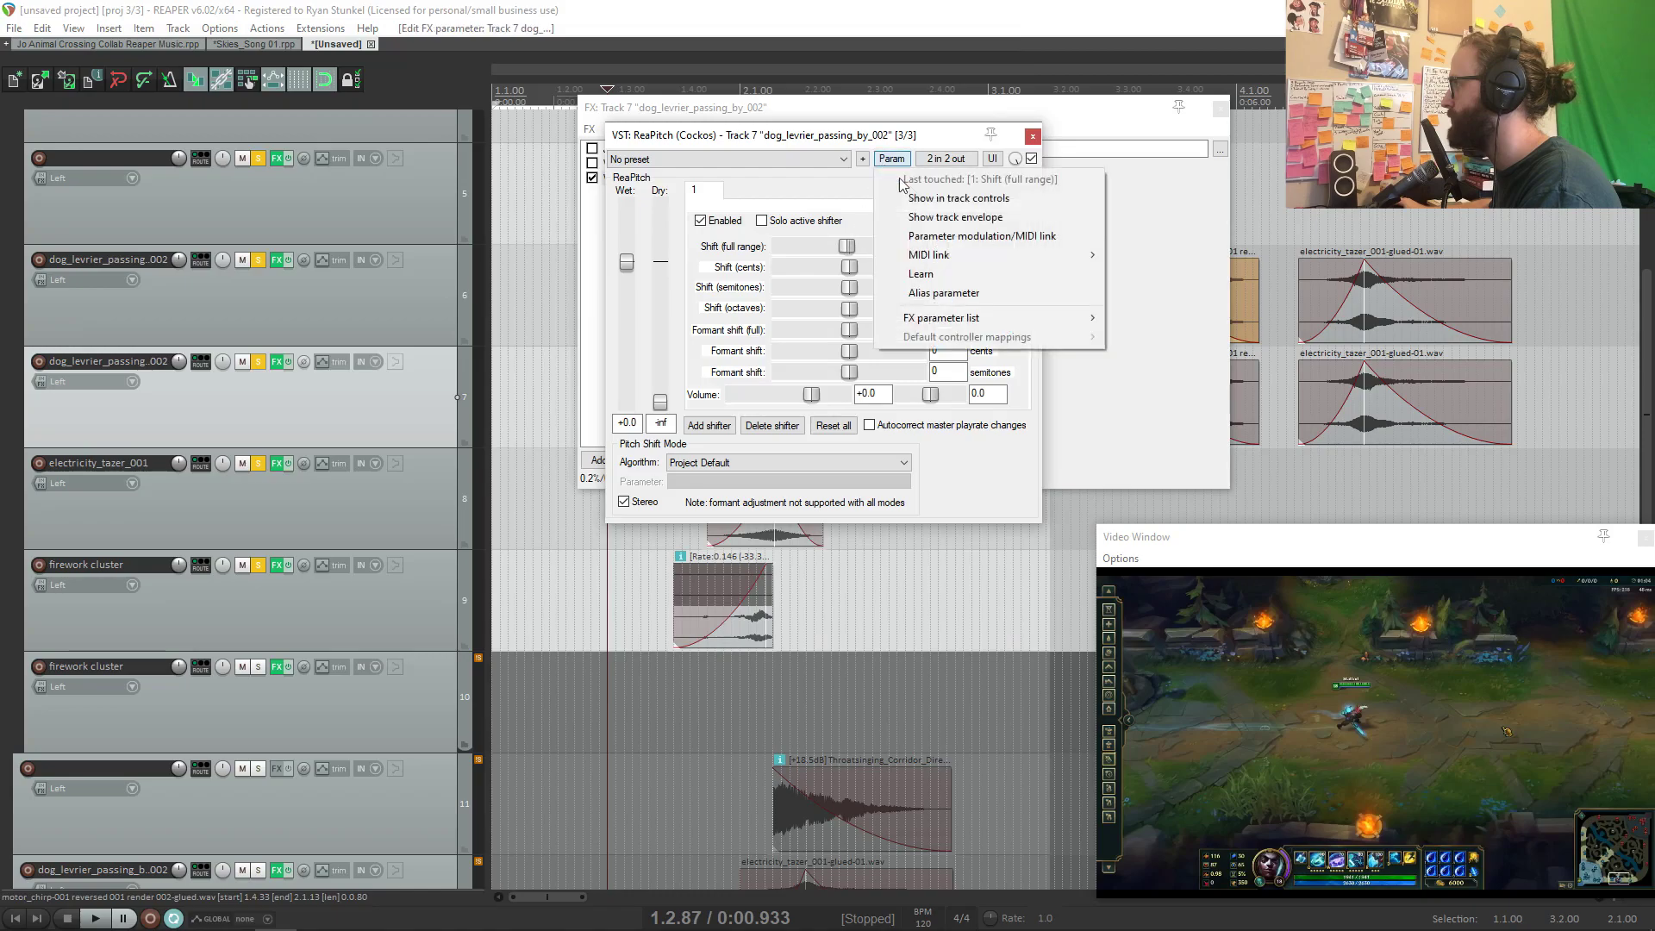
{"action": "left_click", "coordinate": [980, 217]}
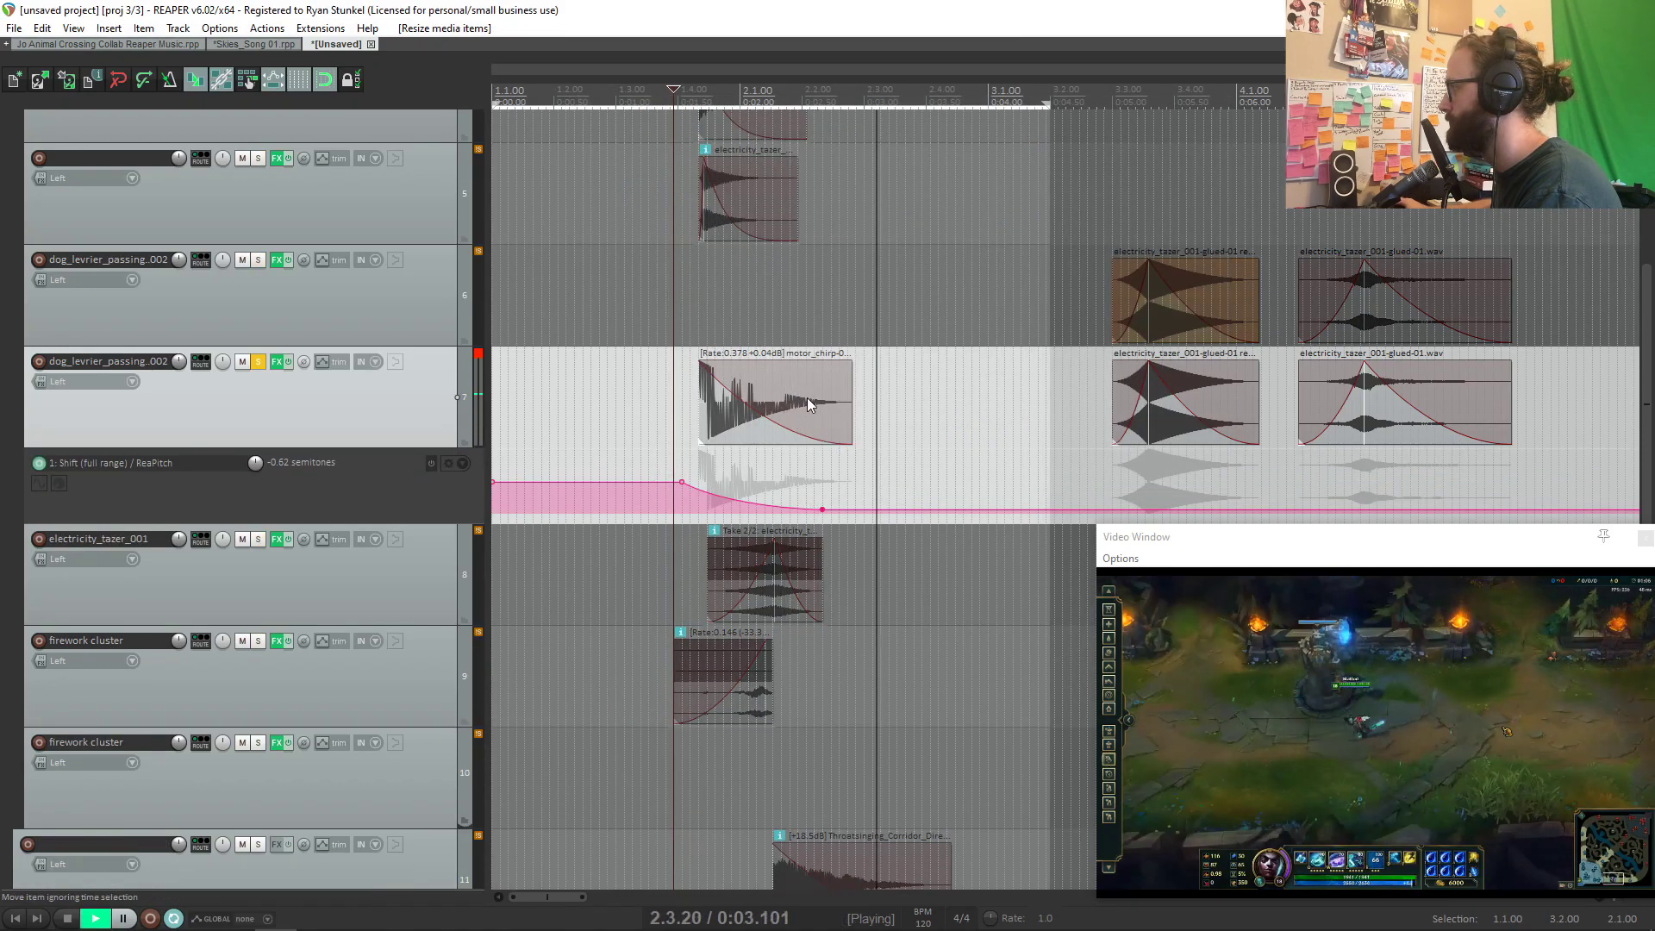
Step: Time-stretch the motor_chirp clip on track 7 to a 0.438 playback rate and duplicate the track
{"action": "left_click_drag", "start_coordinate": [851, 416], "coordinate": [832, 416]}
{"action": "left_click", "coordinate": [364, 407]}
{"action": "key", "text": "ctrl+d"}
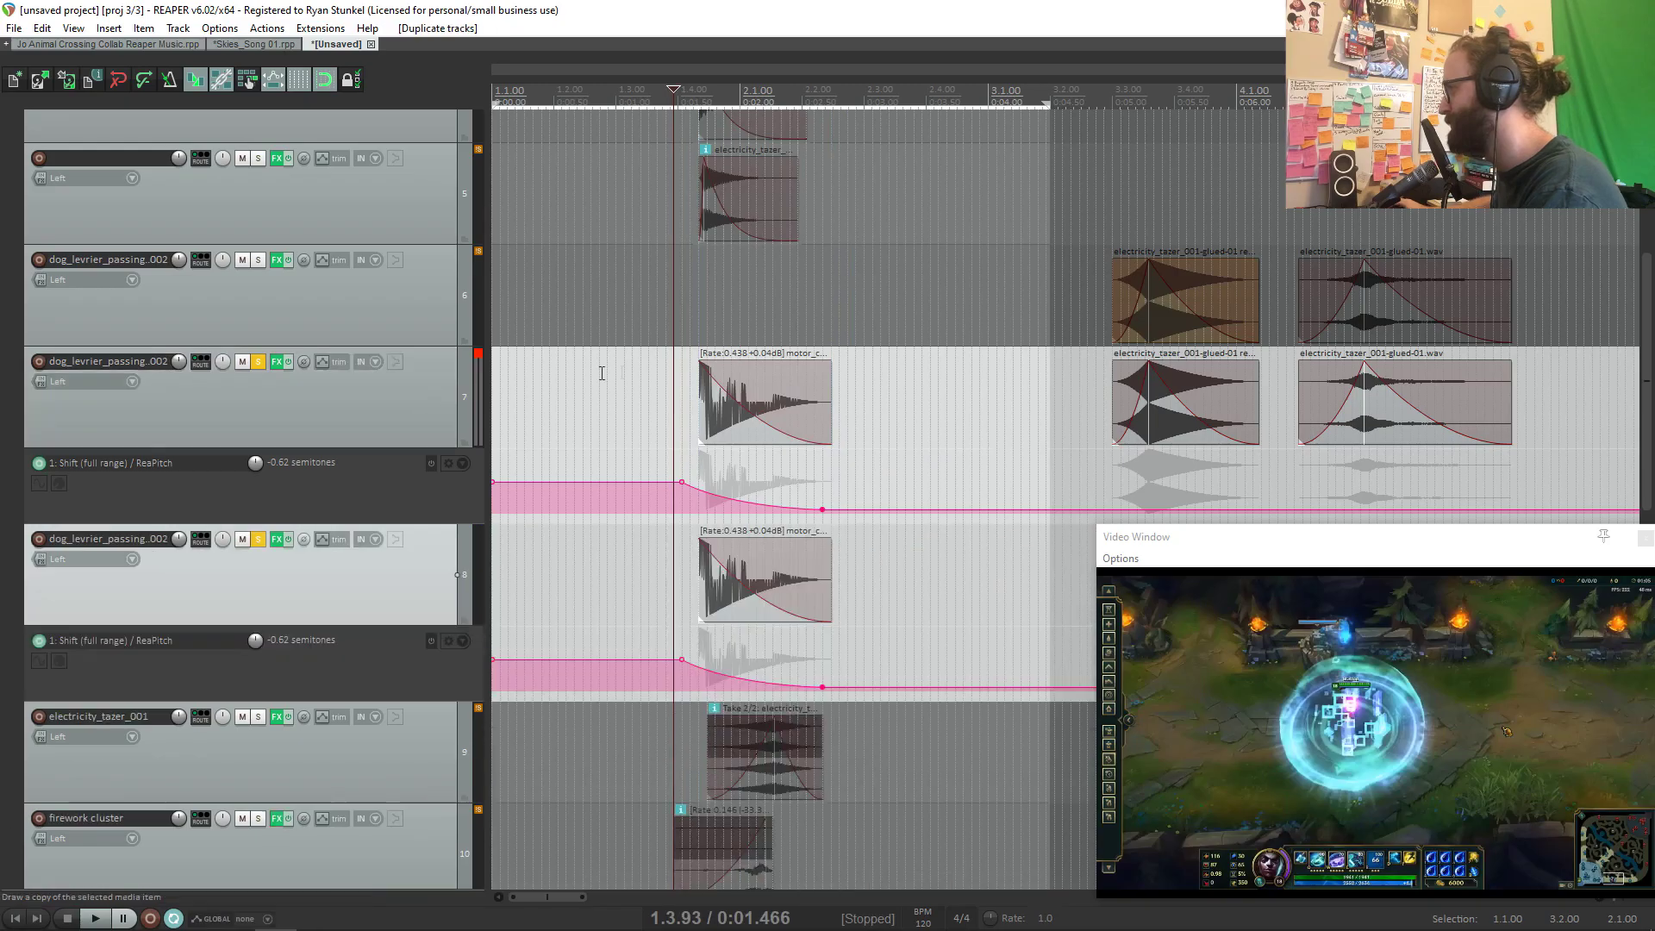
Step: Align the duplicated motor_chirp clip on track 8 with the throat-singing clip's start, and compress track 7's clip to a 0.583 rate
{"action": "scroll", "coordinate": [714, 377], "scroll_direction": "down", "scroll_amount": 2}
{"action": "scroll", "coordinate": [770, 473], "scroll_direction": "down", "scroll_amount": 2}
{"action": "scroll", "coordinate": [776, 422], "scroll_direction": "up", "scroll_amount": 5}
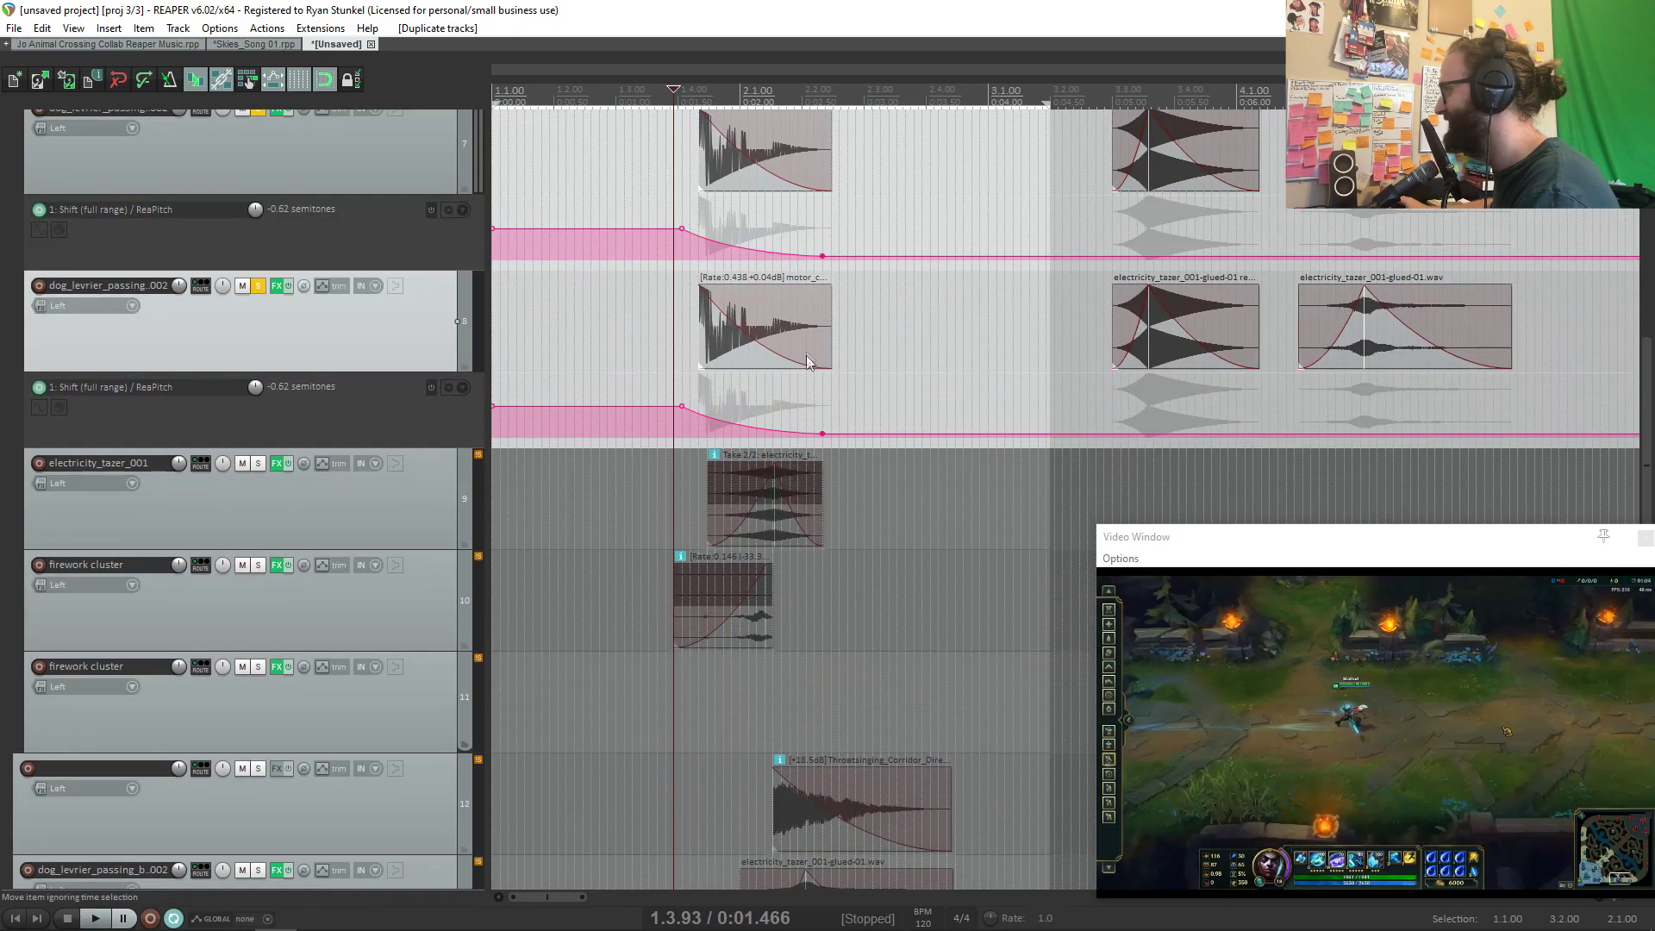
{"action": "left_click_drag", "start_coordinate": [799, 427], "coordinate": [856, 414]}
{"action": "left_click_drag", "start_coordinate": [831, 274], "coordinate": [795, 274]}
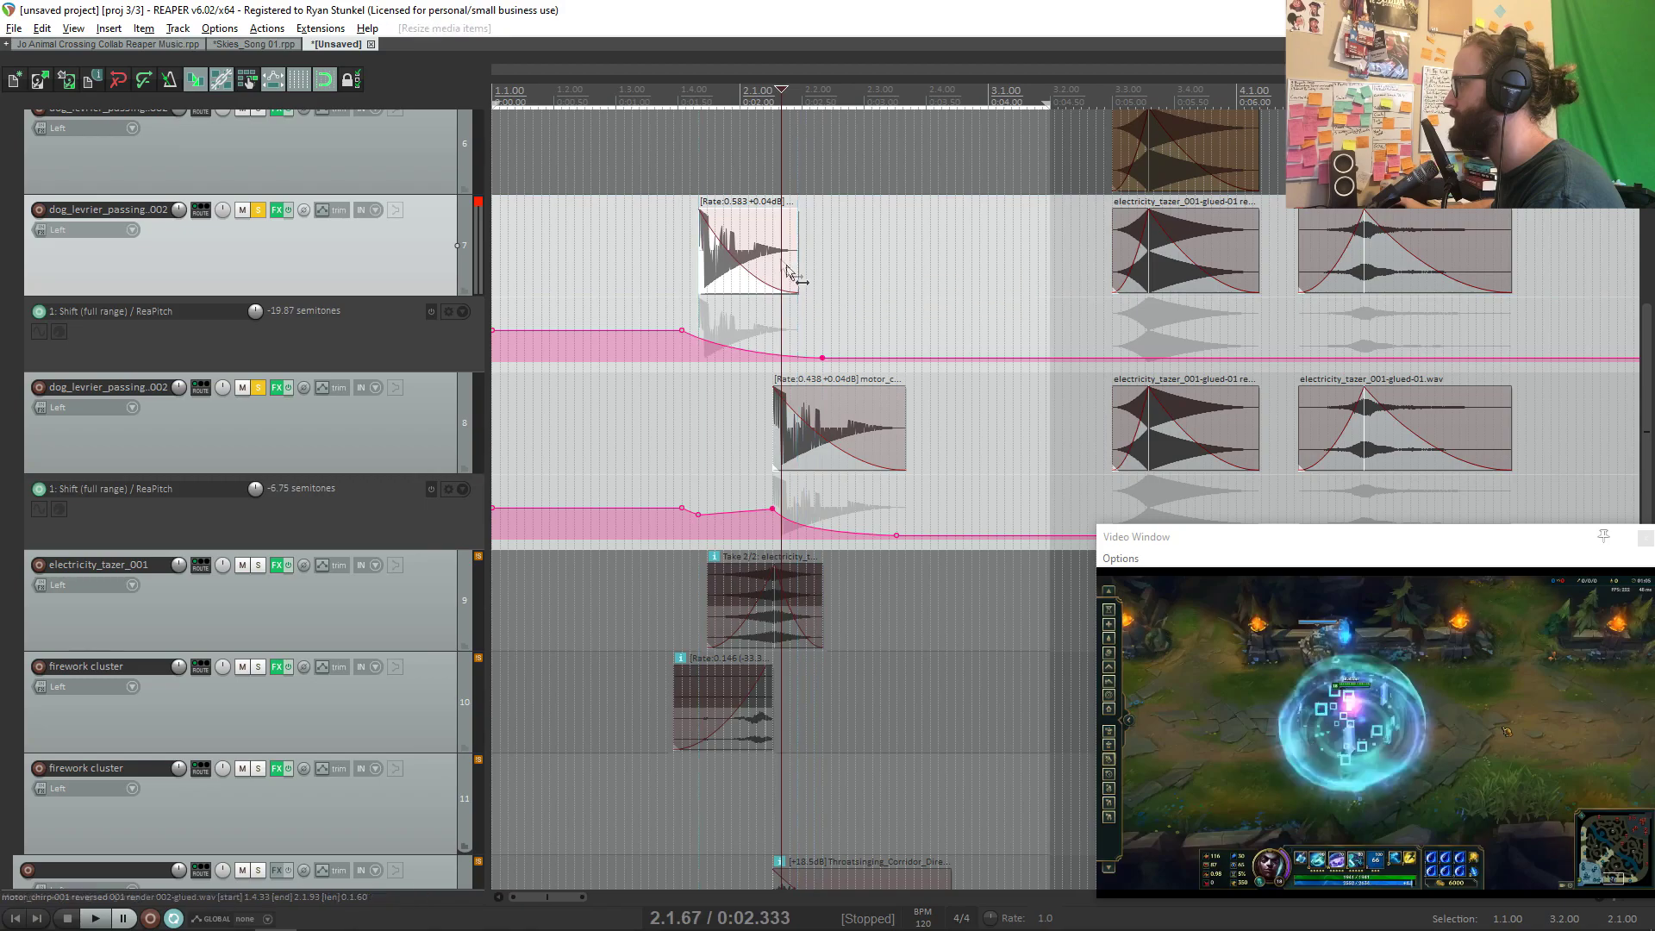
Step: Turn off pitch preservation for the motor_chirp clip on track 7, and unsolo track 8
{"action": "left_click", "coordinate": [761, 243]}
{"action": "double_click", "coordinate": [761, 246]}
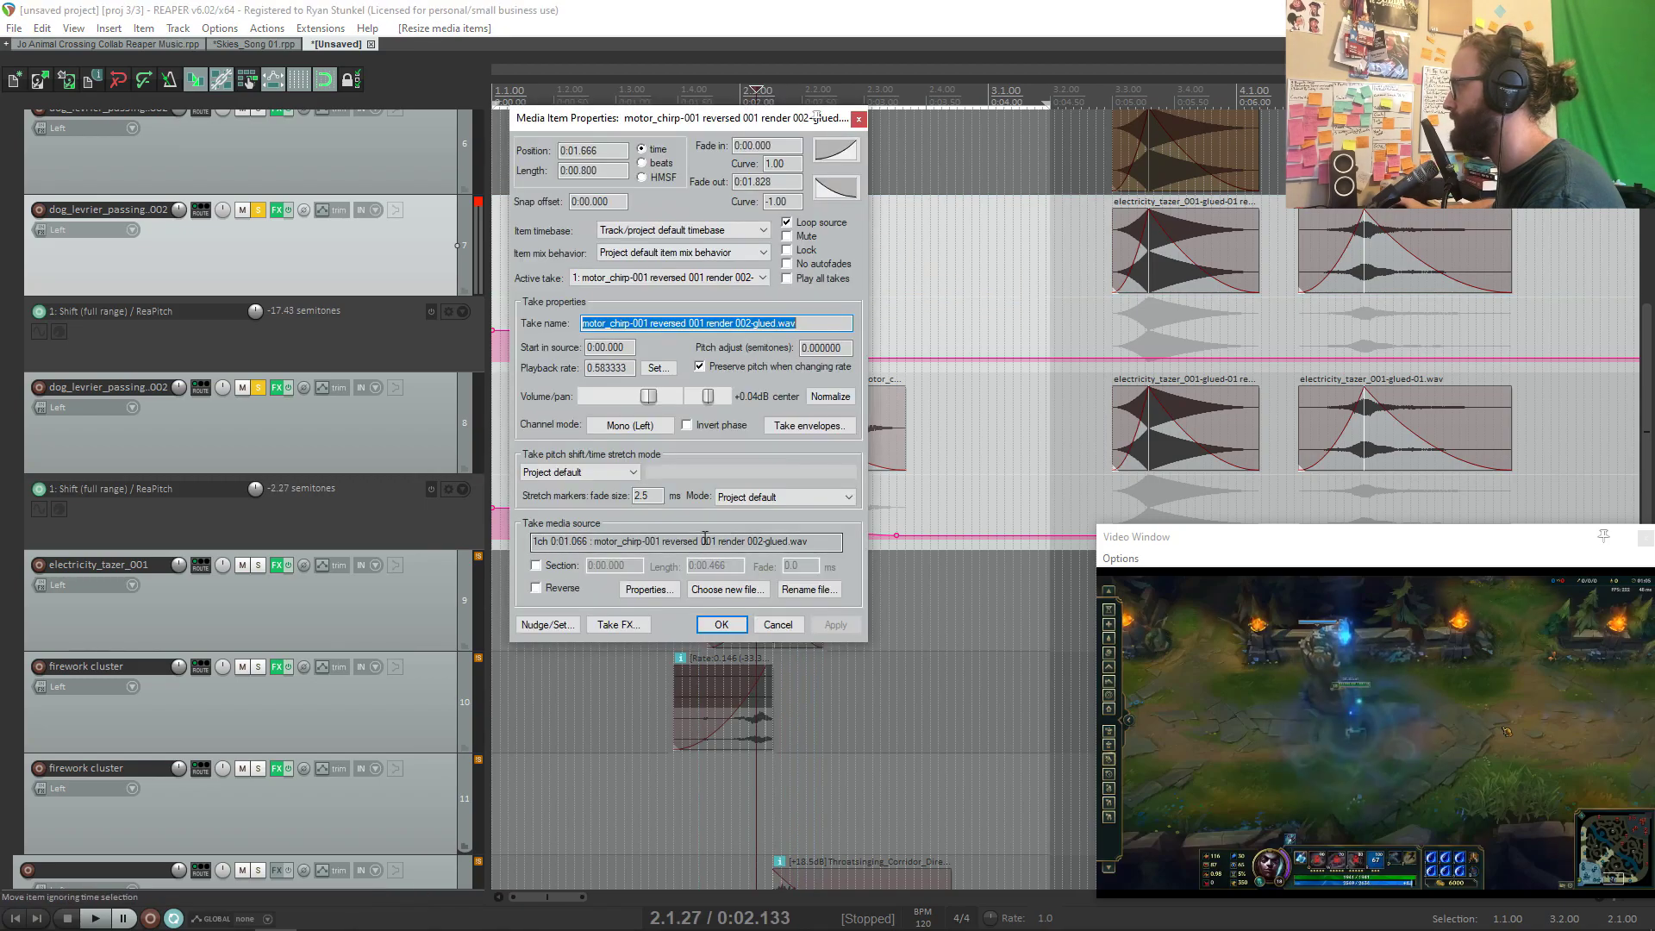
{"action": "left_click", "coordinate": [721, 625]}
{"action": "left_click", "coordinate": [682, 586]}
{"action": "left_click", "coordinate": [260, 387]}
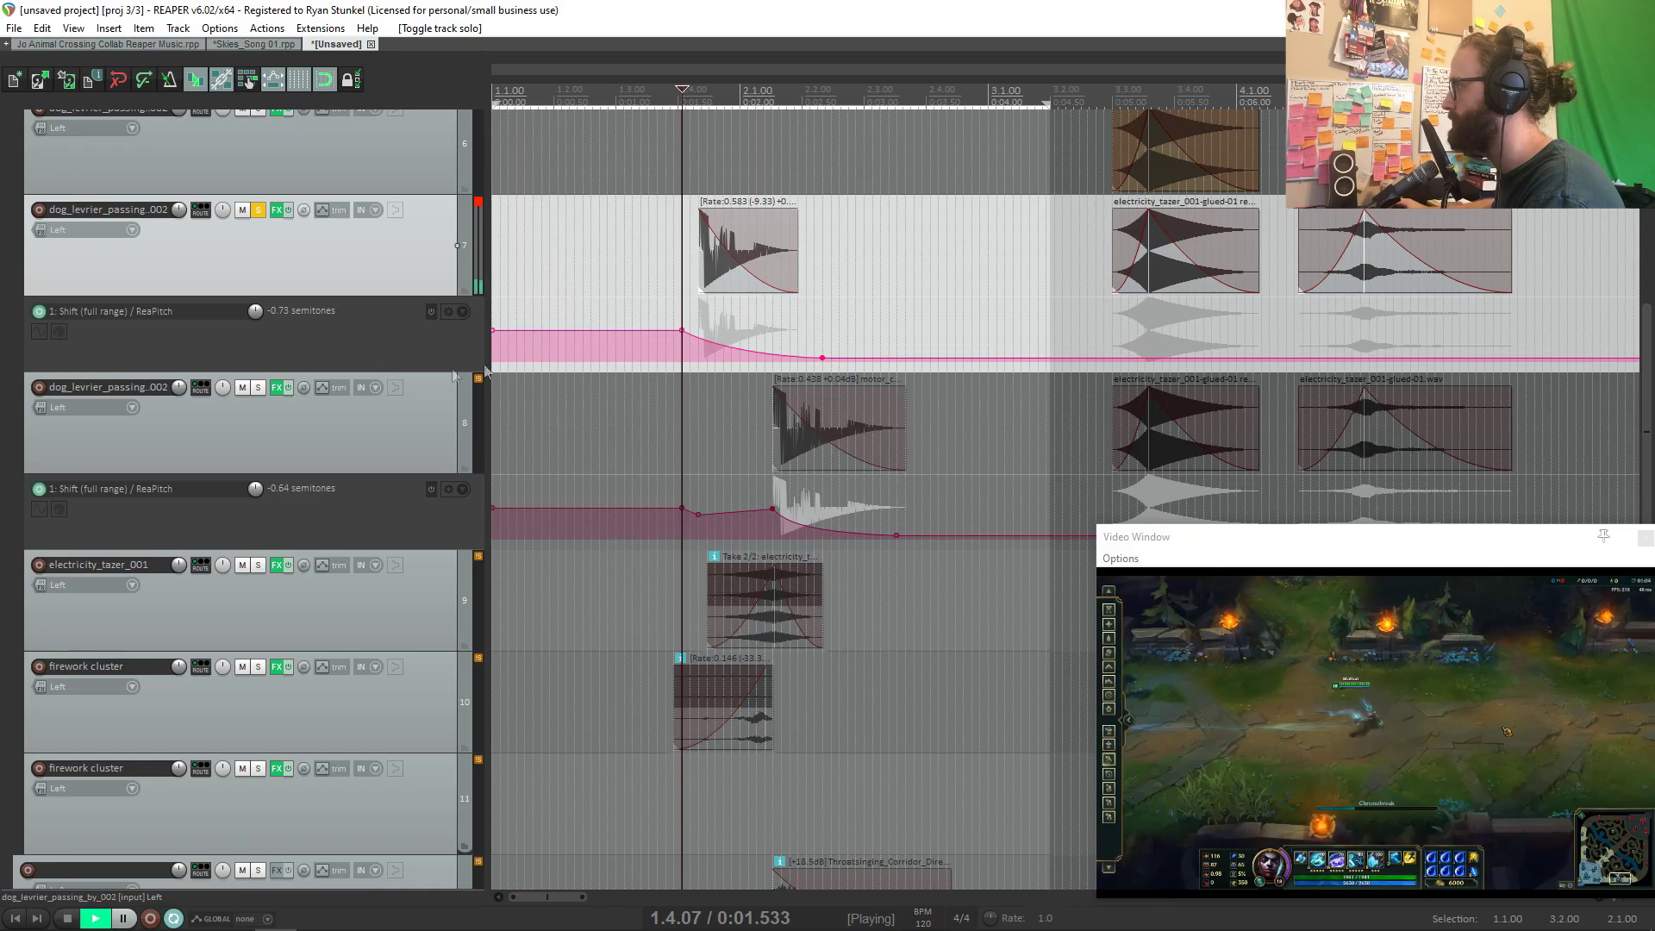
Step: Move track 8 with the later motor_chirp clip out of the folder, below the firework cluster tracks, and play back the mix
{"action": "left_click_drag", "start_coordinate": [382, 461], "coordinate": [384, 466]}
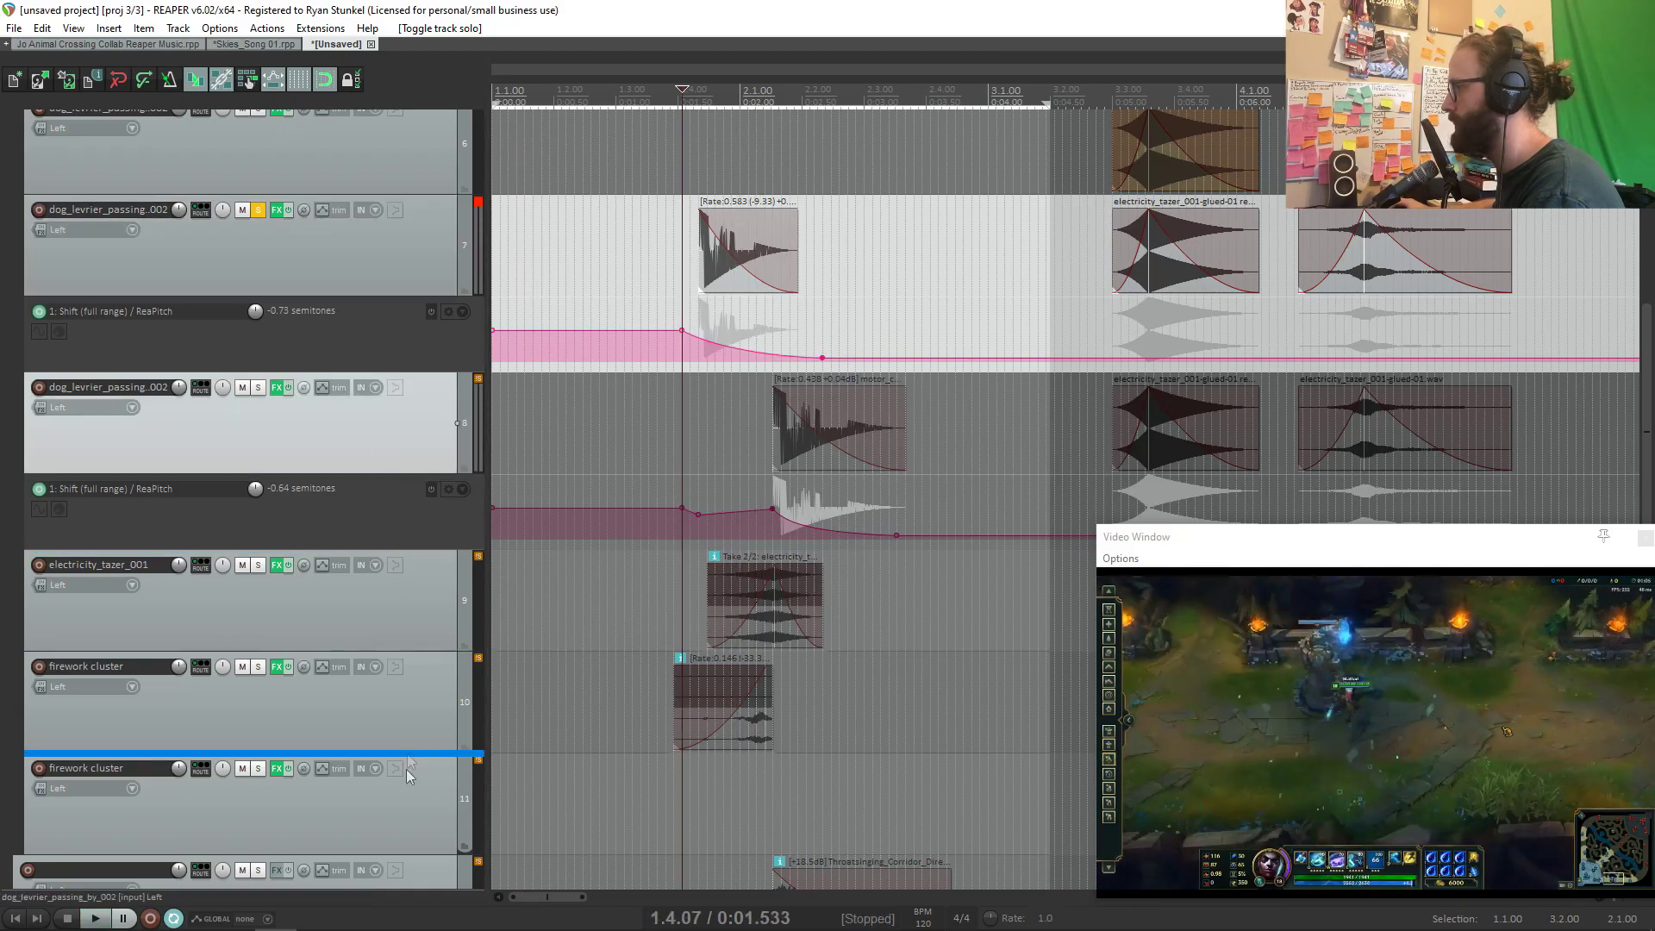
{"action": "left_click_drag", "start_coordinate": [406, 769], "coordinate": [420, 871]}
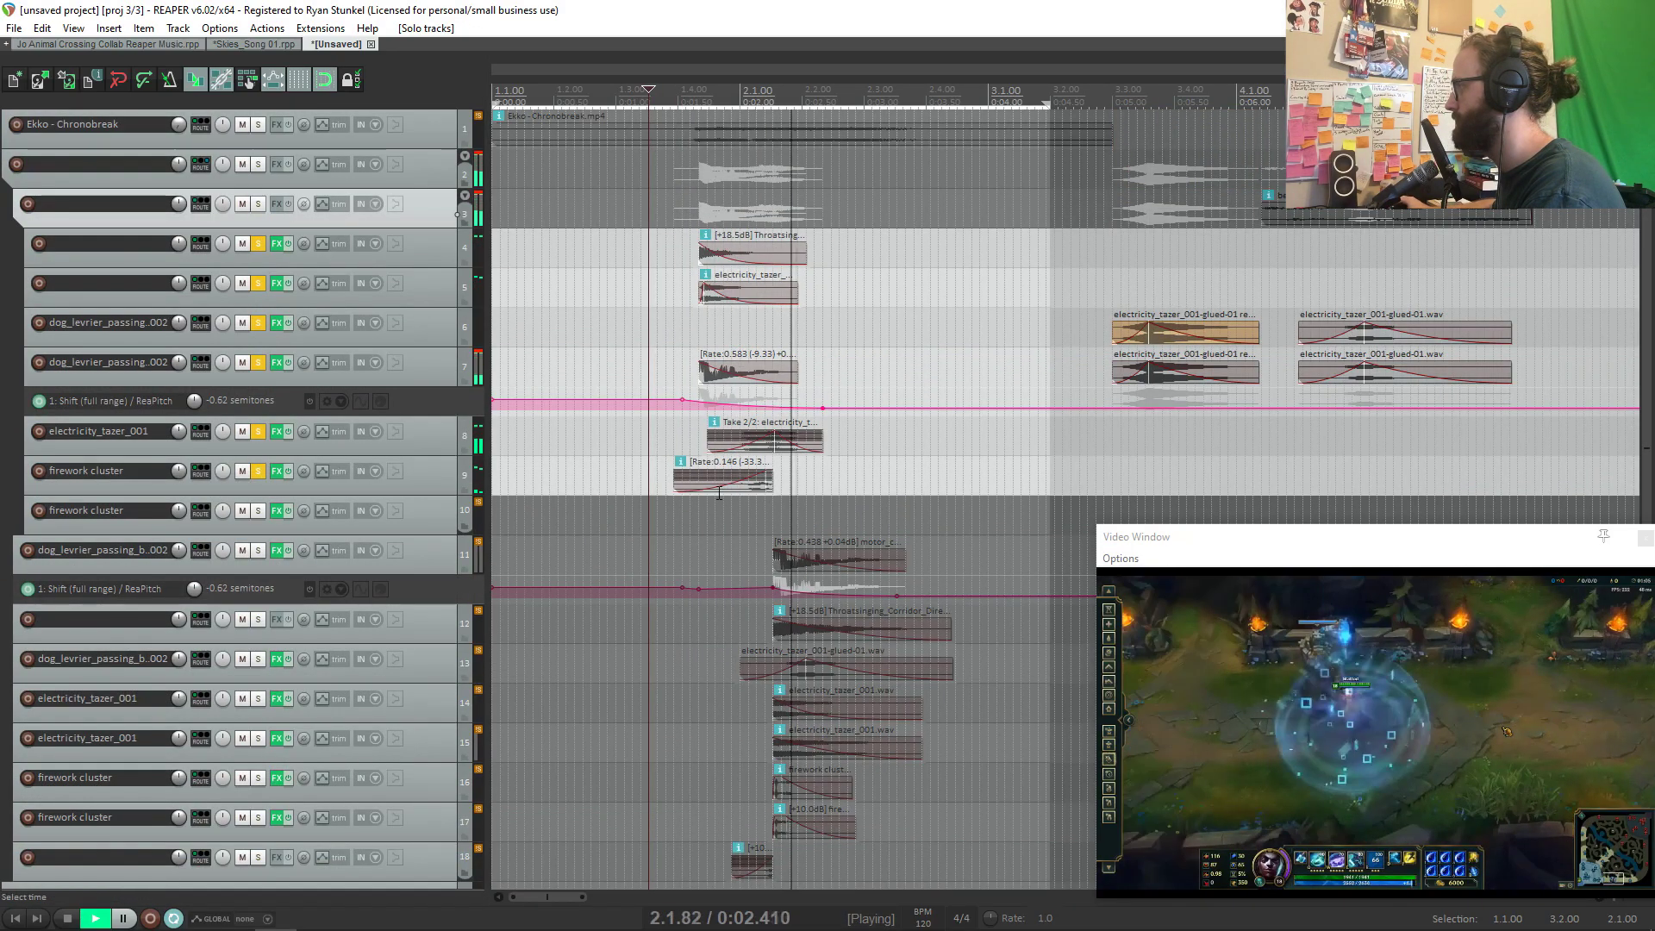
{"action": "key", "text": "space"}
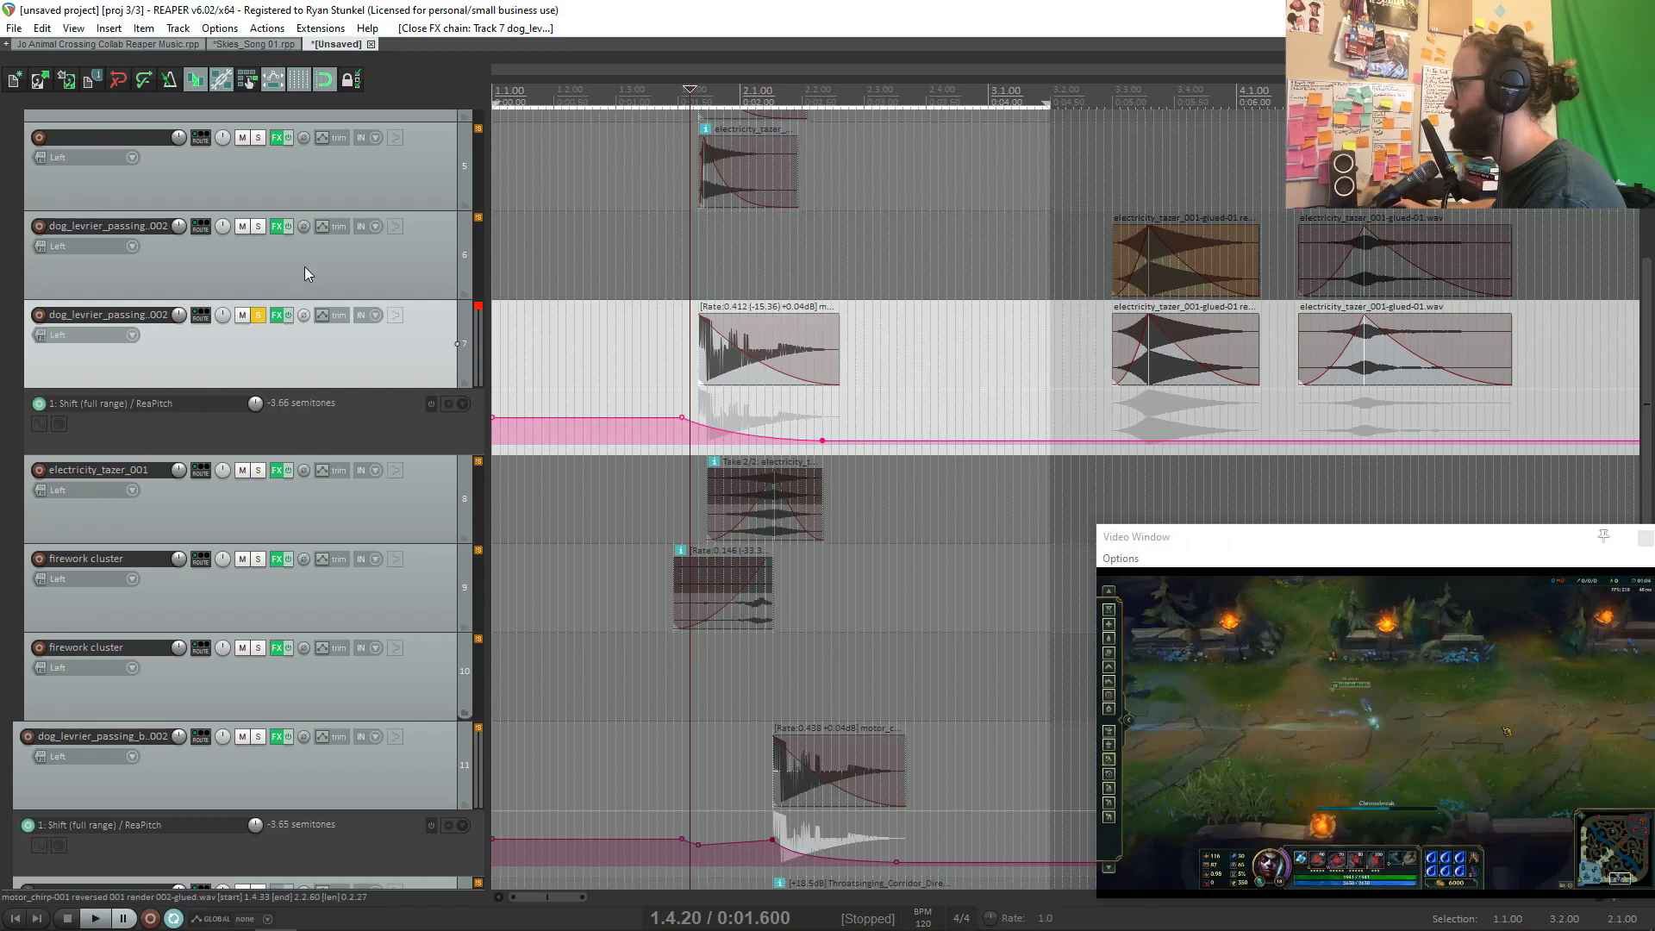
Step: Place a copy of track 7's motor_chirp clip on track 6 and compare the two tracks by soloing each in turn
{"action": "left_click", "coordinate": [304, 267]}
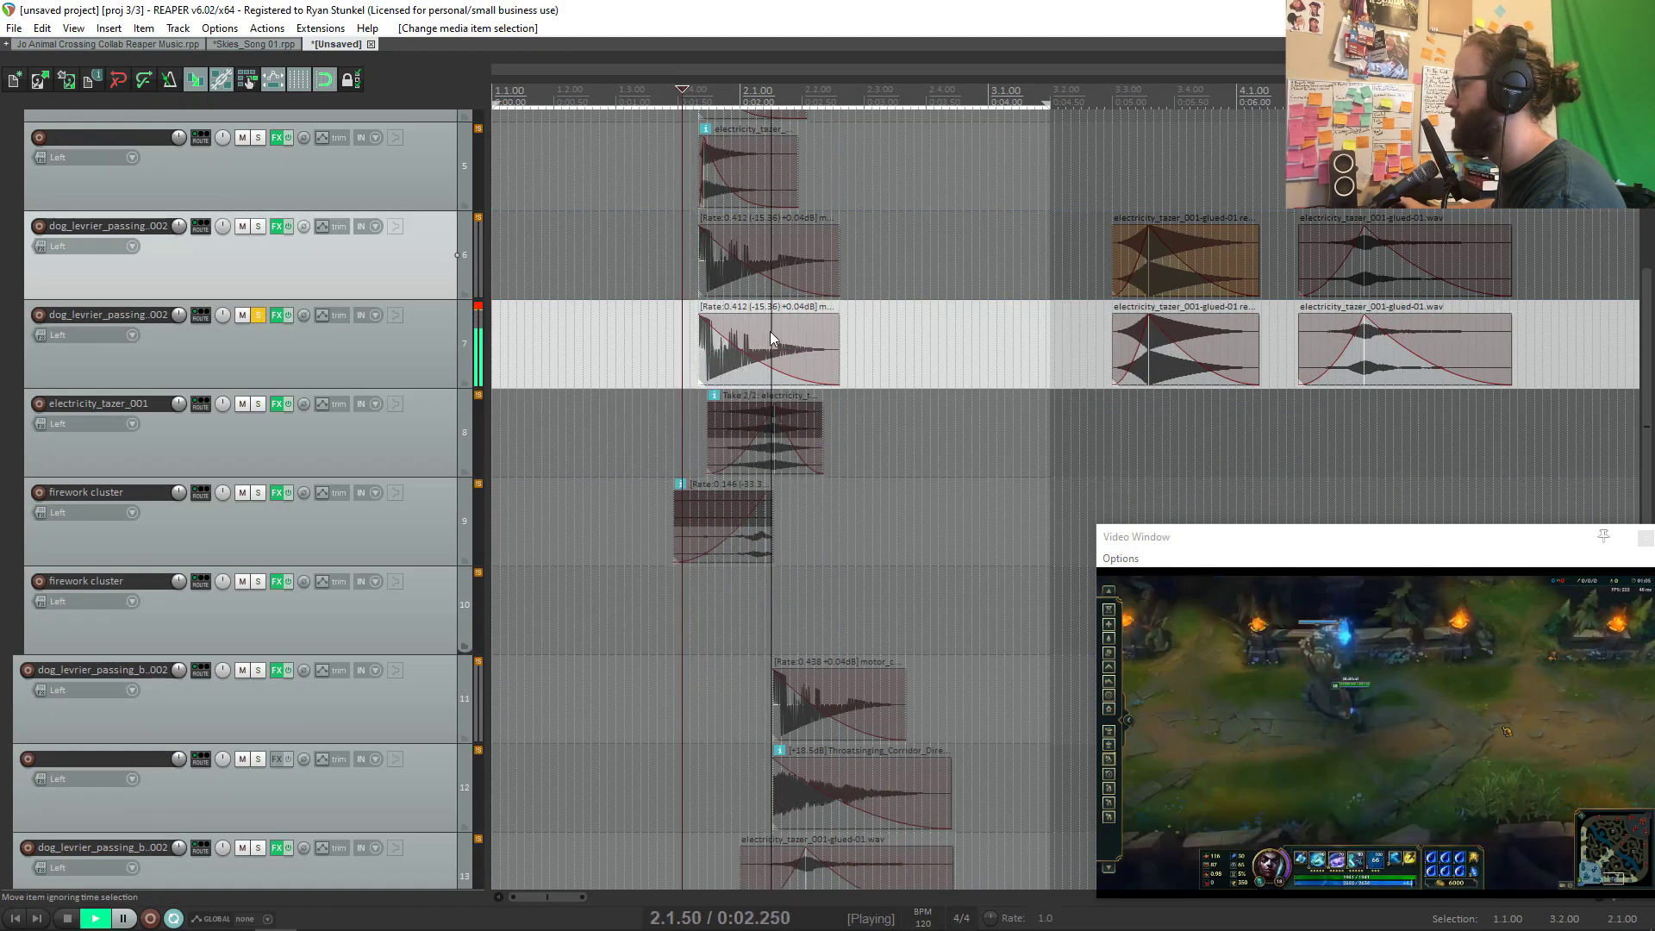
{"action": "key", "text": "space"}
{"action": "left_click", "coordinate": [257, 319]}
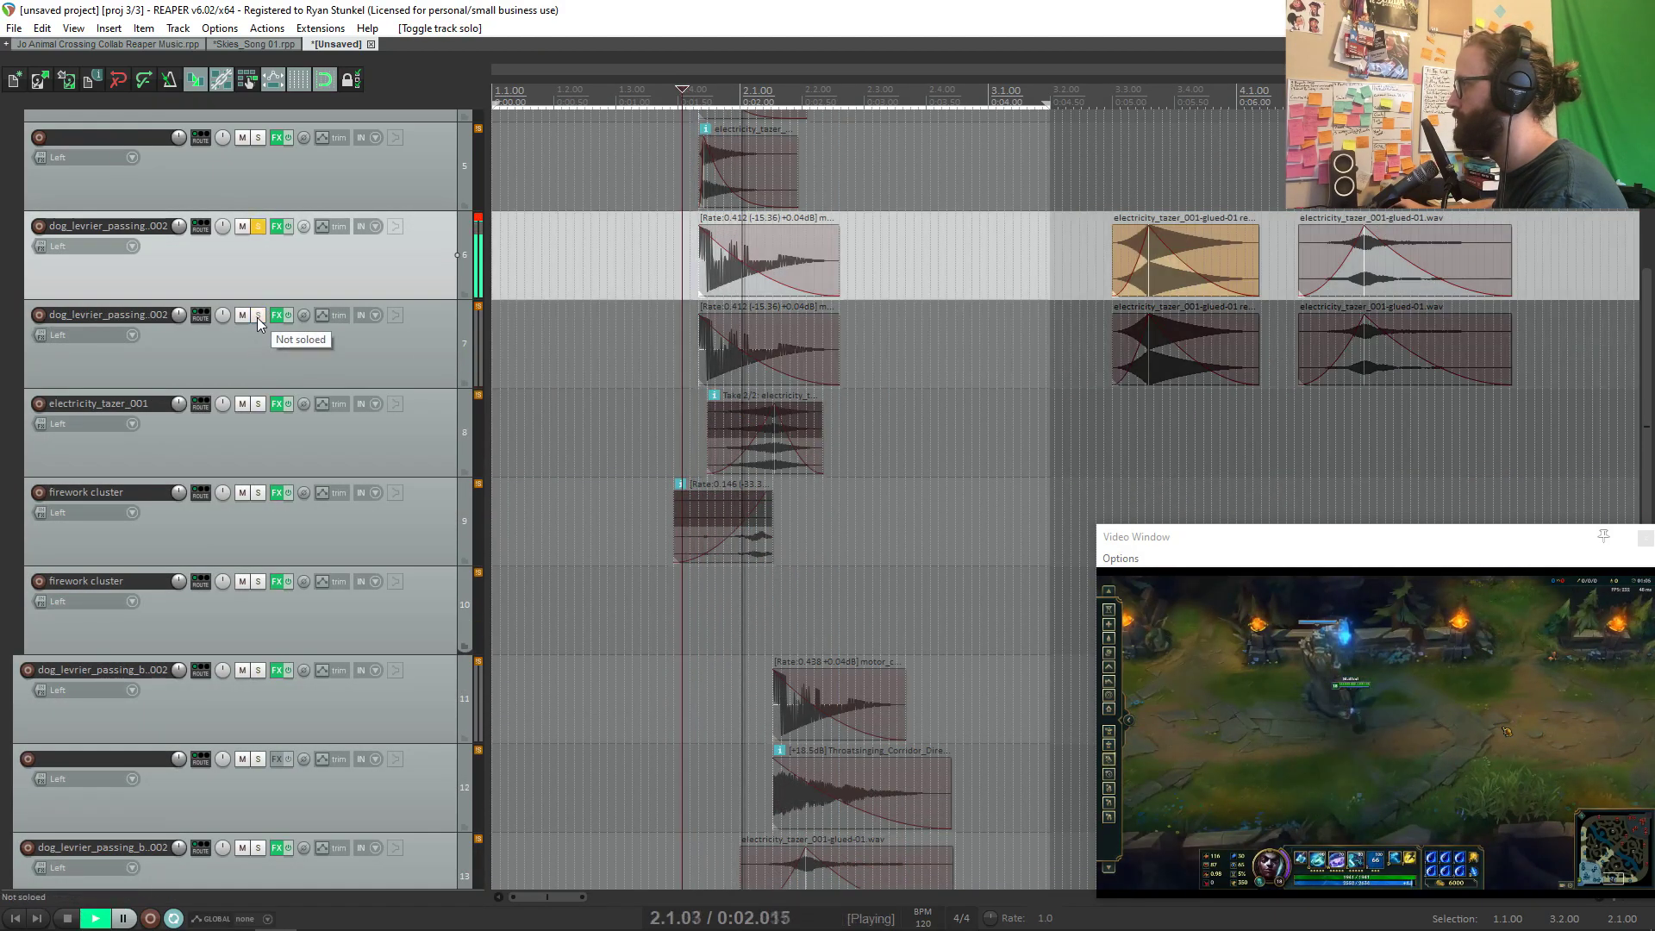
{"action": "key", "text": "space"}
{"action": "left_click", "coordinate": [257, 318]}
{"action": "left_click", "coordinate": [261, 228]}
Step: Rename track 7 as Bass
{"action": "double_click", "coordinate": [165, 314]}
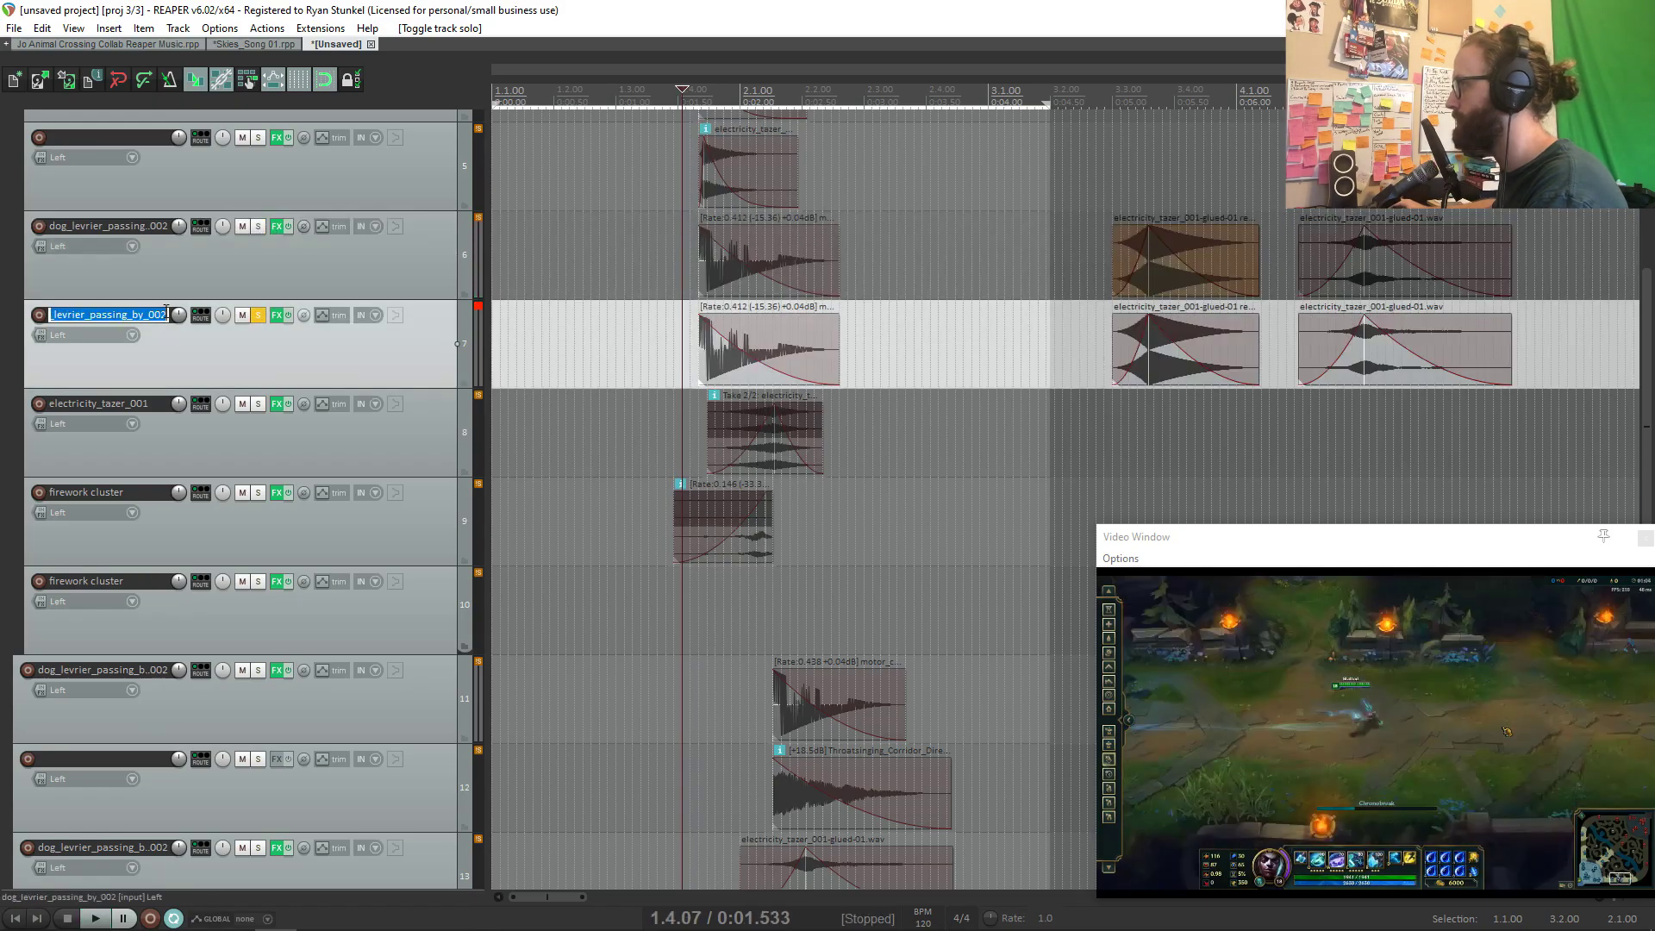
{"action": "type", "text": "Bass"}
{"action": "key", "text": "Return"}
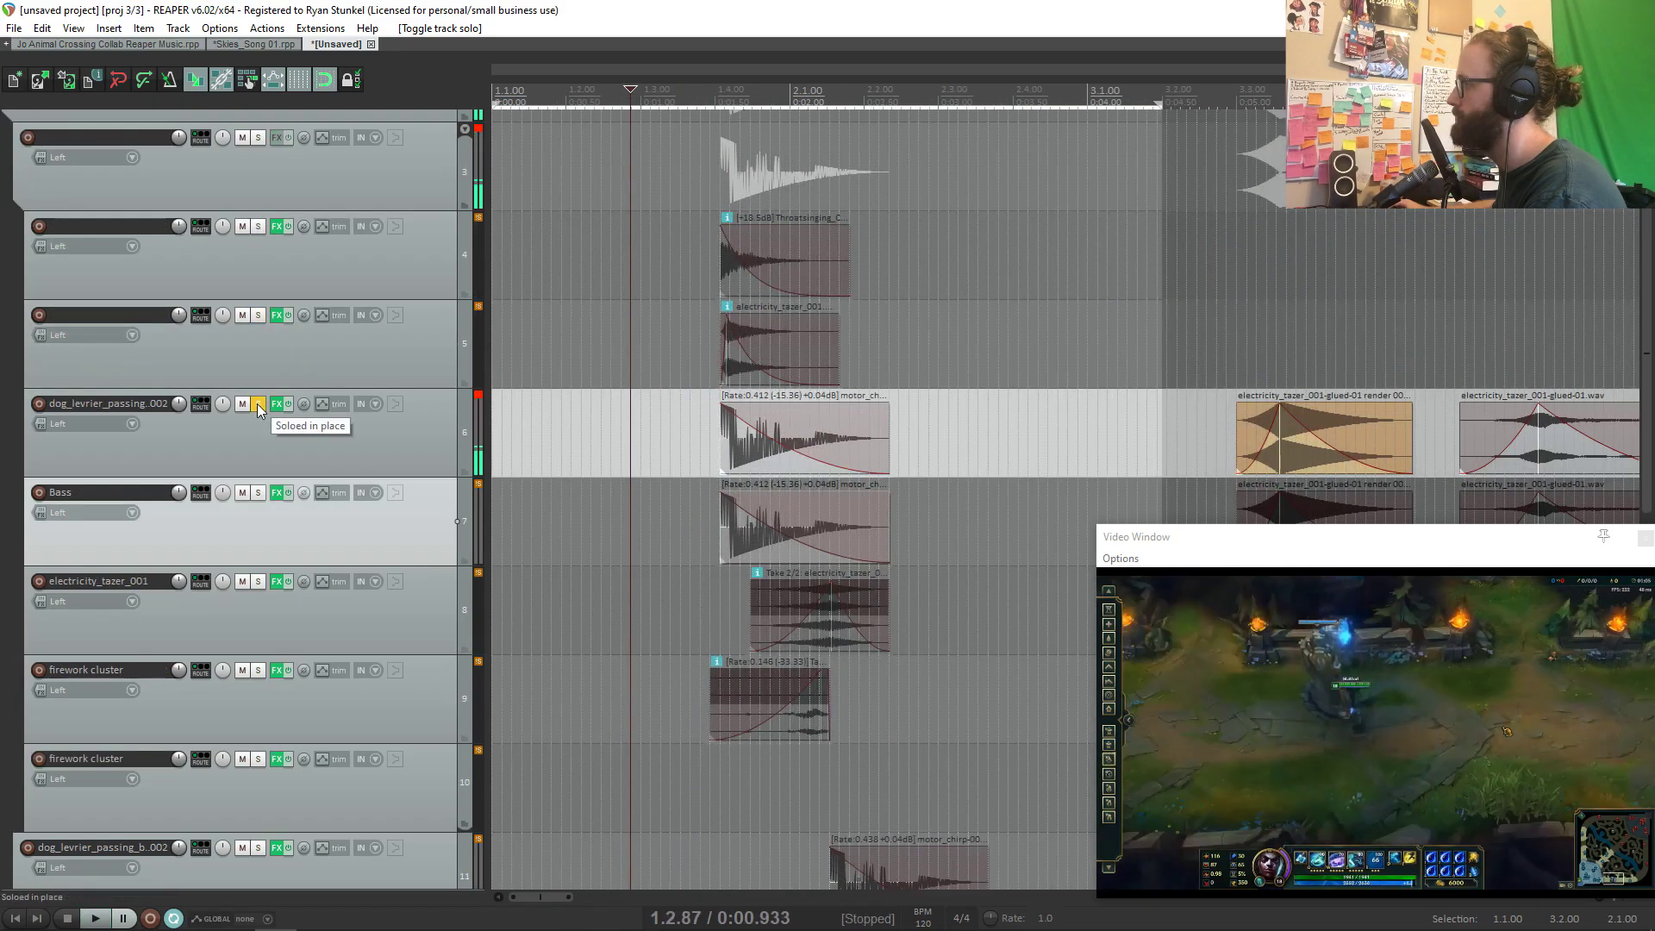
Step: Show ReaEQ's high-shelf frequency envelope on track 6 and shape it into a curved sweep across the motor_chirp clip
{"action": "left_click", "coordinate": [258, 404]}
{"action": "left_click", "coordinate": [276, 403]}
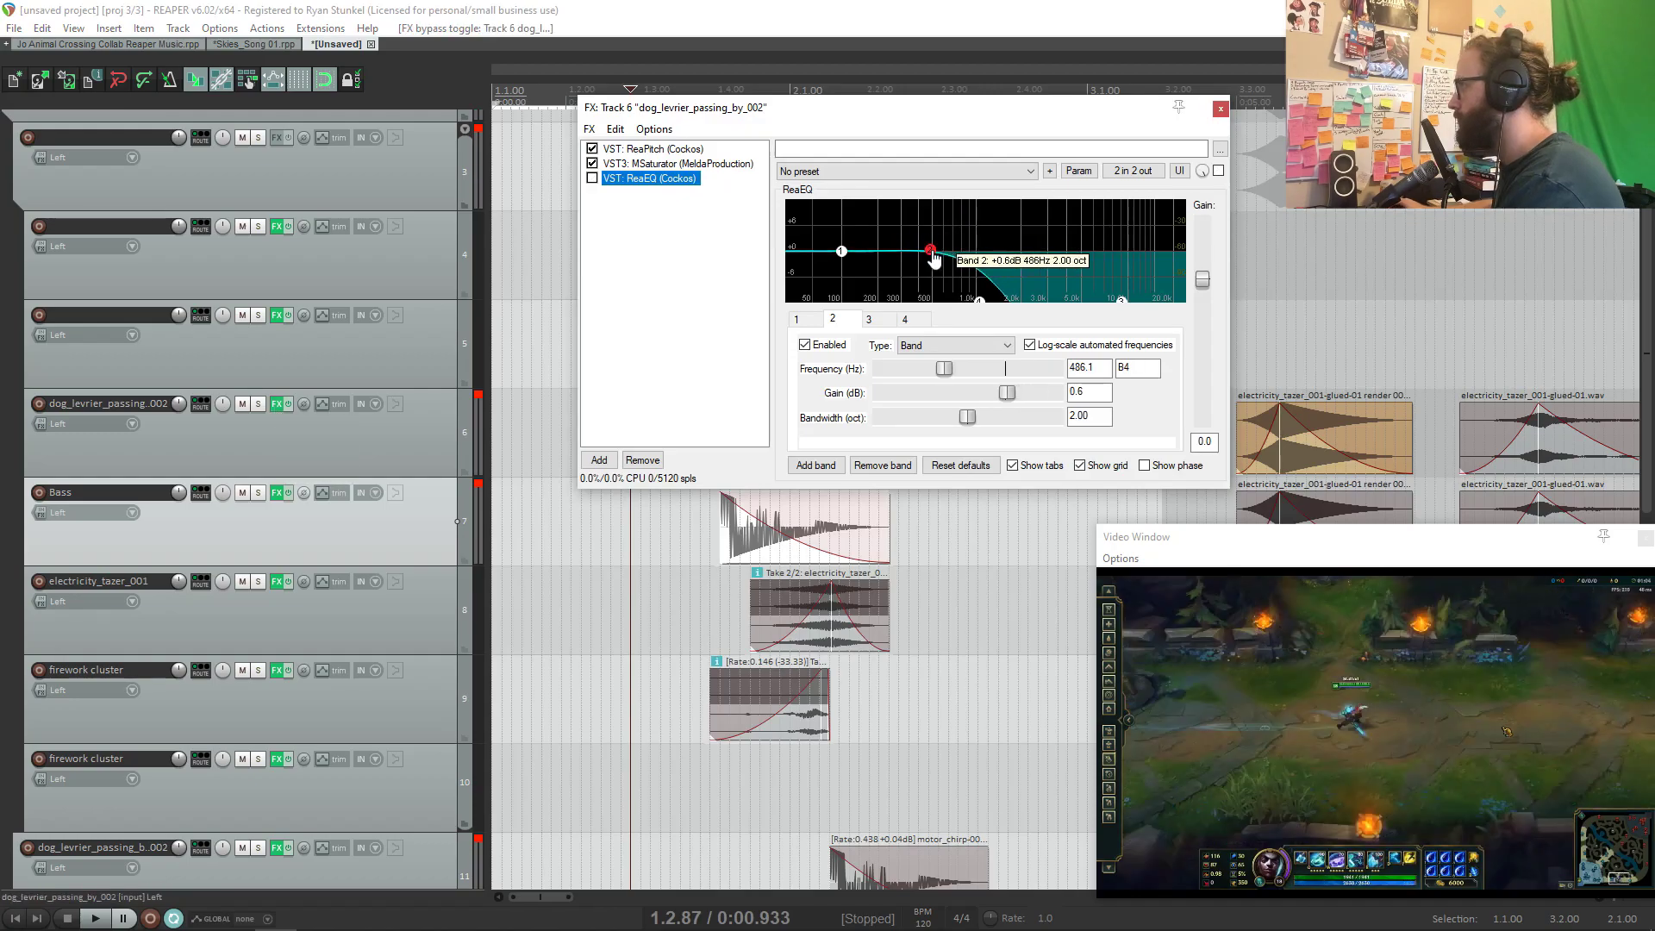
{"action": "left_click", "coordinate": [1079, 170]}
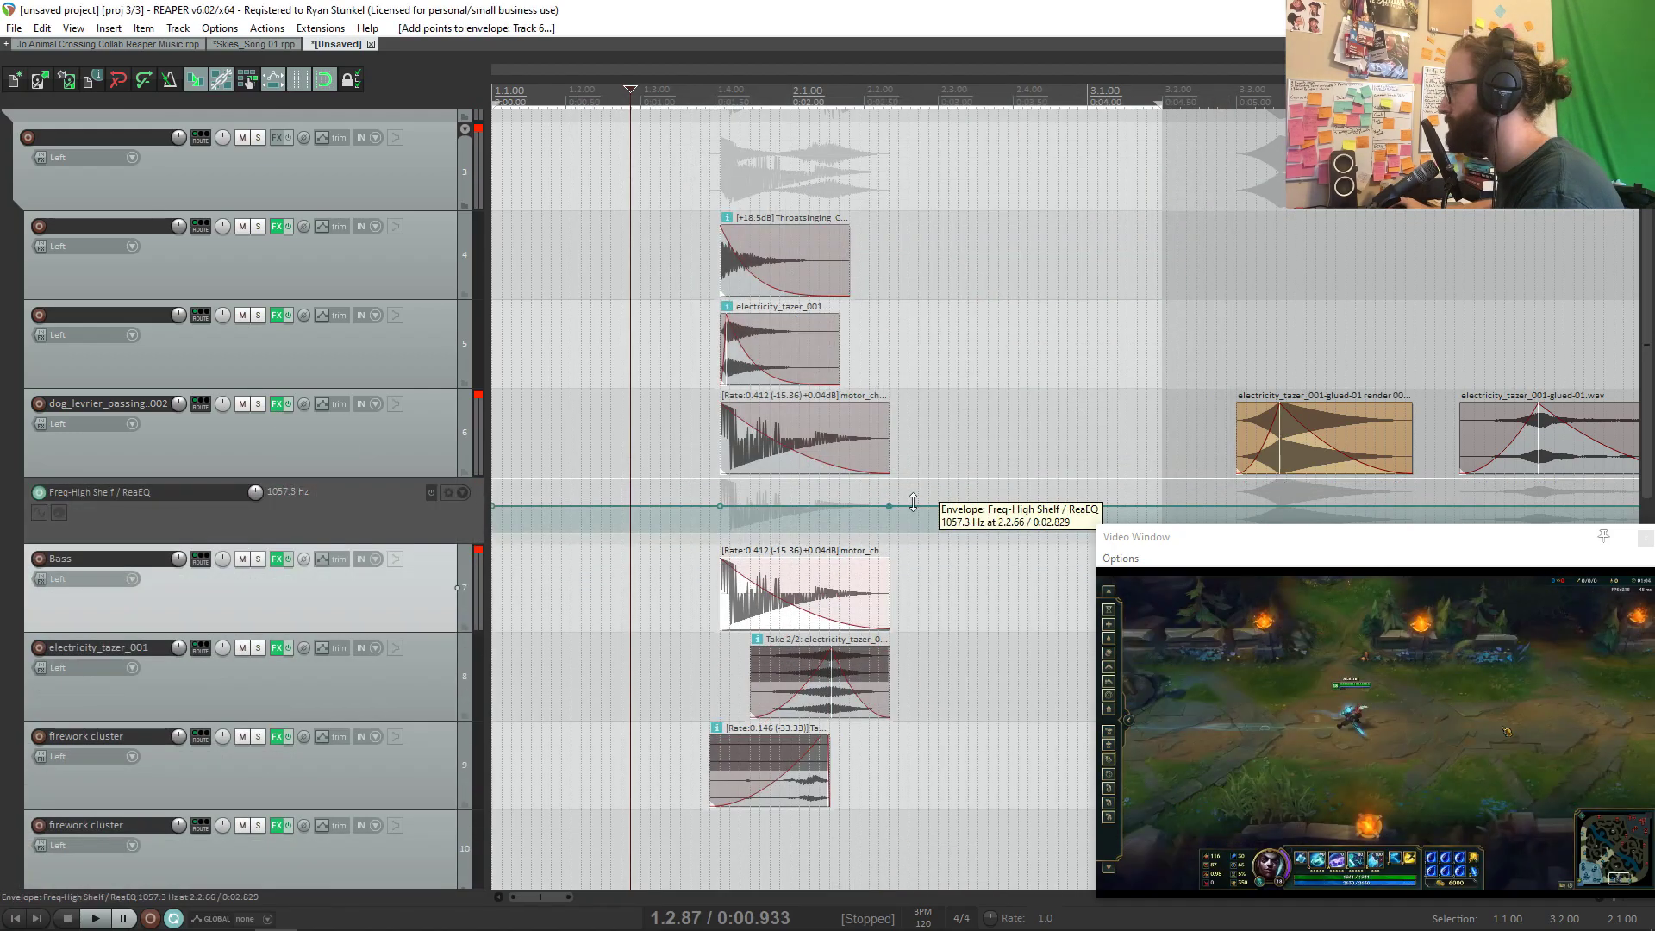
{"action": "left_click_drag", "start_coordinate": [912, 506], "coordinate": [921, 439]}
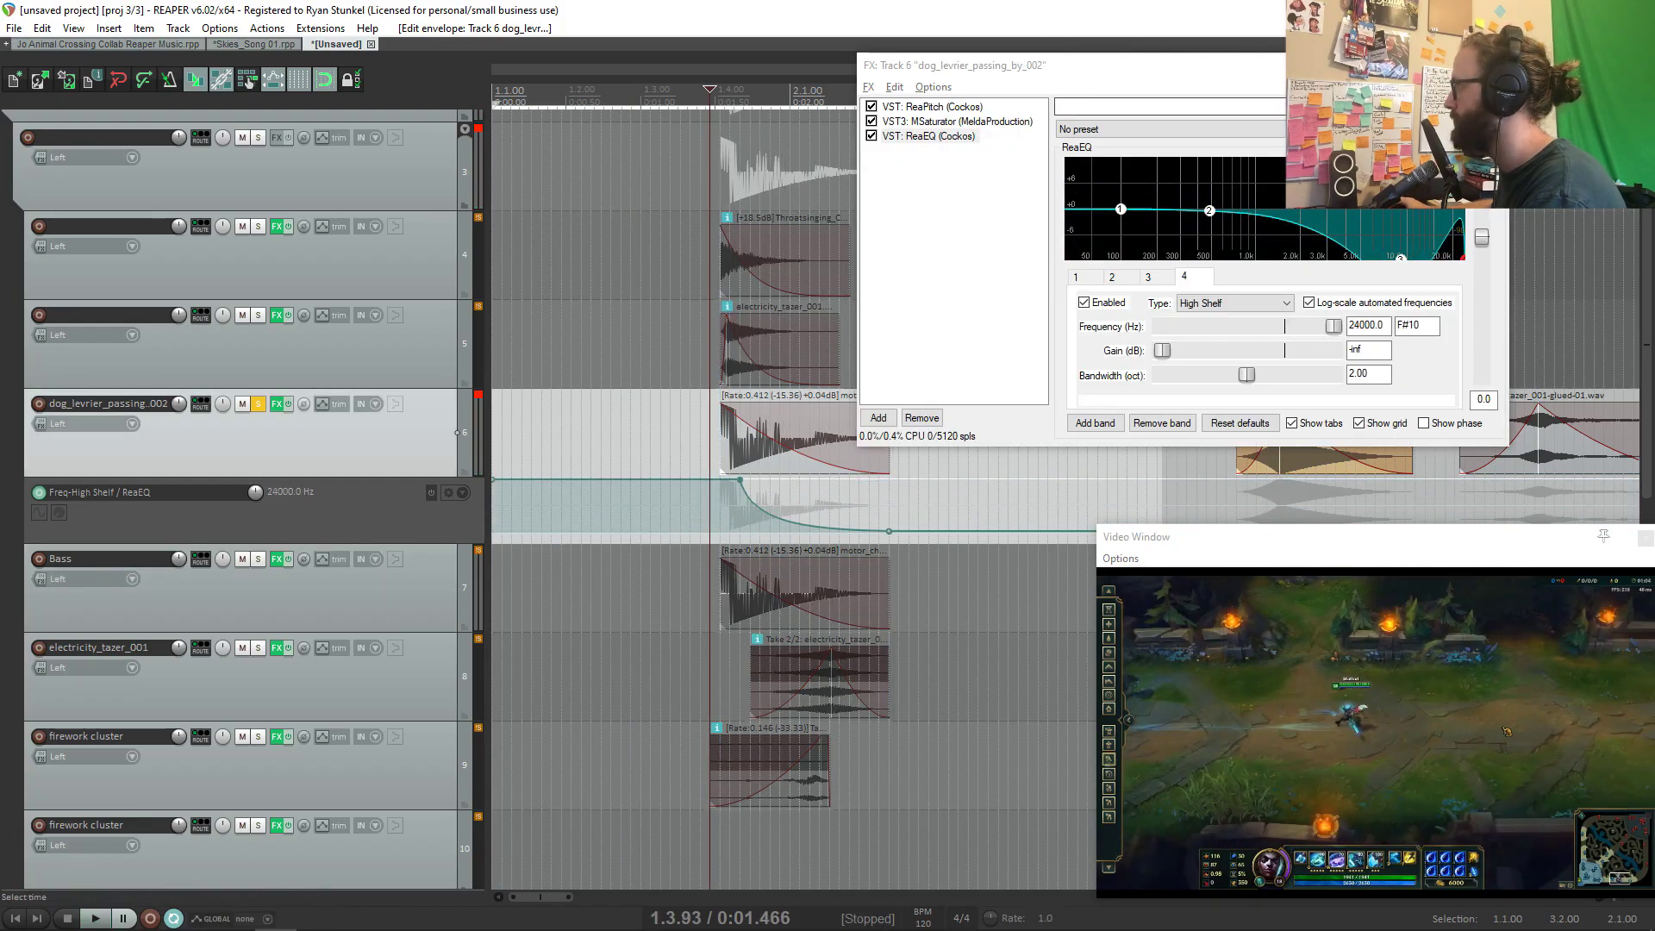
{"action": "key", "text": "Escape"}
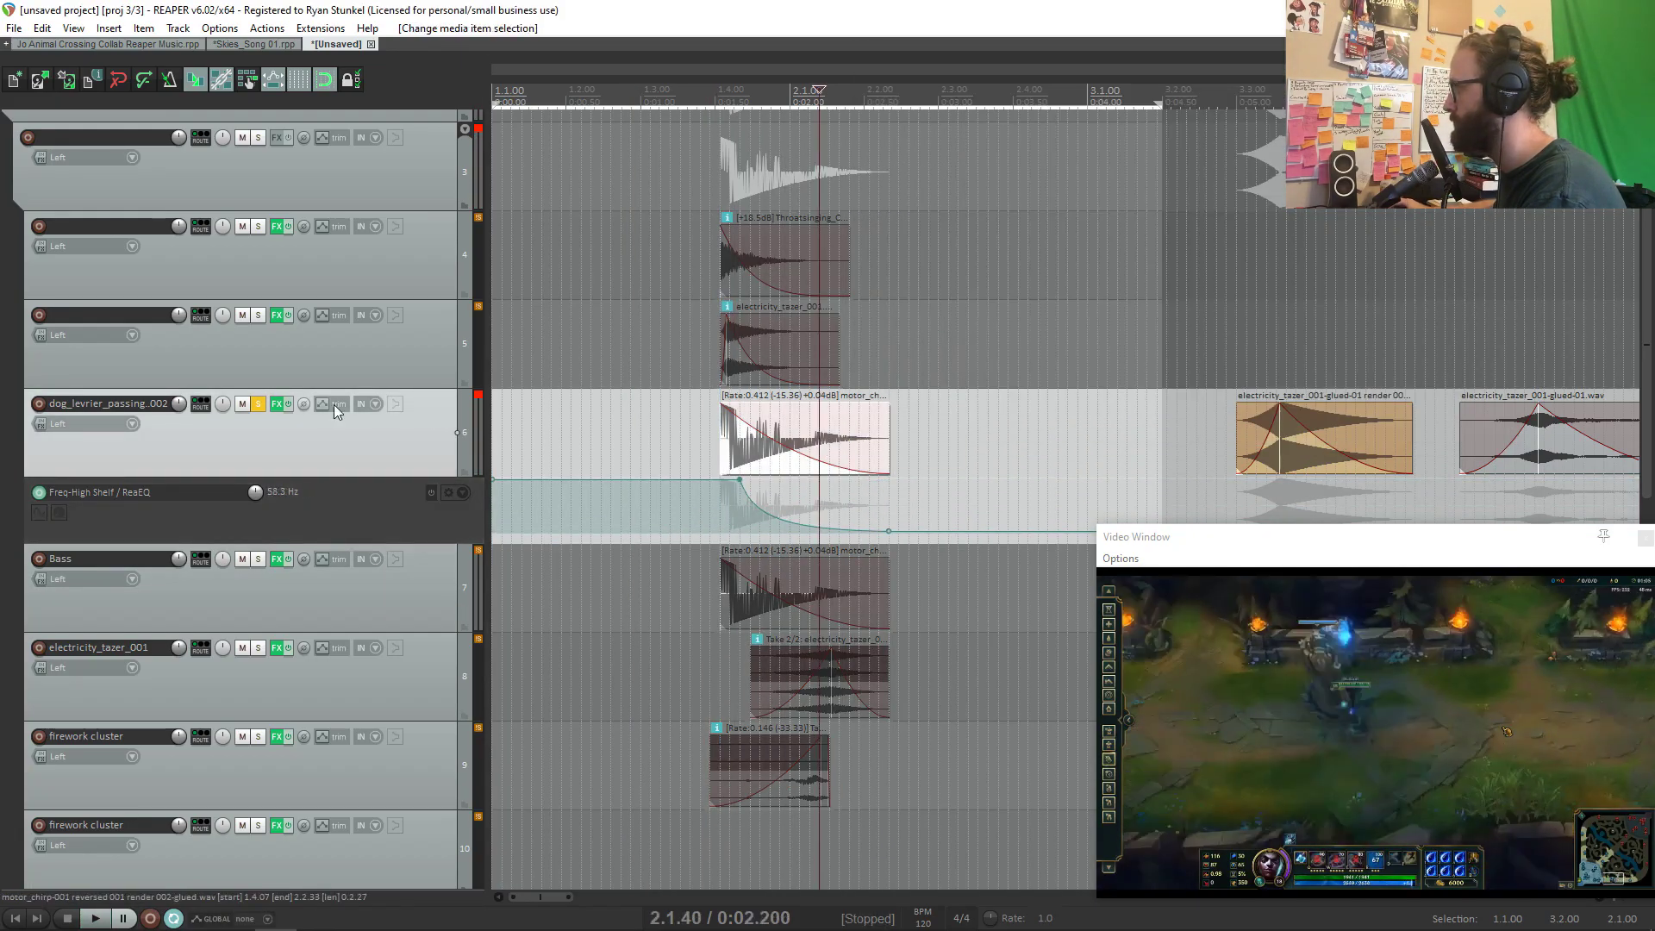
{"action": "left_click", "coordinate": [278, 403]}
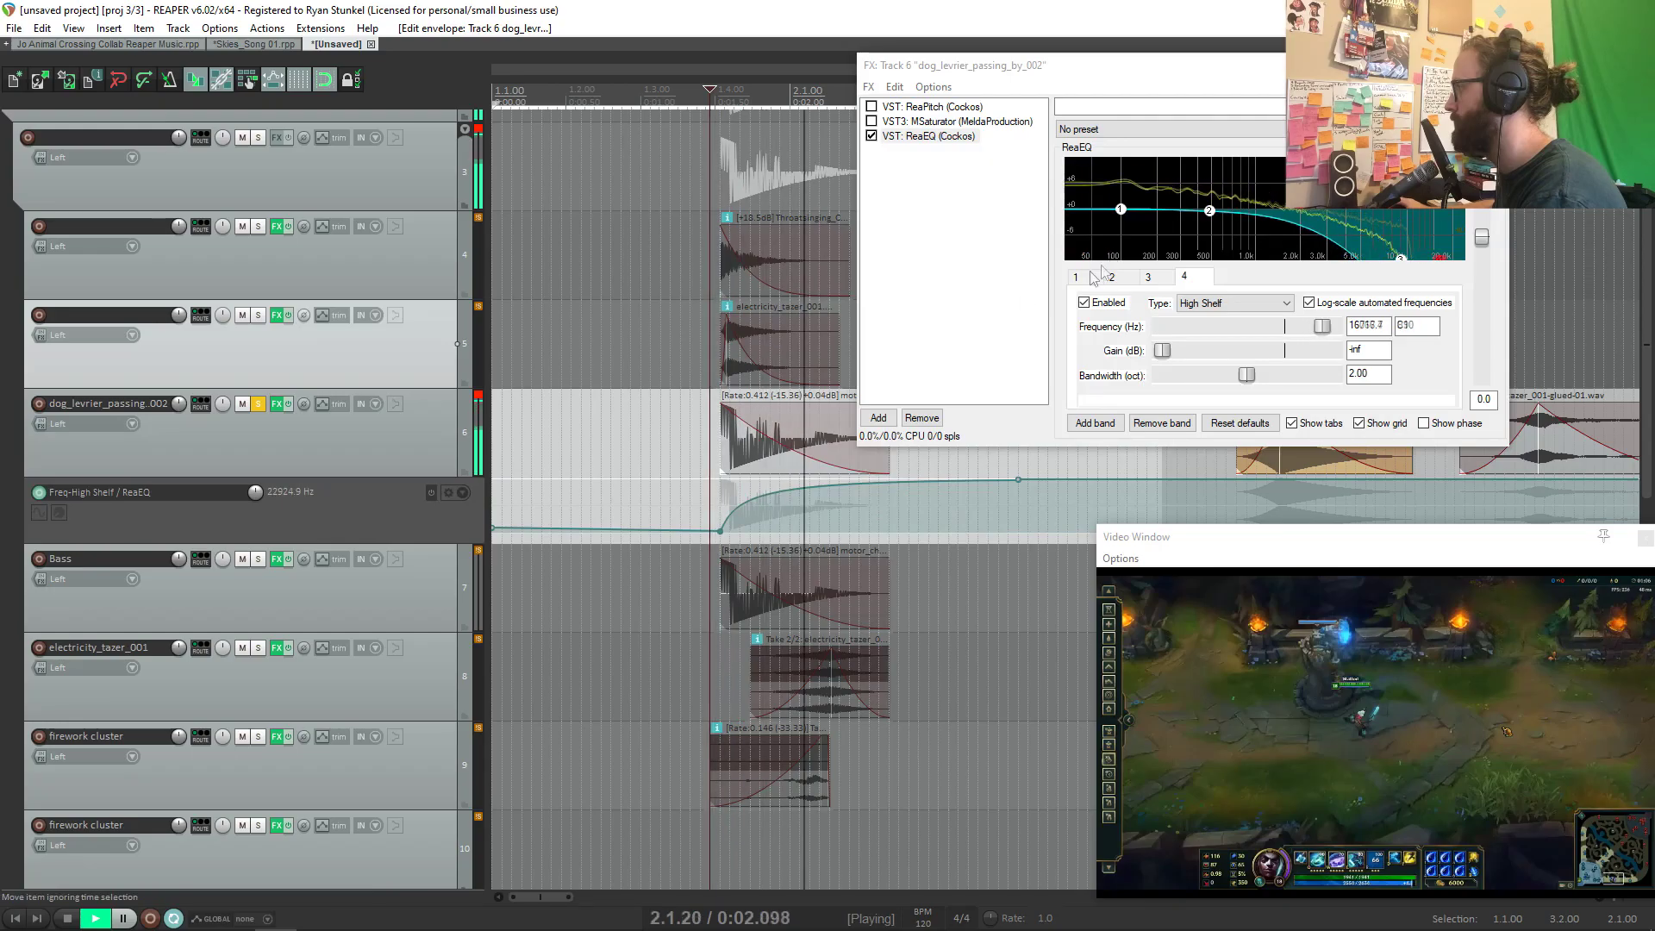
Step: Unsolo track 6, solo the folder on track 3, and play back its layers together
{"action": "left_click", "coordinate": [258, 403]}
{"action": "scroll", "coordinate": [673, 317], "scroll_direction": "down", "scroll_amount": 4}
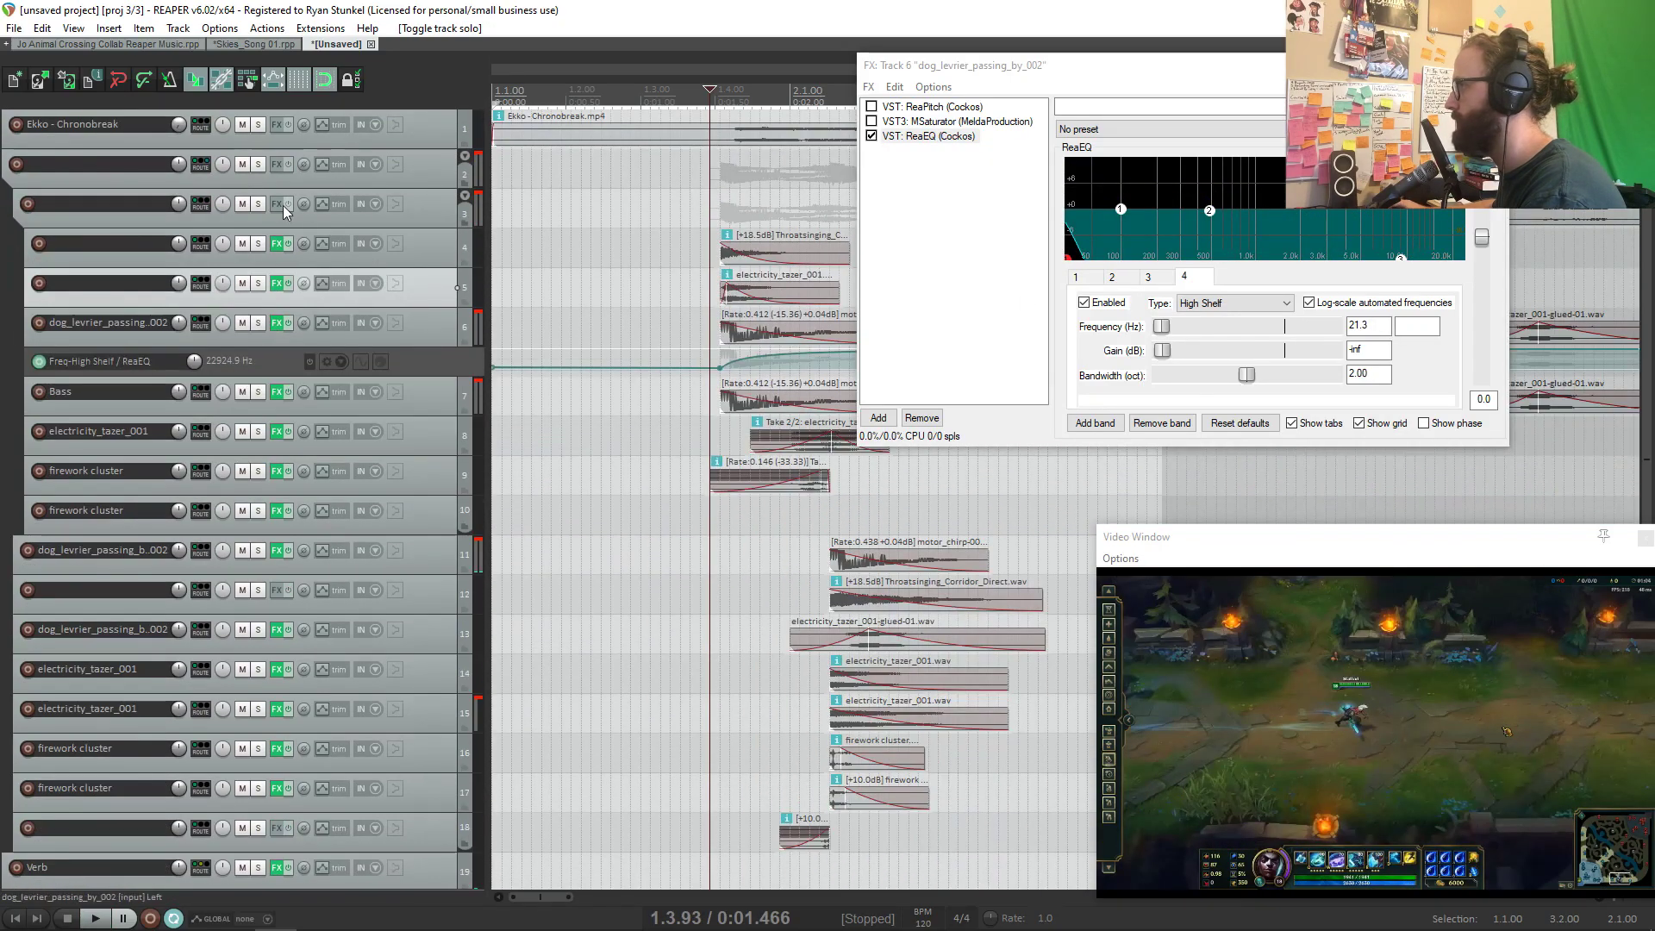
{"action": "left_click", "coordinate": [258, 203]}
{"action": "key", "text": "space"}
{"action": "key", "text": "space"}
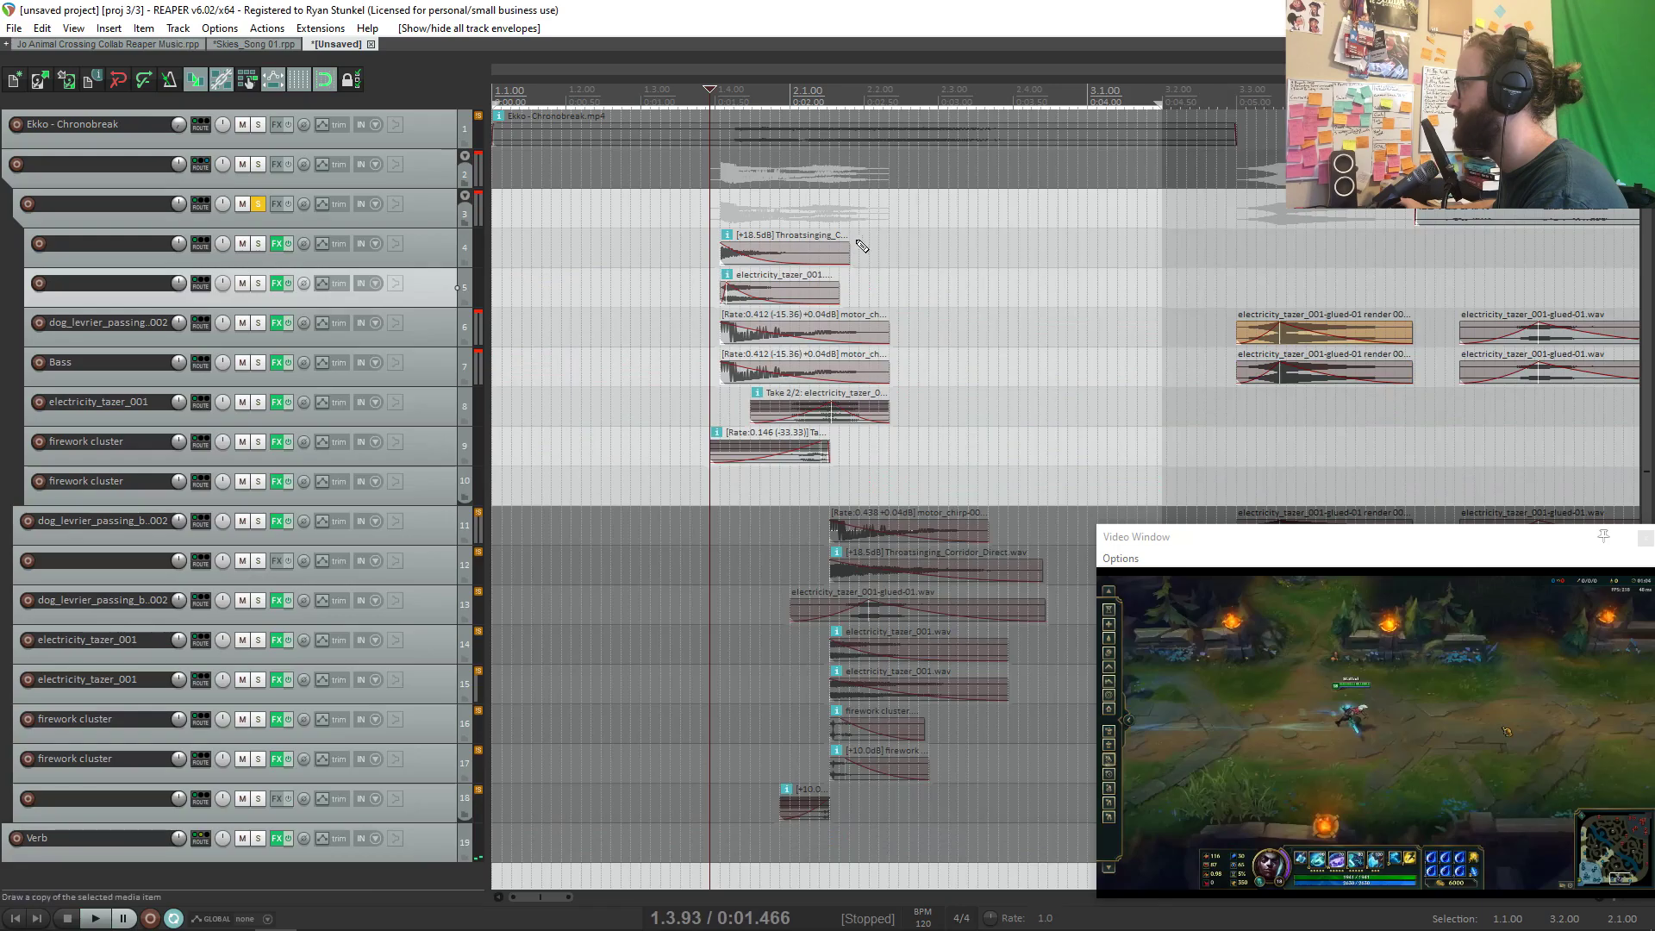
Step: Move the Bass track beneath the lower motor_chirp track, and audition the folder on track 3 soloed alone
{"action": "scroll", "coordinate": [859, 246], "scroll_direction": "up", "scroll_amount": 3}
{"action": "scroll", "coordinate": [820, 273], "scroll_direction": "up", "scroll_amount": 2}
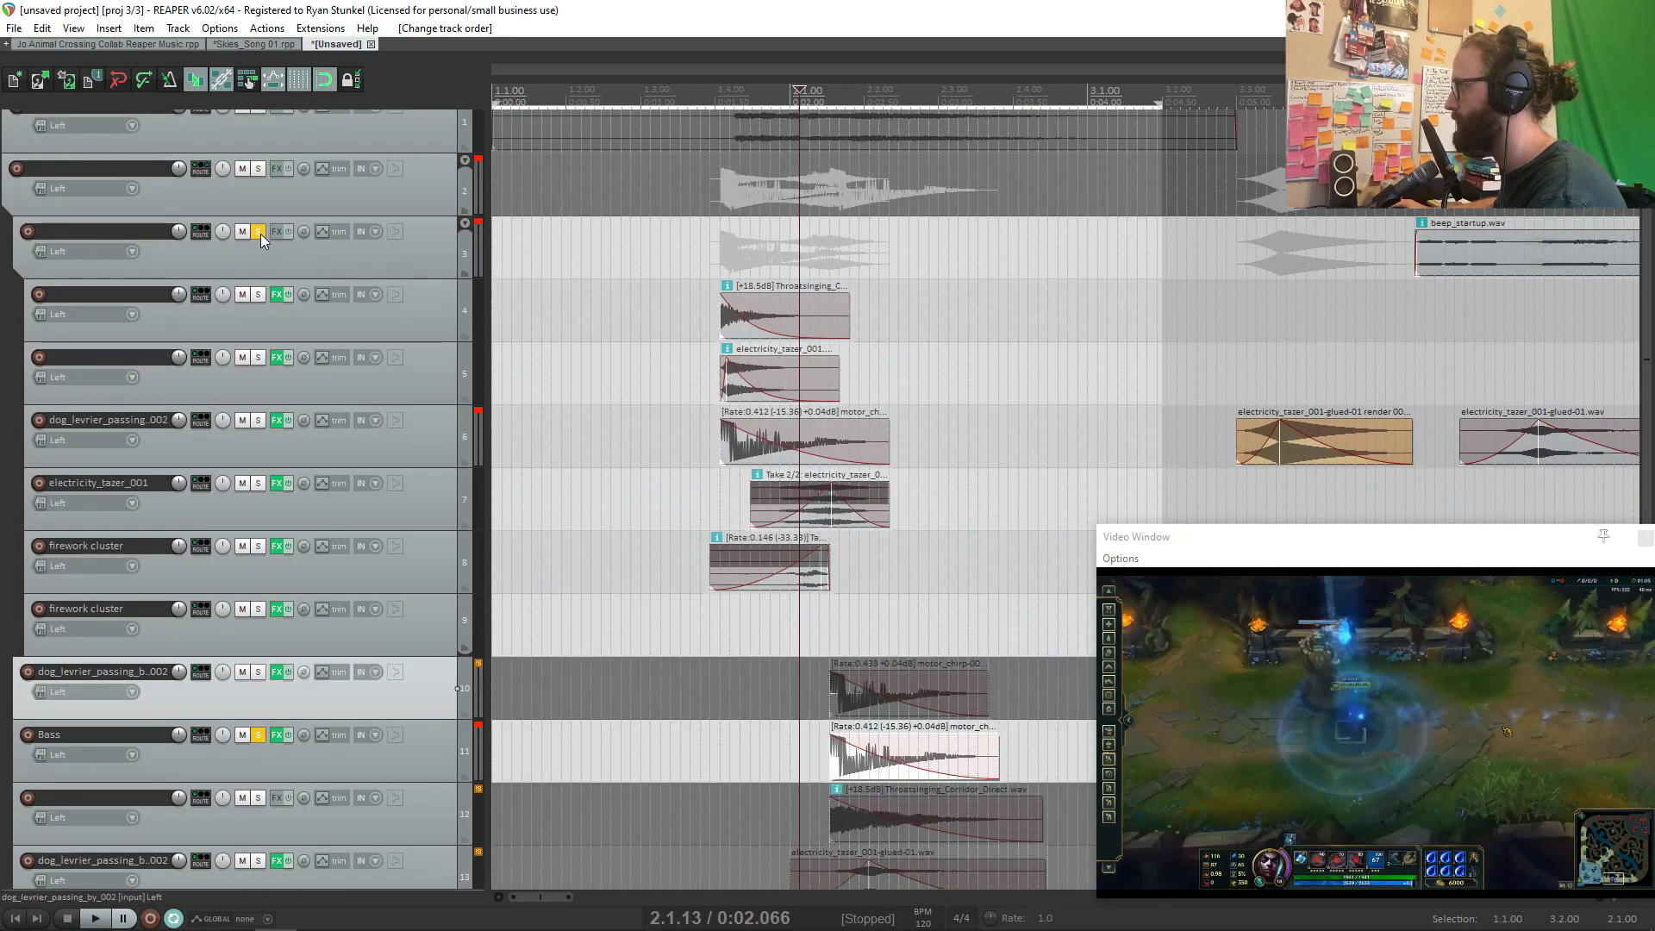
{"action": "left_click", "coordinate": [259, 232], "text": "ctrl+alt"}
{"action": "key", "text": "space"}
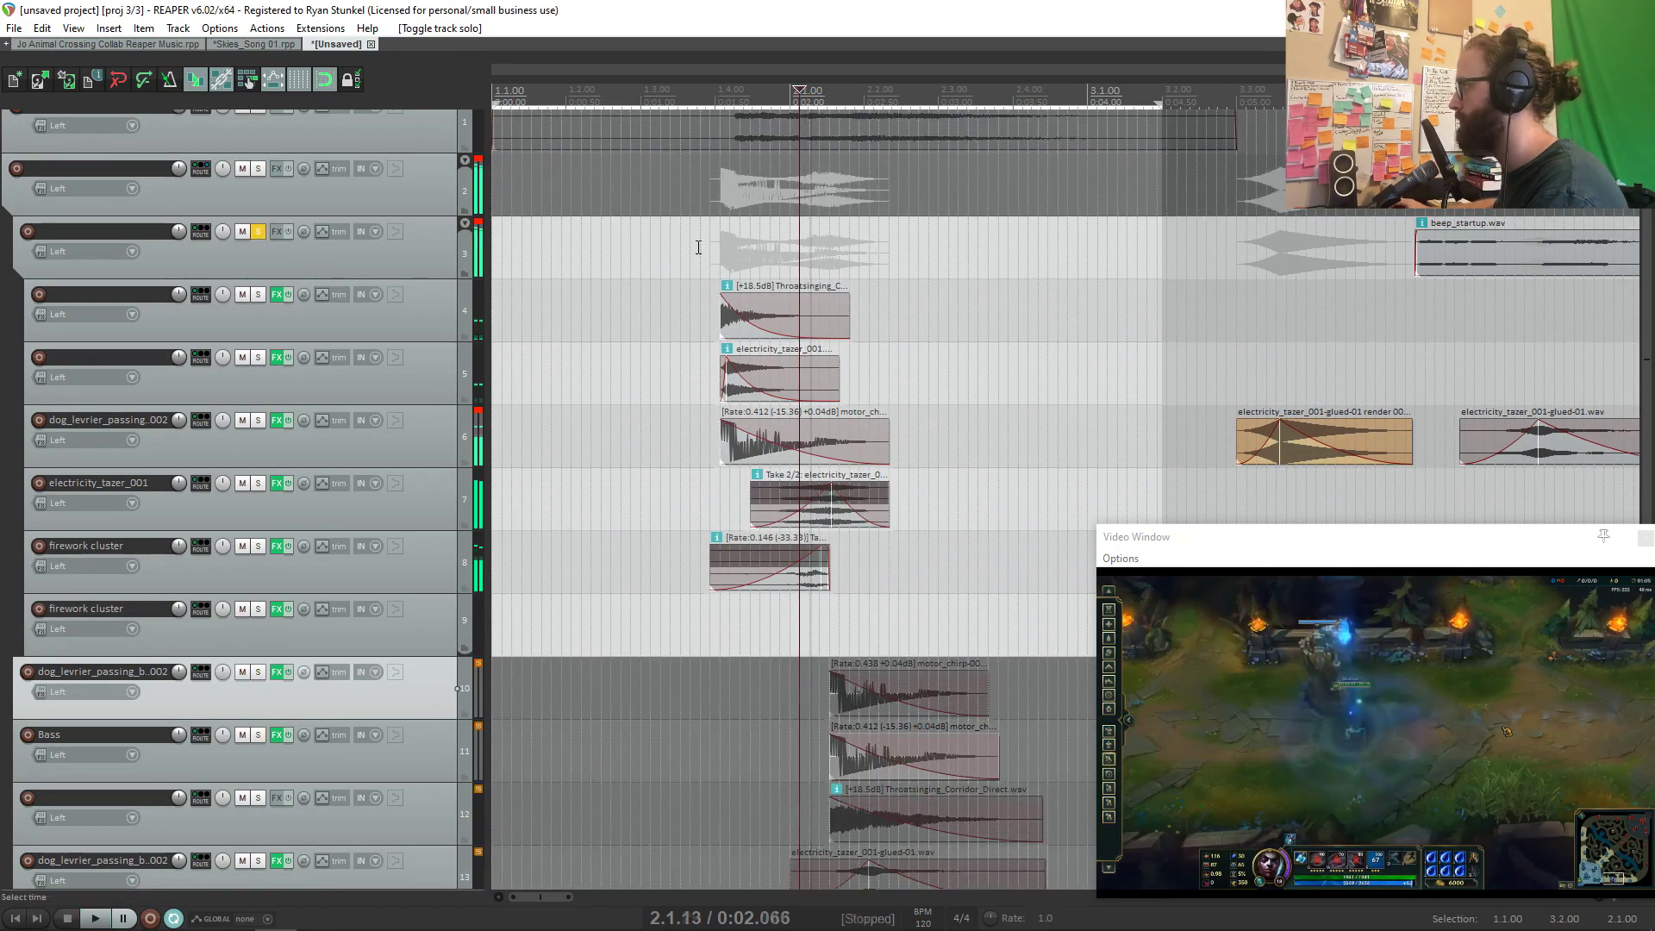
{"action": "left_click", "coordinate": [698, 247]}
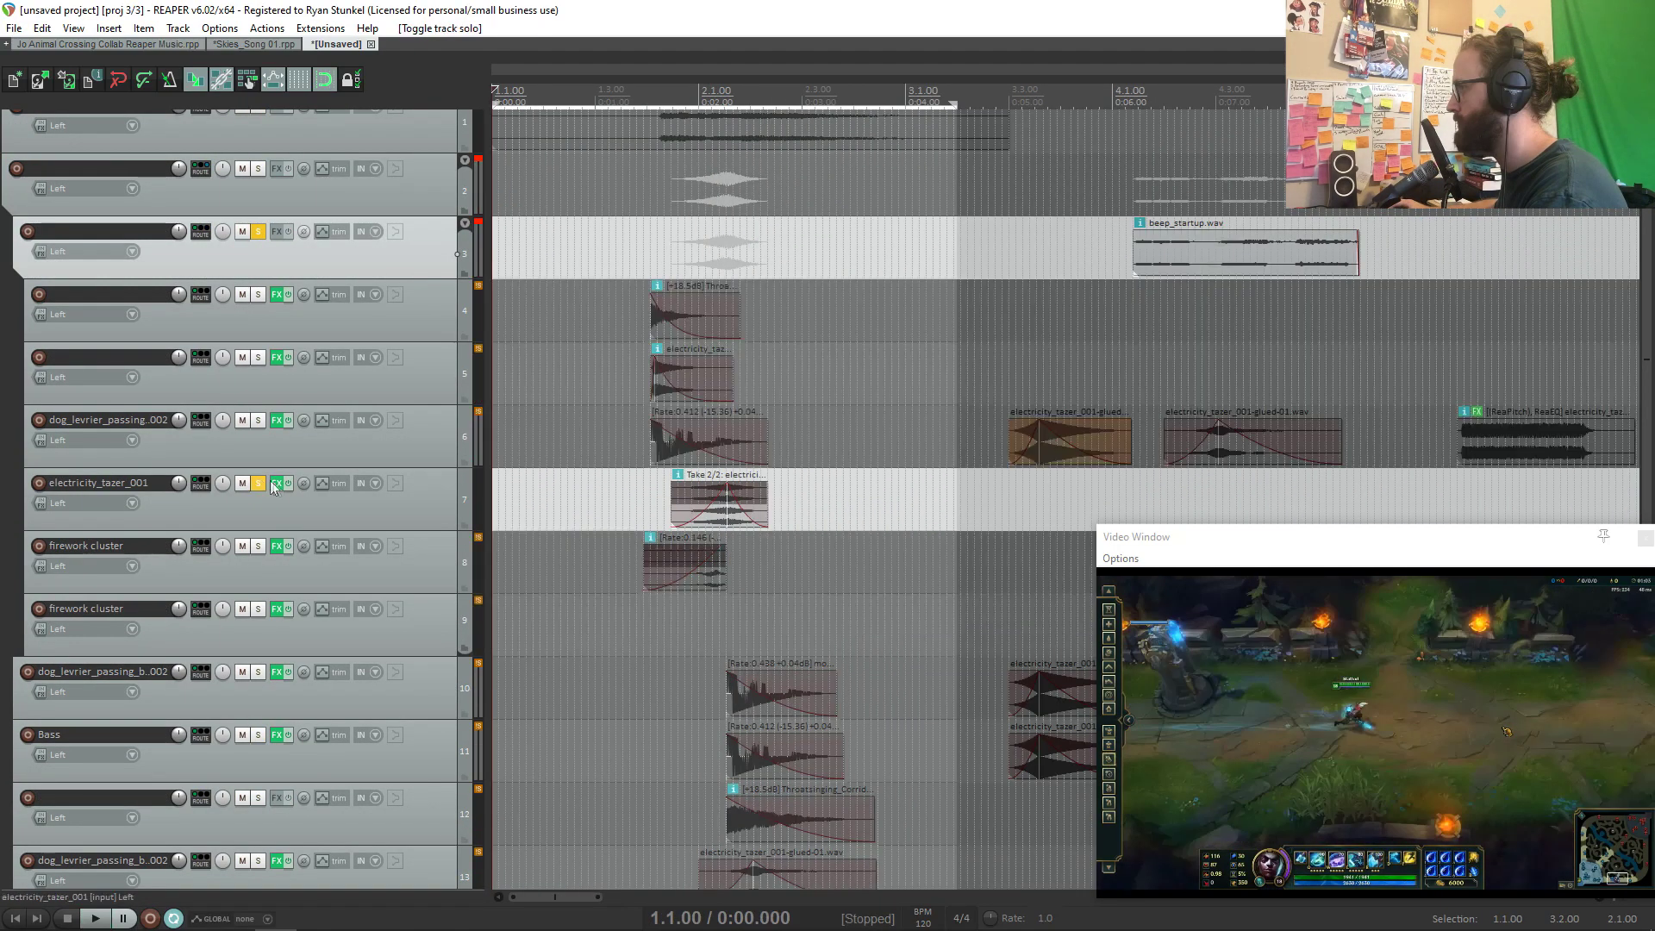
Step: Toggle the effects bypass on the electricity_tazer_001 track 7 and bring up its ReaEQ settings
{"action": "left_click", "coordinate": [288, 483]}
{"action": "left_click", "coordinate": [289, 484]}
{"action": "left_click", "coordinate": [279, 485]}
{"action": "left_click_drag", "start_coordinate": [571, 434], "coordinate": [1543, 116]}
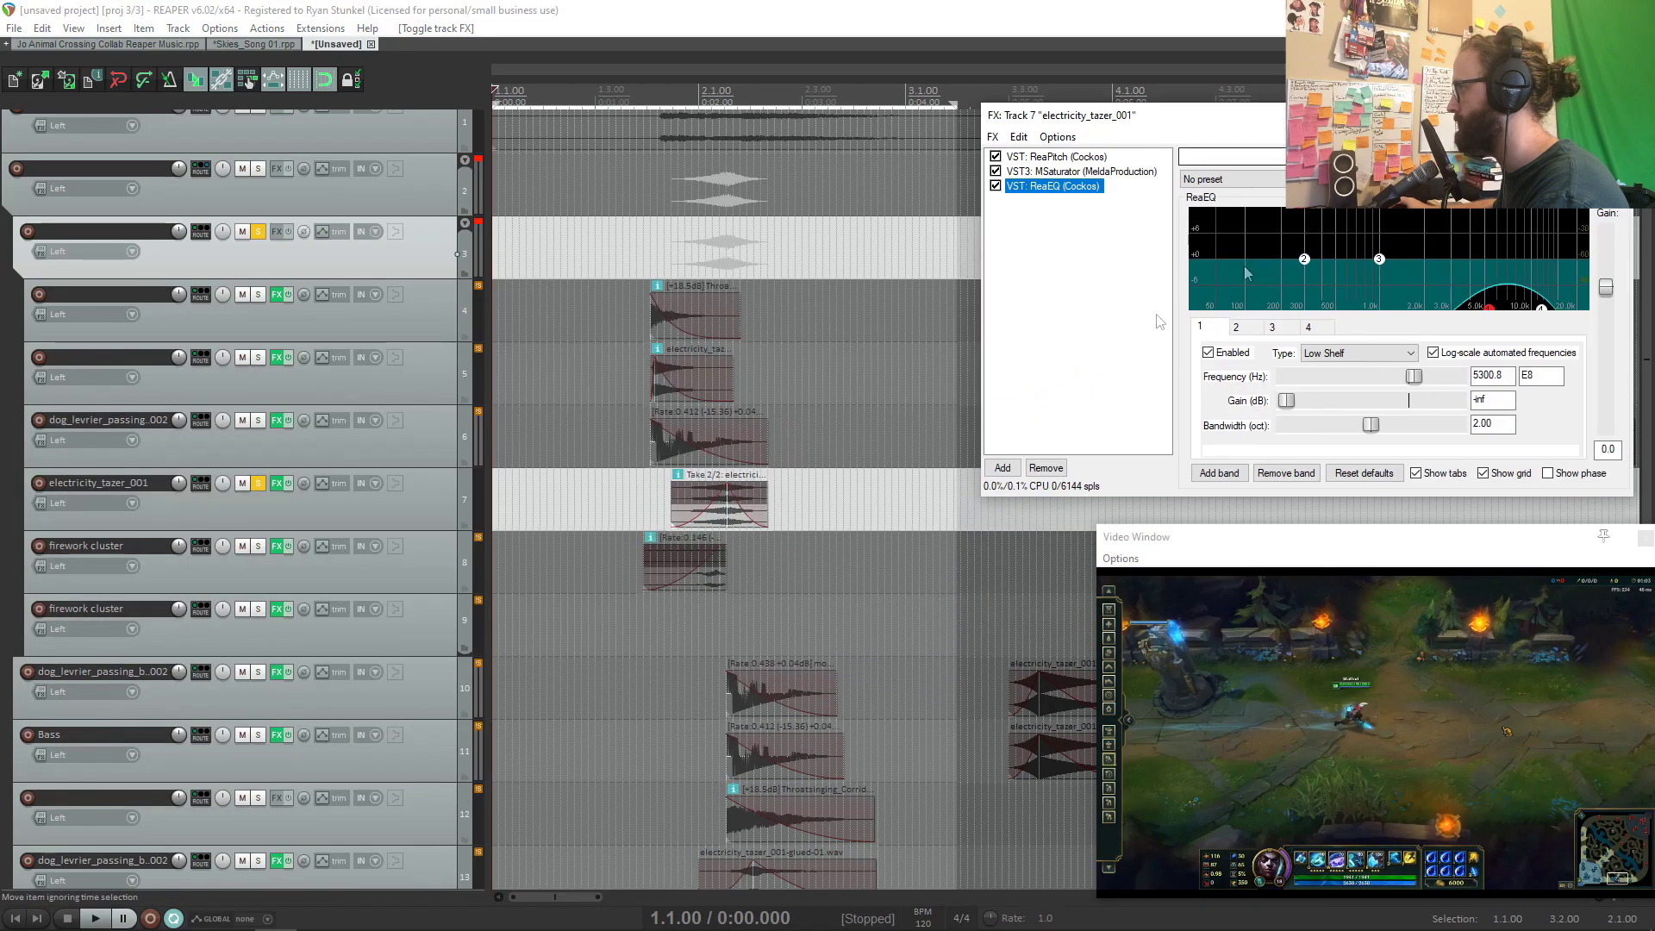
Step: Audition the tazer clip on track 7 and retune its ReaEQ low shelf to 1571 Hz and high shelf to 2344.9 Hz
{"action": "left_click", "coordinate": [689, 498]}
{"action": "key", "text": "space"}
{"action": "key", "text": "space"}
{"action": "left_click", "coordinate": [720, 518]}
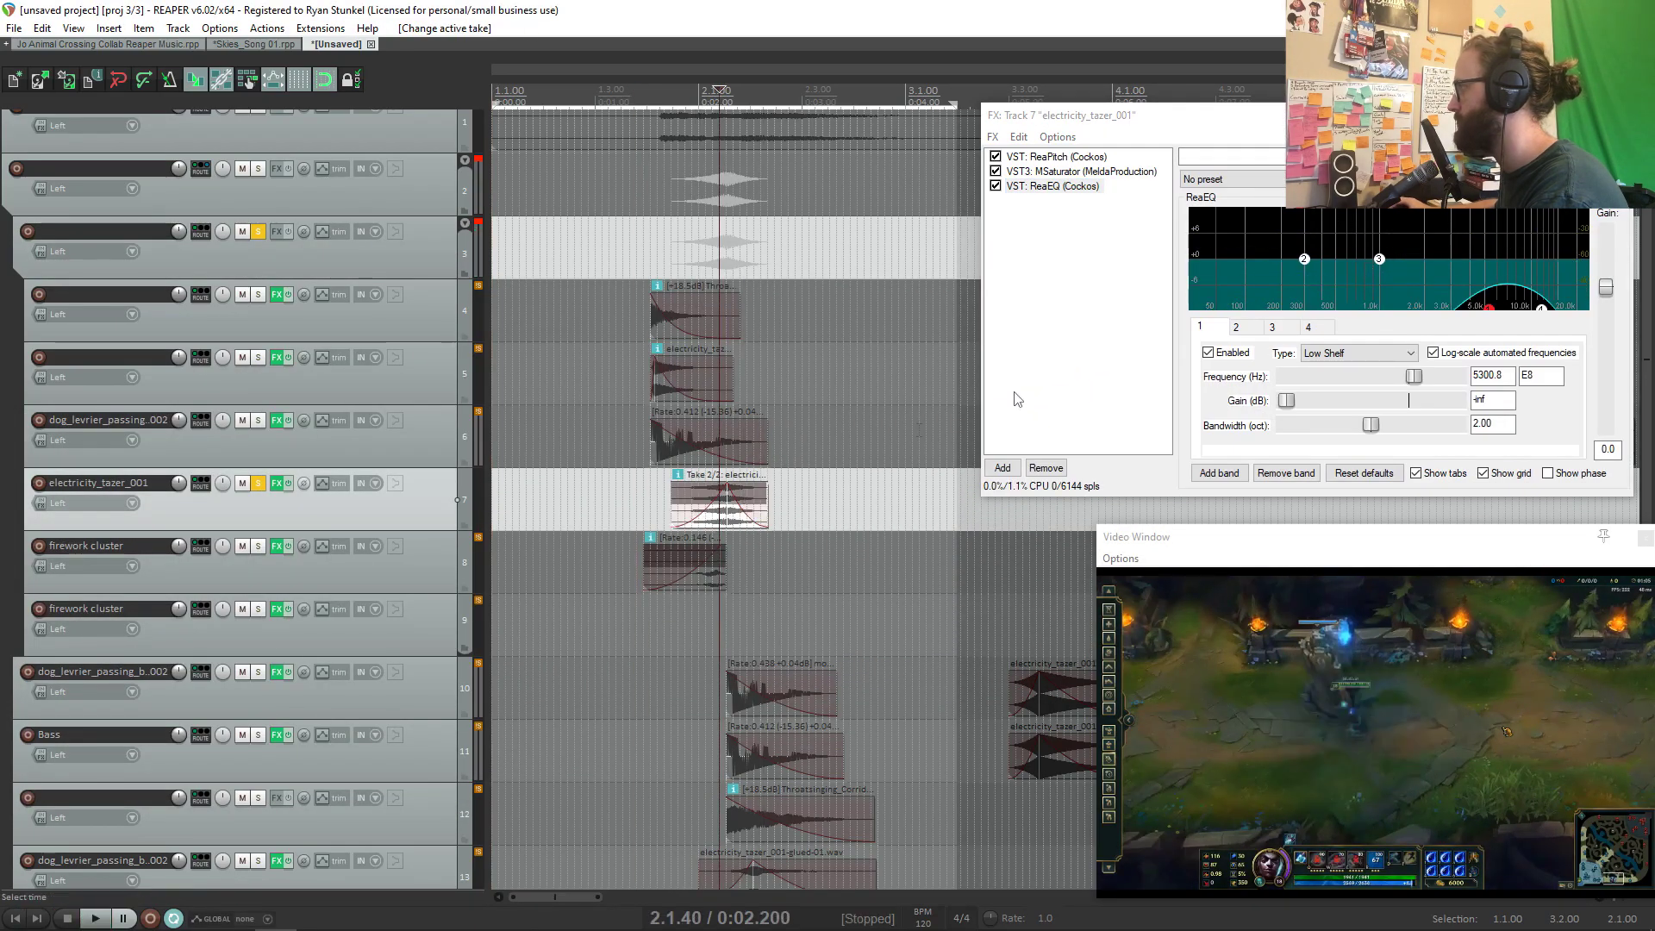
{"action": "left_click", "coordinate": [1487, 318]}
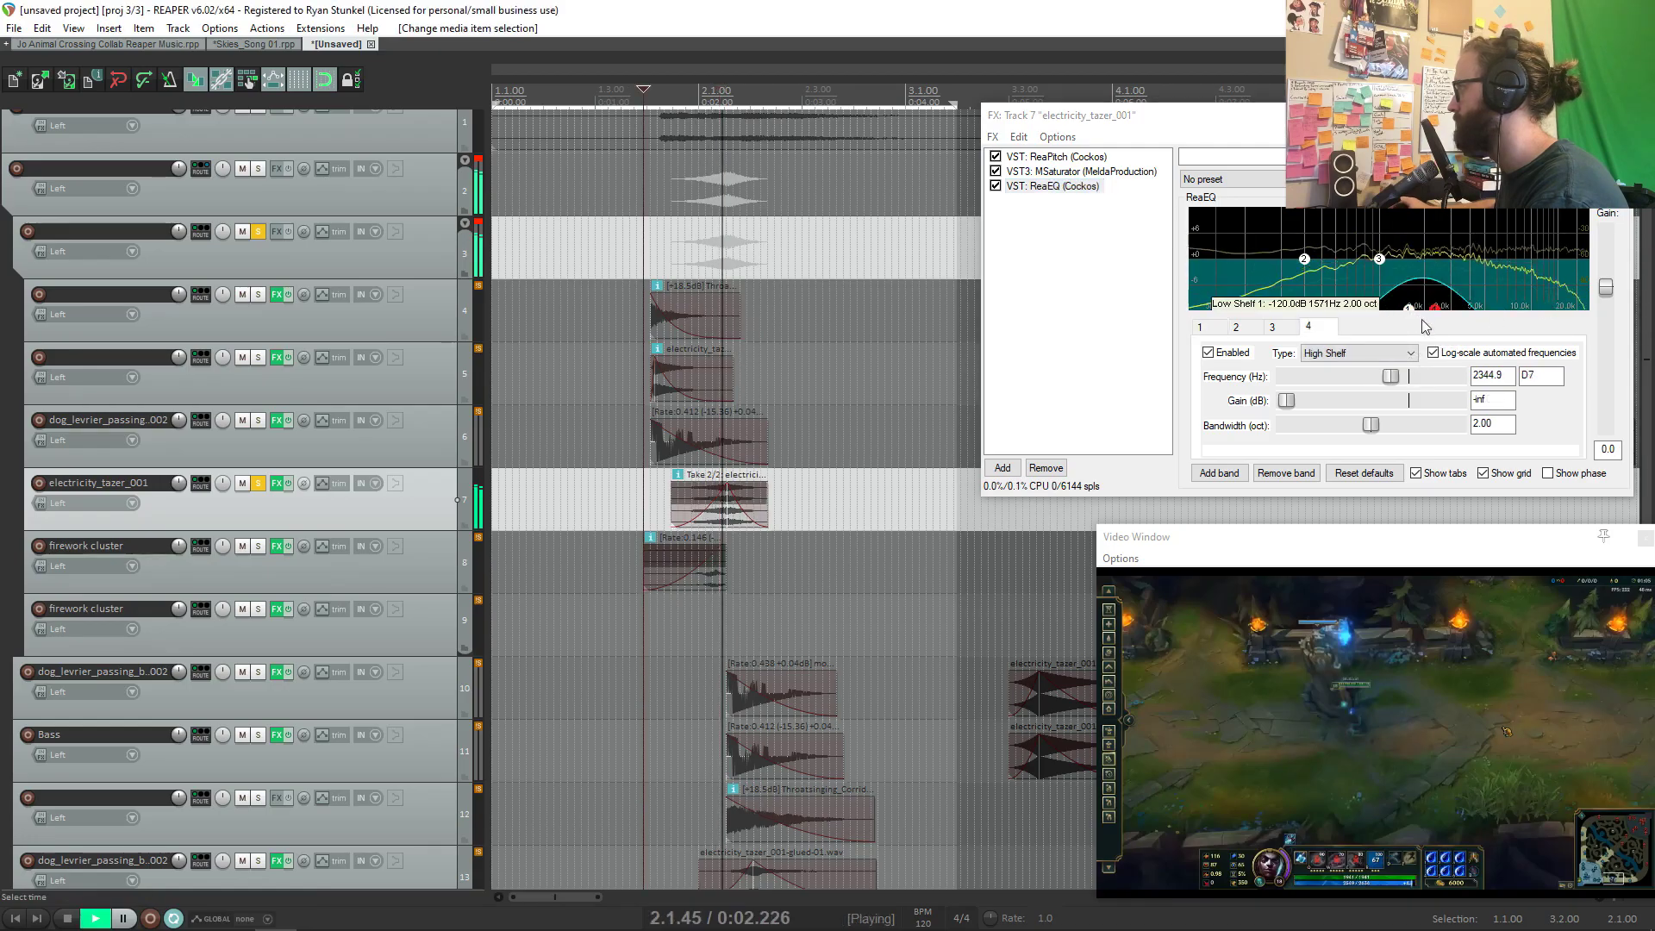
Step: Add a second ReaEQ to track 7 with a high shelf at 2440 Hz and -11.8 dB, and play it back
{"action": "left_click", "coordinate": [1003, 469]}
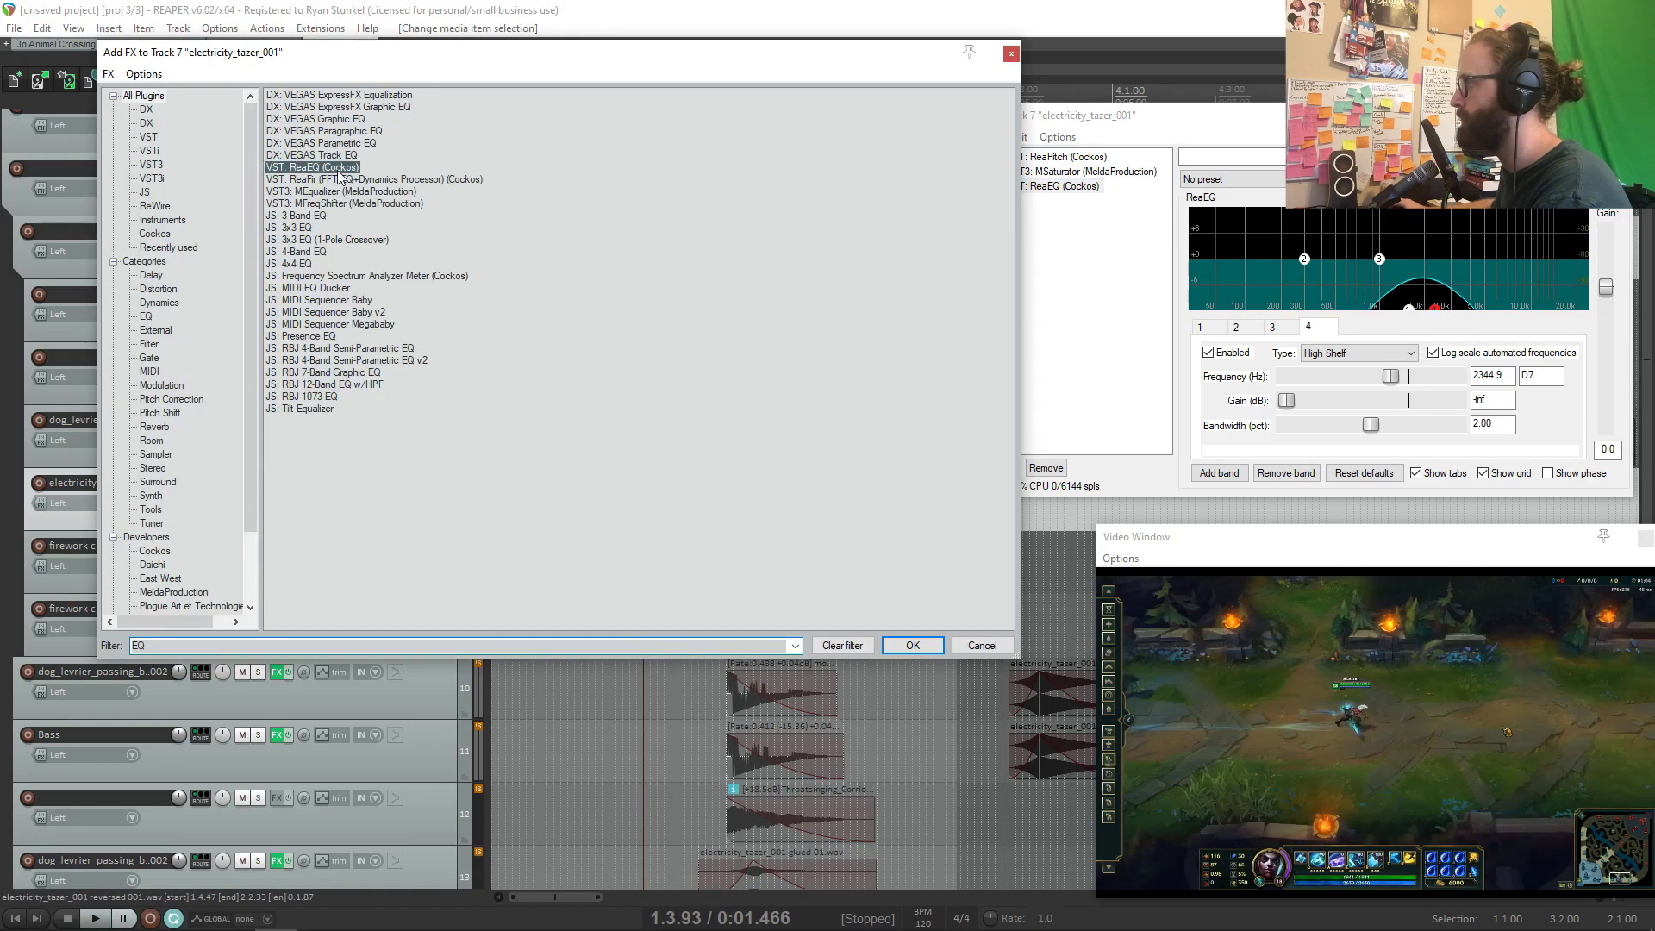
{"action": "double_click", "coordinate": [338, 171]}
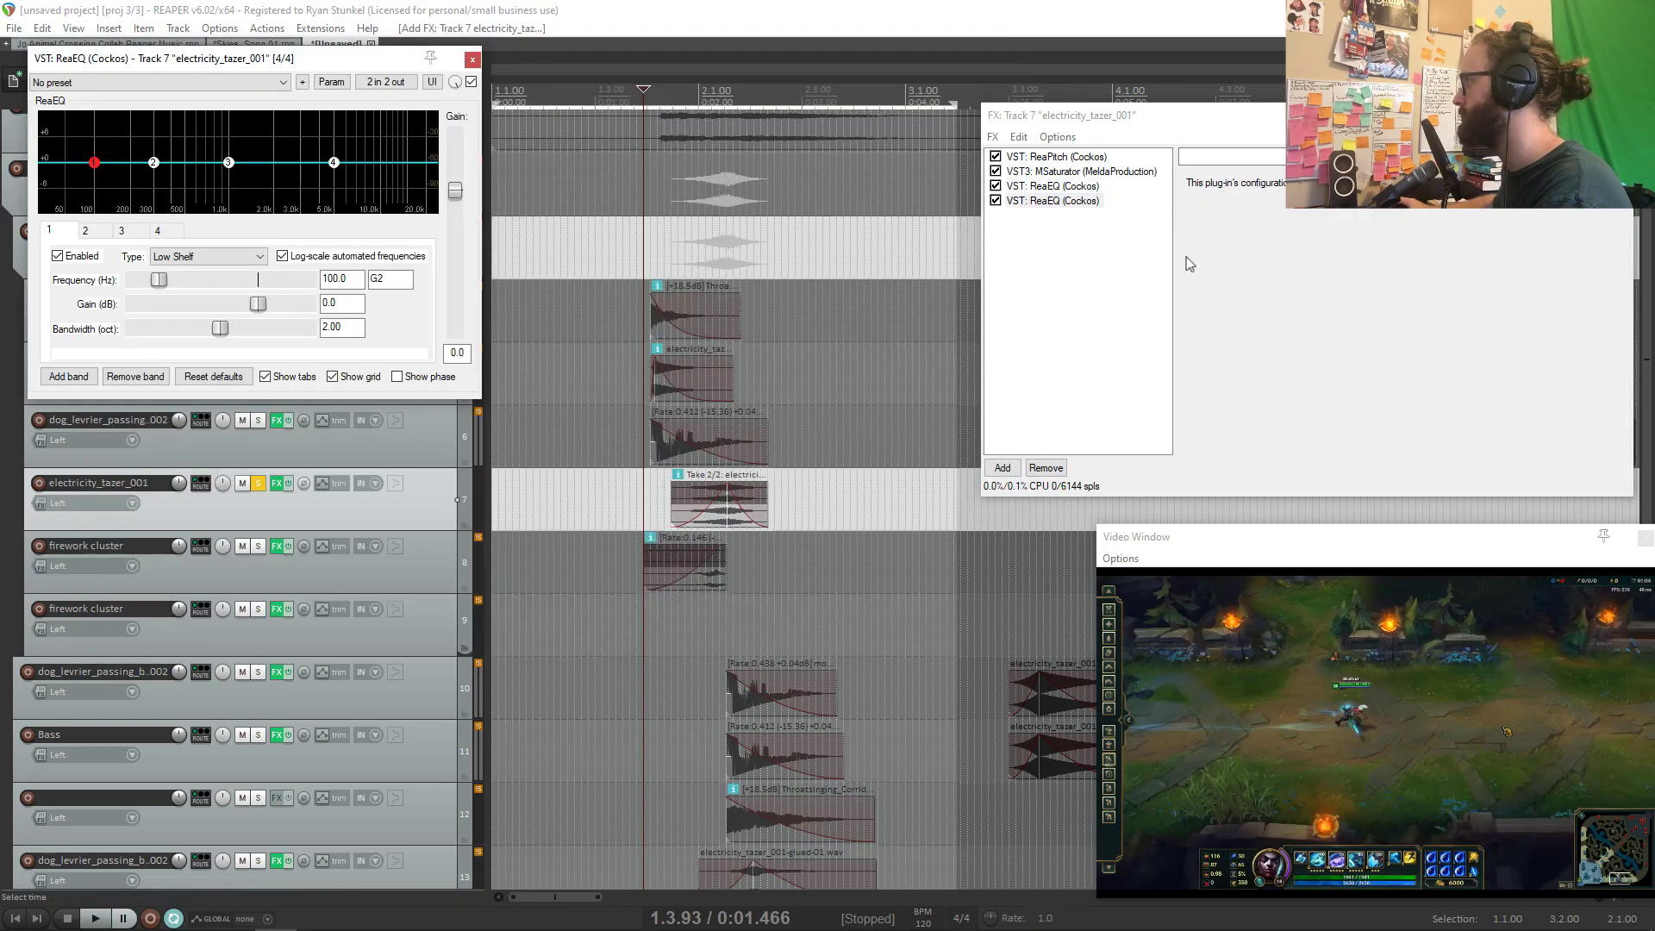
{"action": "left_click", "coordinate": [1064, 203]}
{"action": "left_click", "coordinate": [335, 164]}
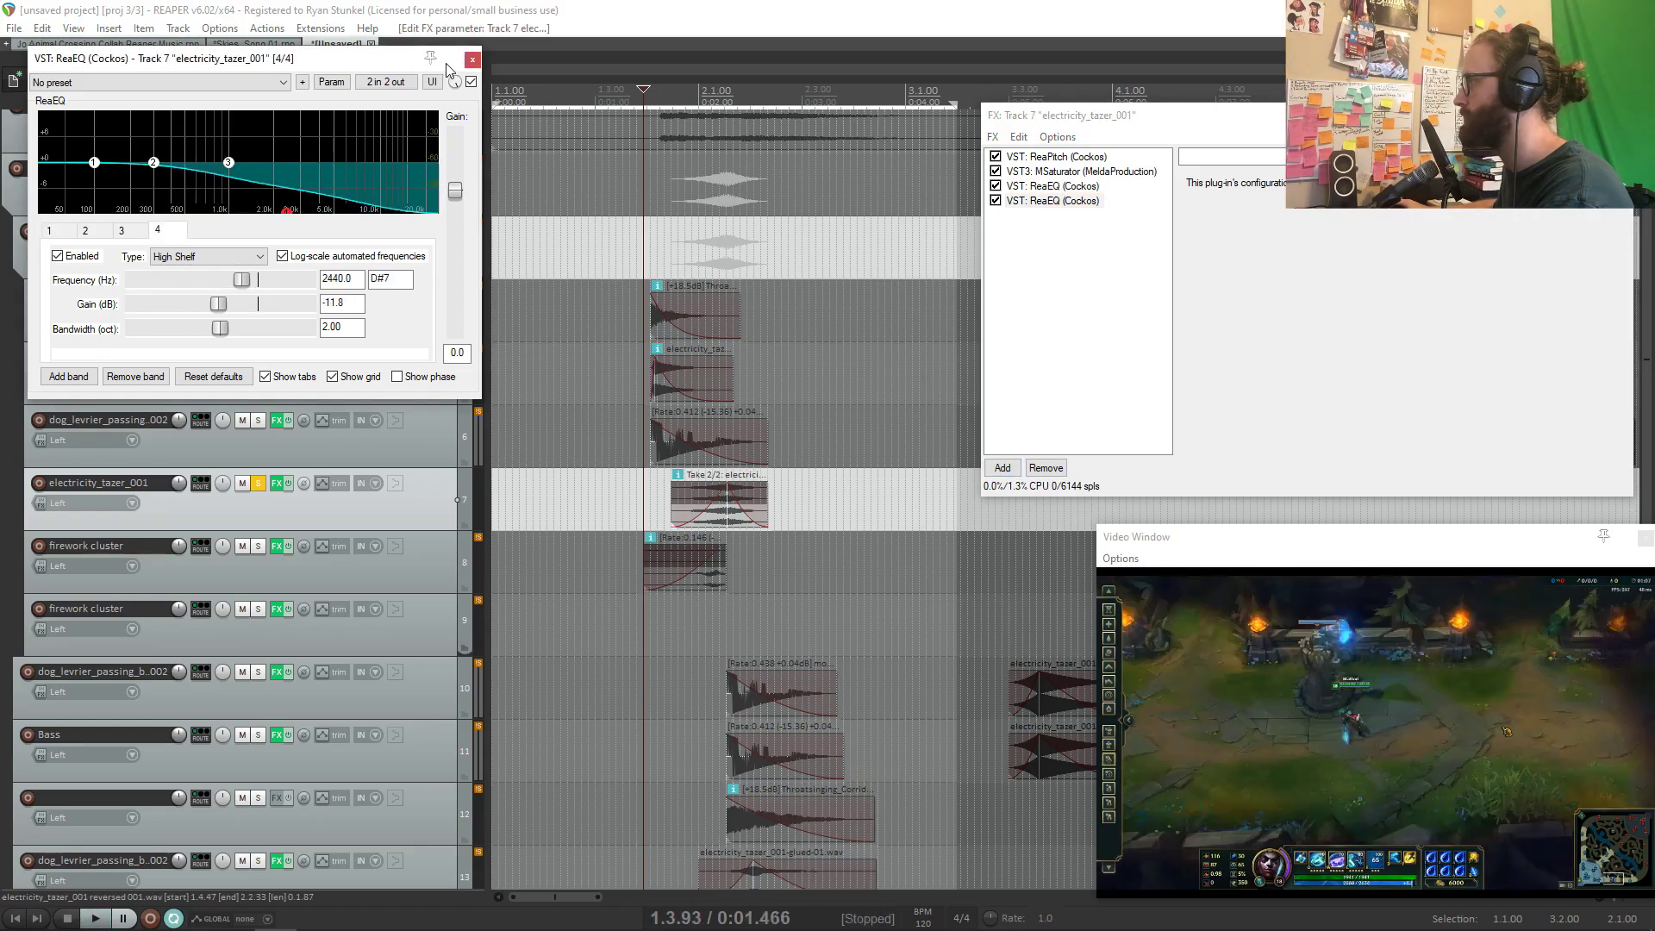
{"action": "left_click", "coordinate": [472, 59]}
{"action": "key", "text": "space"}
Step: Move the tazer track below the firework cluster tracks into a new folder track named Whoosh
{"action": "left_click_drag", "start_coordinate": [396, 505], "coordinate": [413, 643]}
{"action": "left_click", "coordinate": [421, 577]}
{"action": "double_click", "coordinate": [85, 611]}
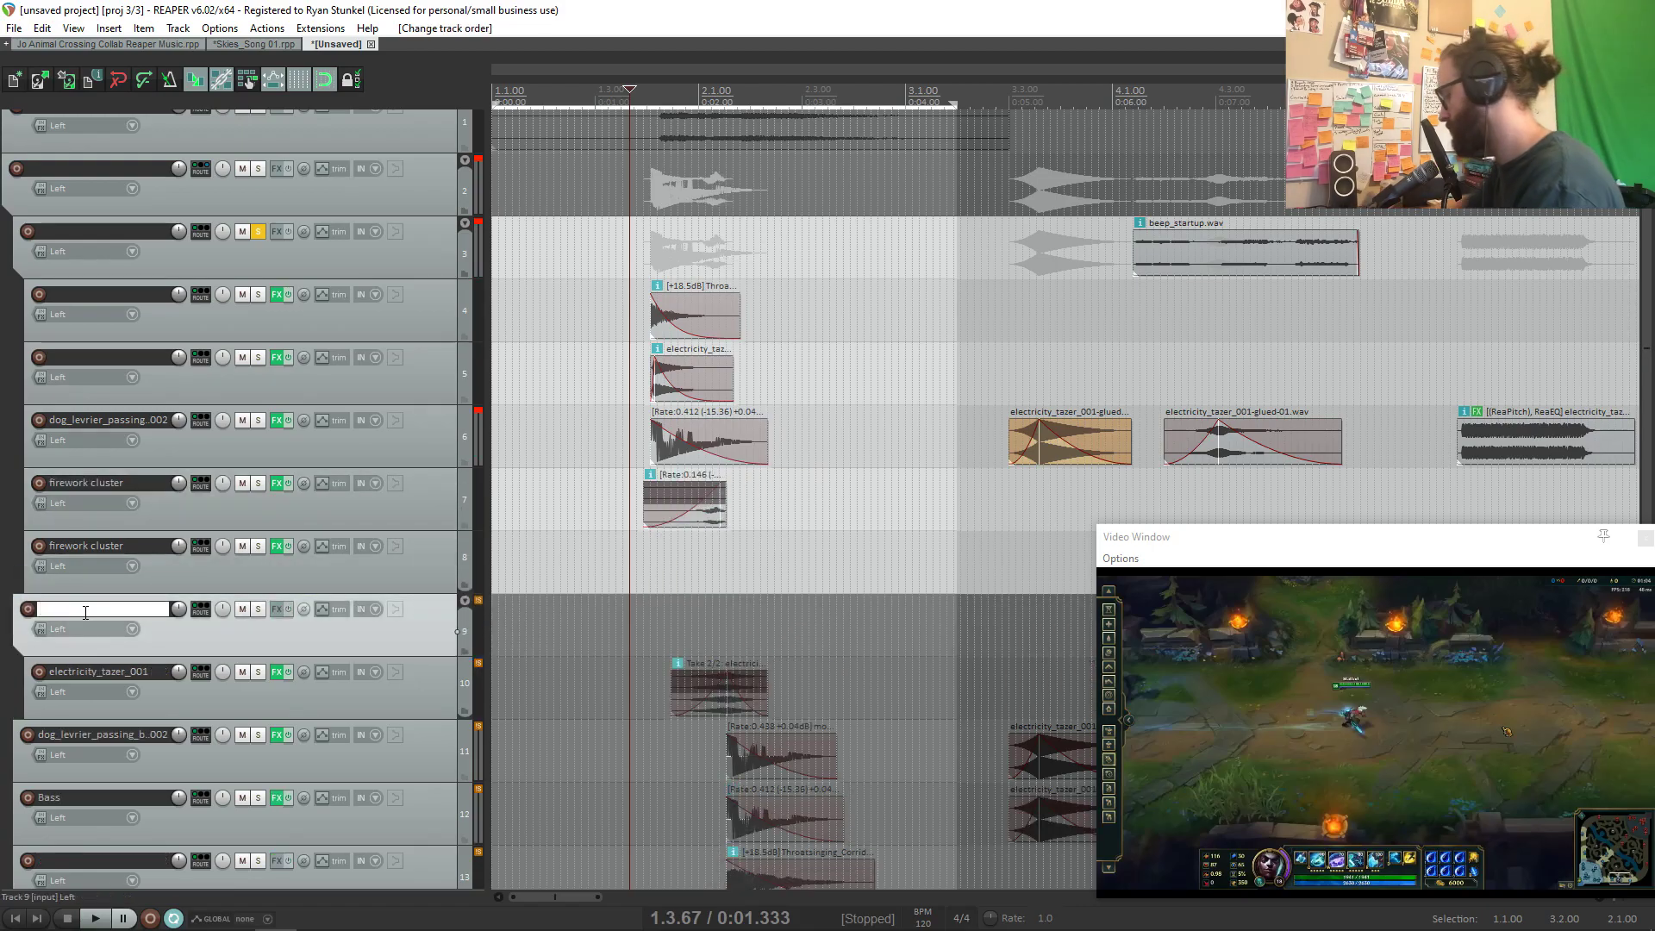
{"action": "type", "text": "Whoosh"}
{"action": "key", "text": "Return"}
Step: Name the folder on track 3 Start
{"action": "double_click", "coordinate": [138, 231]}
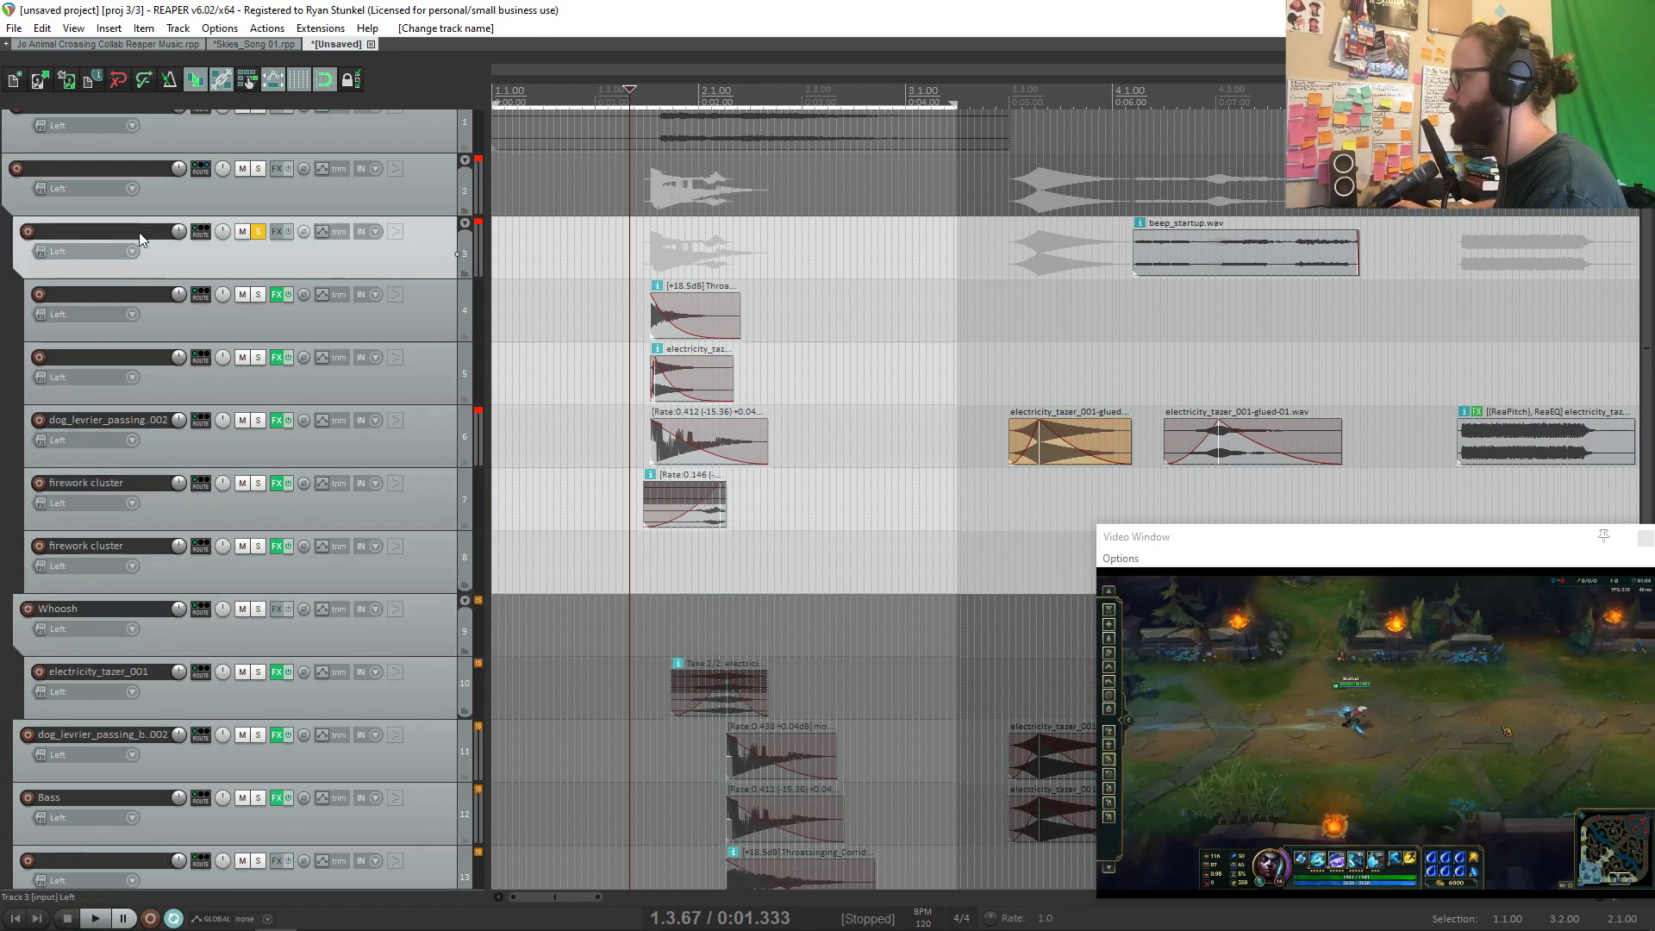
{"action": "type", "text": "Start"}
{"action": "key", "text": "Return"}
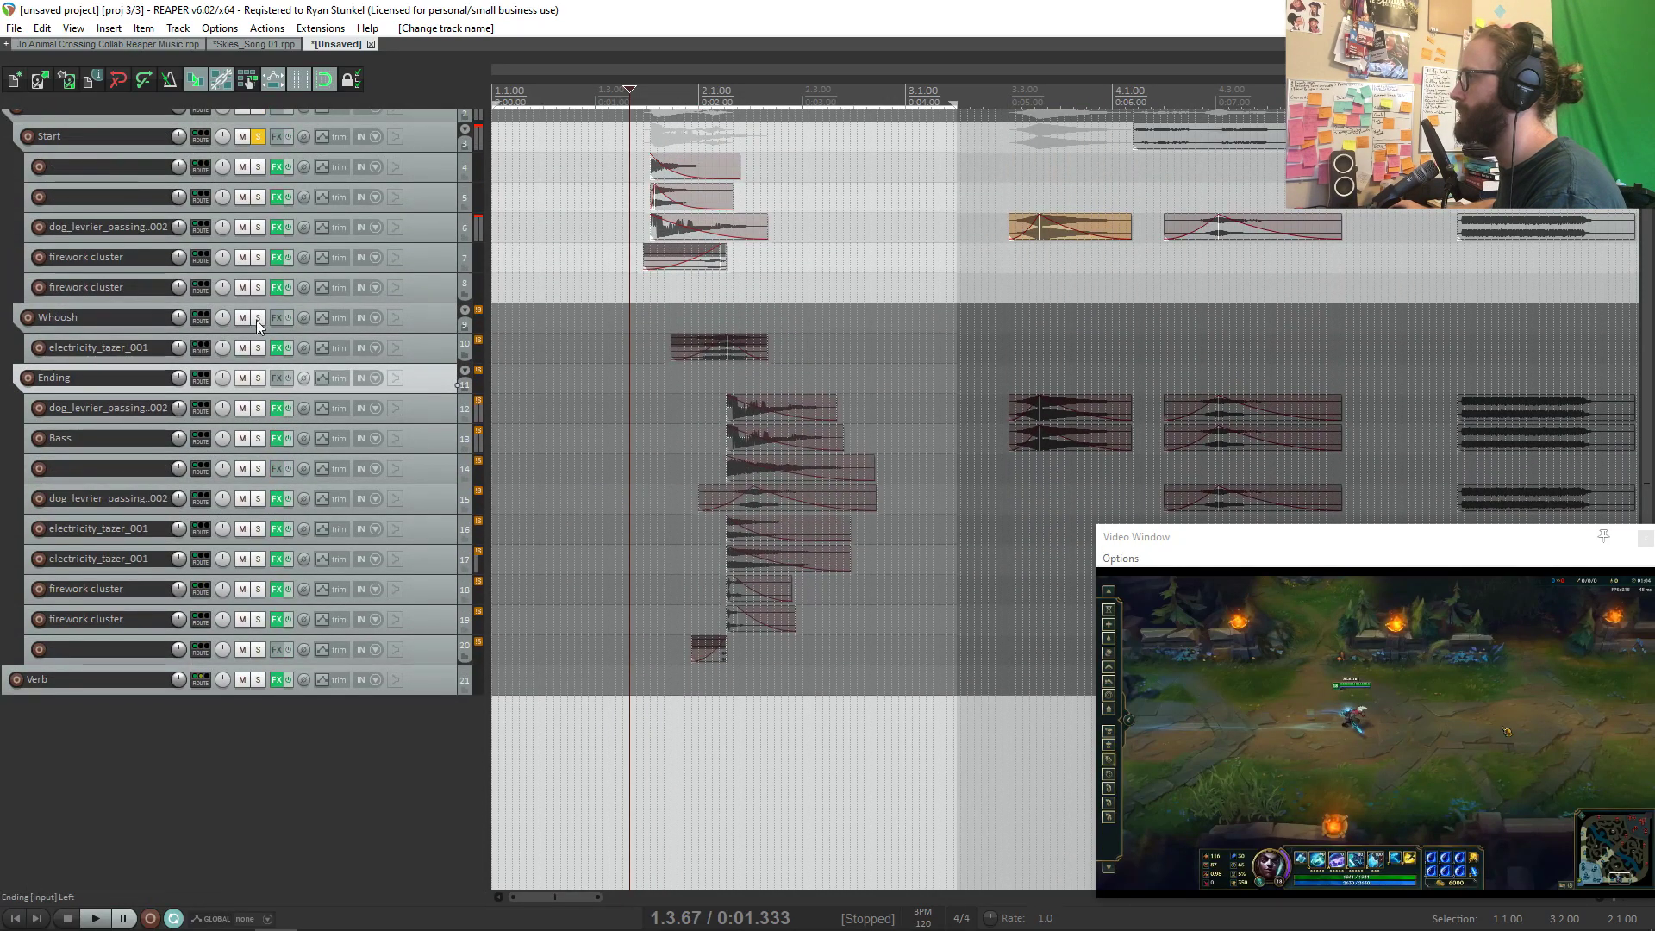
Step: Solo the Whoosh folder together with Start and extend the end of the tazer clip on track 10 during playback
{"action": "left_click", "coordinate": [258, 319]}
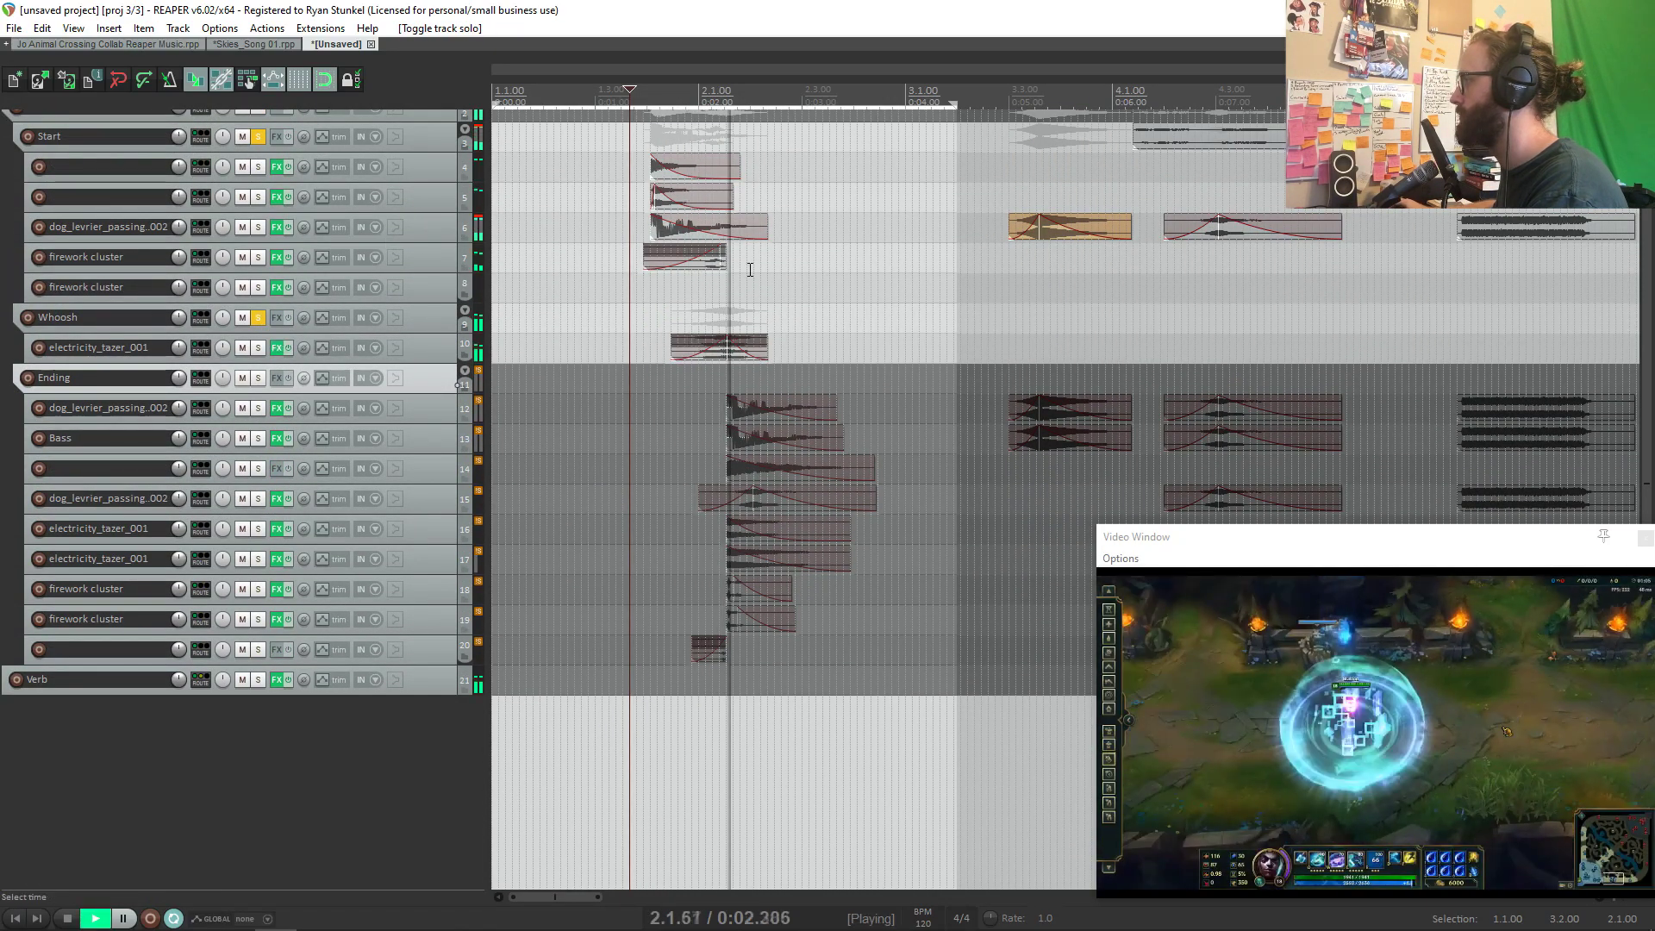
{"action": "mouse_move", "coordinate": [766, 347]}
{"action": "left_mouse_down"}
{"action": "mouse_move", "coordinate": [854, 348]}
{"action": "mouse_move", "coordinate": [799, 351]}
{"action": "left_mouse_up"}
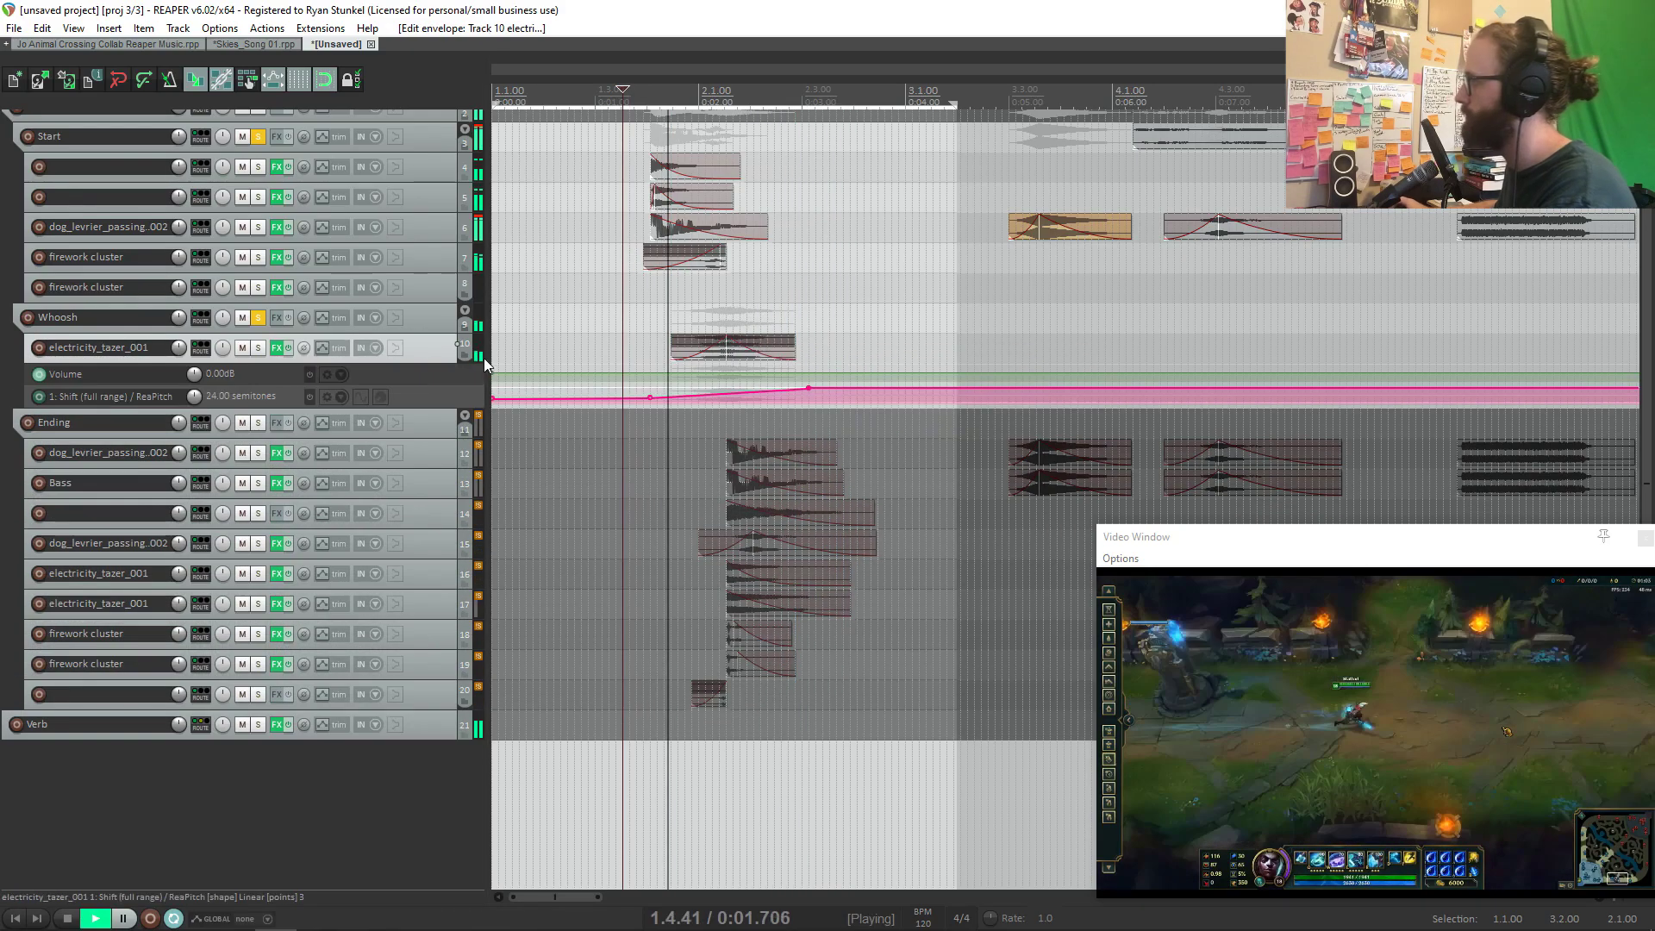
{"action": "key", "text": "space"}
{"action": "scroll", "coordinate": [734, 333], "scroll_direction": "up", "scroll_amount": 3}
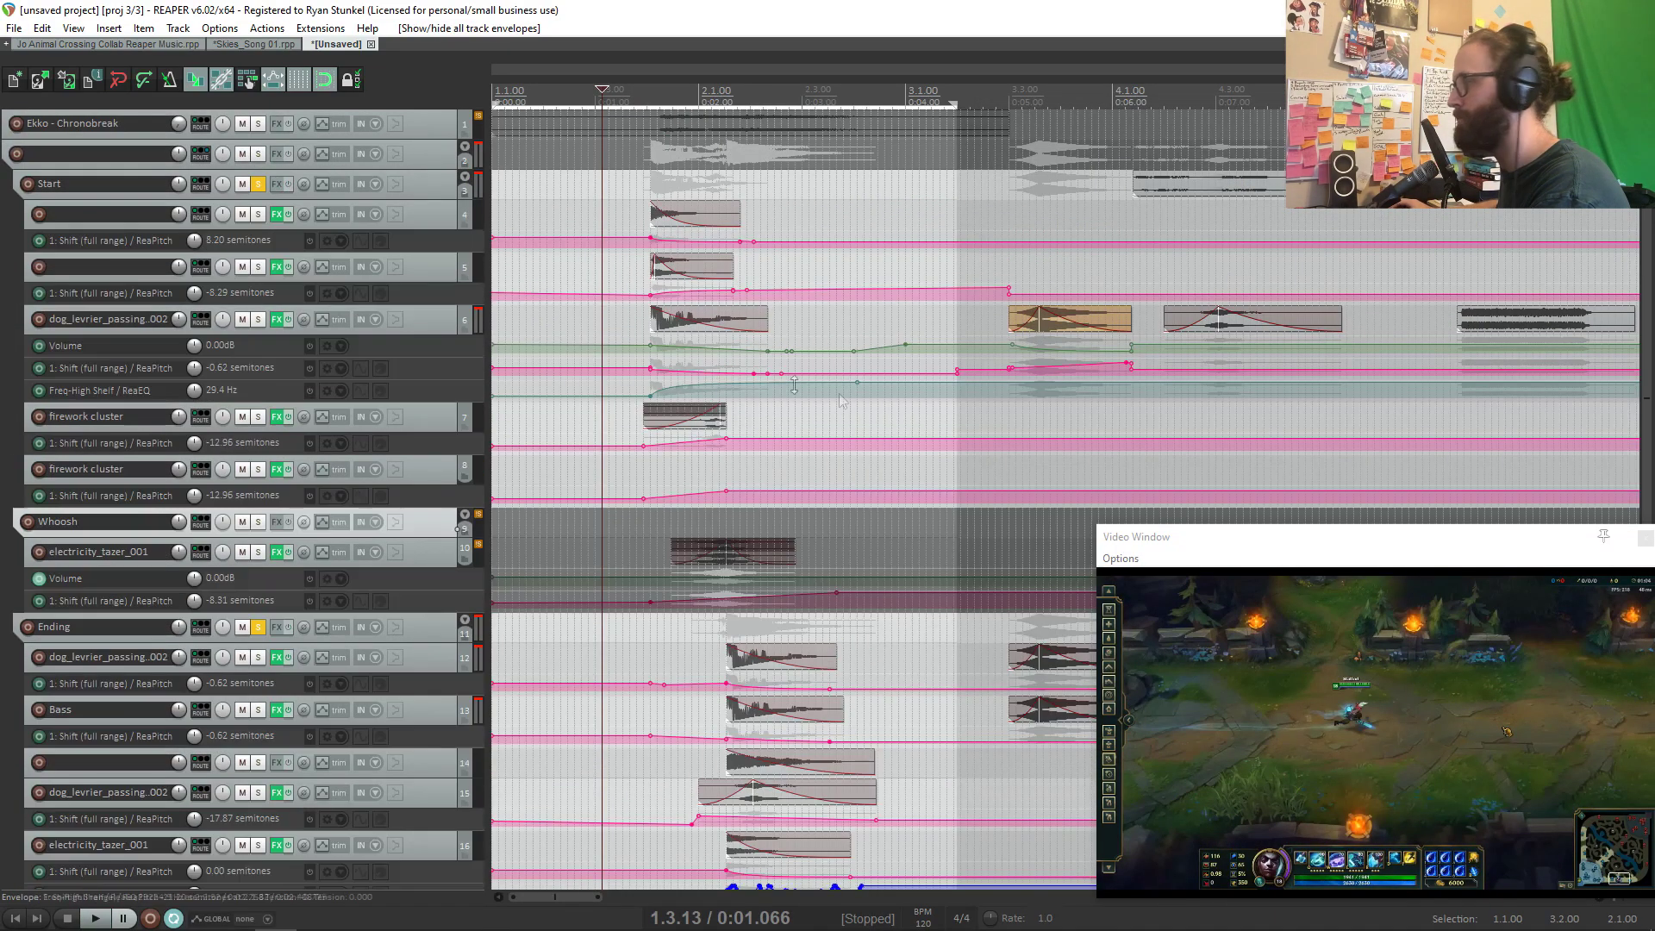
Step: Hide all track envelopes and play the Start and Ending folders together from just before the first impact
{"action": "key", "text": "v"}
{"action": "left_click", "coordinate": [657, 451]}
{"action": "key", "text": "space"}
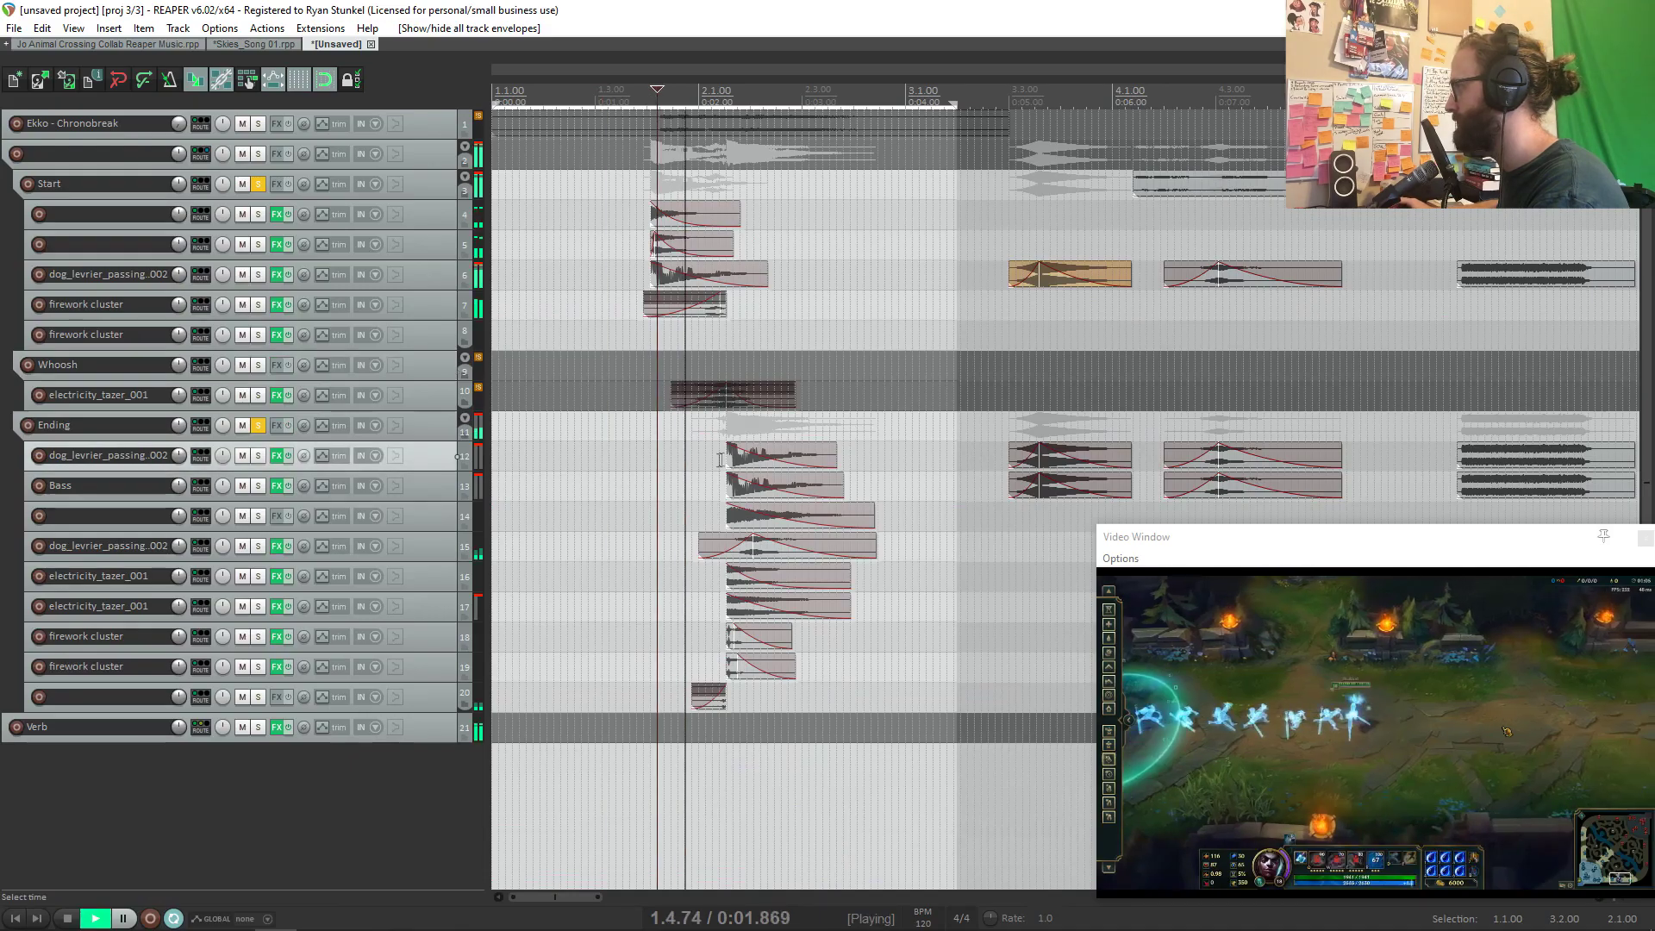
{"action": "key", "text": "space"}
{"action": "scroll", "coordinate": [670, 523], "scroll_direction": "down", "scroll_amount": 5}
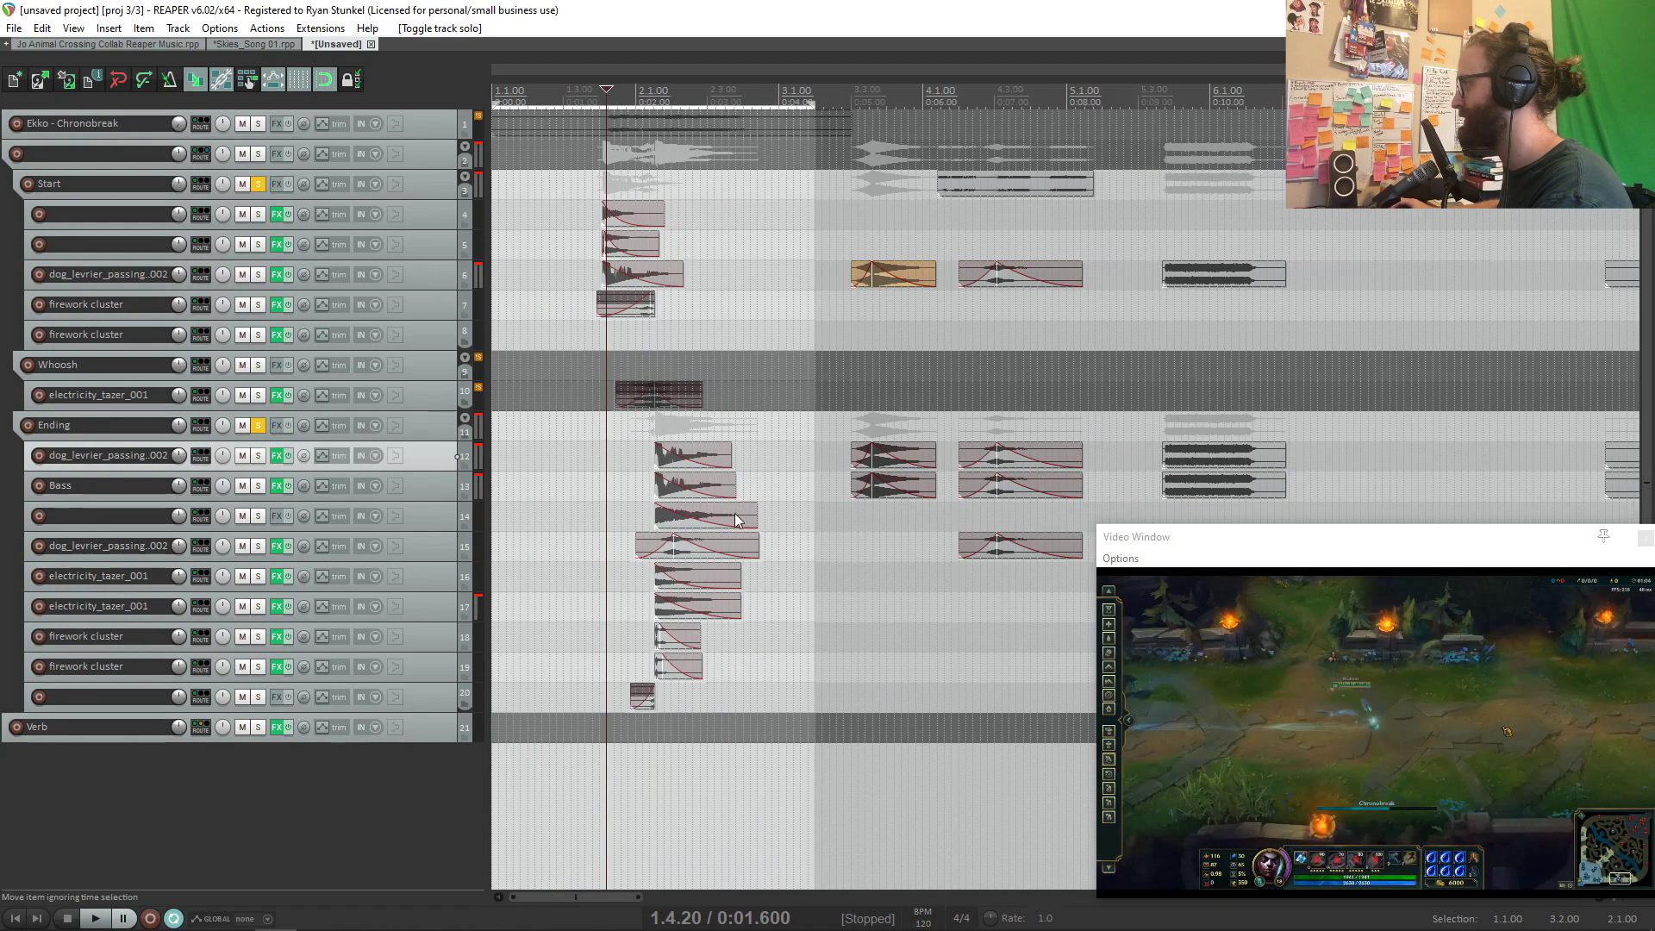
Step: Move the throat-singing clip on track 14 out of the ending to about bar 7 and play the ending without it
{"action": "left_click_drag", "start_coordinate": [668, 518], "coordinate": [1152, 528]}
{"action": "left_click", "coordinate": [599, 516]}
{"action": "scroll", "coordinate": [638, 483], "scroll_direction": "up", "scroll_amount": 4}
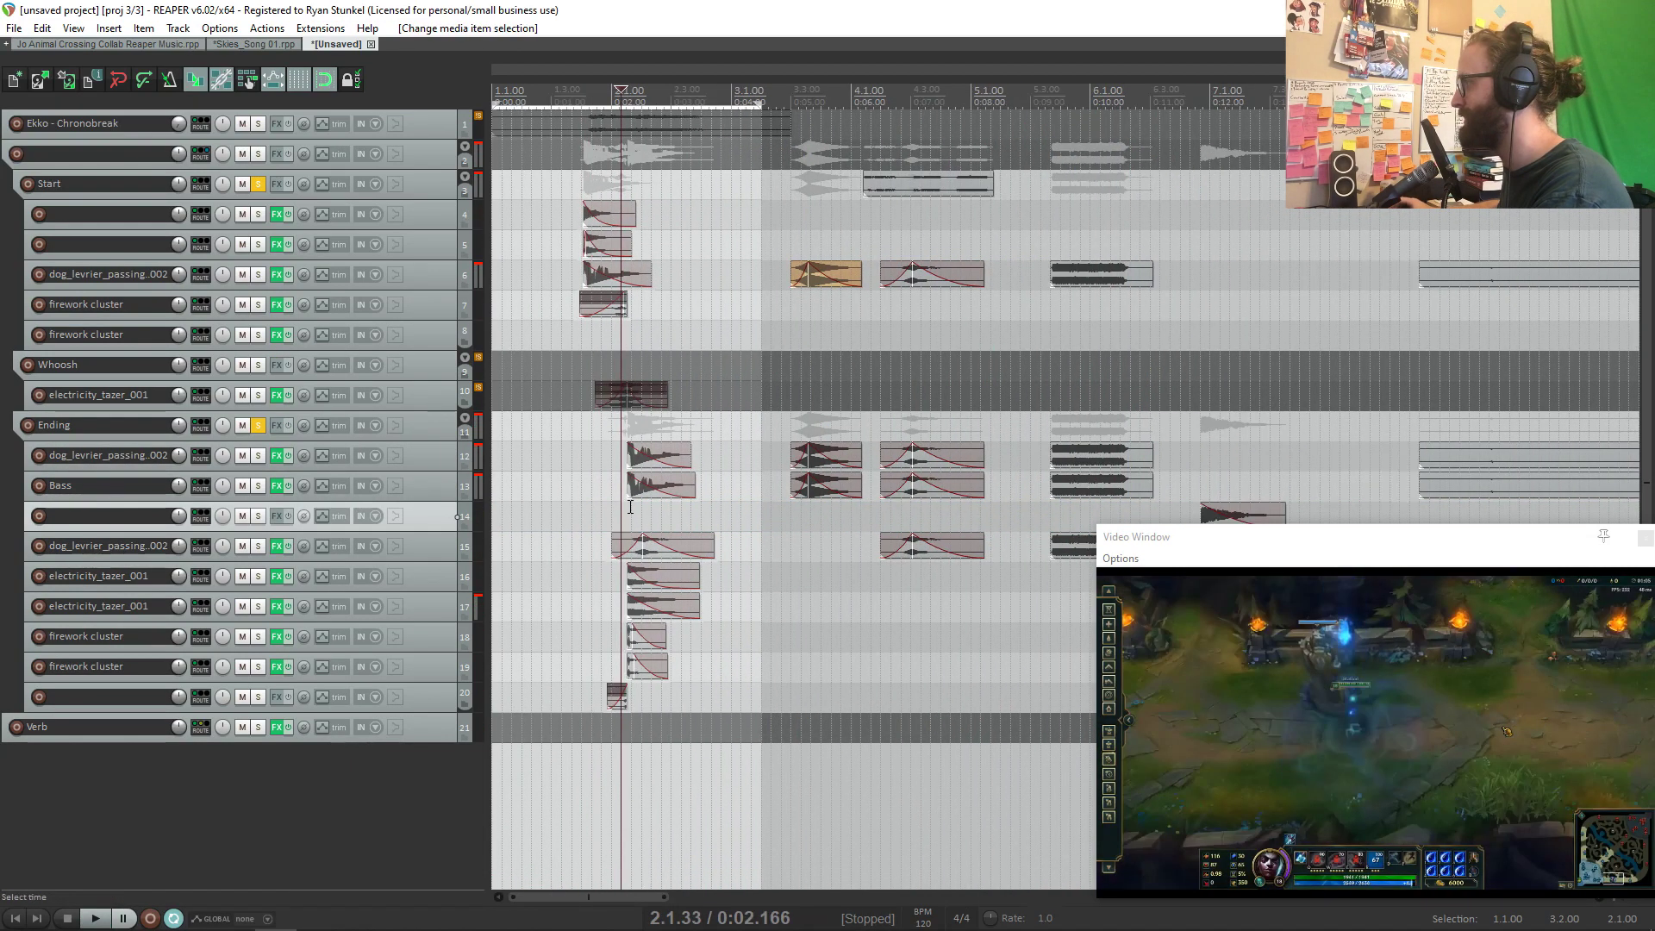
{"action": "left_click", "coordinate": [666, 446]}
{"action": "key", "text": "space"}
{"action": "key", "text": "space"}
Step: Solo track 15, play its tazer clip, and move the clip out of the ending to beyond bar 7
{"action": "left_click", "coordinate": [808, 540]}
{"action": "scroll", "coordinate": [809, 541], "scroll_direction": "down", "scroll_amount": 3}
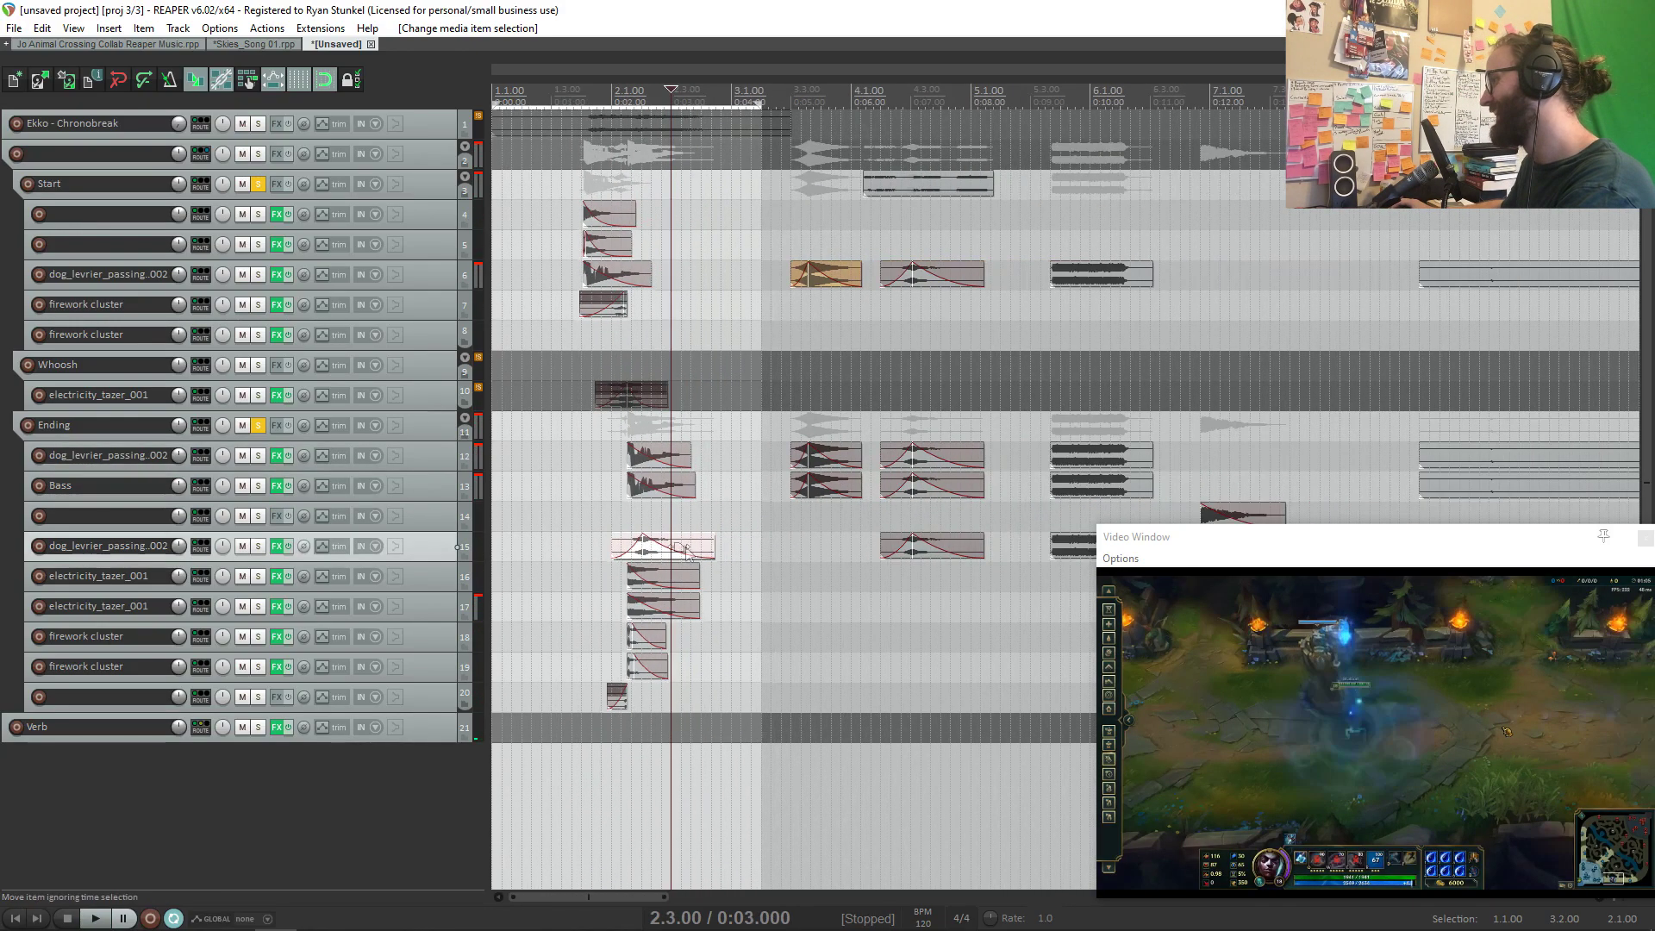
{"action": "left_click", "coordinate": [258, 545]}
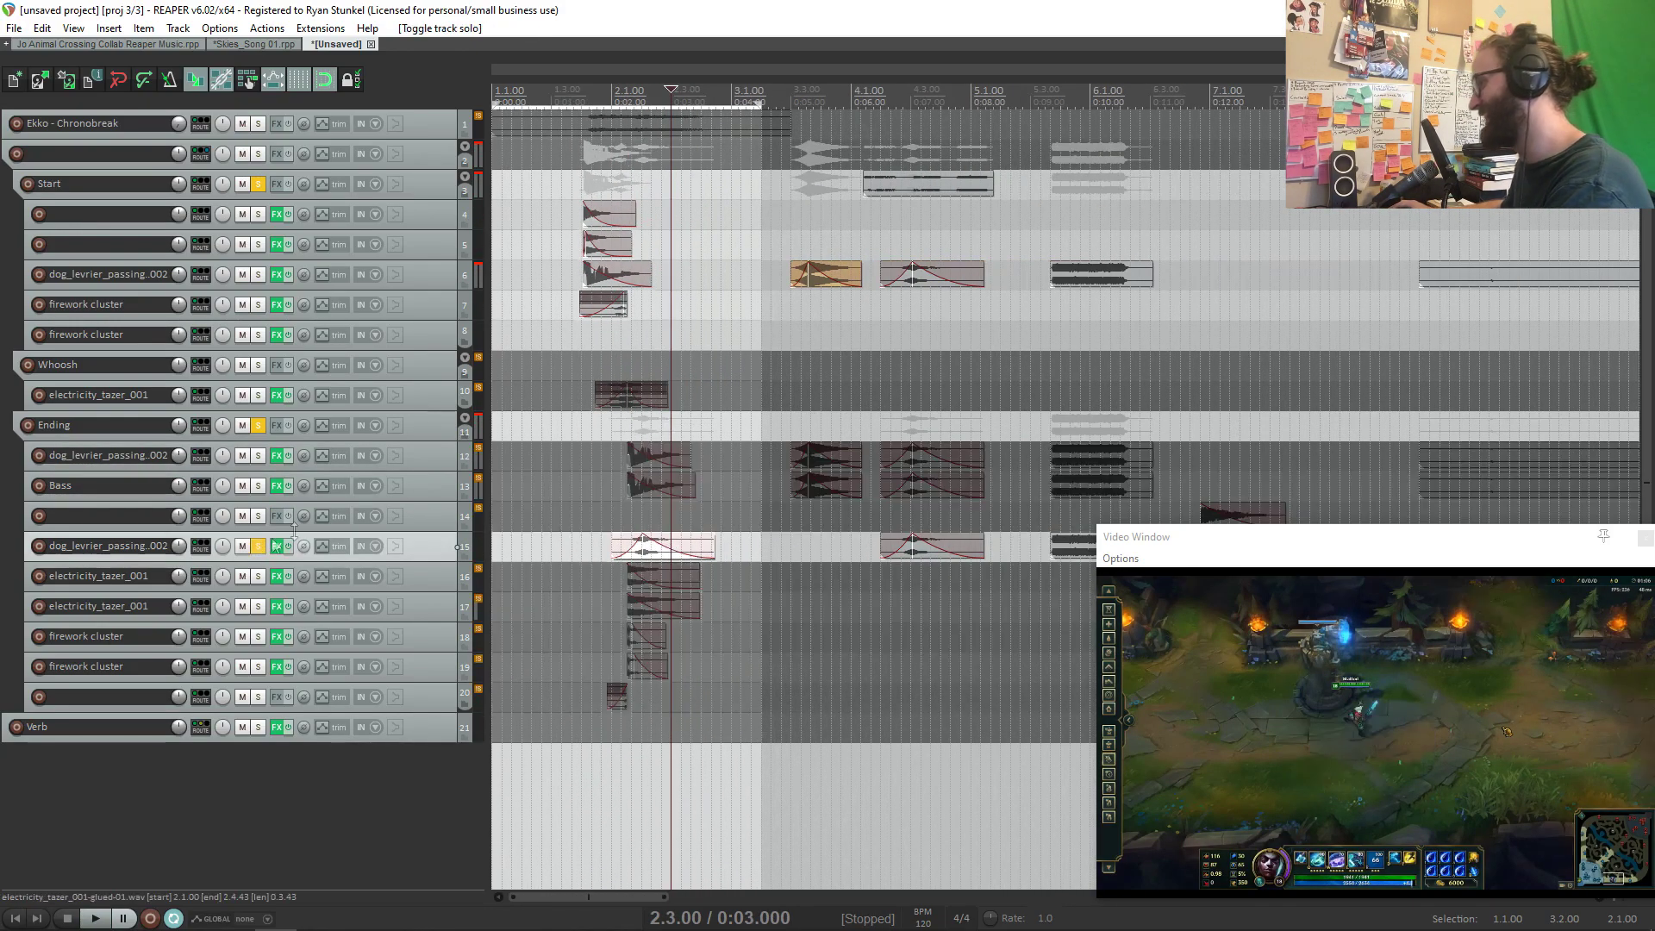
{"action": "left_click", "coordinate": [601, 511]}
{"action": "key", "text": "space"}
{"action": "key", "text": "space"}
{"action": "scroll", "coordinate": [655, 533], "scroll_direction": "down", "scroll_amount": 6}
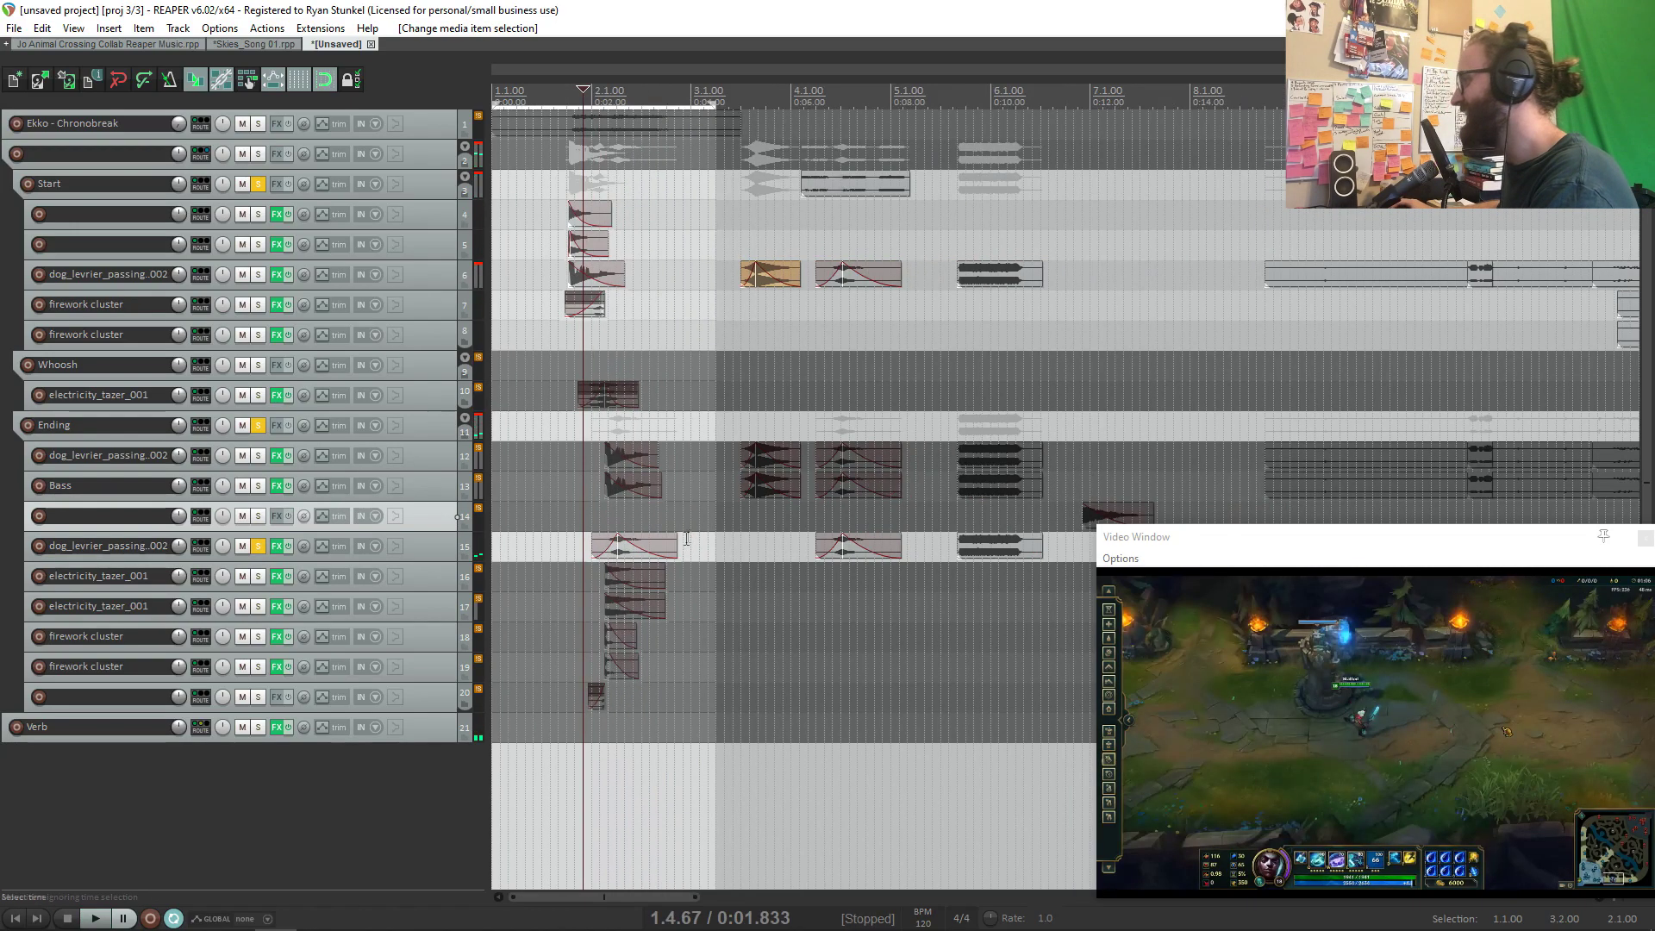
{"action": "left_click_drag", "start_coordinate": [557, 547], "coordinate": [784, 547]}
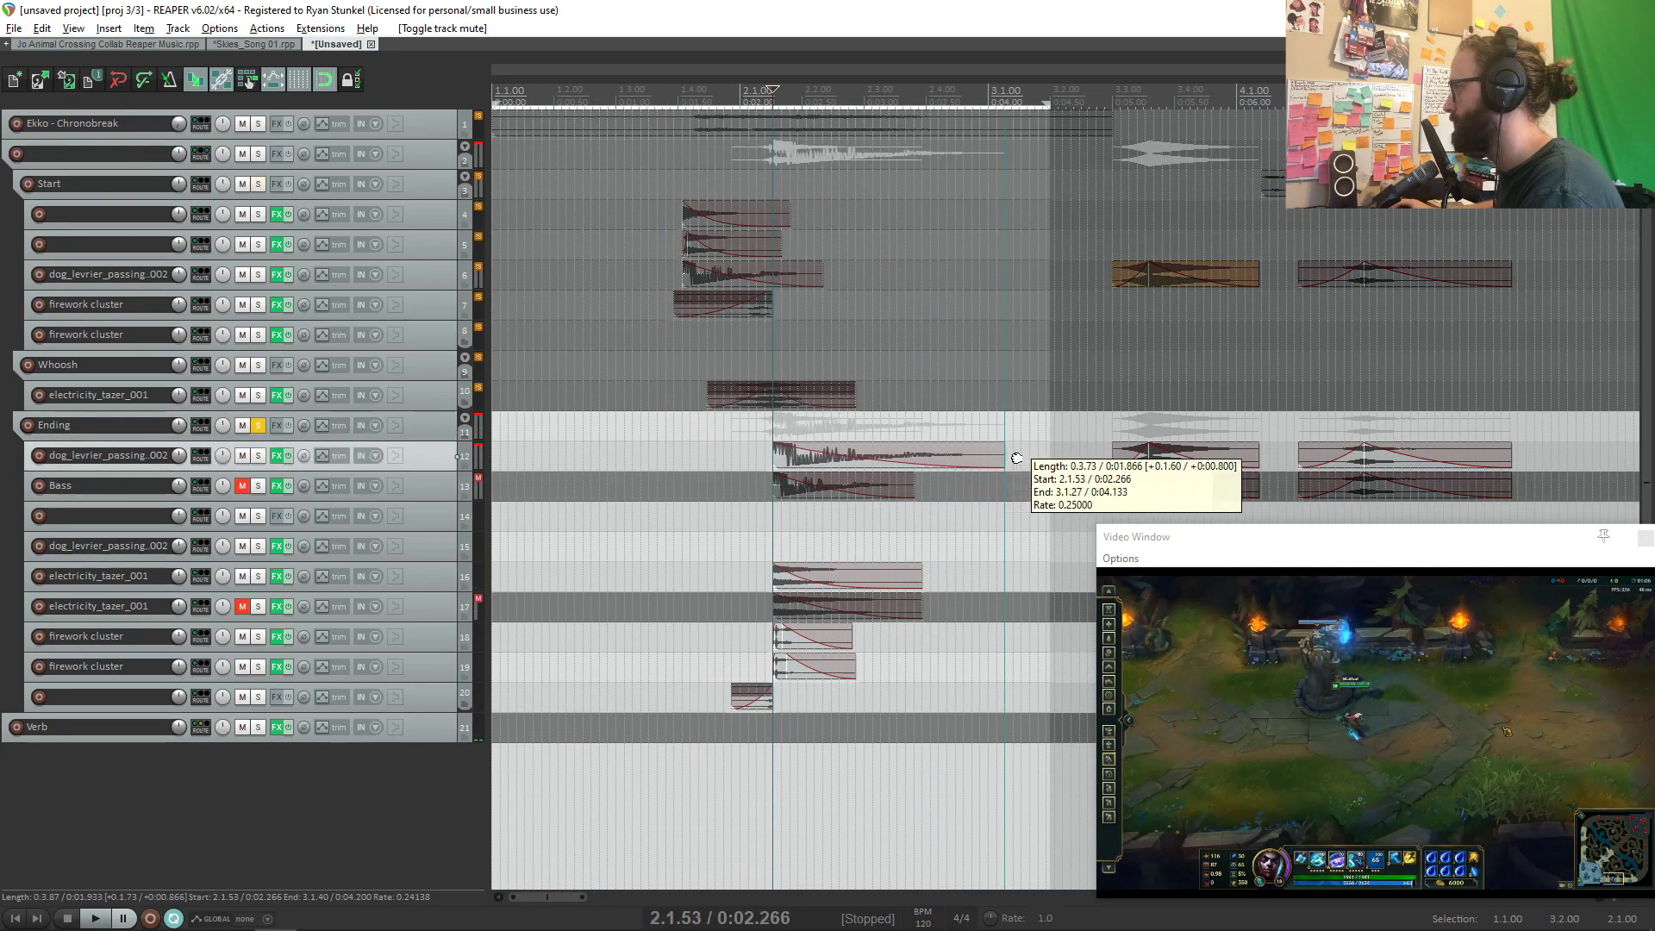
Step: Stretch the chirp clip on track 12 to about 2 seconds, change its item properties and play the ending
{"action": "left_click_drag", "start_coordinate": [1020, 456], "coordinate": [1027, 456]}
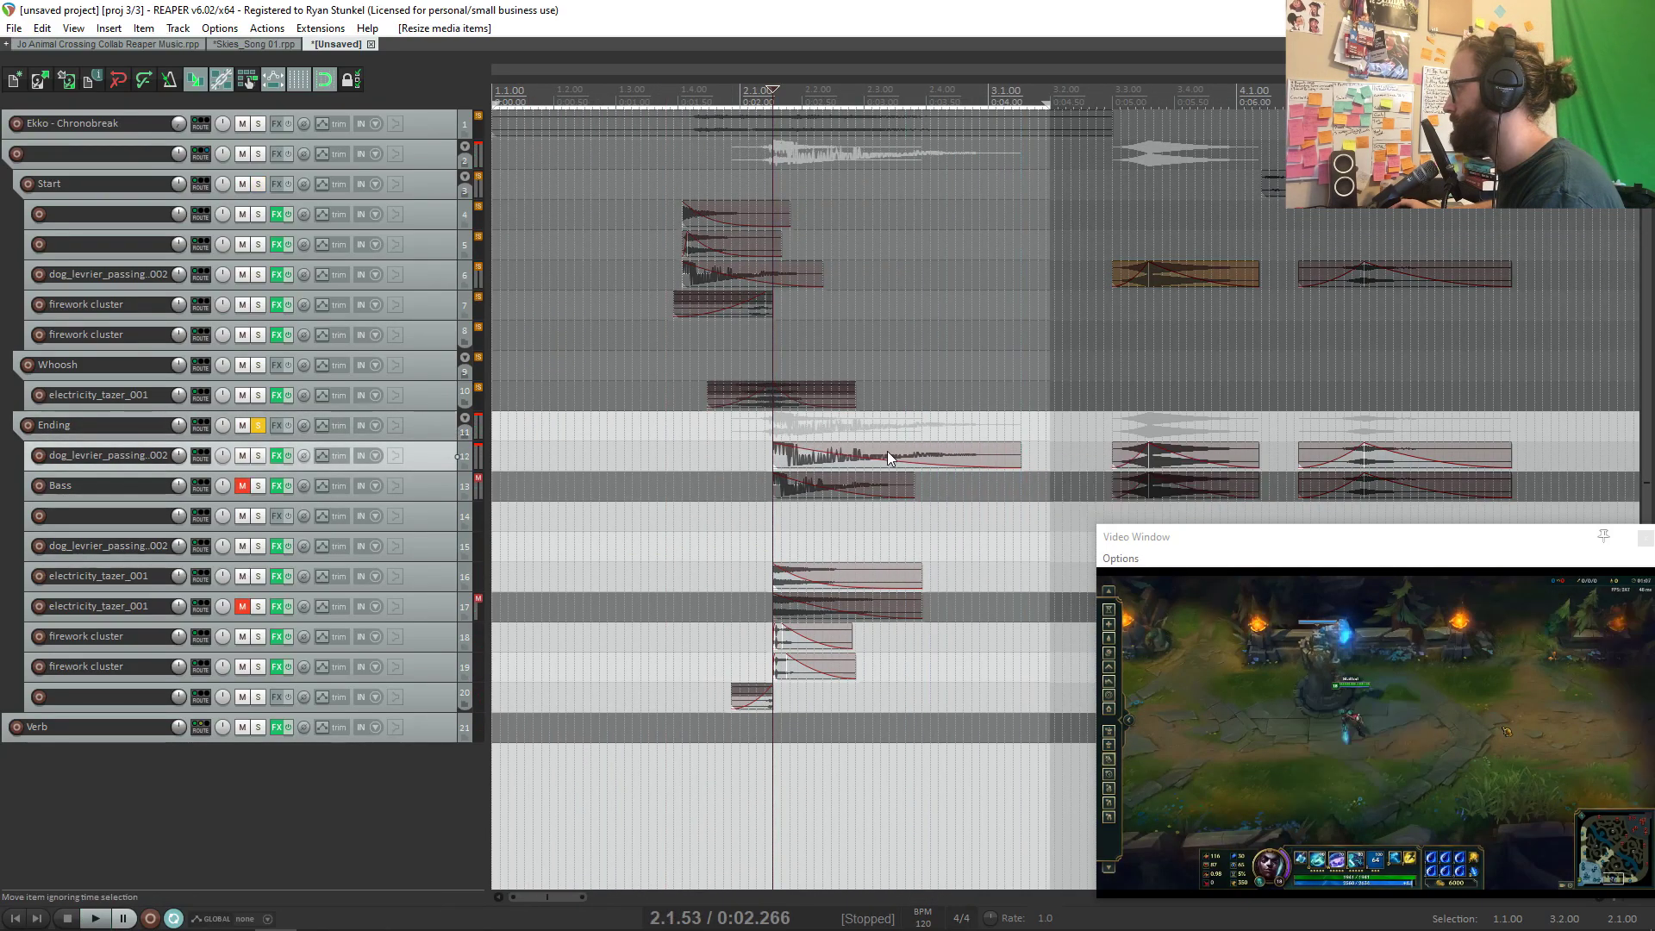
{"action": "left_click", "coordinate": [889, 453]}
{"action": "double_click", "coordinate": [889, 455]}
{"action": "left_click", "coordinate": [724, 625]}
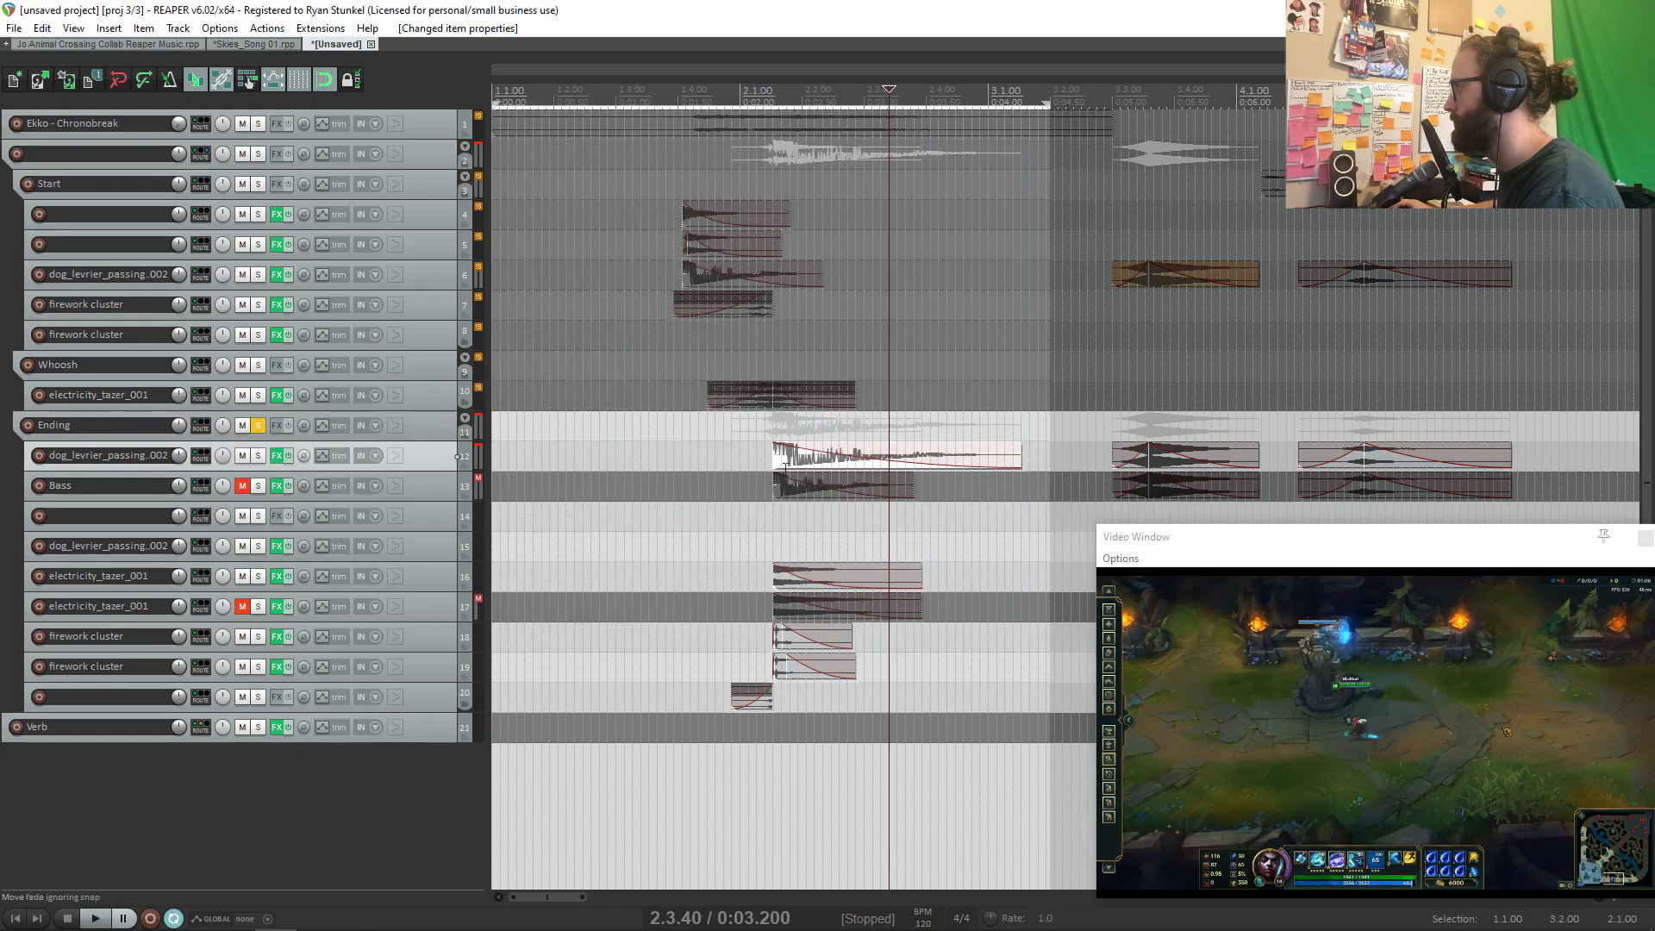
{"action": "left_click", "coordinate": [764, 431]}
{"action": "key", "text": "space"}
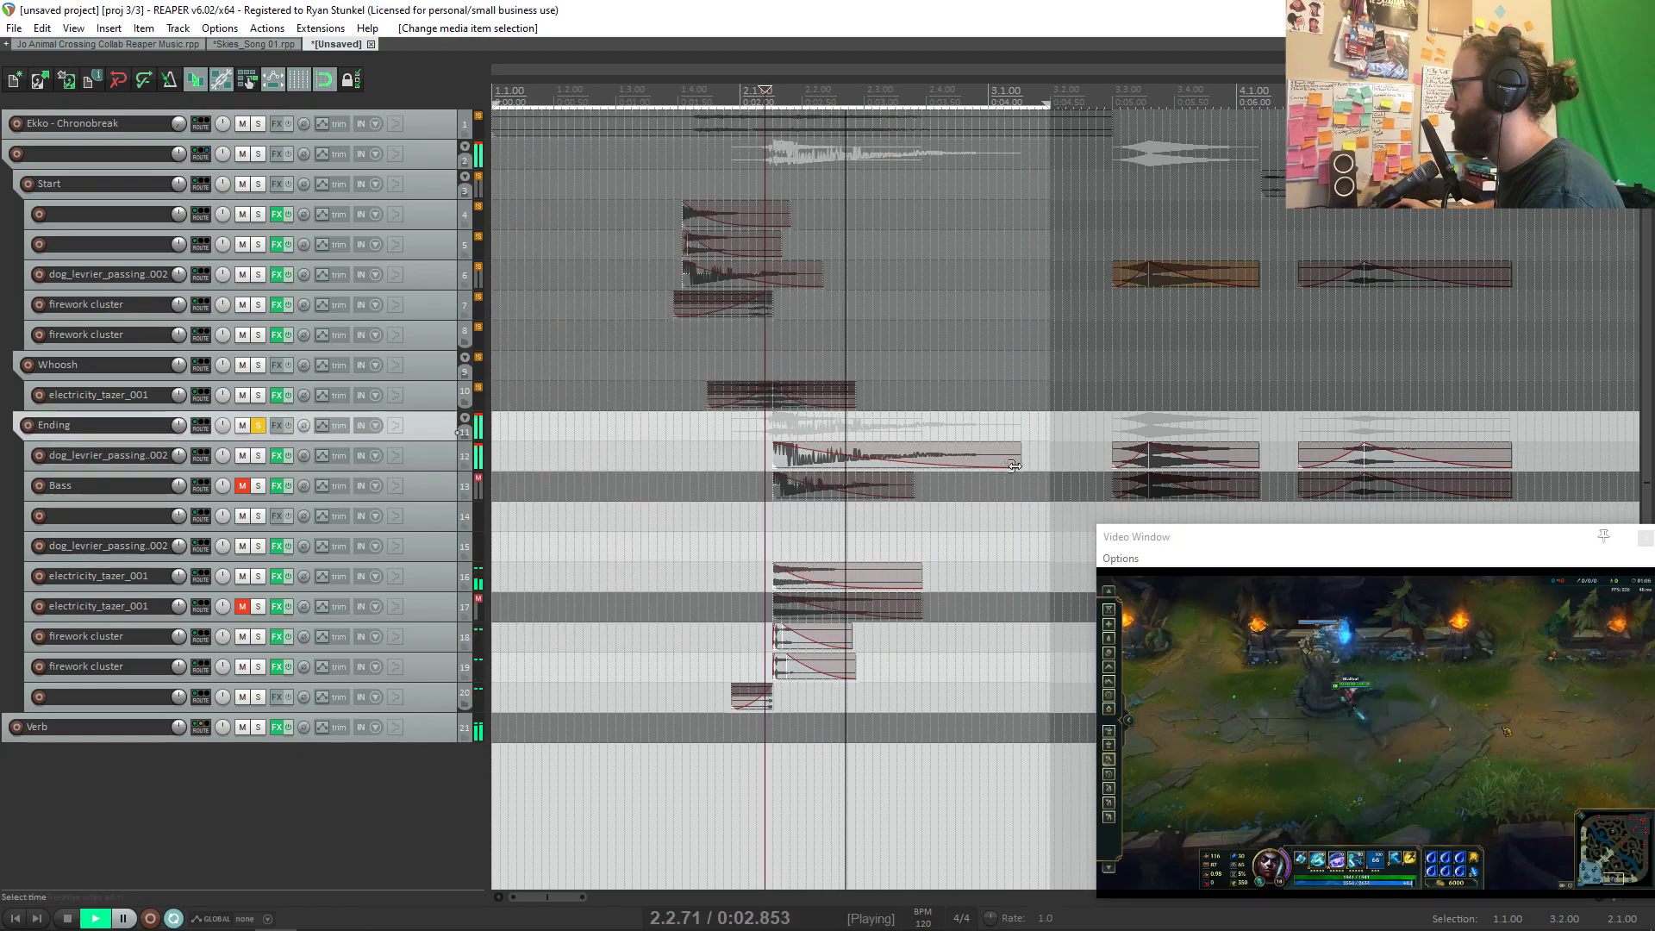
Step: Solo the Start and Whoosh folders alongside Ending and play the three folders together
{"action": "right_click", "coordinate": [875, 462]}
{"action": "left_click", "coordinate": [922, 557]}
{"action": "left_click", "coordinate": [262, 188]}
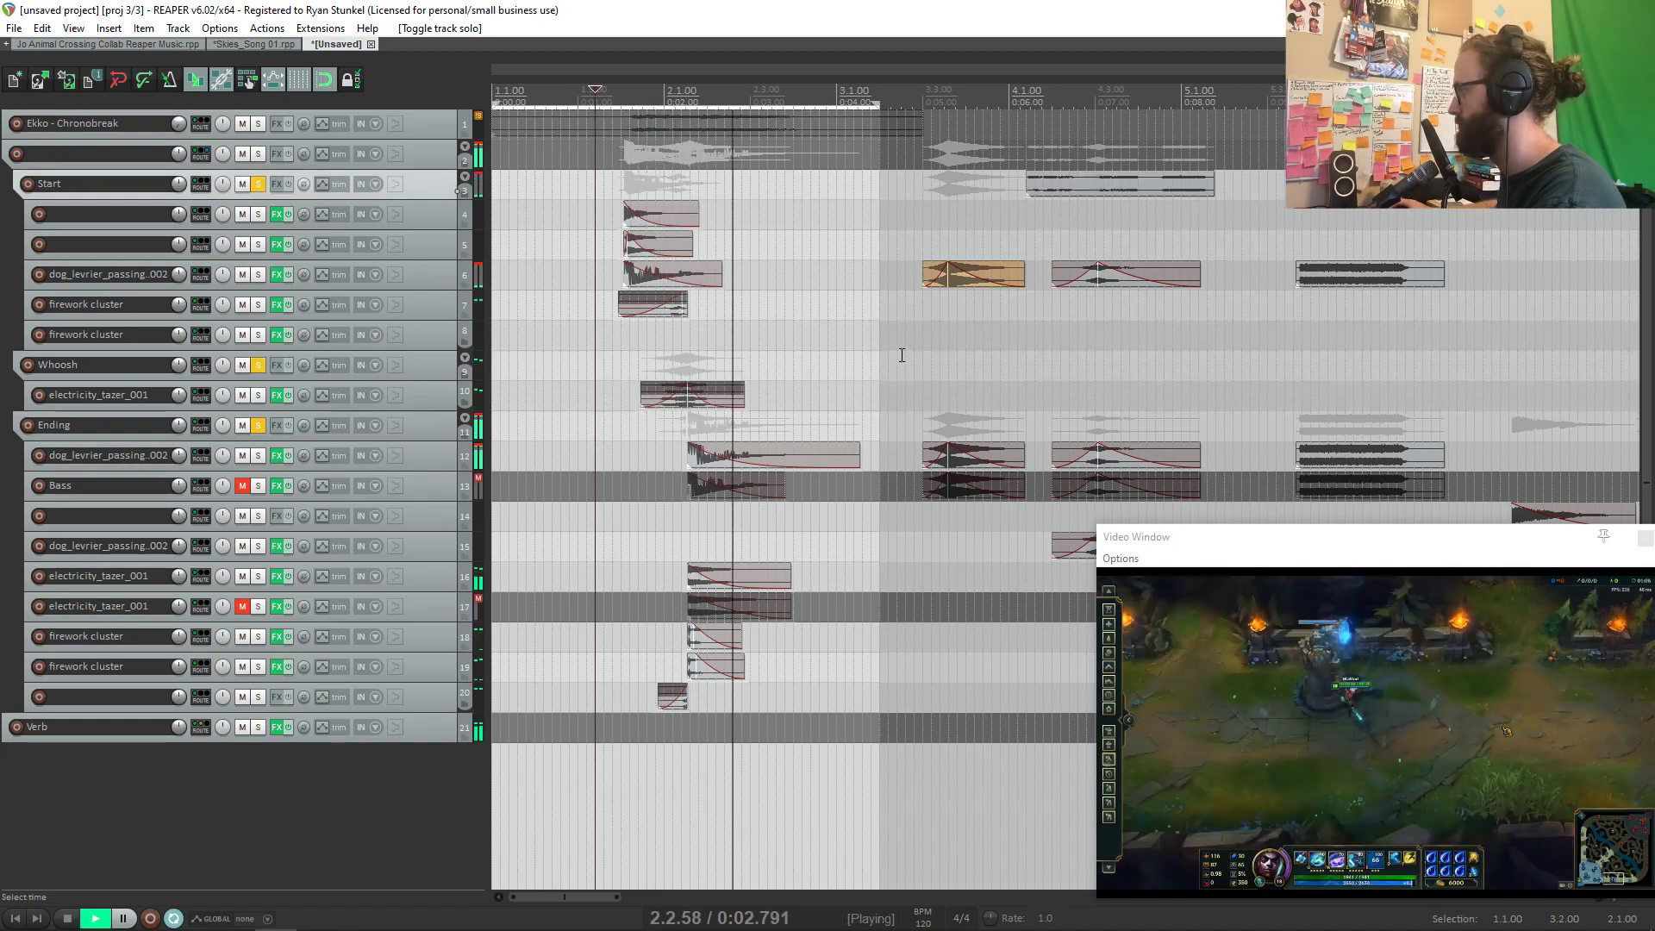
{"action": "key", "text": "space"}
{"action": "scroll", "coordinate": [794, 399], "scroll_direction": "down", "scroll_amount": 2}
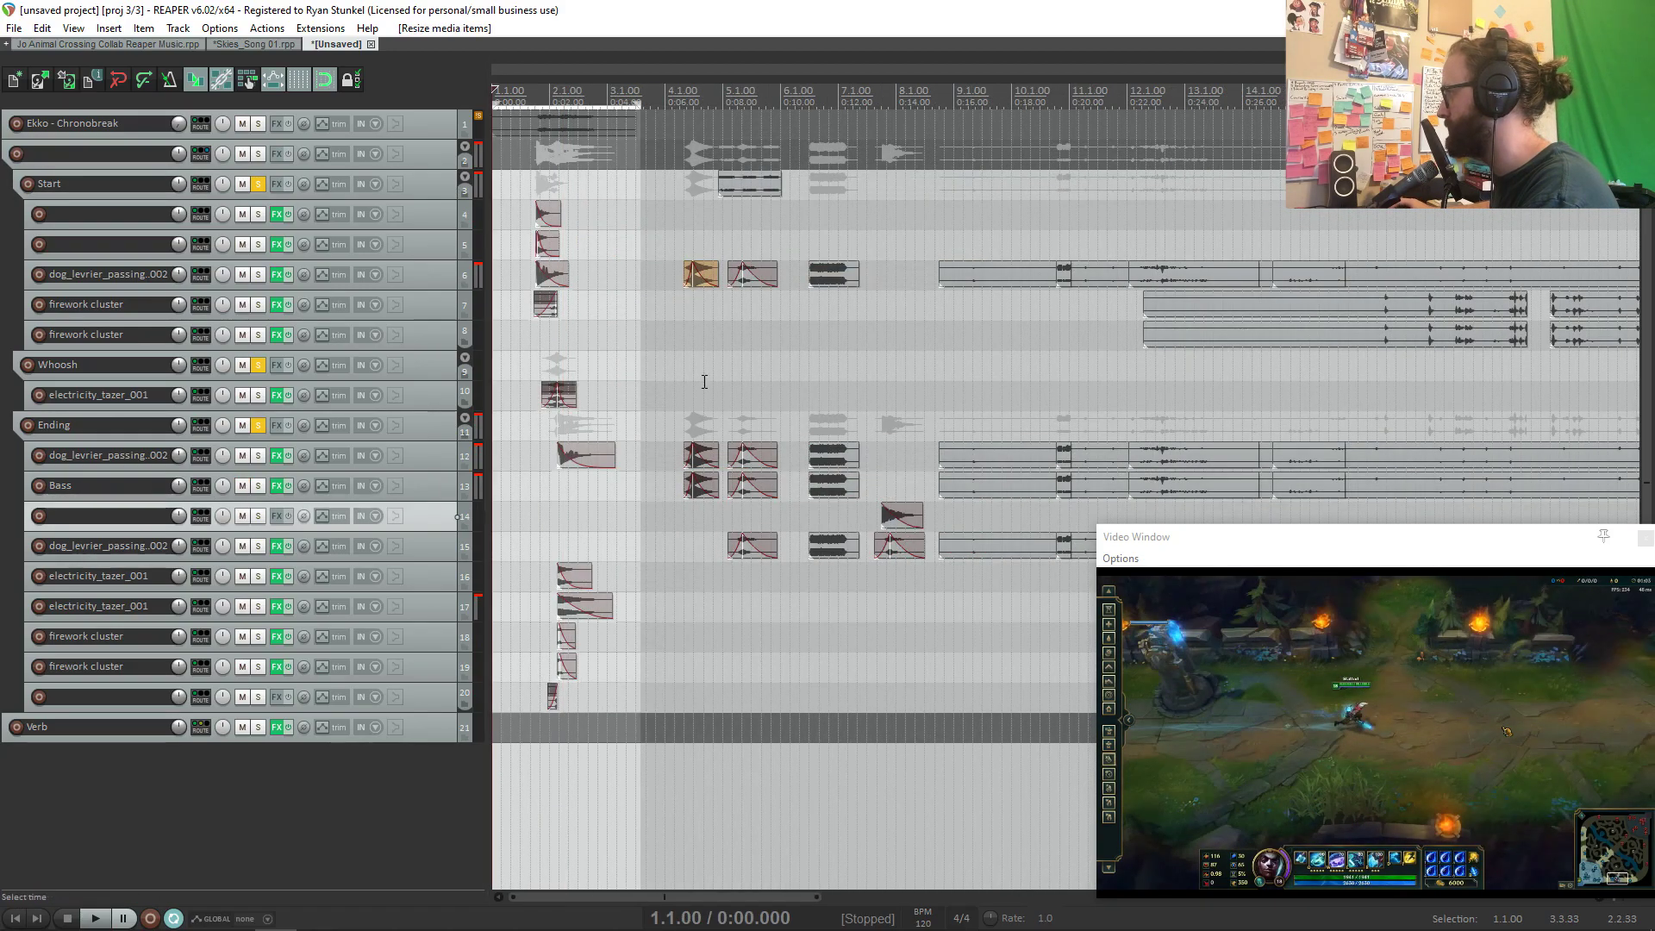
Step: Bring the tazer clip on track 15 back toward the ending, delete its pitch envelope points and trim its start
{"action": "left_click_drag", "start_coordinate": [595, 553], "coordinate": [658, 551]}
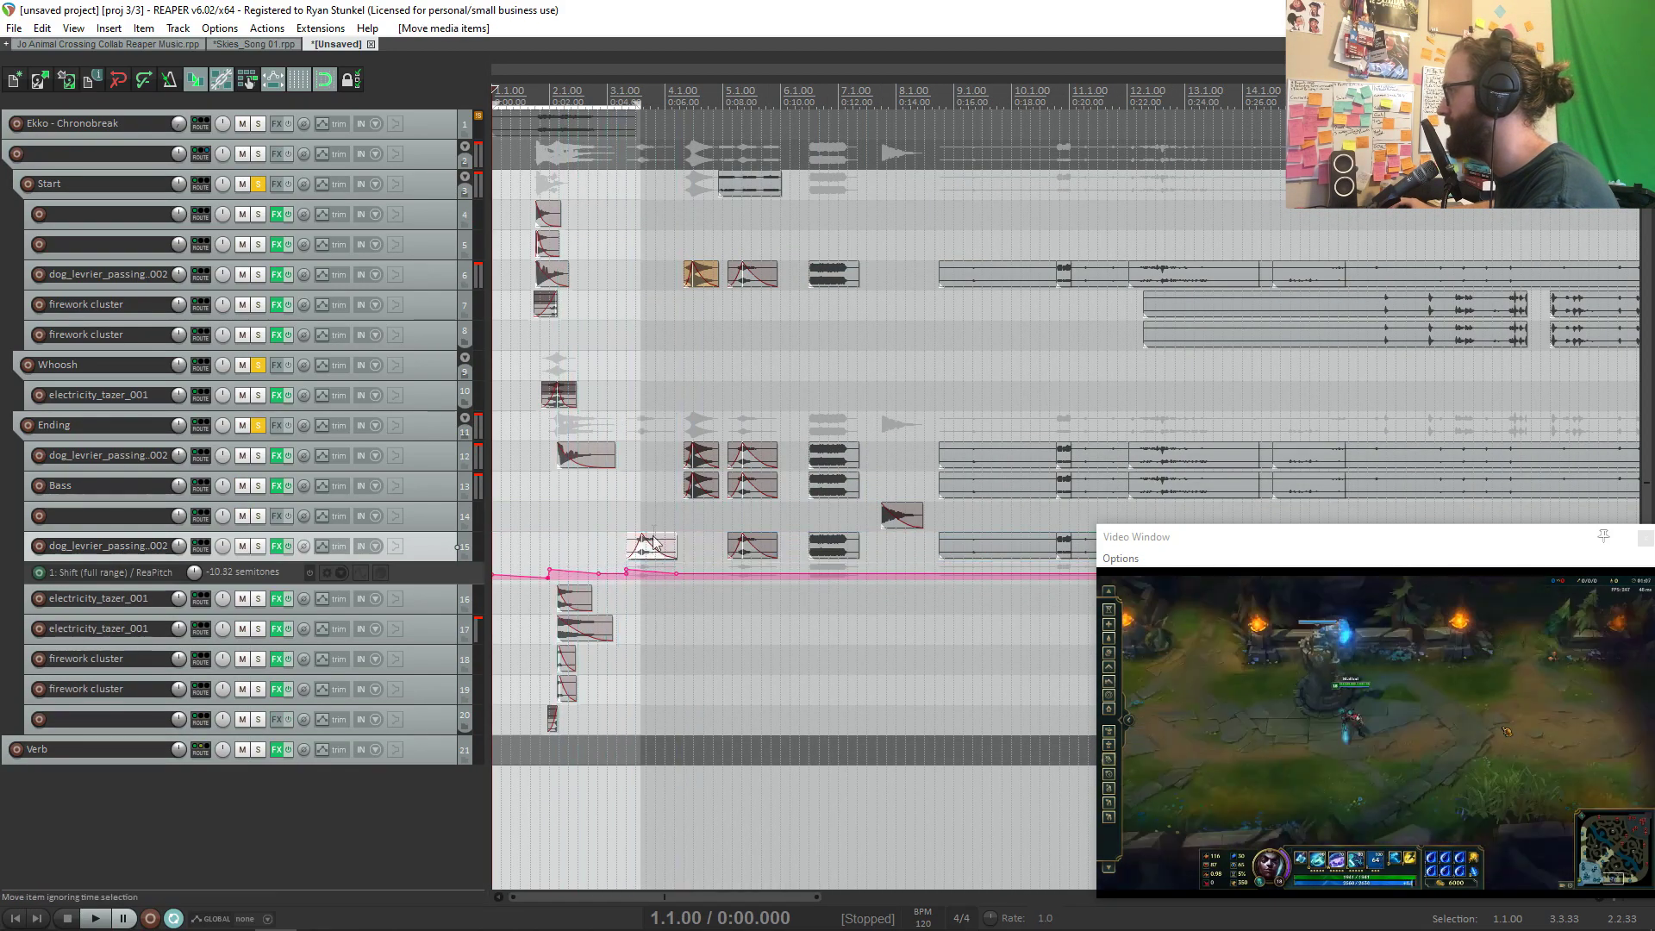
{"action": "left_click", "coordinate": [651, 507]}
{"action": "key", "text": "space"}
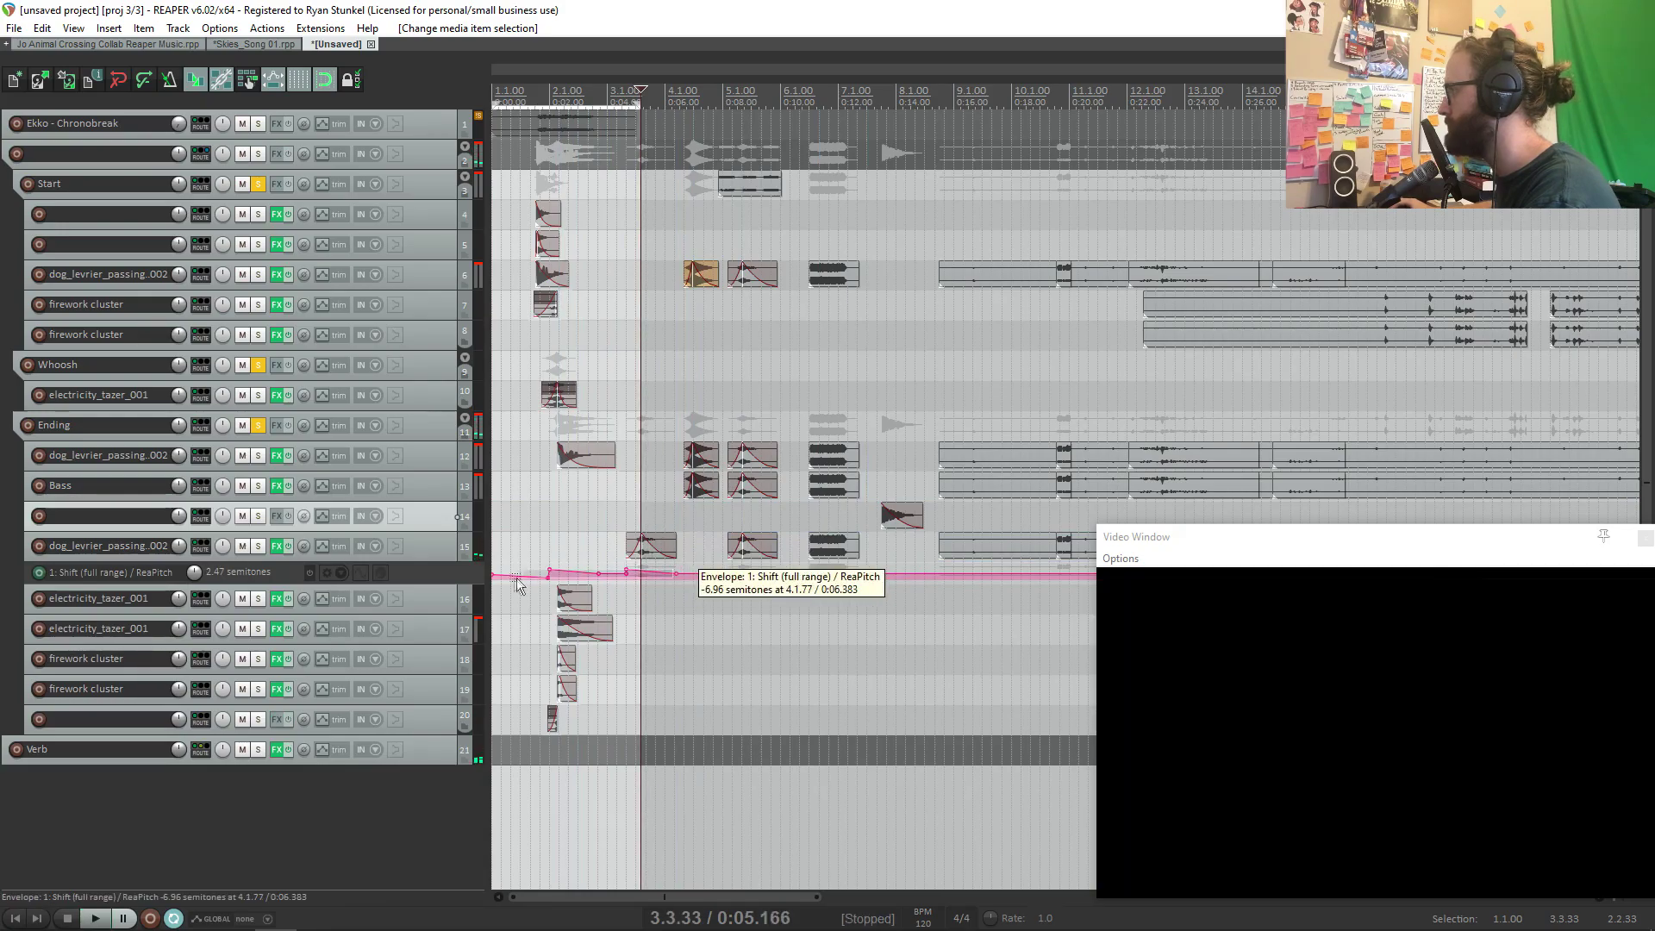
{"action": "key", "text": "Delete"}
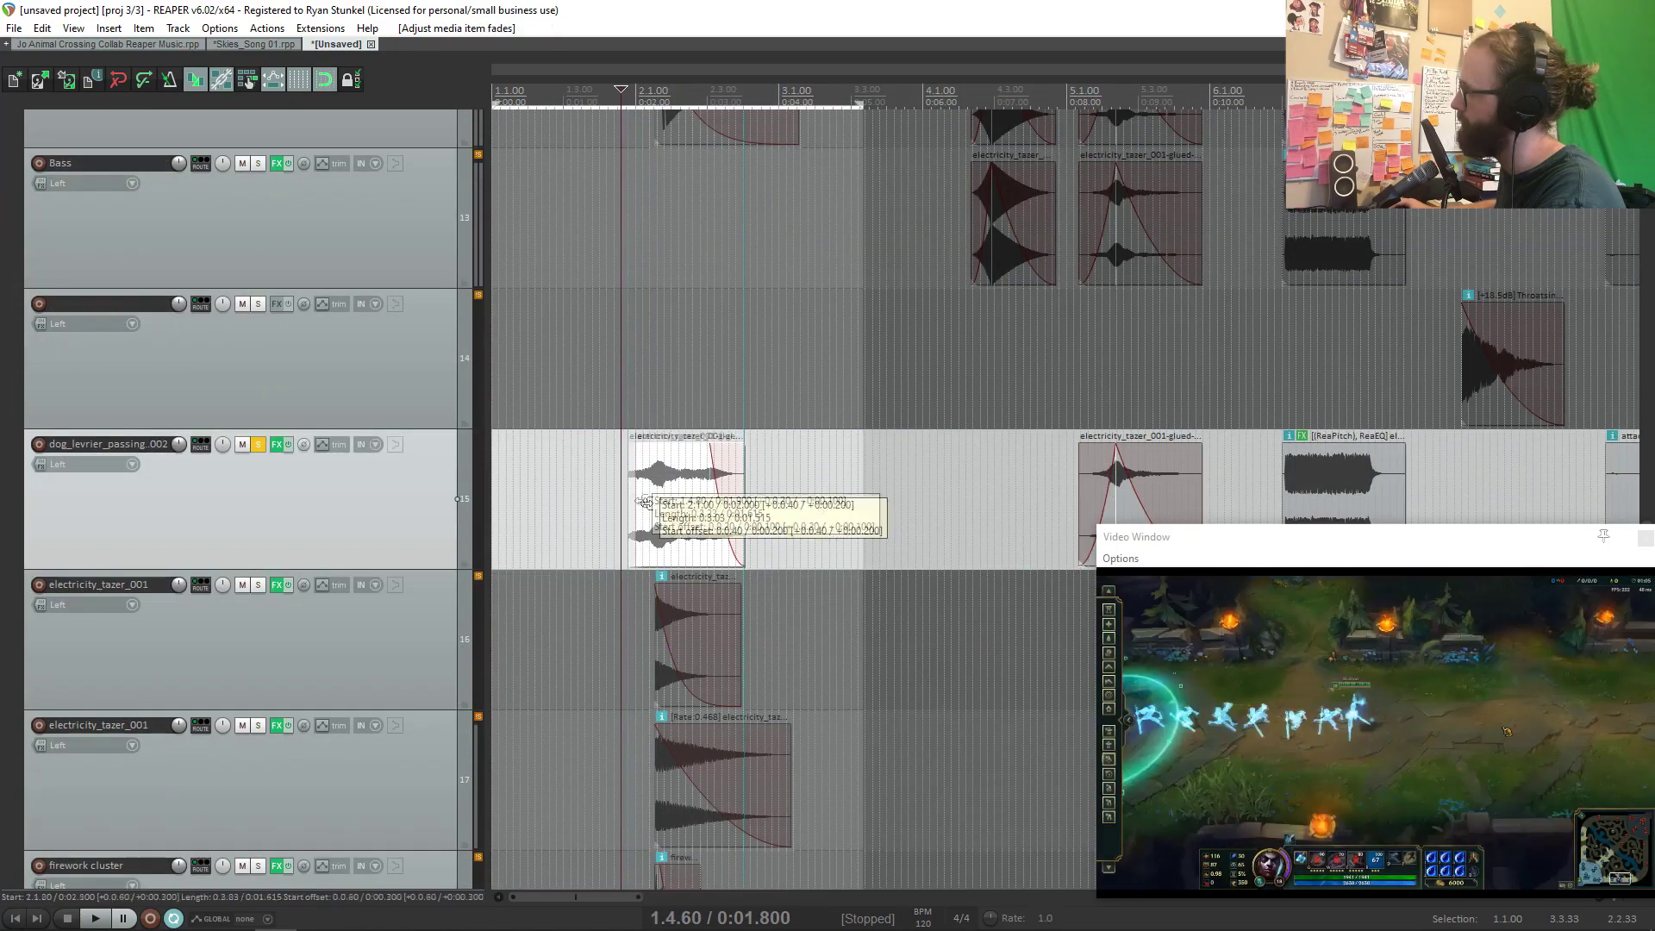
{"action": "left_click_drag", "start_coordinate": [653, 505], "coordinate": [656, 505]}
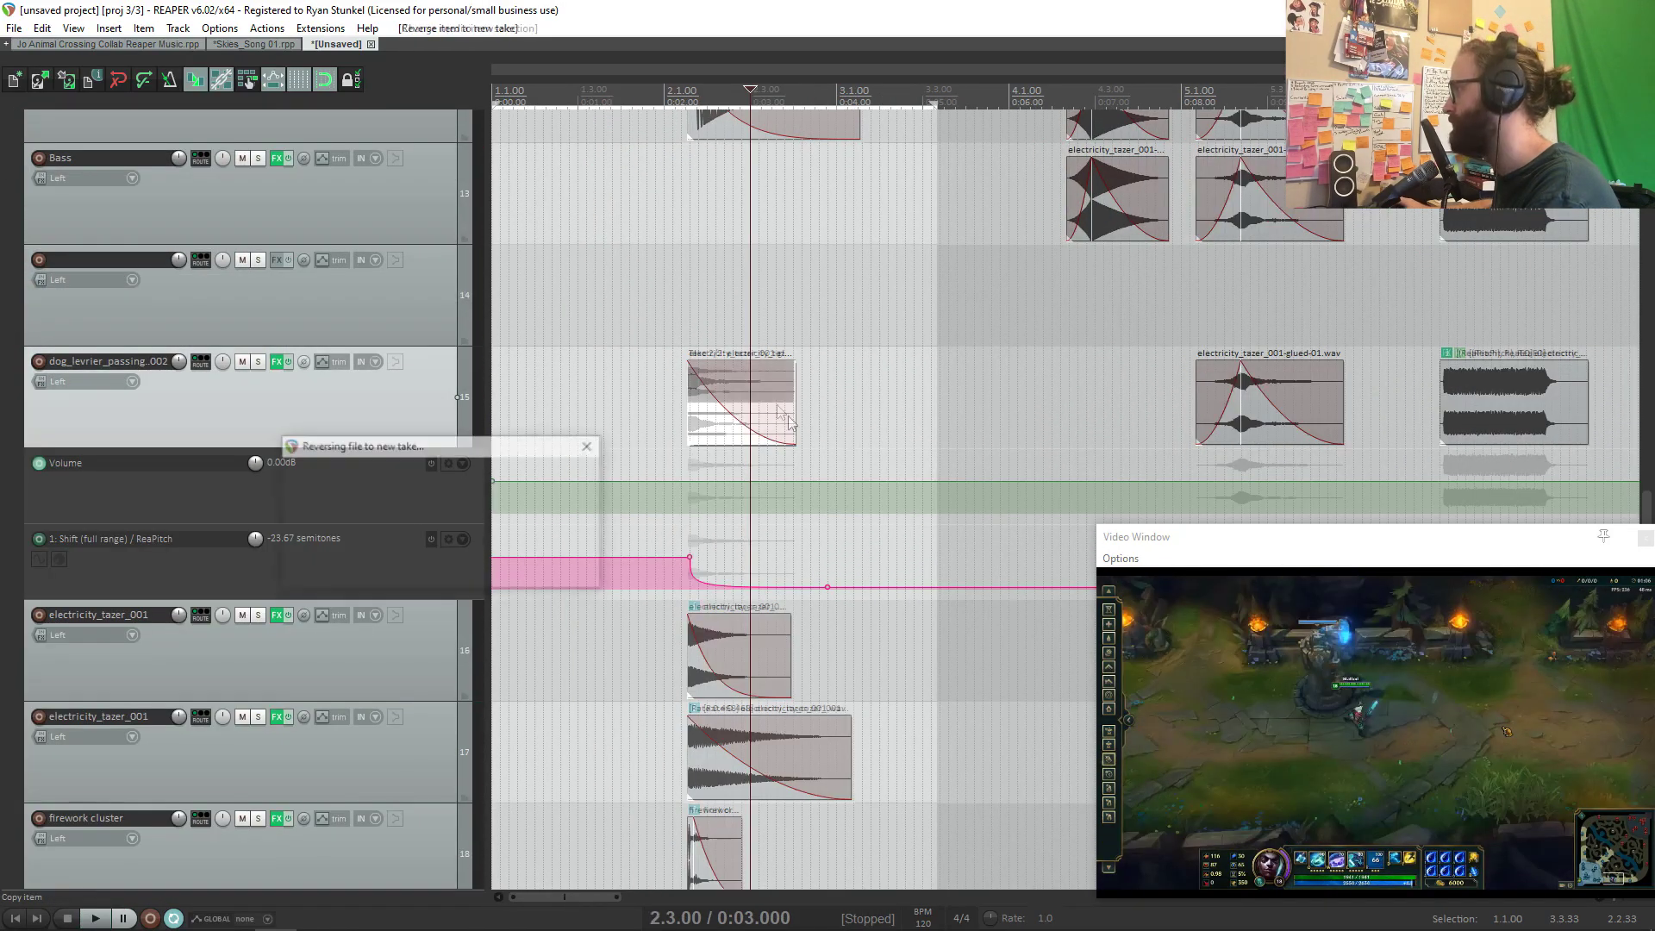
Step: Copy the tazer clip to just before bar 4 as a reversed take, delete its pitch envelope point and play it
{"action": "left_click_drag", "start_coordinate": [759, 419], "coordinate": [1050, 417]}
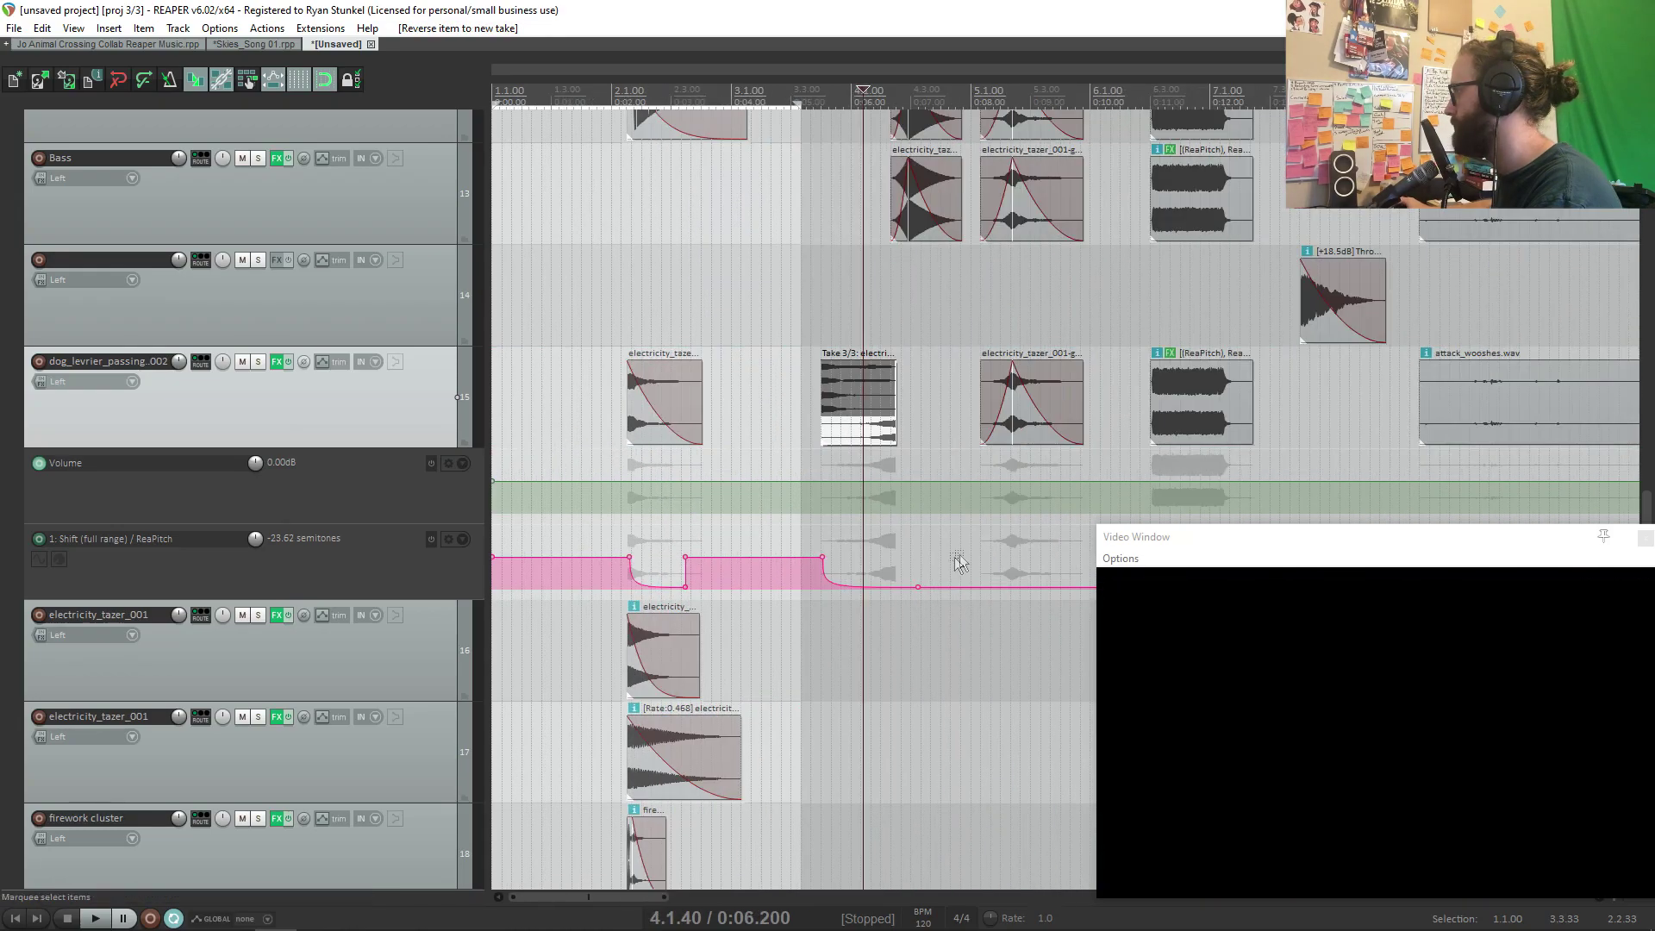
{"action": "left_click", "coordinate": [964, 556]}
{"action": "key", "text": "Delete"}
{"action": "left_click", "coordinate": [821, 336]}
{"action": "key", "text": "space"}
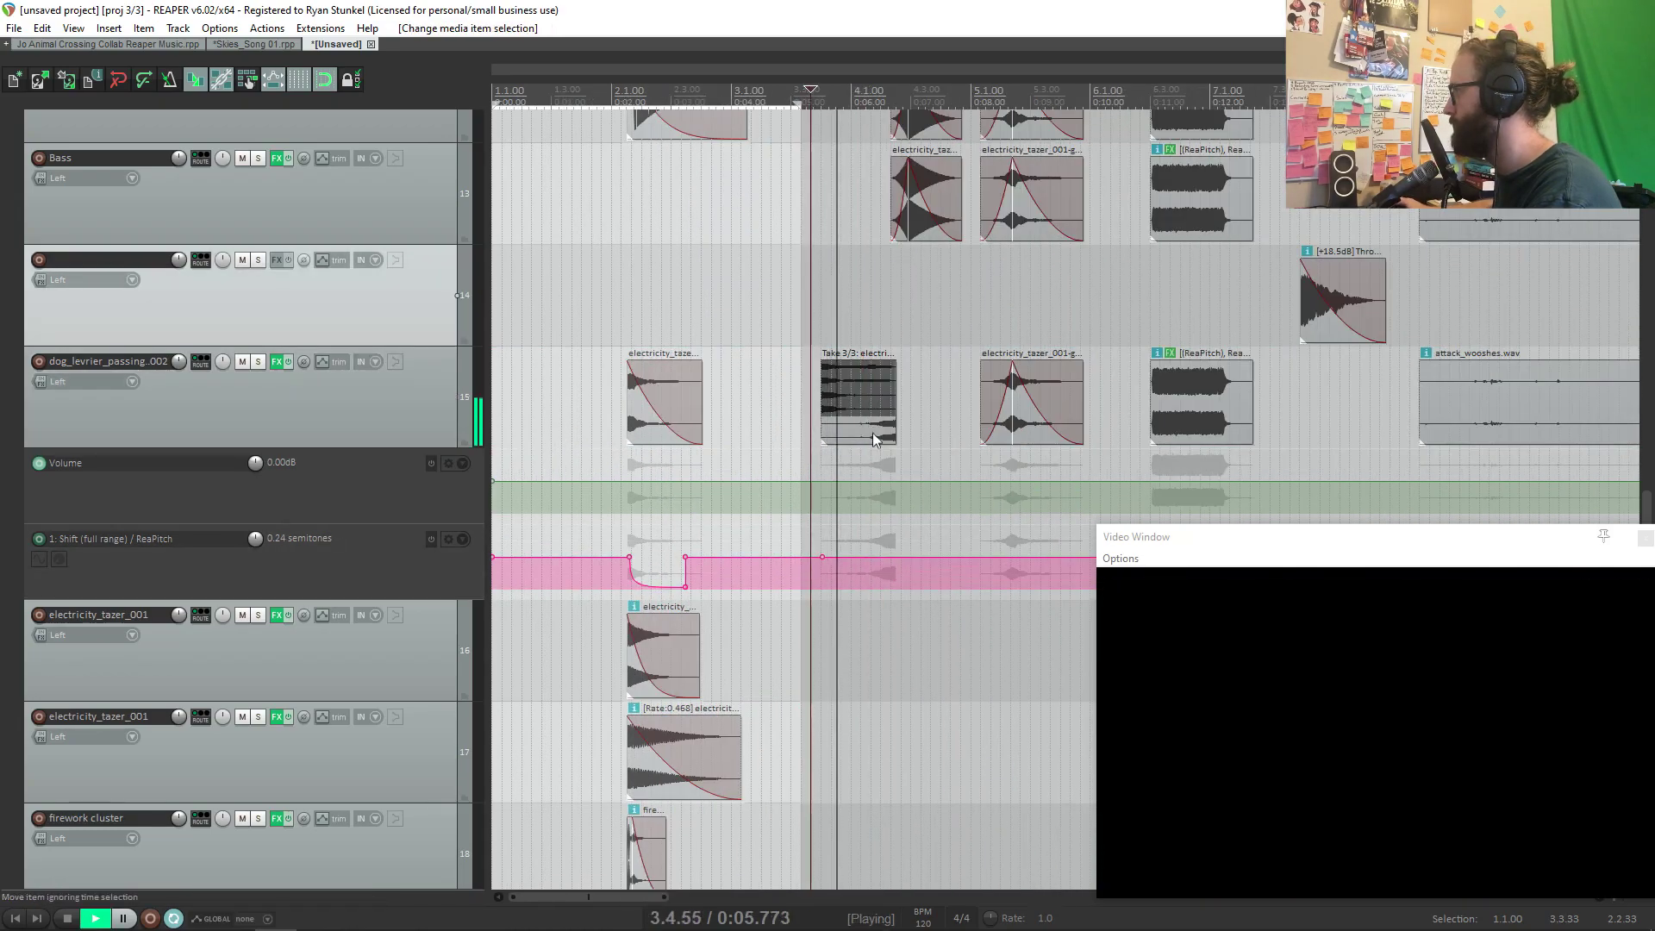
Step: Move the reversed tazer clip to lead into the ending hit and place its track between the Start folder's firework cluster tracks
{"action": "left_click_drag", "start_coordinate": [876, 437], "coordinate": [859, 443]}
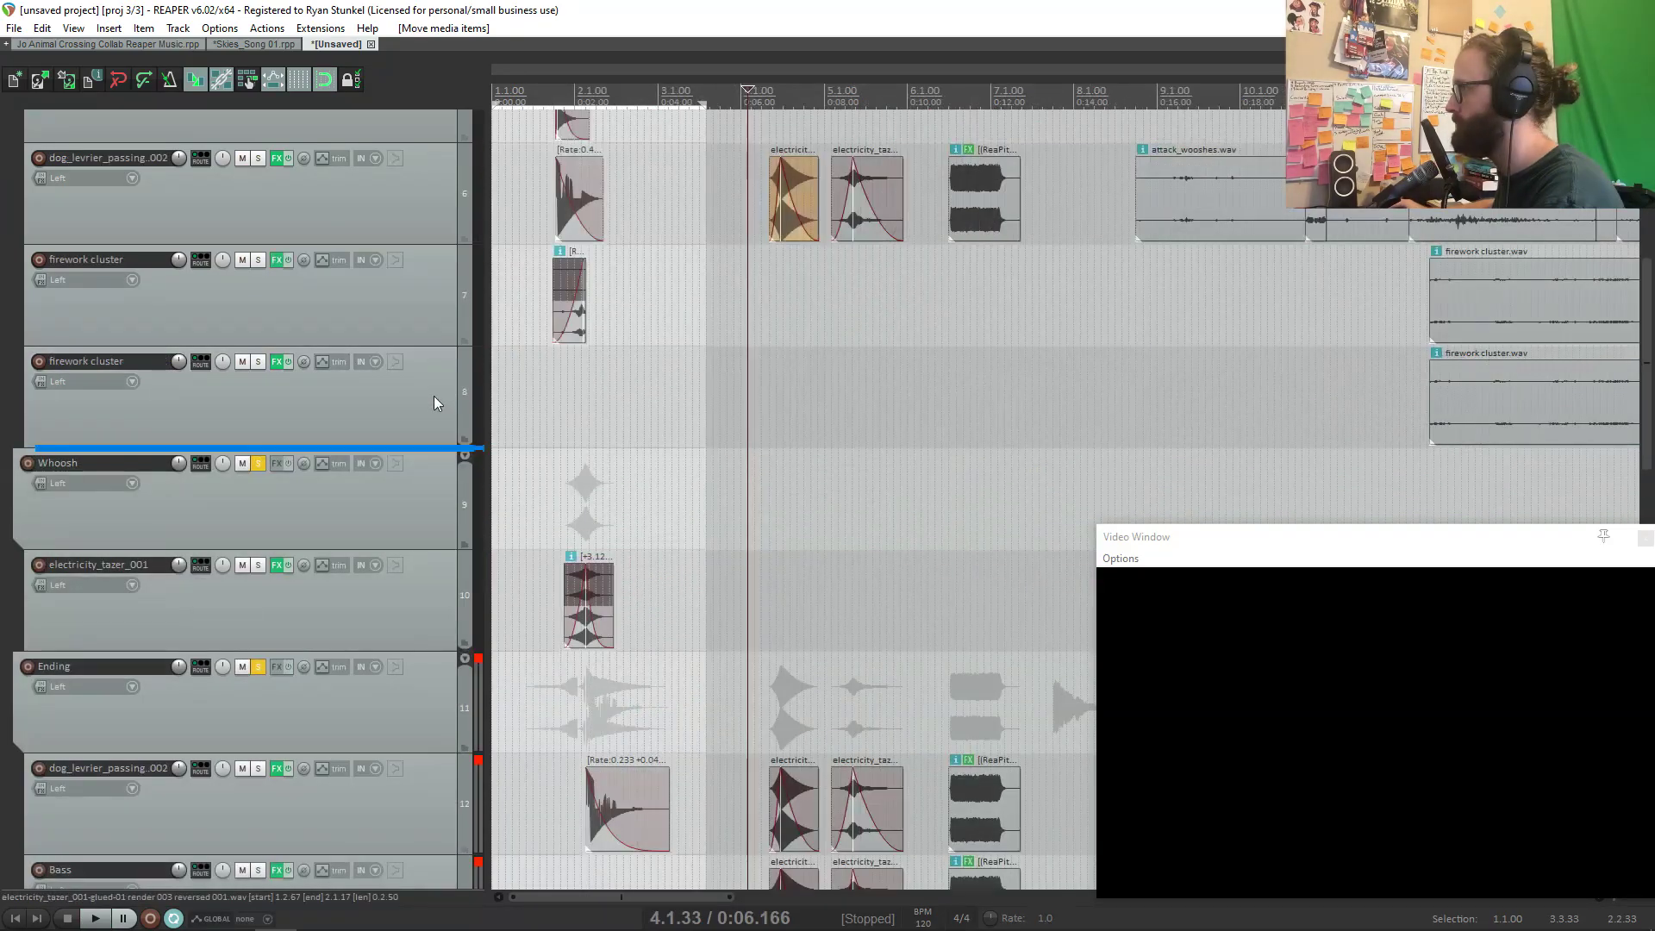
{"action": "left_click_drag", "start_coordinate": [433, 398], "coordinate": [433, 452]}
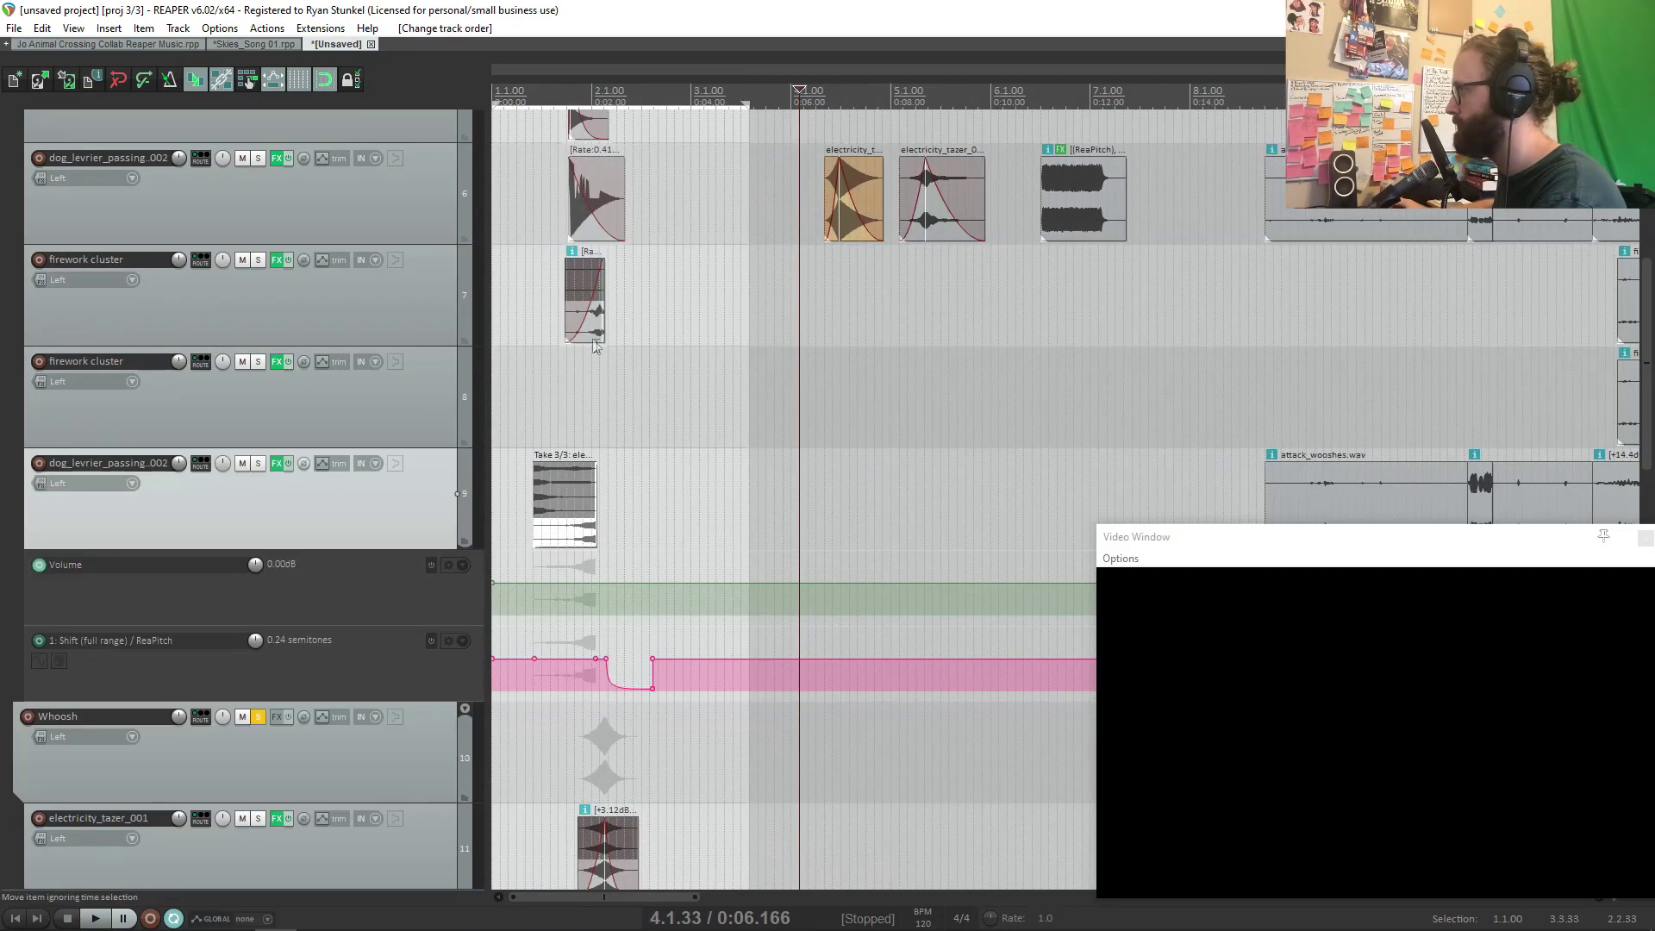
{"action": "scroll", "coordinate": [595, 346], "scroll_direction": "up", "scroll_amount": 3}
{"action": "left_click", "coordinate": [425, 410]}
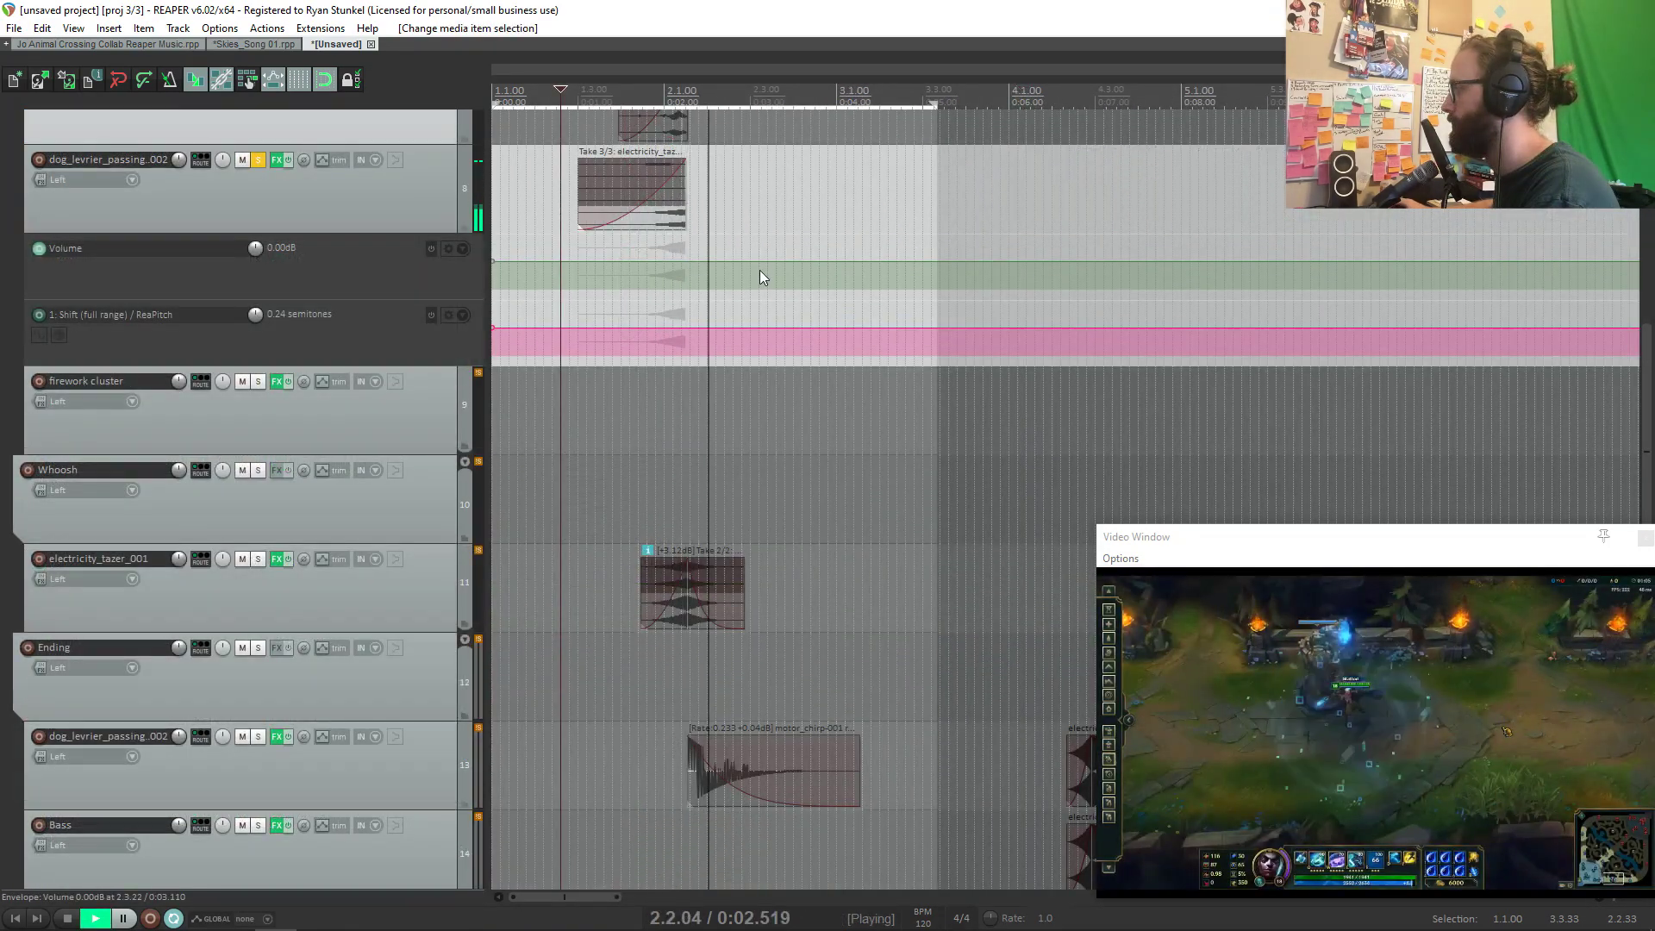
Step: Unsolo the reversed tazer track and play all layers together with track 16 muted
{"action": "key", "text": "space"}
{"action": "left_click", "coordinate": [261, 160]}
{"action": "scroll", "coordinate": [834, 305], "scroll_direction": "down", "scroll_amount": 4}
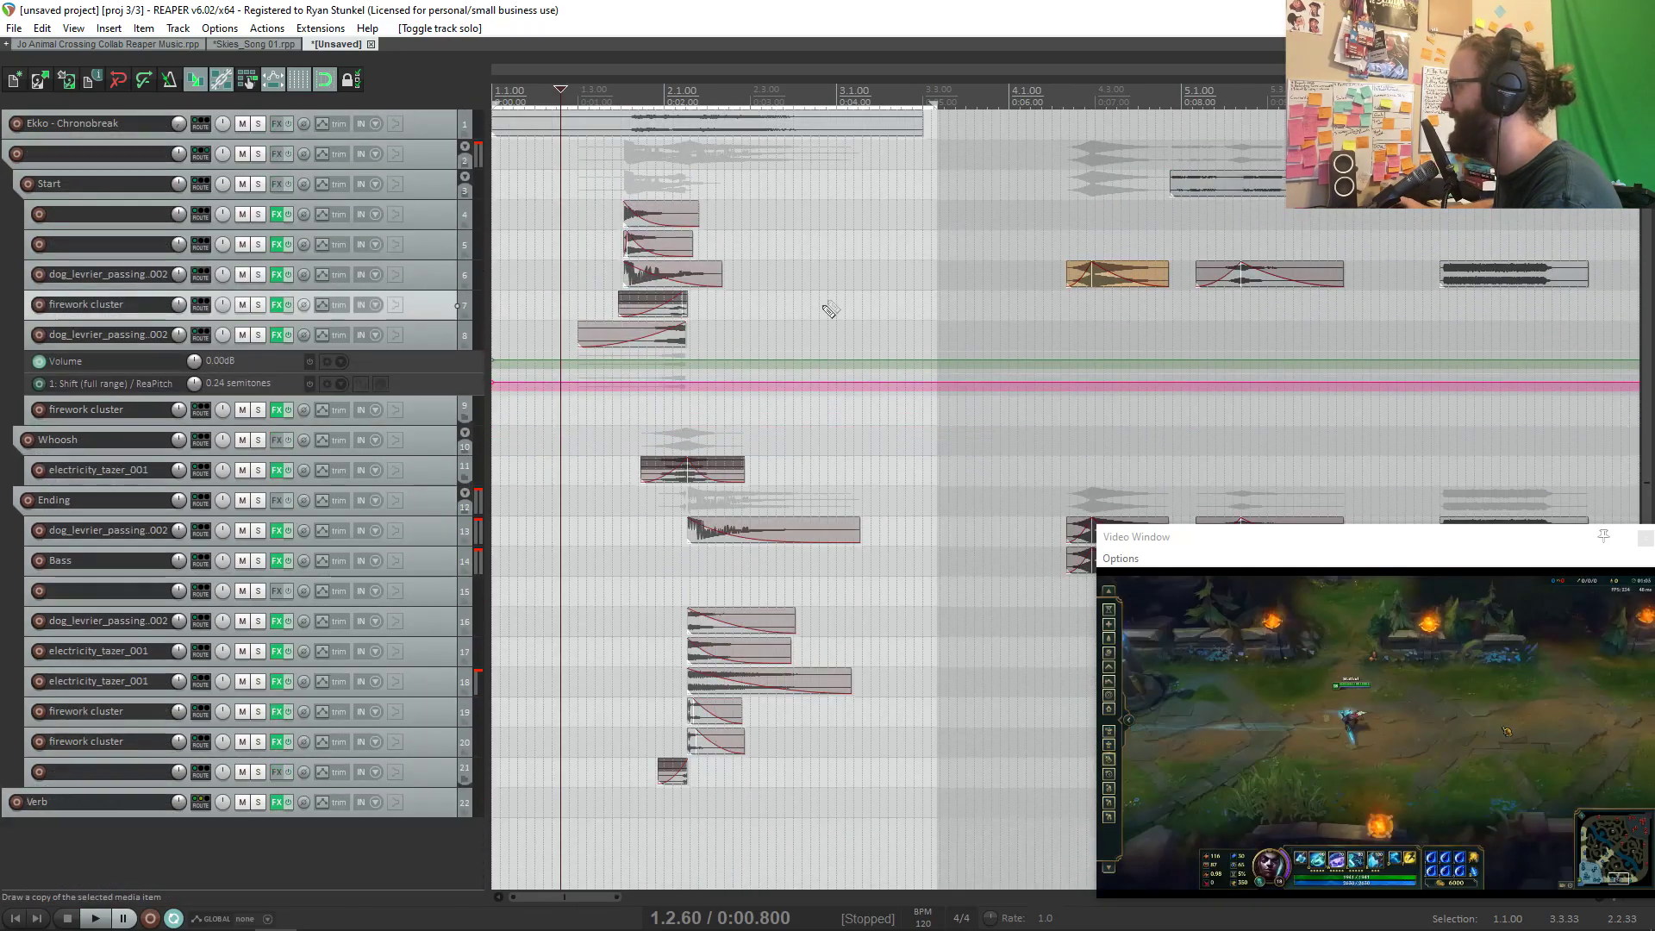
{"action": "scroll", "coordinate": [763, 414], "scroll_direction": "up", "scroll_amount": 5}
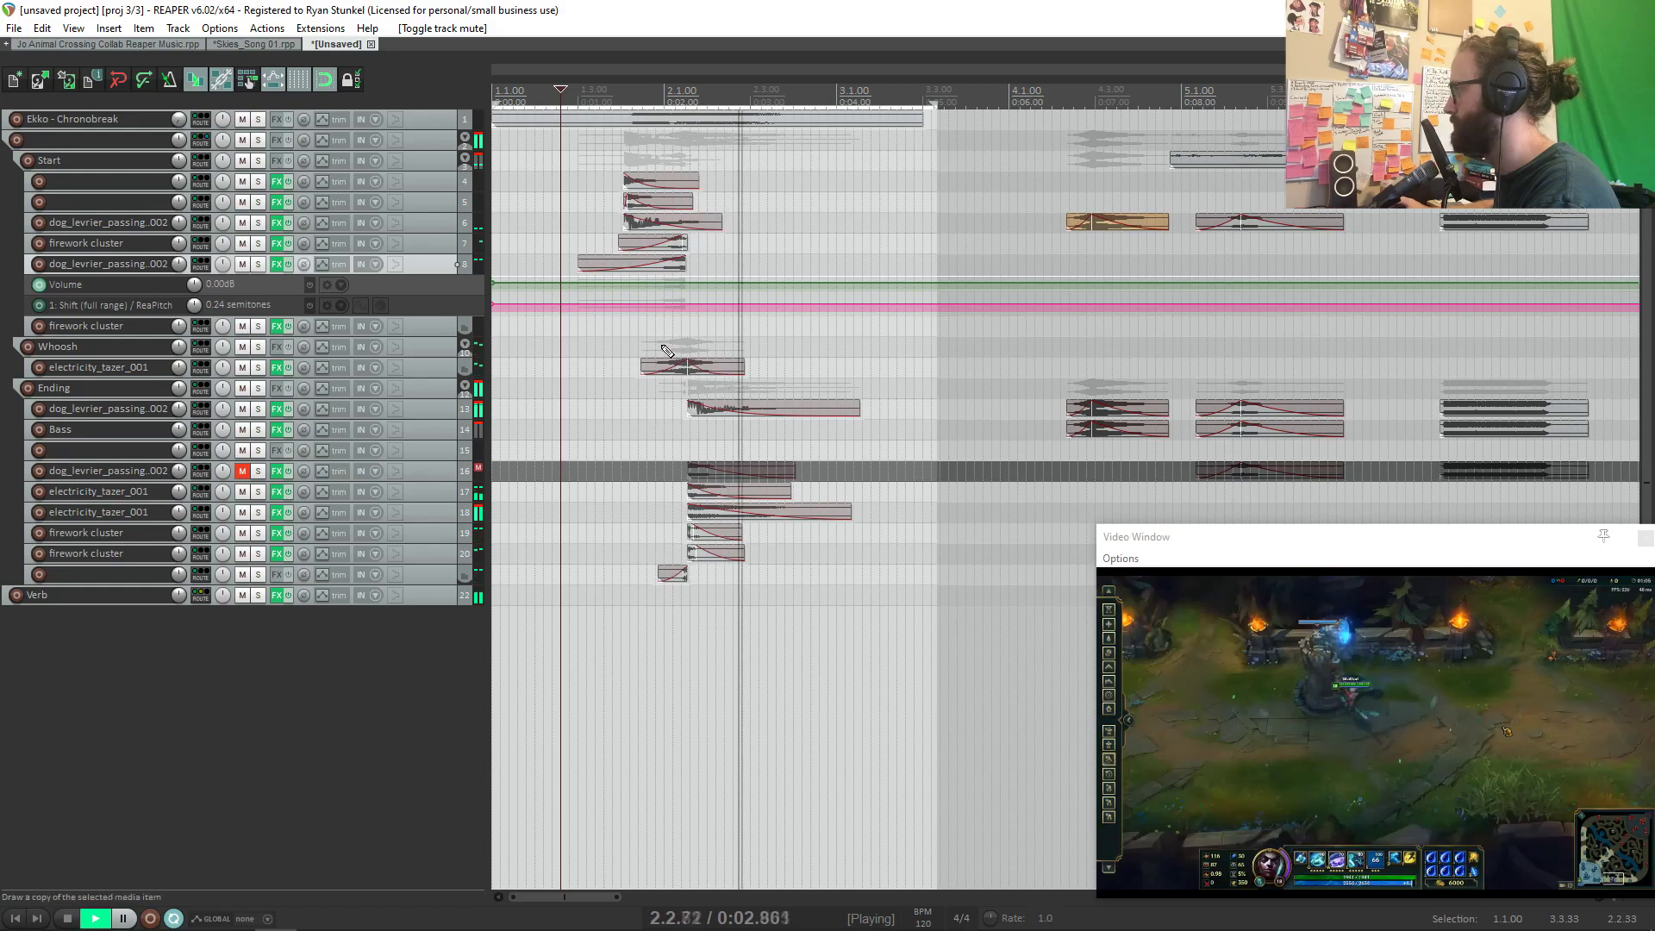
{"action": "scroll", "coordinate": [665, 347], "scroll_direction": "up", "scroll_amount": 4}
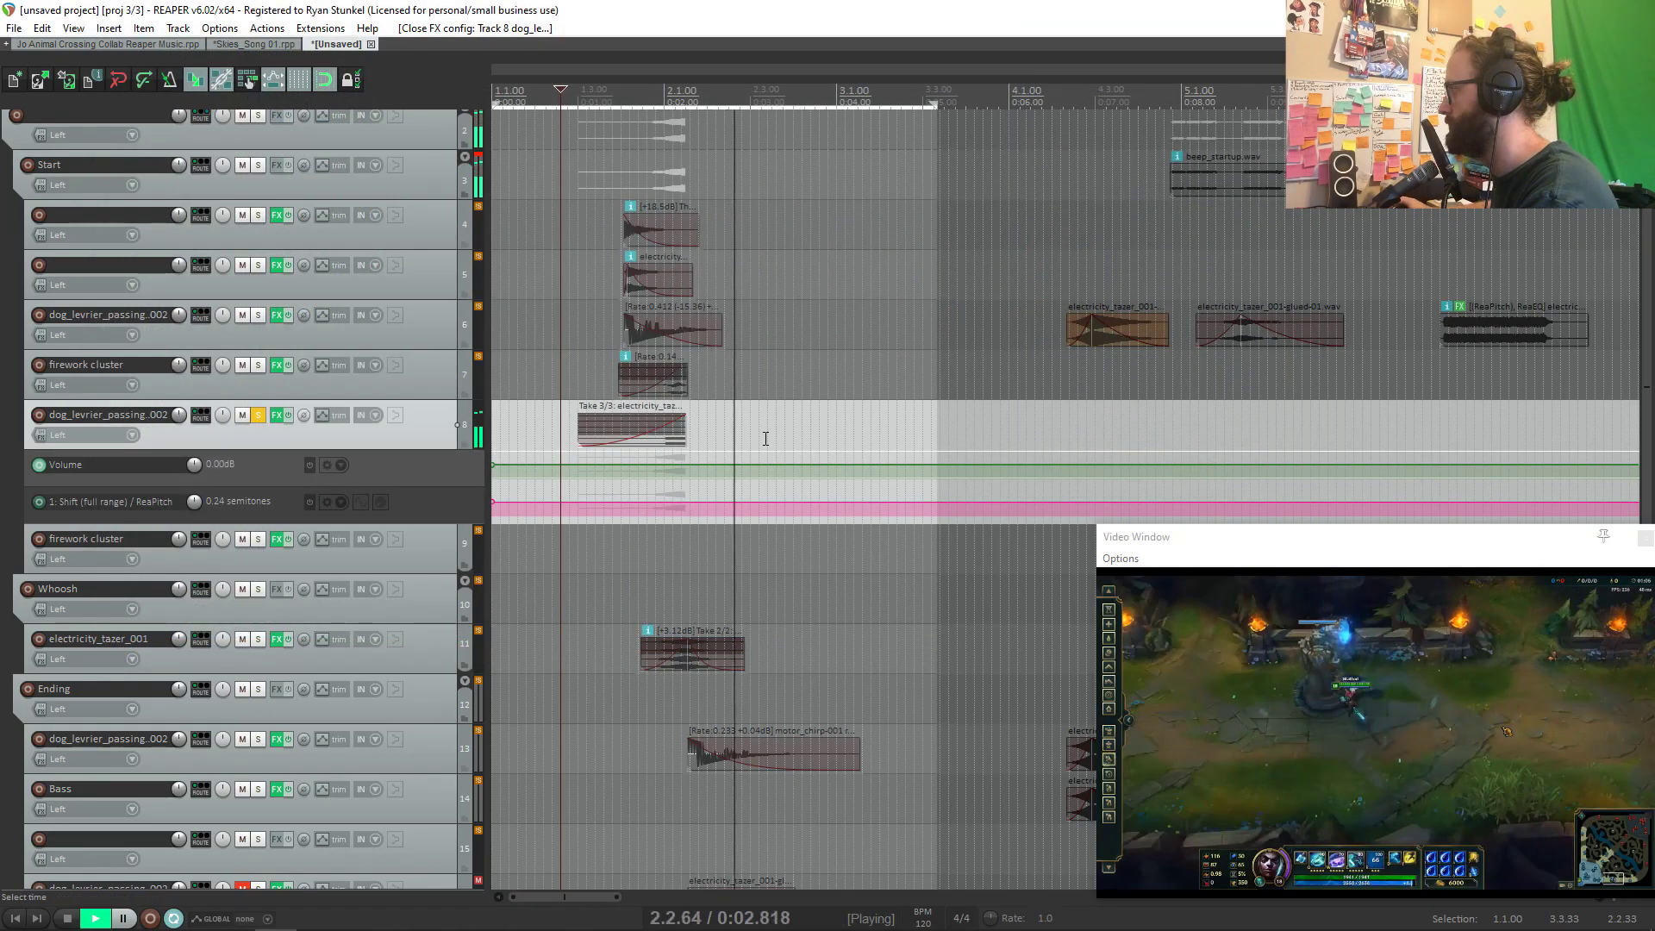
Step: Open track 8's effects chain to add another effect after the Floaty delay, and play the full mix
{"action": "key", "text": "space"}
{"action": "left_click", "coordinate": [277, 416]}
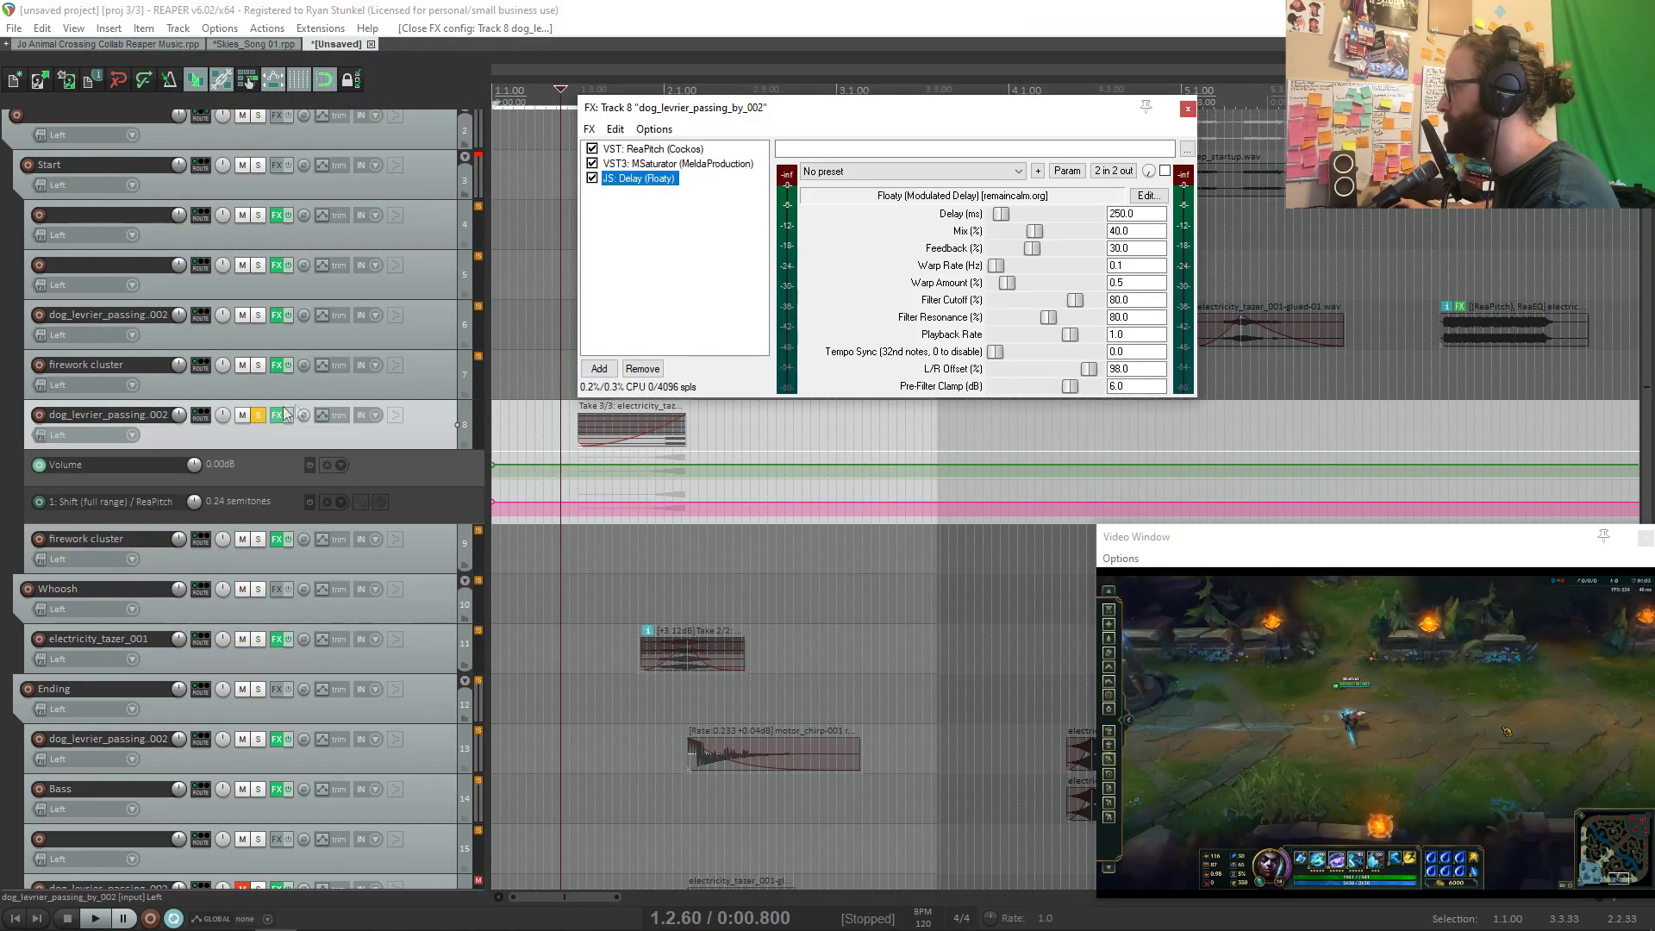
{"action": "left_click", "coordinate": [609, 371]}
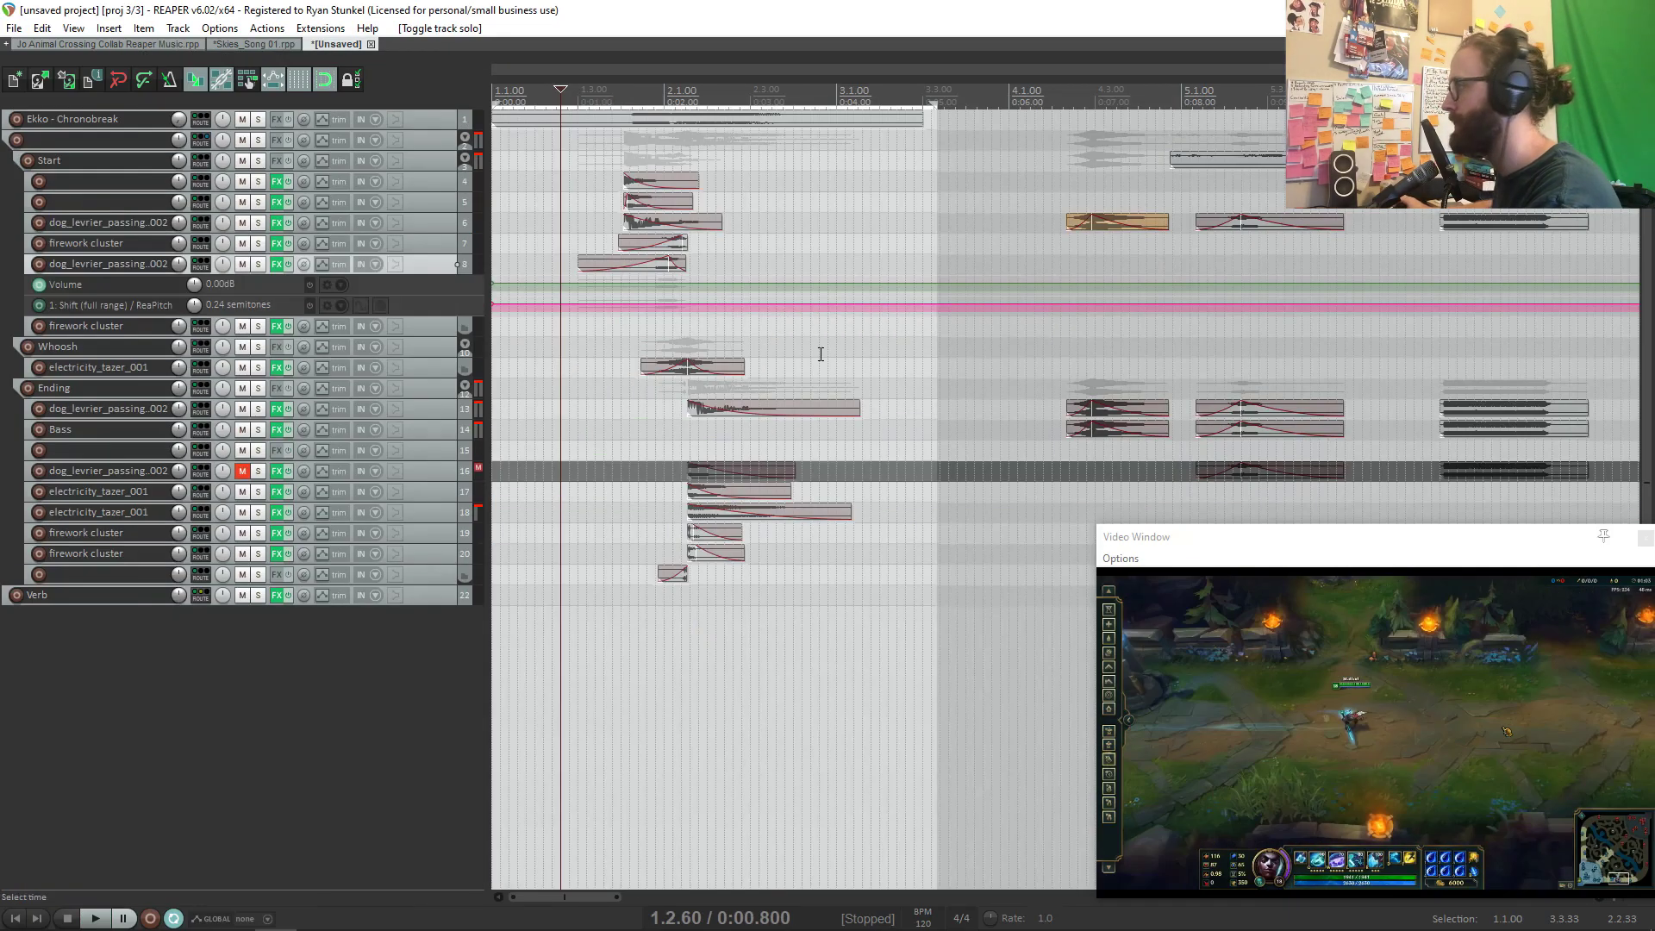
{"action": "scroll", "coordinate": [822, 354], "scroll_direction": "up", "scroll_amount": 1}
{"action": "scroll", "coordinate": [822, 353], "scroll_direction": "up", "scroll_amount": 1}
{"action": "key", "text": "space"}
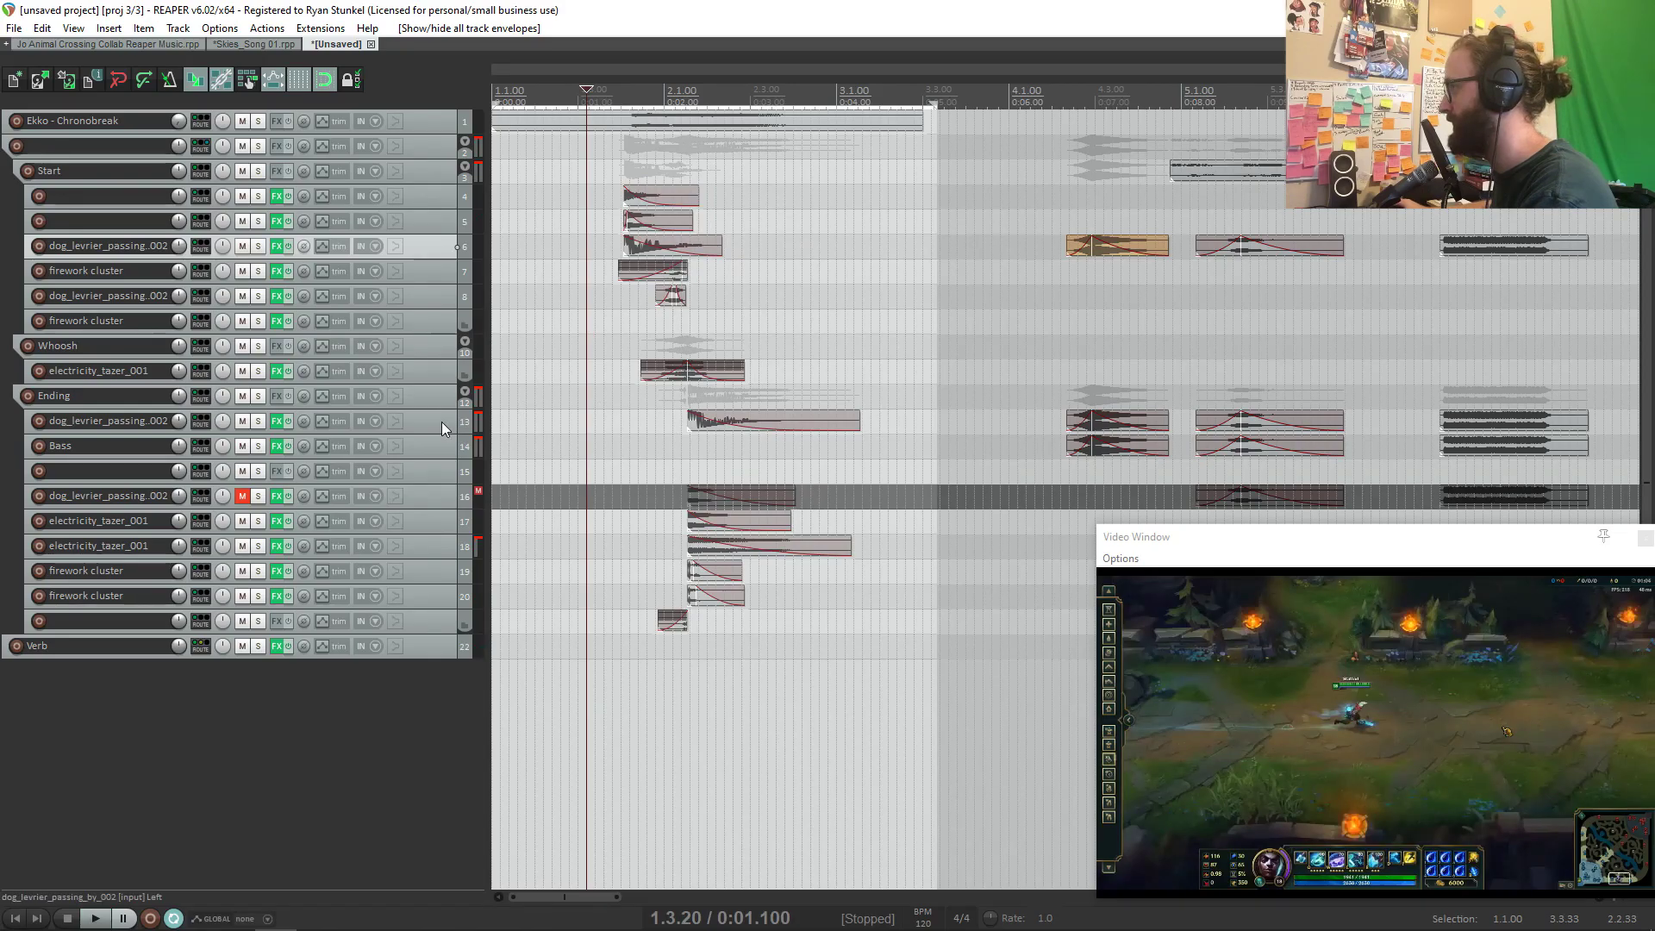
Step: Set the pitch of the stretched tazer clip on track 13 in the Whoosh folder to -7.00 and cue playback before it
{"action": "left_click", "coordinate": [447, 453]}
{"action": "left_click", "coordinate": [412, 477]}
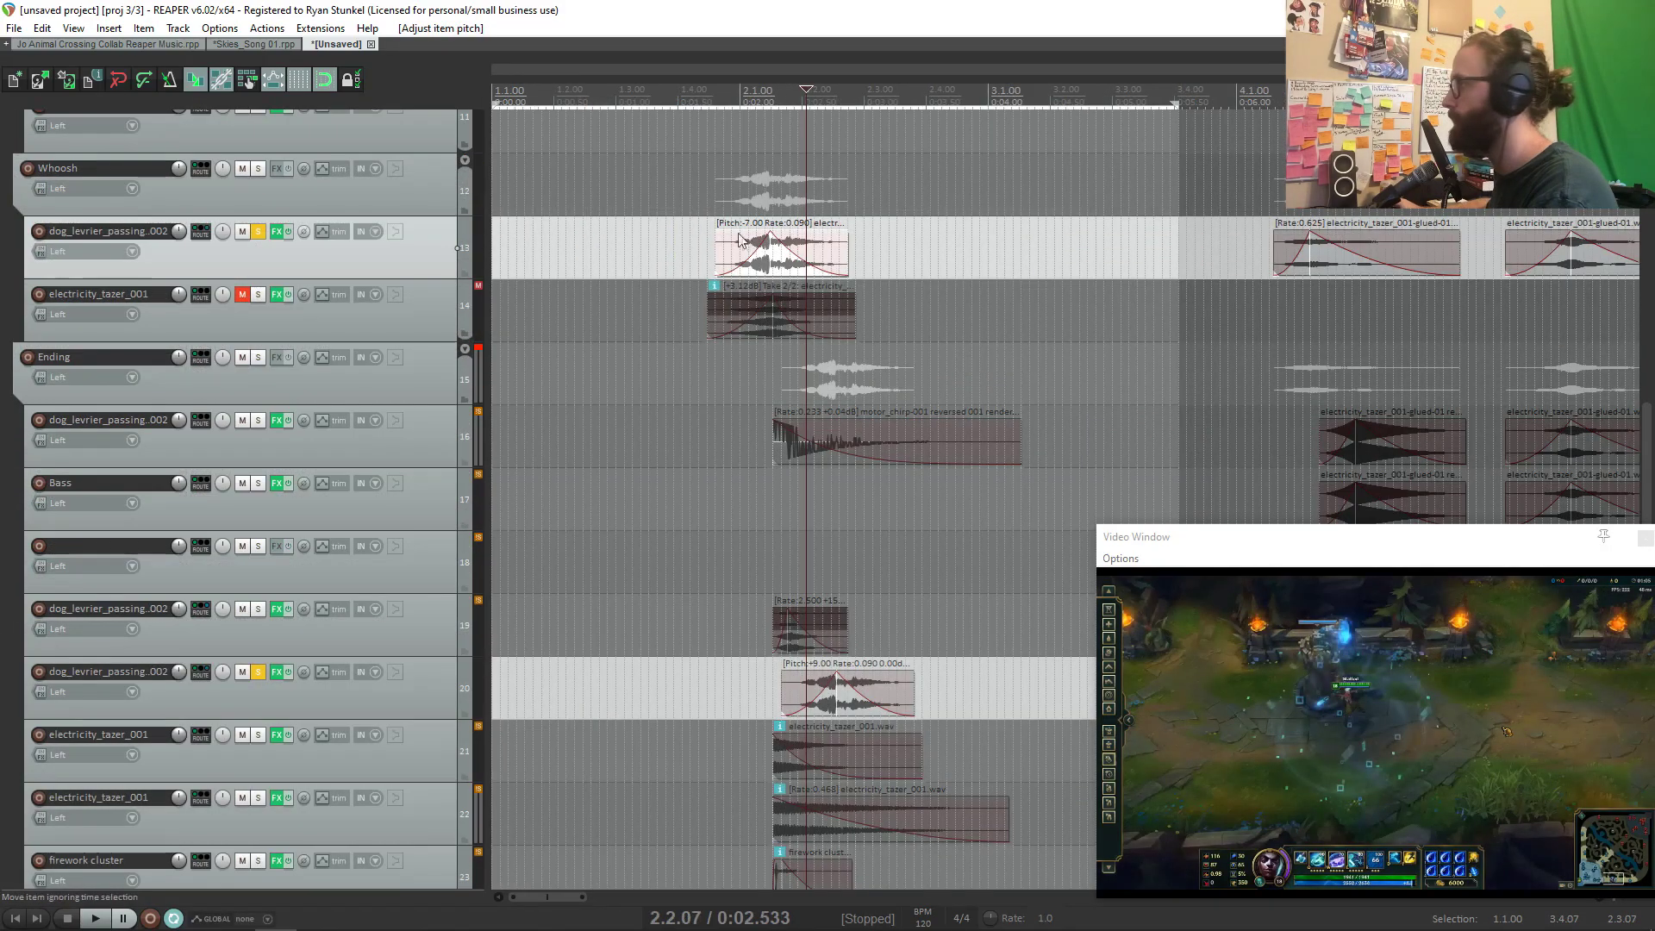
{"action": "left_click", "coordinate": [691, 186]}
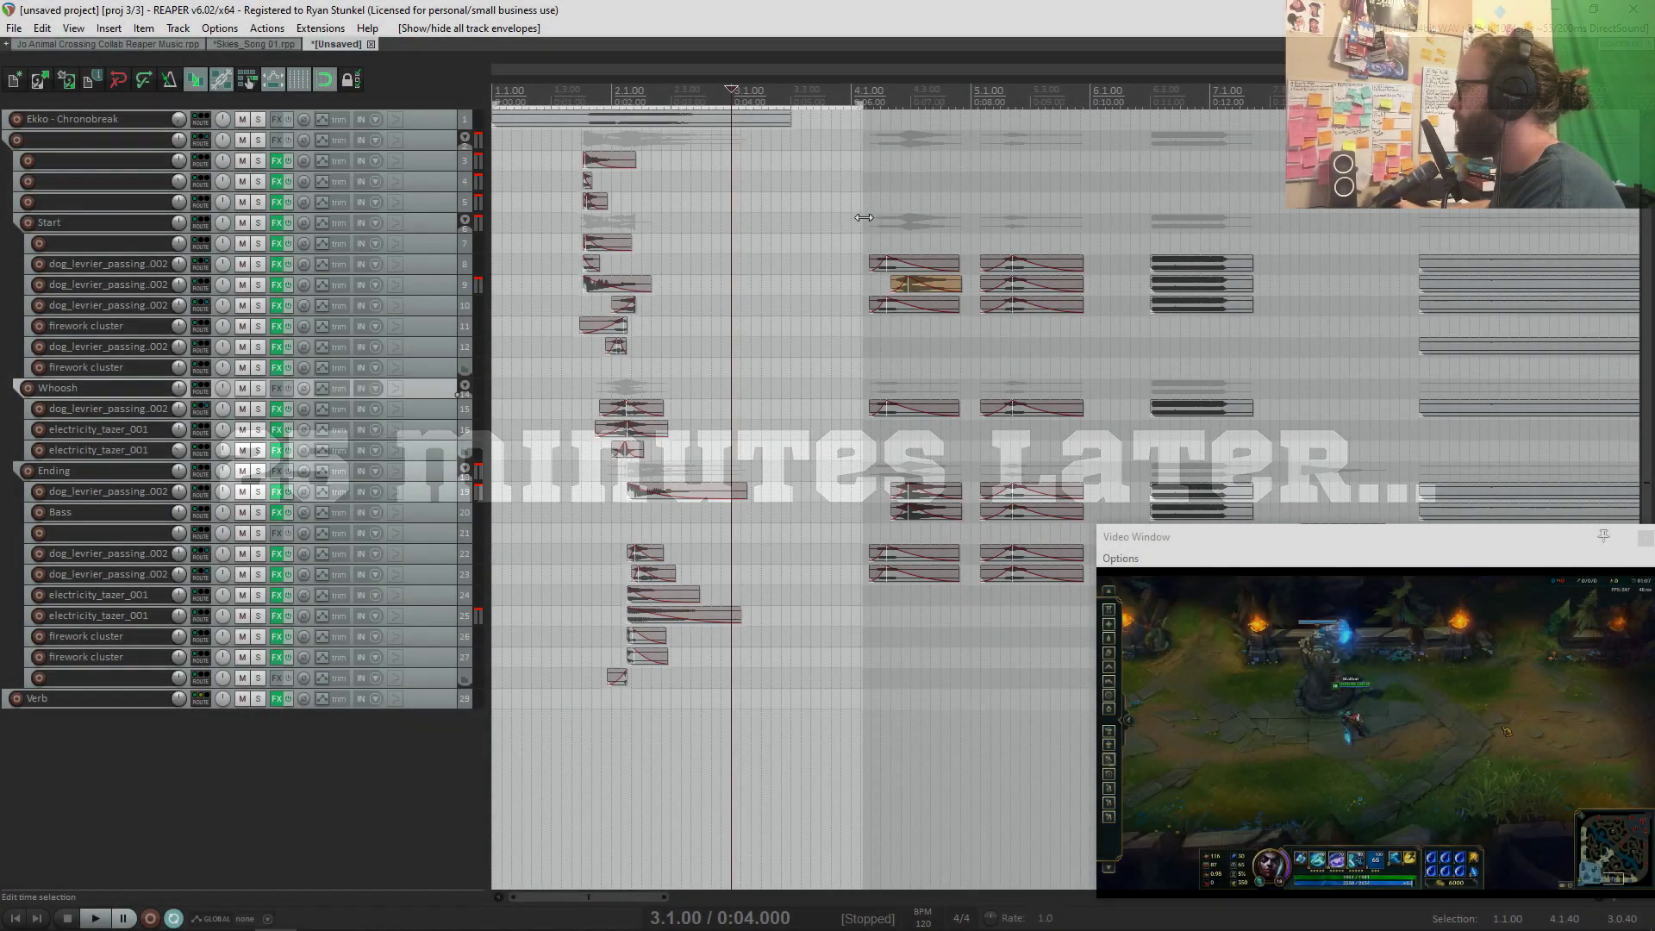
Step: Set the time selection to end at 3.3.40 and play the whole layered sequence
{"action": "left_click_drag", "start_coordinate": [858, 223], "coordinate": [784, 211]}
{"action": "scroll", "coordinate": [785, 211], "scroll_direction": "up", "scroll_amount": 3}
{"action": "key", "text": "space"}
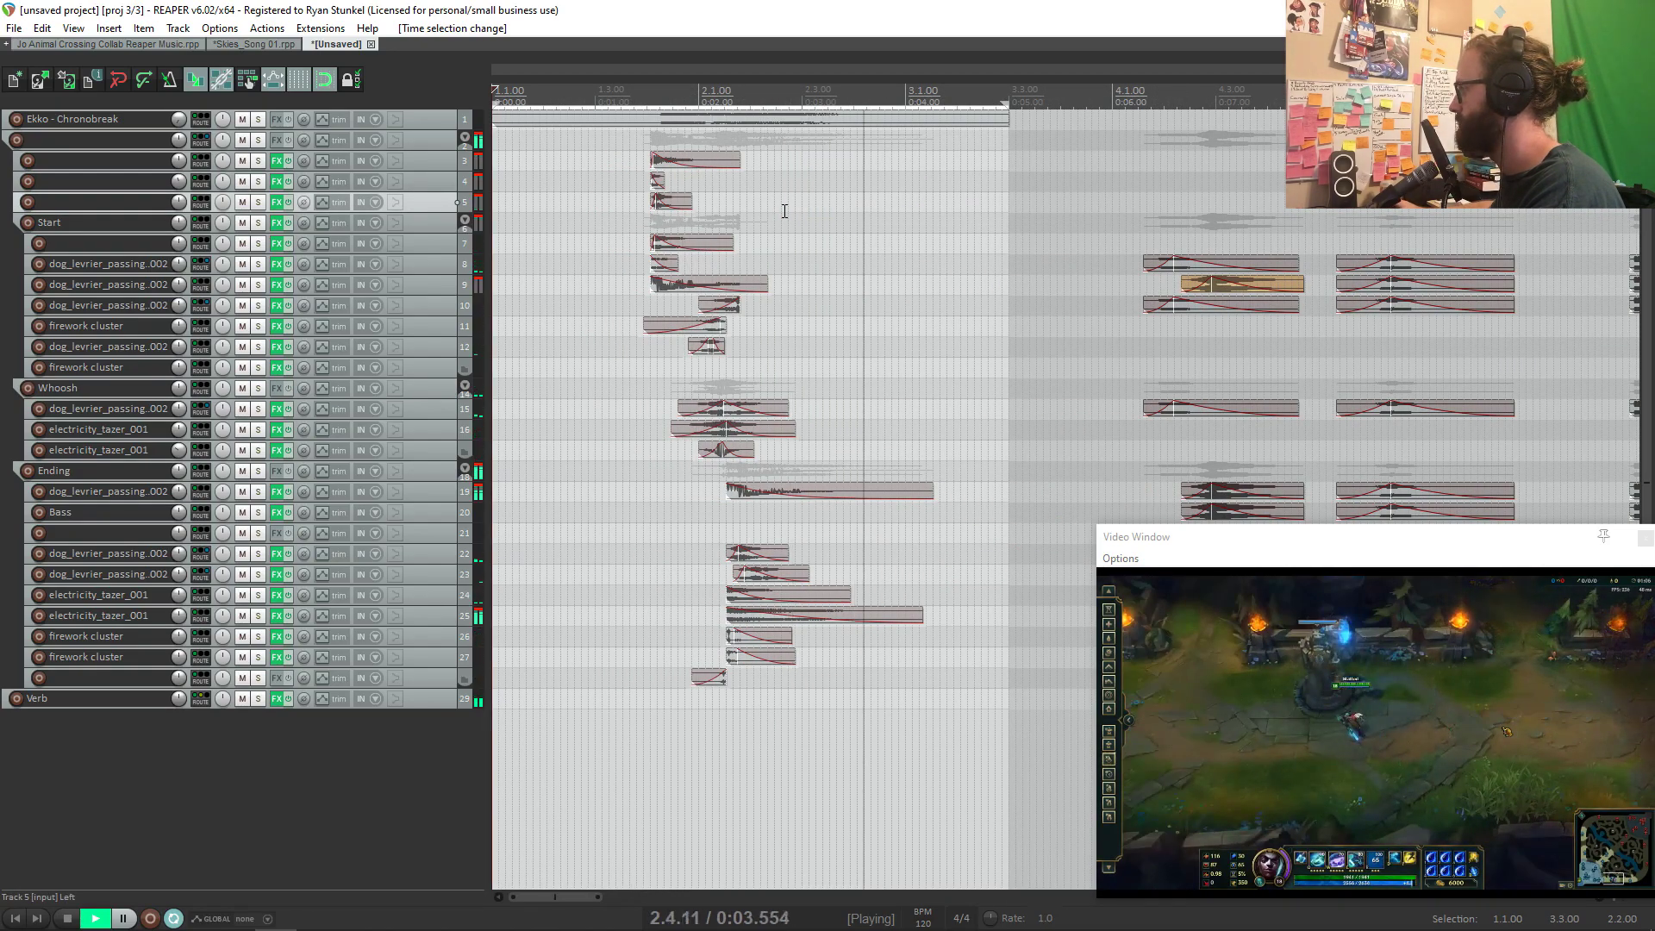
{"action": "left_click_drag", "start_coordinate": [1010, 193], "coordinate": [1029, 193]}
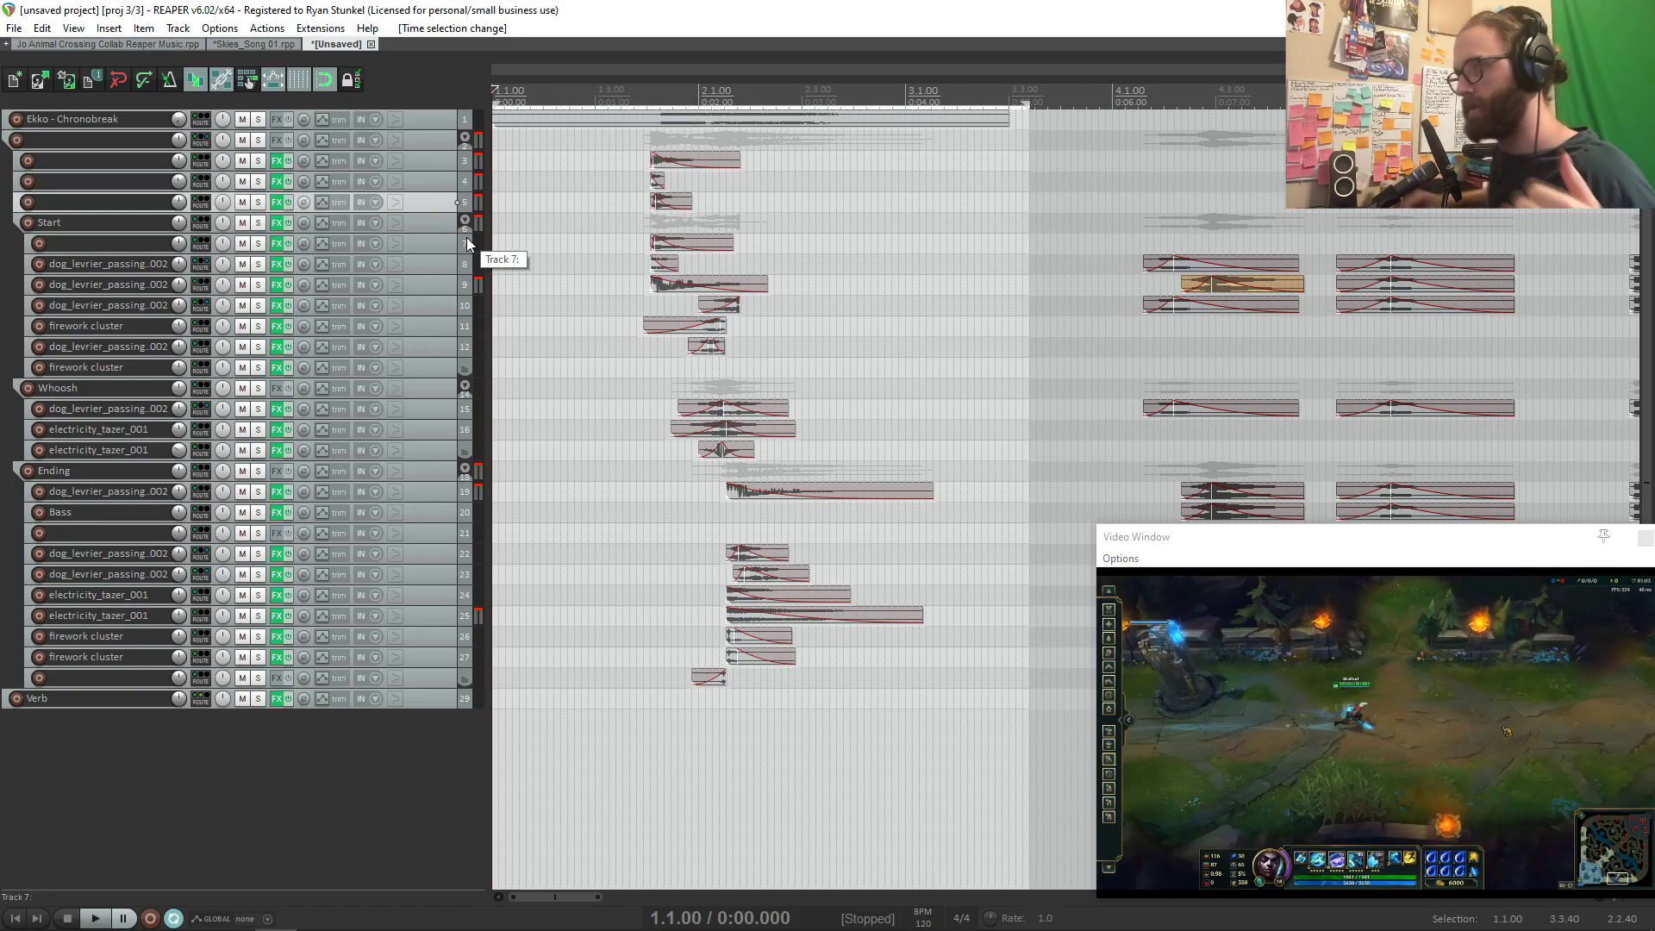
Step: Trim the start of the firework cluster clip on track 11 to align with the Start layers and check the selection's end
{"action": "left_click", "coordinate": [643, 140]}
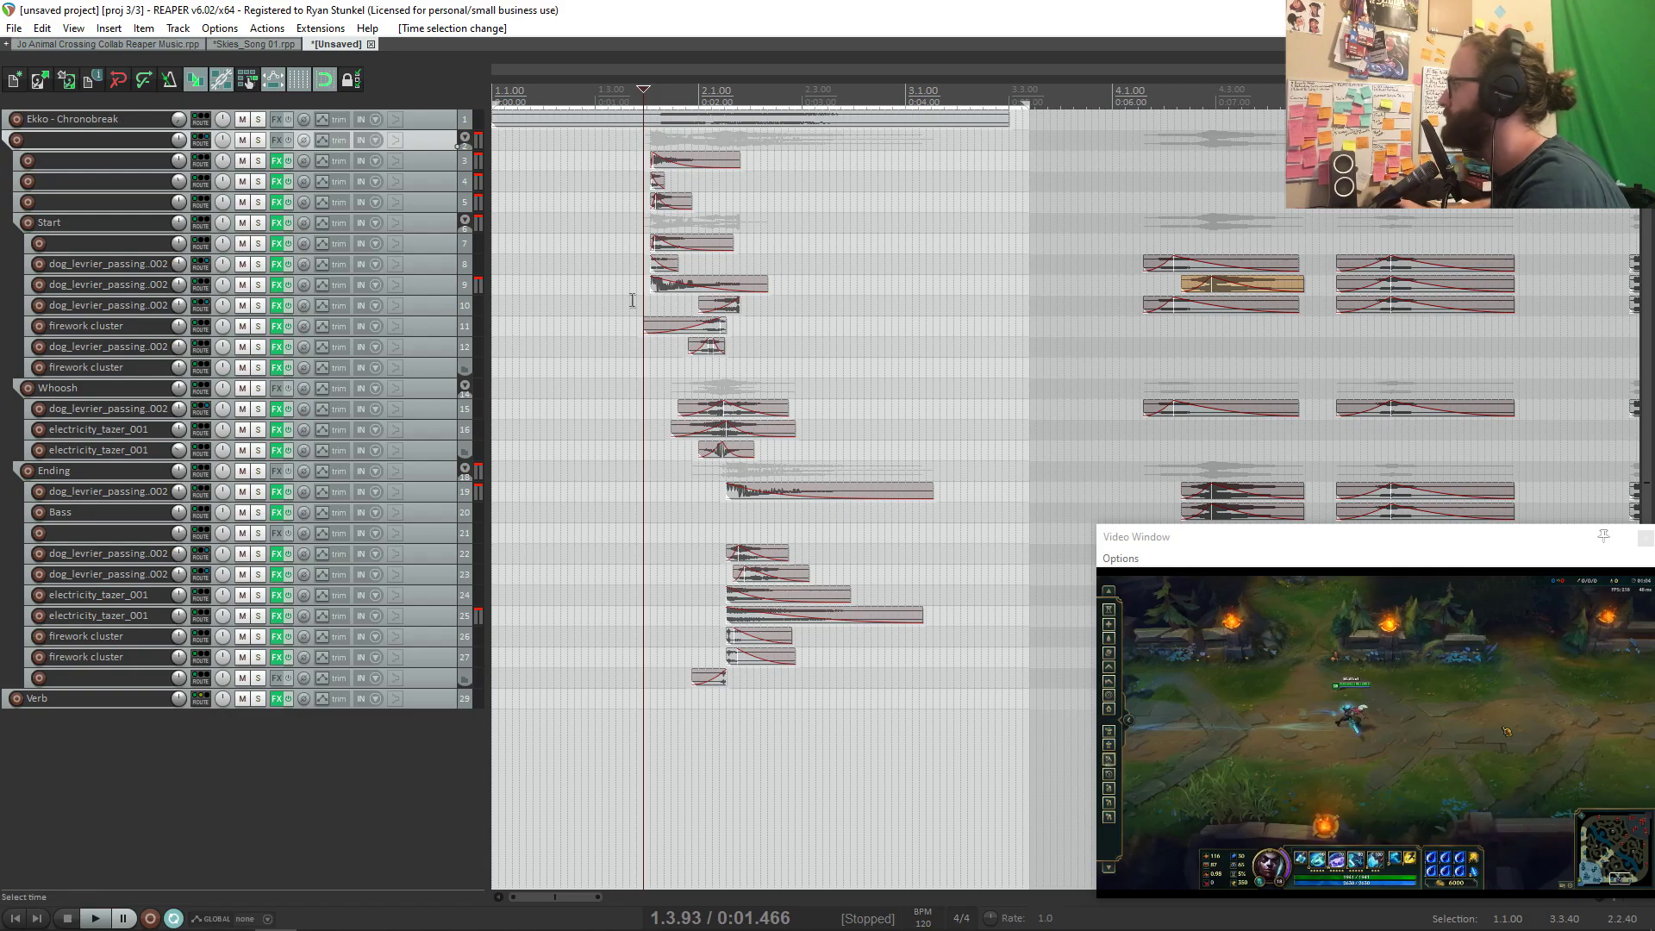
{"action": "left_click_drag", "start_coordinate": [645, 326], "coordinate": [653, 326]}
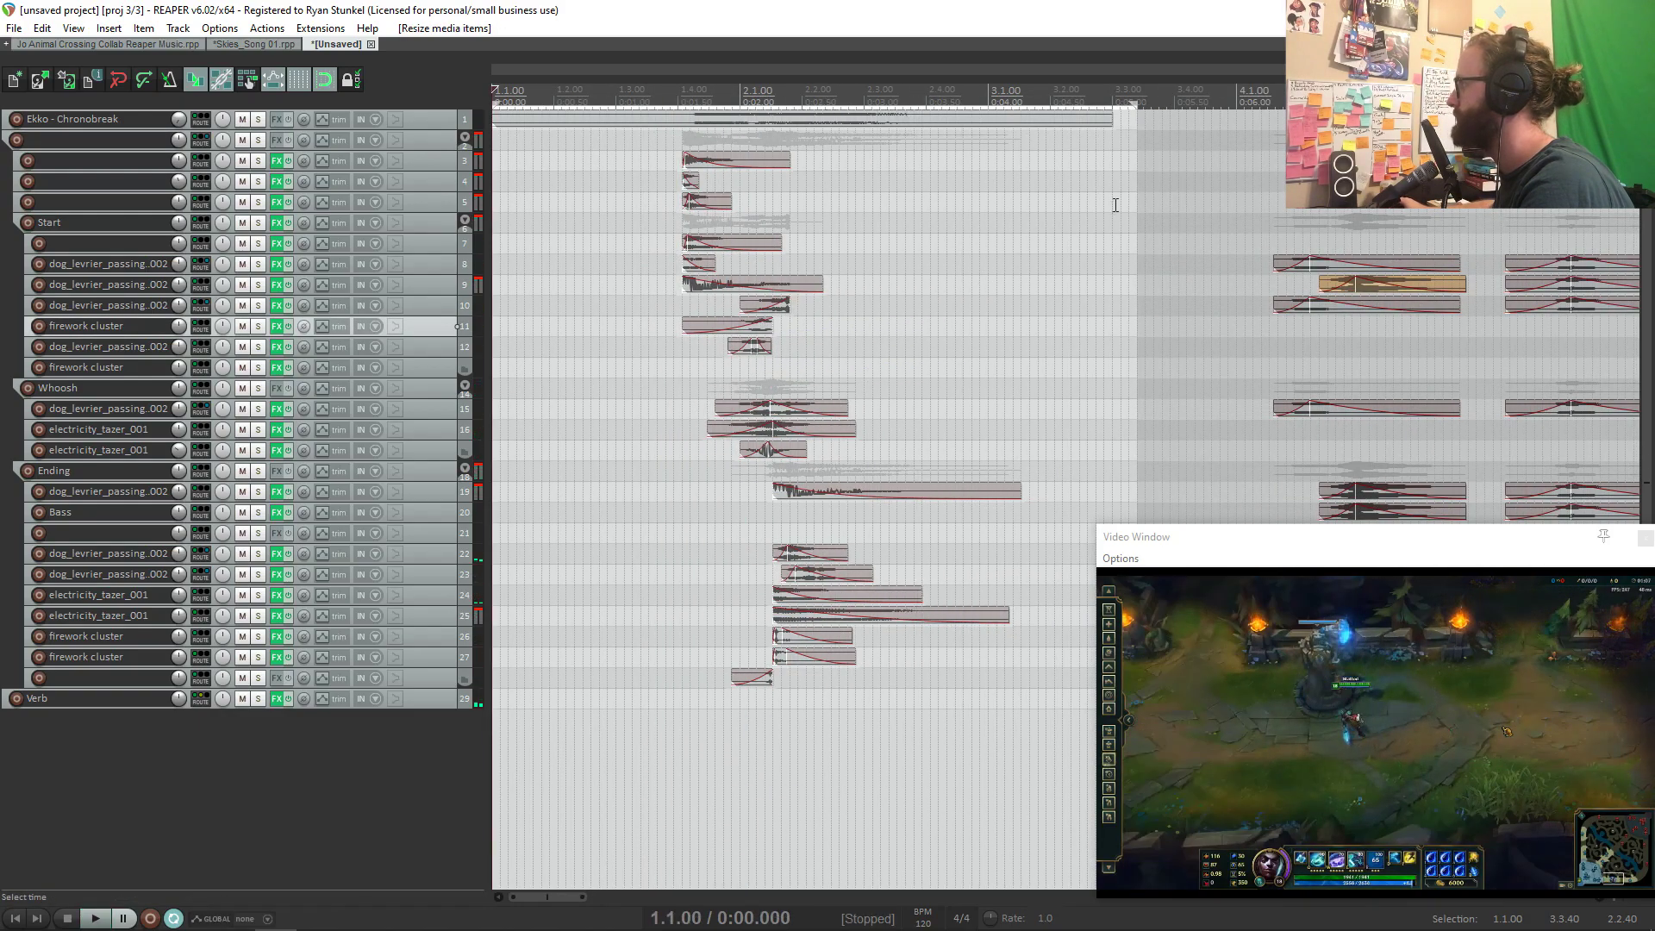
{"action": "left_click", "coordinate": [1140, 197]}
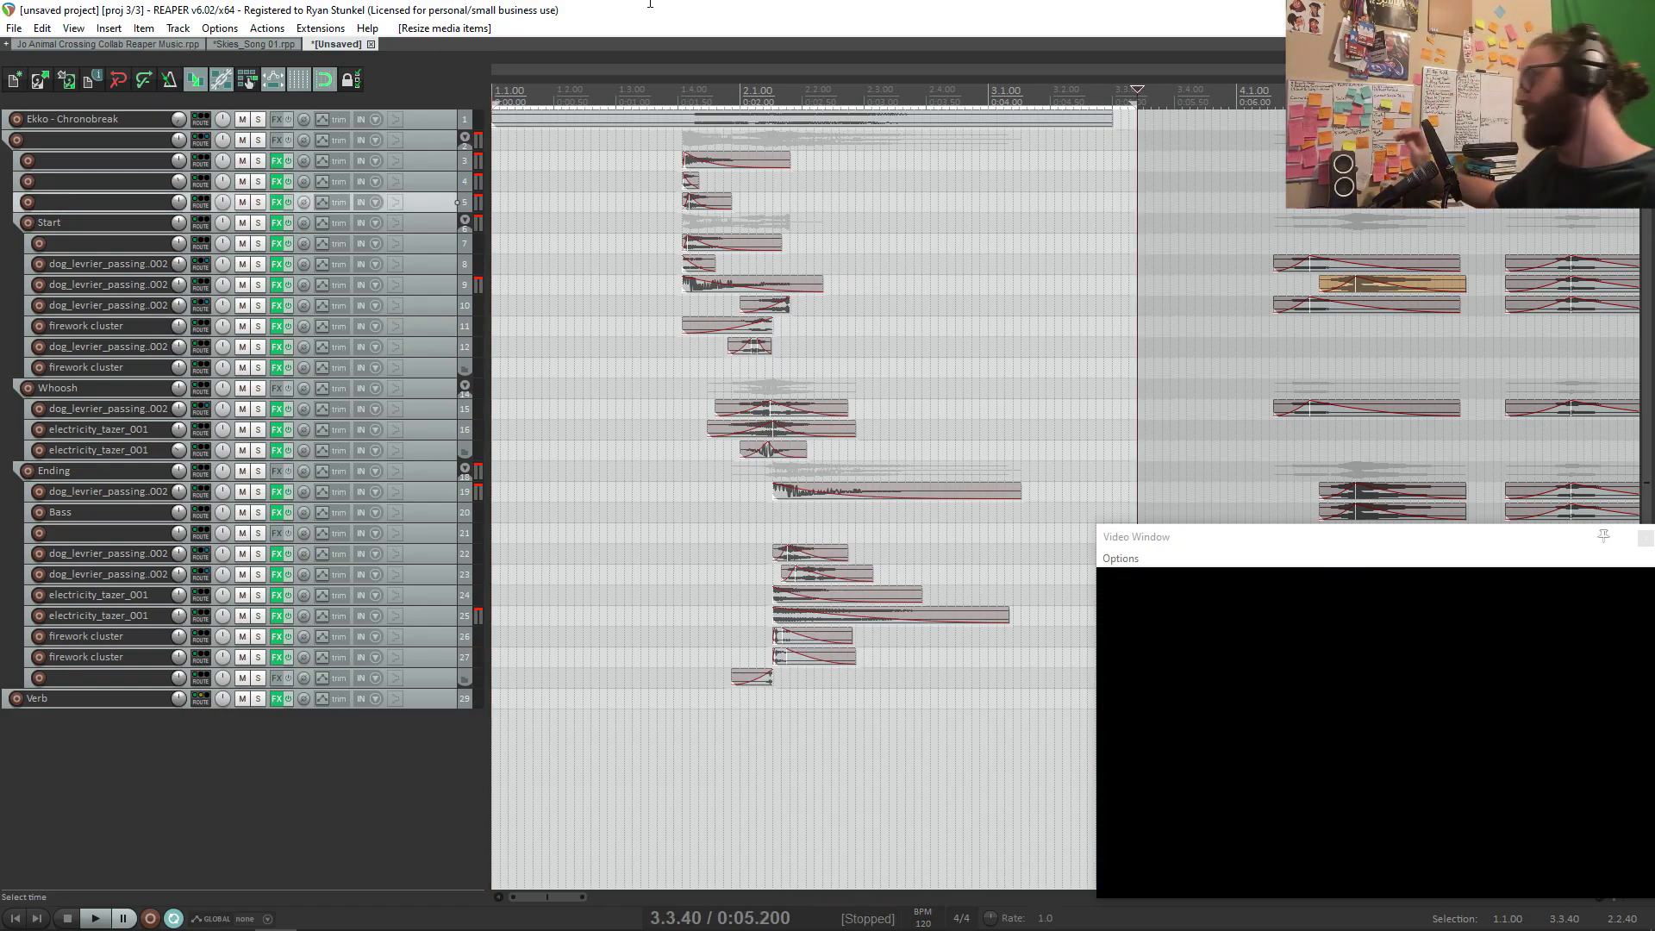
{"action": "key", "text": "super+Down"}
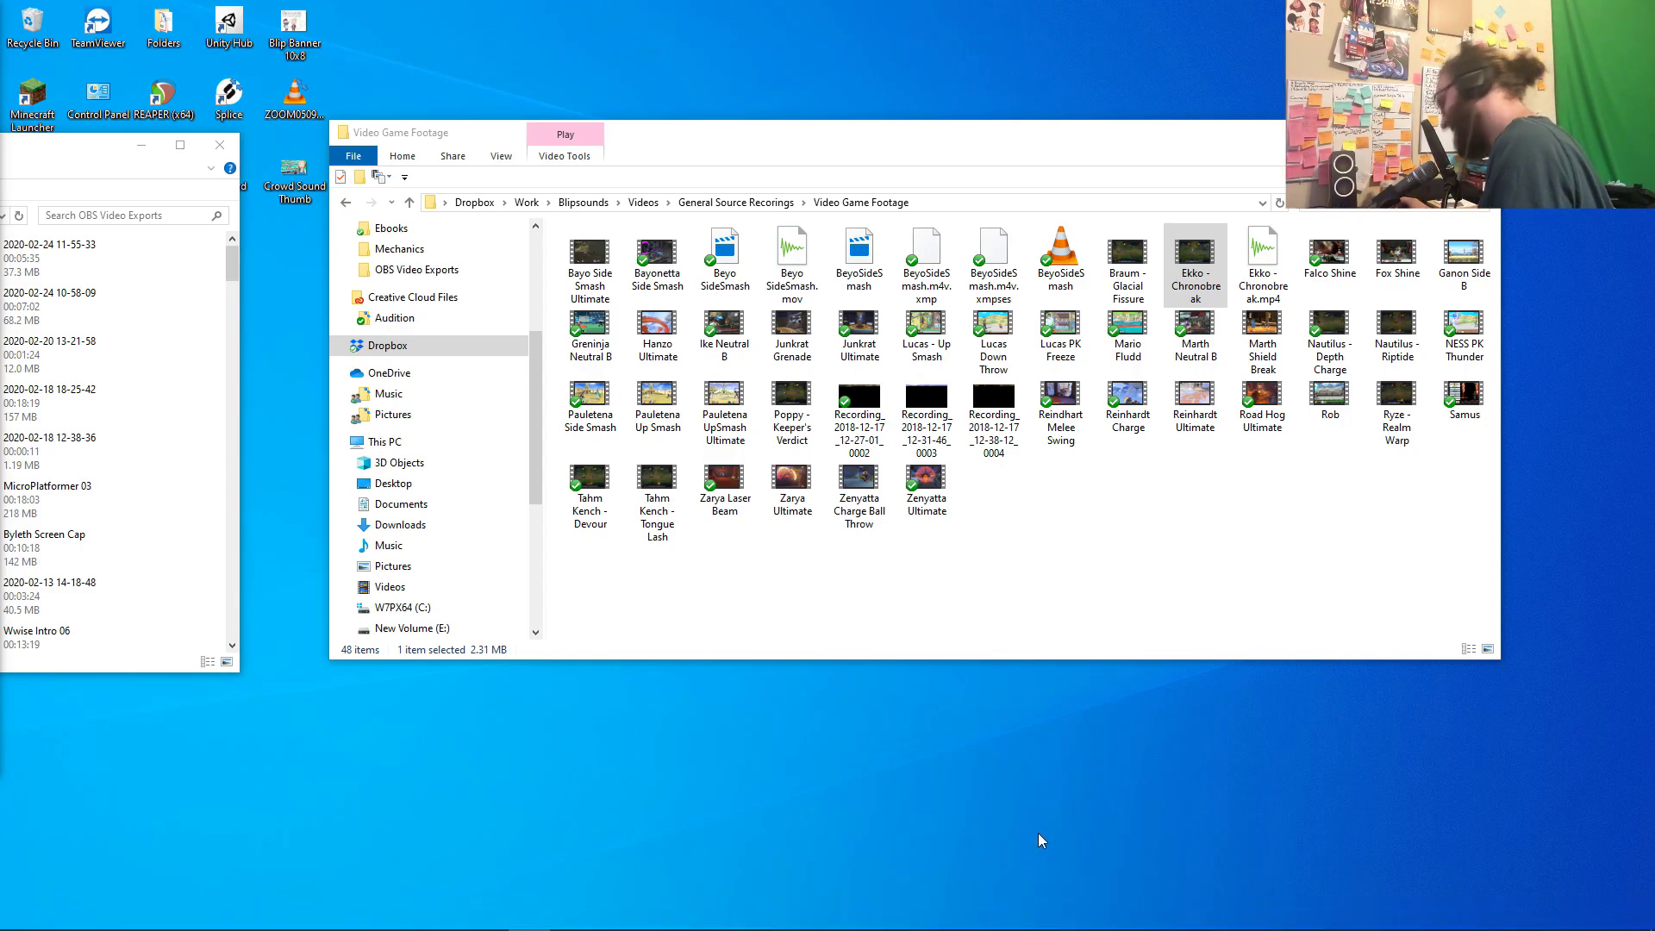
{"action": "left_click", "coordinate": [446, 916]}
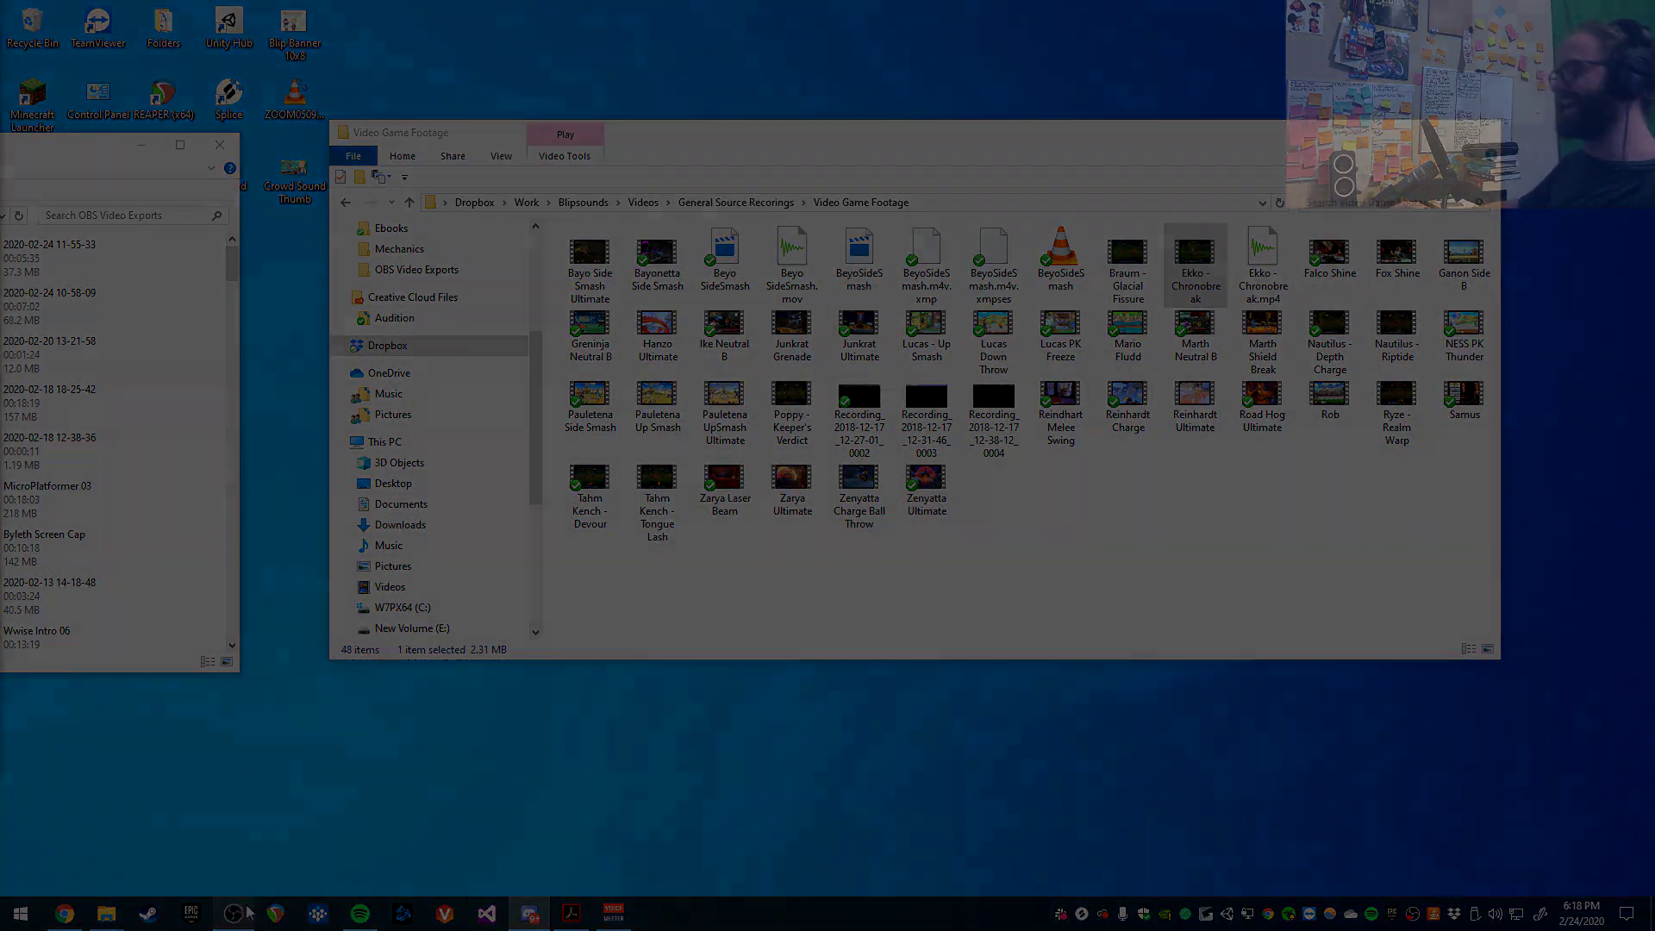